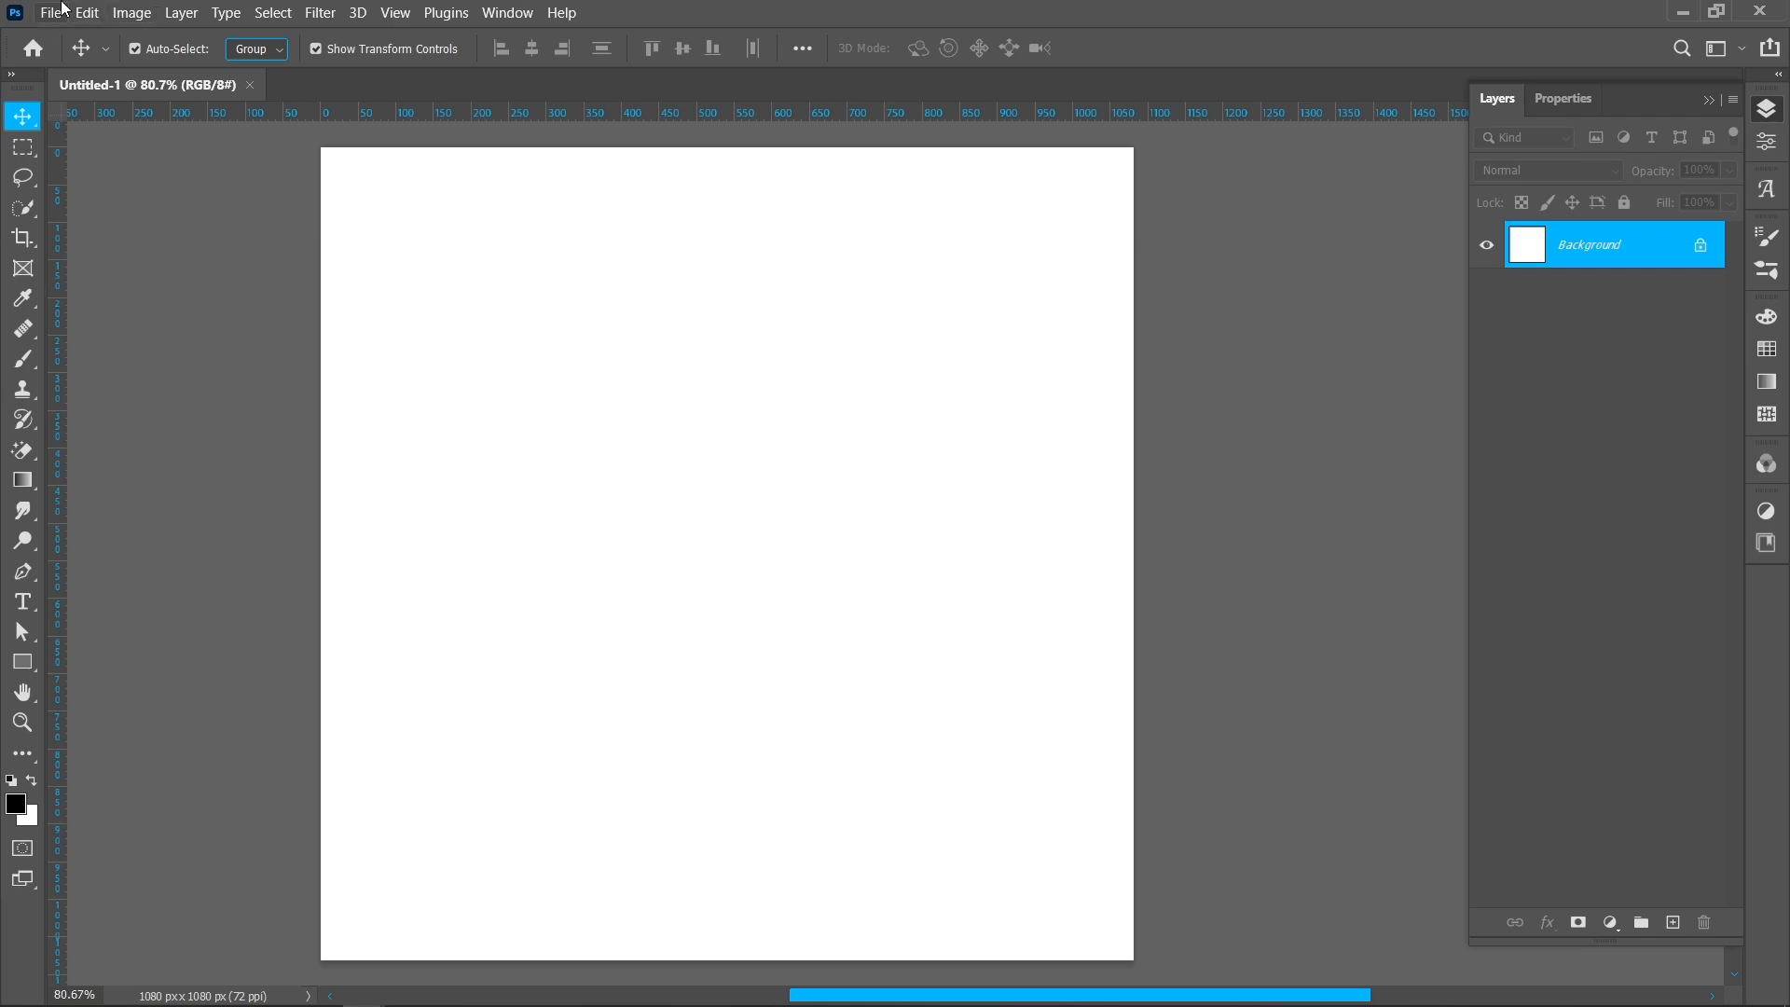
Step: Place the image Designer (41) from the Pictures folder as an embedded layer
{"action": "left_click", "coordinate": [51, 12]}
{"action": "left_click", "coordinate": [103, 451]}
{"action": "left_click", "coordinate": [428, 556]}
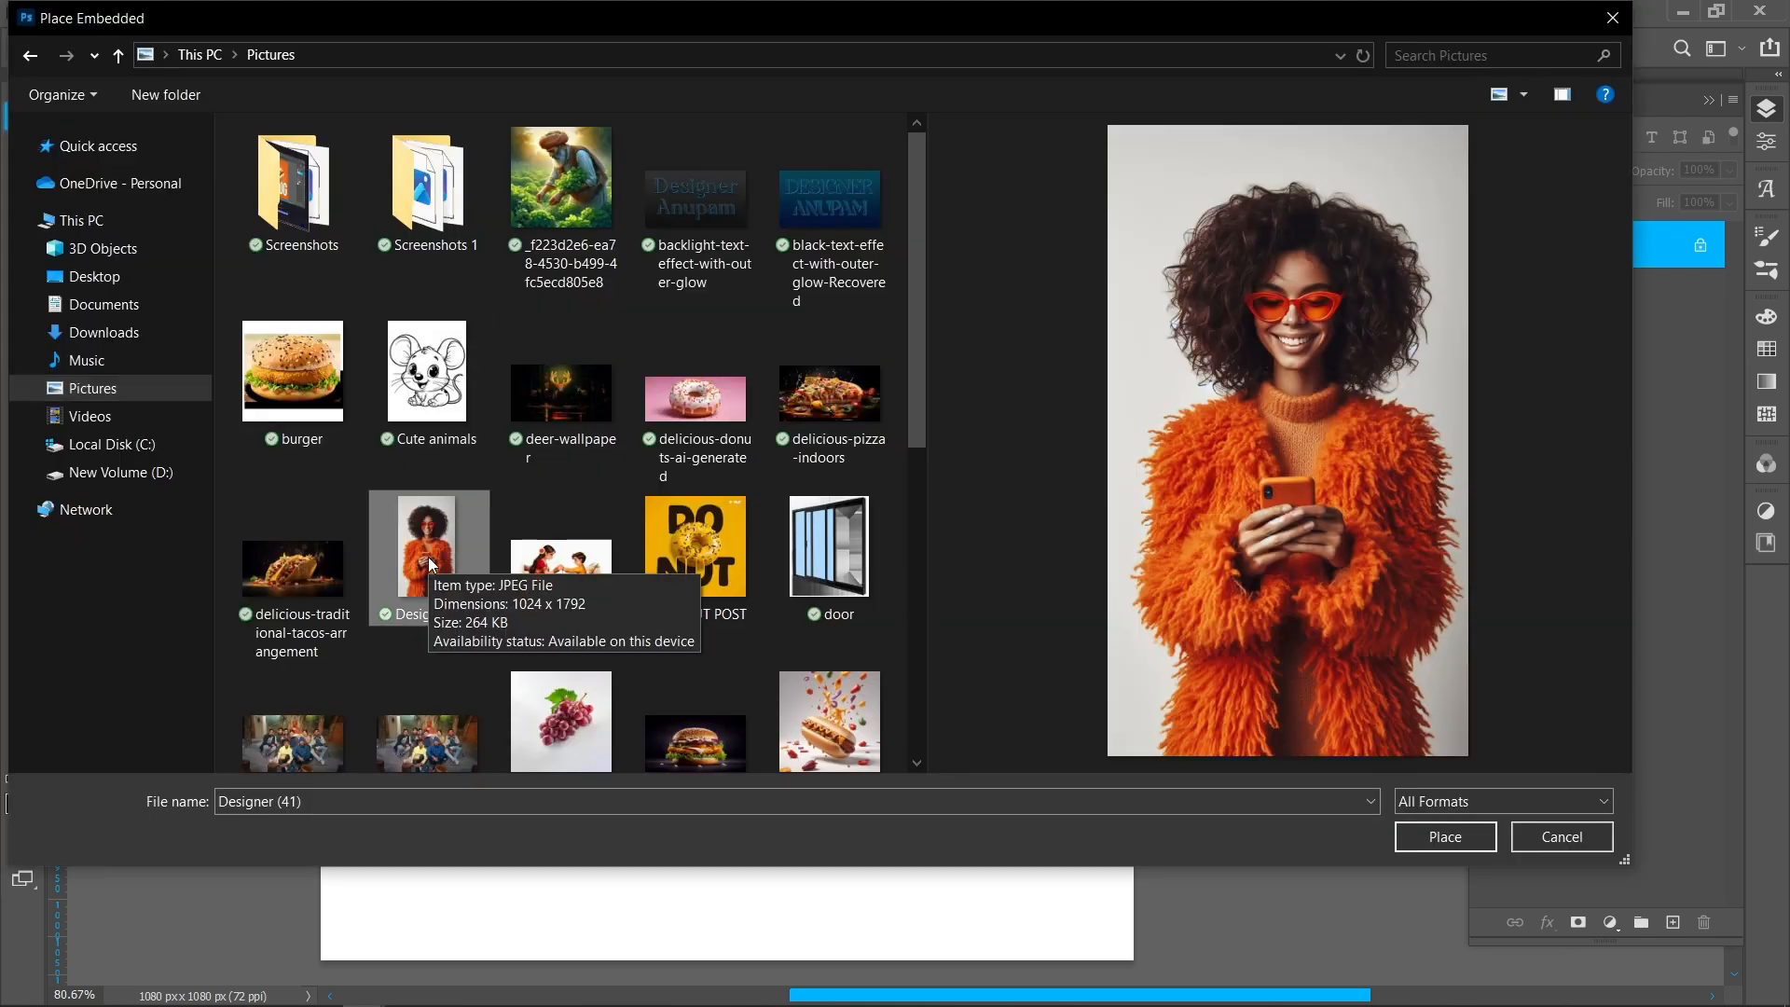
{"action": "left_click", "coordinate": [1443, 839]}
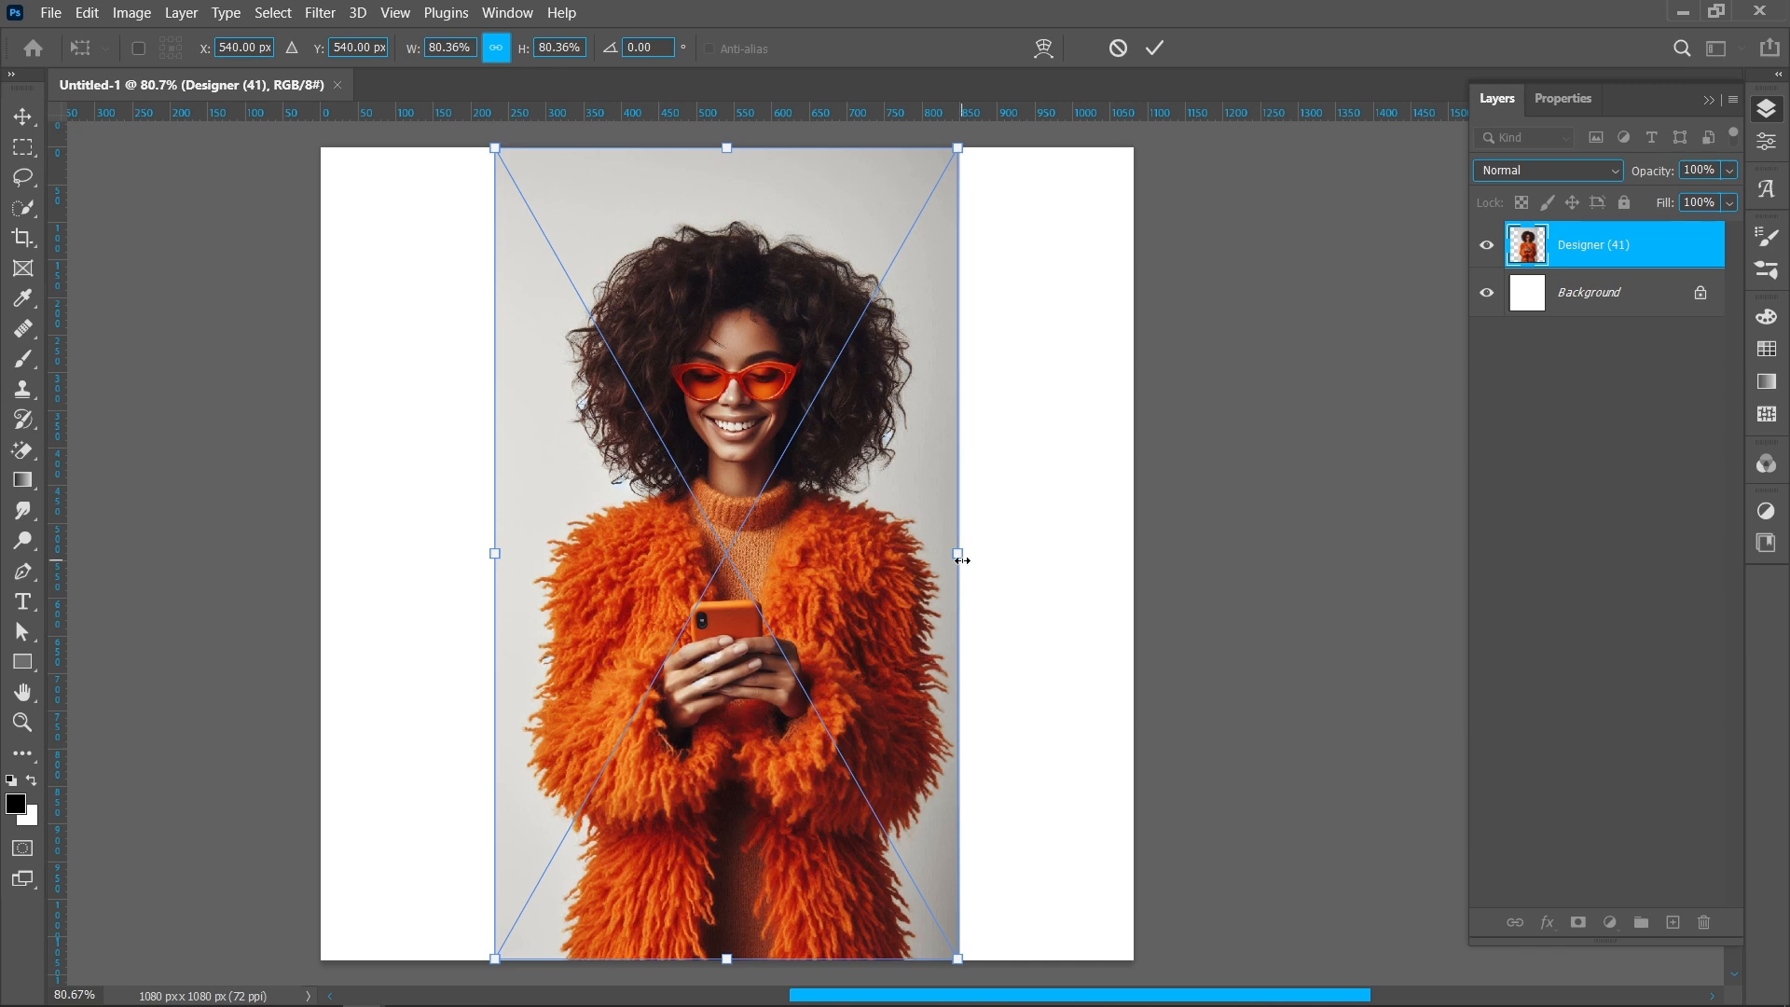
Step: Scale the placed photo to about 92% and lower it to a vertical position of about 666 px
{"action": "left_click_drag", "start_coordinate": [962, 560], "coordinate": [1047, 552]}
{"action": "left_click_drag", "start_coordinate": [821, 483], "coordinate": [820, 531]}
{"action": "mouse_move", "coordinate": [726, 175]}
{"action": "left_mouse_down"}
{"action": "mouse_move", "coordinate": [726, 199]}
{"action": "mouse_move", "coordinate": [727, 183]}
{"action": "left_mouse_up"}
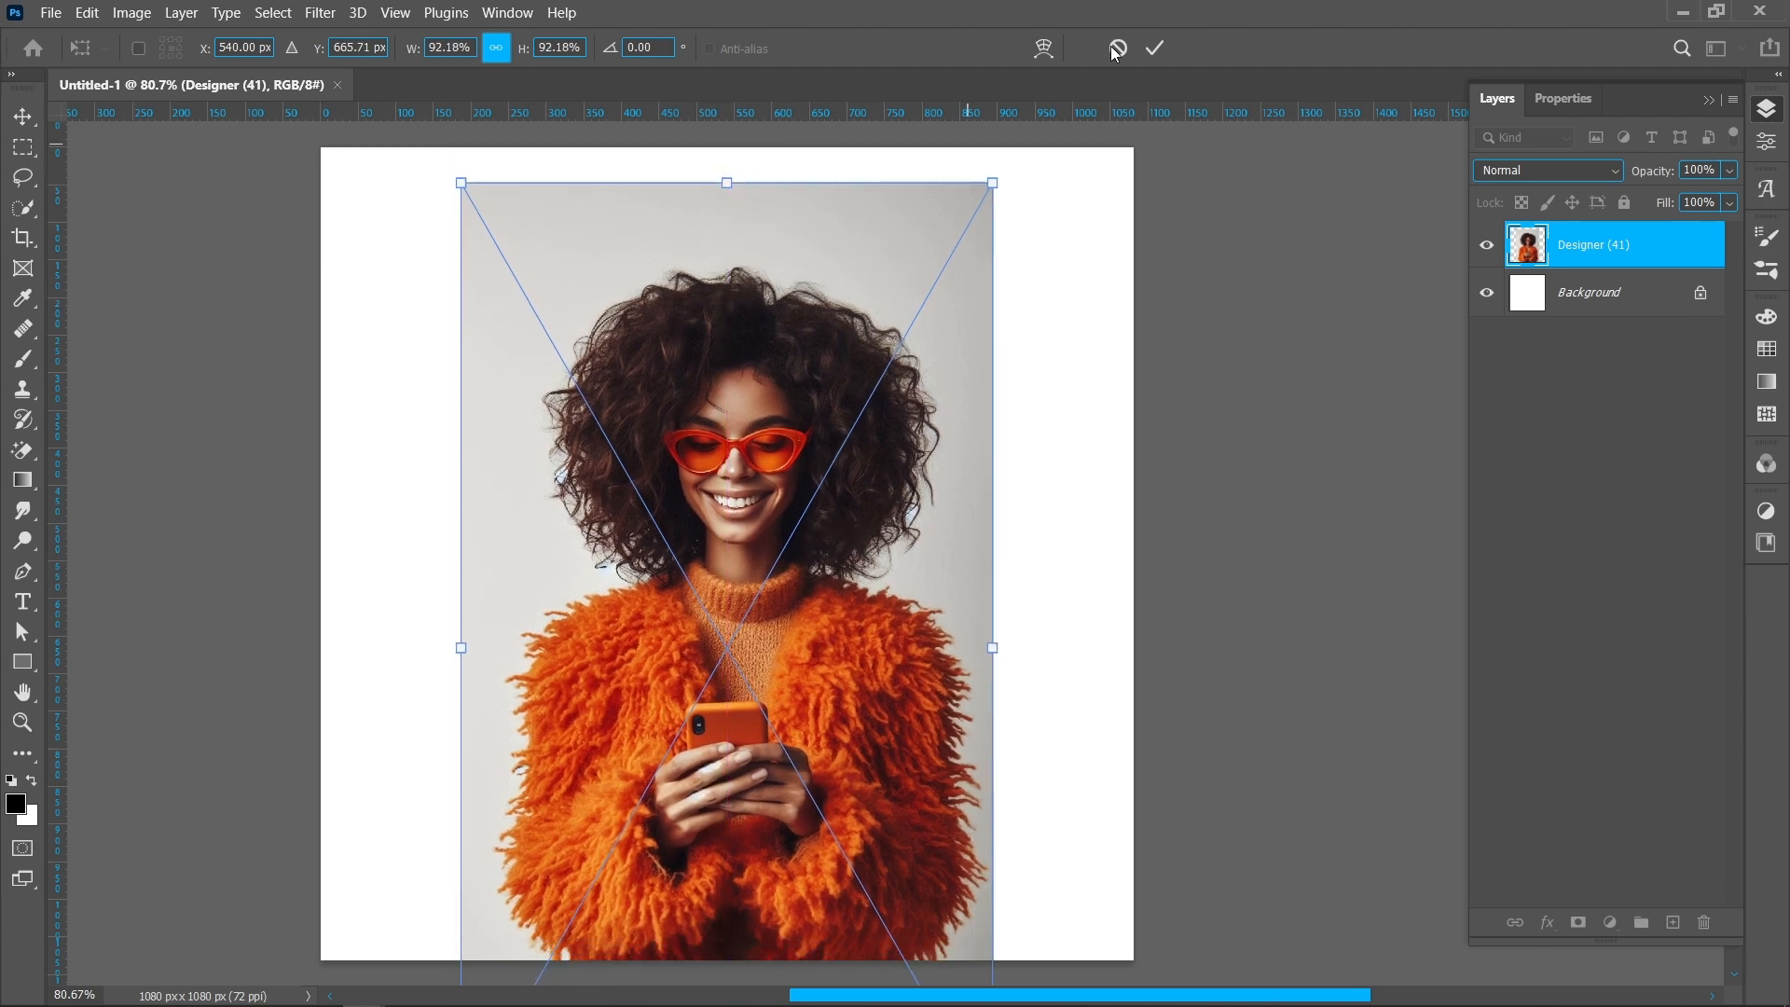
{"action": "left_click", "coordinate": [1154, 47]}
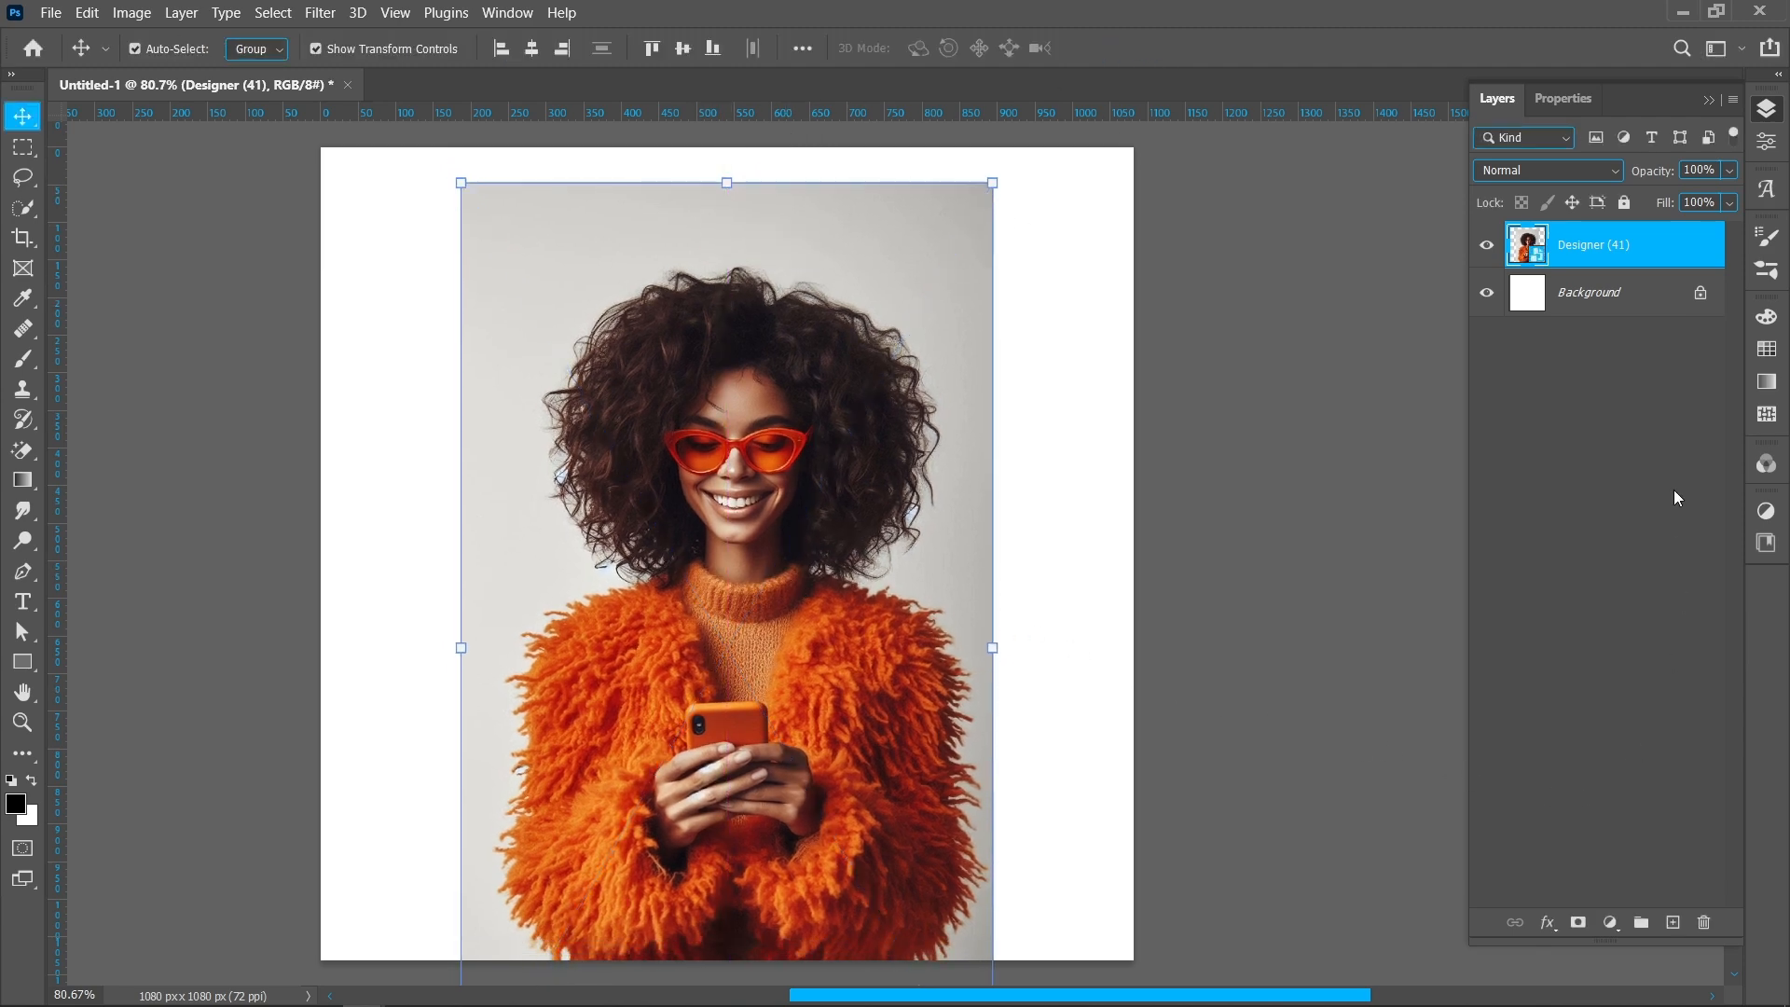
Step: Add a solid color fill layer in ff600d directly above the Background layer
{"action": "left_click", "coordinate": [1623, 310]}
{"action": "left_click", "coordinate": [1610, 922]}
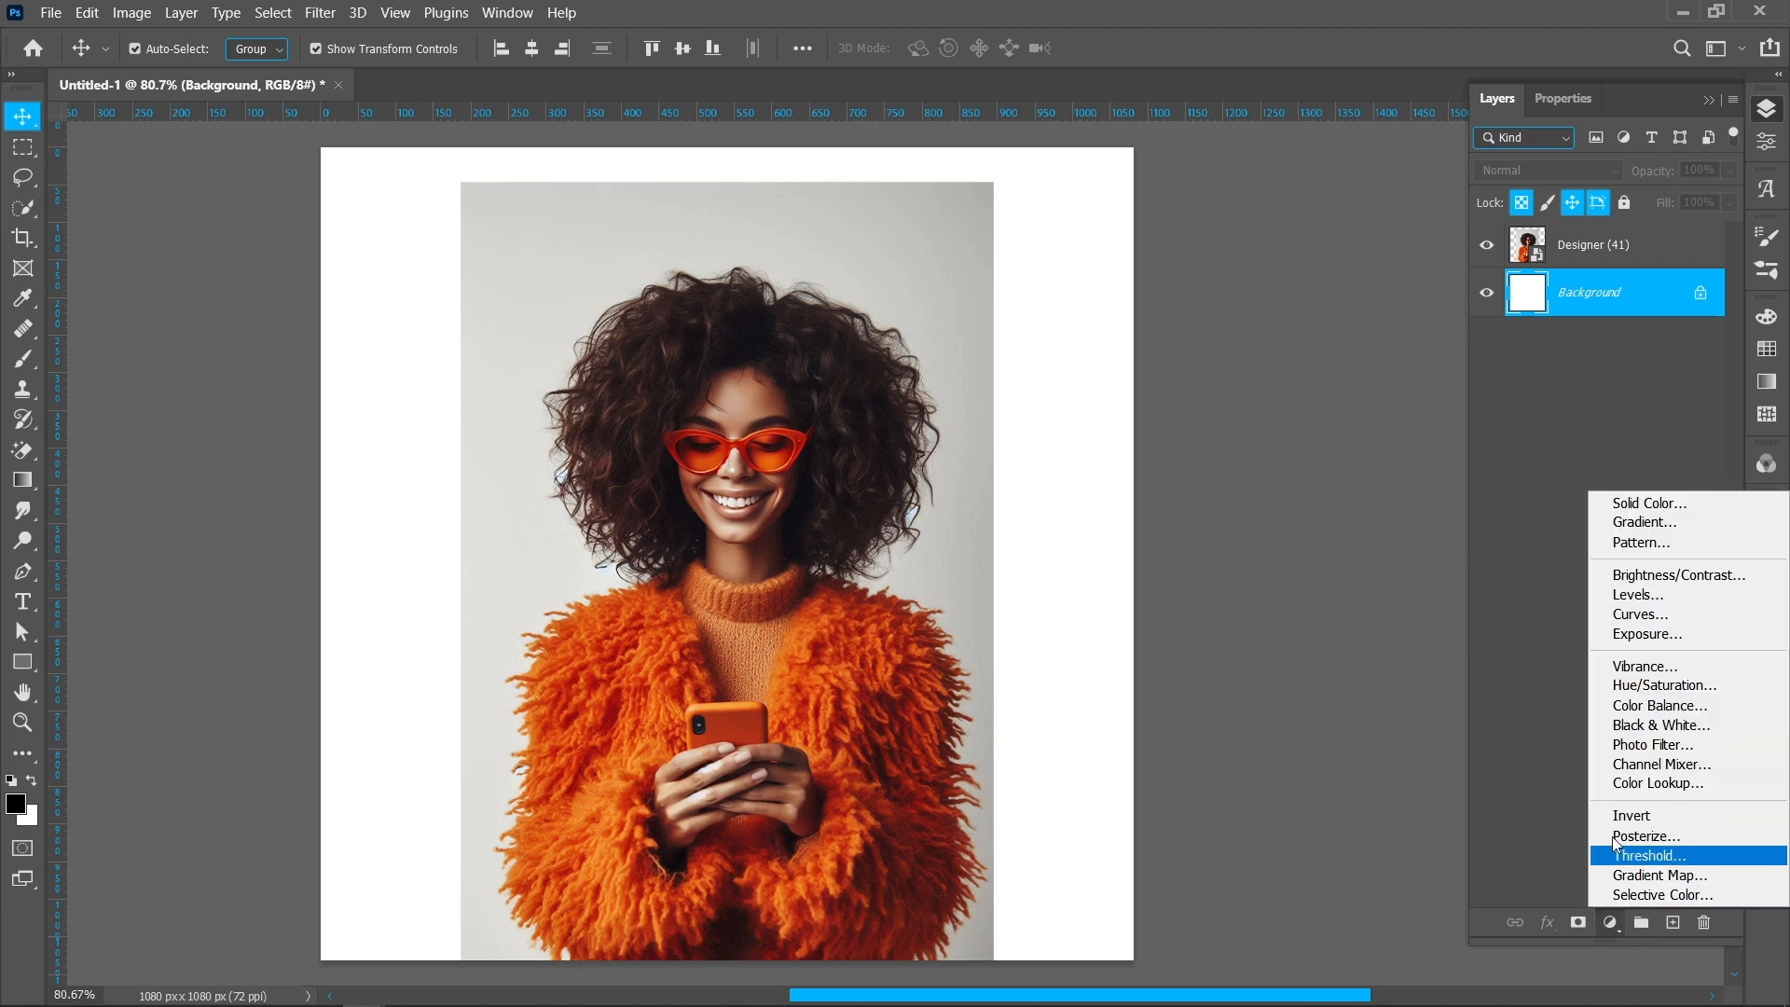
{"action": "left_click", "coordinate": [1635, 505]}
{"action": "type", "text": "ff600d"}
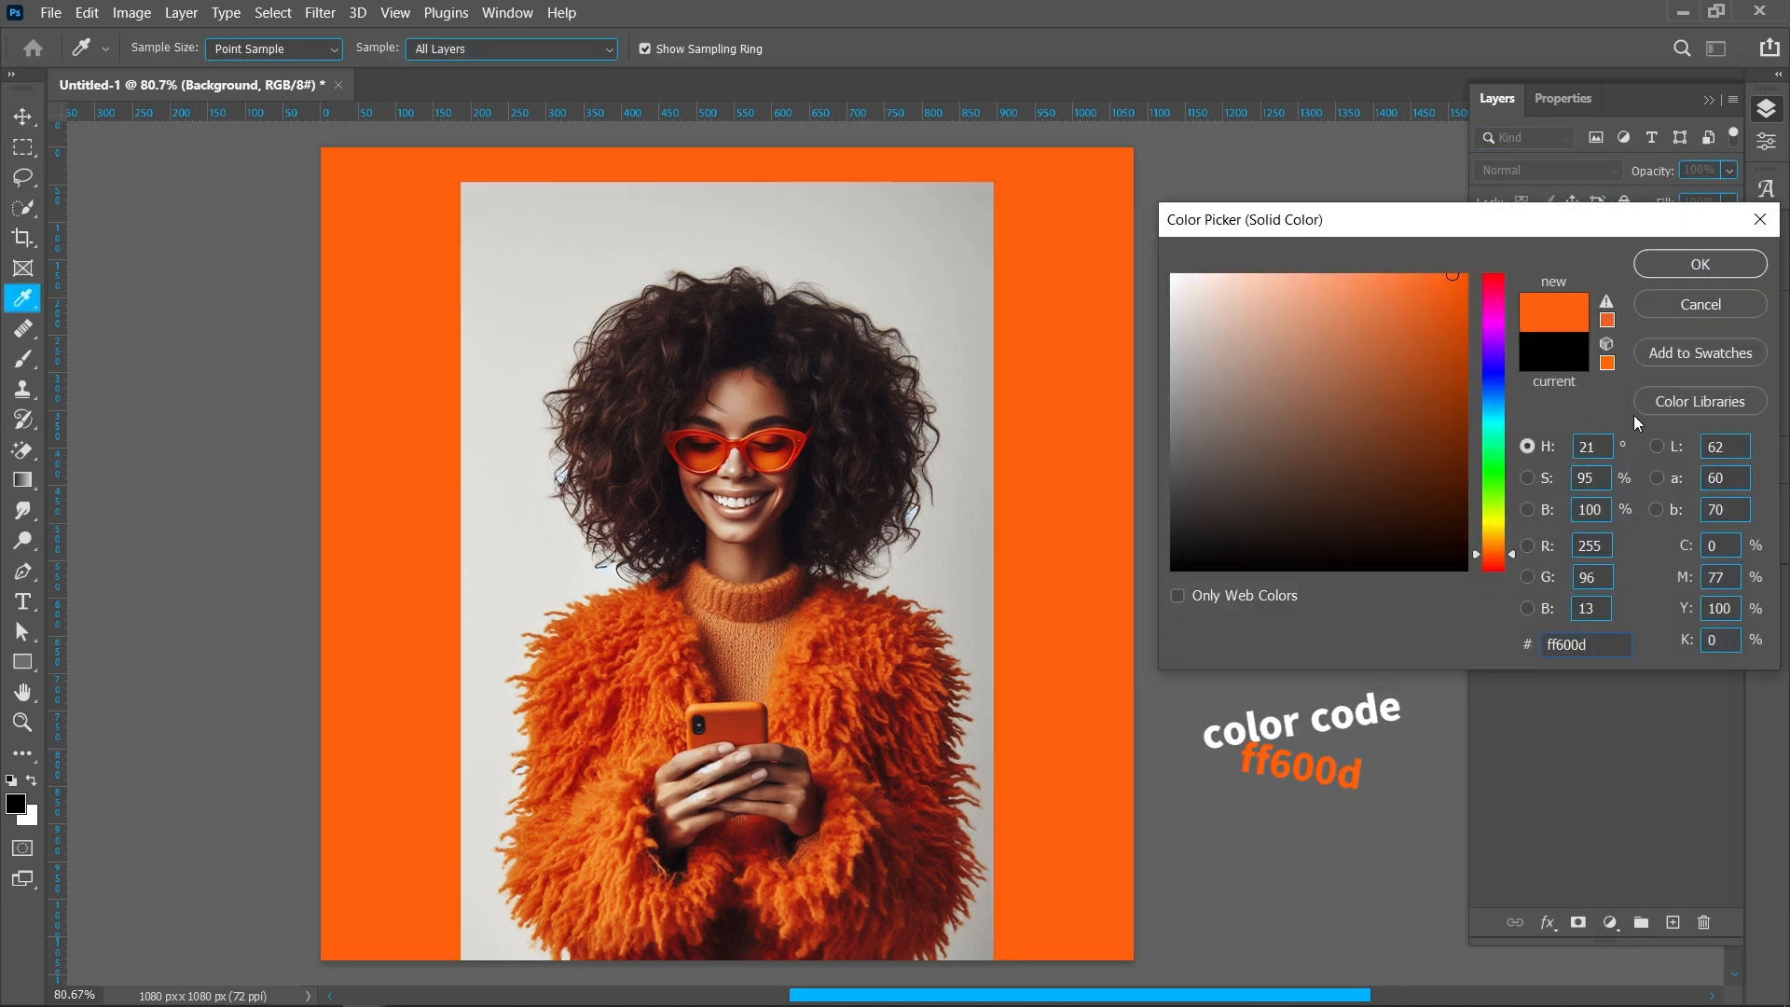
{"action": "left_click", "coordinate": [1669, 259]}
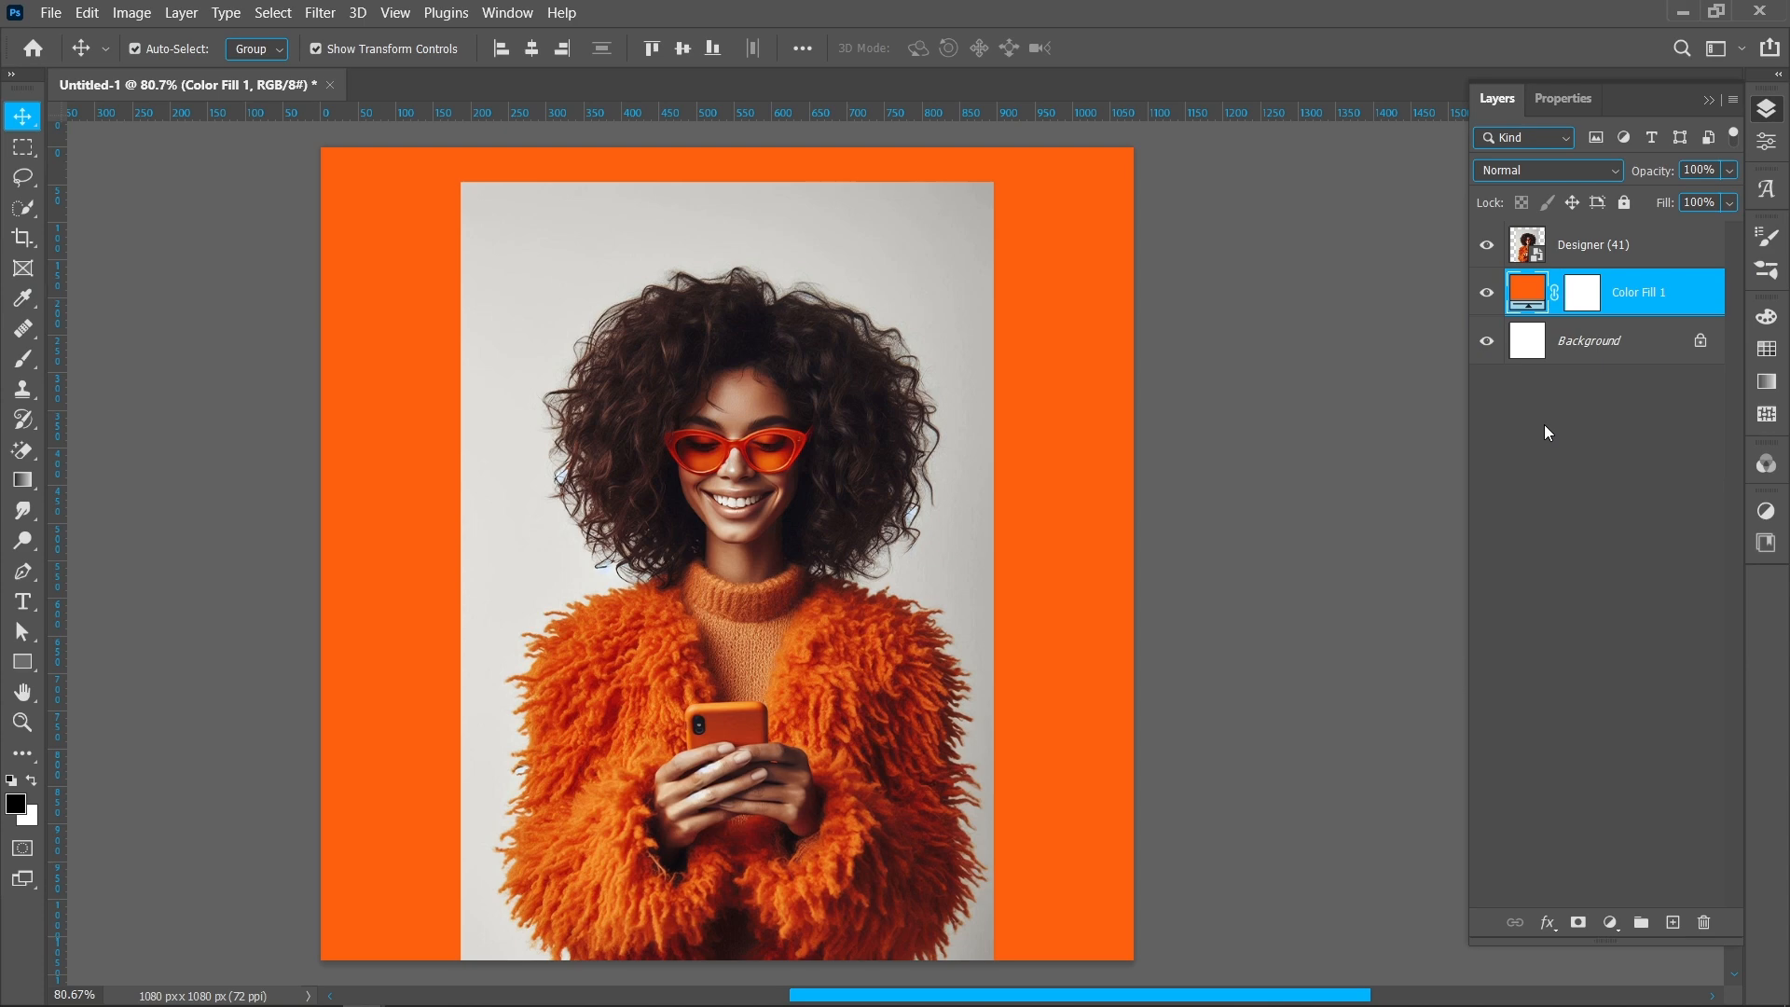
Step: Rename the Designer (41) layer to girl
{"action": "left_click", "coordinate": [1582, 249]}
{"action": "double_click", "coordinate": [1581, 247]}
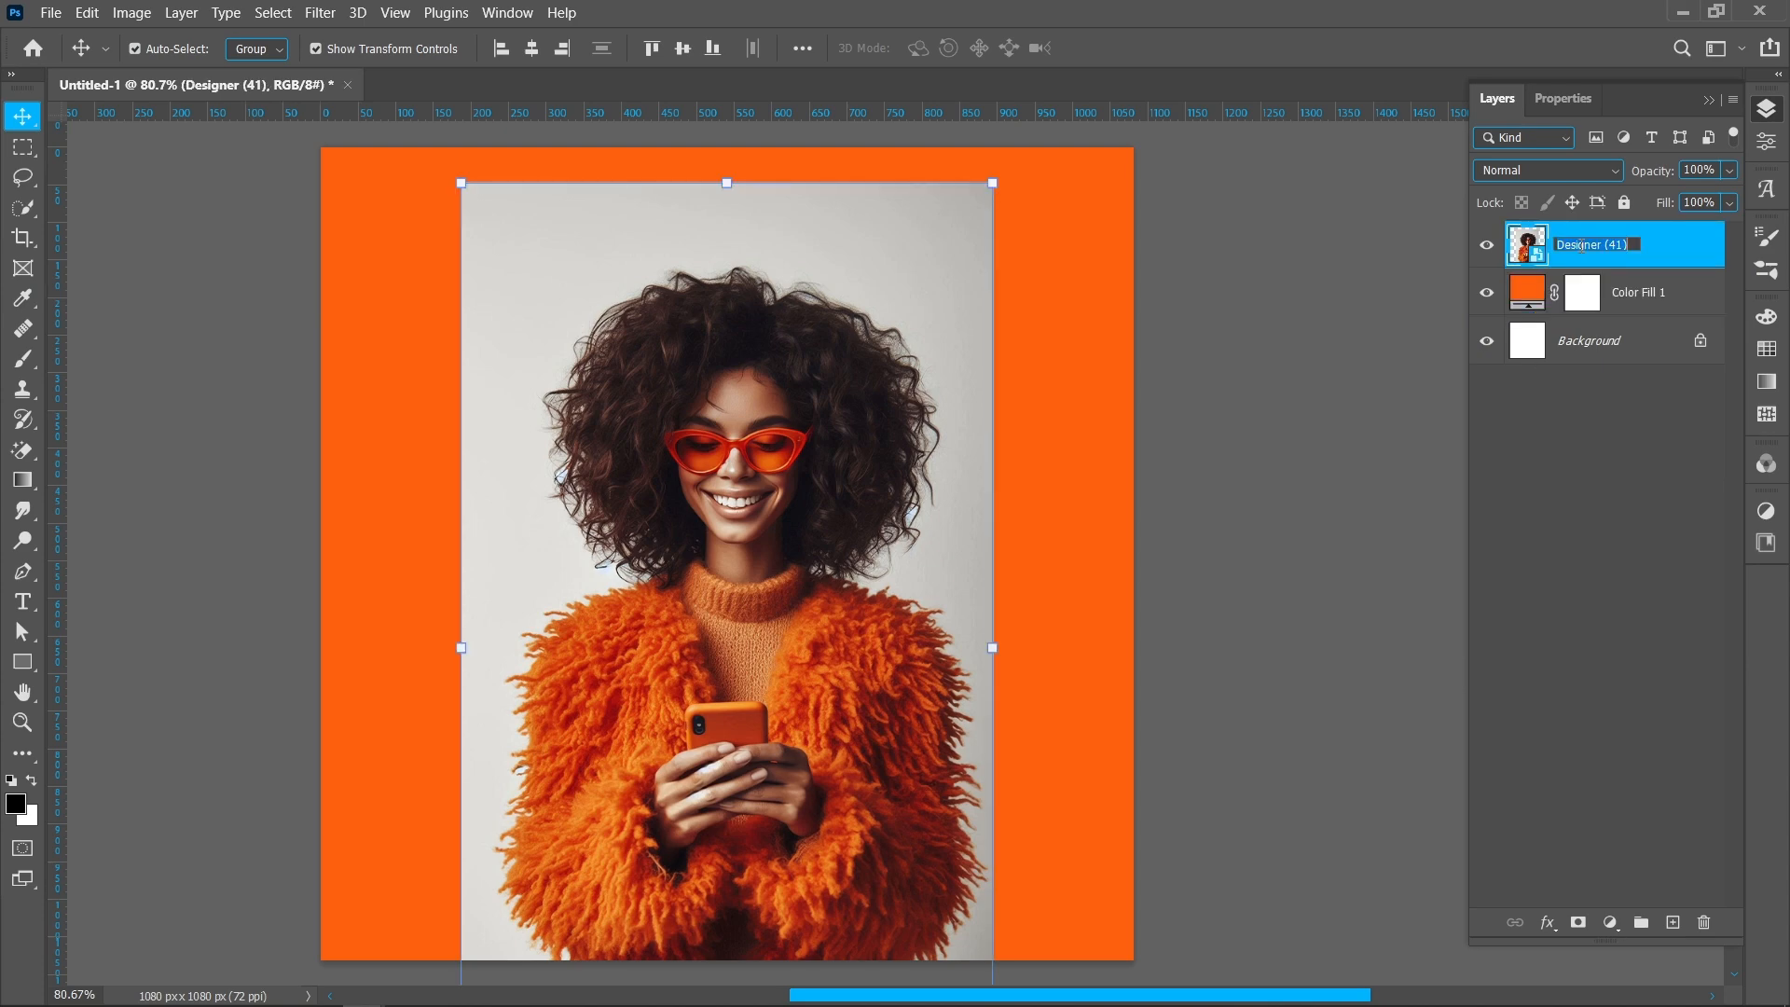
{"action": "type", "text": "q"}
{"action": "type", "text": "irl"}
{"action": "key", "text": "Return"}
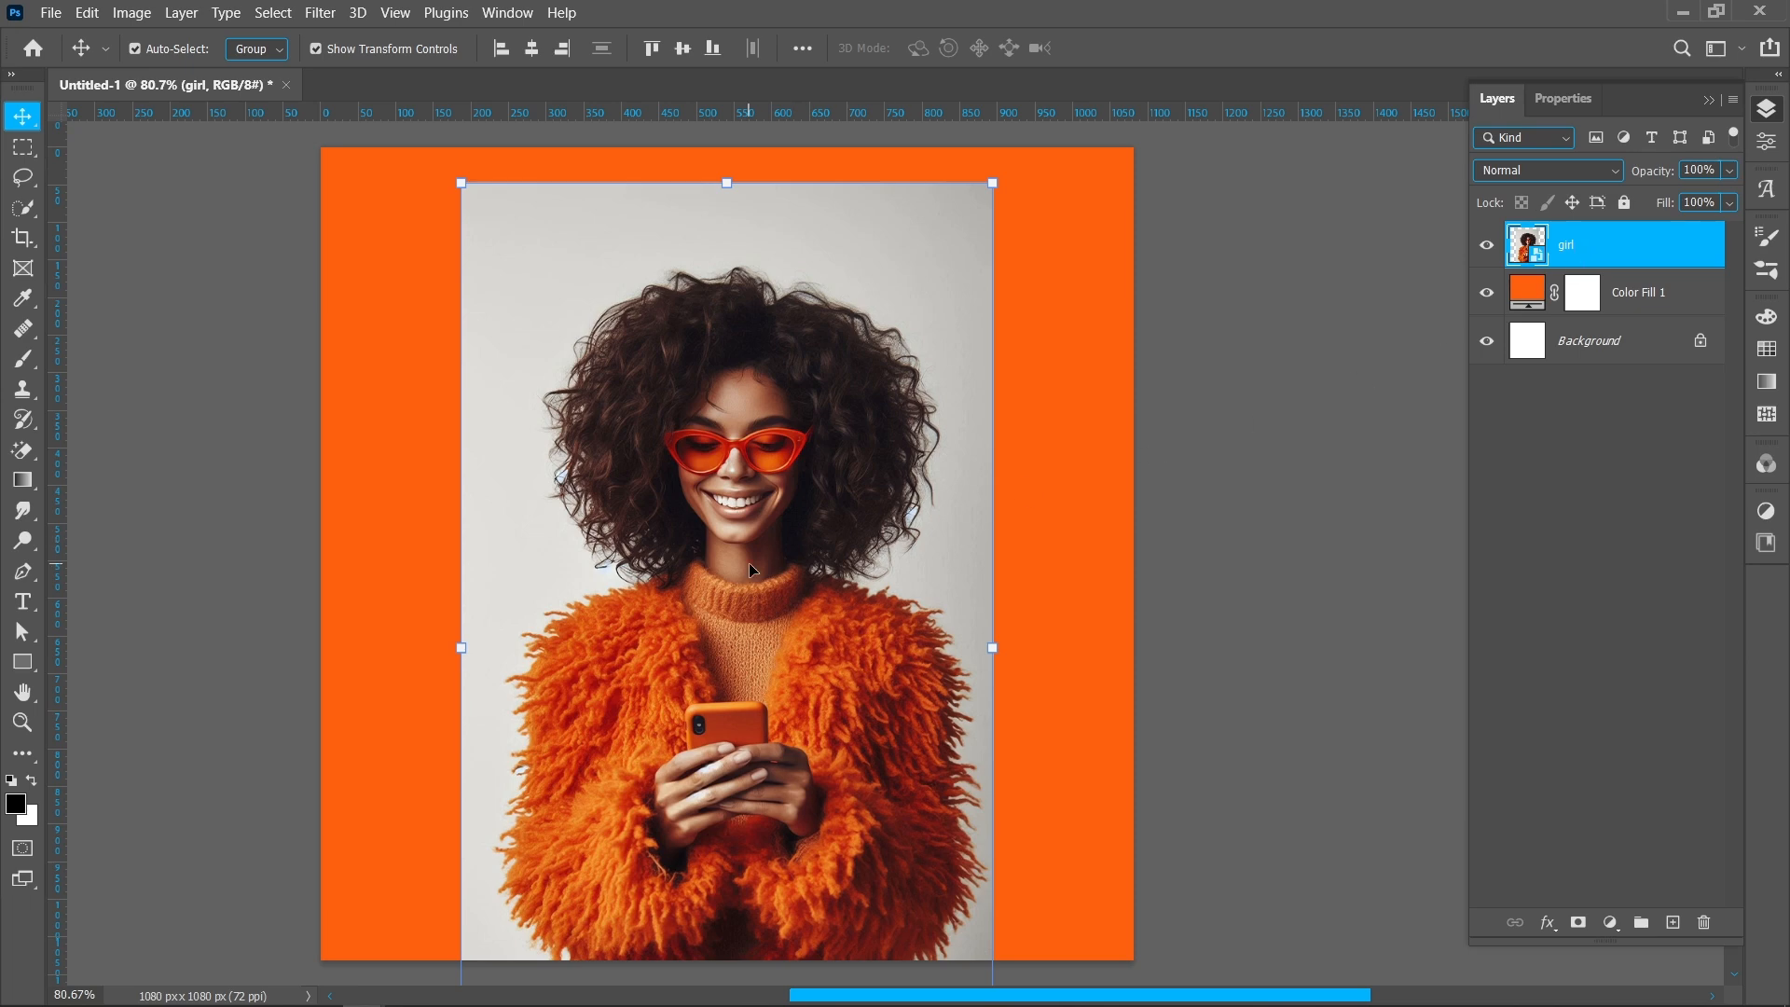
Step: Select the woman with automatic subject selection and mask out the photo's background on the girl layer
{"action": "left_click", "coordinate": [8, 205]}
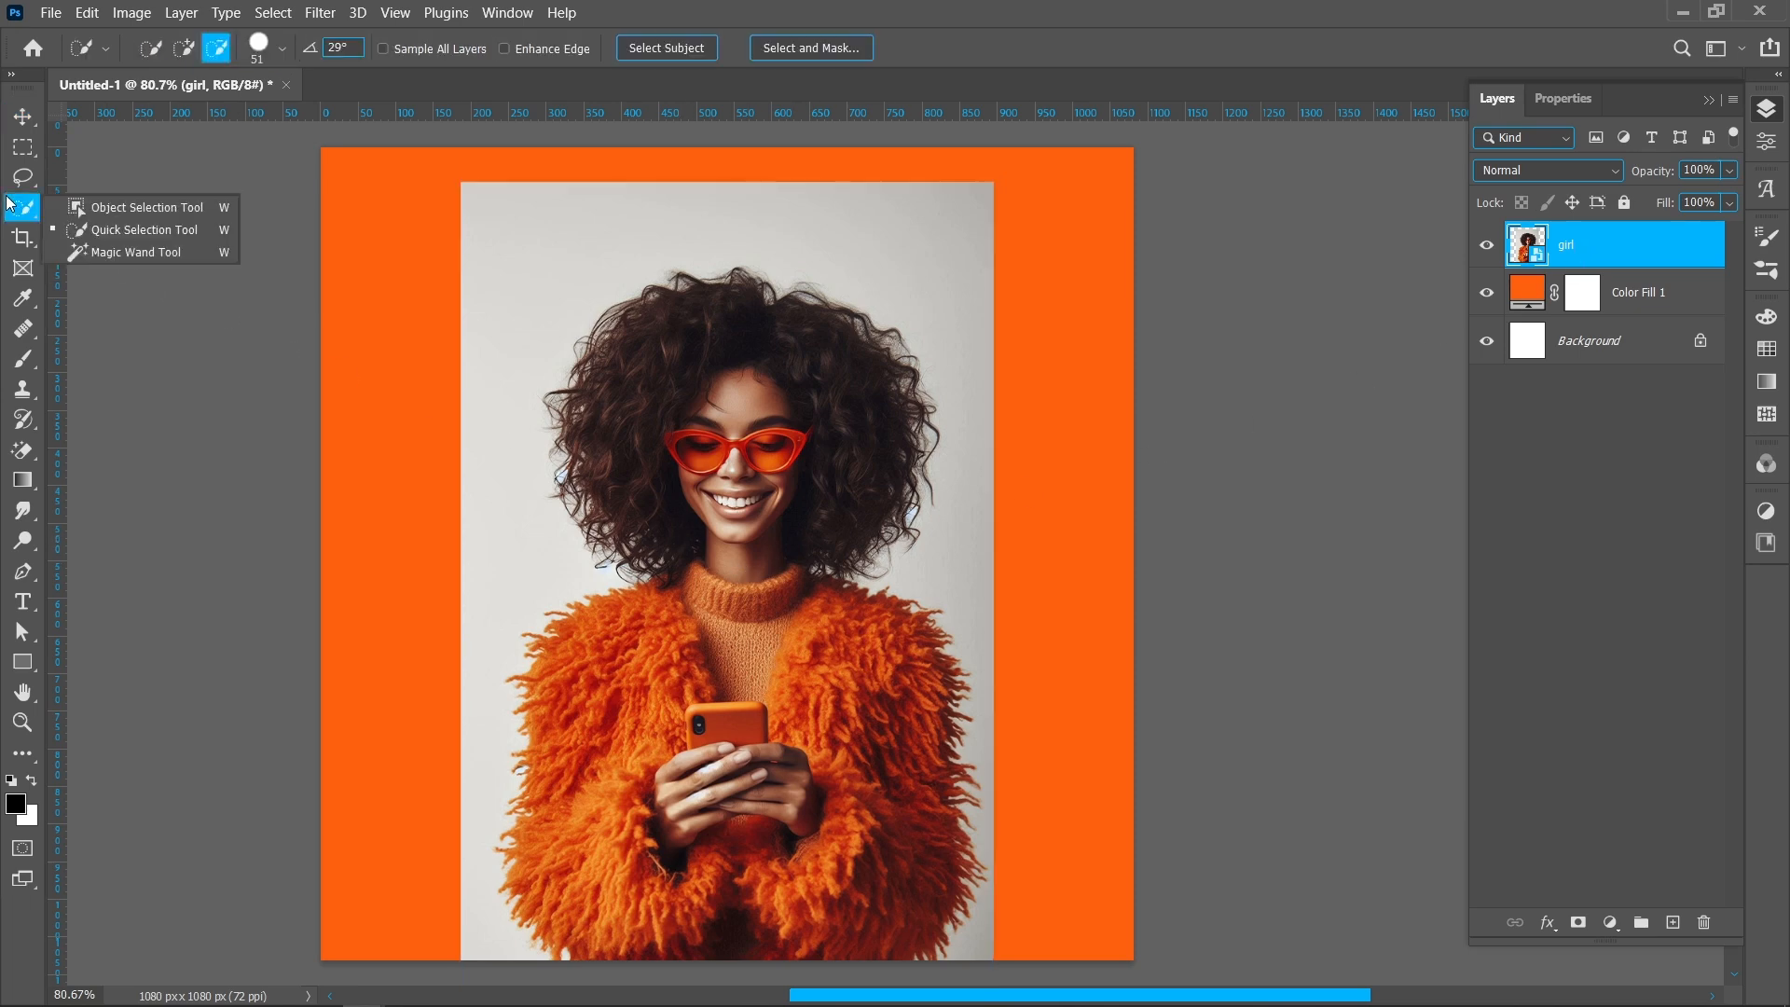
{"action": "left_click", "coordinate": [668, 45]}
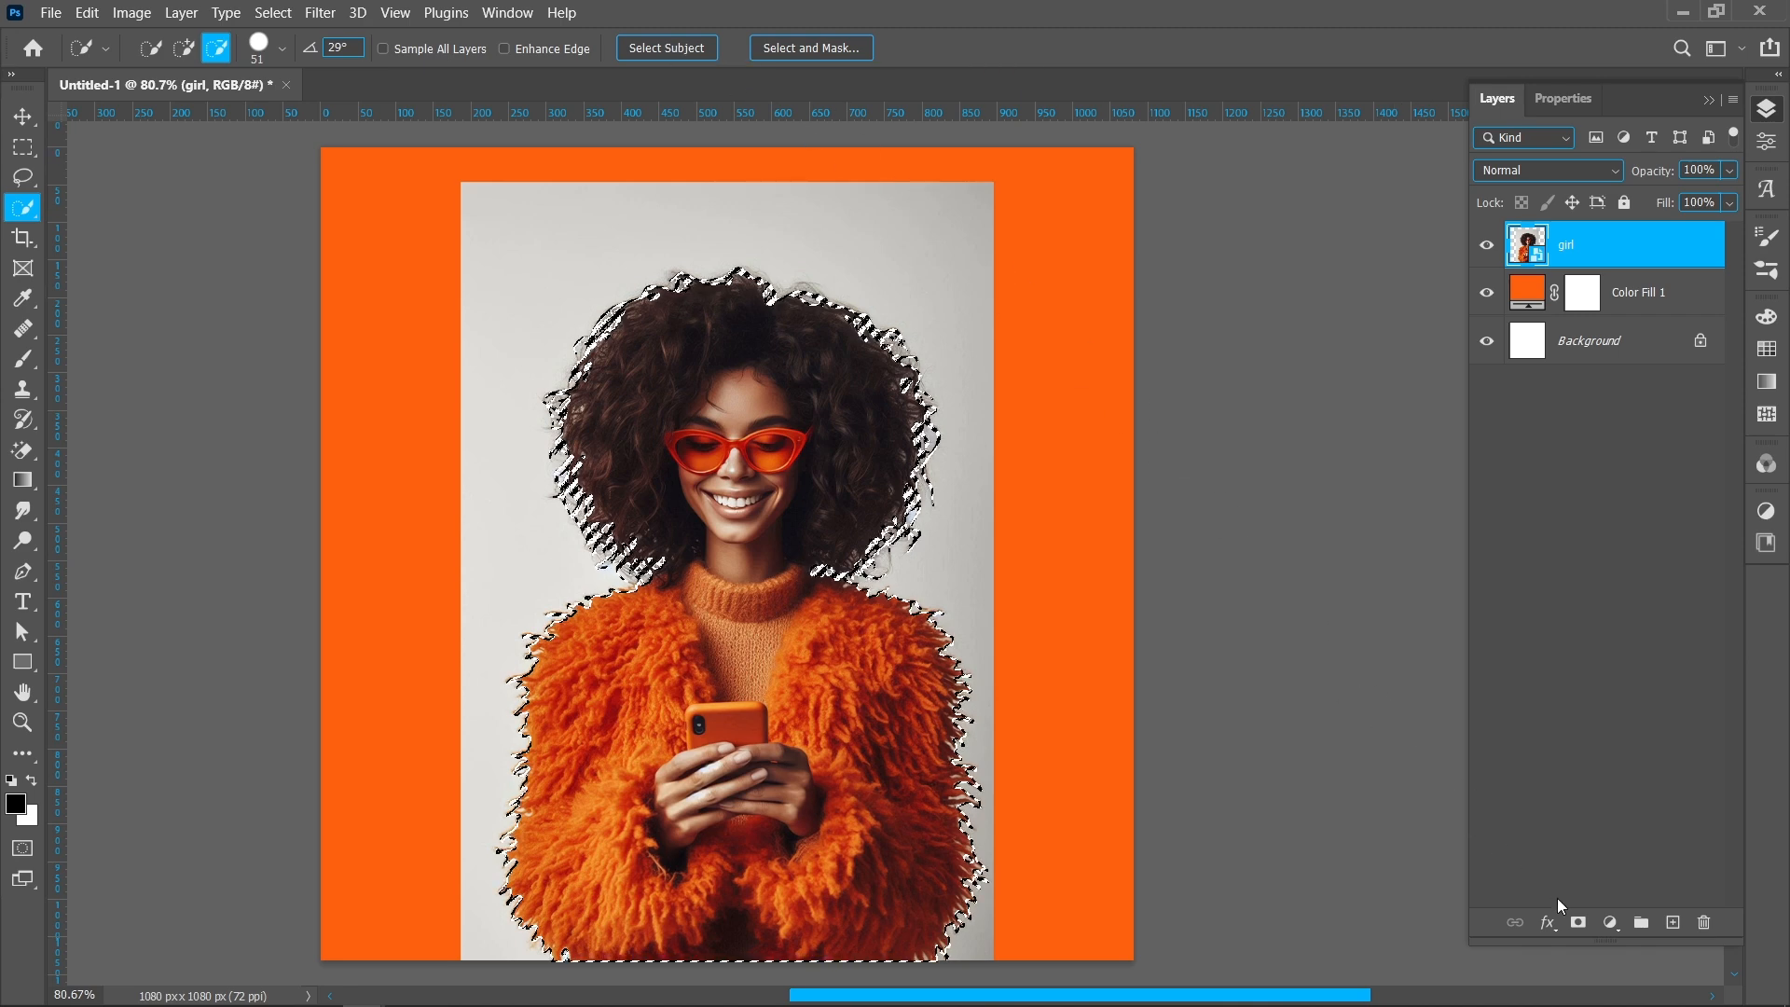
{"action": "left_click", "coordinate": [1577, 923]}
Step: Add a Selective Color adjustment above the girl layer with Neutrals at Cyan -27, Magenta +100, Yellow +100 and strongly raised Black
{"action": "key", "text": "v"}
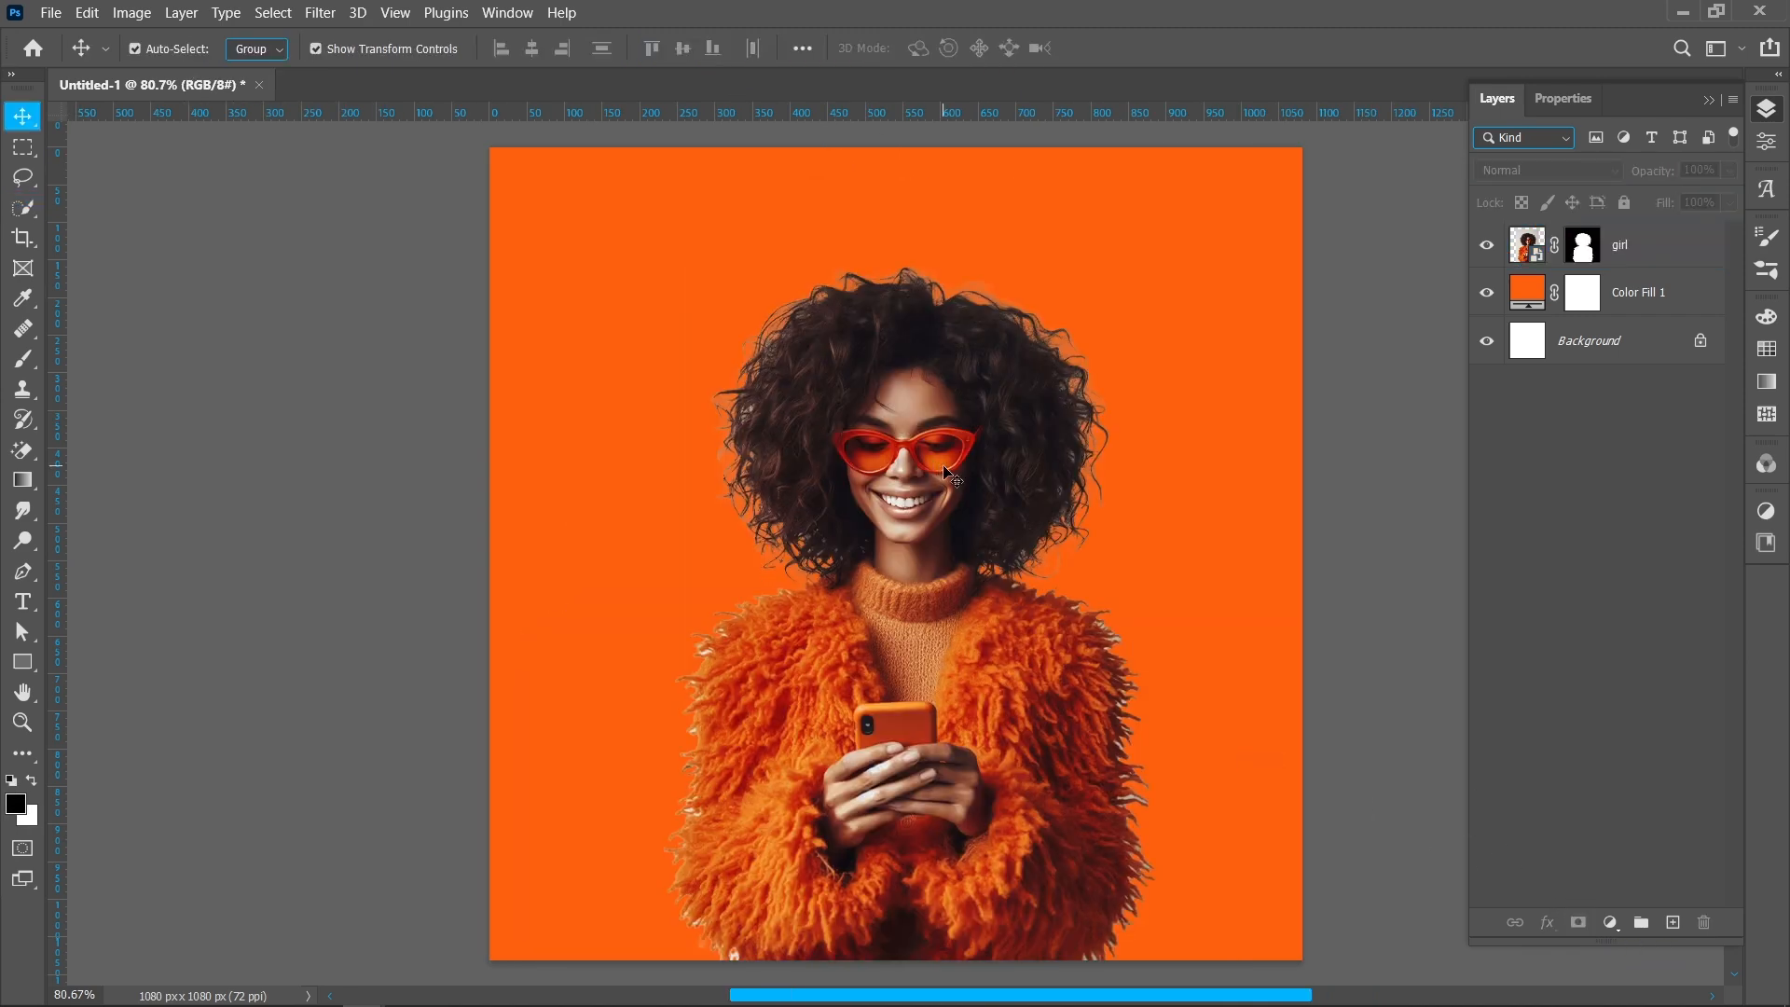
{"action": "left_click", "coordinate": [945, 471]}
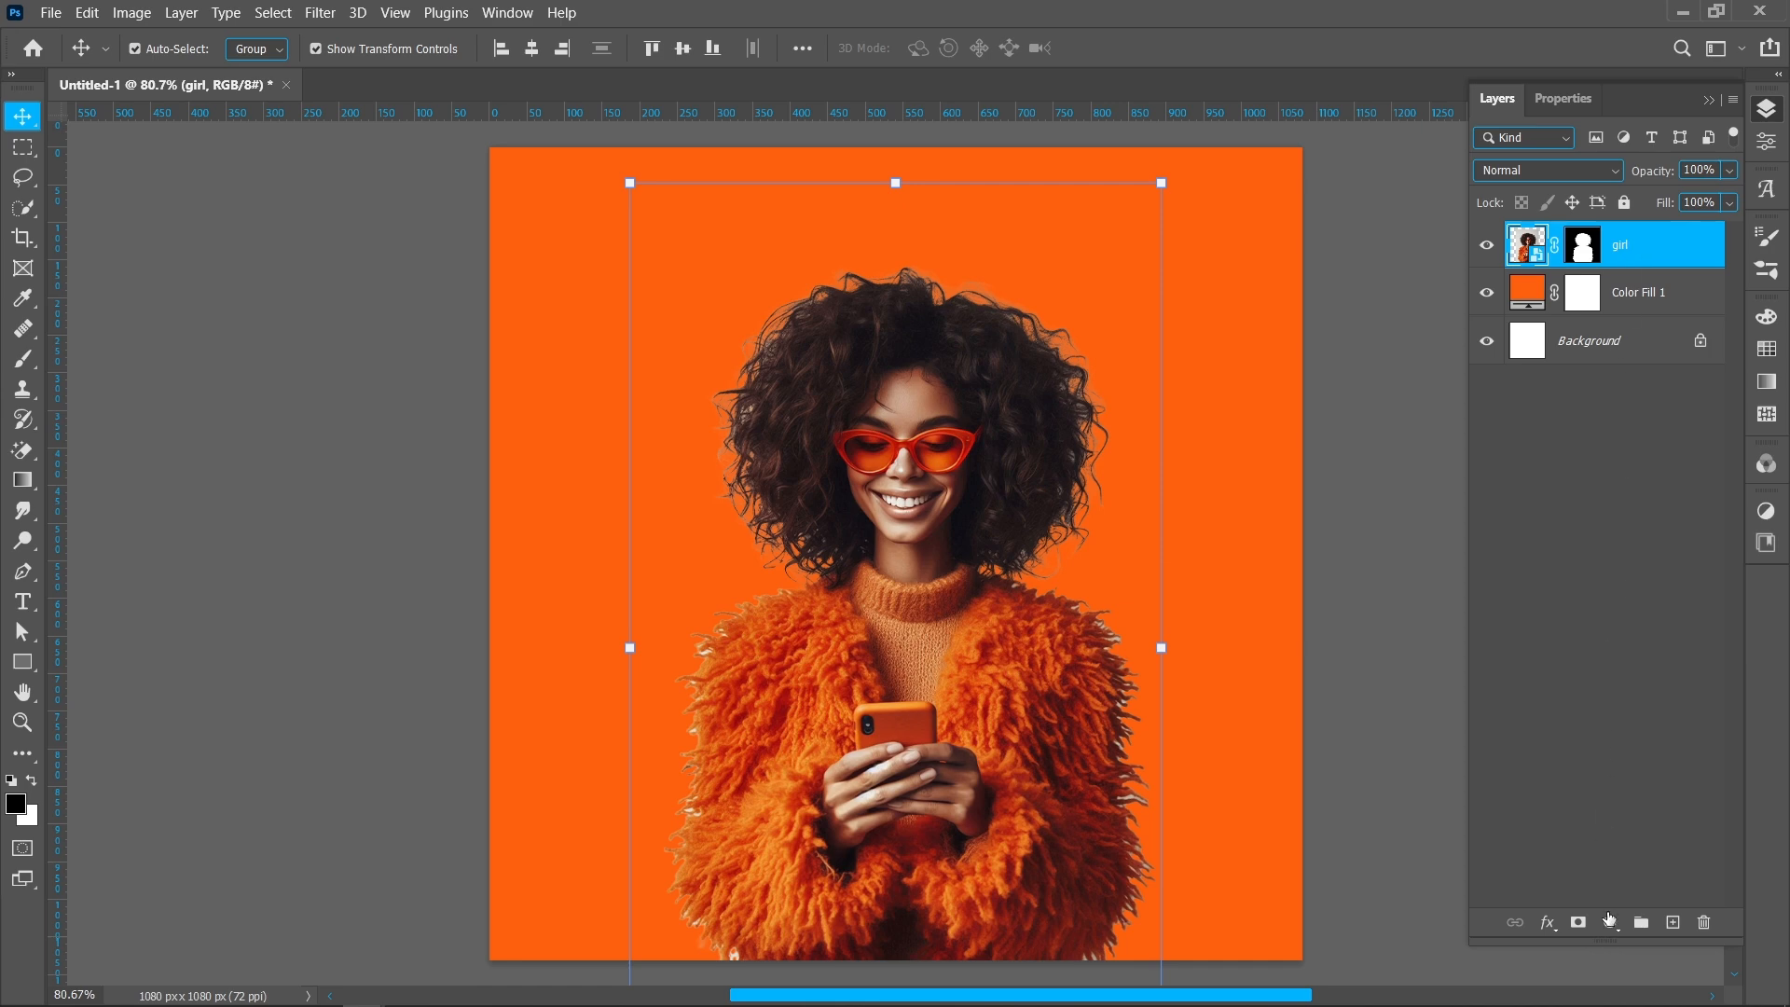
{"action": "left_click", "coordinate": [1610, 922]}
{"action": "left_click", "coordinate": [1626, 901]}
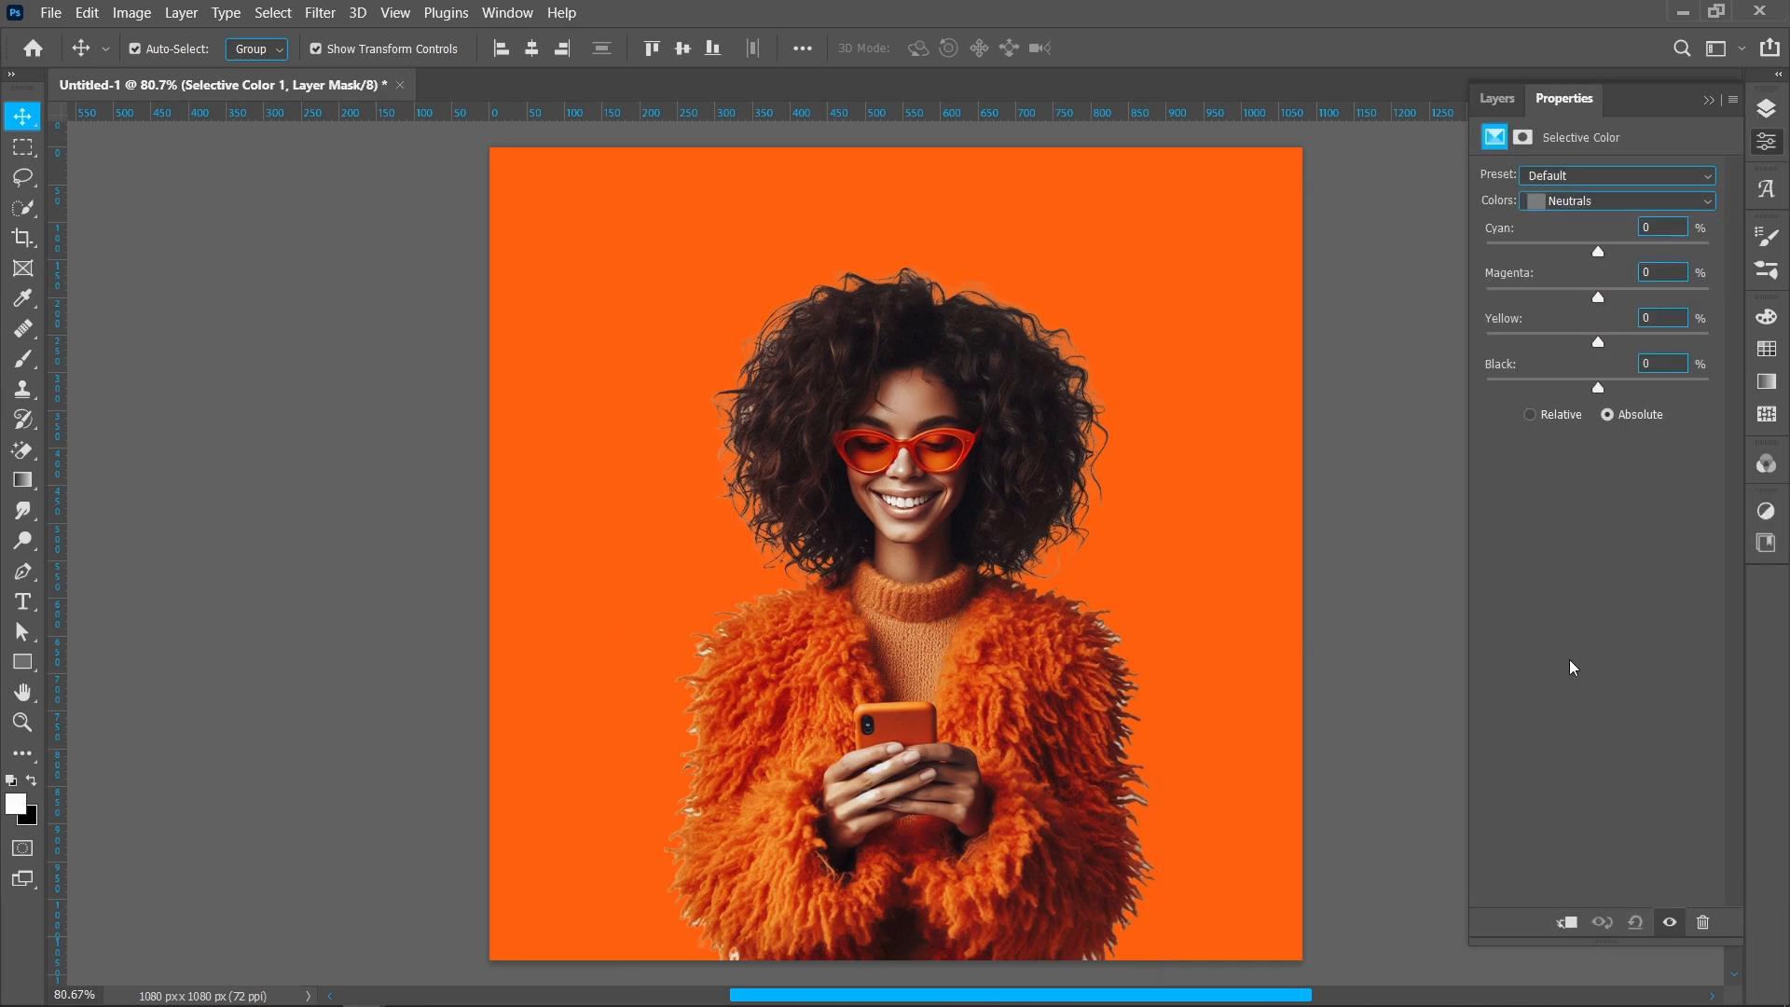
{"action": "left_click_drag", "start_coordinate": [1598, 298], "coordinate": [1617, 298]}
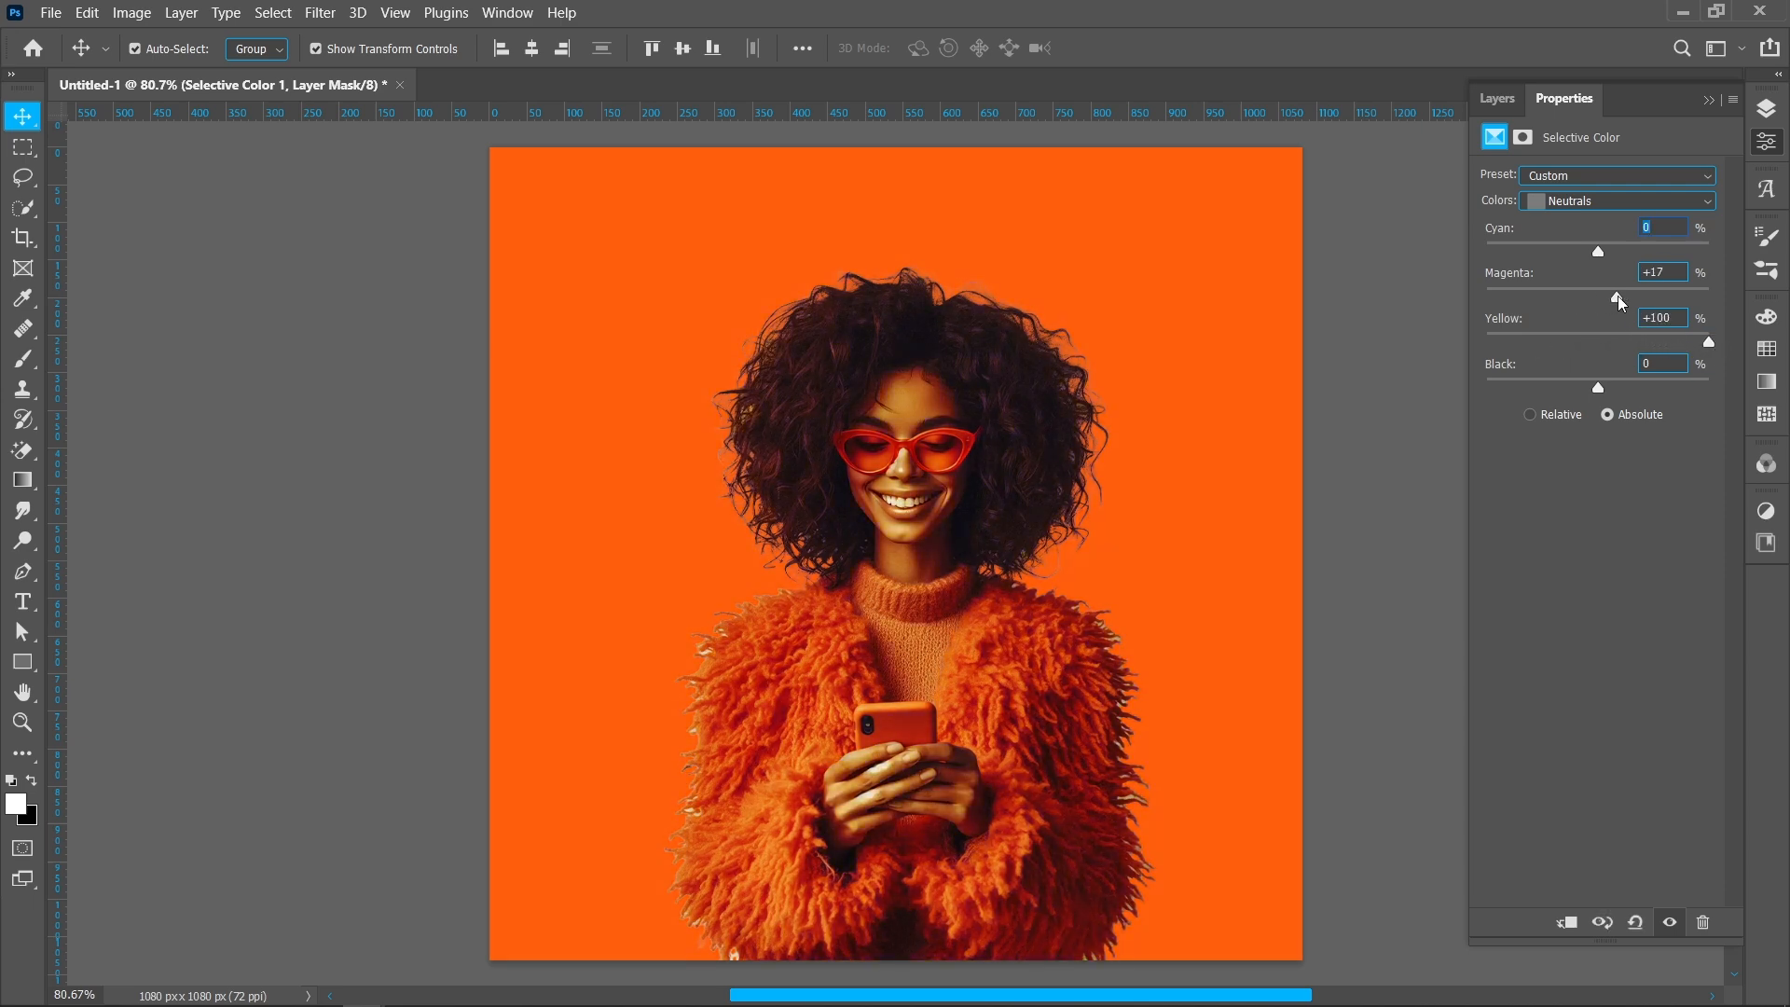
{"action": "left_click_drag", "start_coordinate": [1598, 387], "coordinate": [1699, 389]}
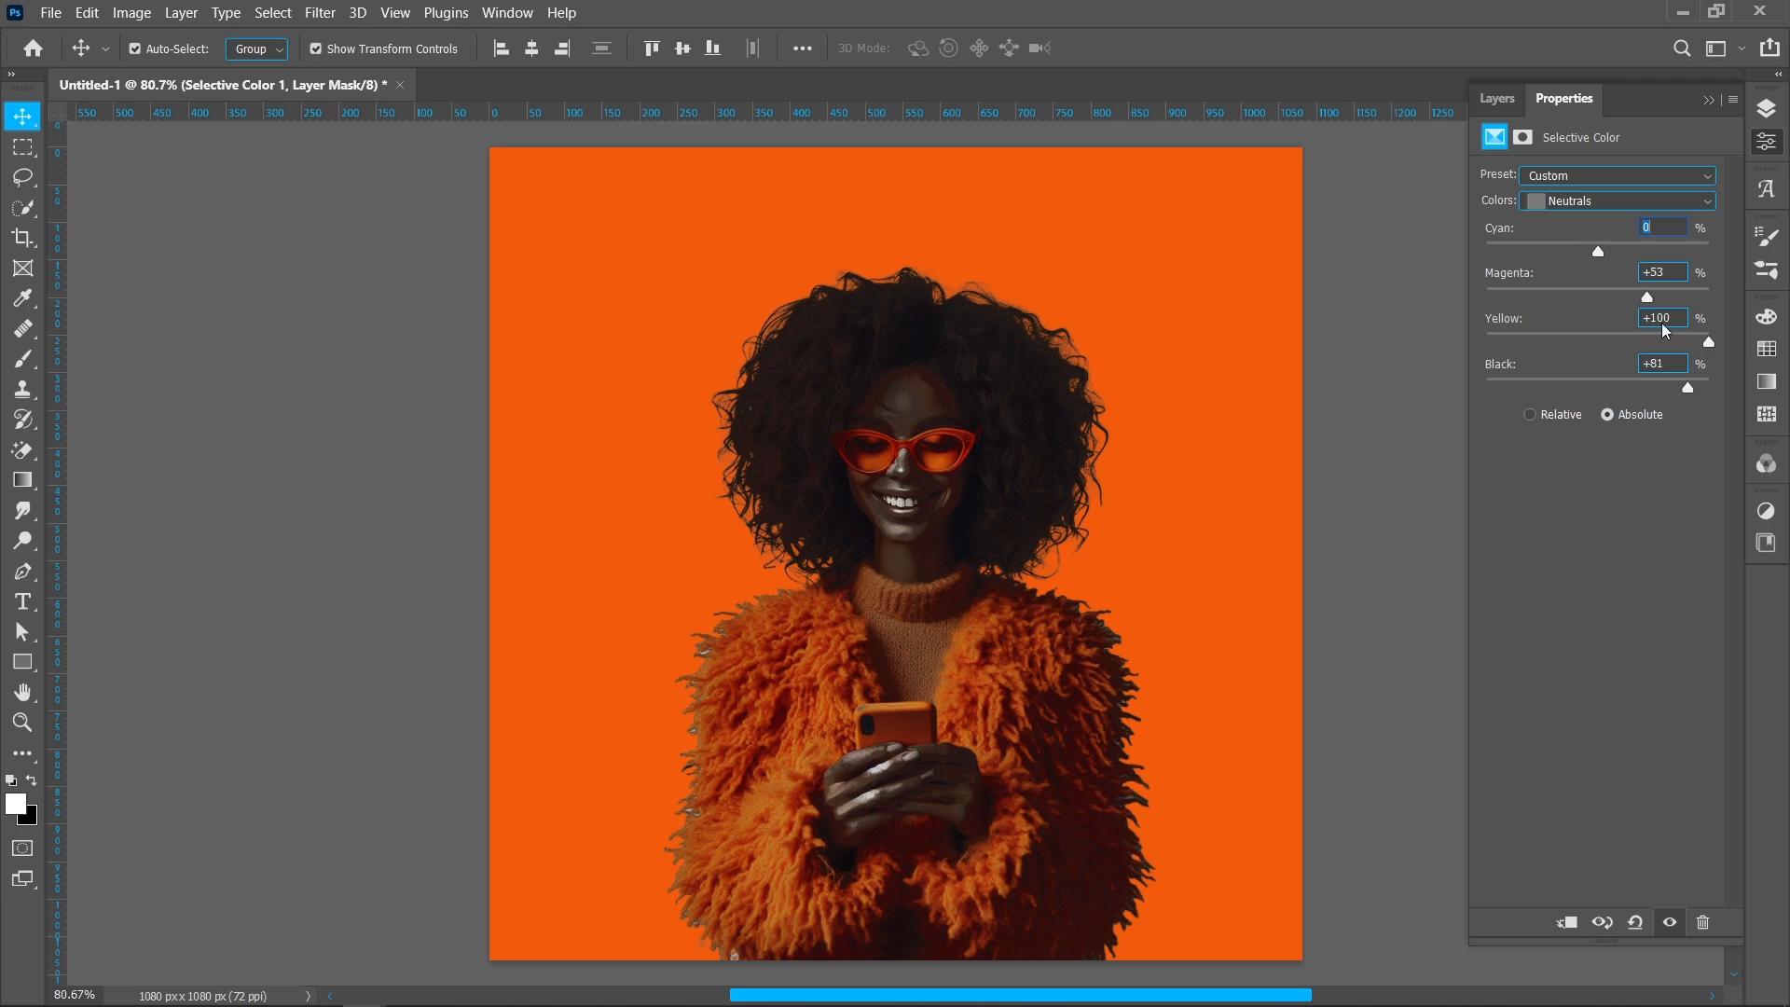
{"action": "left_click_drag", "start_coordinate": [1597, 249], "coordinate": [1569, 268]}
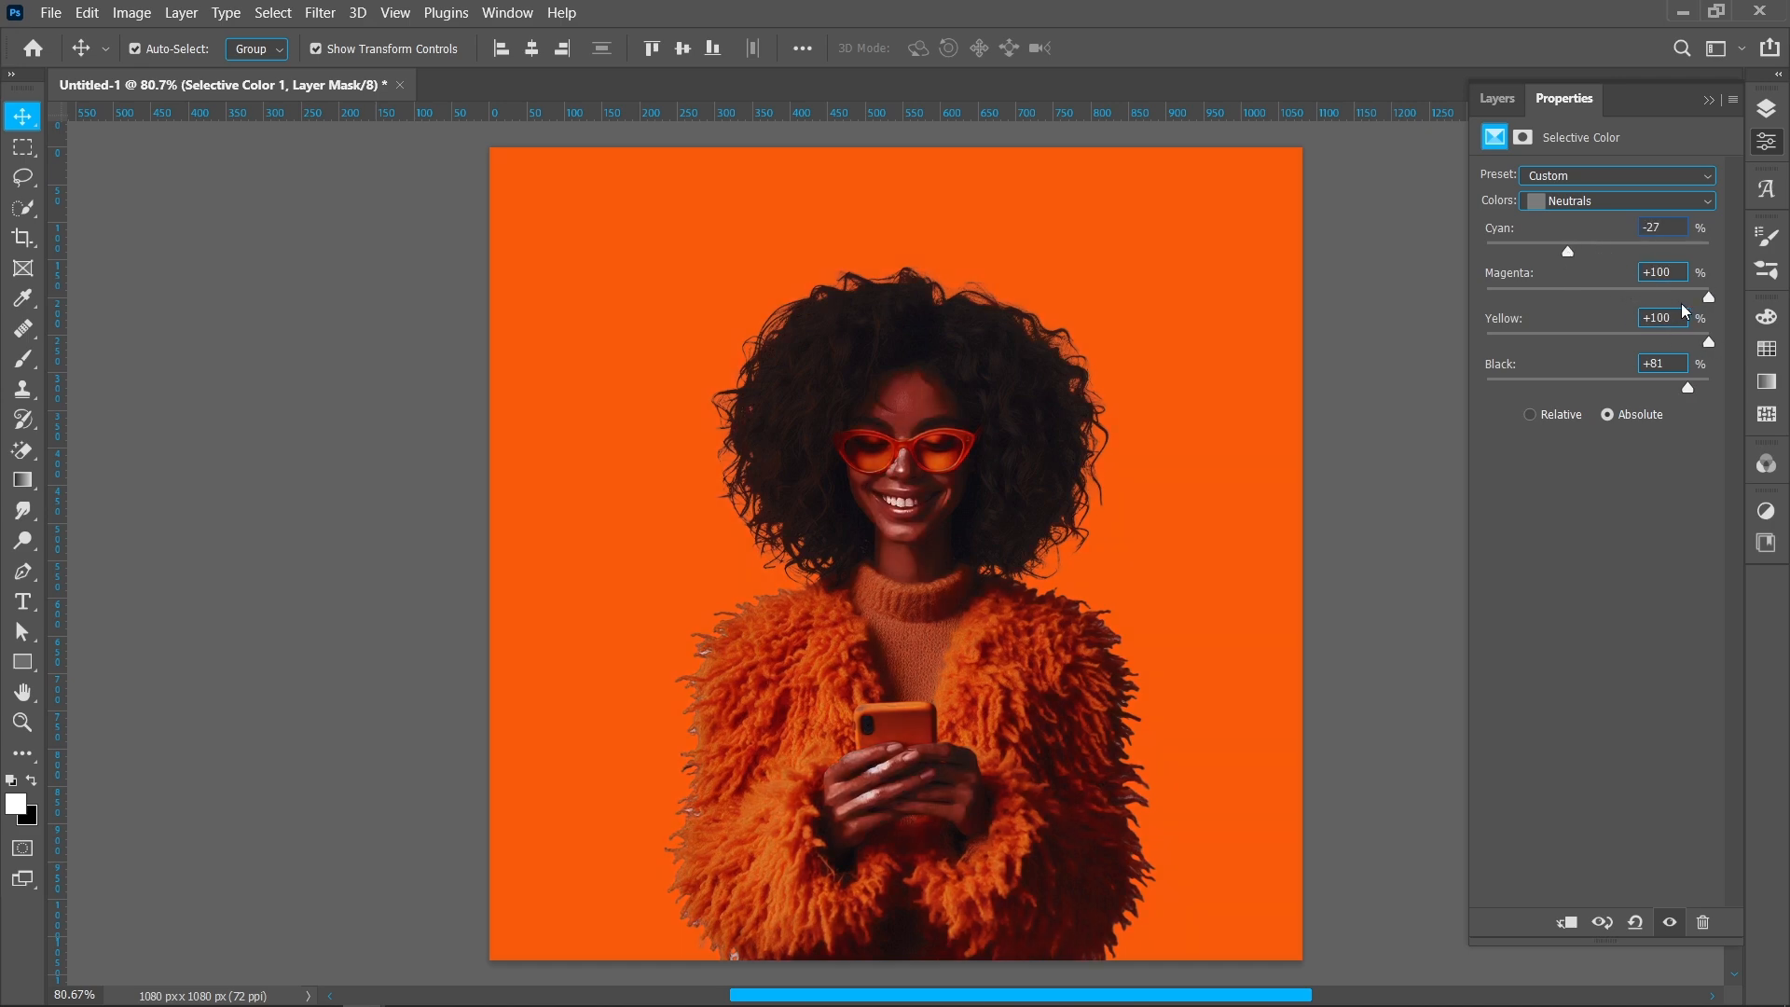
{"action": "left_click_drag", "start_coordinate": [1629, 387], "coordinate": [1668, 388]}
Step: Invert the Selective Color layer's mask and clip the adjustment to the girl layer
{"action": "left_click", "coordinate": [1765, 108]}
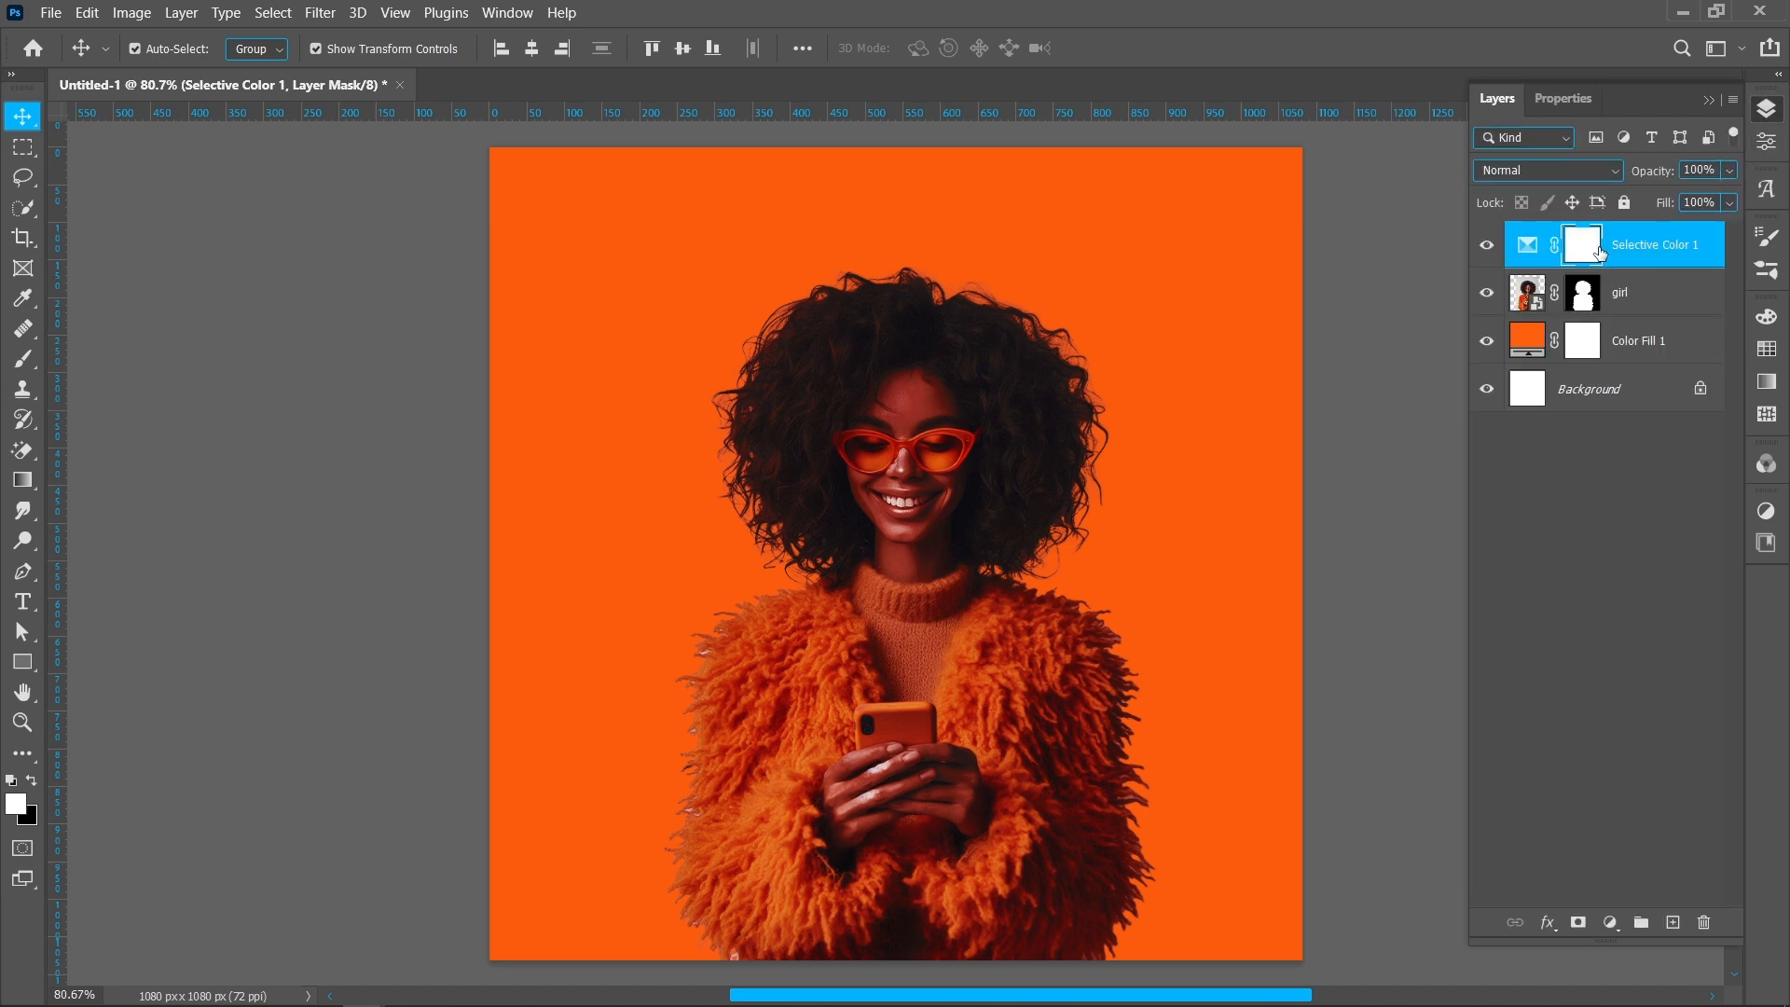
{"action": "left_click", "coordinate": [131, 12]}
{"action": "mouse_move", "coordinate": [168, 67]}
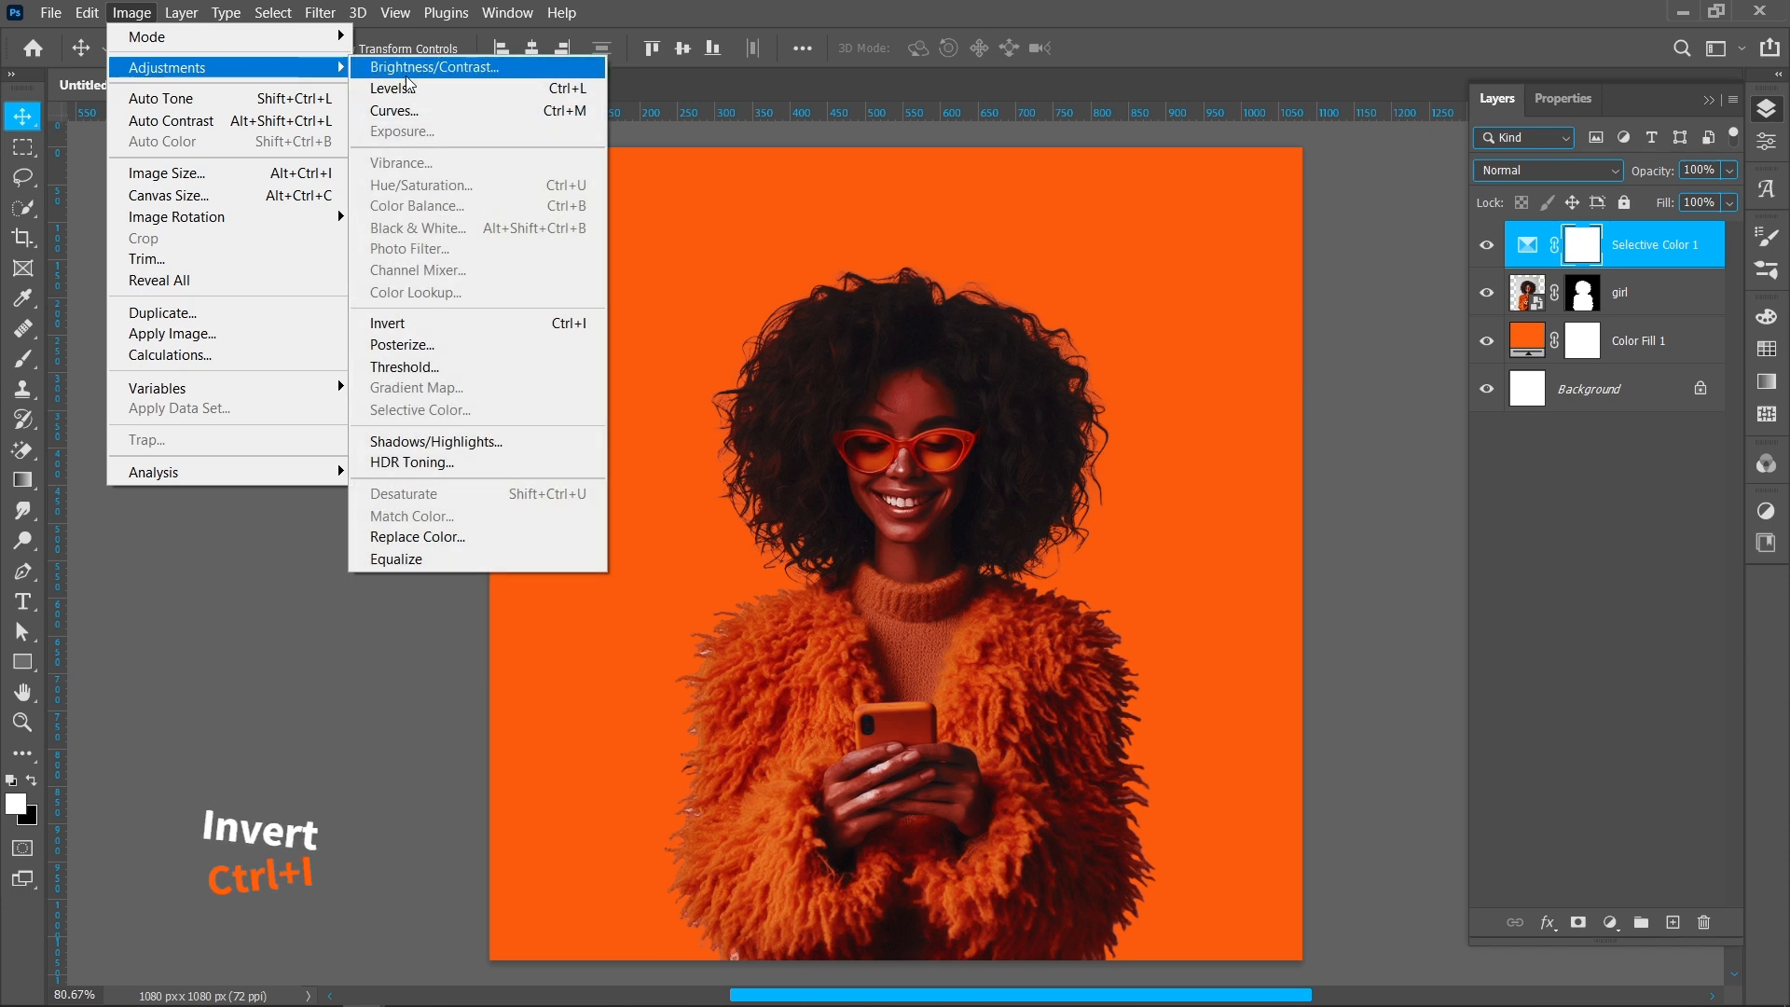
{"action": "left_click", "coordinate": [421, 326]}
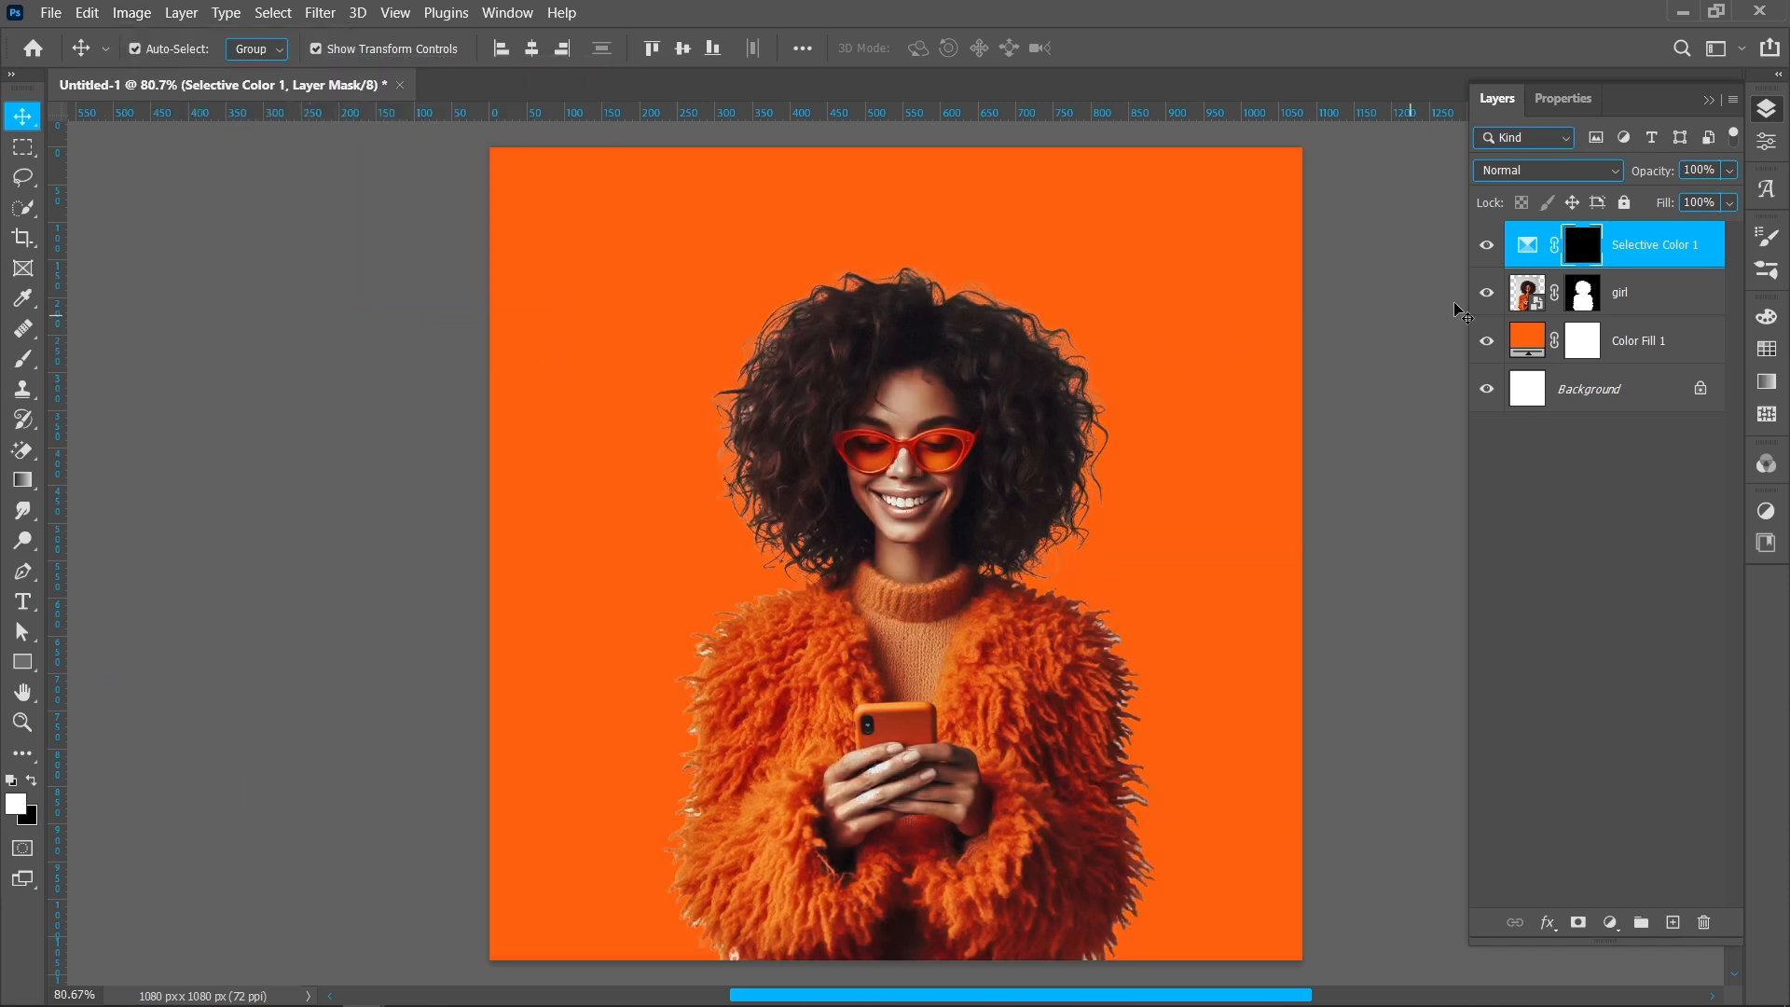
{"action": "key", "text": "b"}
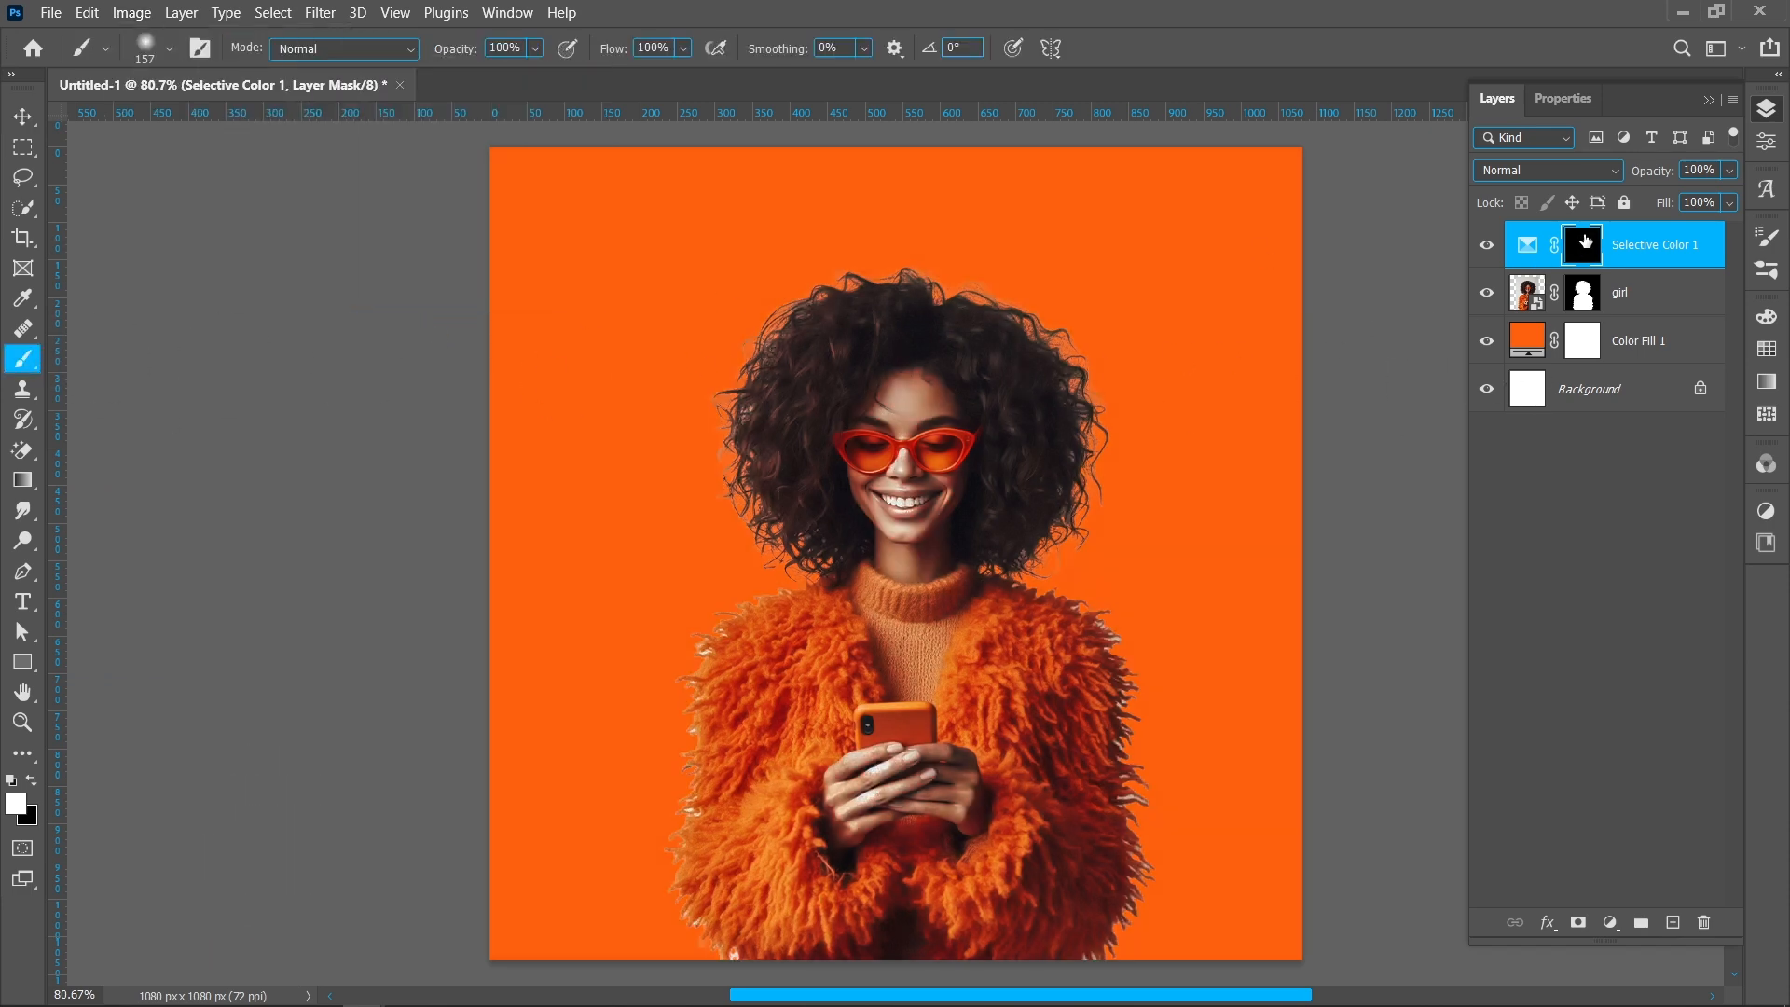
{"action": "right_click", "coordinate": [1632, 247]}
{"action": "left_click", "coordinate": [1535, 472]}
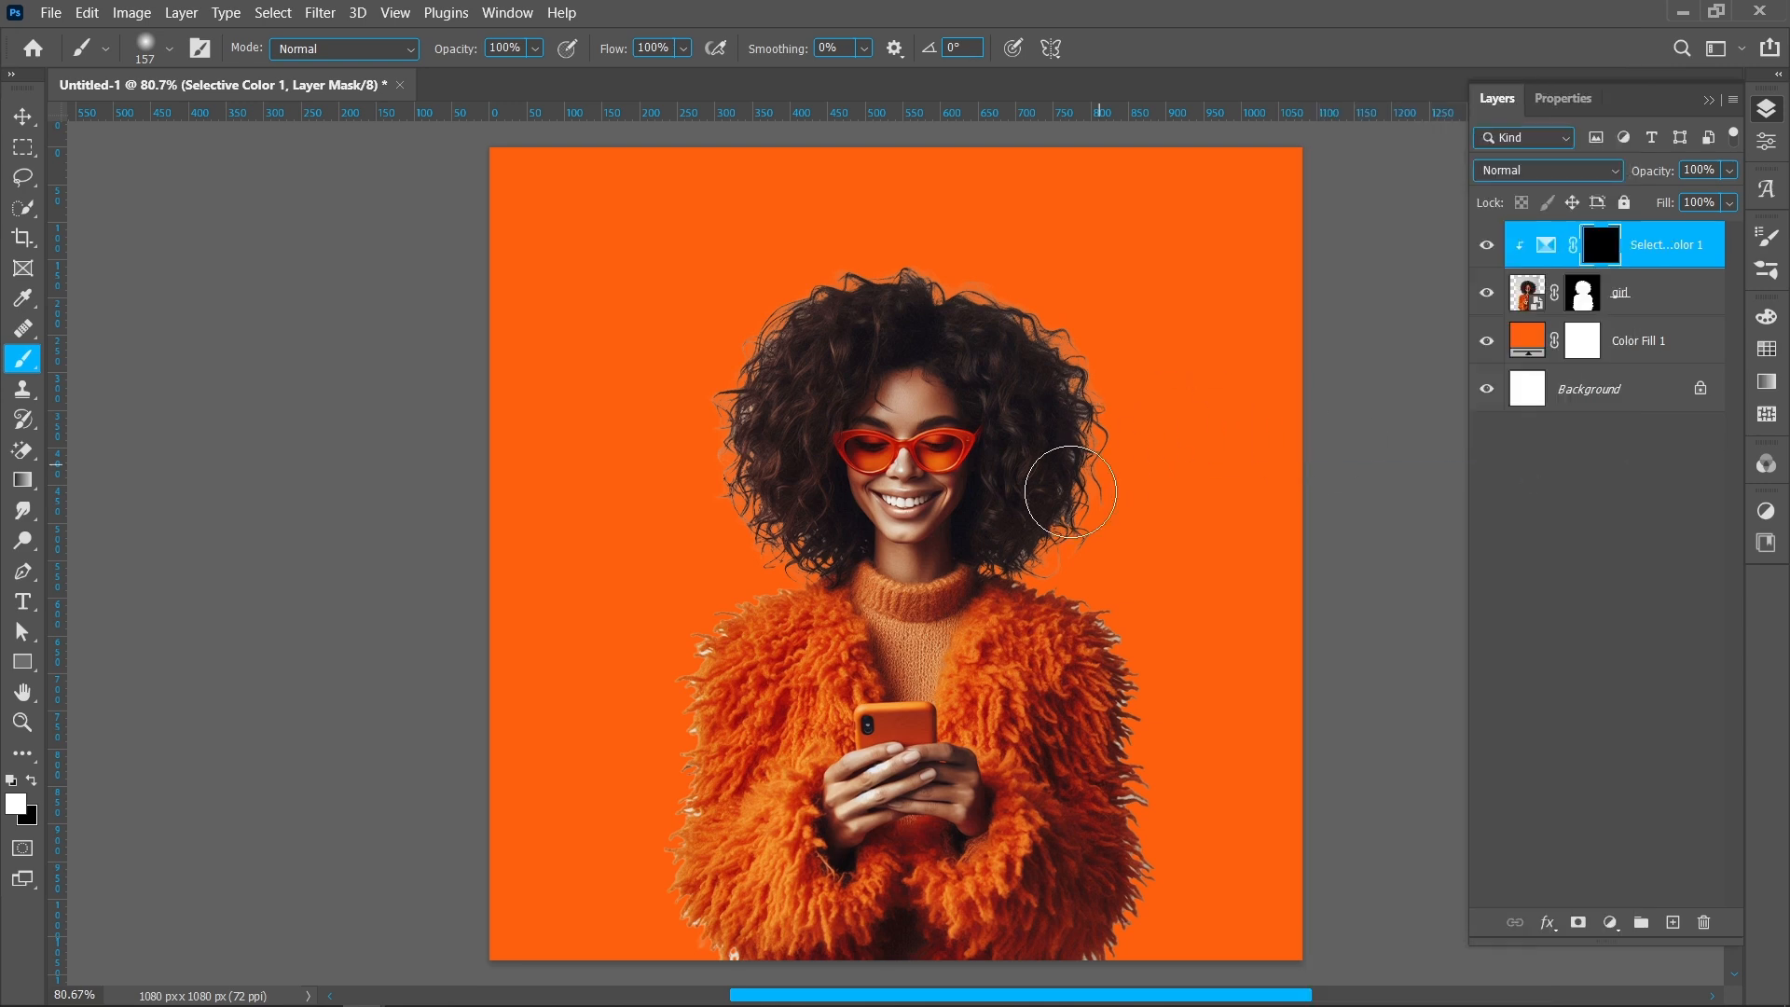
Step: Paint white on the Selective Color mask over the hair with a large soft brush, finishing at 50% brush opacity
{"action": "mouse_move", "coordinate": [1038, 535]}
{"action": "left_mouse_down"}
{"action": "mouse_move", "coordinate": [1103, 482]}
{"action": "mouse_move", "coordinate": [1104, 422]}
{"action": "mouse_move", "coordinate": [1071, 328]}
{"action": "mouse_move", "coordinate": [994, 269]}
{"action": "mouse_move", "coordinate": [832, 248]}
{"action": "mouse_move", "coordinate": [776, 282]}
{"action": "mouse_move", "coordinate": [699, 421]}
{"action": "mouse_move", "coordinate": [708, 495]}
{"action": "mouse_move", "coordinate": [737, 537]}
{"action": "mouse_move", "coordinate": [808, 584]}
{"action": "mouse_move", "coordinate": [833, 574]}
{"action": "mouse_move", "coordinate": [752, 584]}
{"action": "mouse_move", "coordinate": [709, 377]}
{"action": "mouse_move", "coordinate": [881, 265]}
{"action": "left_mouse_up"}
{"action": "left_click_drag", "start_coordinate": [810, 346], "coordinate": [950, 318]}
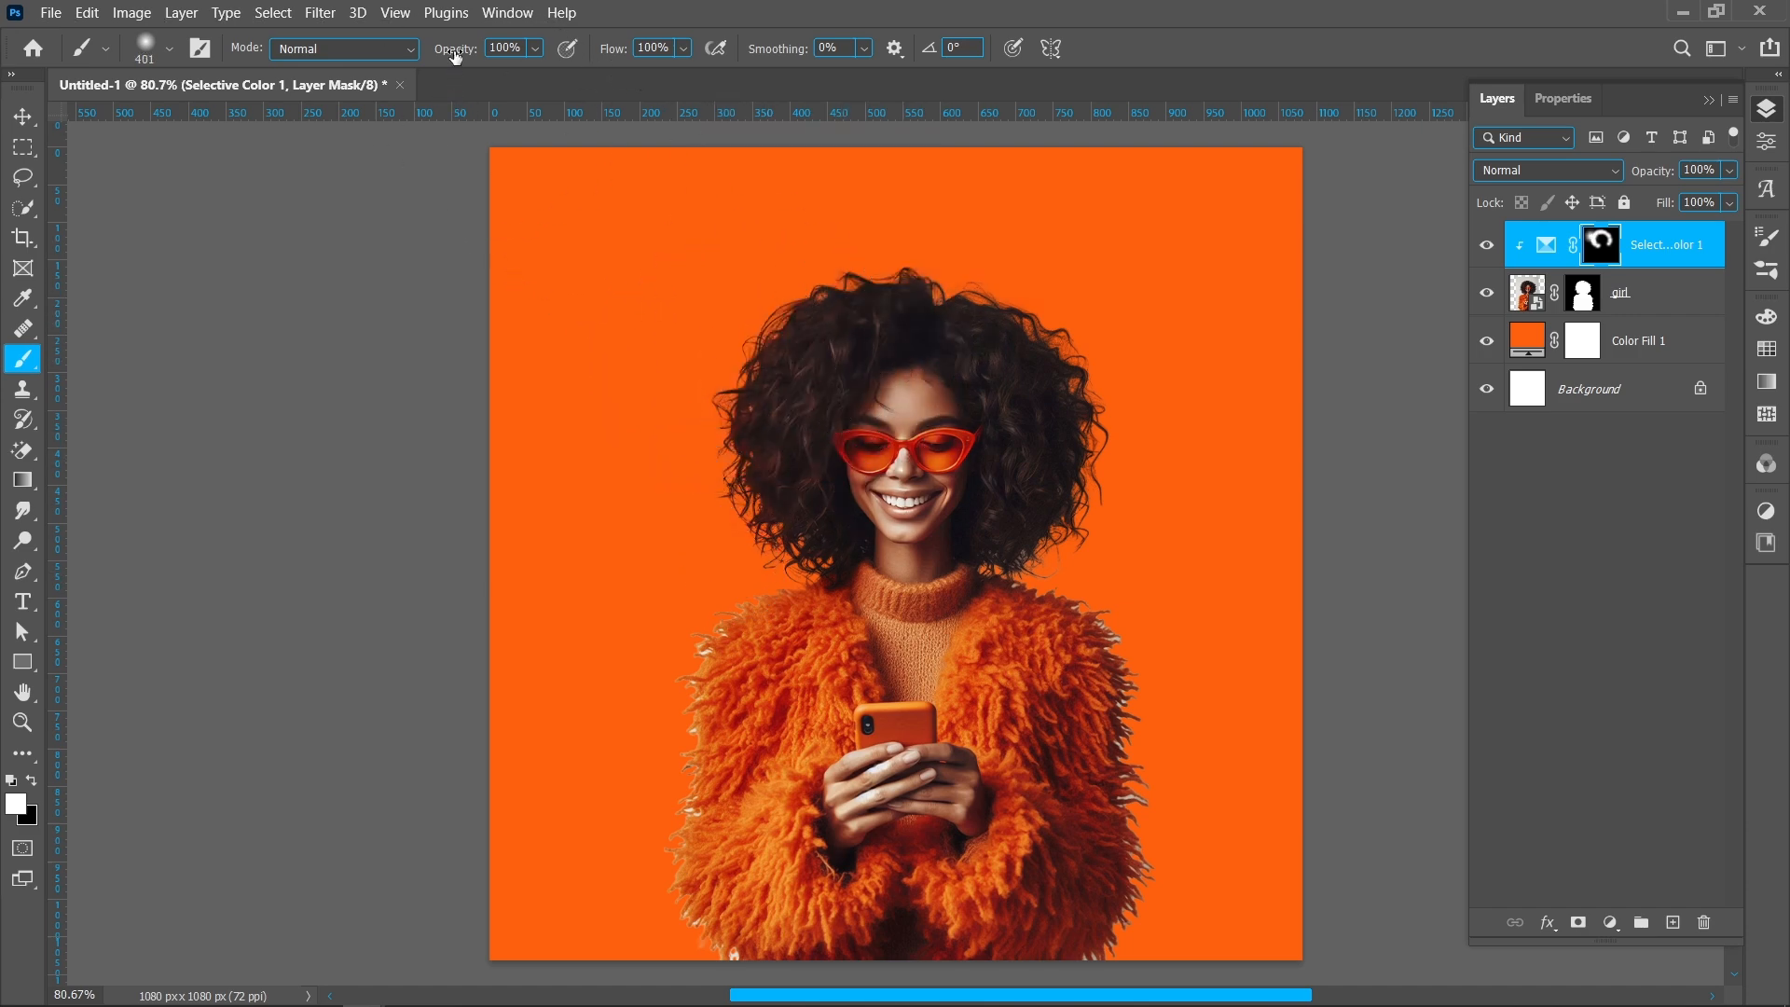
{"action": "left_click_drag", "start_coordinate": [456, 58], "coordinate": [417, 57]}
{"action": "type", "text": "50"}
{"action": "key", "text": "Return"}
{"action": "left_click", "coordinate": [1078, 603]}
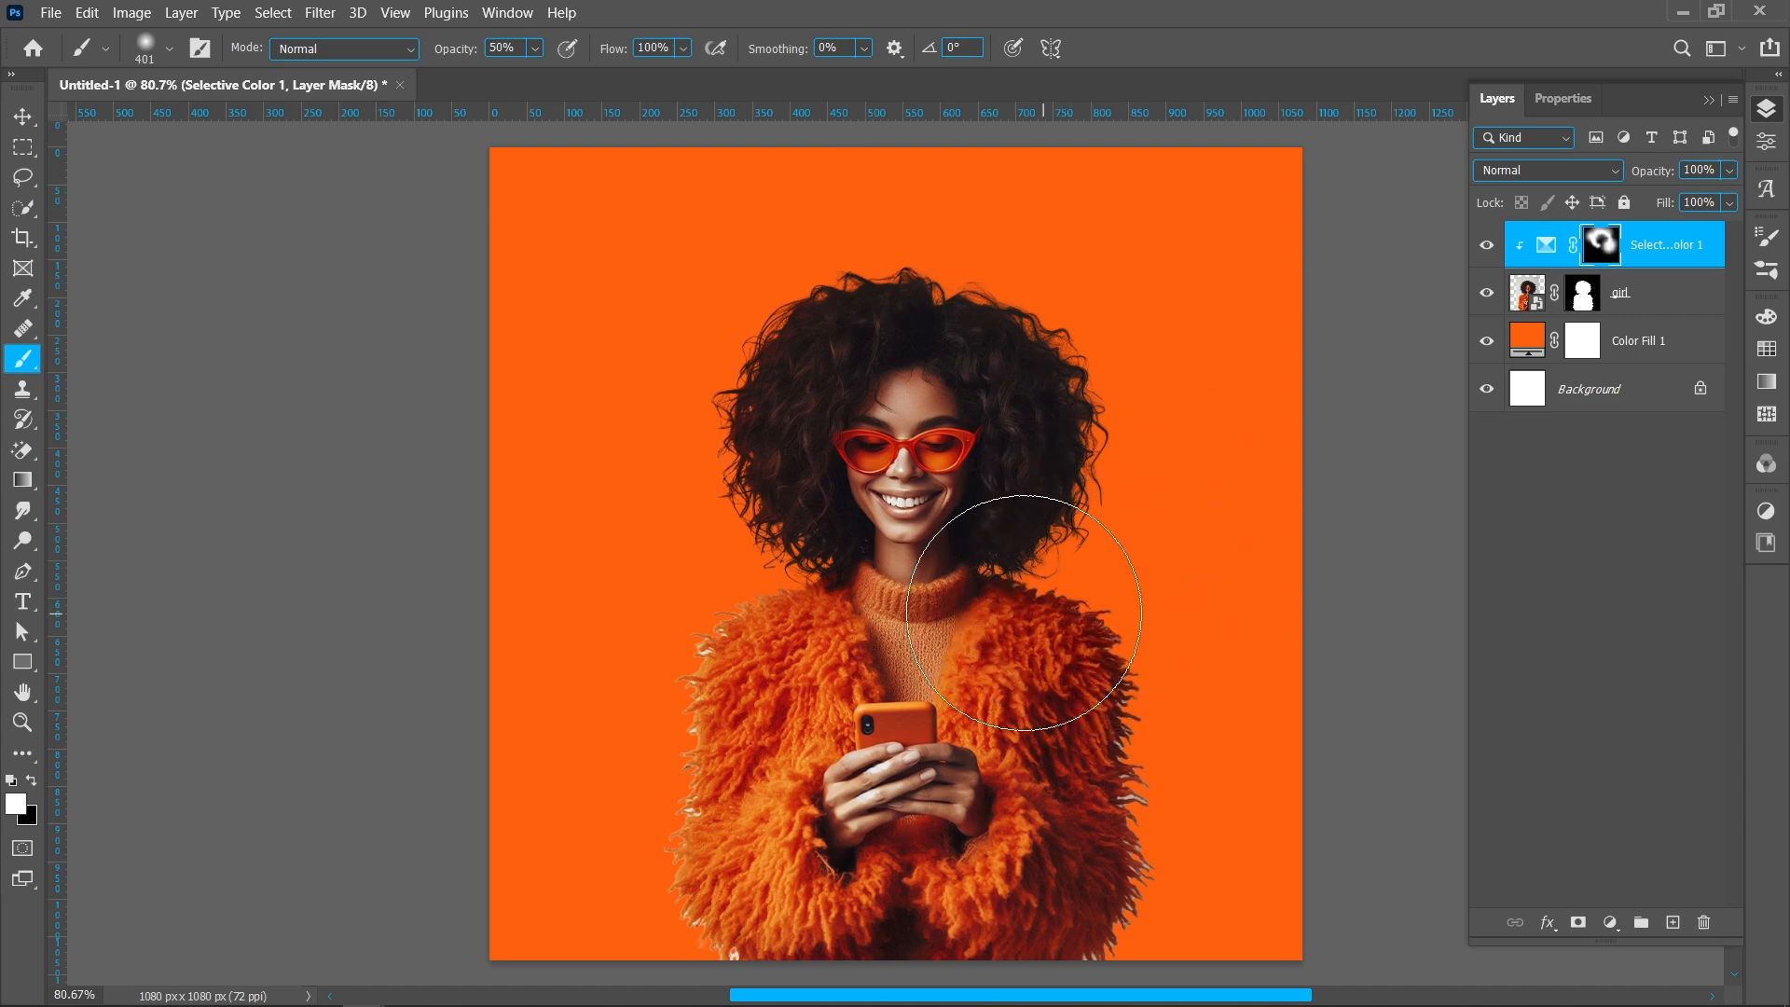
Step: Darken both sides of the fur coat by painting white on the Selective Color mask at 50% opacity
{"action": "left_click", "coordinate": [1027, 613]}
{"action": "mouse_move", "coordinate": [1072, 610]}
{"action": "left_mouse_down"}
{"action": "mouse_move", "coordinate": [1100, 610]}
{"action": "mouse_move", "coordinate": [1021, 606]}
{"action": "mouse_move", "coordinate": [1145, 709]}
{"action": "mouse_move", "coordinate": [1182, 881]}
{"action": "mouse_move", "coordinate": [1146, 802]}
{"action": "mouse_move", "coordinate": [1159, 886]}
{"action": "mouse_move", "coordinate": [1184, 936]}
{"action": "left_mouse_up"}
{"action": "mouse_move", "coordinate": [708, 611]}
{"action": "left_mouse_down"}
{"action": "mouse_move", "coordinate": [640, 619]}
{"action": "mouse_move", "coordinate": [678, 780]}
{"action": "mouse_move", "coordinate": [631, 820]}
{"action": "mouse_move", "coordinate": [615, 933]}
{"action": "mouse_move", "coordinate": [657, 779]}
{"action": "mouse_move", "coordinate": [673, 892]}
{"action": "mouse_move", "coordinate": [655, 747]}
{"action": "mouse_move", "coordinate": [627, 820]}
{"action": "left_mouse_up"}
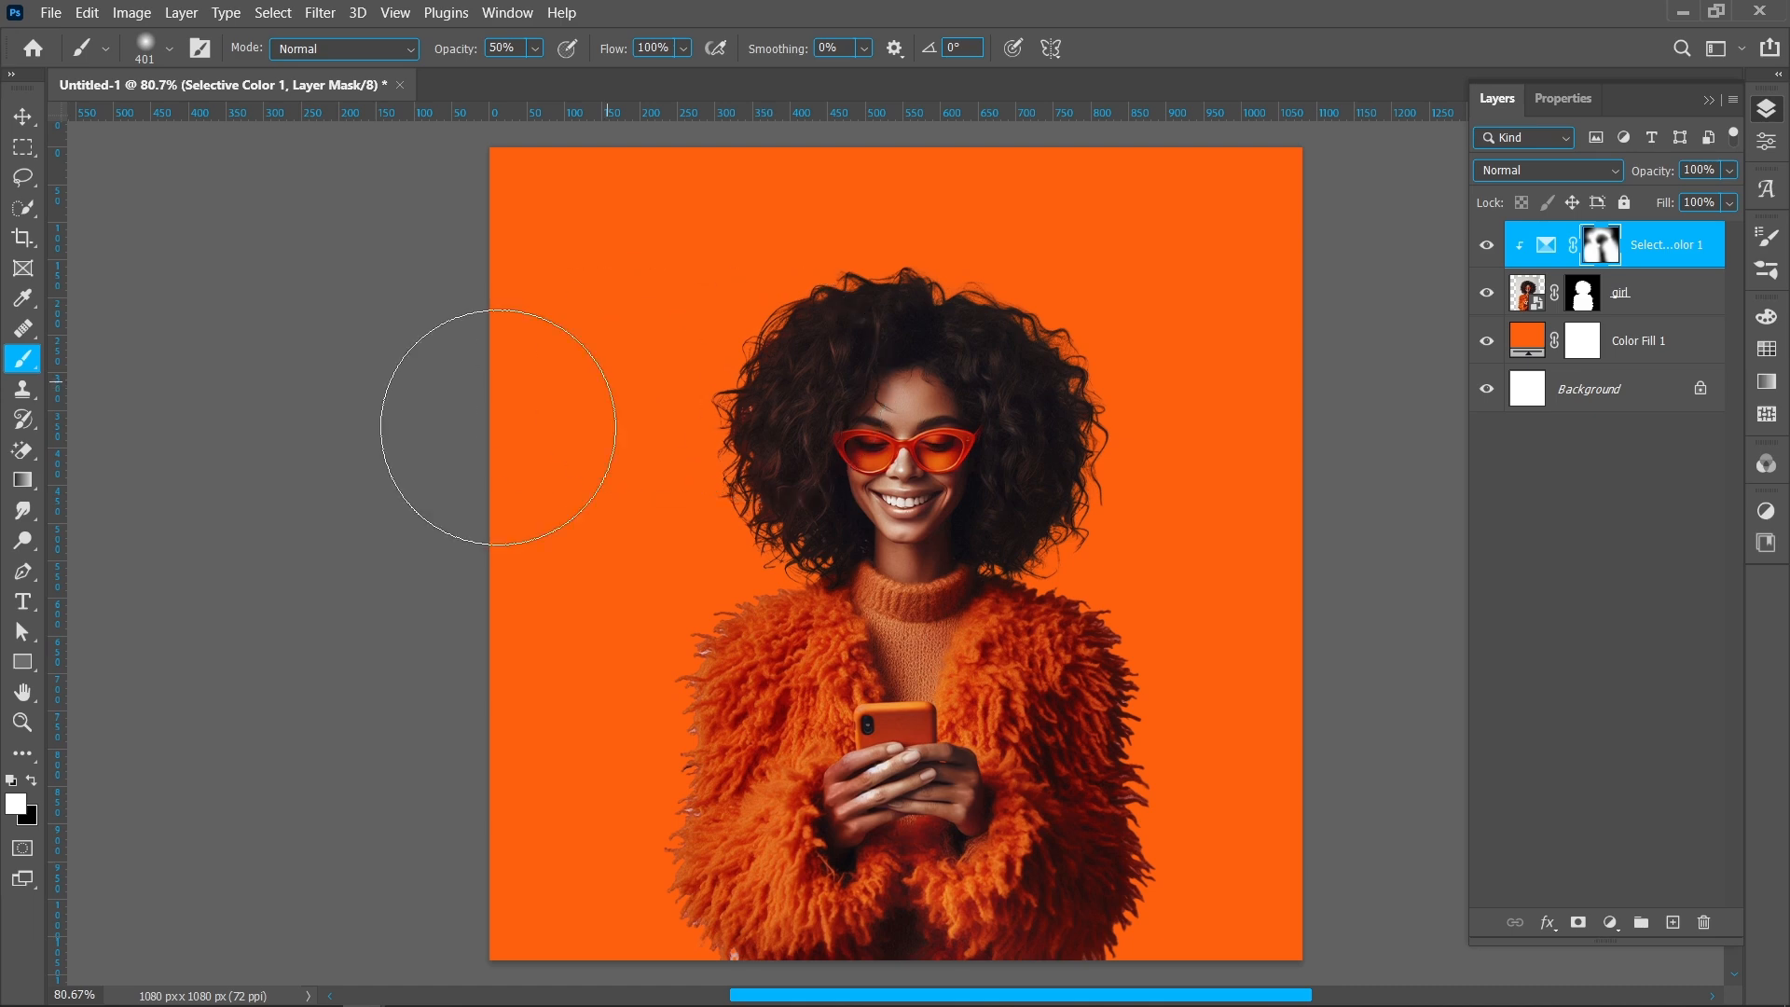
Step: Paint black on the Selective Color mask around the neck and collar with a 51 px brush at 100% opacity
{"action": "left_click", "coordinate": [34, 782]}
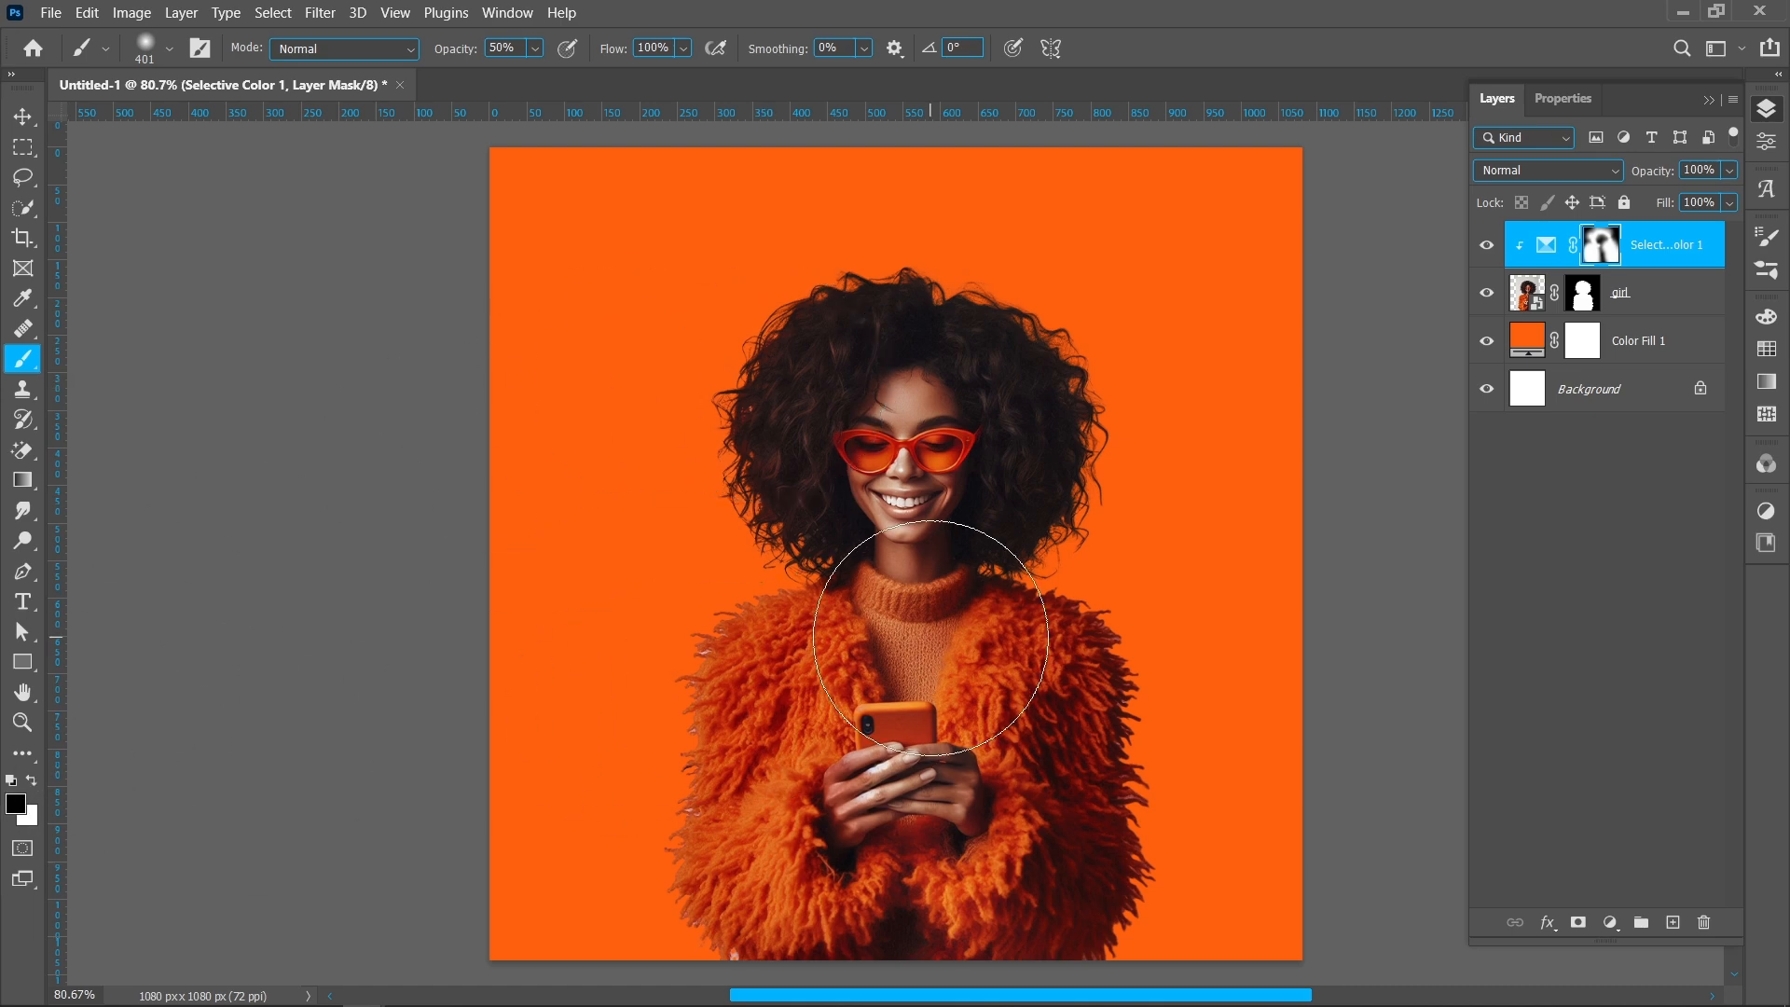
{"action": "mouse_move", "coordinate": [931, 634]}
{"action": "left_mouse_down", "text": "alt"}
{"action": "mouse_move", "coordinate": [824, 625]}
{"action": "mouse_move", "coordinate": [826, 602]}
{"action": "left_mouse_up", "text": "alt"}
{"action": "left_click_drag", "start_coordinate": [501, 54], "coordinate": [559, 54]}
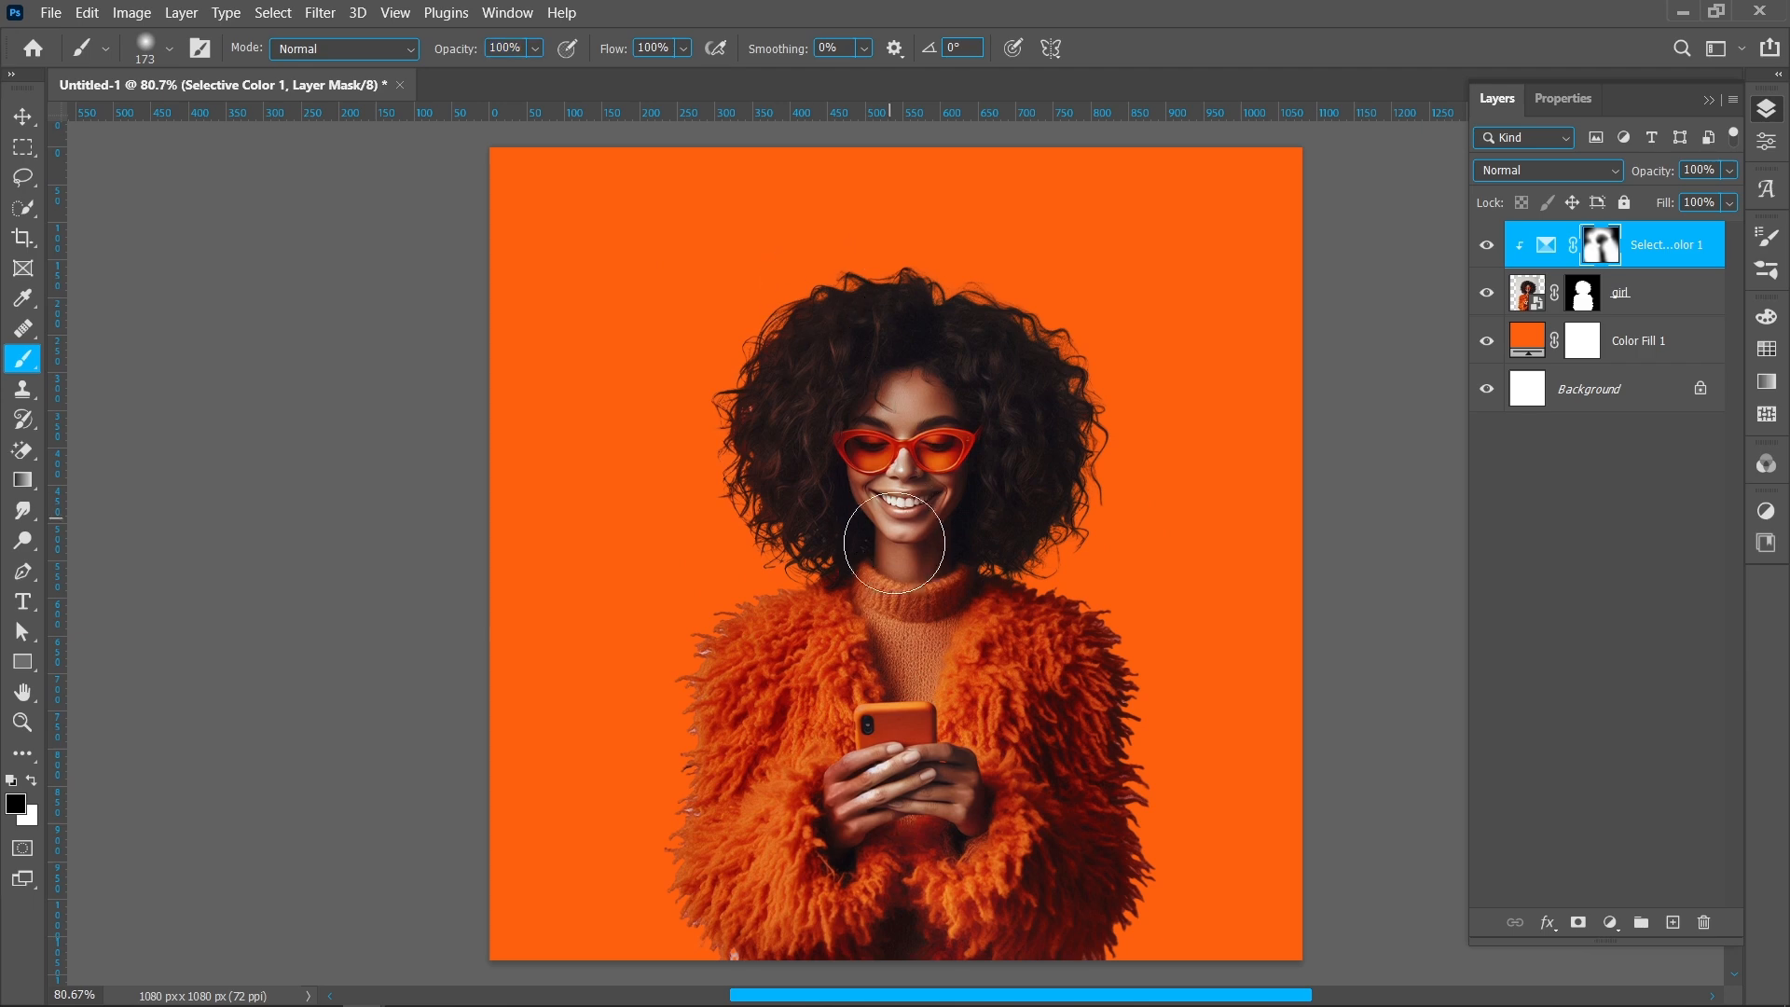
{"action": "scroll", "coordinate": [895, 556], "scroll_direction": "up", "scroll_amount": 12}
{"action": "left_click_drag", "start_coordinate": [954, 587], "coordinate": [751, 589], "text": "alt"}
{"action": "left_click_drag", "start_coordinate": [987, 588], "coordinate": [1104, 568]}
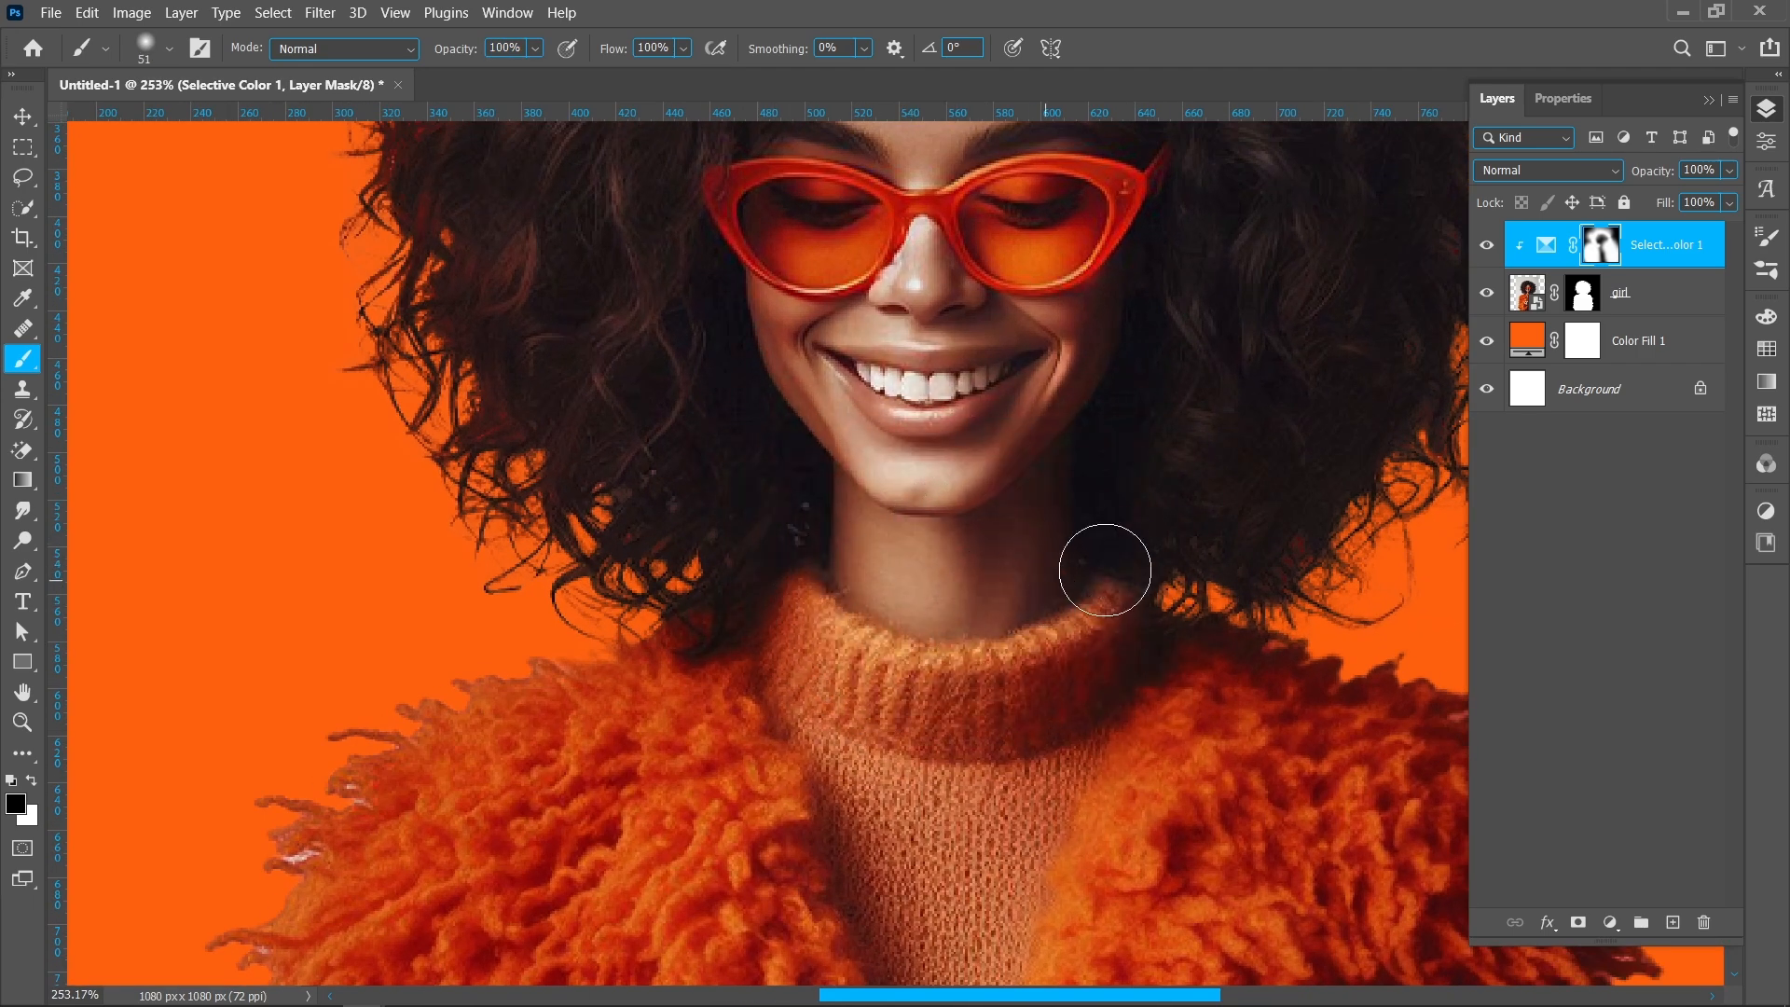
{"action": "left_click_drag", "start_coordinate": [944, 604], "coordinate": [819, 802]}
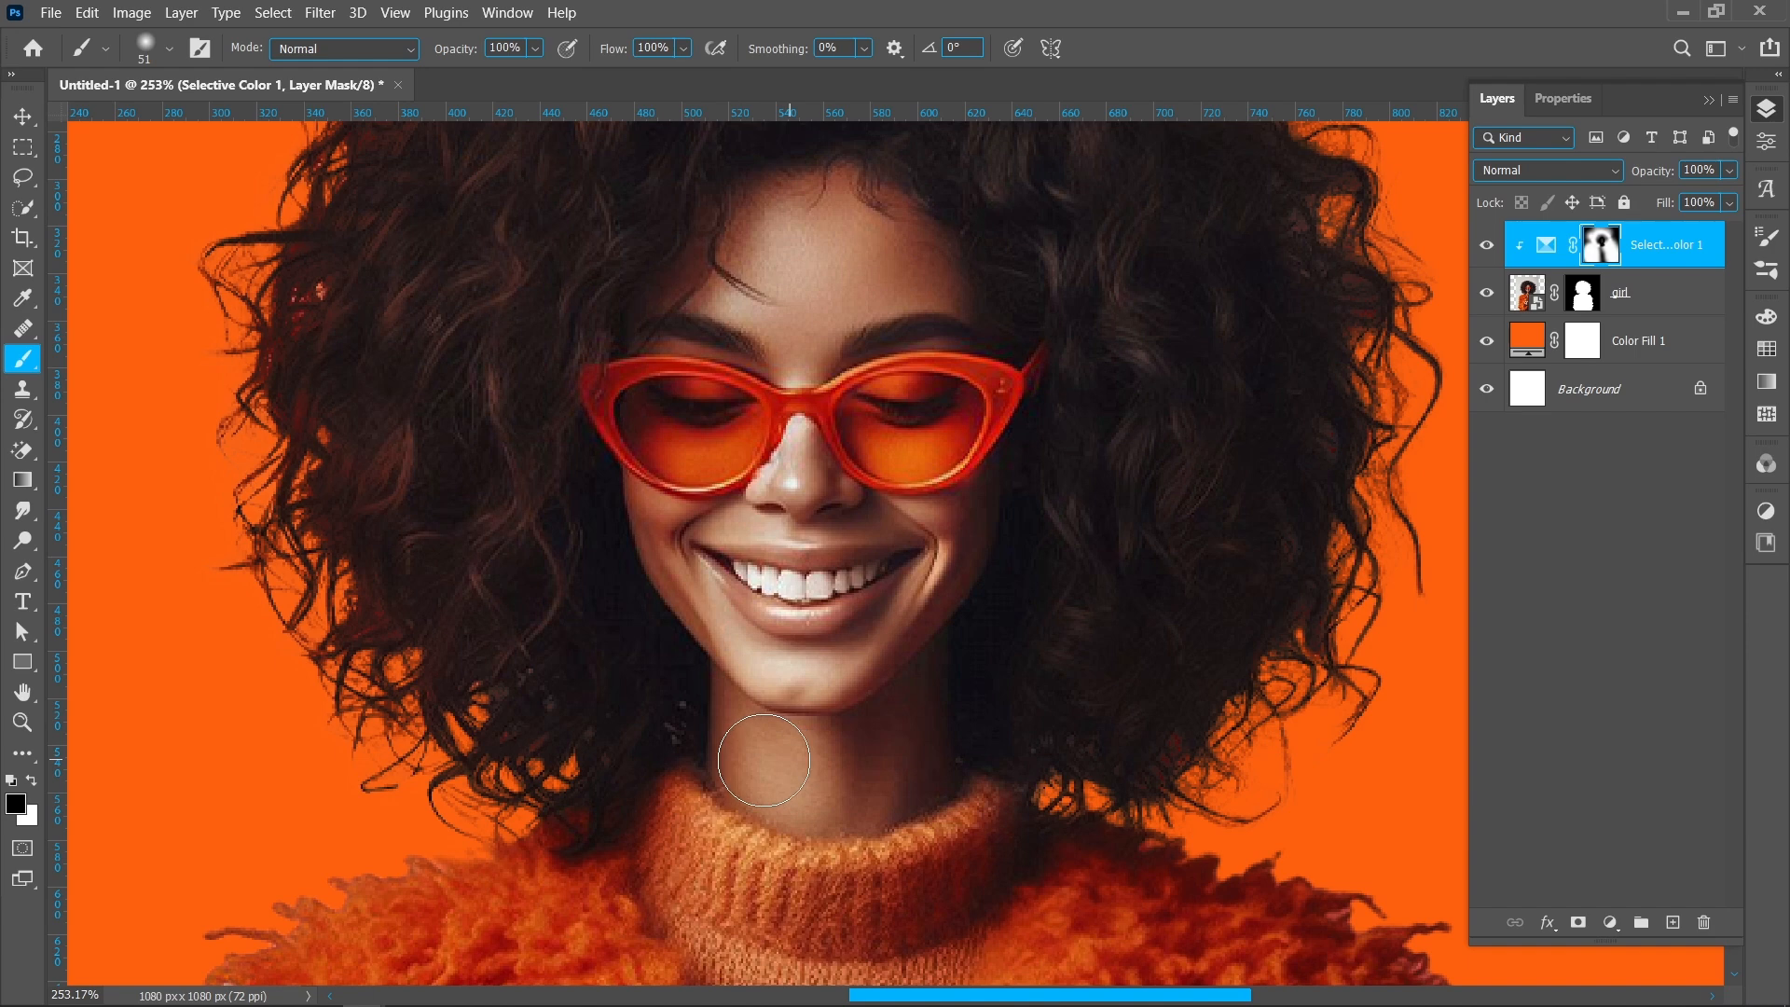
Step: Remove the Selective Color effect from the hands by painting black on its mask
{"action": "scroll", "coordinate": [782, 554], "scroll_direction": "down", "scroll_amount": 3}
{"action": "left_click_drag", "start_coordinate": [782, 553], "coordinate": [791, 318]}
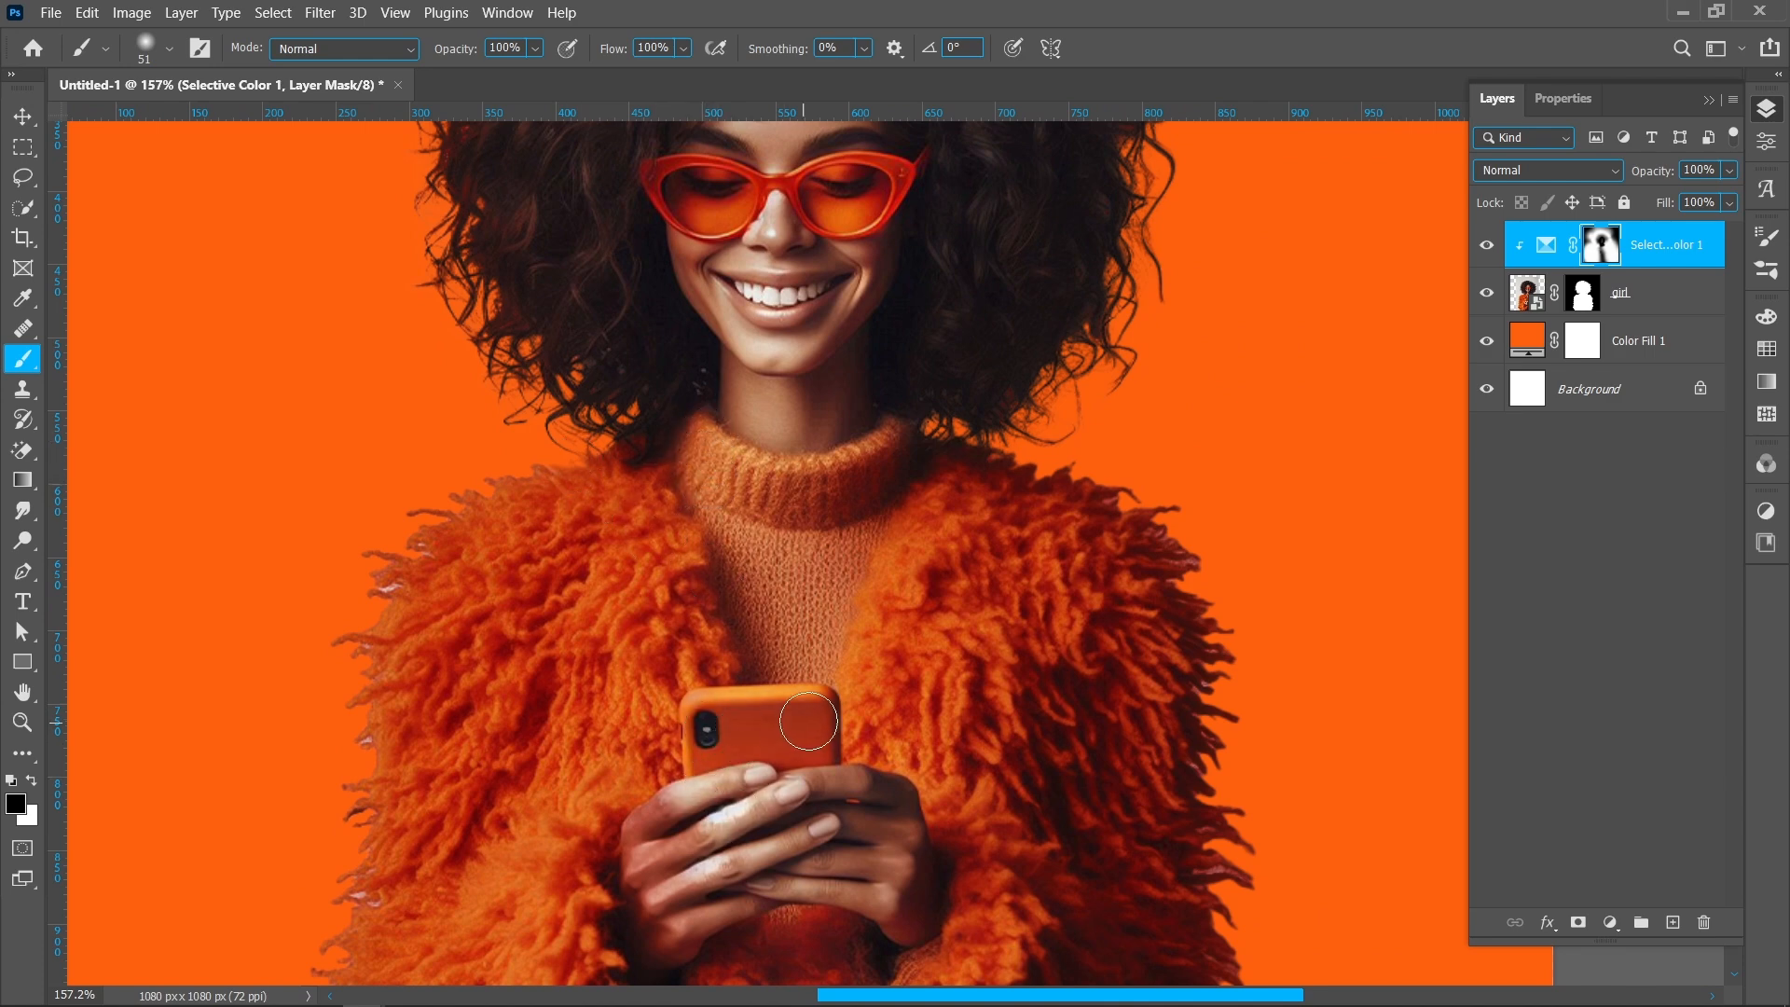
{"action": "scroll", "coordinate": [634, 653], "scroll_direction": "down", "scroll_amount": 5}
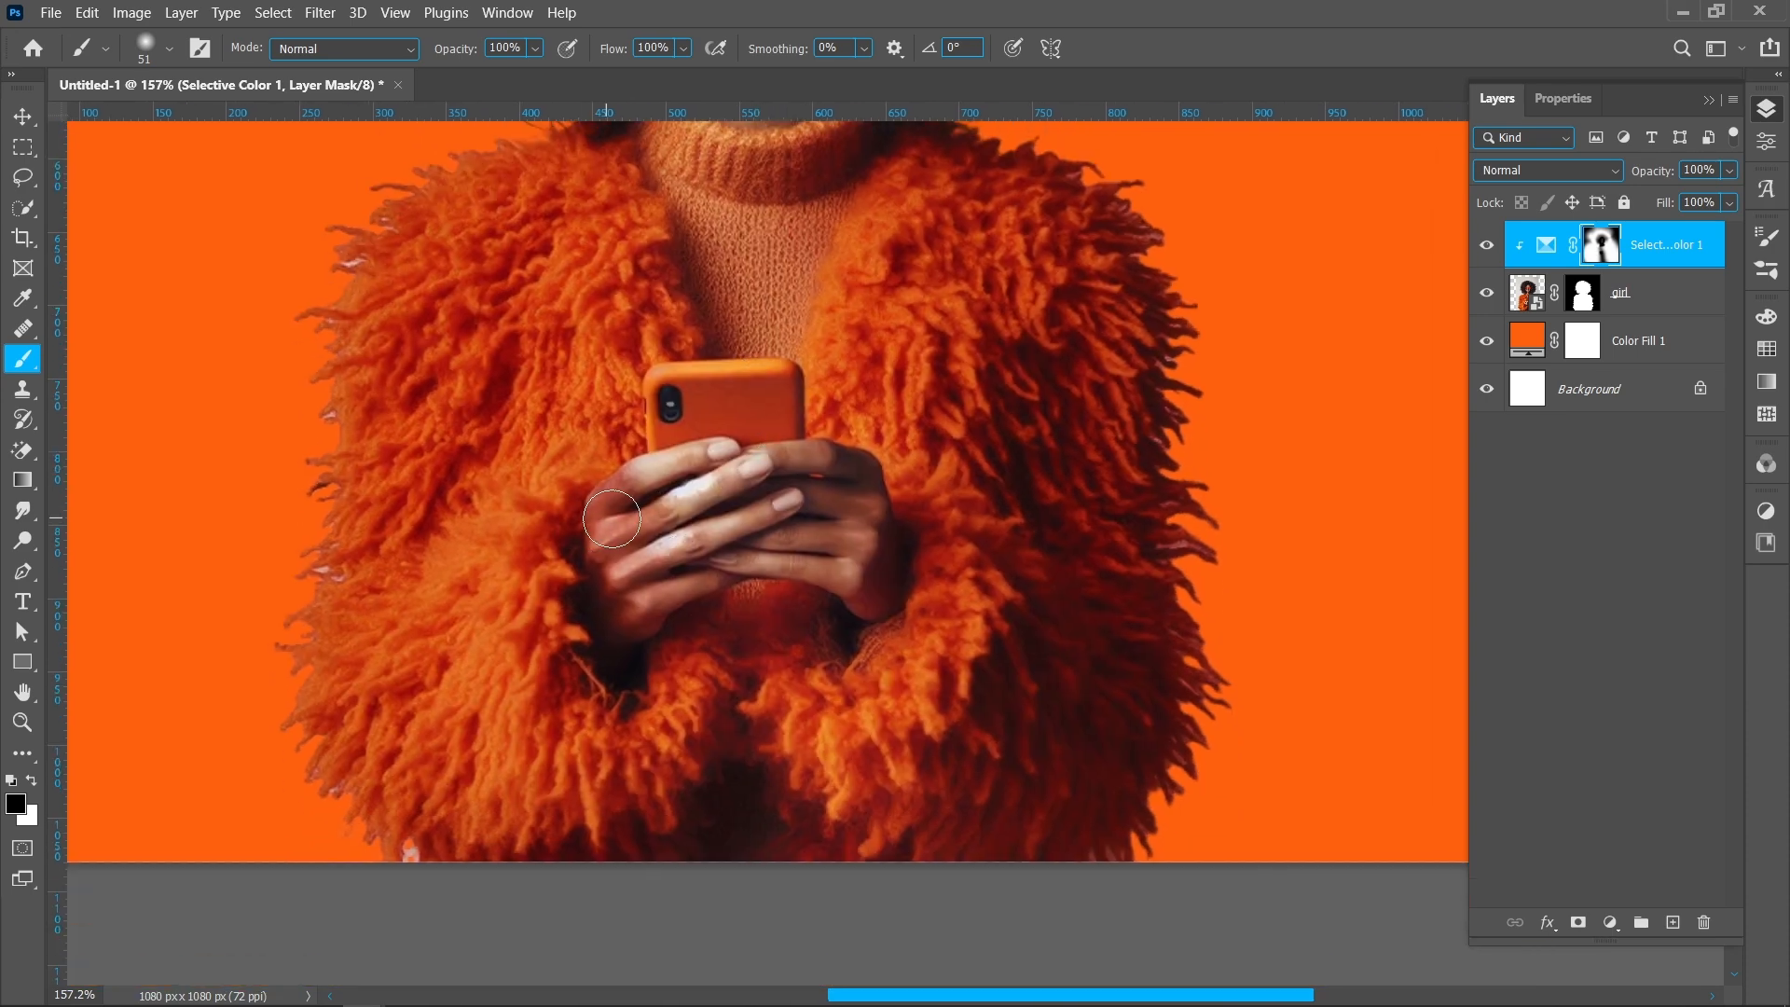
{"action": "mouse_move", "coordinate": [612, 519]}
{"action": "left_mouse_down"}
{"action": "mouse_move", "coordinate": [622, 650]}
{"action": "mouse_move", "coordinate": [678, 559]}
{"action": "mouse_move", "coordinate": [790, 525]}
{"action": "mouse_move", "coordinate": [624, 523]}
{"action": "mouse_move", "coordinate": [618, 561]}
{"action": "mouse_move", "coordinate": [635, 504]}
{"action": "left_mouse_up"}
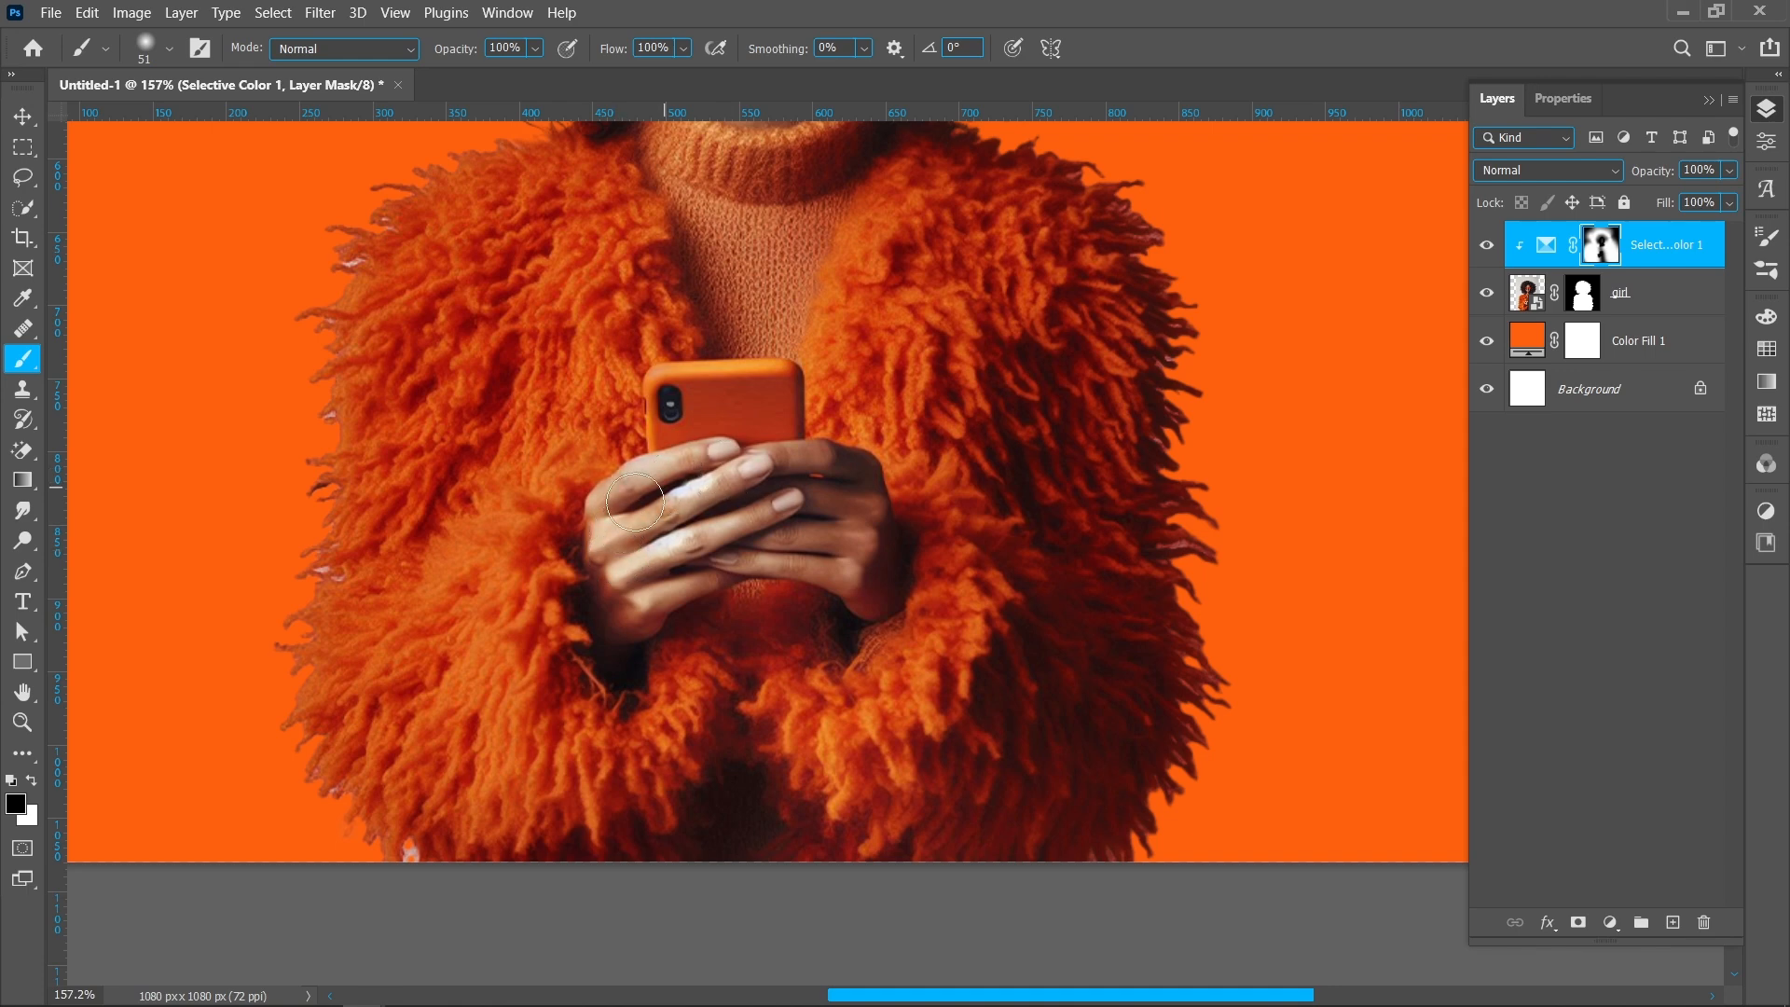
{"action": "mouse_move", "coordinate": [820, 484]}
{"action": "left_mouse_down"}
{"action": "mouse_move", "coordinate": [843, 495]}
{"action": "mouse_move", "coordinate": [875, 591]}
{"action": "mouse_move", "coordinate": [845, 554]}
{"action": "mouse_move", "coordinate": [724, 545]}
{"action": "mouse_move", "coordinate": [832, 466]}
{"action": "mouse_move", "coordinate": [711, 515]}
{"action": "left_mouse_up"}
Step: Mask out the white spot at the coat's bottom-left edge by painting black on the girl layer mask with an 8 px brush
{"action": "scroll", "coordinate": [383, 560], "scroll_direction": "down", "scroll_amount": 2}
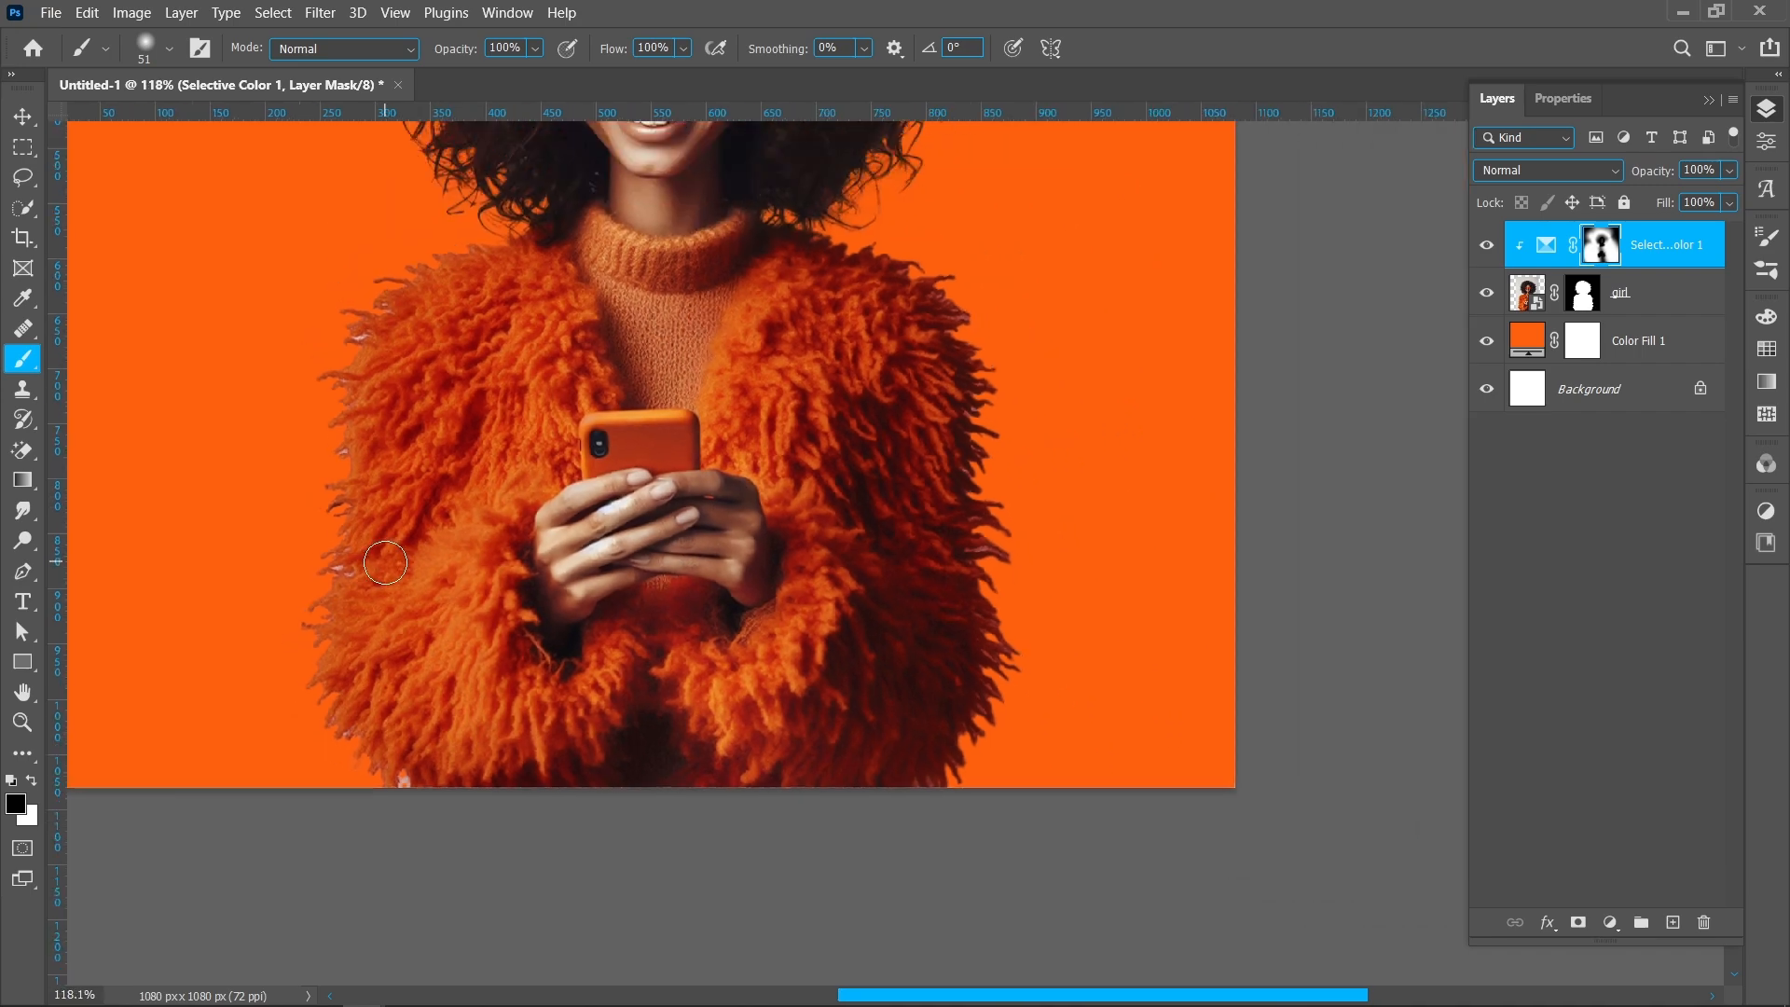
{"action": "left_click_drag", "start_coordinate": [384, 562], "coordinate": [553, 659]}
{"action": "scroll", "coordinate": [591, 875], "scroll_direction": "up", "scroll_amount": 10}
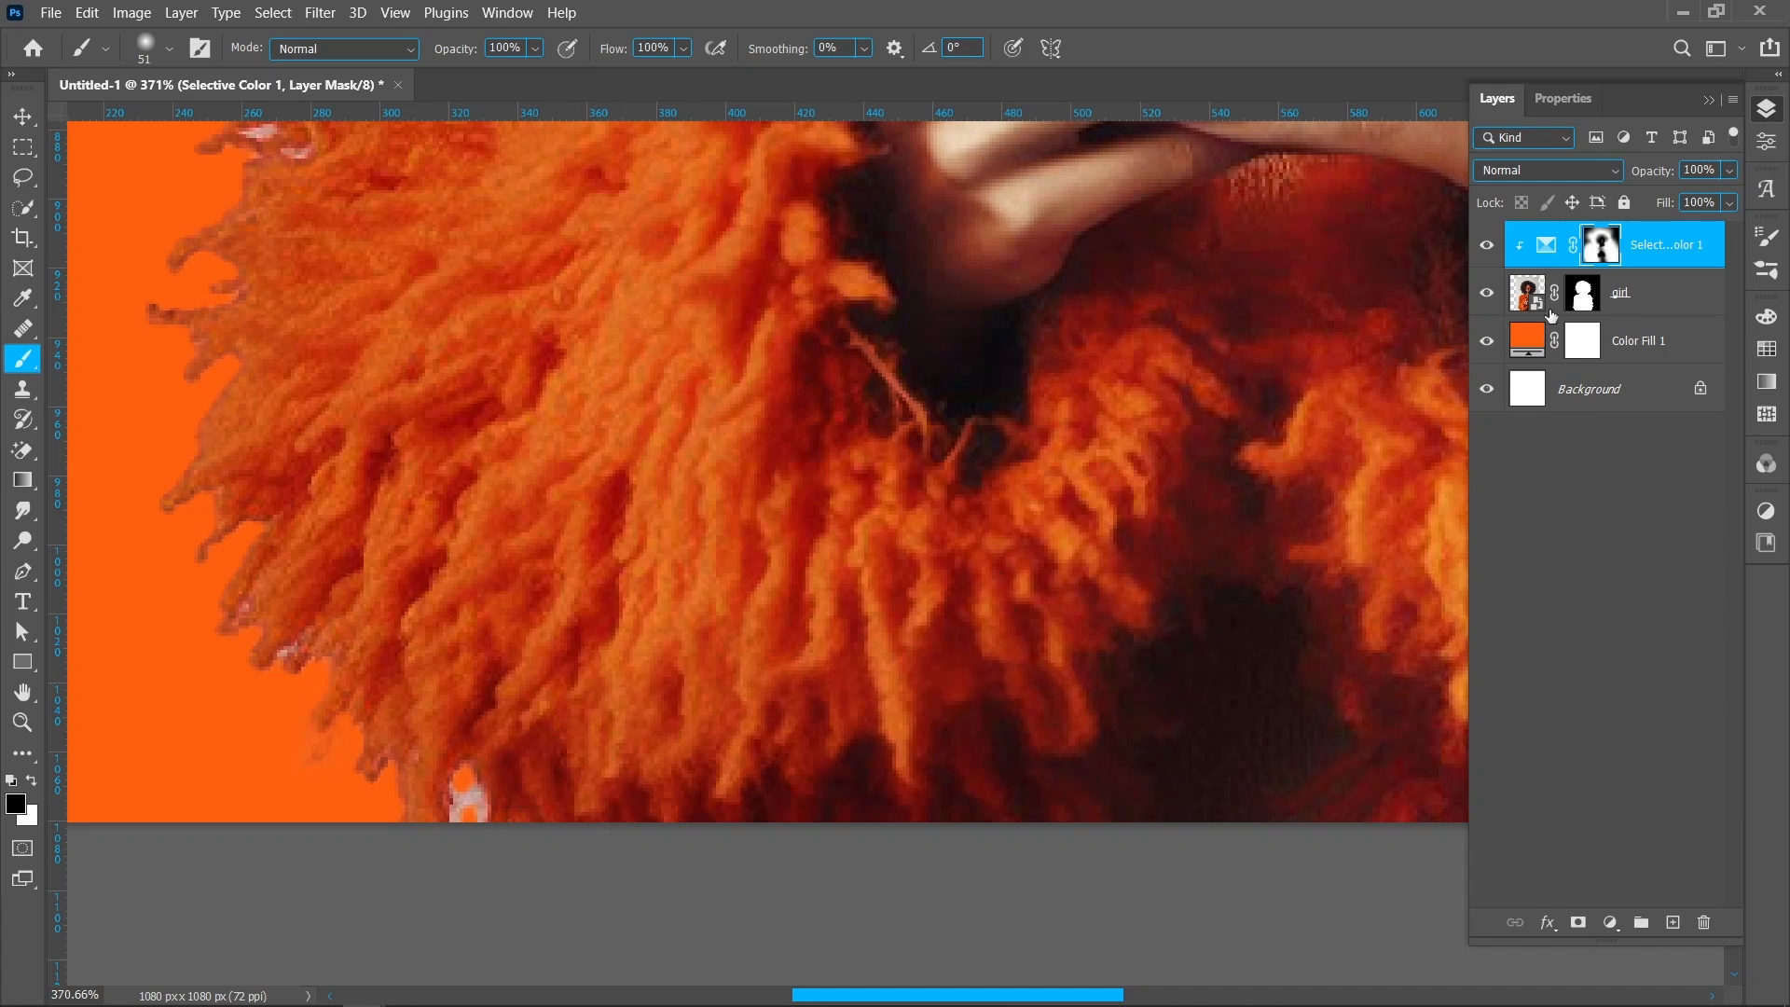
{"action": "left_click", "coordinate": [1584, 295]}
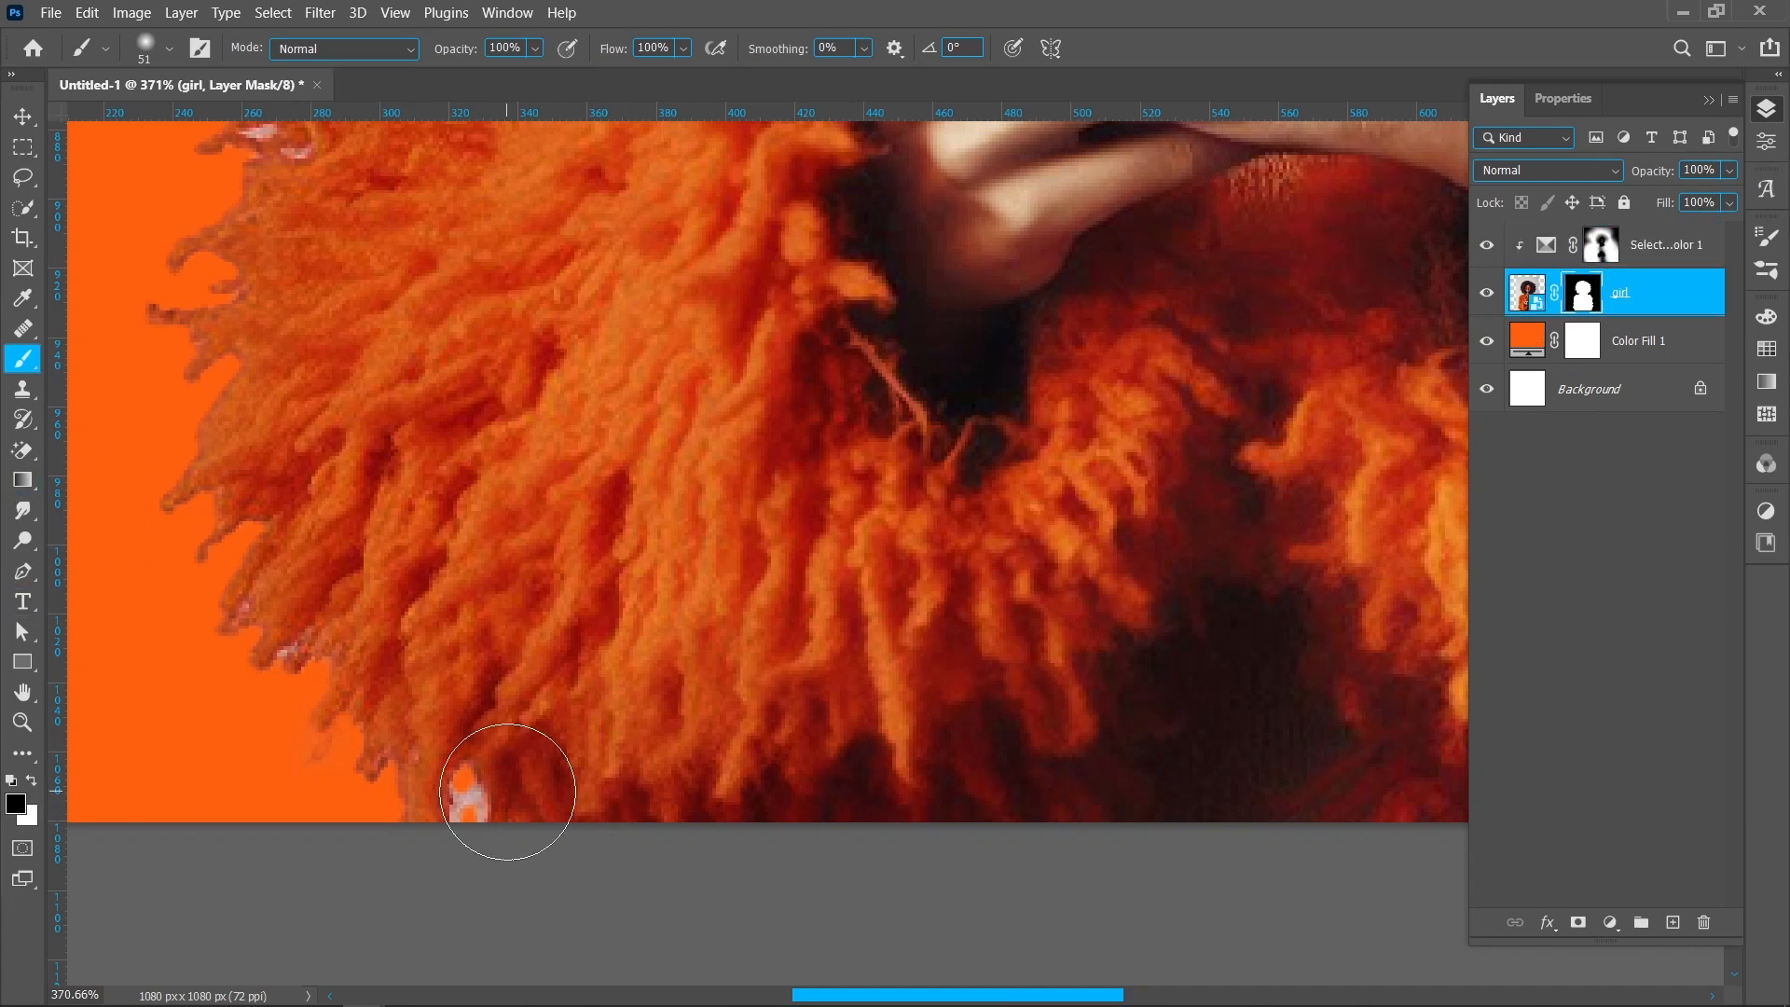
{"action": "left_click_drag", "start_coordinate": [484, 788], "coordinate": [383, 800]}
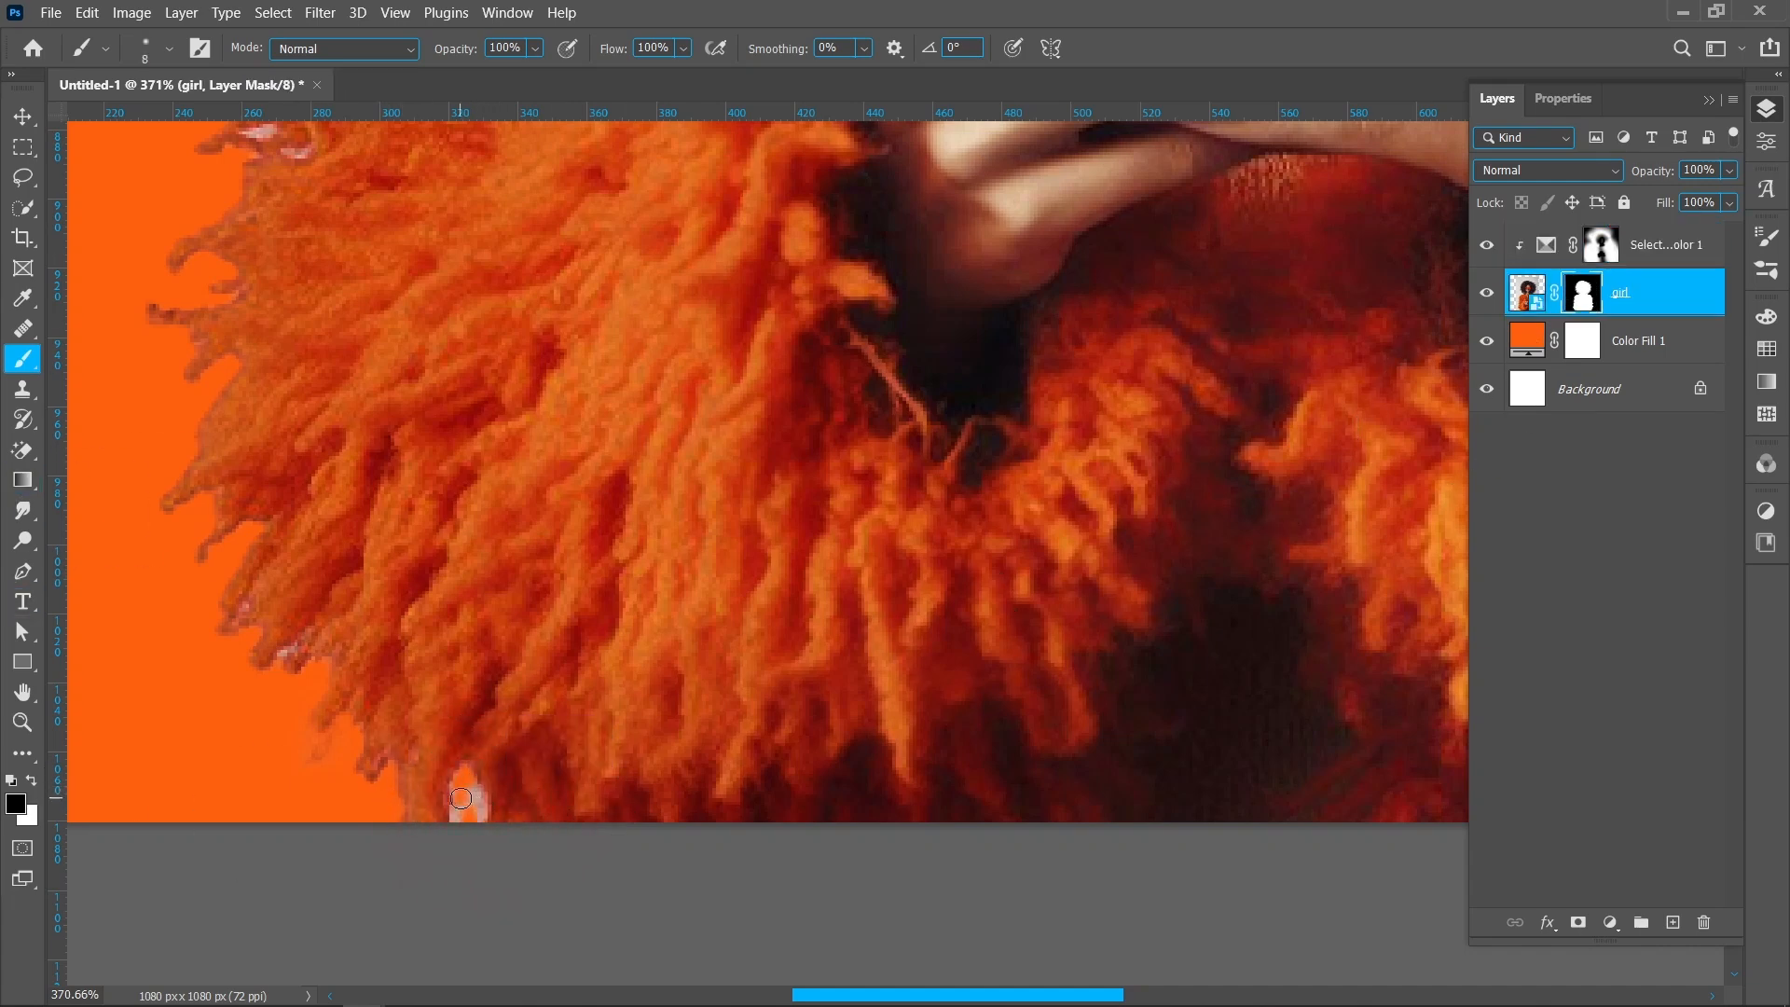
{"action": "scroll", "coordinate": [468, 791], "scroll_direction": "left", "scroll_amount": 2}
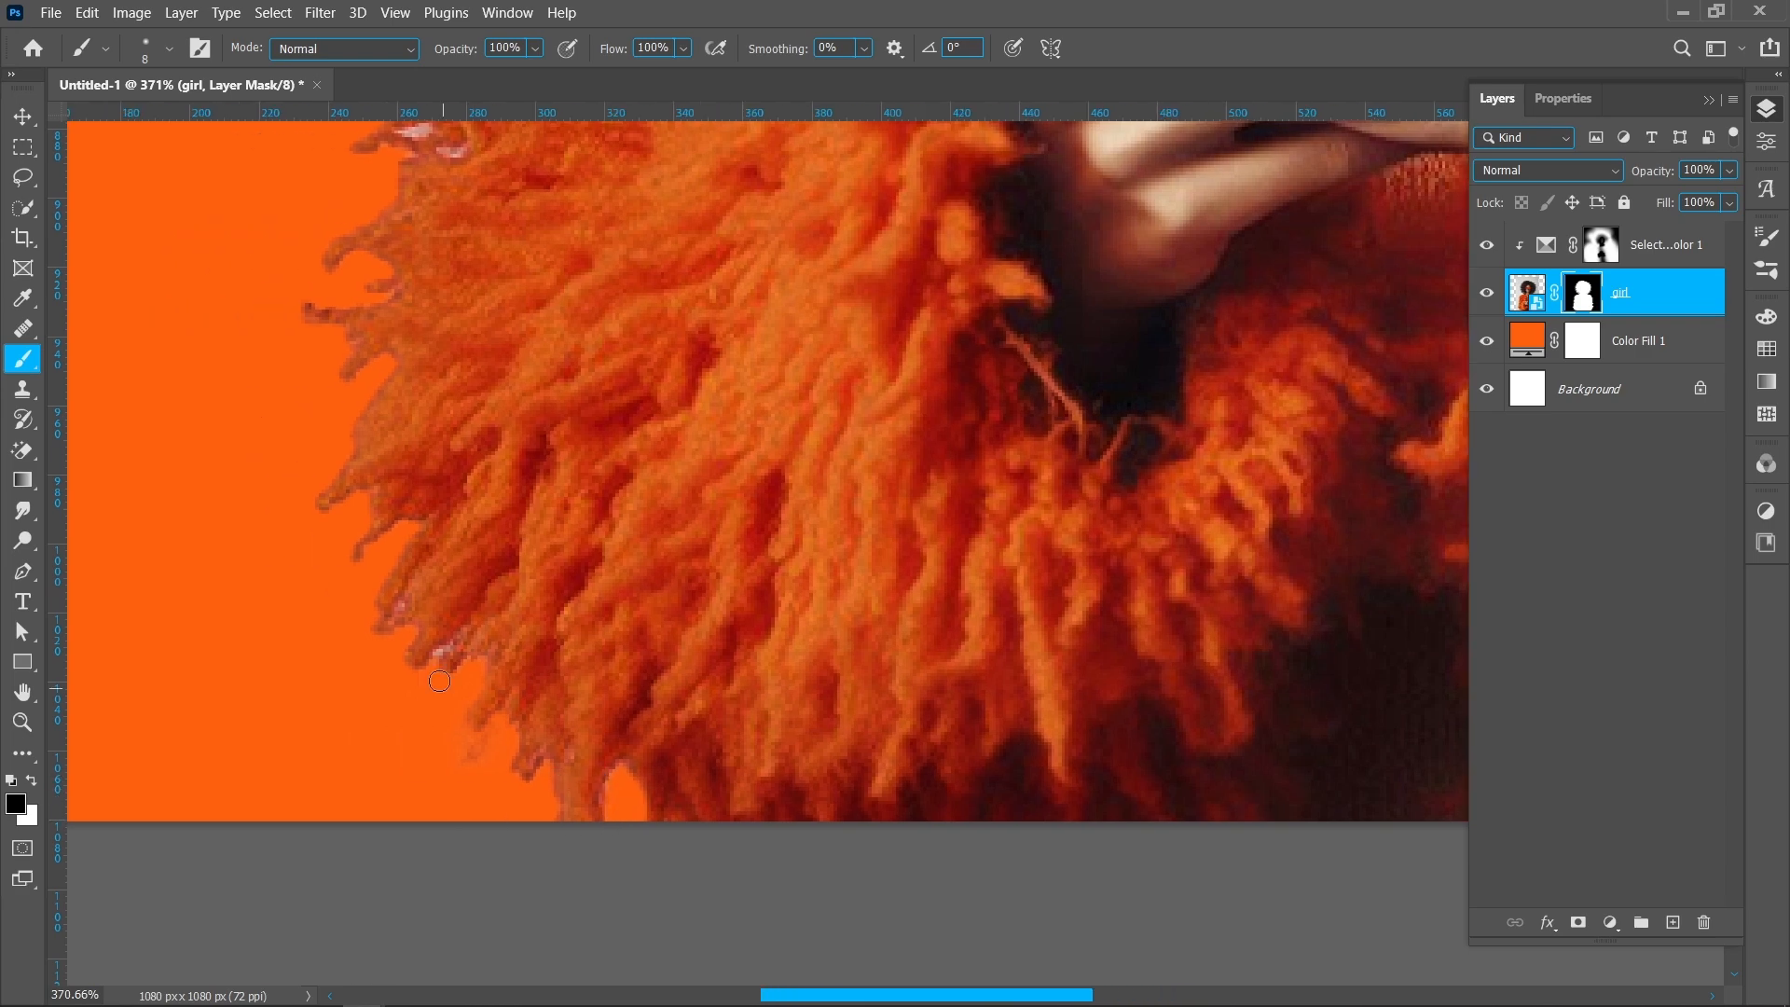
Step: Mask out the pale specks along the coat's lower-left fringe with a 2 px black brush on the girl layer mask
{"action": "scroll", "coordinate": [441, 654], "scroll_direction": "up", "scroll_amount": 4}
{"action": "mouse_move", "coordinate": [453, 653]}
{"action": "left_mouse_down"}
{"action": "mouse_move", "coordinate": [520, 757]}
{"action": "mouse_move", "coordinate": [536, 732]}
{"action": "mouse_move", "coordinate": [472, 643]}
{"action": "left_mouse_up"}
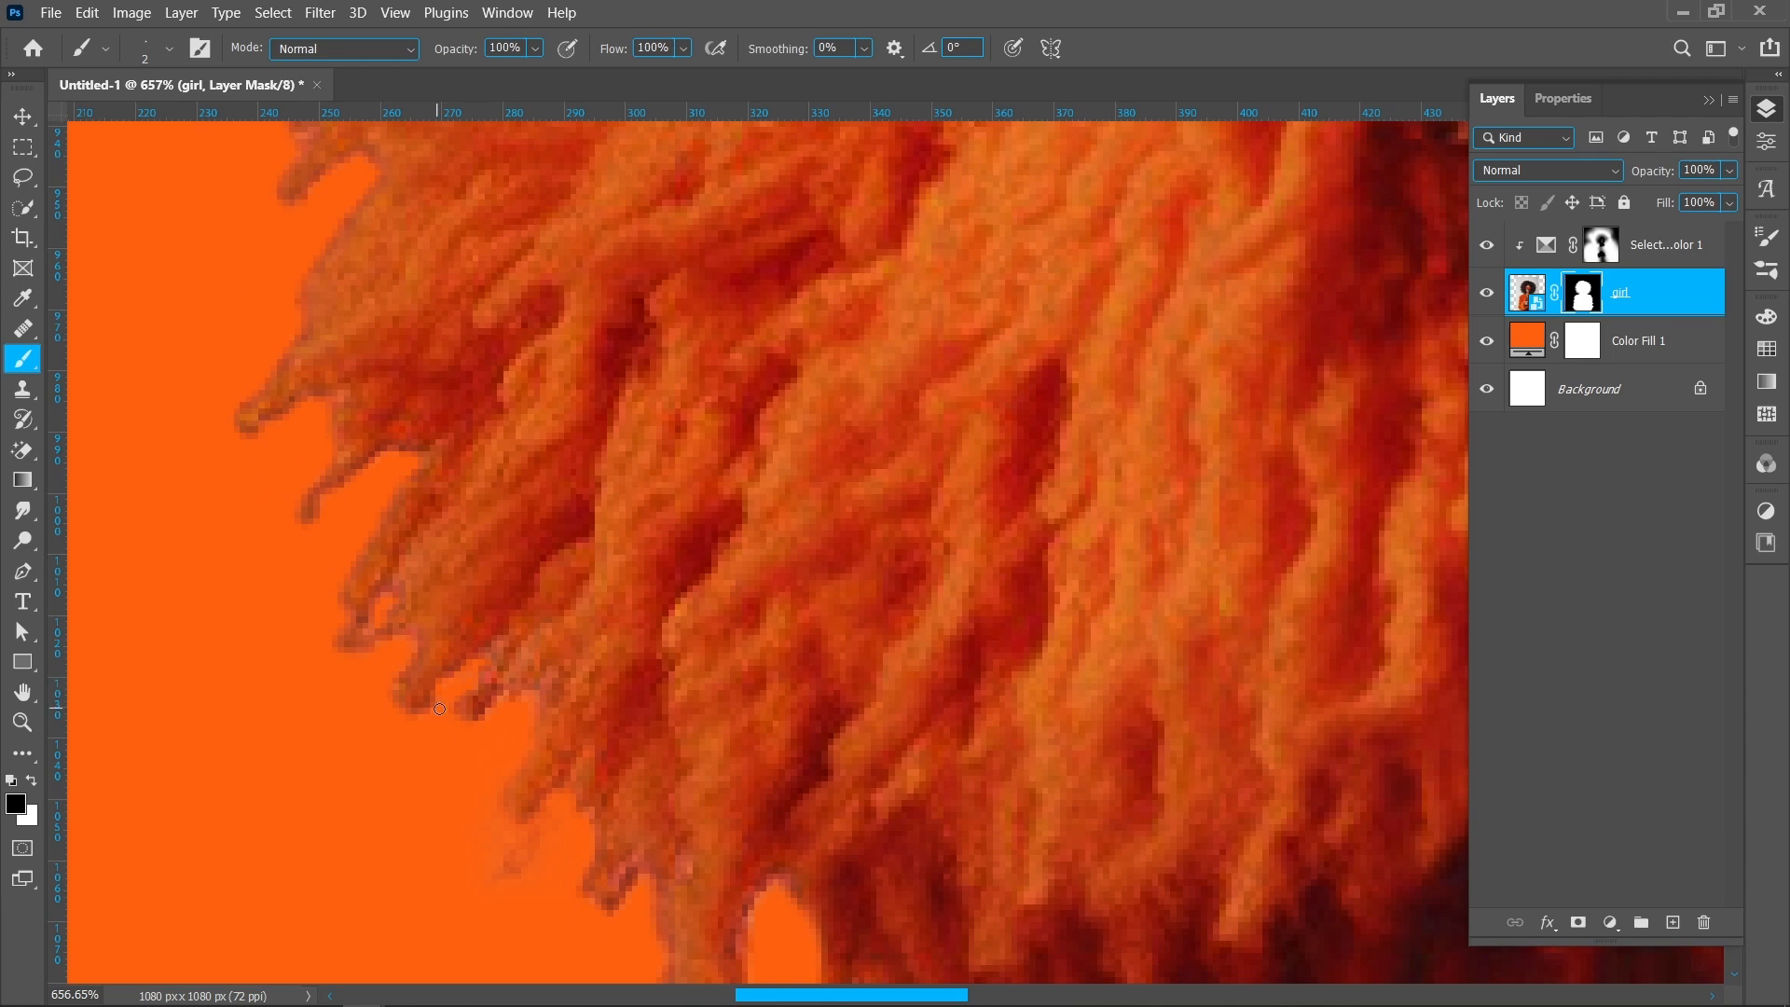
{"action": "scroll", "coordinate": [673, 866], "scroll_direction": "down", "scroll_amount": 8}
{"action": "left_click_drag", "start_coordinate": [531, 562], "coordinate": [583, 840]}
{"action": "scroll", "coordinate": [600, 637], "scroll_direction": "up", "scroll_amount": 6}
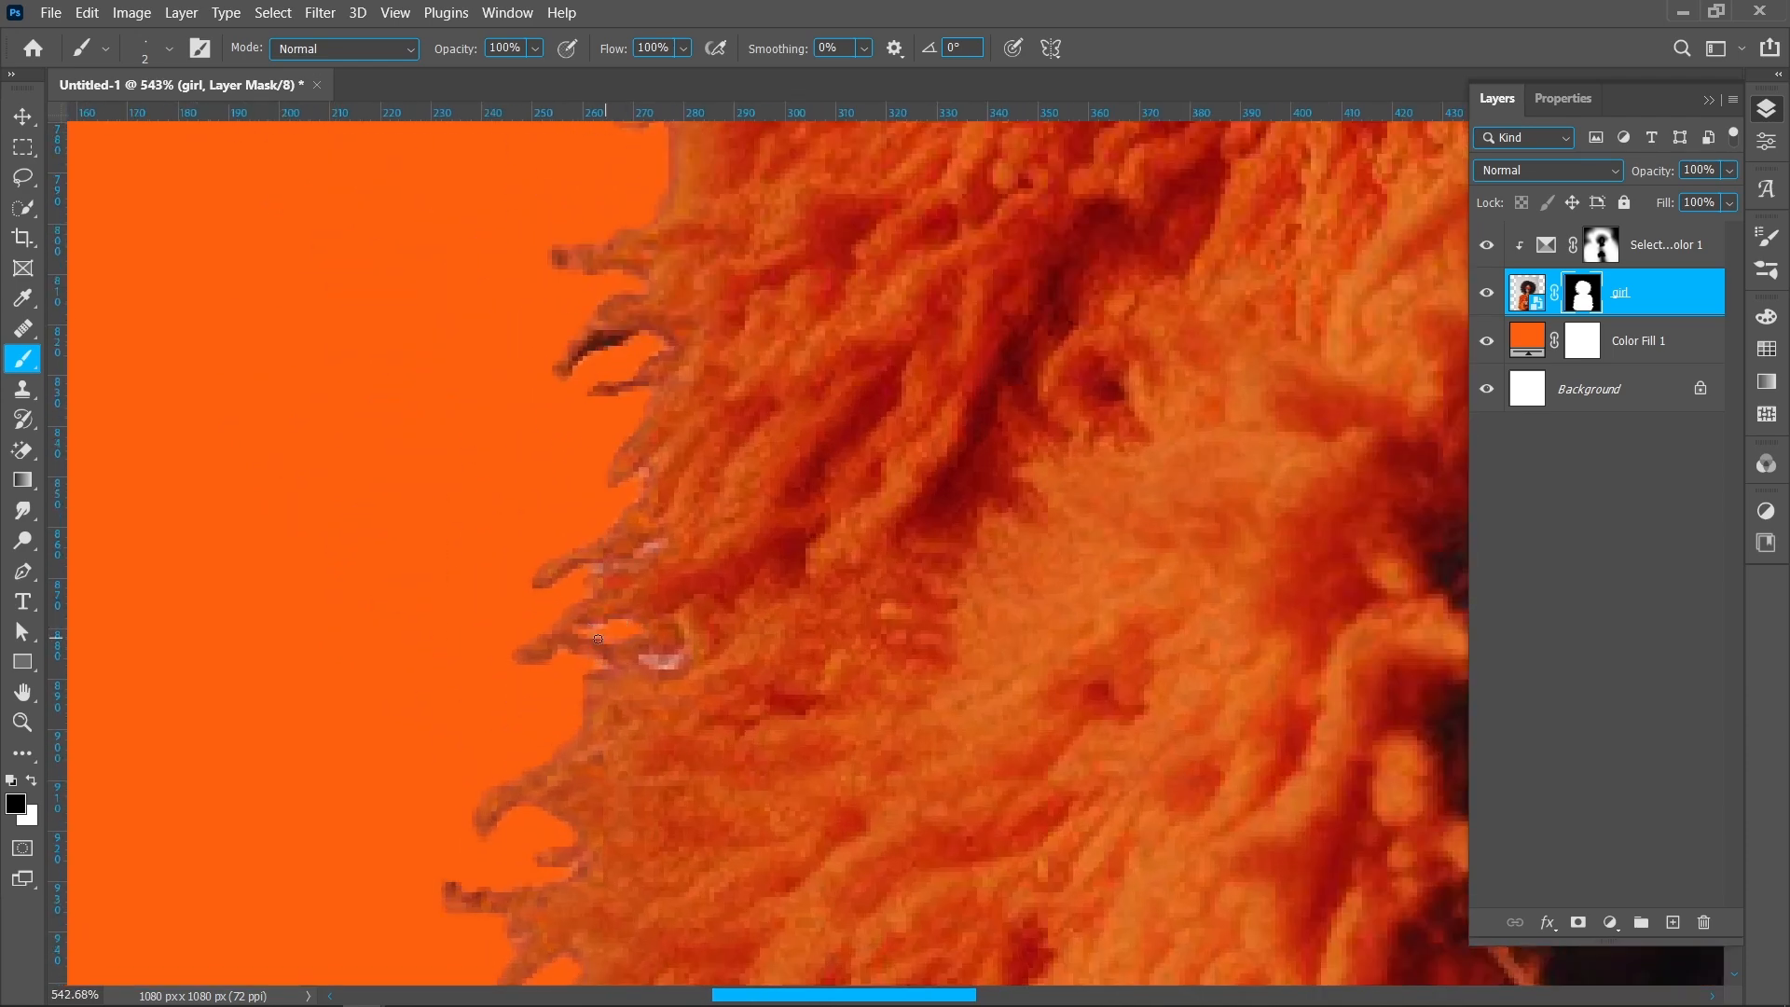
{"action": "left_click_drag", "start_coordinate": [661, 548], "coordinate": [590, 941]}
{"action": "scroll", "coordinate": [596, 783], "scroll_direction": "down", "scroll_amount": 1}
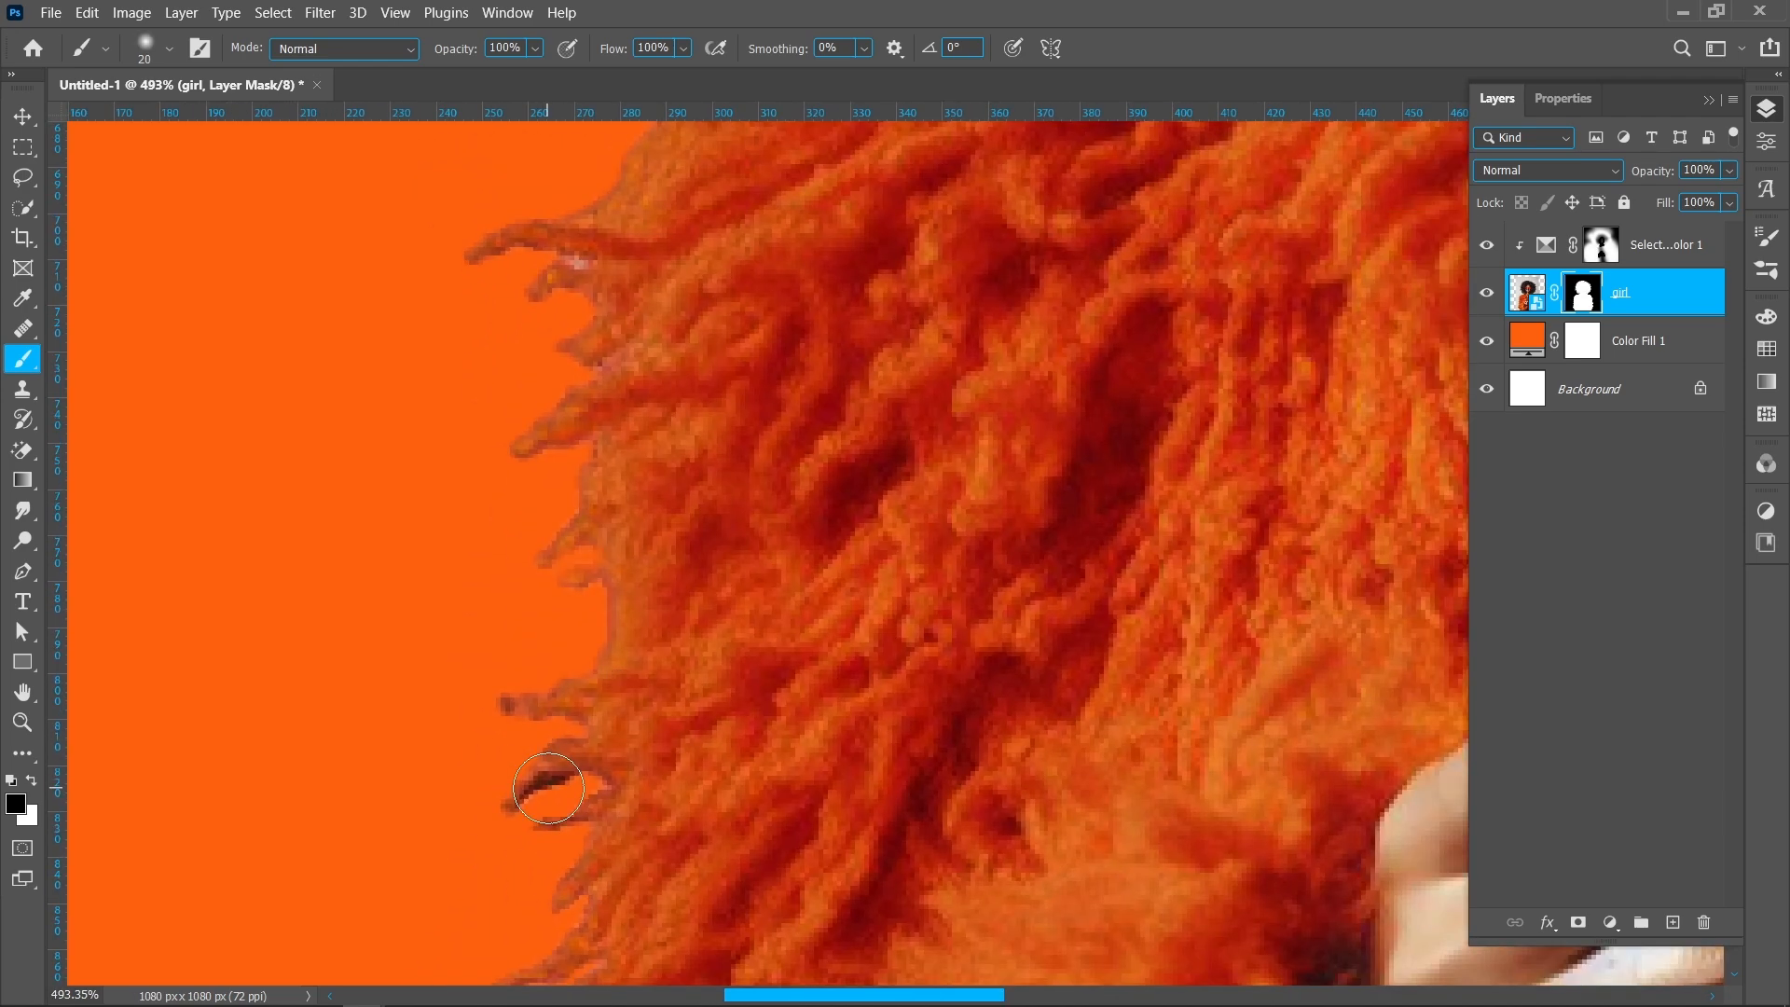
Step: Mask out the dark tuft and stray edge remnants on the coat's left sleeve with a 6 px black brush
{"action": "key", "text": "bracketright"}
{"action": "key", "text": "bracketright"}
{"action": "key", "text": "bracketright"}
{"action": "key", "text": "bracketright"}
{"action": "left_click_drag", "start_coordinate": [576, 778], "coordinate": [529, 791]}
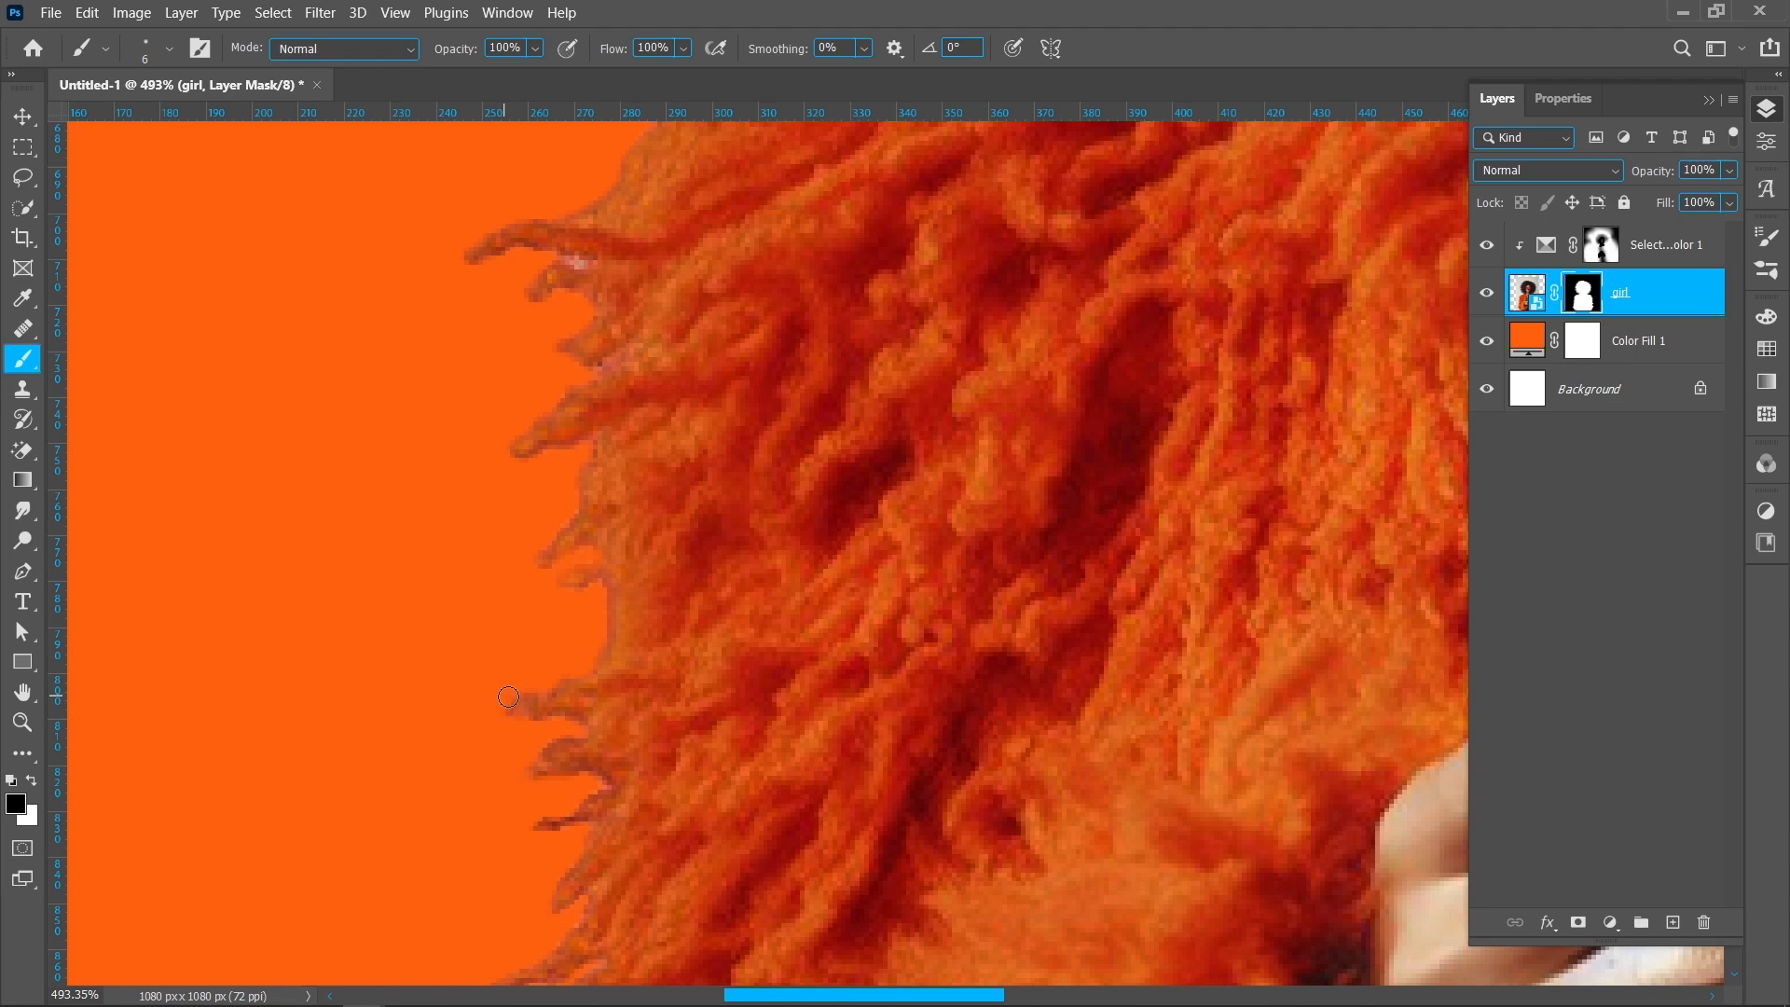
{"action": "scroll", "coordinate": [555, 848], "scroll_direction": "down", "scroll_amount": 1}
{"action": "left_click_drag", "start_coordinate": [589, 602], "coordinate": [579, 746]}
{"action": "left_click_drag", "start_coordinate": [557, 462], "coordinate": [595, 753]}
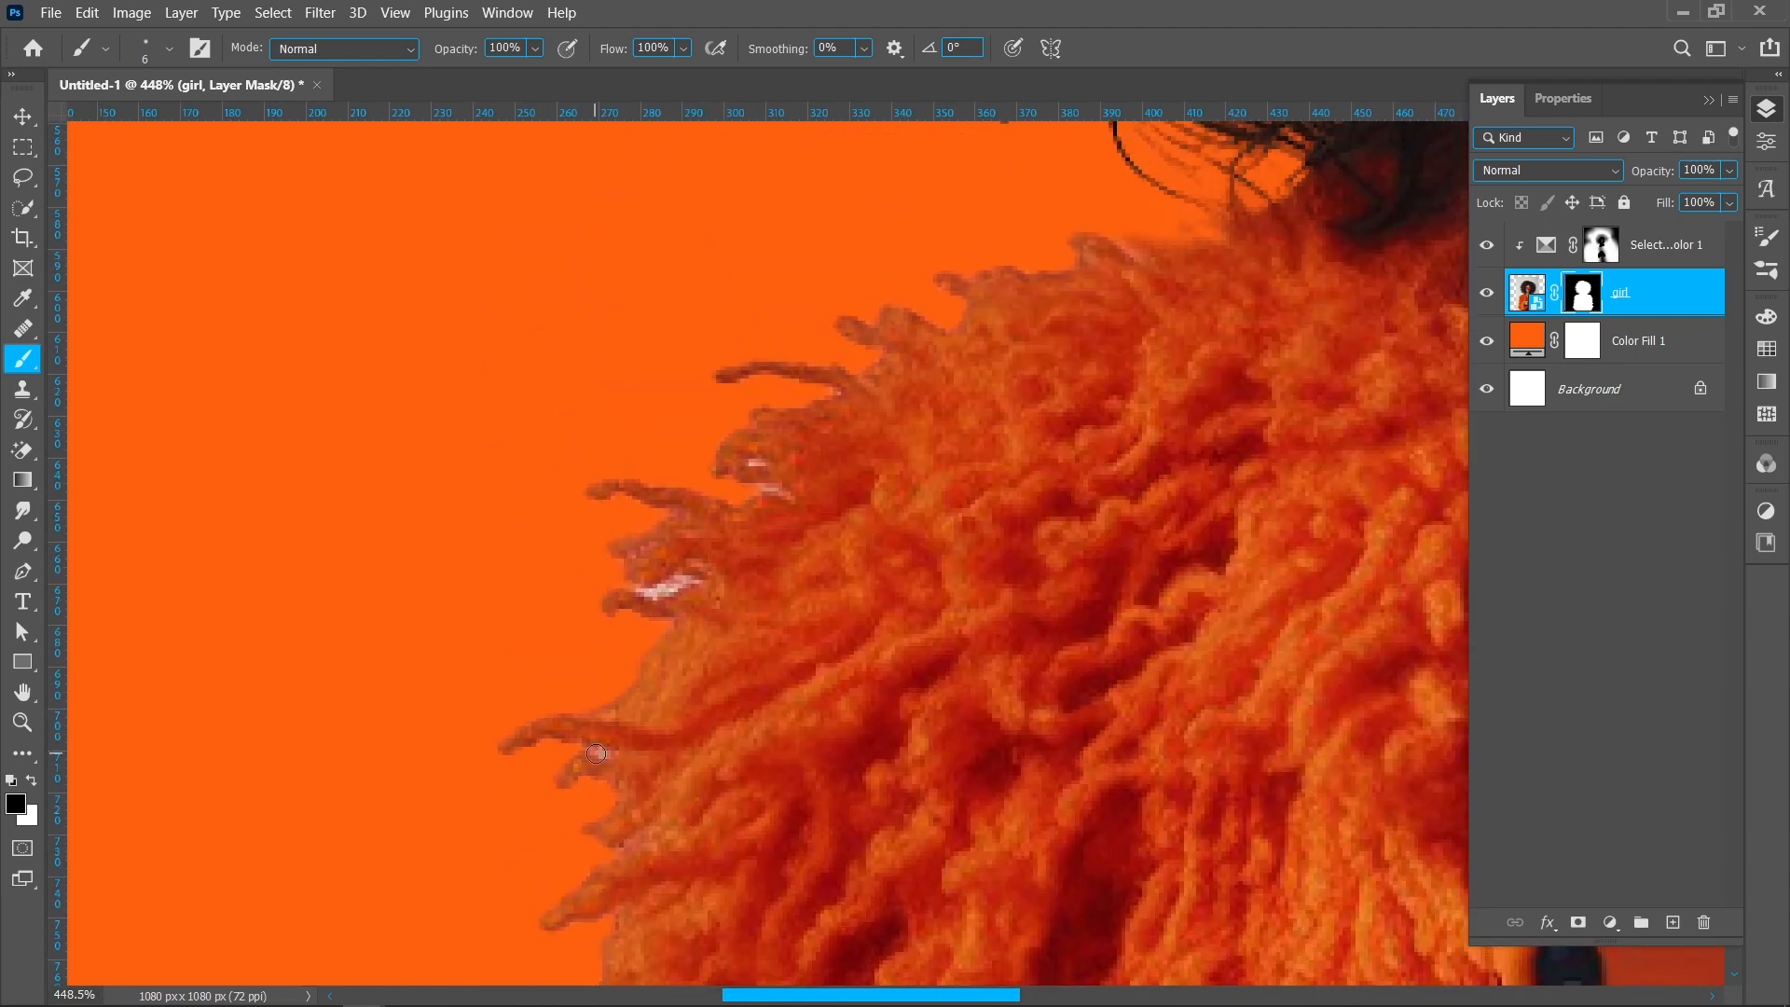
Step: Mask out the white streaks in the fur at the coat's left shoulder, finishing with a 3 px black brush
{"action": "scroll", "coordinate": [610, 744], "scroll_direction": "up", "scroll_amount": 3}
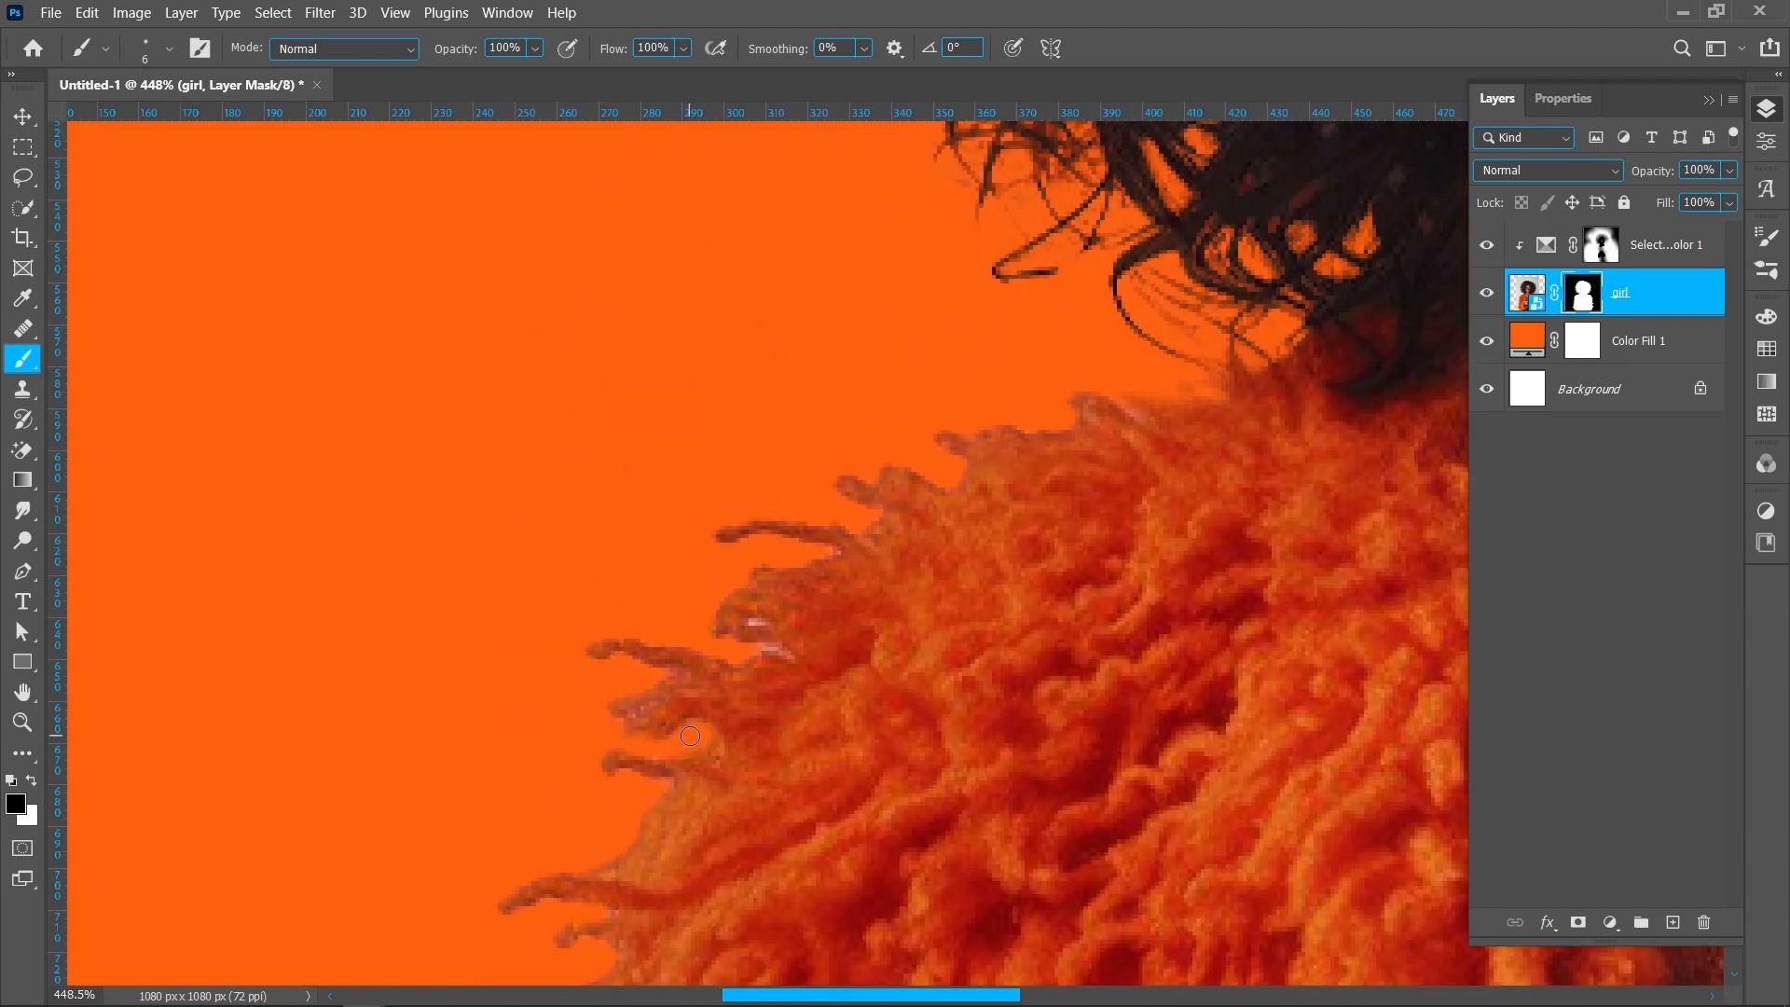
{"action": "left_click_drag", "start_coordinate": [759, 649], "coordinate": [732, 744]}
{"action": "right_click", "coordinate": [732, 744], "text": "alt"}
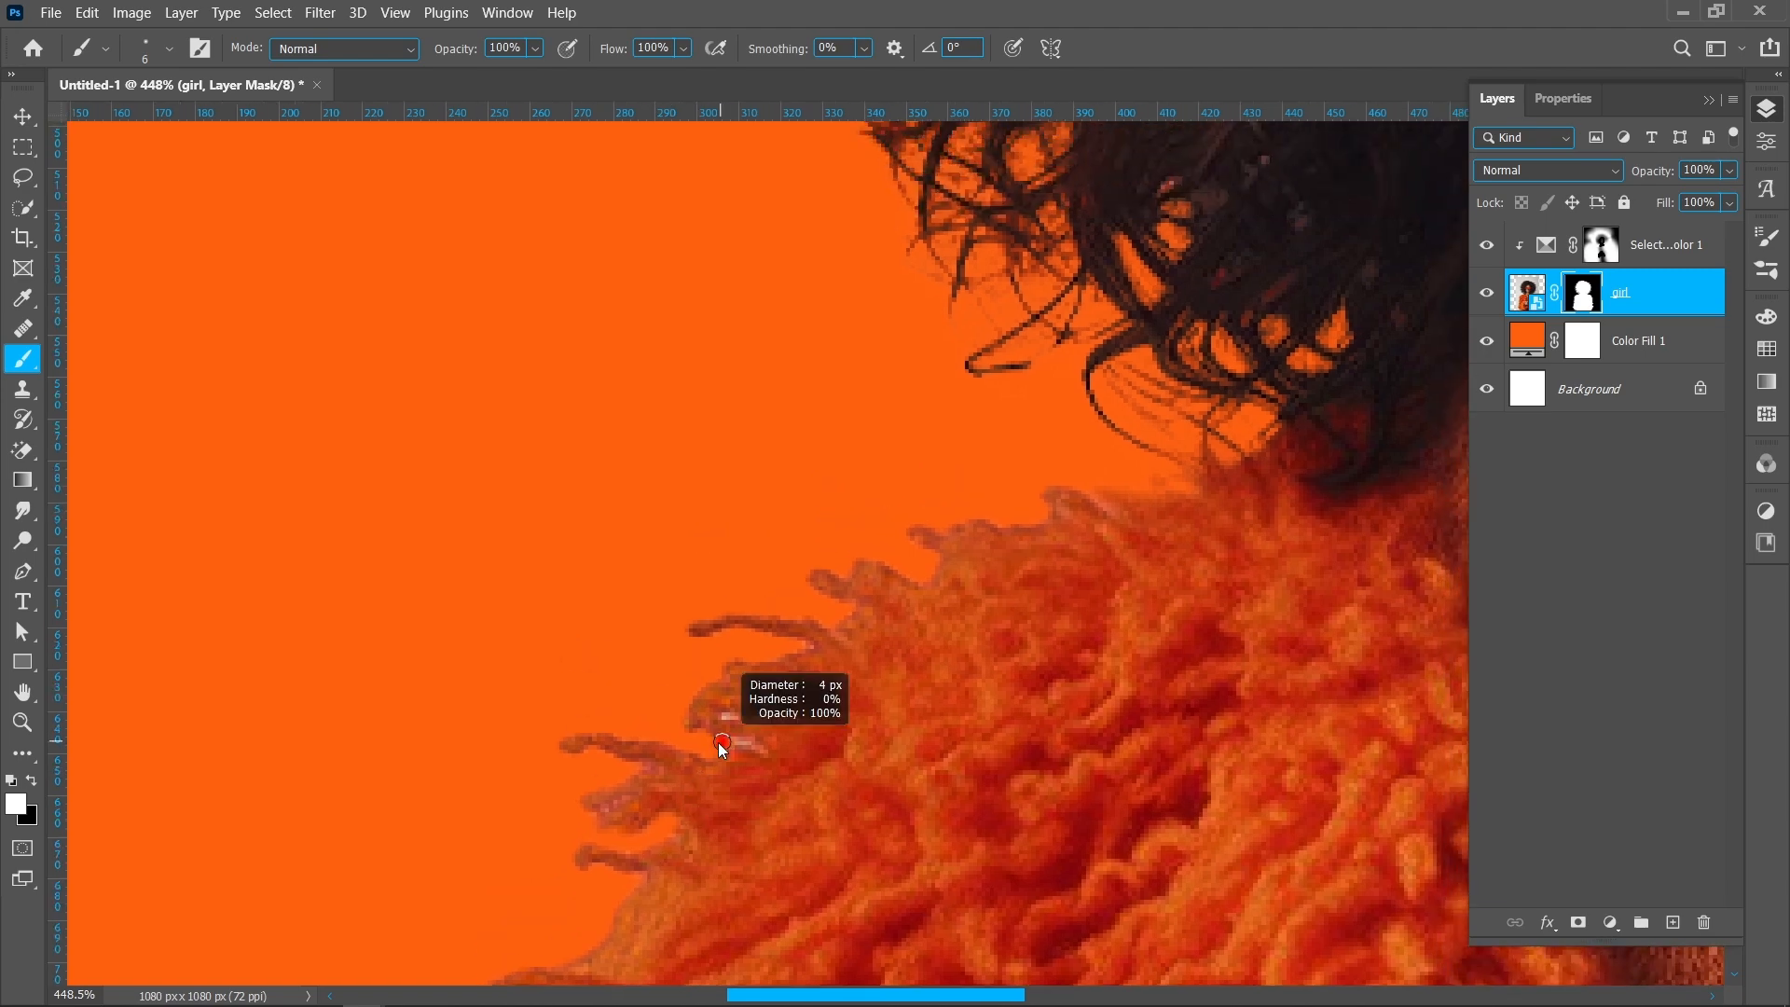
{"action": "key", "text": "x"}
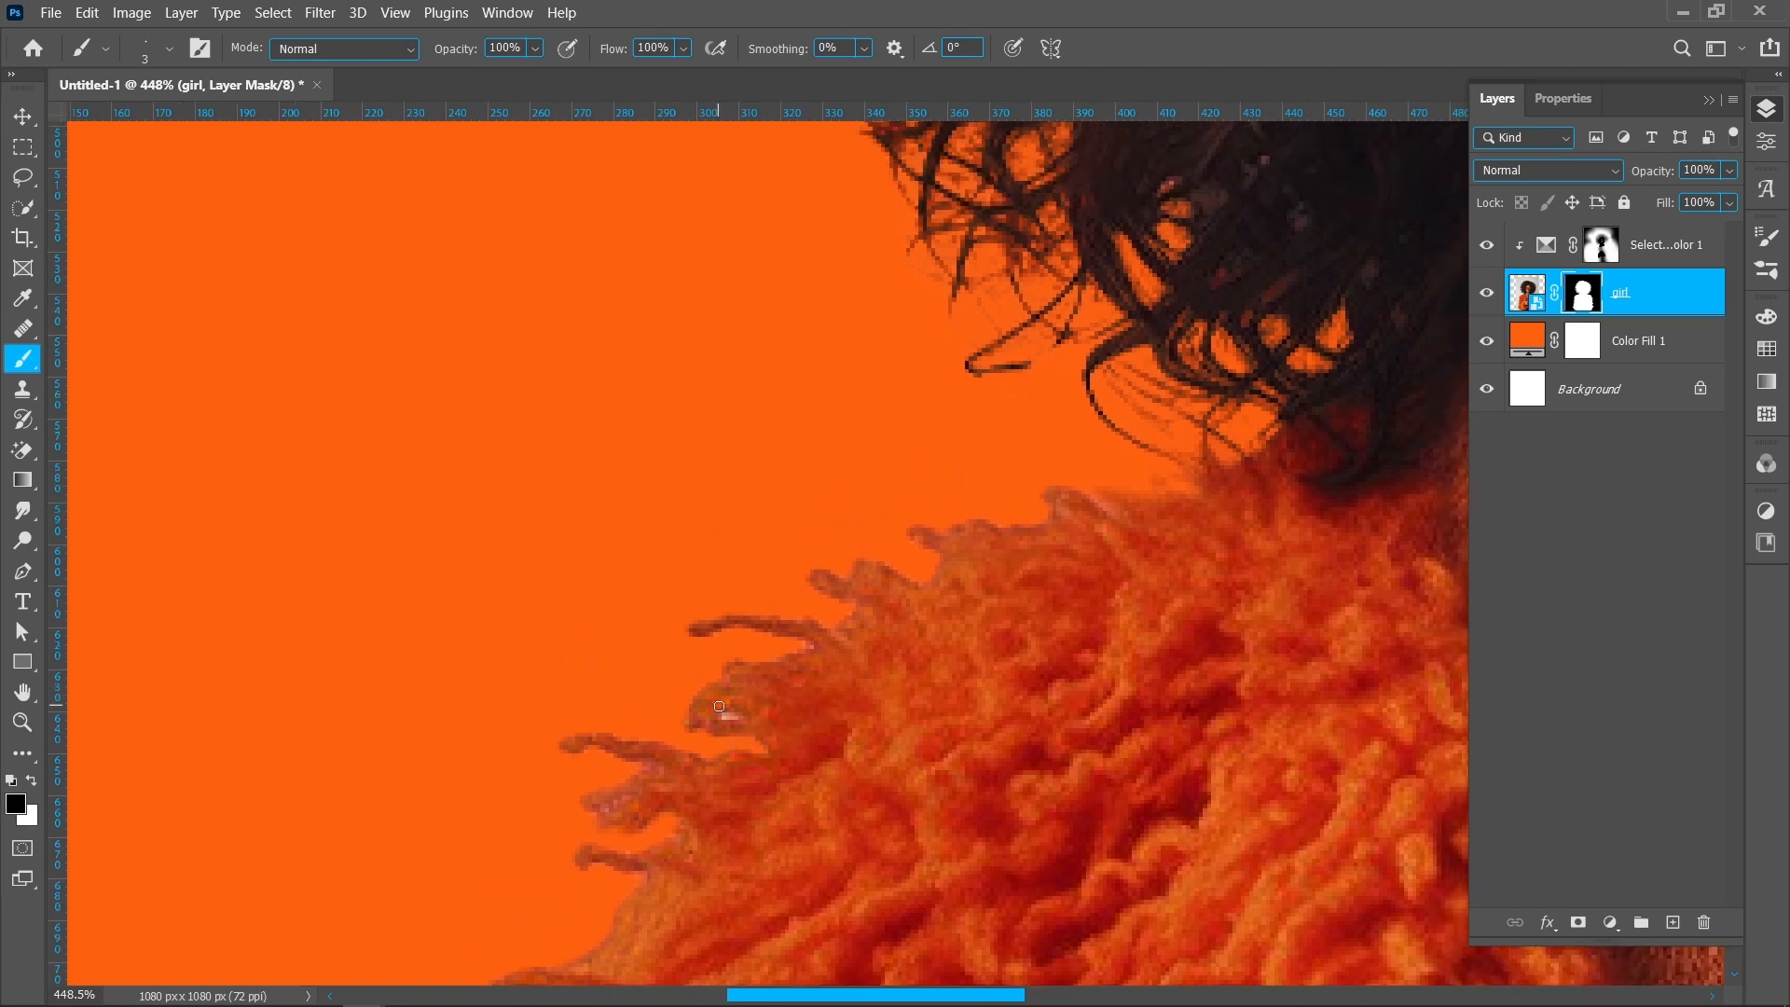
{"action": "scroll", "coordinate": [927, 667], "scroll_direction": "down", "scroll_amount": 8}
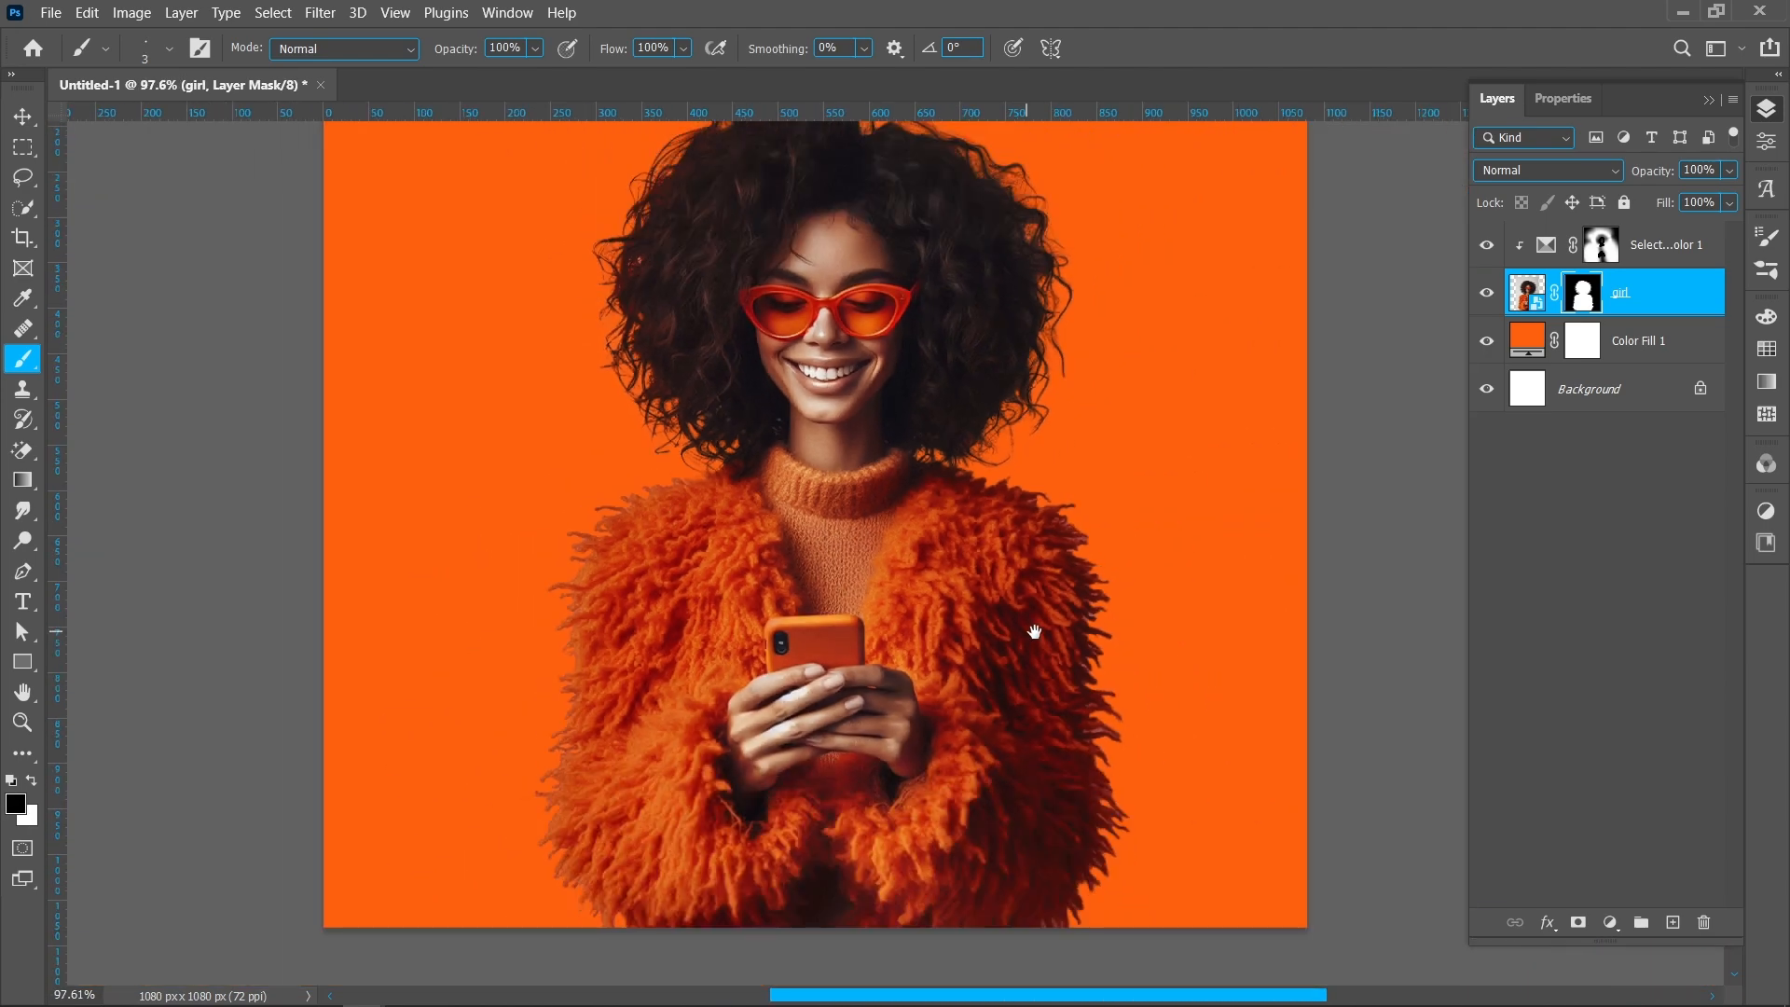
Step: Clean the pale remnants between the fur strands along the coat's upper and middle right edge with the 3 px black brush
{"action": "scroll", "coordinate": [1102, 536], "scroll_direction": "up", "scroll_amount": 5}
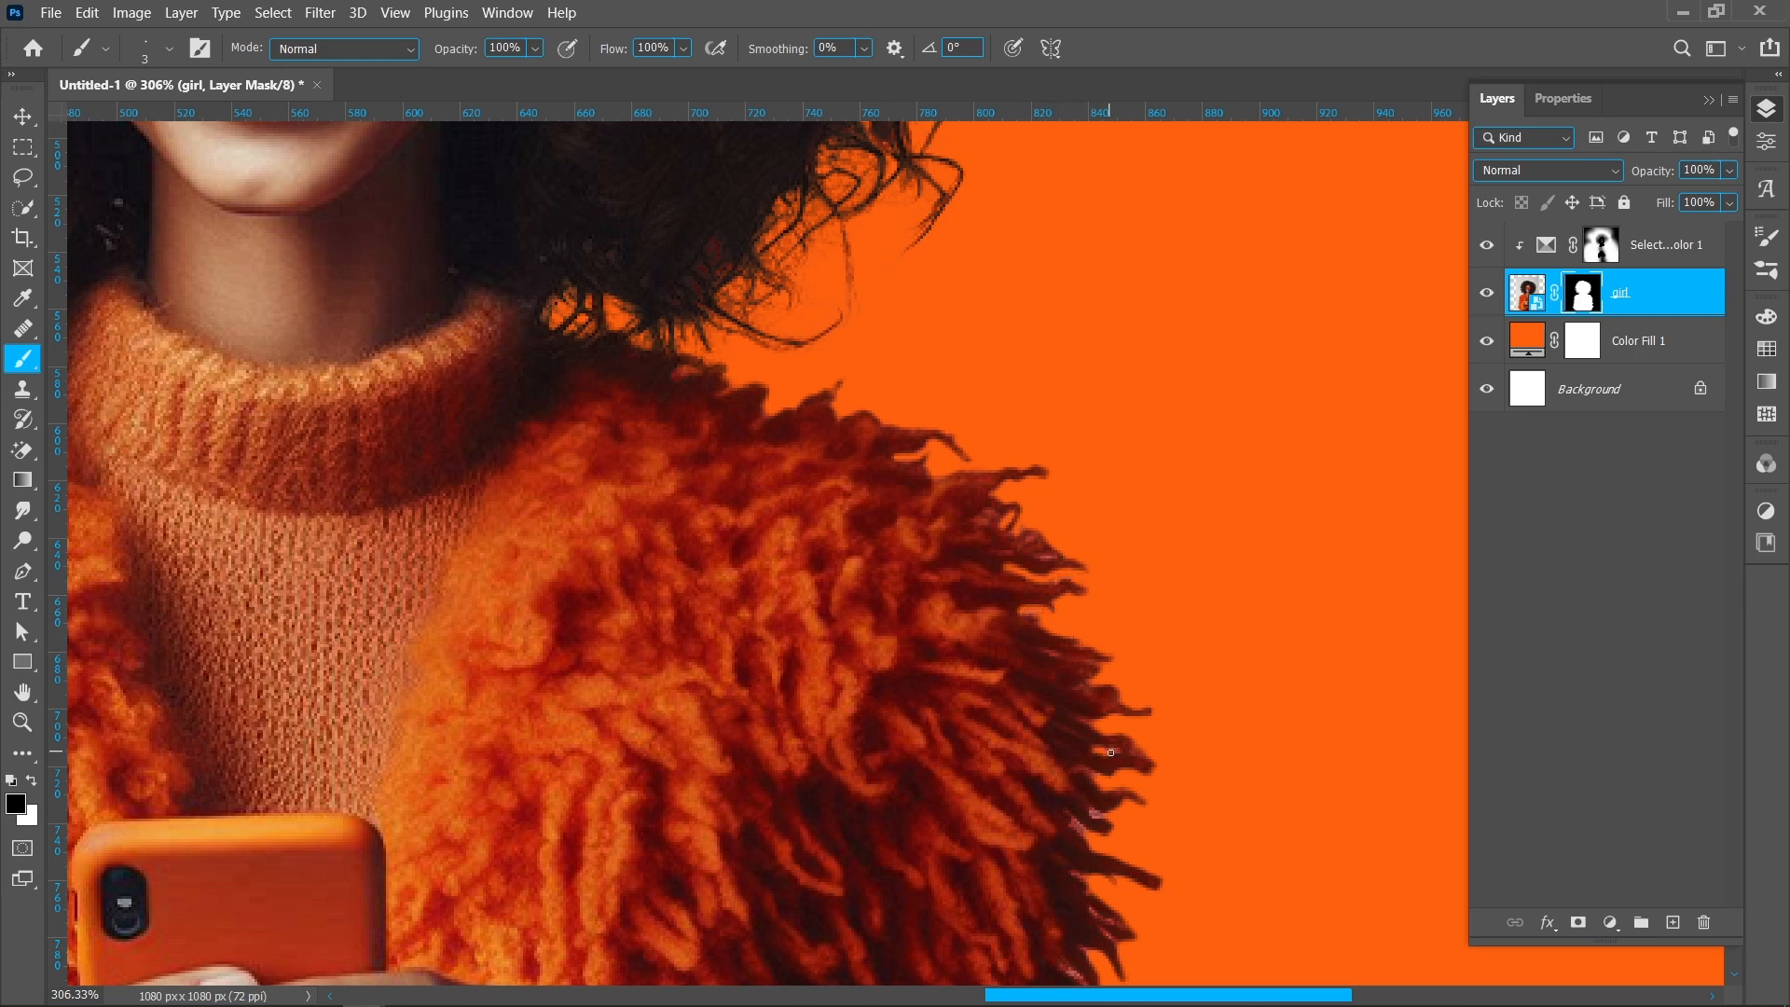
{"action": "scroll", "coordinate": [1110, 751], "scroll_direction": "down", "scroll_amount": 3}
{"action": "scroll", "coordinate": [1088, 760], "scroll_direction": "up", "scroll_amount": 4}
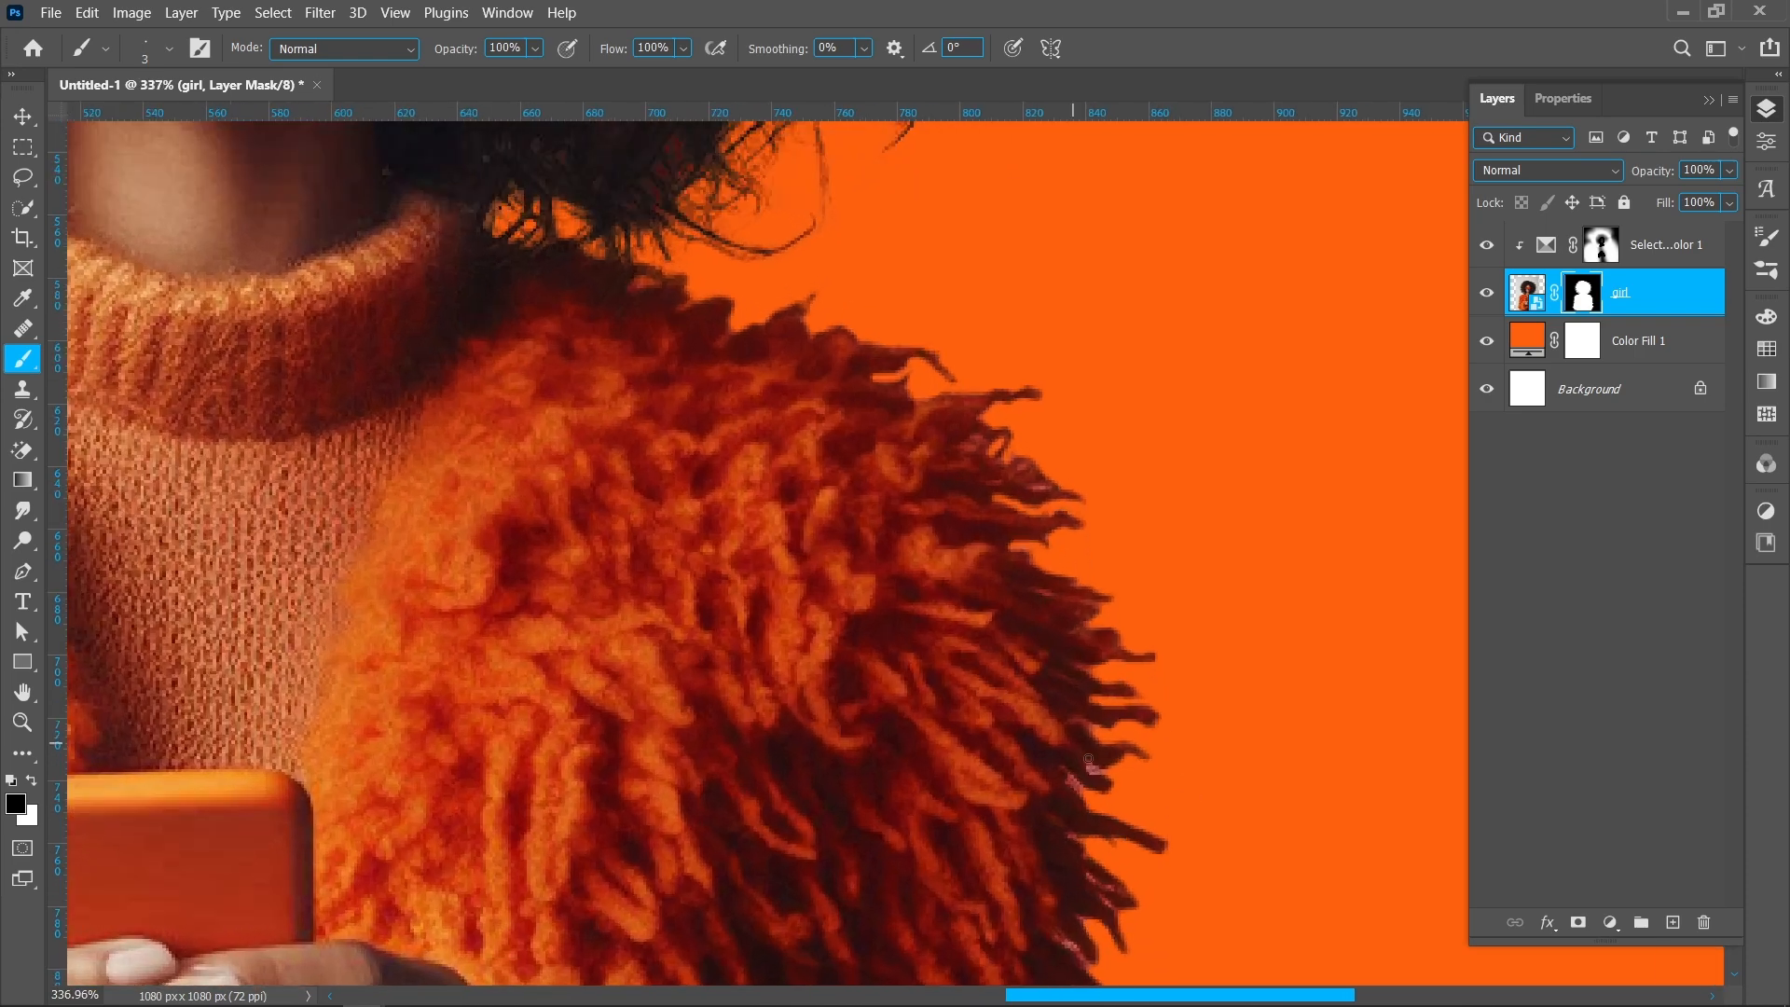
{"action": "scroll", "coordinate": [1034, 502], "scroll_direction": "down", "scroll_amount": 5}
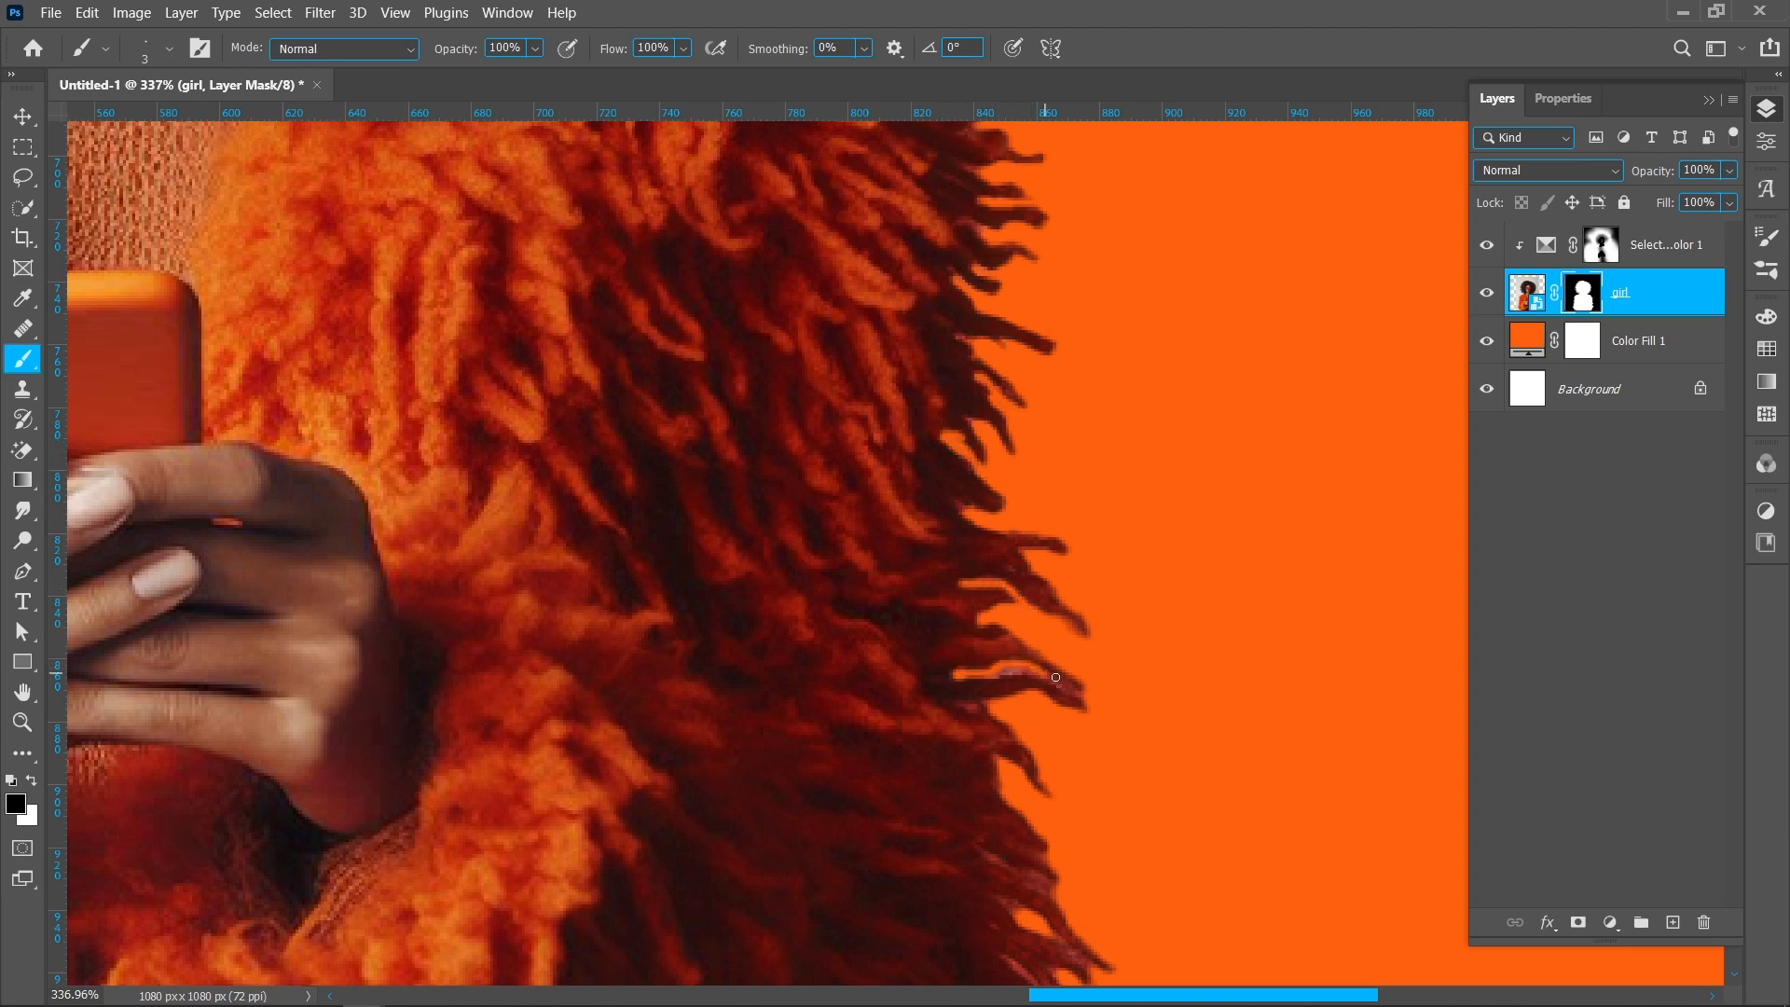
{"action": "scroll", "coordinate": [1068, 688], "scroll_direction": "down", "scroll_amount": 3}
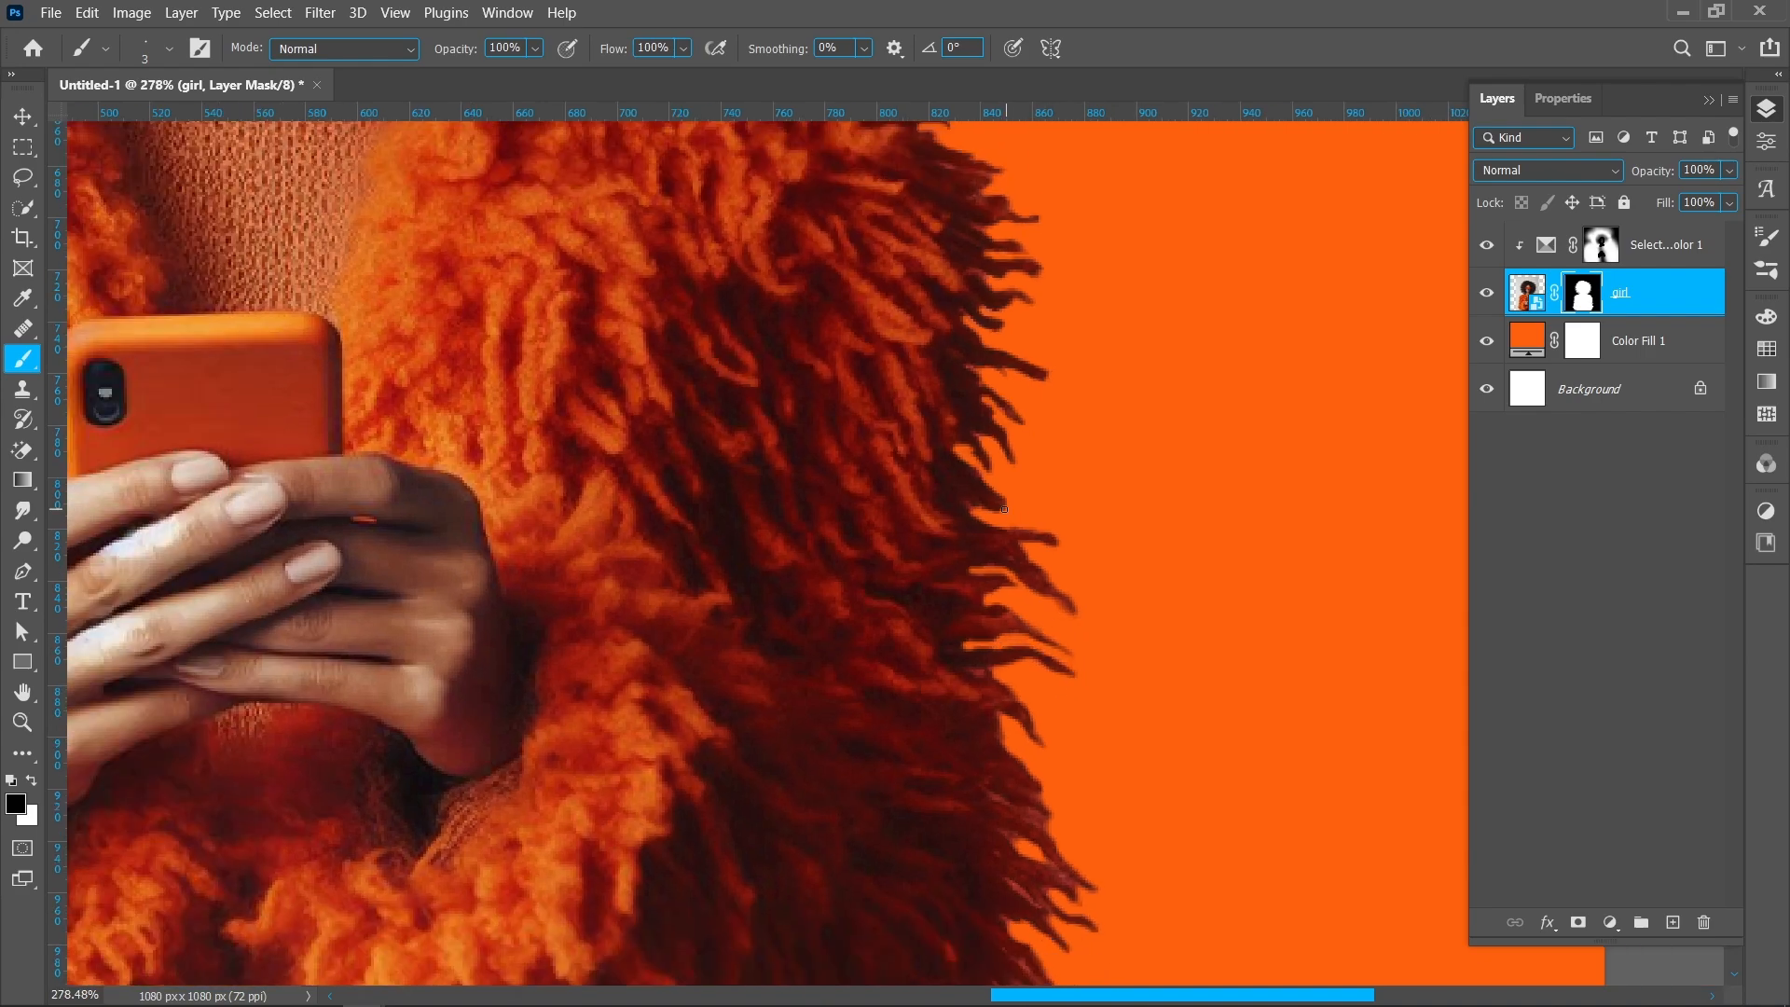
{"action": "left_click_drag", "start_coordinate": [997, 782], "coordinate": [923, 466]}
Step: Mask out the leftover light patches along the coat's lower-right fringe and bottom edge on the girl layer mask
{"action": "scroll", "coordinate": [923, 466], "scroll_direction": "up", "scroll_amount": 3}
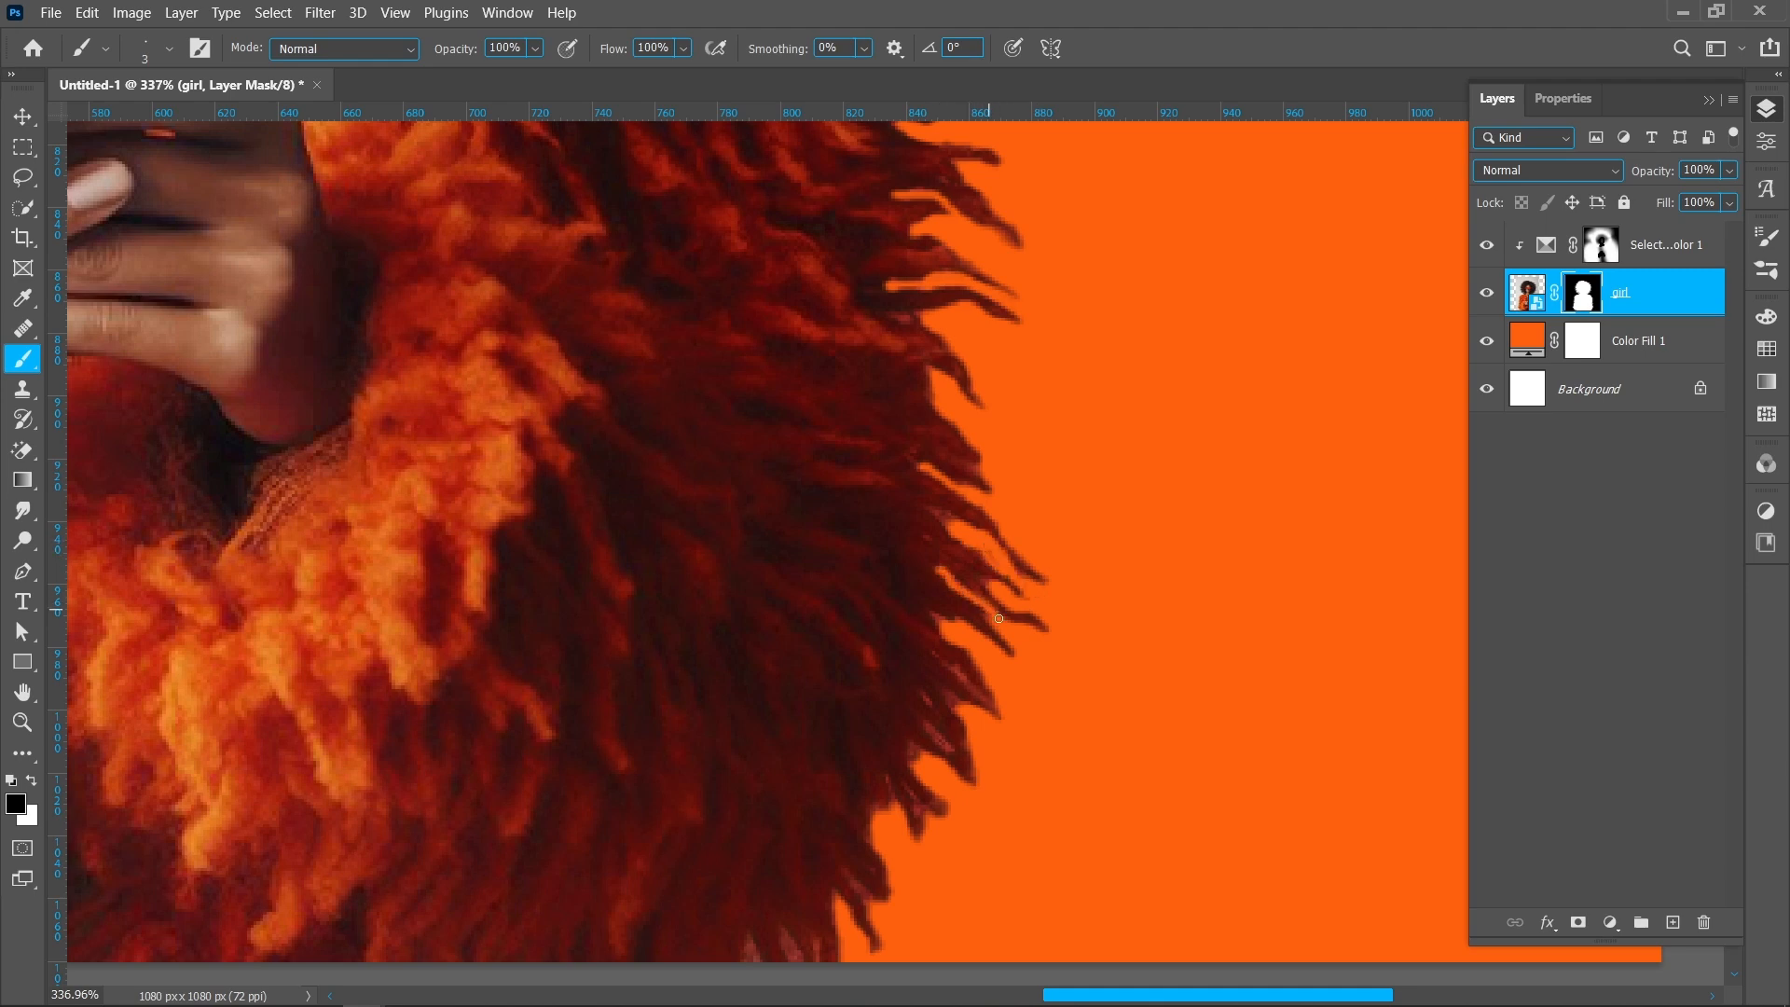
{"action": "scroll", "coordinate": [999, 618], "scroll_direction": "down", "scroll_amount": 2}
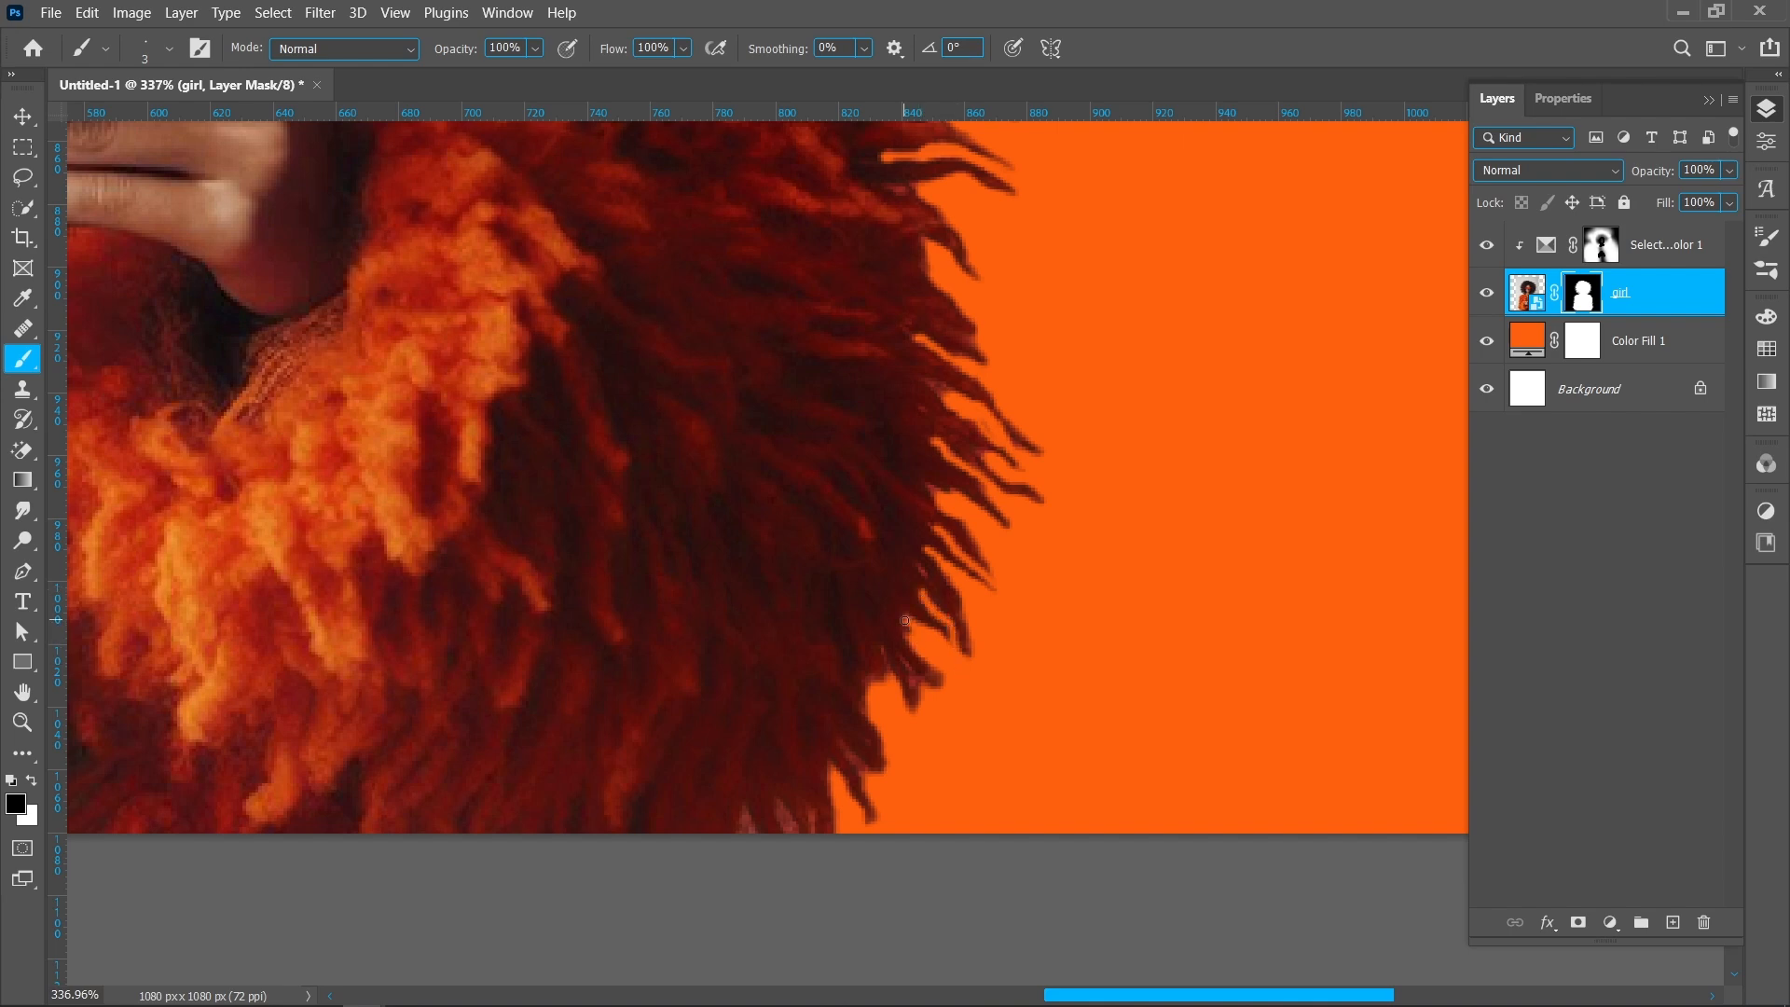
{"action": "left_click_drag", "start_coordinate": [905, 620], "coordinate": [921, 539]}
{"action": "left_click_drag", "start_coordinate": [797, 722], "coordinate": [816, 751]}
{"action": "mouse_move", "coordinate": [758, 730]}
{"action": "left_mouse_down"}
{"action": "mouse_move", "coordinate": [756, 753]}
{"action": "mouse_move", "coordinate": [778, 755]}
{"action": "left_mouse_up"}
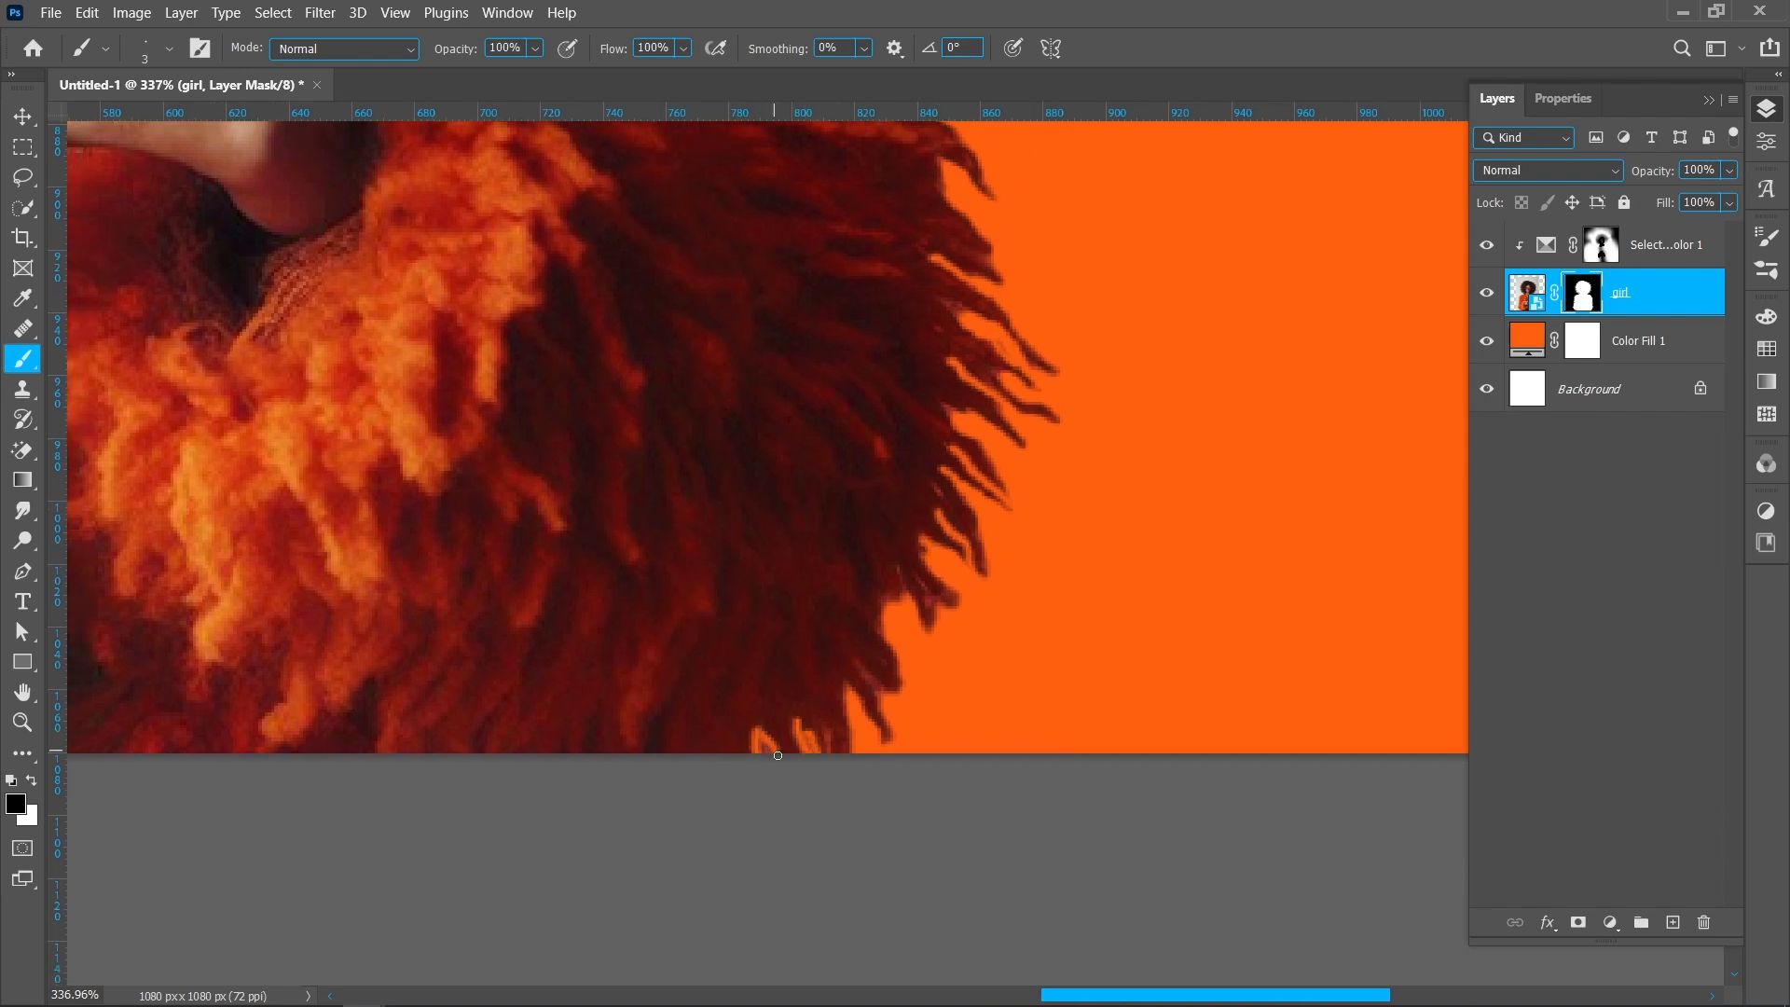
{"action": "scroll", "coordinate": [851, 687], "scroll_direction": "down", "scroll_amount": 5}
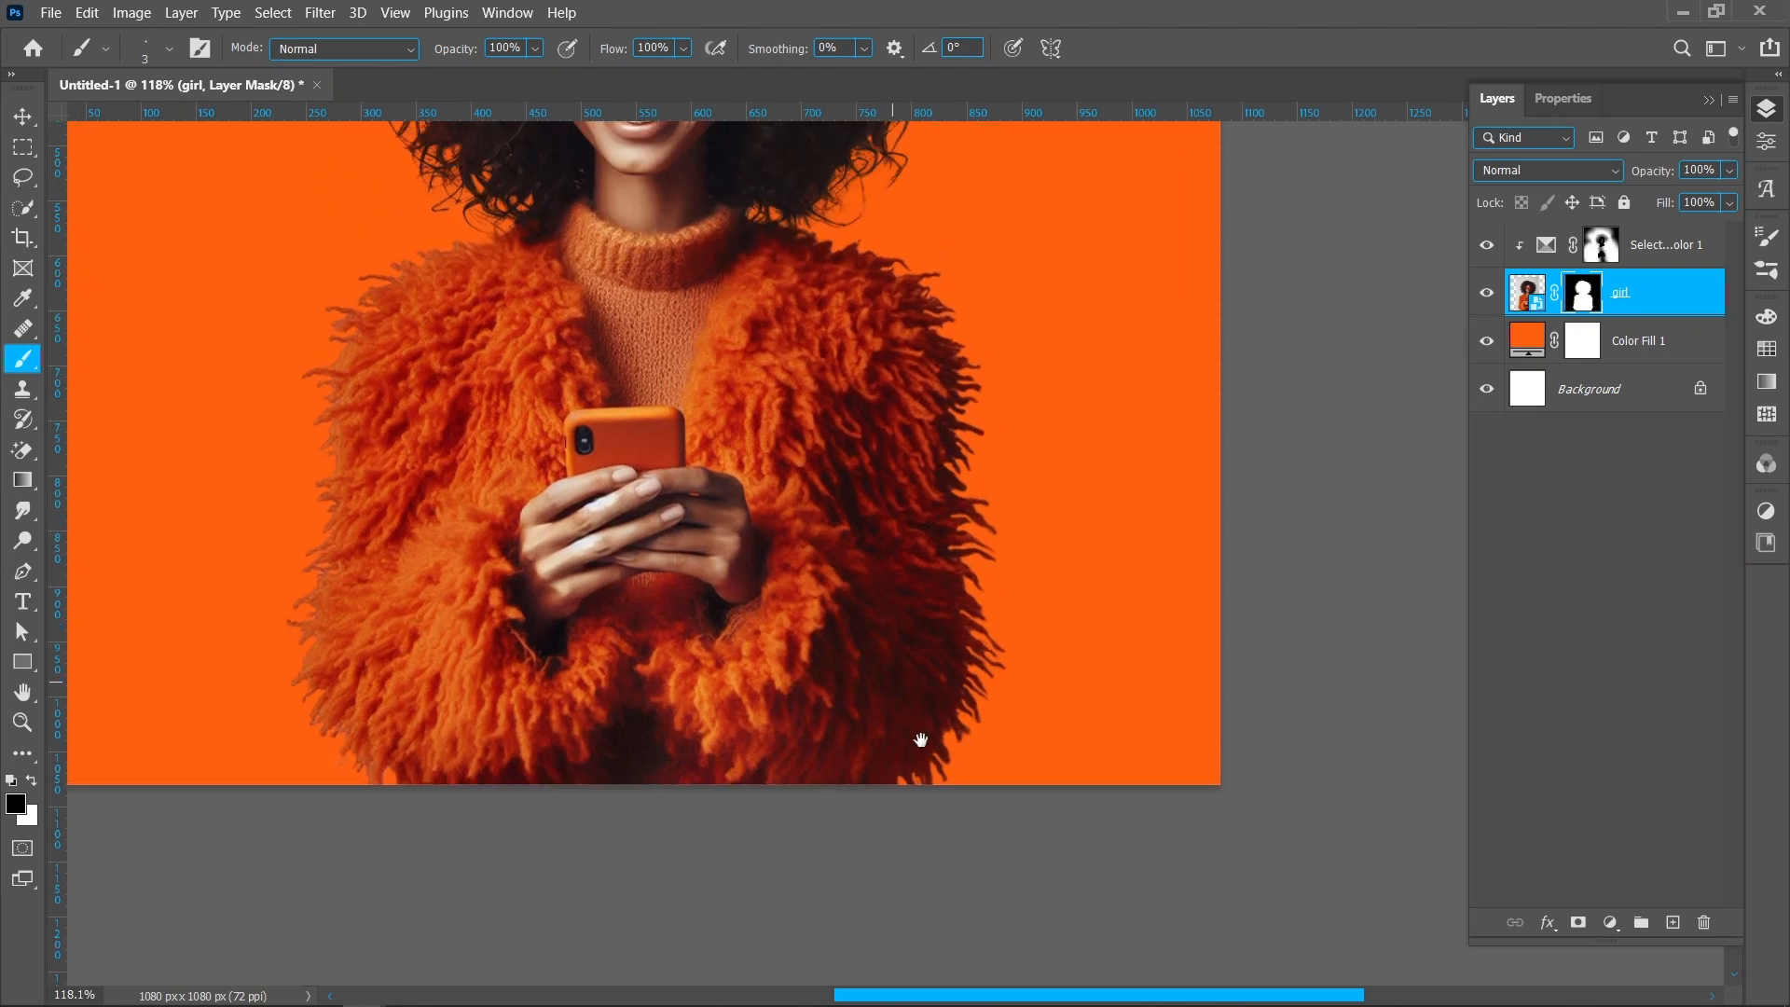
{"action": "scroll", "coordinate": [797, 721], "scroll_direction": "down", "scroll_amount": 3}
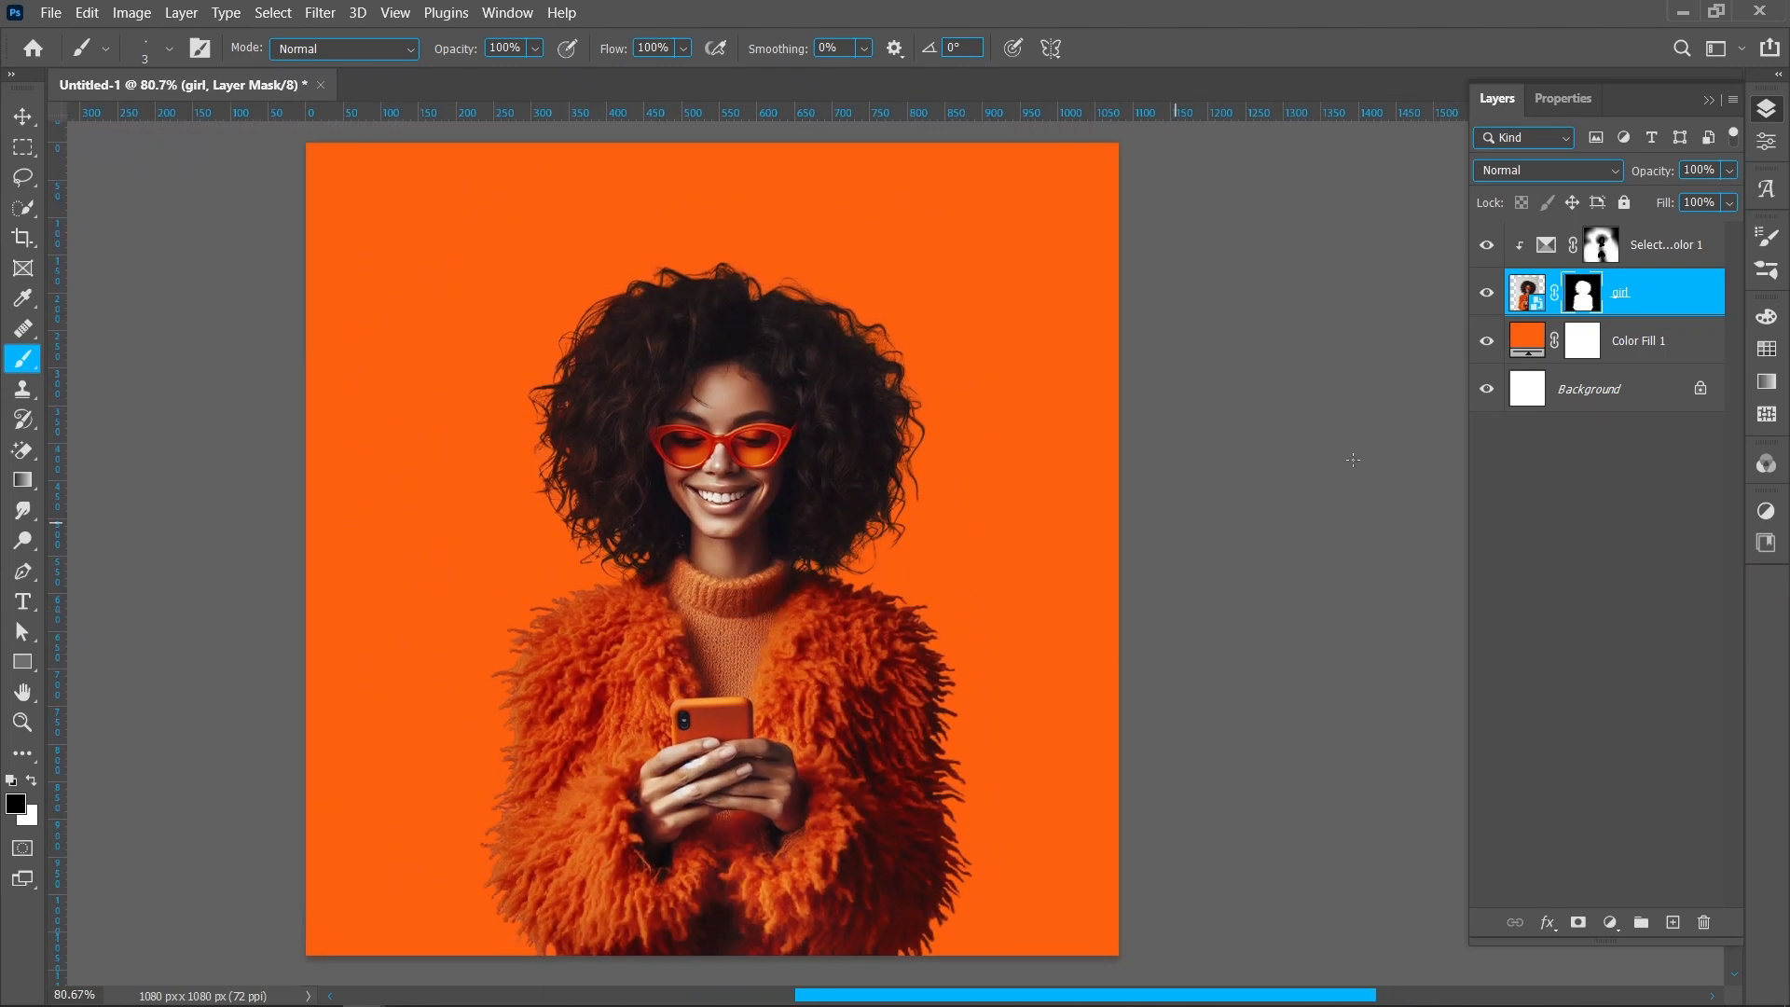
Step: Compare the portrait with and without the Selective Color layer by toggling its visibility
{"action": "left_click", "coordinate": [1669, 244]}
{"action": "left_click", "coordinate": [1487, 244]}
{"action": "left_click", "coordinate": [1487, 244]}
{"action": "left_click", "coordinate": [1487, 245]}
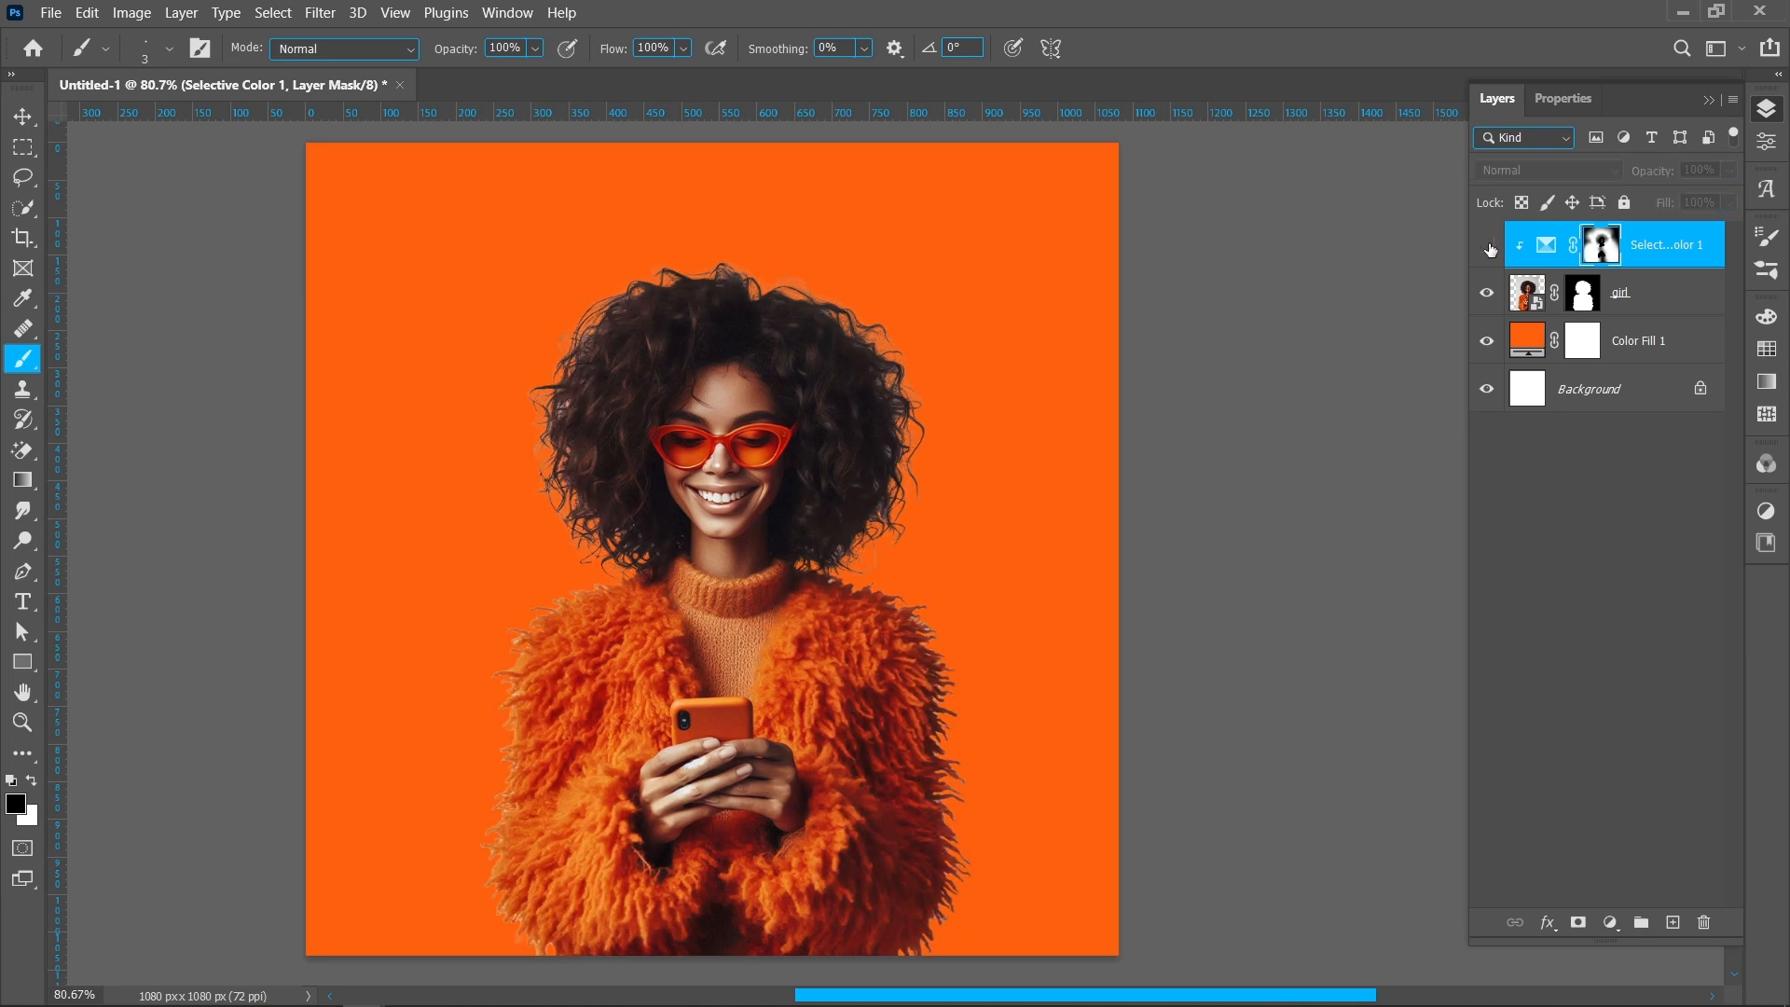
{"action": "left_click", "coordinate": [1488, 246]}
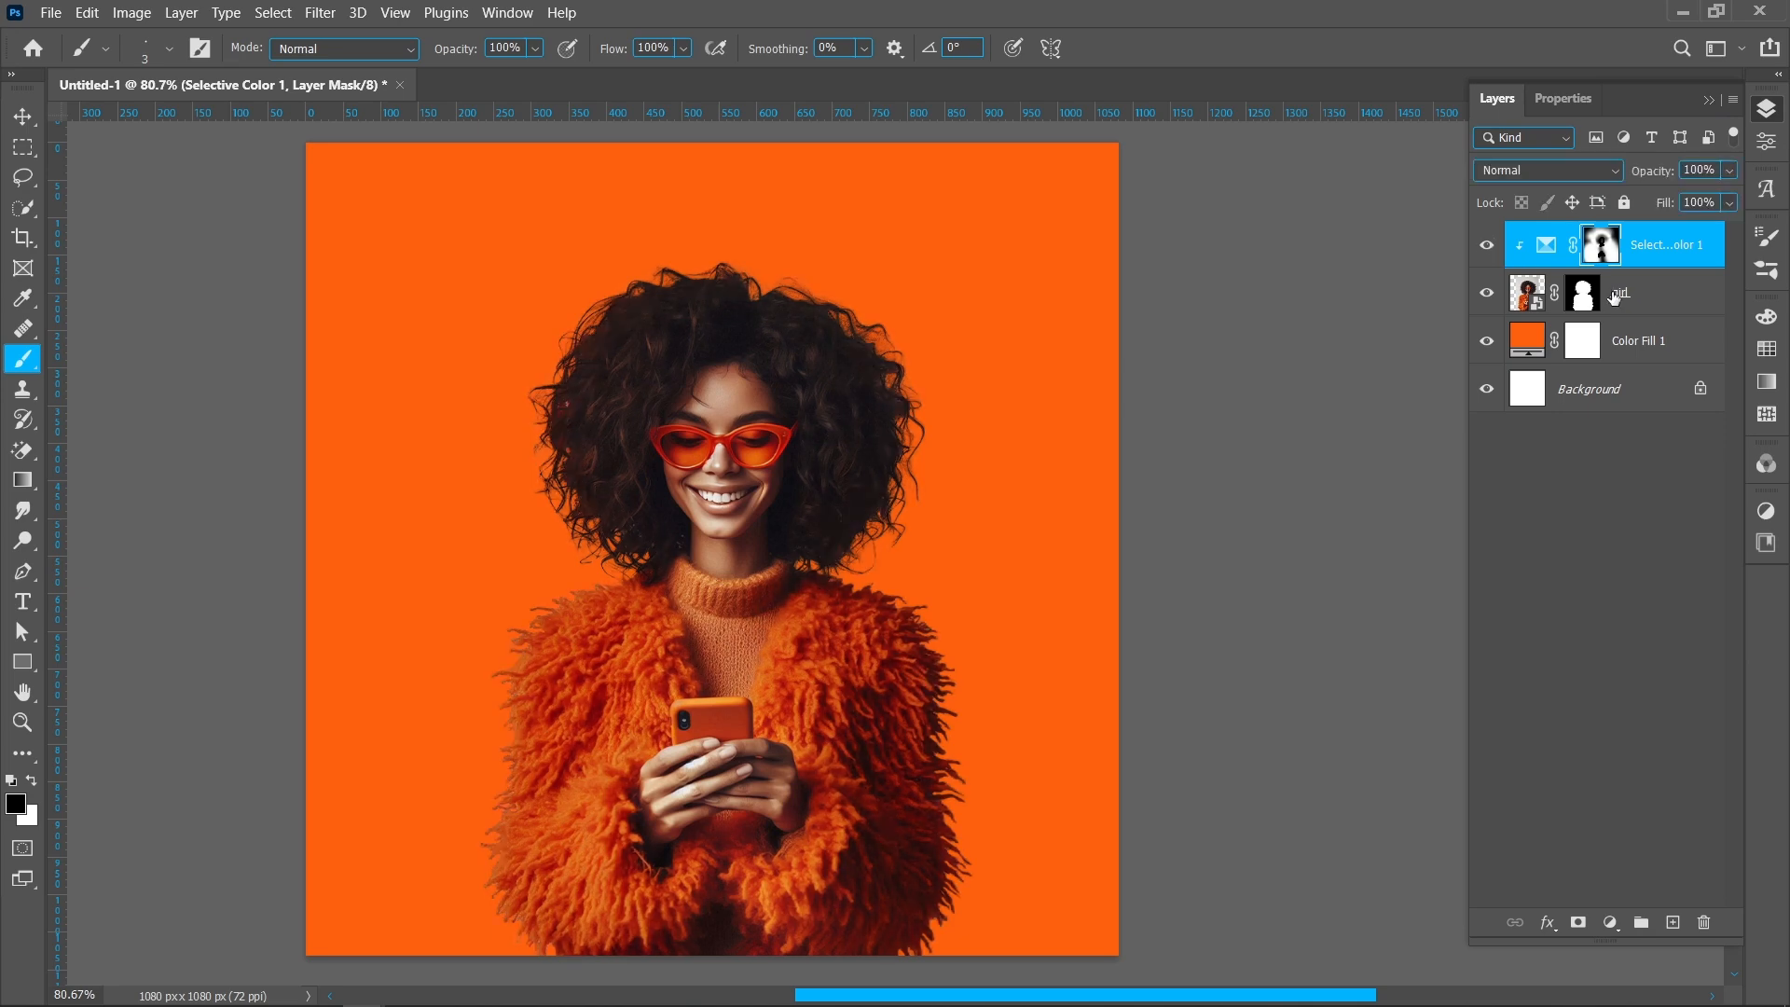
Step: Add a Curves adjustment layer with one point at input 191, output 182, and a second point at input 64
{"action": "left_click", "coordinate": [1610, 922]}
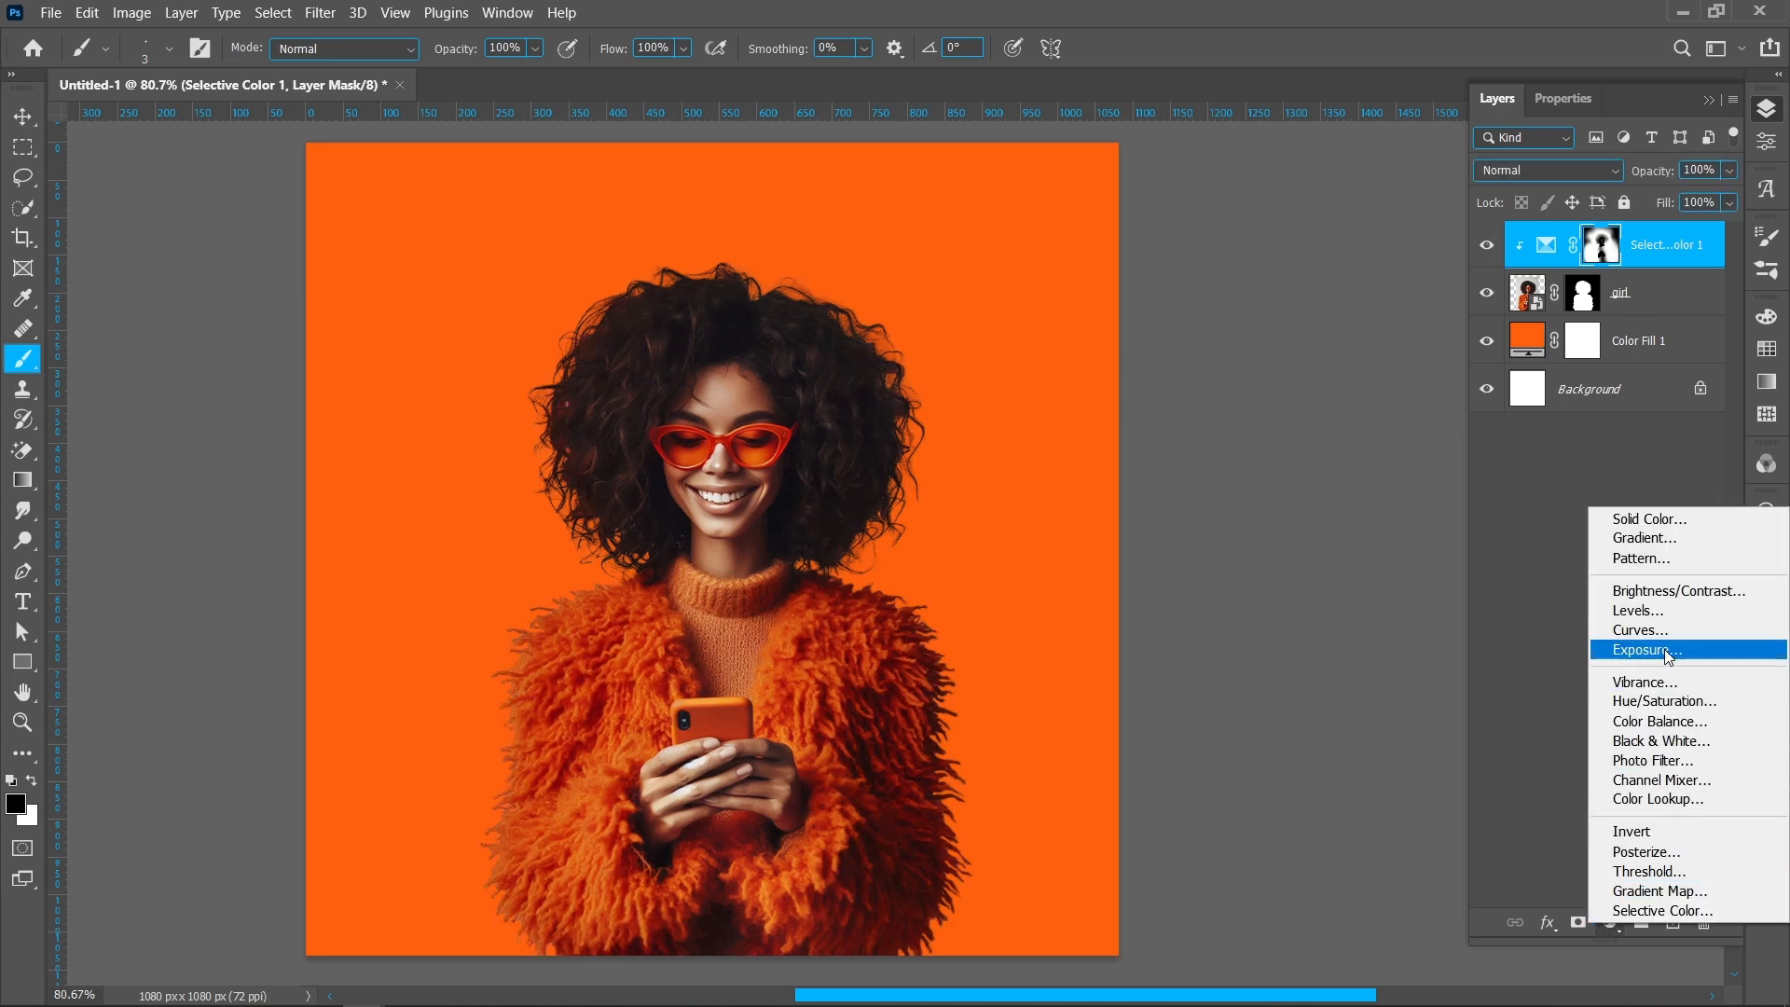
{"action": "left_click", "coordinate": [1633, 628]}
{"action": "left_click", "coordinate": [1663, 284]}
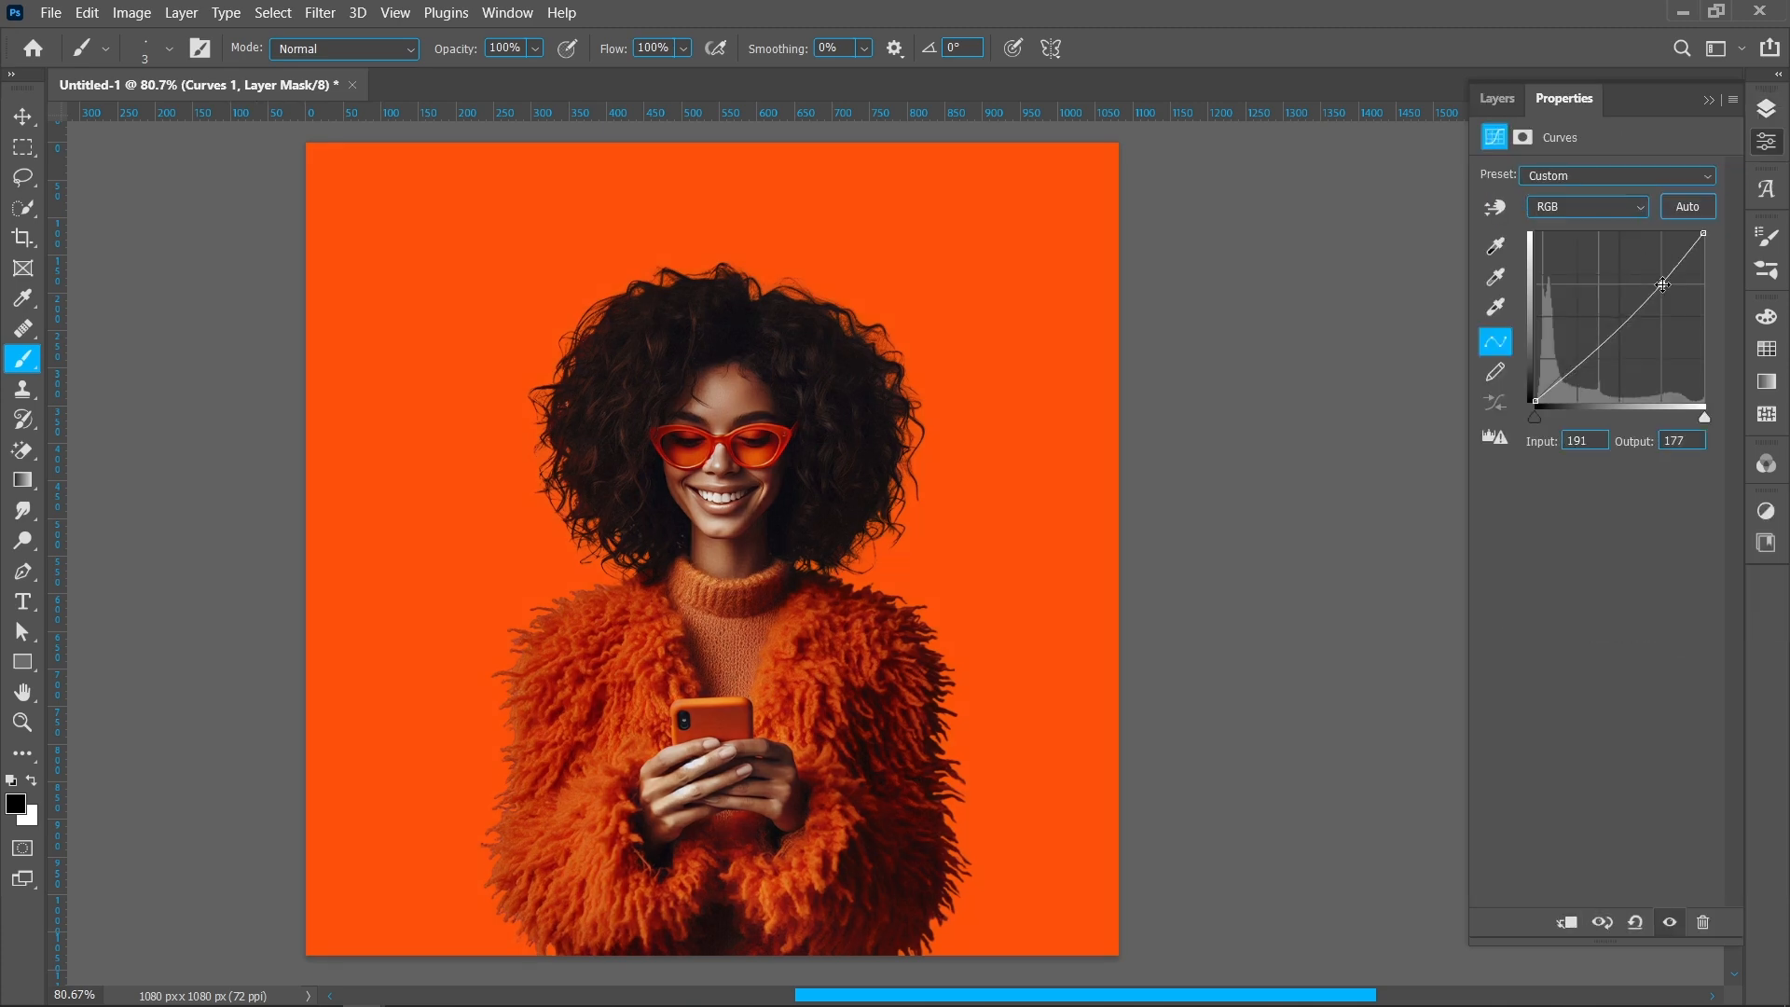
{"action": "left_click_drag", "start_coordinate": [1663, 284], "coordinate": [1663, 279]}
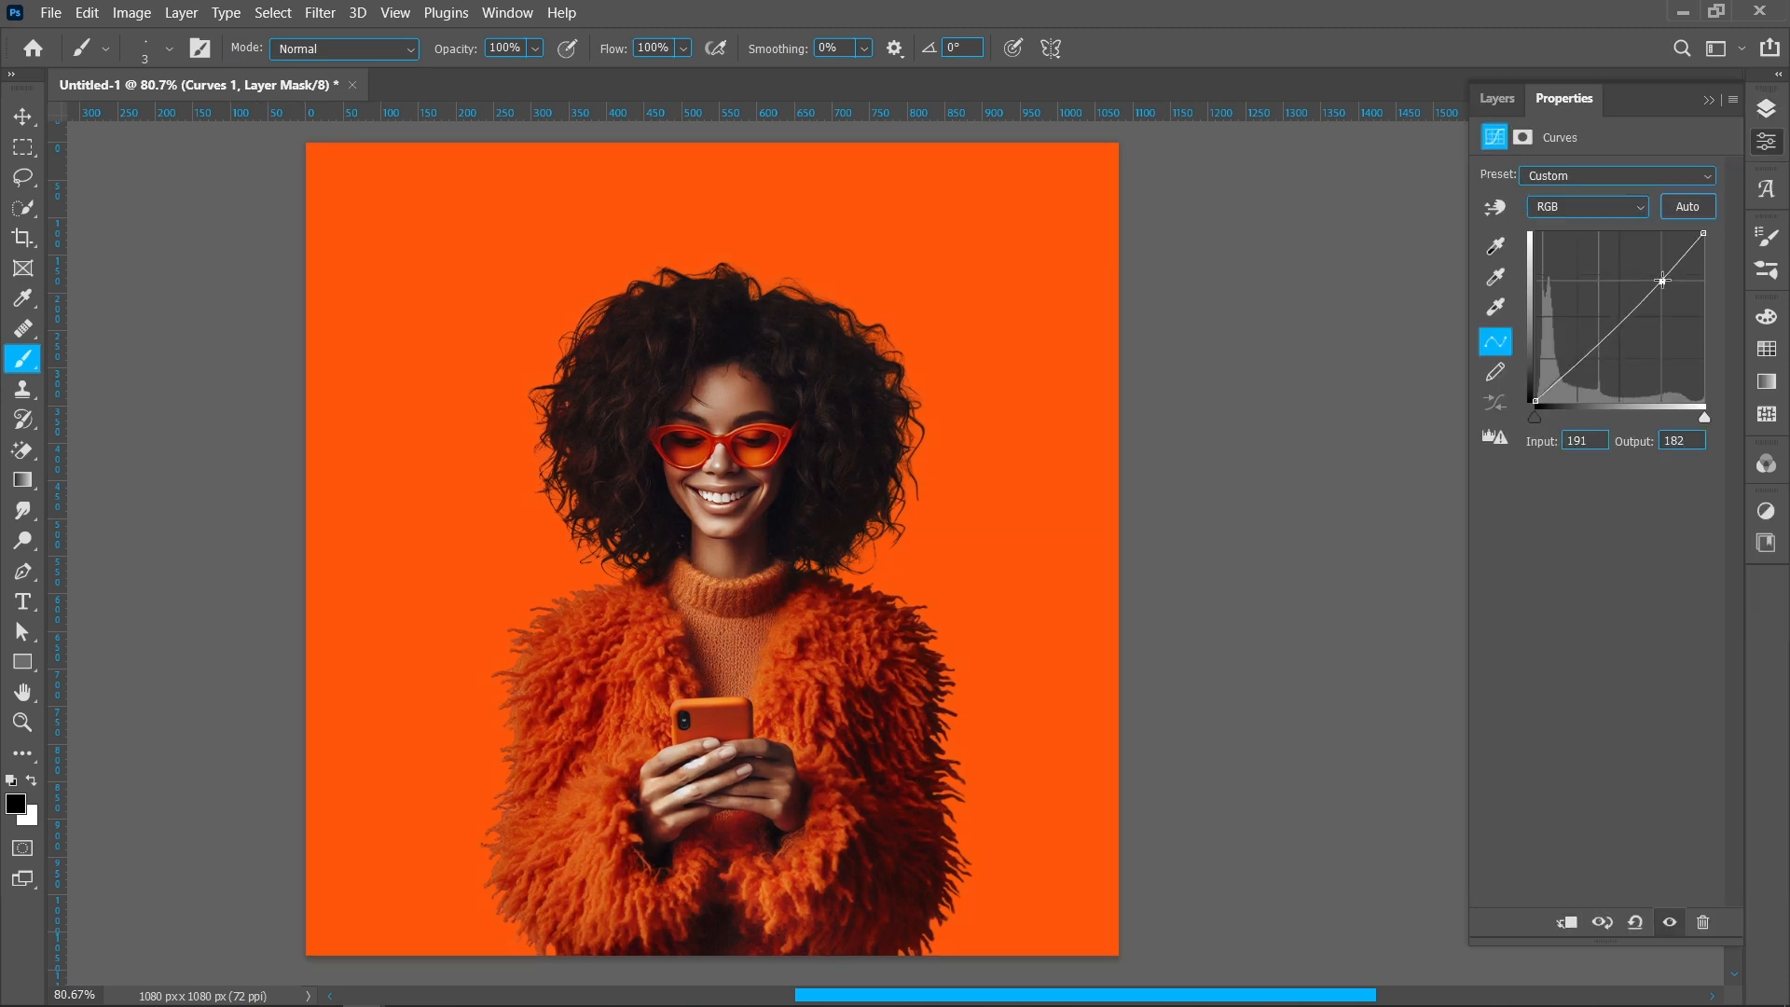
{"action": "left_click", "coordinate": [1576, 363]}
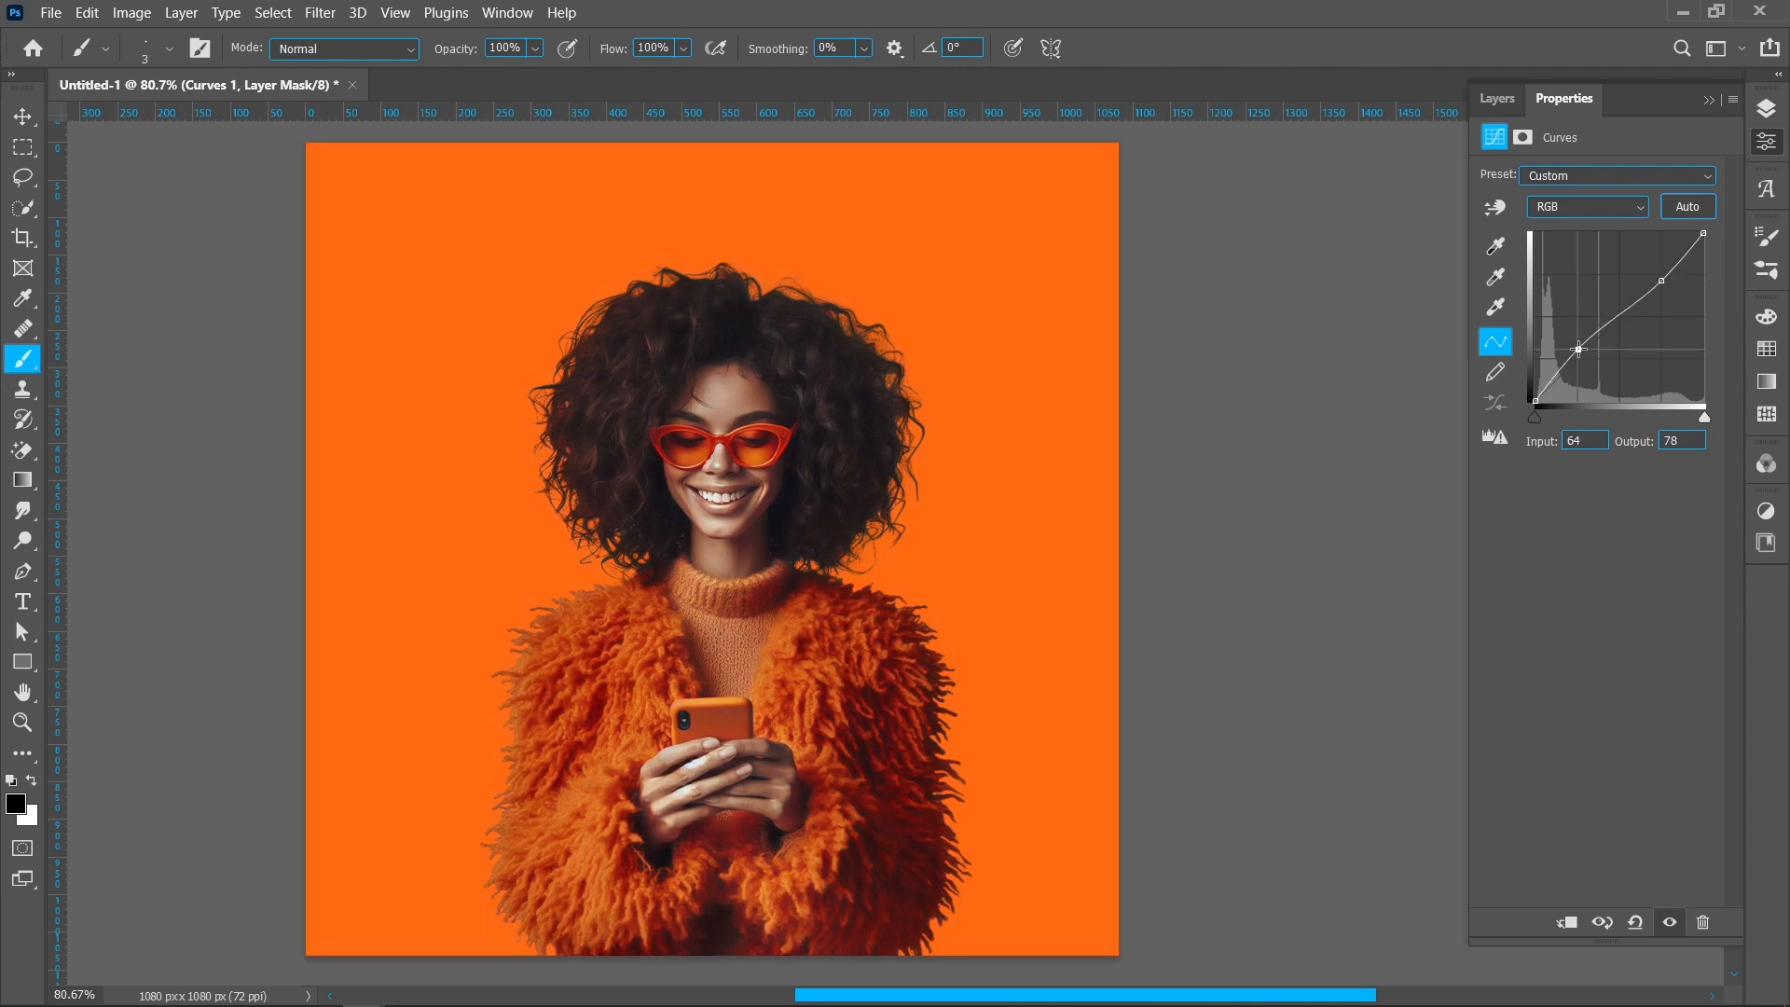
{"action": "left_click", "coordinate": [1767, 108]}
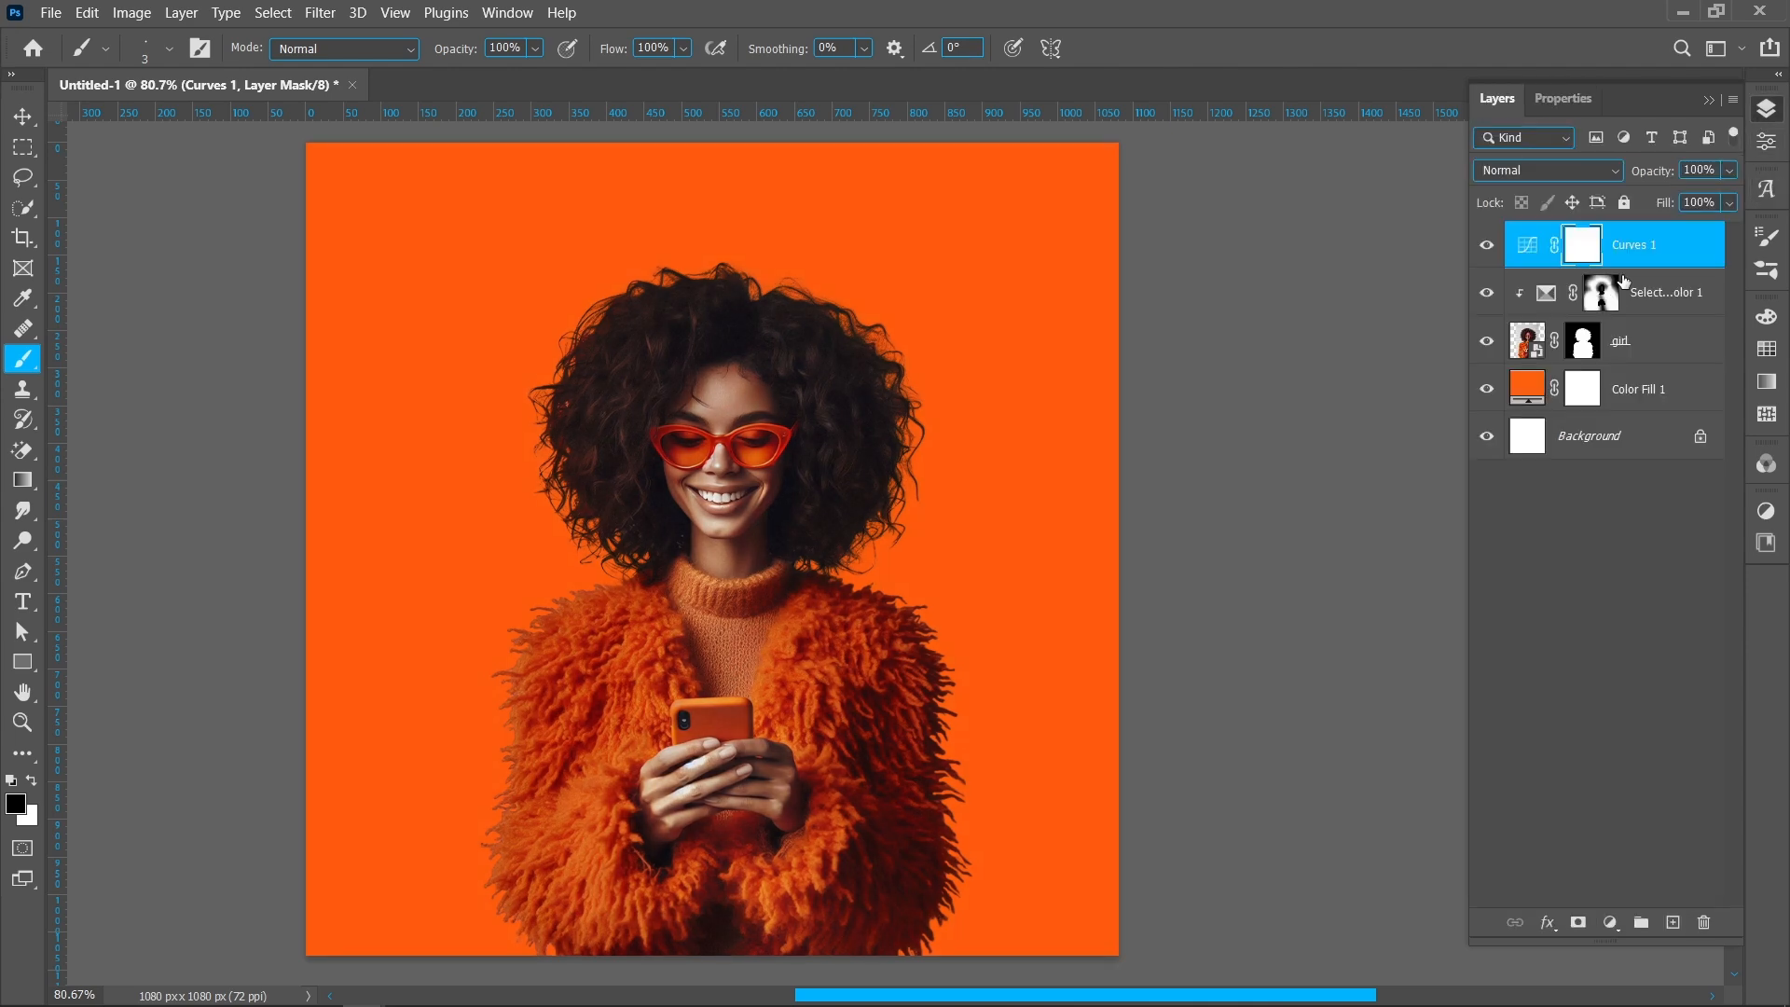
Step: Clip the Curves layer to the girl layer and invert its mask to black
{"action": "right_click", "coordinate": [1652, 270]}
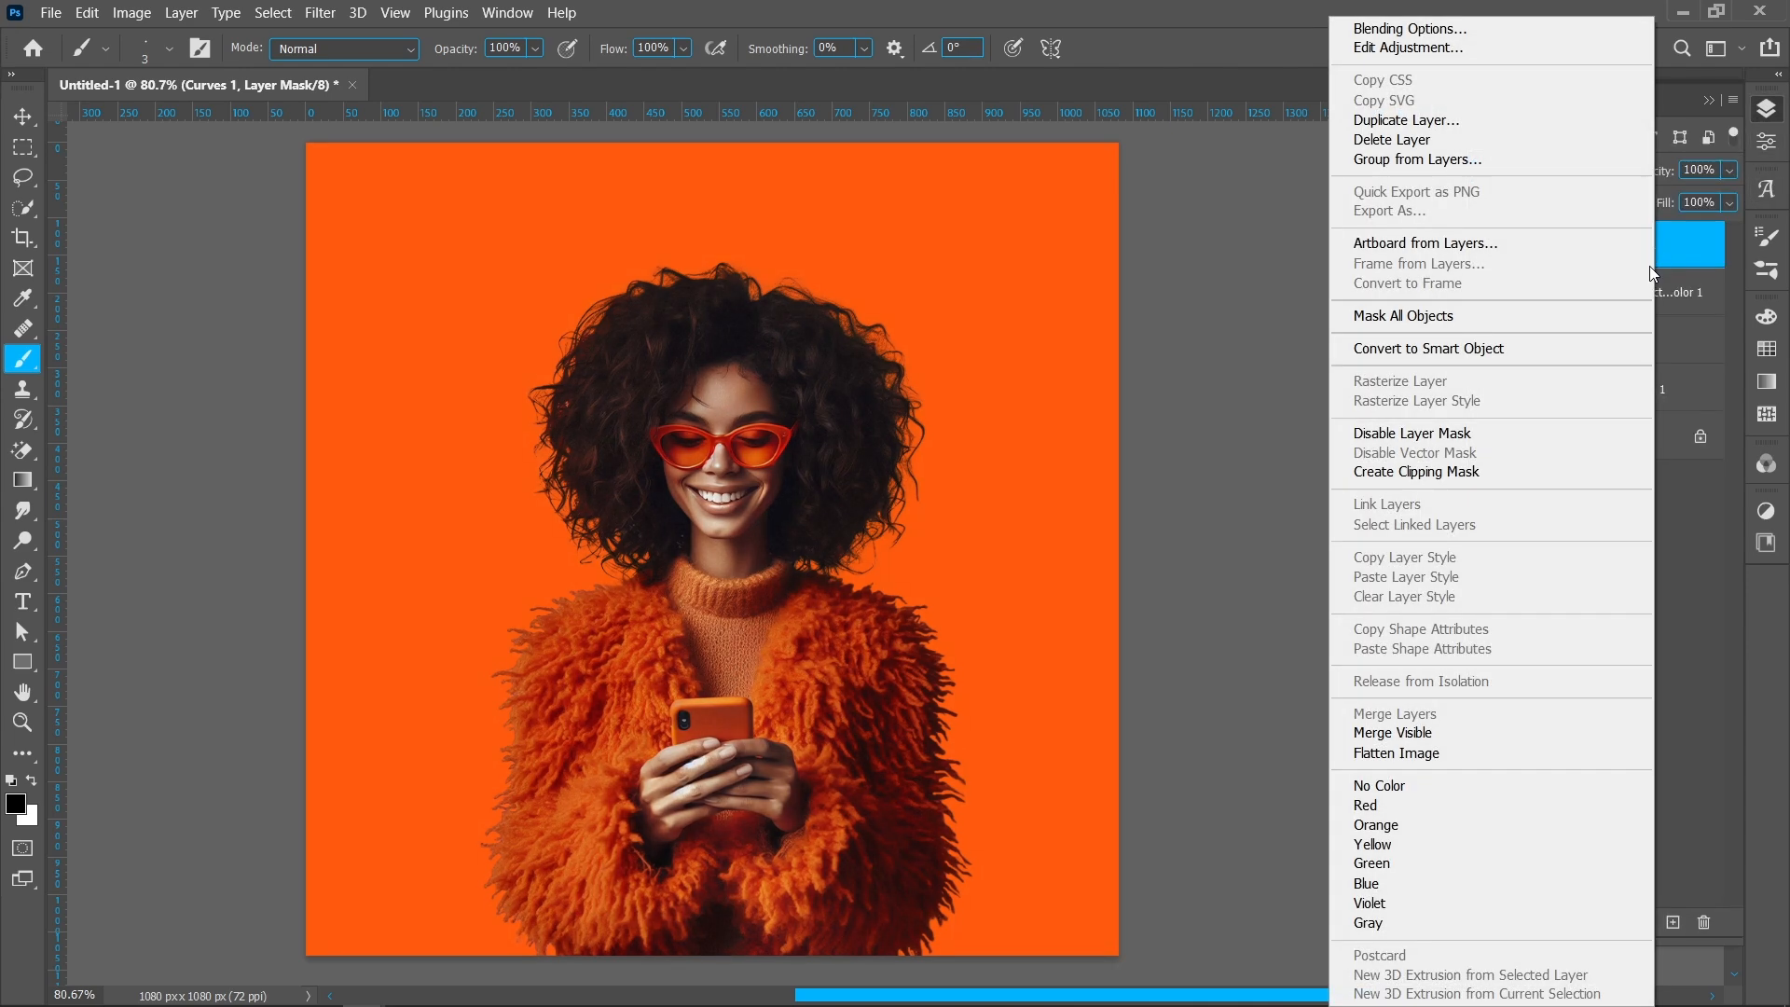
{"action": "left_click", "coordinate": [1490, 469]}
{"action": "key", "text": "ctrl+i"}
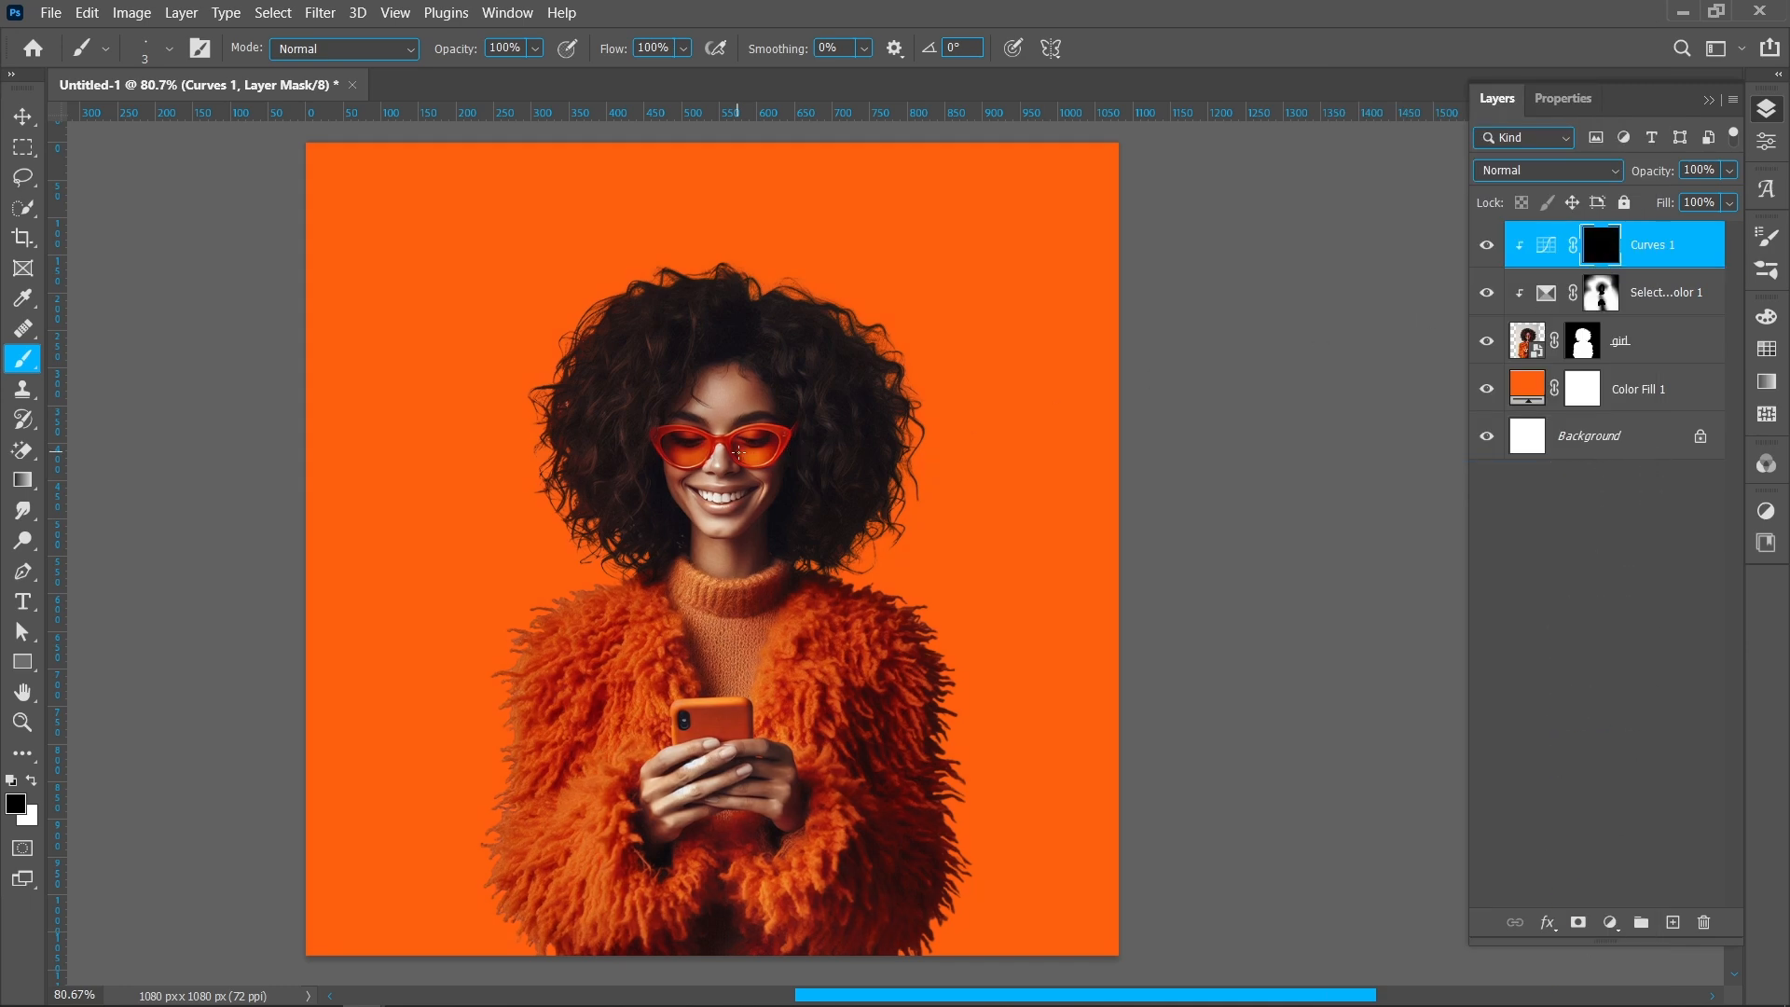
Step: Paint white on the Curves mask over the face with a soft 126 px brush
{"action": "mouse_move", "coordinate": [524, 404]}
{"action": "left_mouse_down"}
{"action": "mouse_move", "coordinate": [603, 411]}
{"action": "mouse_move", "coordinate": [583, 411]}
{"action": "left_mouse_up"}
{"action": "scroll", "coordinate": [743, 462], "scroll_direction": "up", "scroll_amount": 5}
{"action": "scroll", "coordinate": [743, 462], "scroll_direction": "up", "scroll_amount": 2}
{"action": "key", "text": "x"}
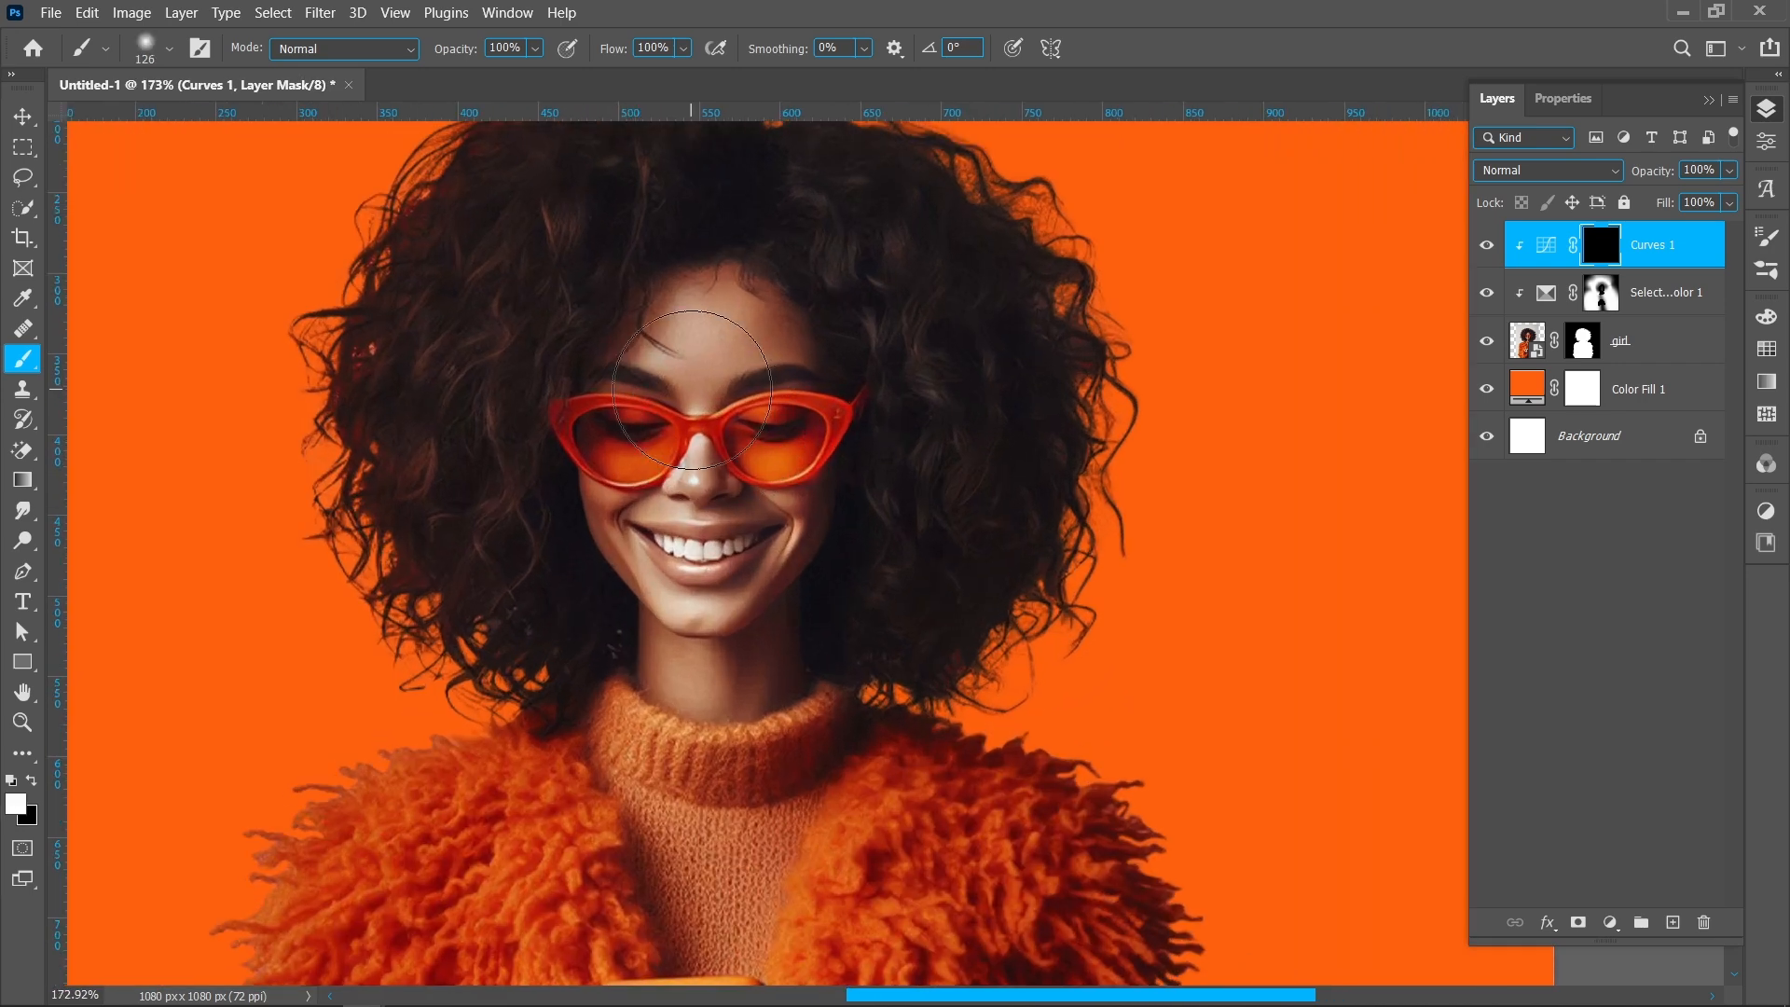
{"action": "left_click", "coordinate": [704, 353]}
{"action": "mouse_move", "coordinate": [704, 352]}
{"action": "left_mouse_down"}
{"action": "mouse_move", "coordinate": [645, 458]}
{"action": "mouse_move", "coordinate": [740, 448]}
{"action": "mouse_move", "coordinate": [750, 513]}
{"action": "mouse_move", "coordinate": [706, 564]}
{"action": "left_mouse_up"}
Step: Paint white on the Curves mask over the hands with a soft 88 px brush
{"action": "scroll", "coordinate": [727, 472], "scroll_direction": "down", "scroll_amount": 8}
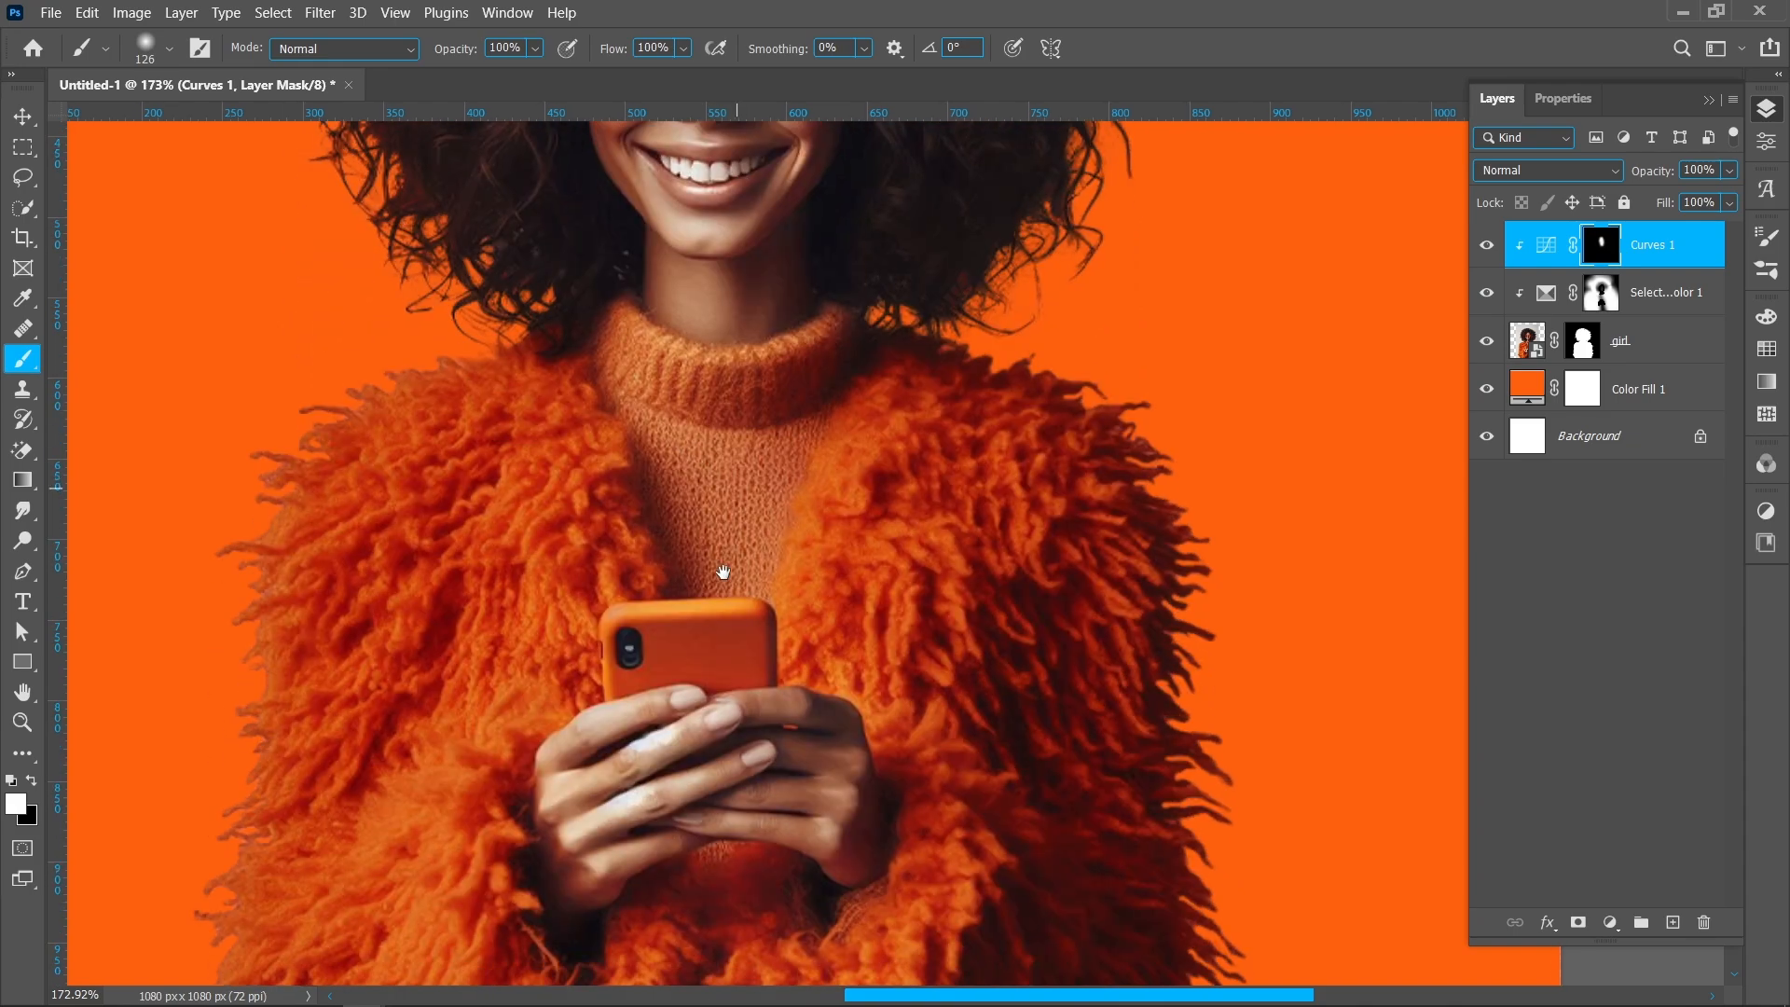
{"action": "right_click", "coordinate": [641, 422], "text": "alt"}
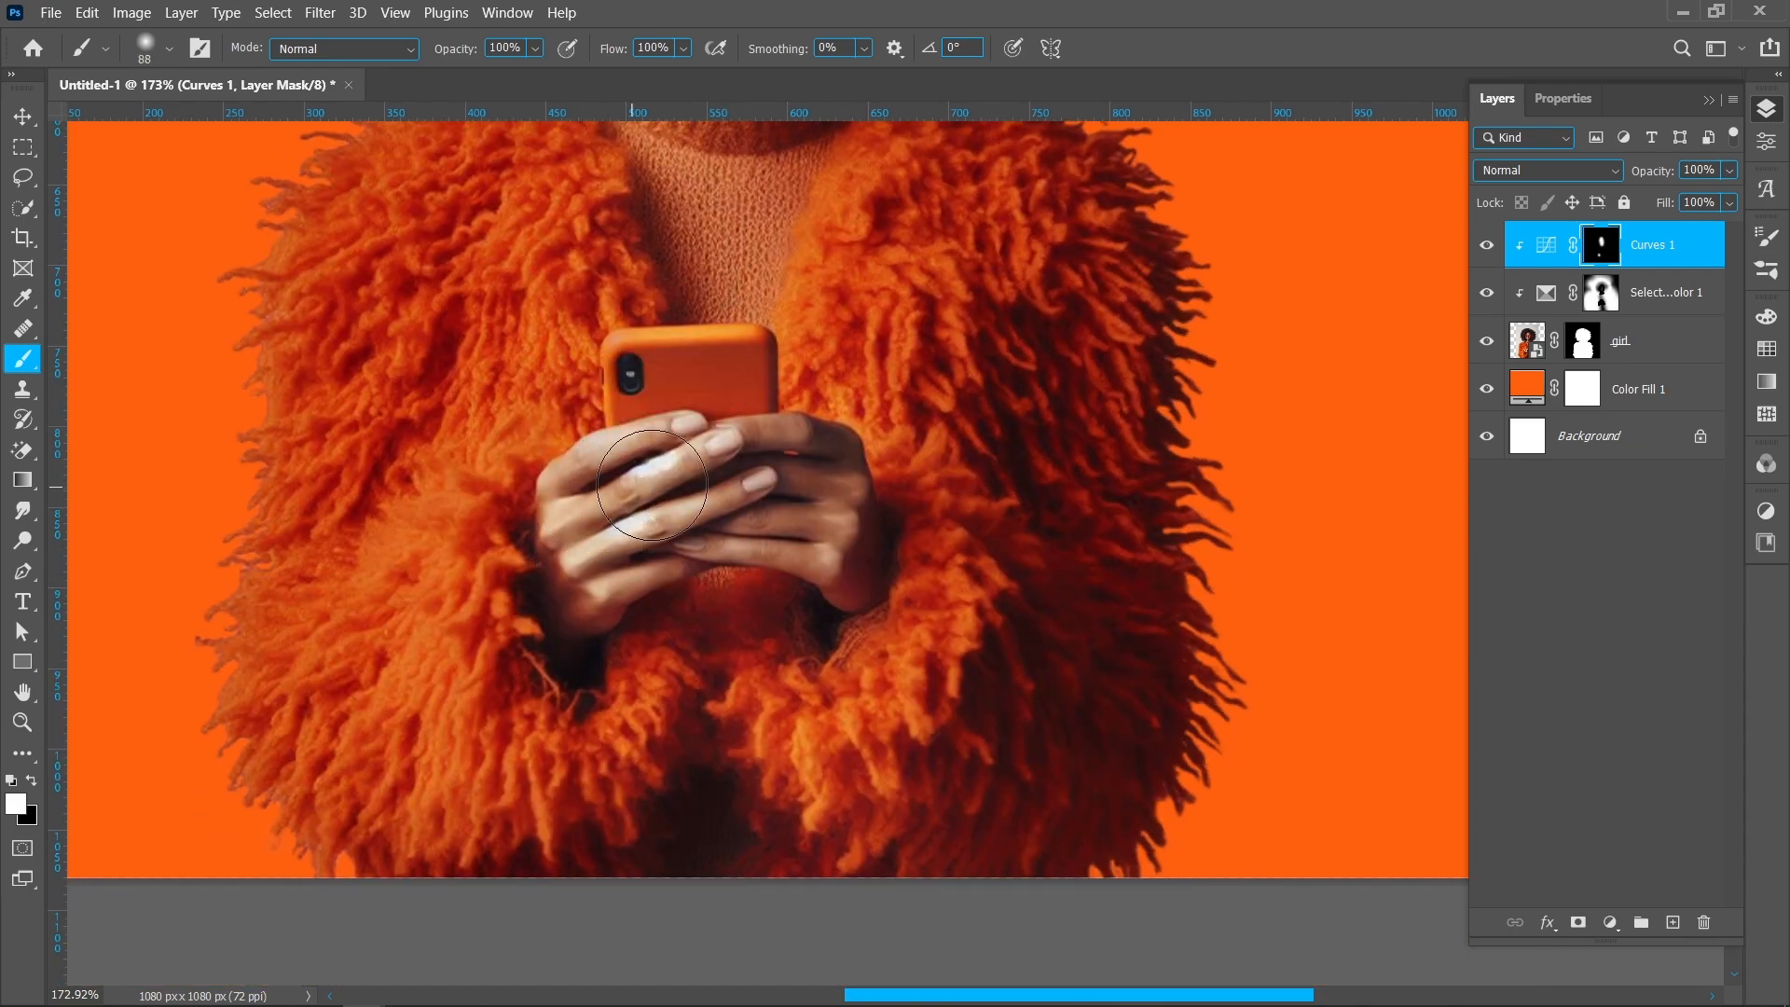
{"action": "mouse_move", "coordinate": [773, 472]}
{"action": "left_mouse_down"}
{"action": "mouse_move", "coordinate": [839, 559]}
{"action": "mouse_move", "coordinate": [704, 513]}
{"action": "mouse_move", "coordinate": [627, 531]}
{"action": "mouse_move", "coordinate": [580, 598]}
{"action": "left_mouse_up"}
{"action": "scroll", "coordinate": [613, 526], "scroll_direction": "down", "scroll_amount": 3}
{"action": "left_click_drag", "start_coordinate": [675, 479], "coordinate": [663, 658]}
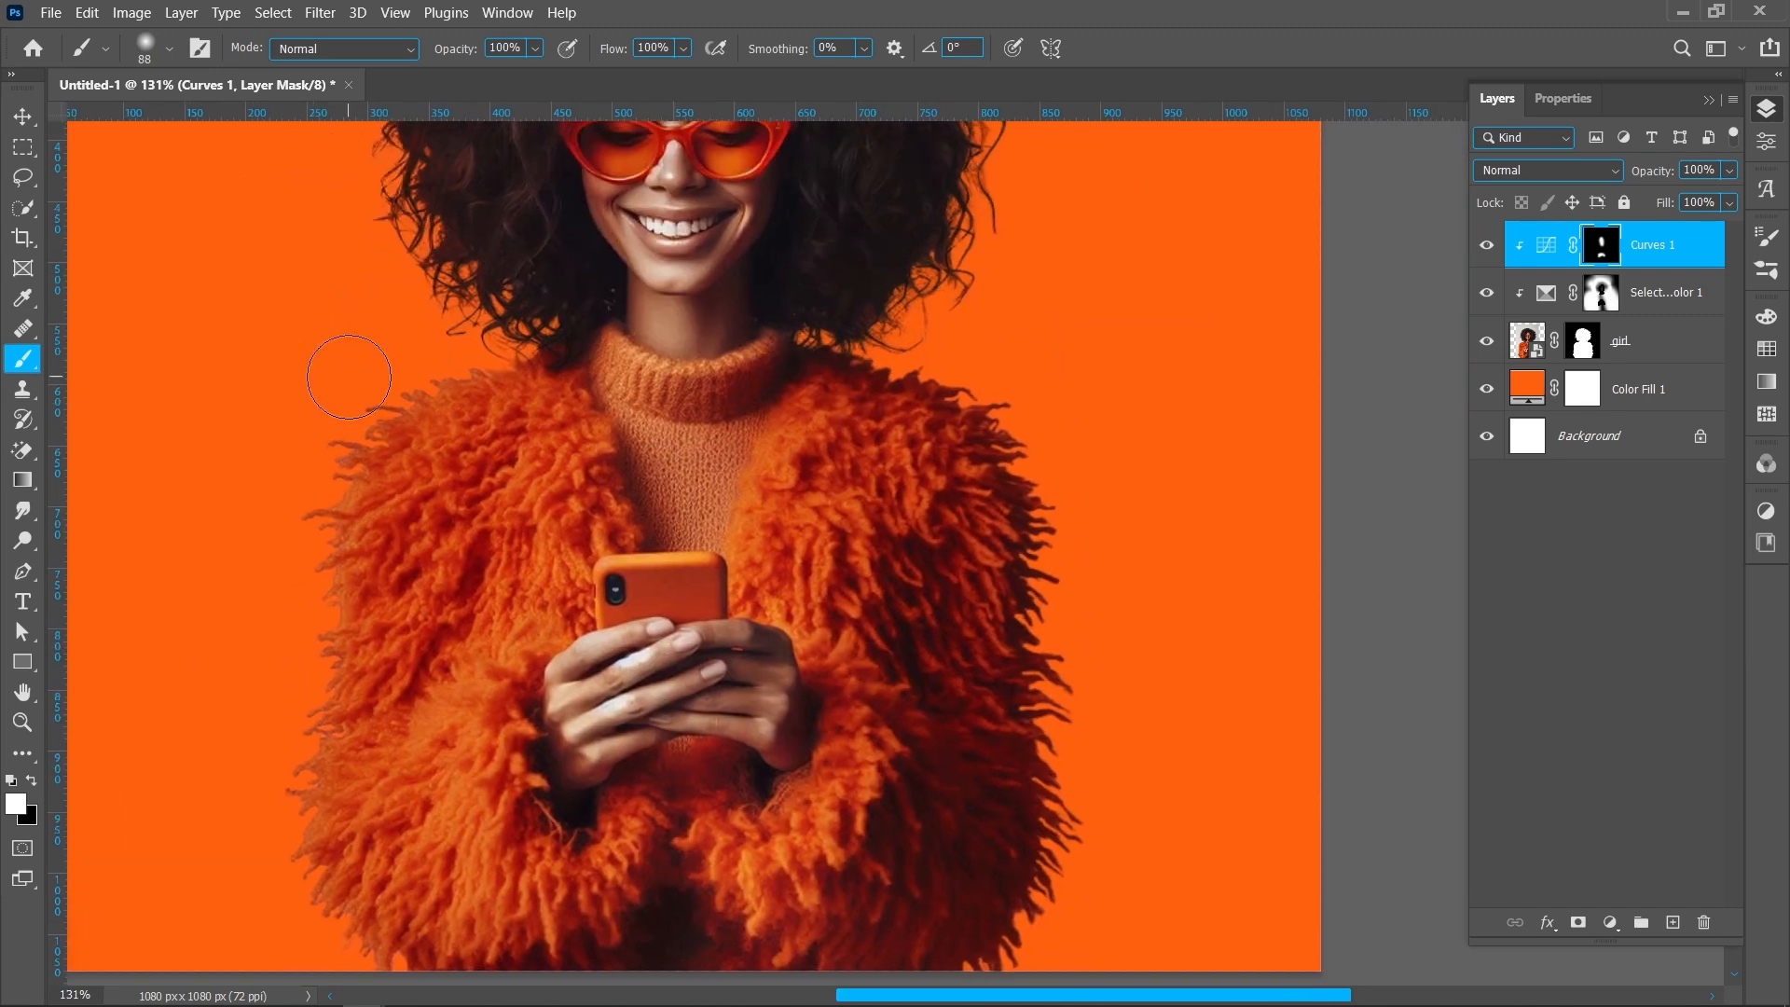
Step: Paint white on the Curves mask along the right side of the fur coat and the right side of the hair
{"action": "mouse_move", "coordinate": [964, 416]}
{"action": "left_mouse_down"}
{"action": "mouse_move", "coordinate": [1036, 591]}
{"action": "mouse_move", "coordinate": [1060, 816]}
{"action": "mouse_move", "coordinate": [996, 923]}
{"action": "left_mouse_up"}
{"action": "scroll", "coordinate": [504, 419], "scroll_direction": "down", "scroll_amount": 2}
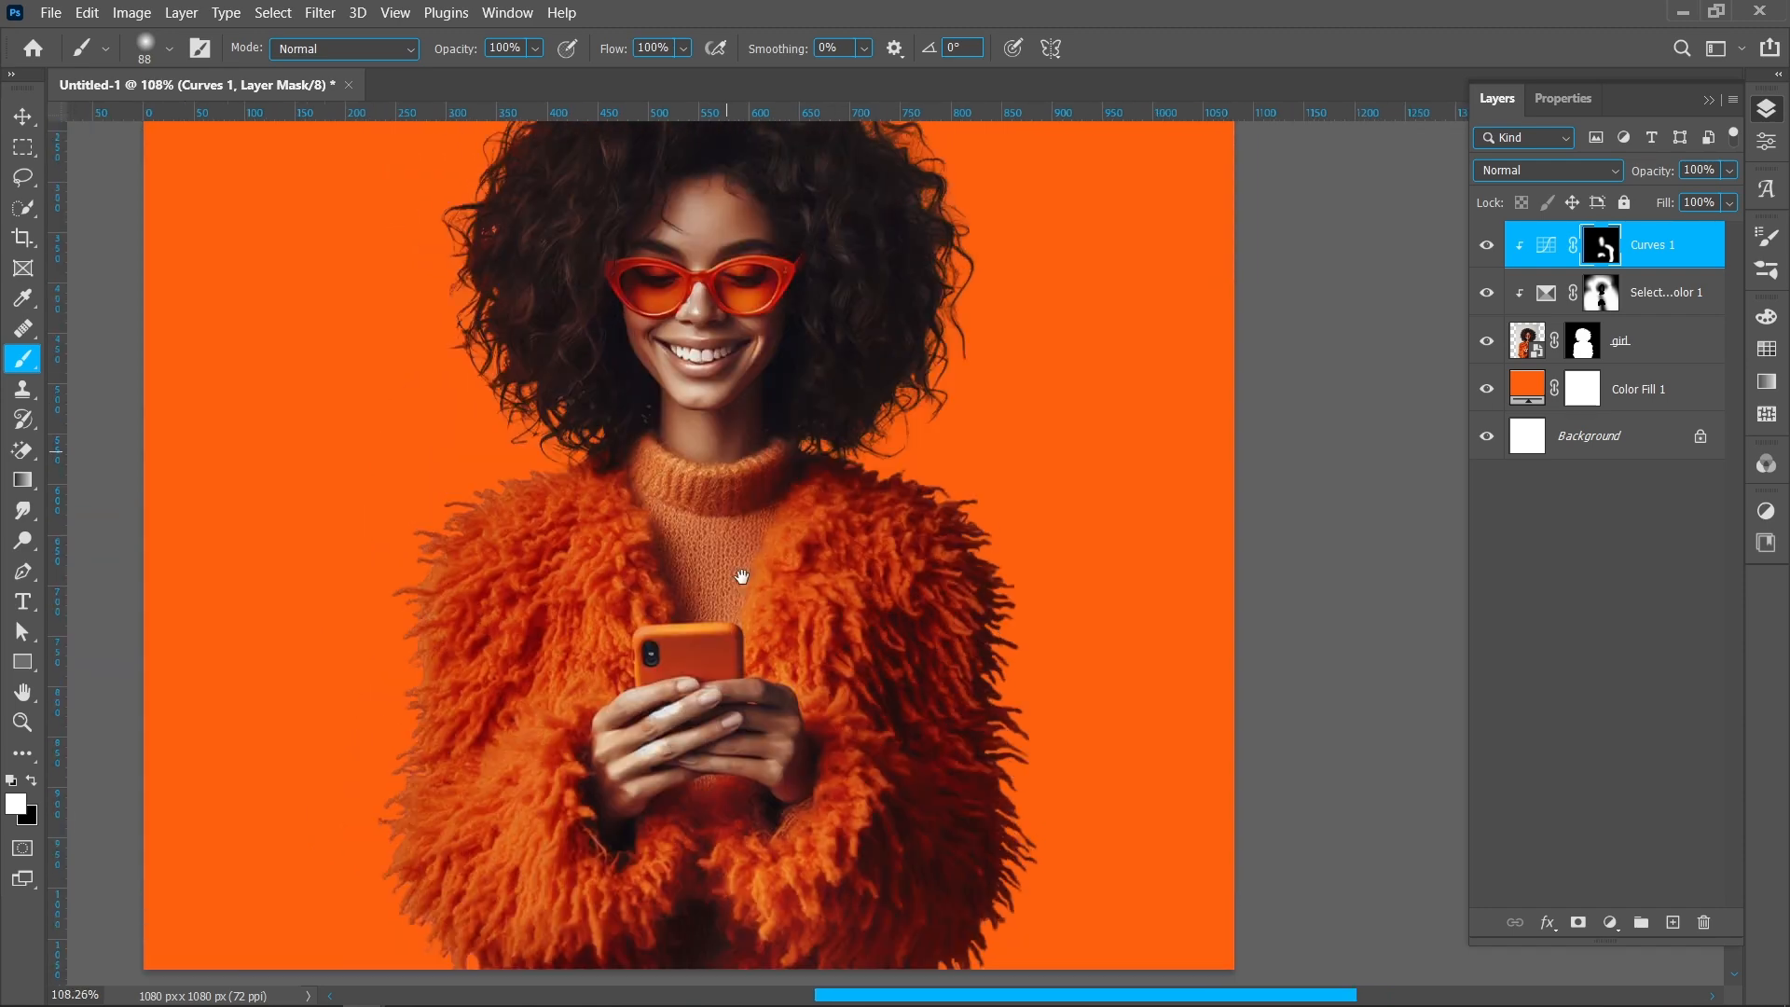
{"action": "left_click_drag", "start_coordinate": [764, 451], "coordinate": [717, 572]}
{"action": "mouse_move", "coordinate": [893, 271]}
{"action": "left_mouse_down"}
{"action": "mouse_move", "coordinate": [852, 237]}
{"action": "mouse_move", "coordinate": [1043, 531]}
{"action": "left_mouse_up"}
{"action": "scroll", "coordinate": [829, 355], "scroll_direction": "down", "scroll_amount": 2}
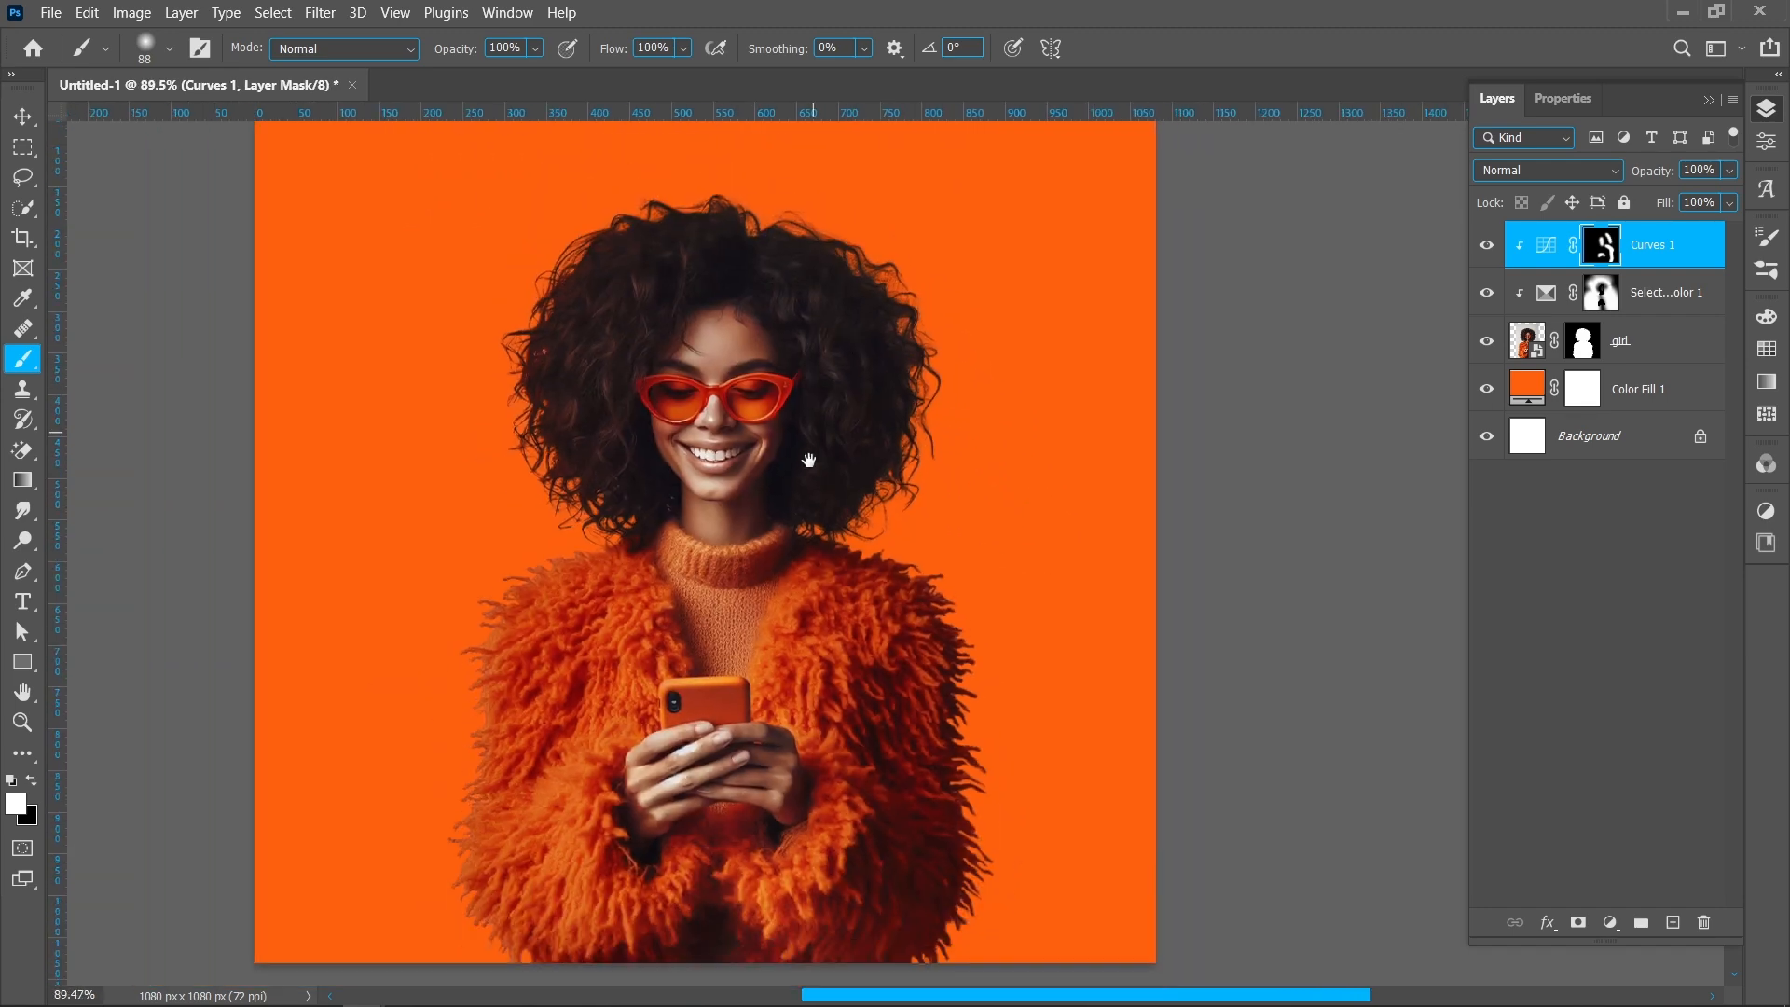
{"action": "left_click_drag", "start_coordinate": [807, 459], "coordinate": [826, 478]}
{"action": "key", "text": "v"}
{"action": "left_click", "coordinate": [1238, 450]}
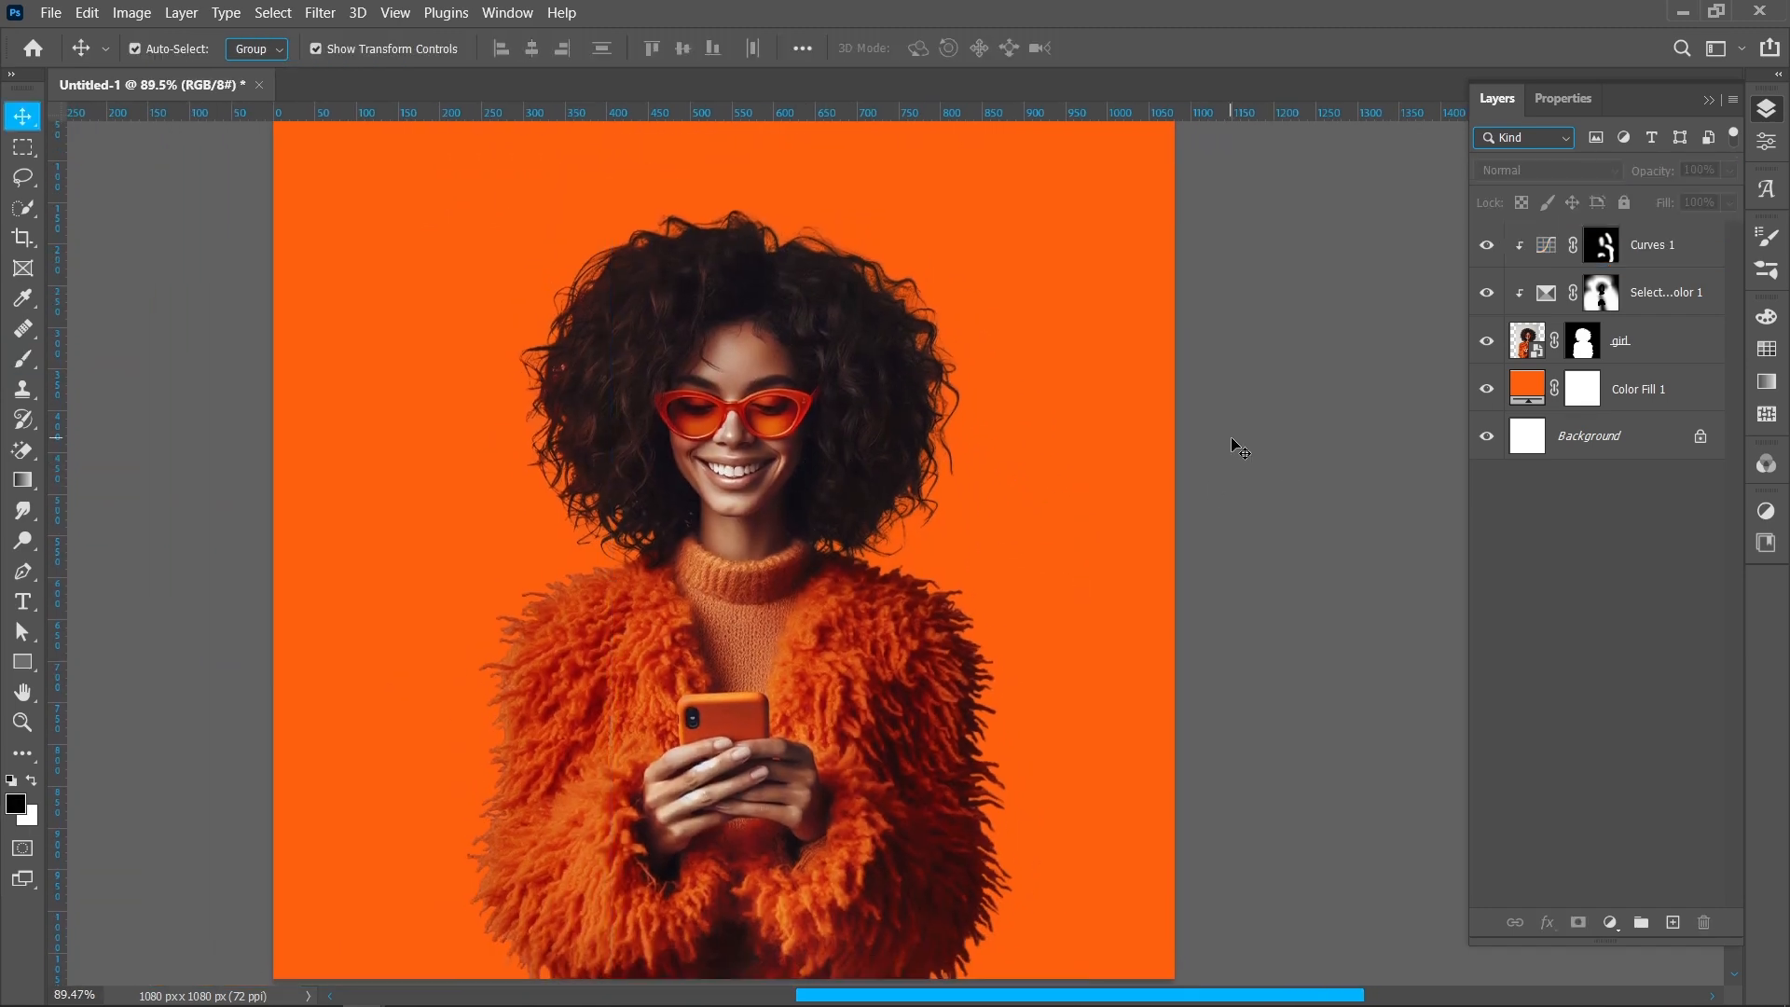
Step: Add a Hue/Saturation adjustment layer above Curves 1 with Saturation +35 and clip it to the girl layer
{"action": "left_click", "coordinate": [1697, 250]}
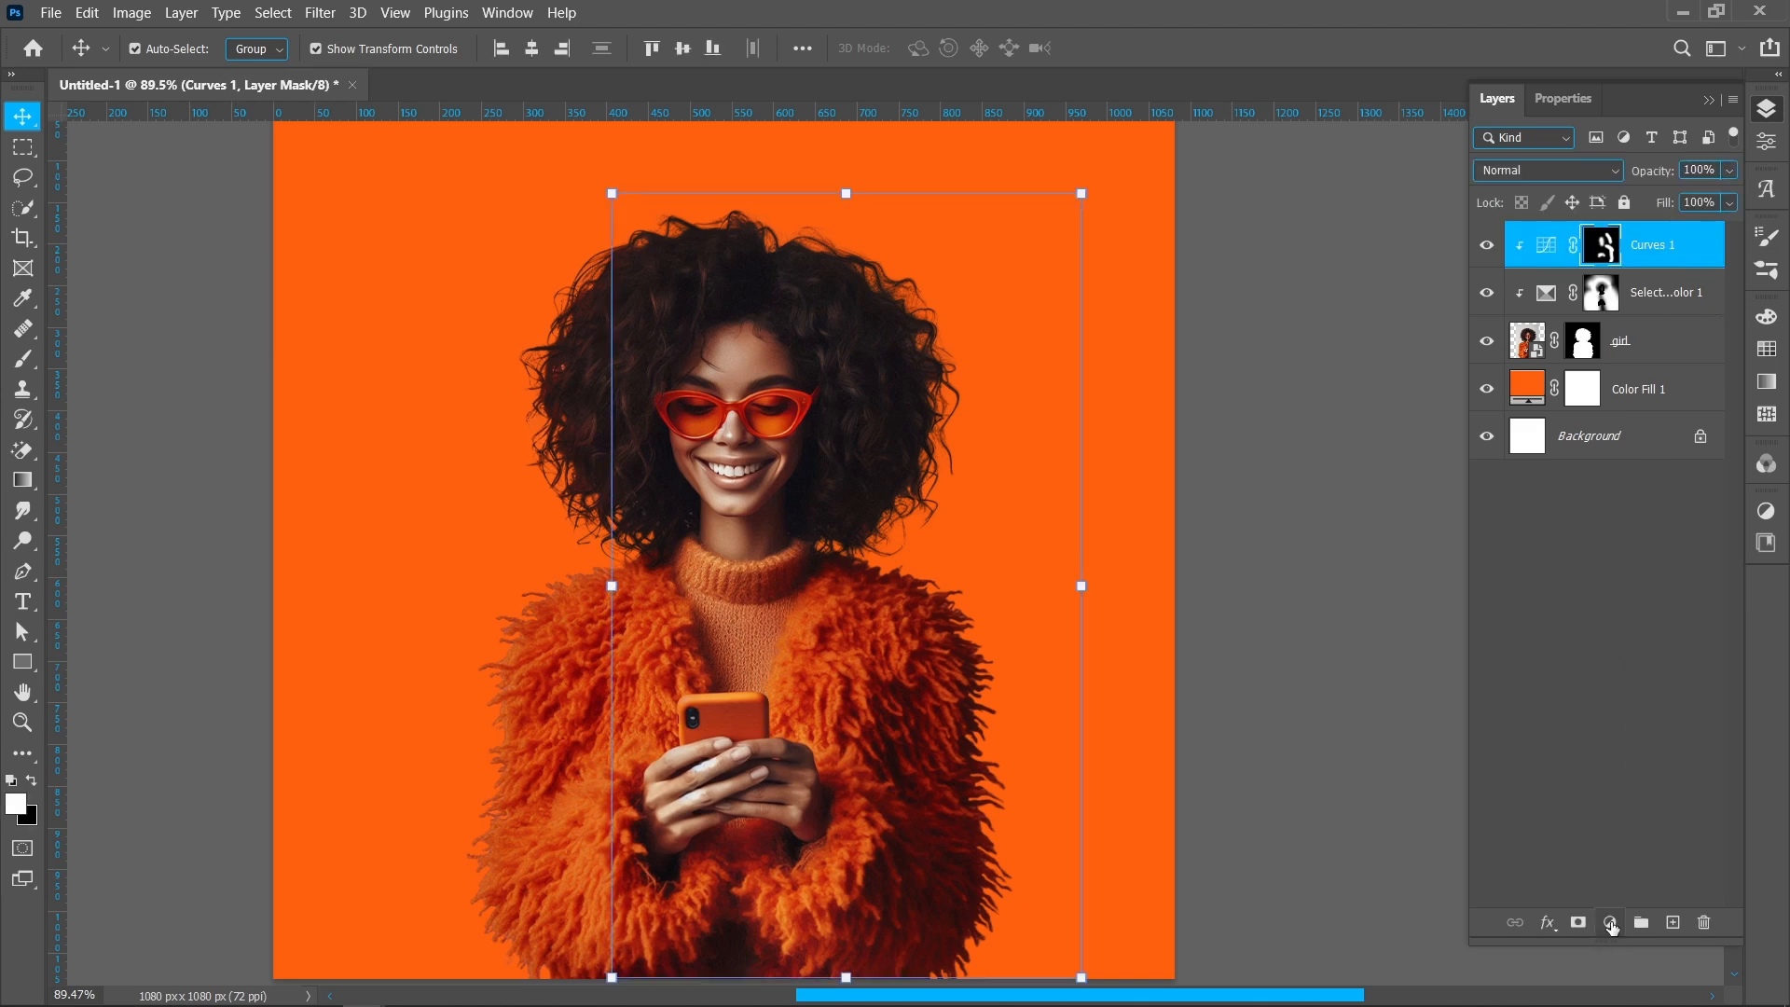
{"action": "left_click", "coordinate": [1610, 923]}
{"action": "left_click", "coordinate": [1664, 694]}
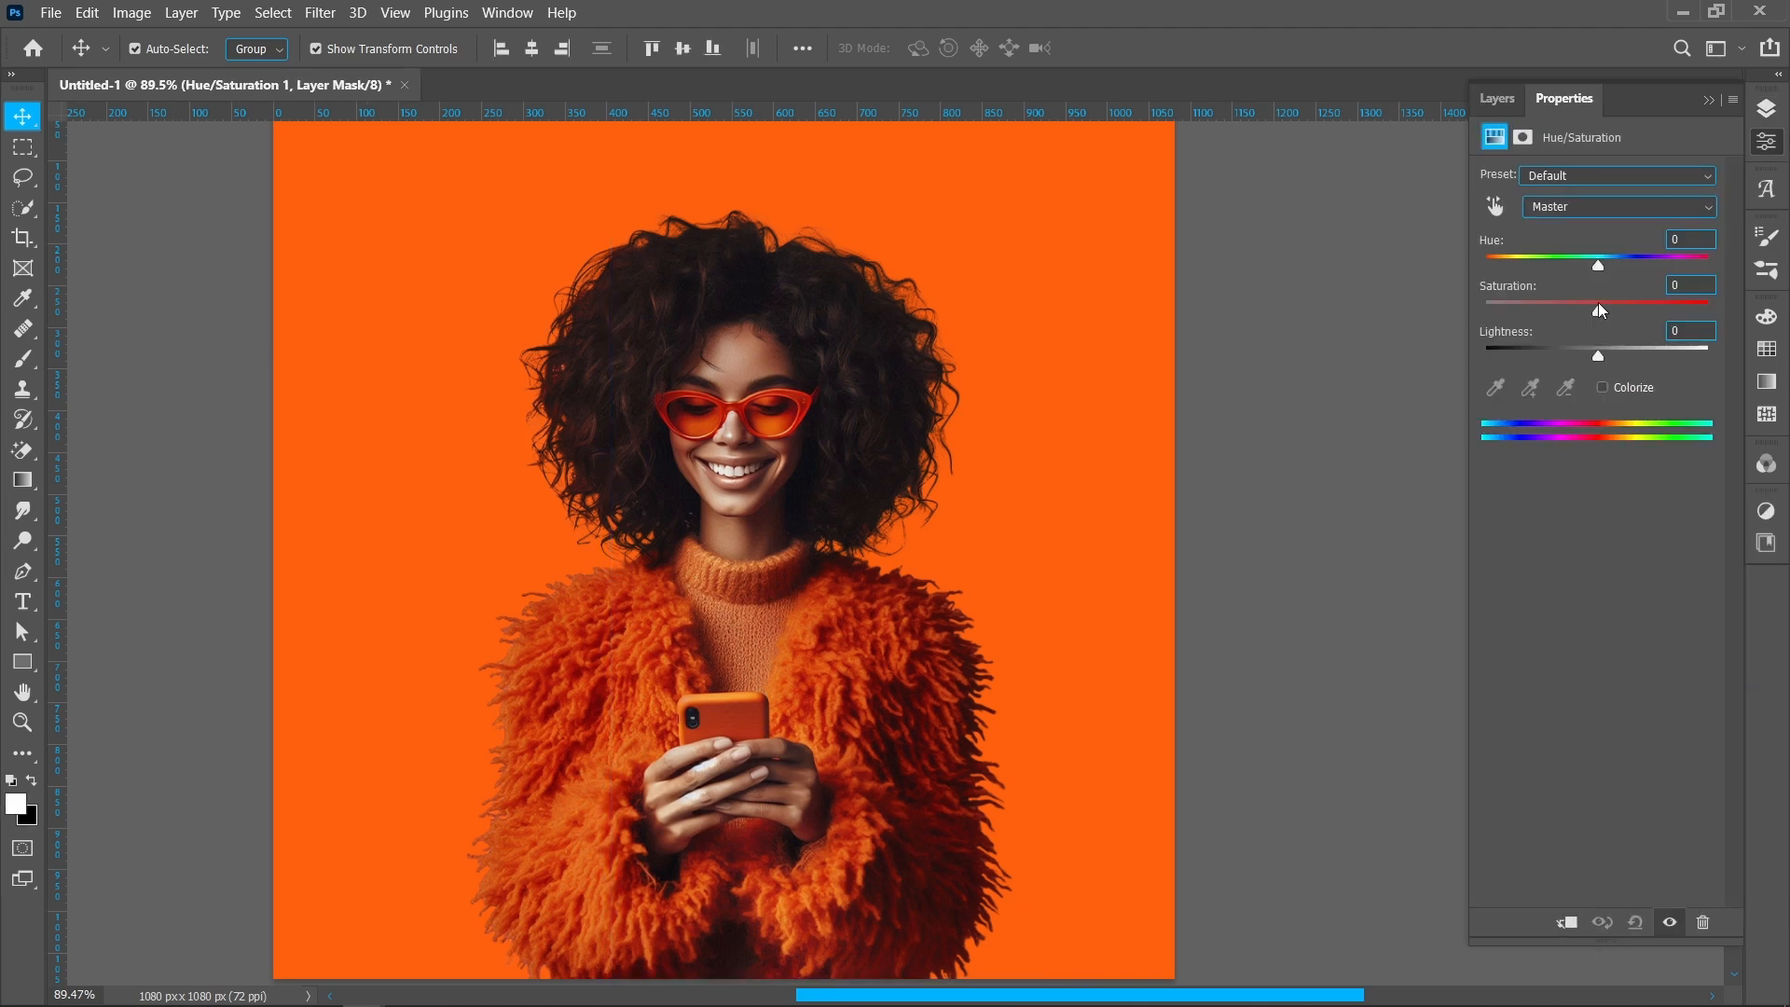
{"action": "left_click_drag", "start_coordinate": [1596, 310], "coordinate": [1636, 317]}
{"action": "left_click", "coordinate": [1705, 287]}
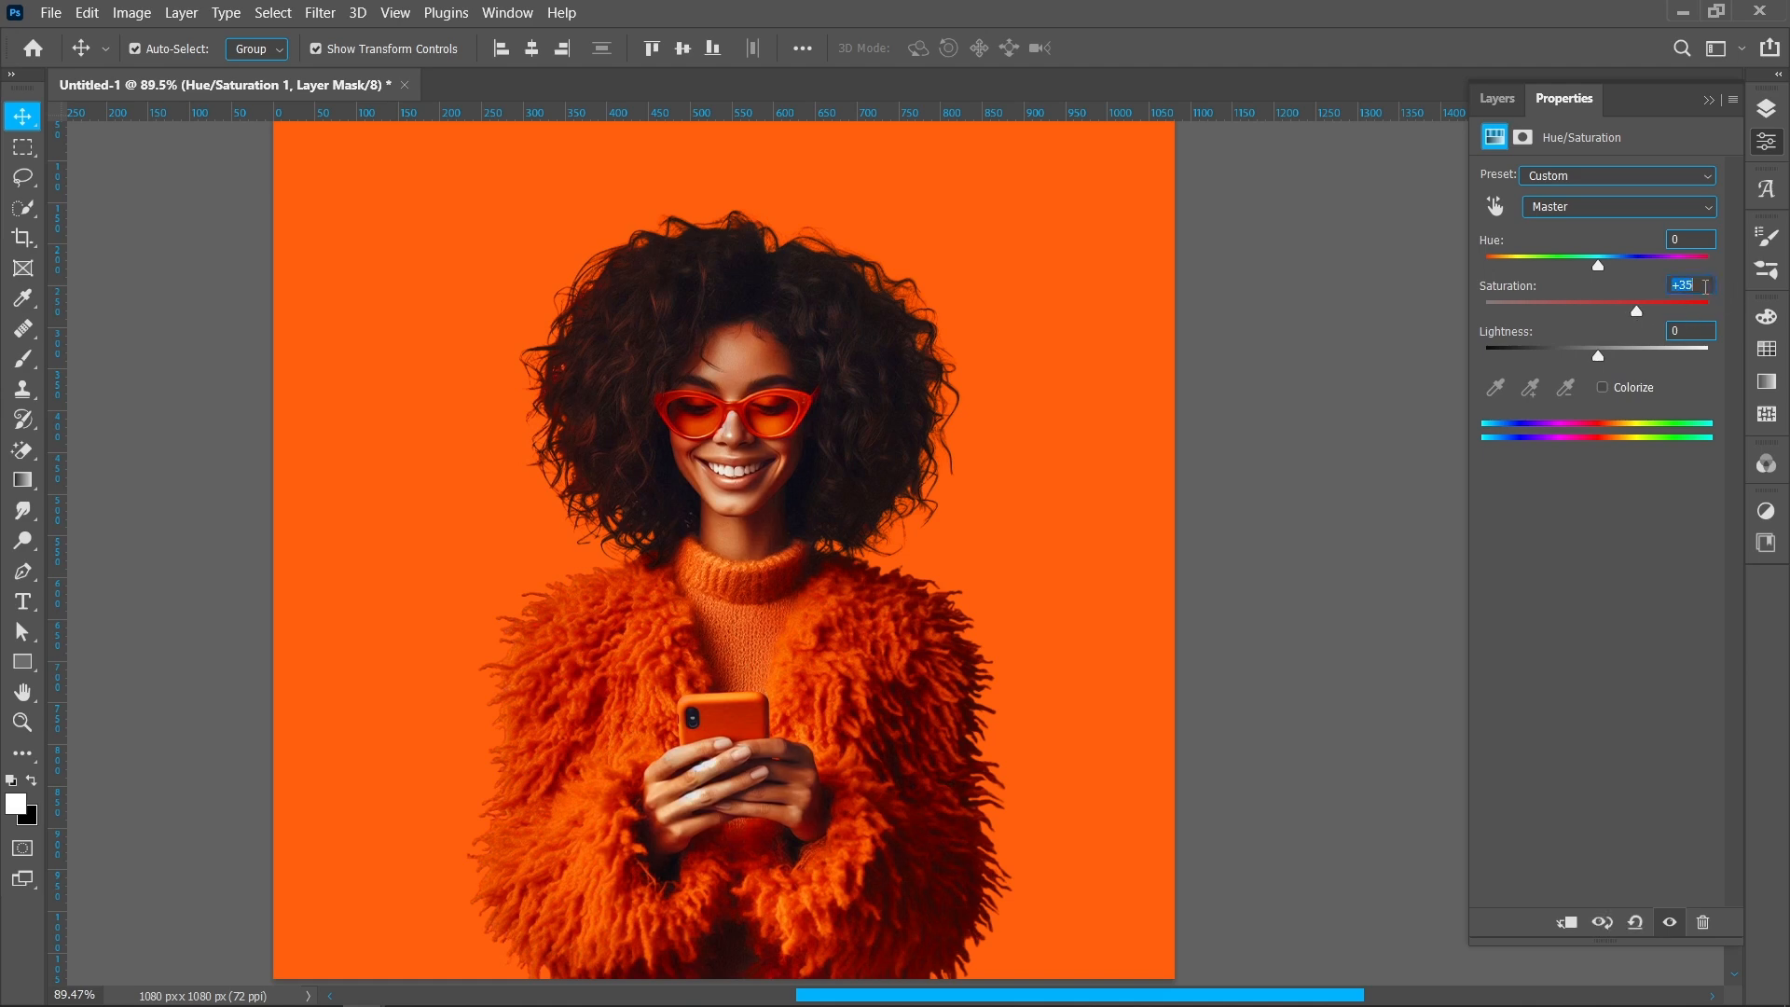
{"action": "left_click", "coordinate": [1765, 108]}
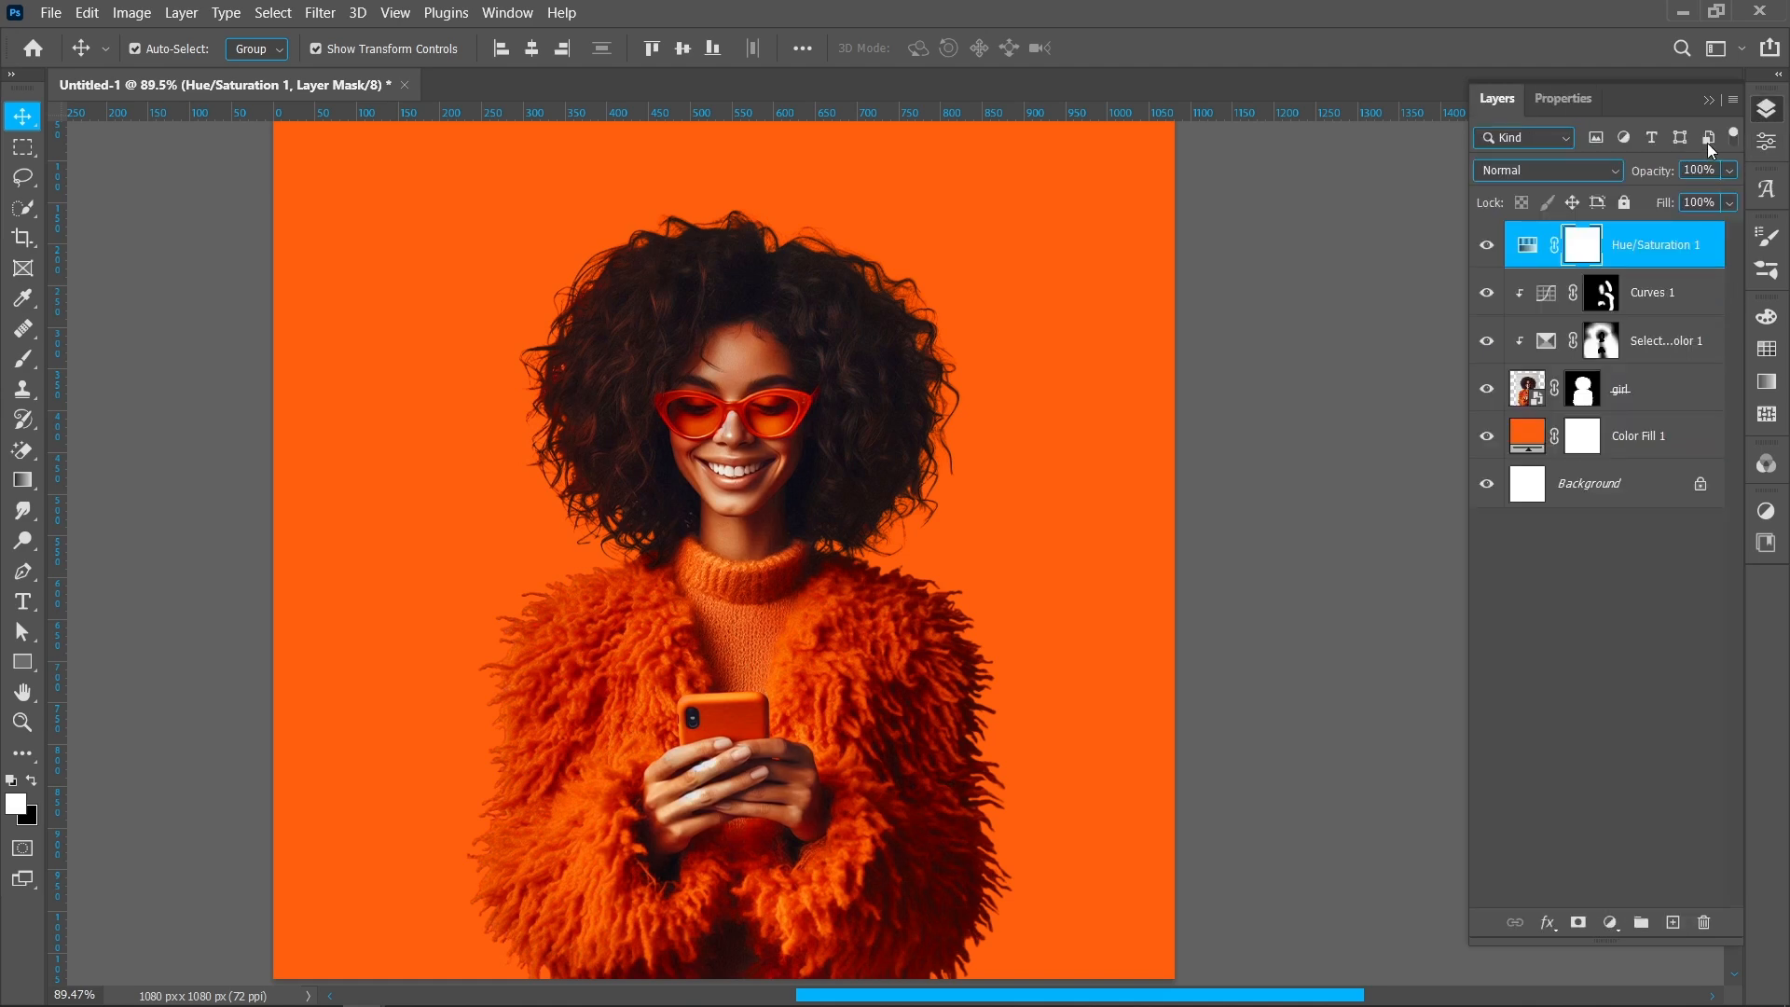
{"action": "right_click", "coordinate": [1638, 244]}
{"action": "left_click", "coordinate": [1477, 471]}
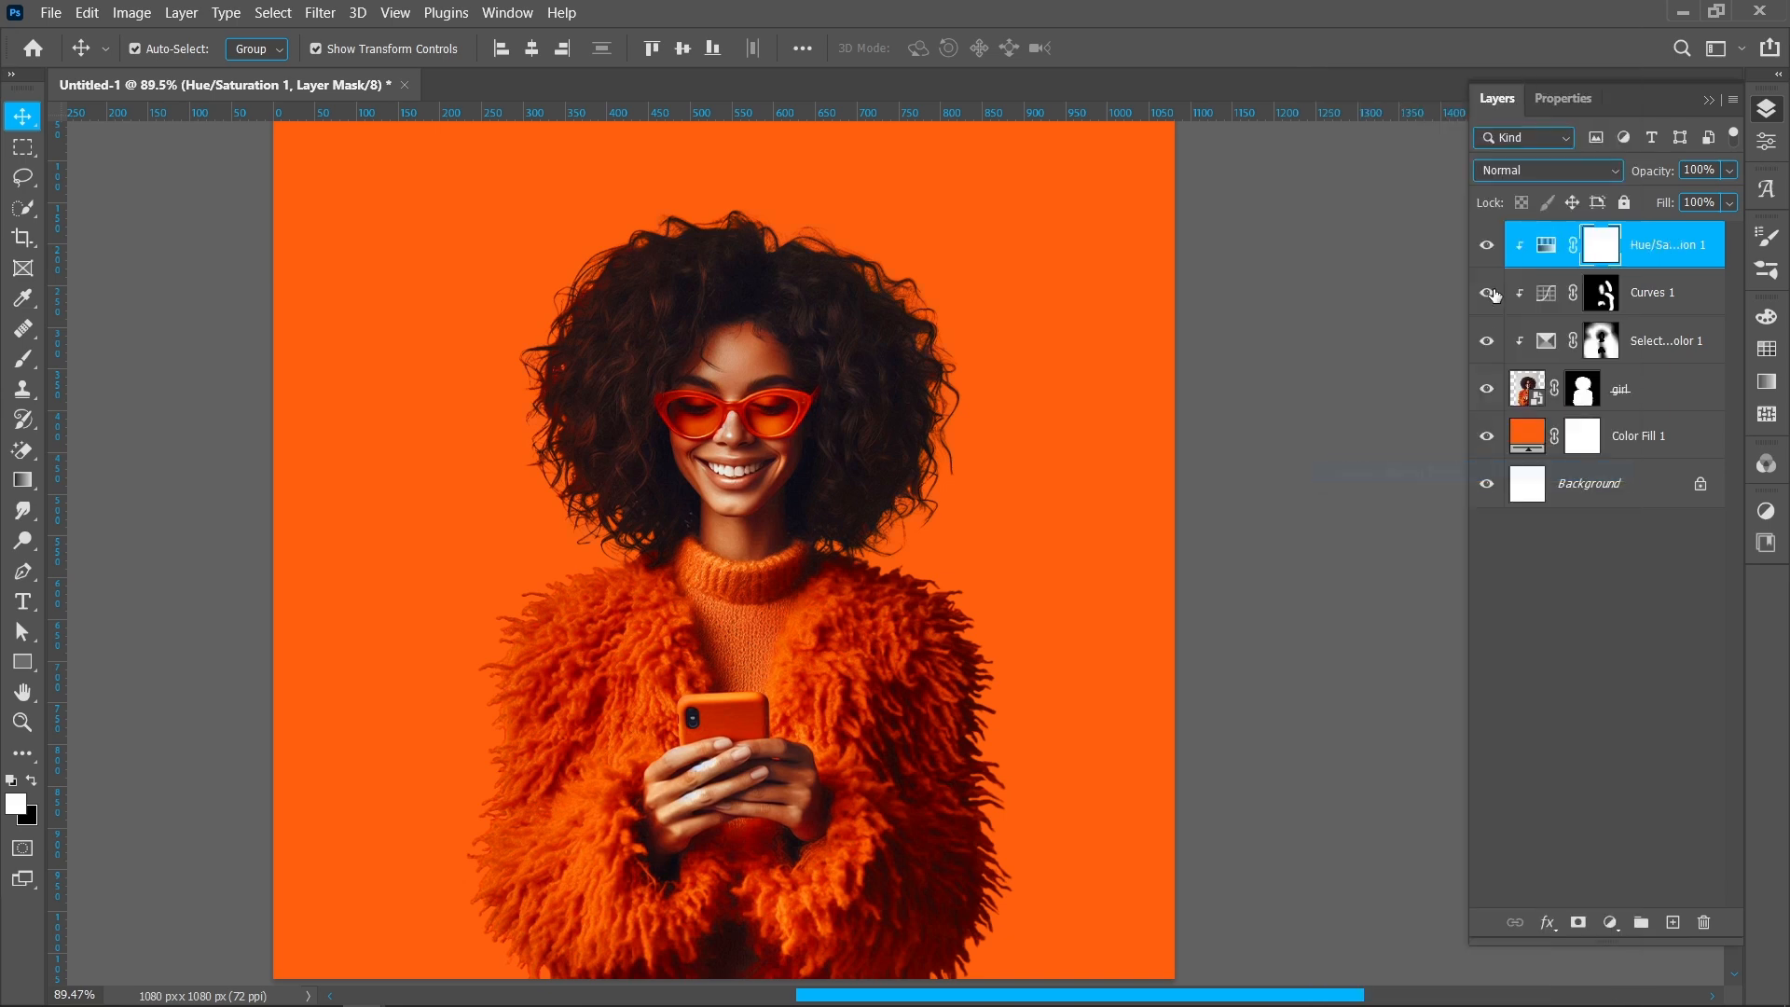
Step: Compare the portrait with and without the Hue/Saturation layer by toggling its visibility
{"action": "left_click", "coordinate": [1485, 250]}
{"action": "left_click", "coordinate": [1485, 250]}
{"action": "left_click", "coordinate": [1487, 250]}
{"action": "left_click", "coordinate": [1488, 250]}
{"action": "left_click", "coordinate": [1489, 250]}
{"action": "left_click", "coordinate": [1489, 250]}
{"action": "left_click", "coordinate": [1489, 249]}
{"action": "left_click", "coordinate": [1489, 250]}
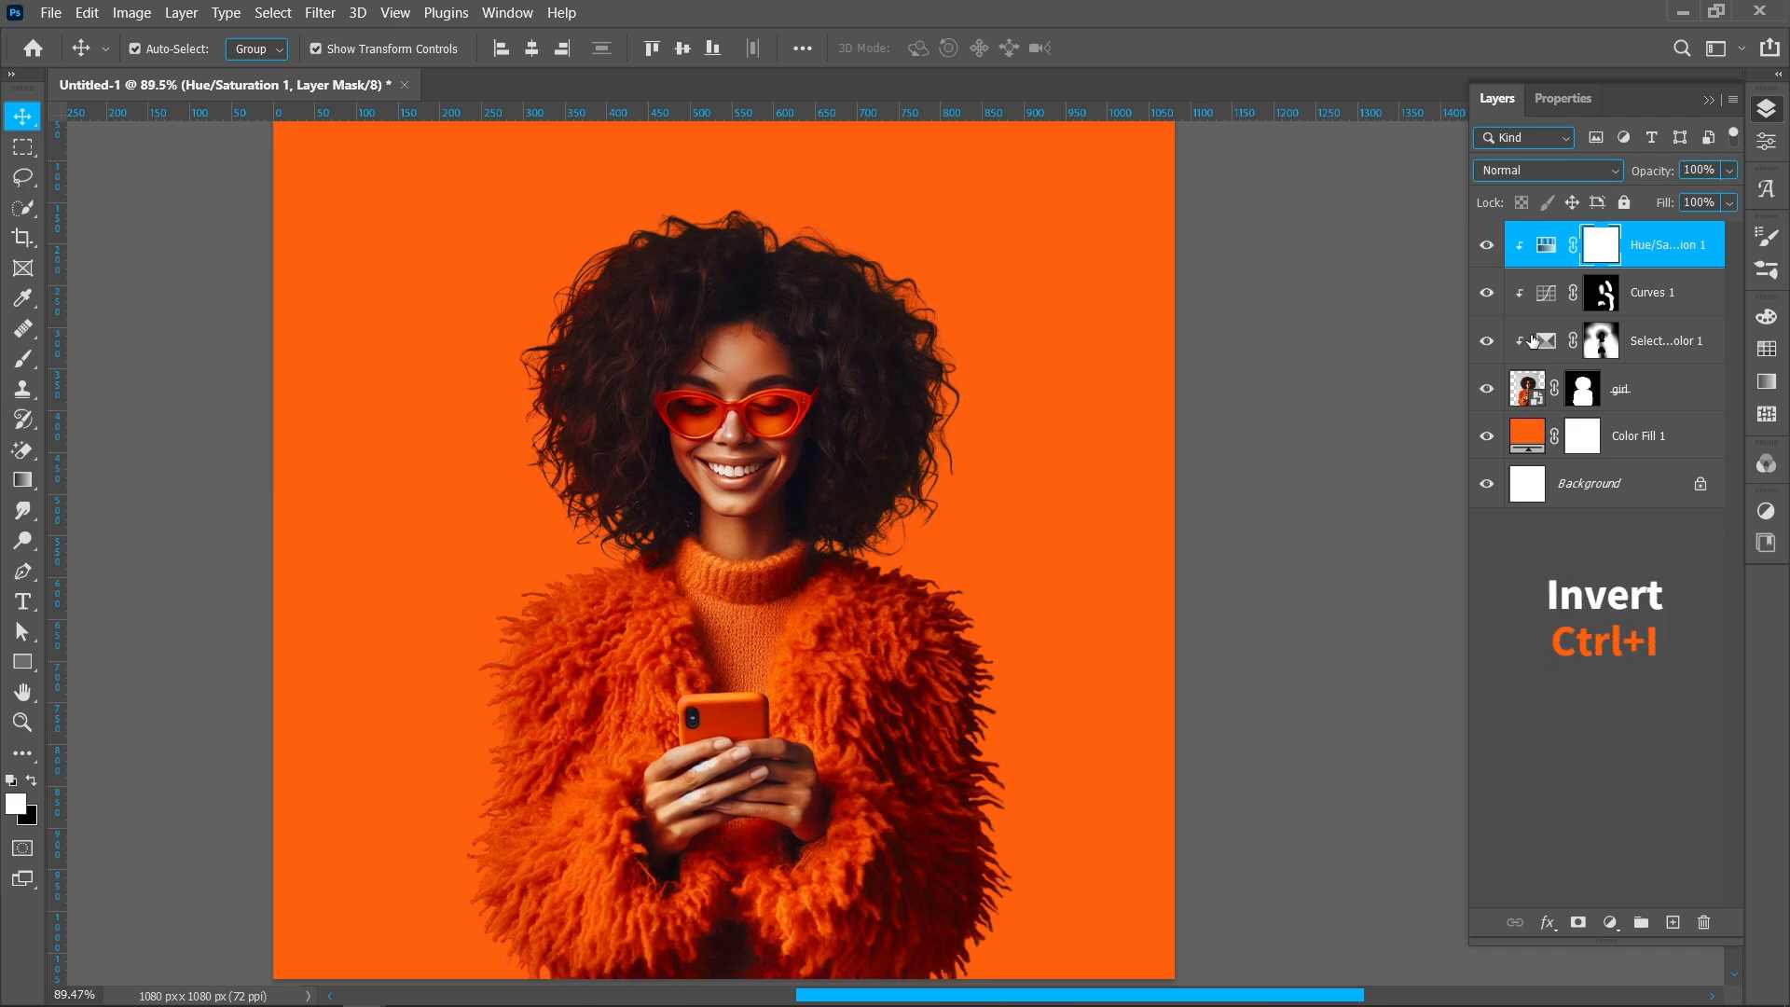
{"action": "left_click", "coordinate": [1625, 625]}
{"action": "scroll", "coordinate": [821, 604], "scroll_direction": "down", "scroll_amount": 2}
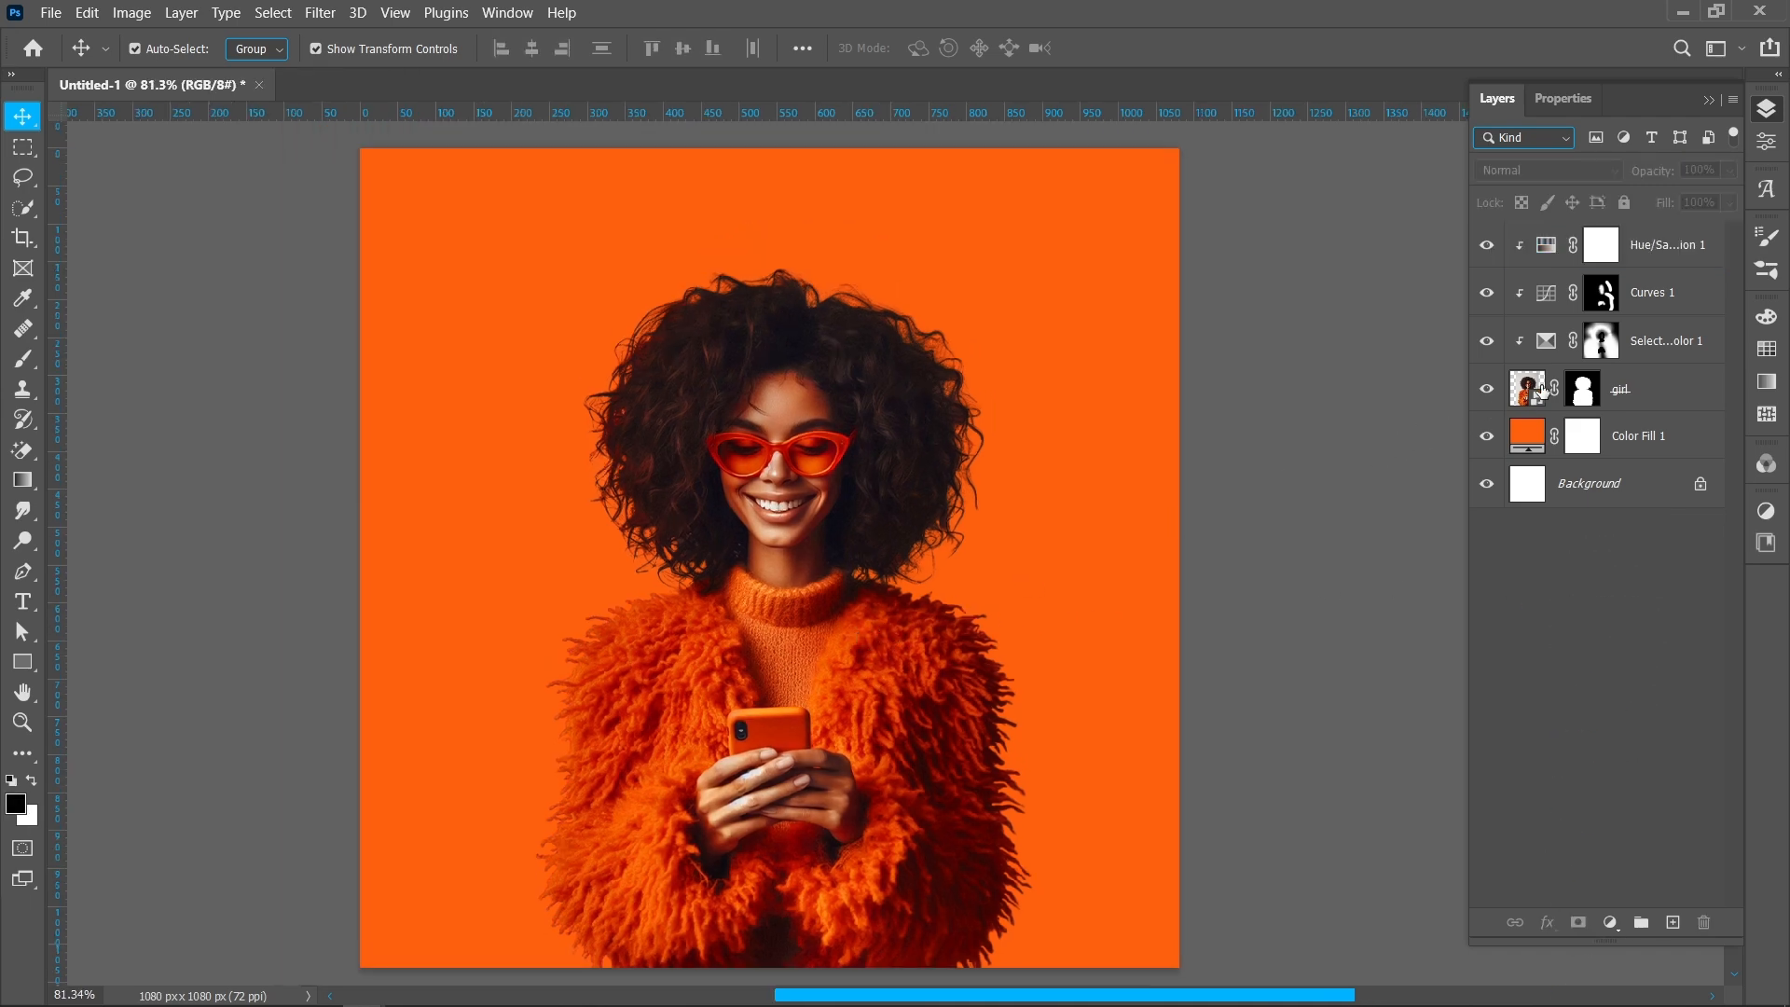
Step: Group the girl layer with its three clipped adjustment layers and name the group "girl"
{"action": "left_click", "coordinate": [1644, 401]}
{"action": "left_click", "coordinate": [1675, 253], "text": "shift"}
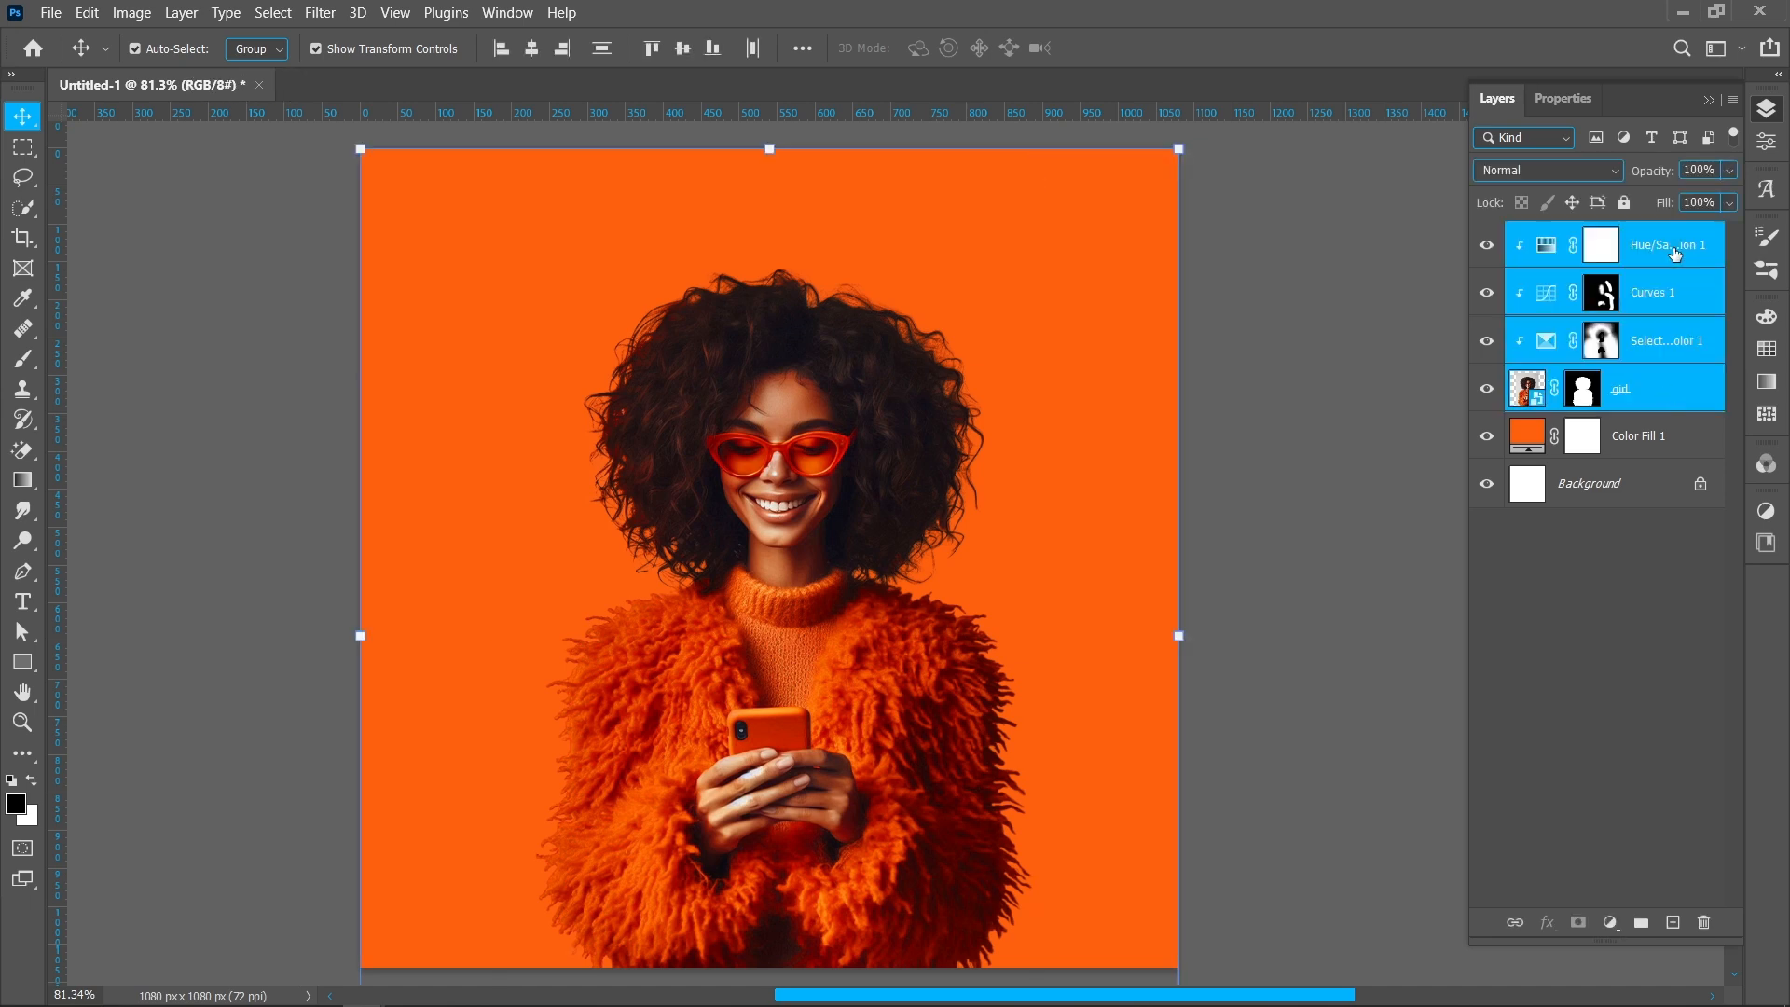
{"action": "key", "text": "ctrl+g"}
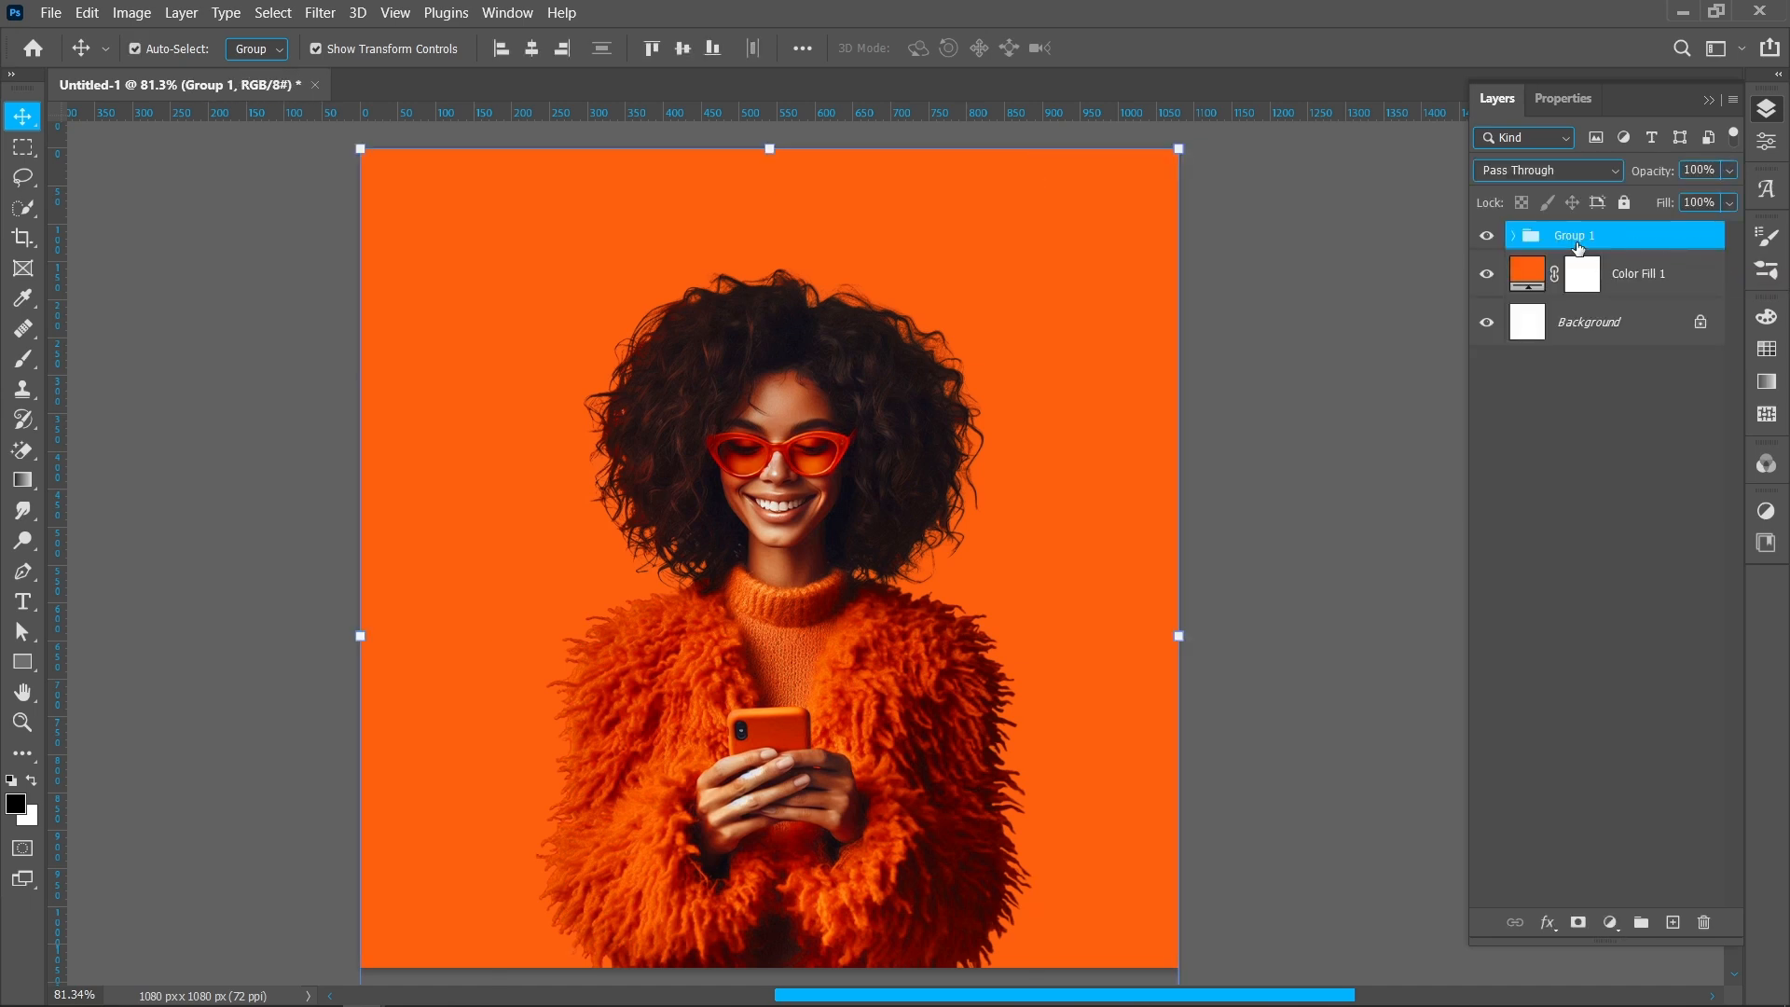
{"action": "double_click", "coordinate": [1575, 236]}
{"action": "key", "text": "BackSpace"}
{"action": "type", "text": "girl"}
{"action": "key", "text": "Return"}
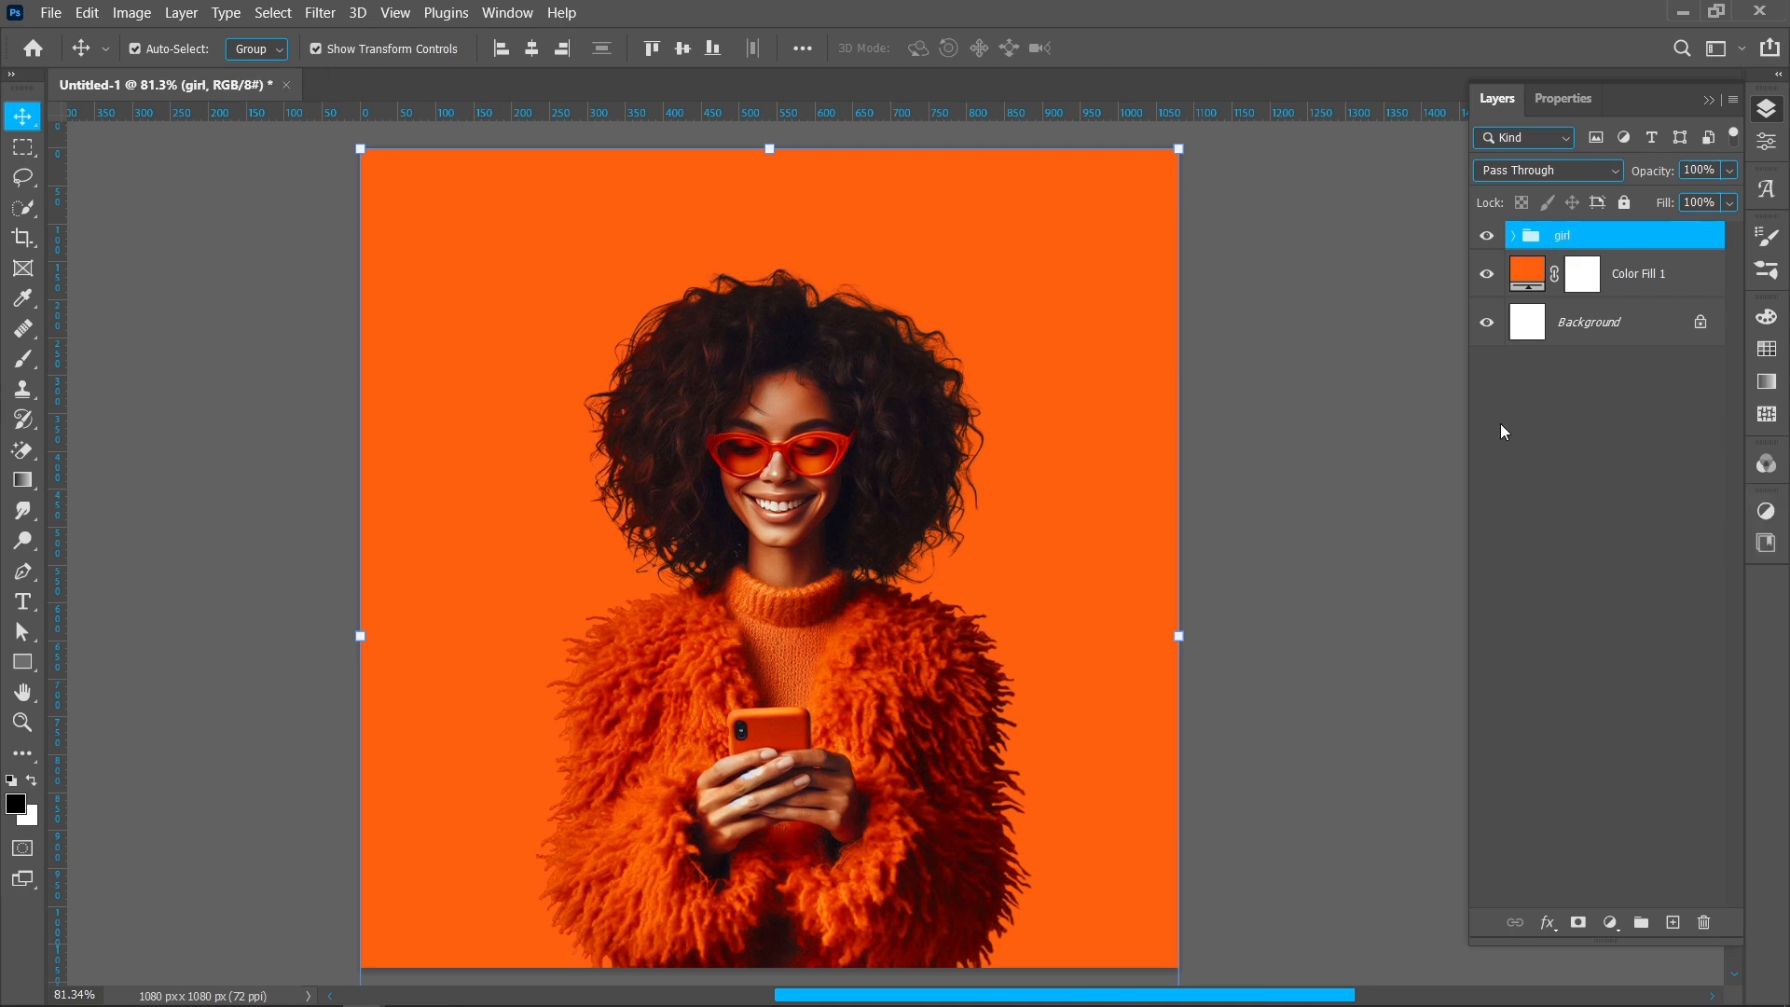
Step: Paint black on the Hue/Saturation mask over the hair with a soft 114 px brush, then collapse the girl group
{"action": "left_click", "coordinate": [1512, 236]}
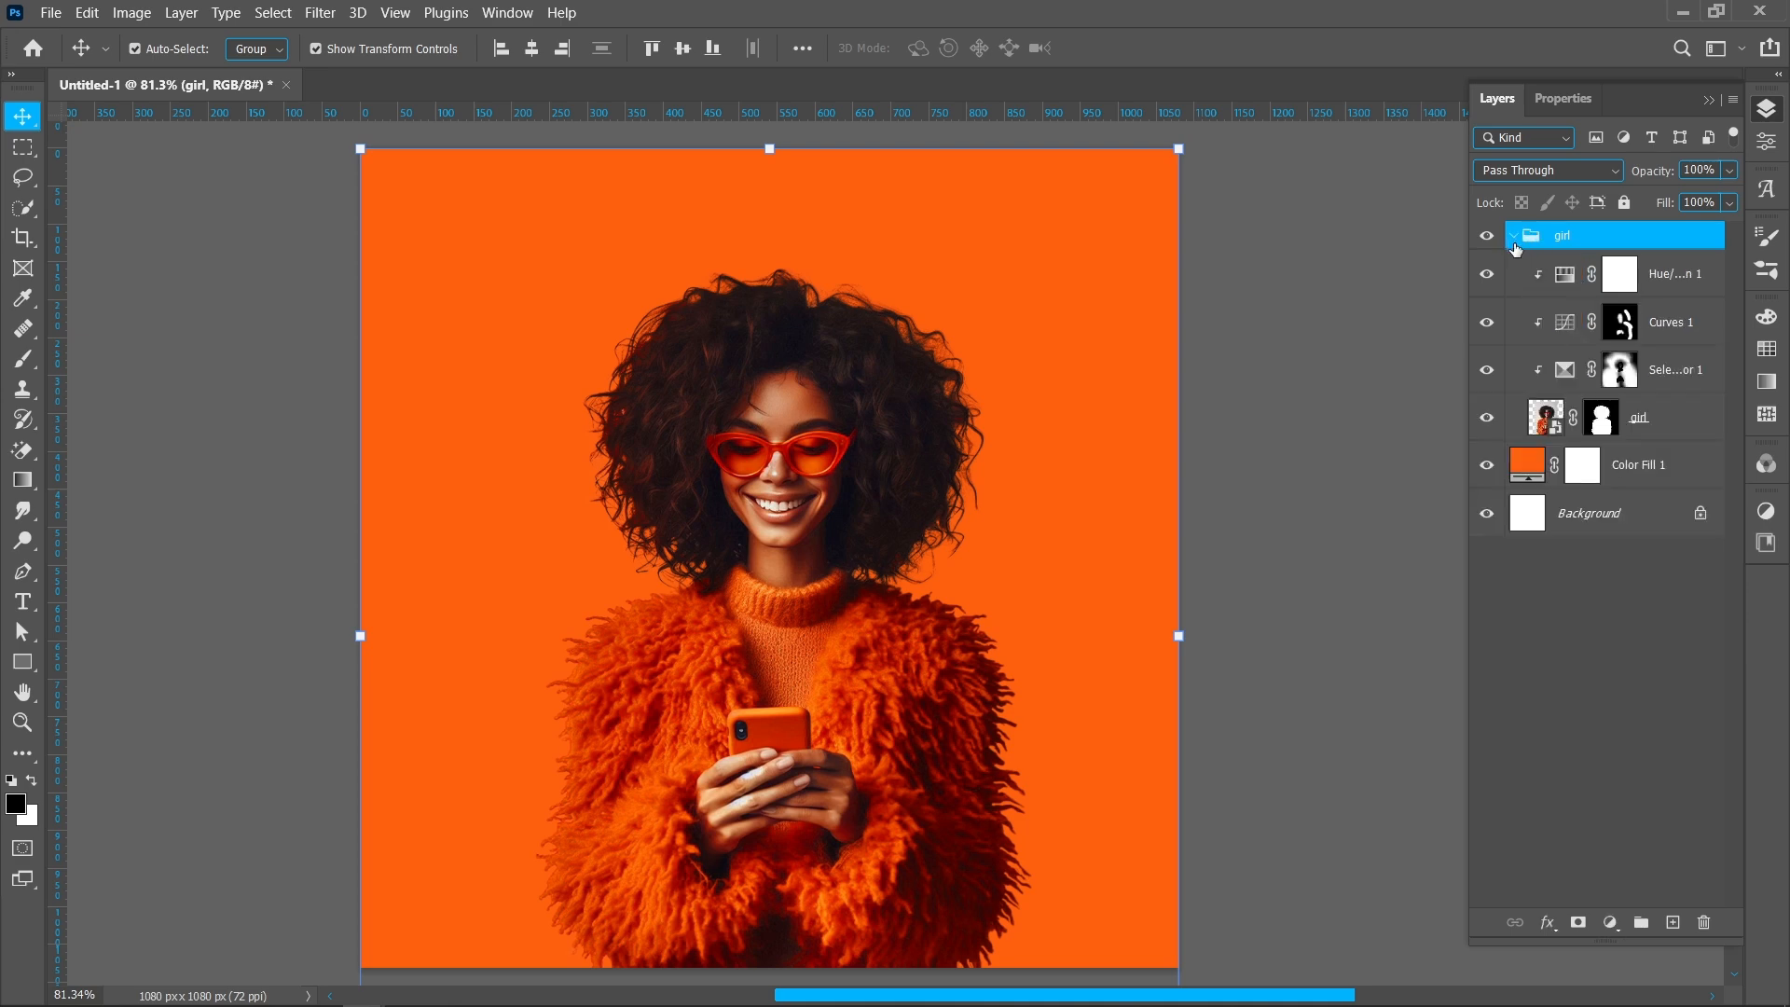
{"action": "left_click", "coordinate": [1631, 277]}
{"action": "left_click", "coordinate": [22, 358]}
{"action": "key", "text": "x"}
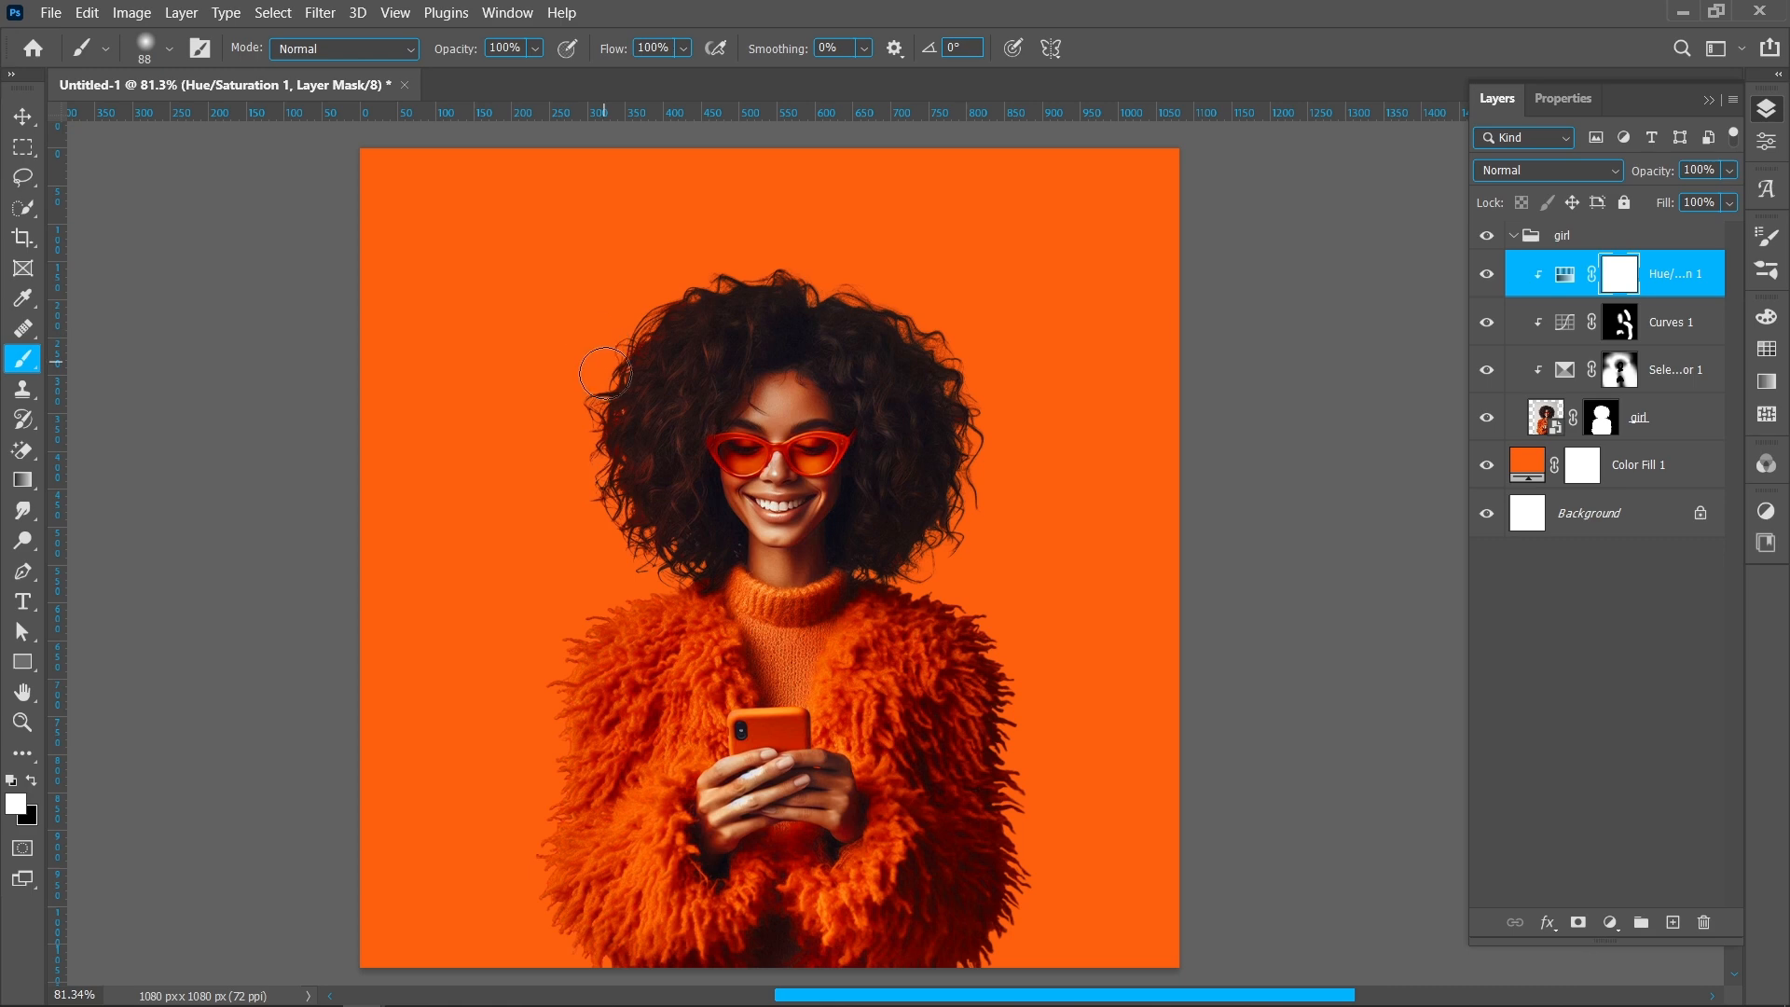
{"action": "right_click", "coordinate": [596, 399], "text": "alt"}
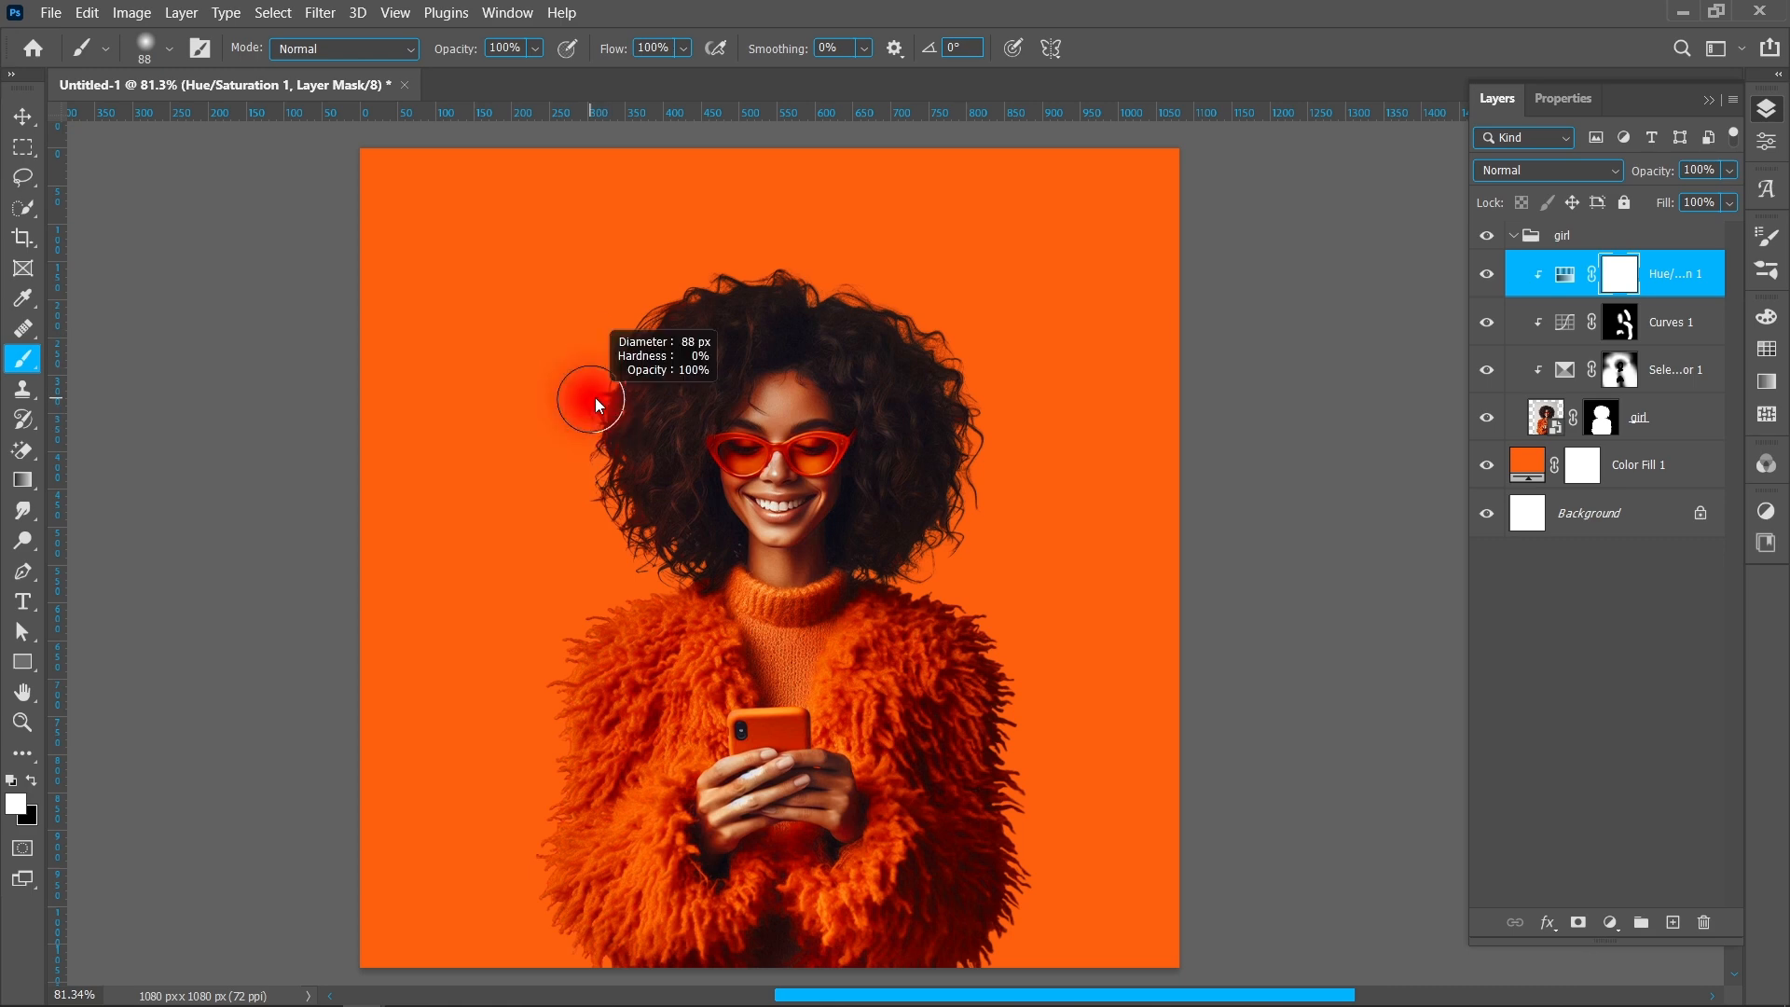
{"action": "key", "text": "x"}
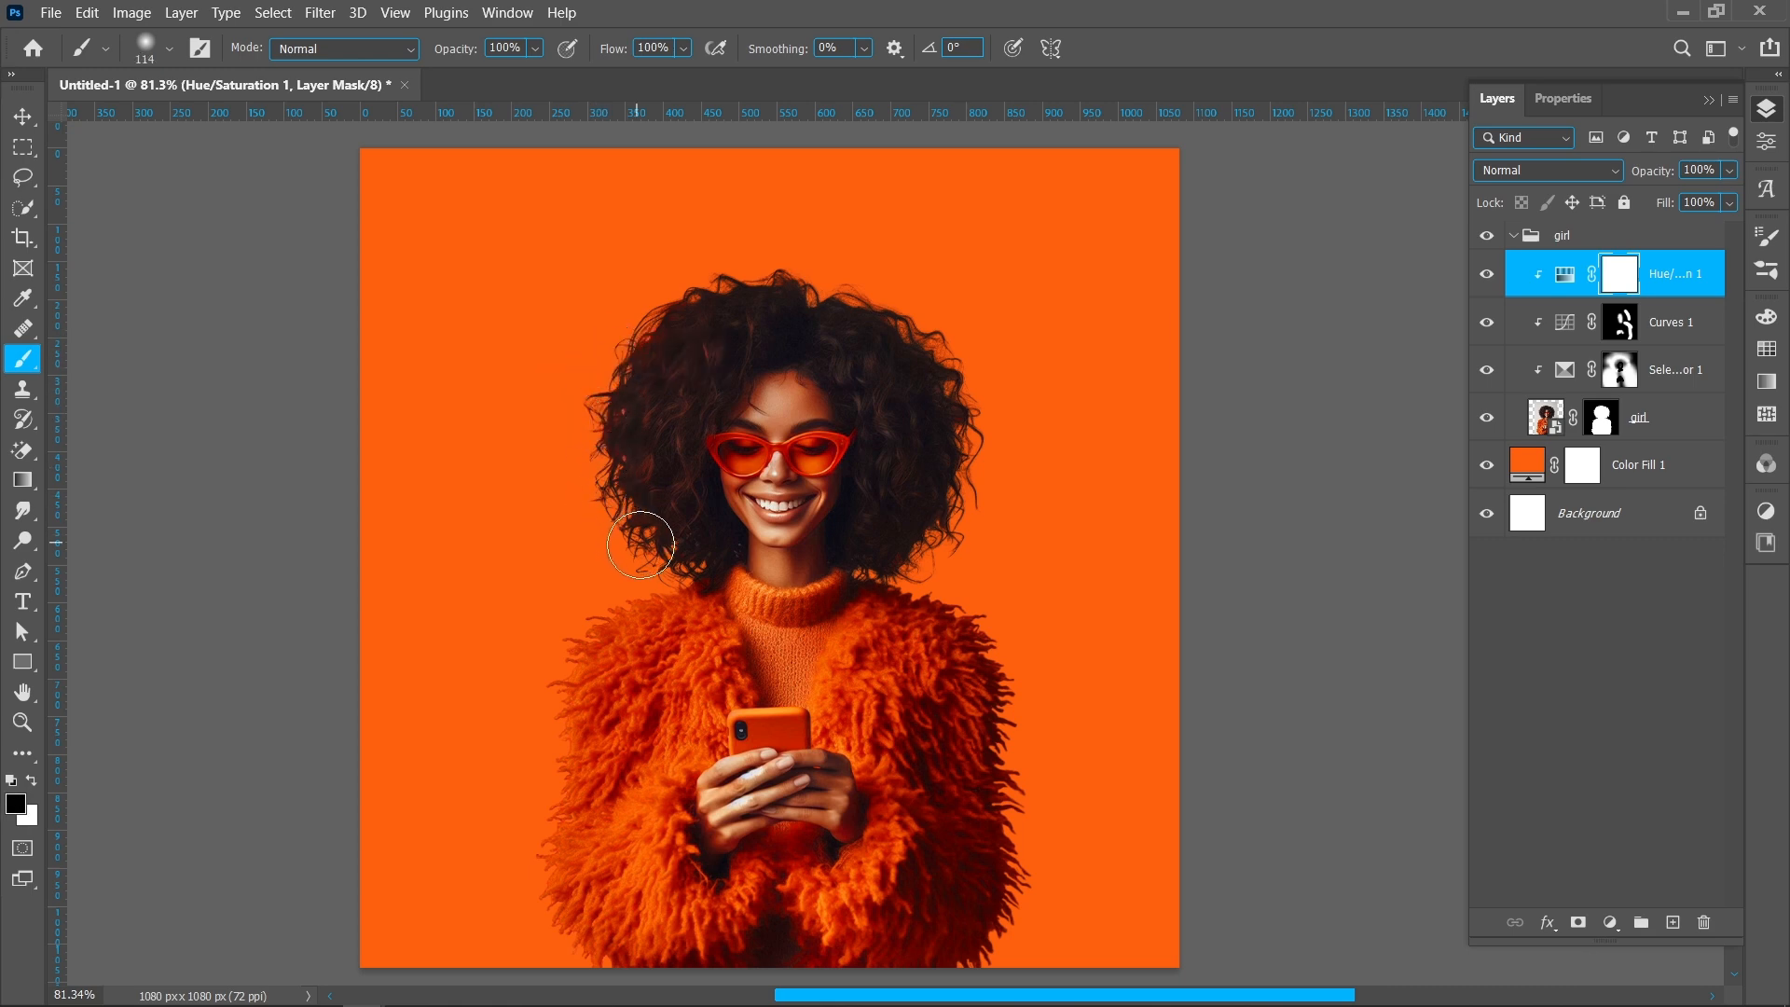
{"action": "mouse_move", "coordinate": [640, 545]}
{"action": "left_mouse_down"}
{"action": "mouse_move", "coordinate": [590, 379]}
{"action": "mouse_move", "coordinate": [697, 271]}
{"action": "mouse_move", "coordinate": [828, 257]}
{"action": "mouse_move", "coordinate": [898, 275]}
{"action": "mouse_move", "coordinate": [872, 278]}
{"action": "mouse_move", "coordinate": [962, 398]}
{"action": "mouse_move", "coordinate": [909, 546]}
{"action": "left_mouse_up"}
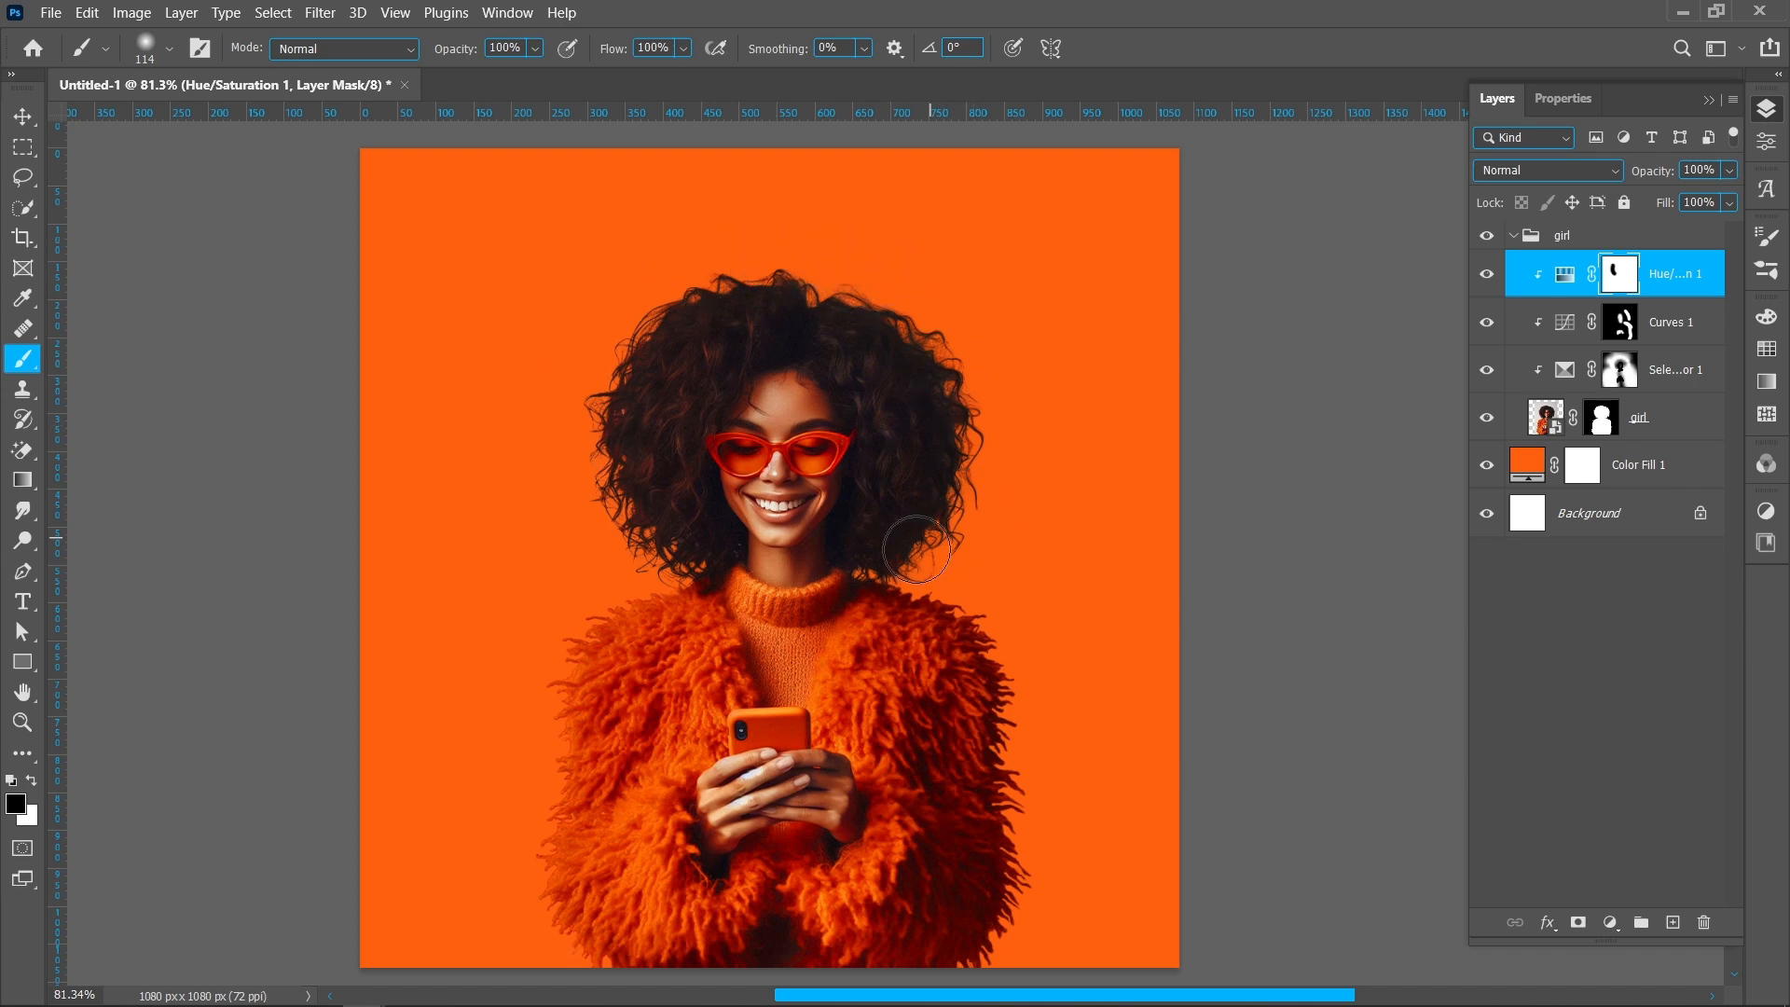
{"action": "left_click", "coordinate": [1505, 241]}
{"action": "left_click", "coordinate": [1514, 239]}
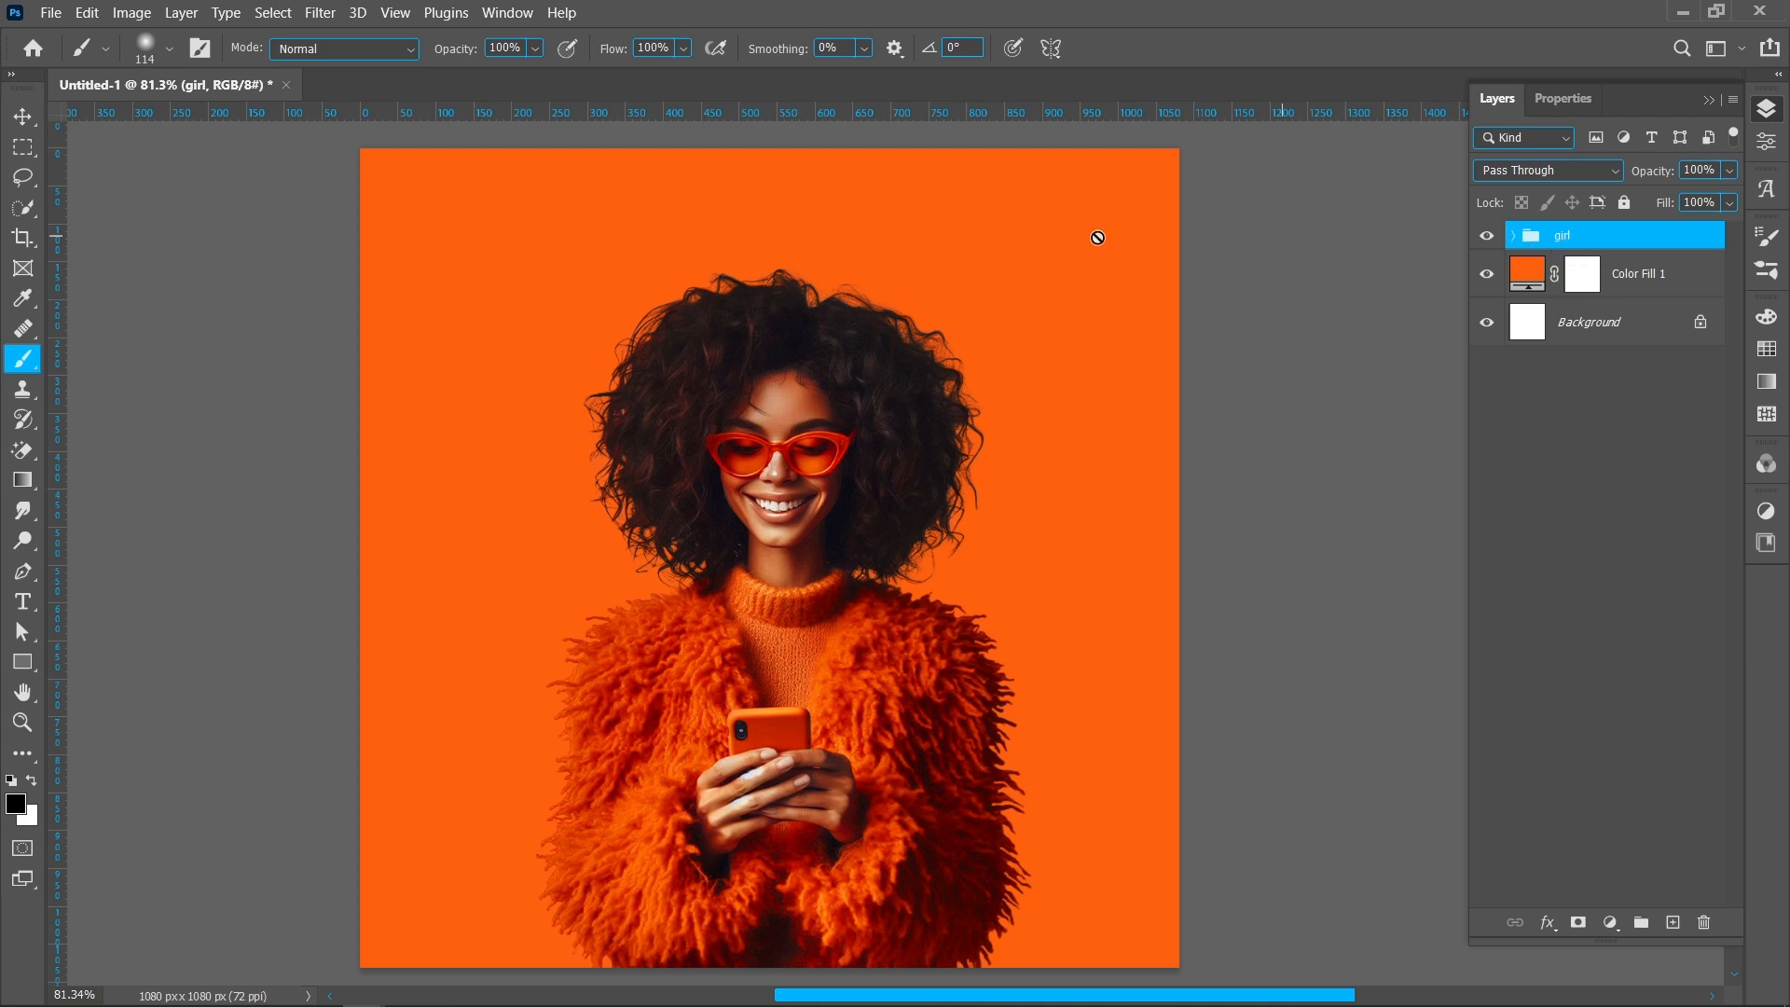
Step: Draw an unfilled rectangle with a 2 px white stroke around the woman, about 714 by 823 px
{"action": "left_click", "coordinate": [22, 668]}
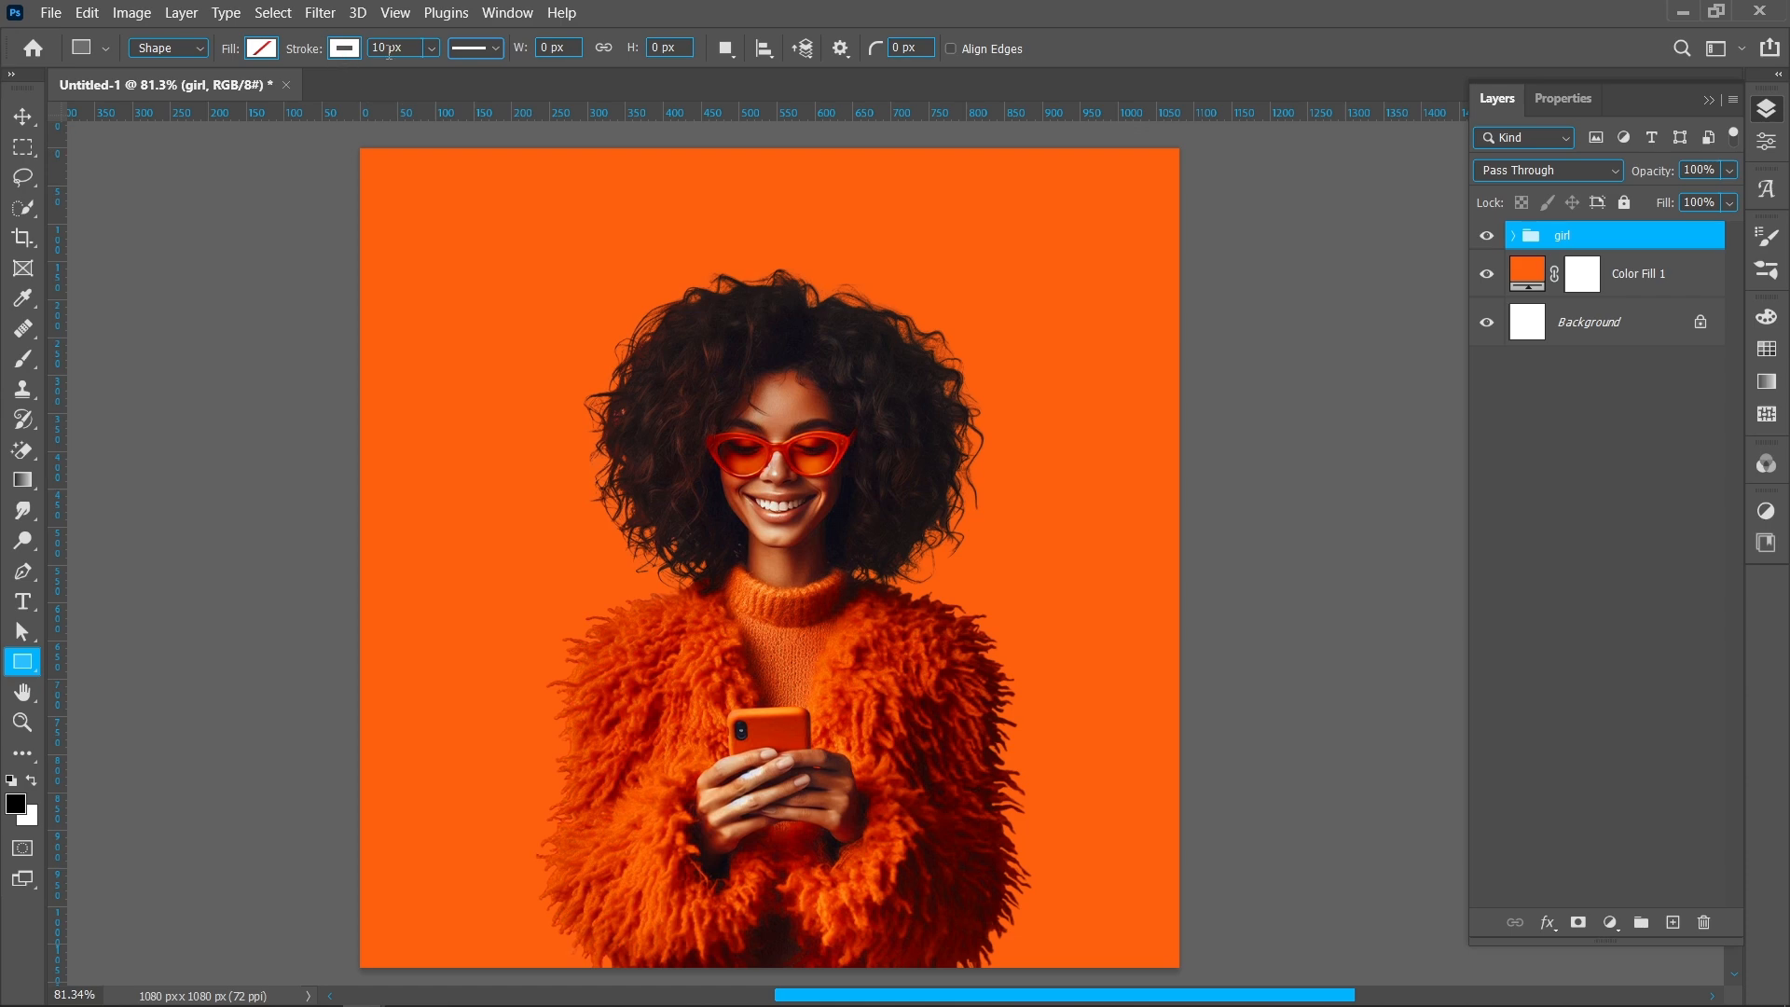
{"action": "left_click_drag", "start_coordinate": [389, 53], "coordinate": [371, 56]}
{"action": "type", "text": "2"}
{"action": "key", "text": "Return"}
{"action": "left_click_drag", "start_coordinate": [510, 242], "coordinate": [1051, 865]}
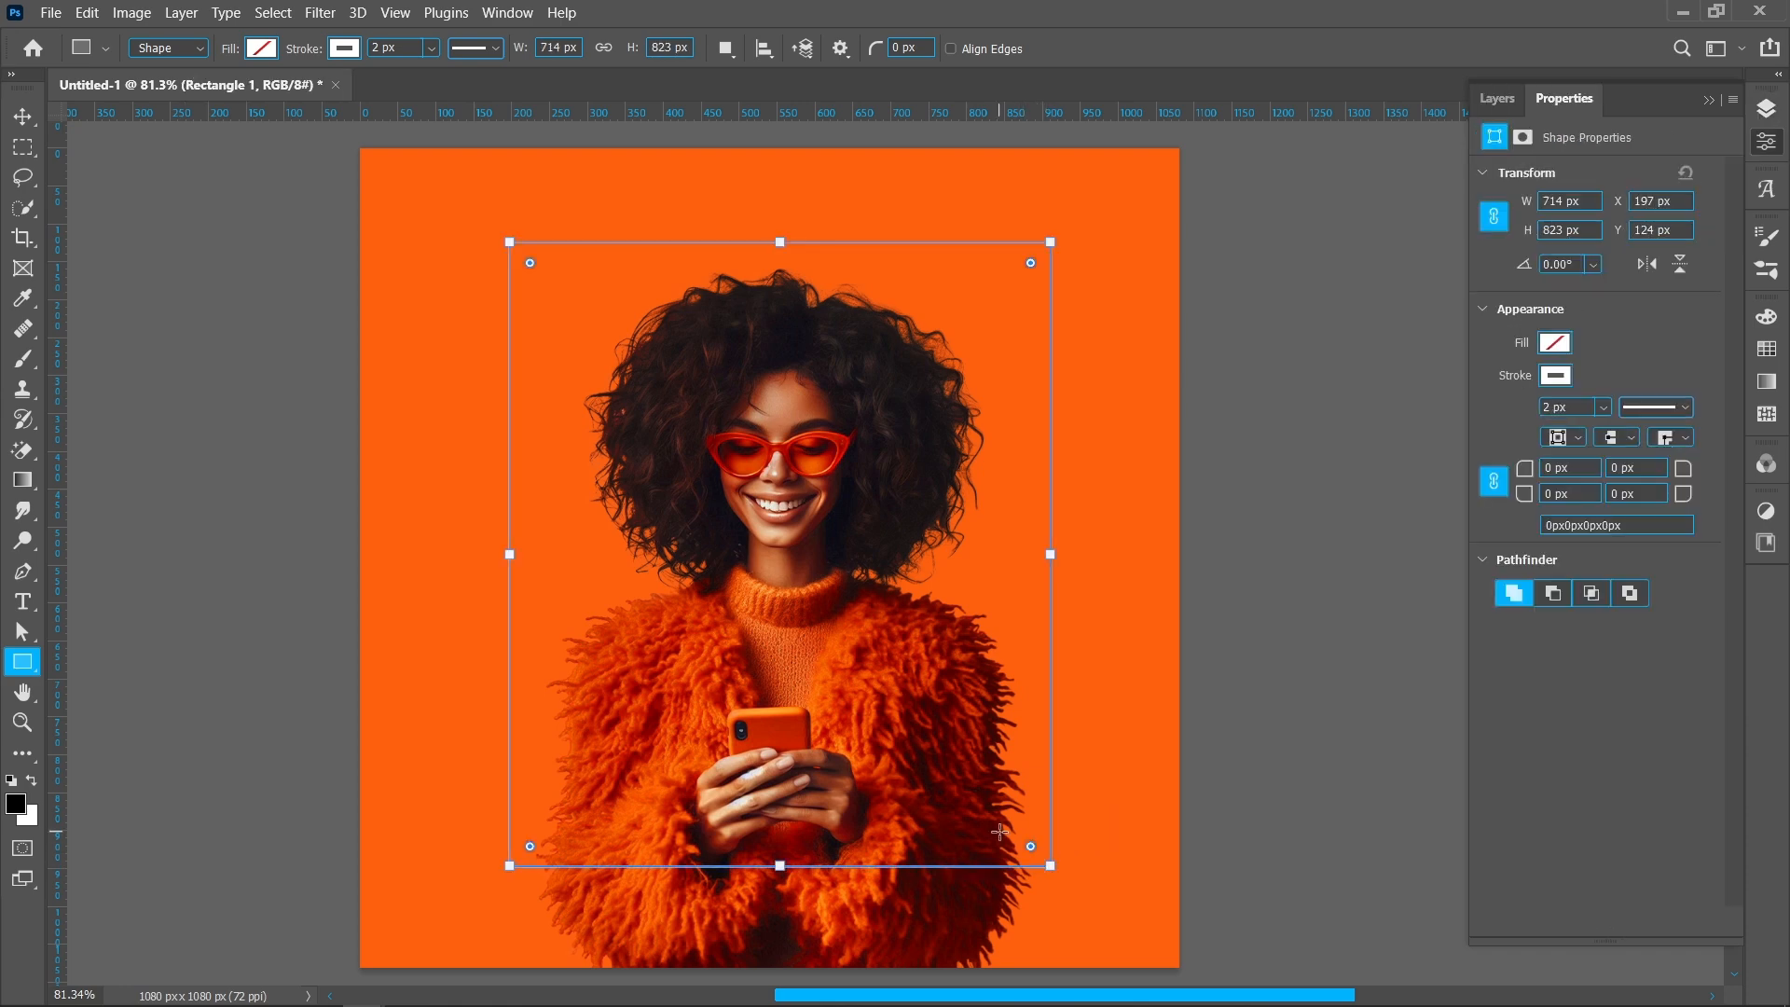
Step: Round the rectangle's corners to about 79 px and center it horizontally on the canvas
{"action": "left_click_drag", "start_coordinate": [530, 262], "coordinate": [571, 302]}
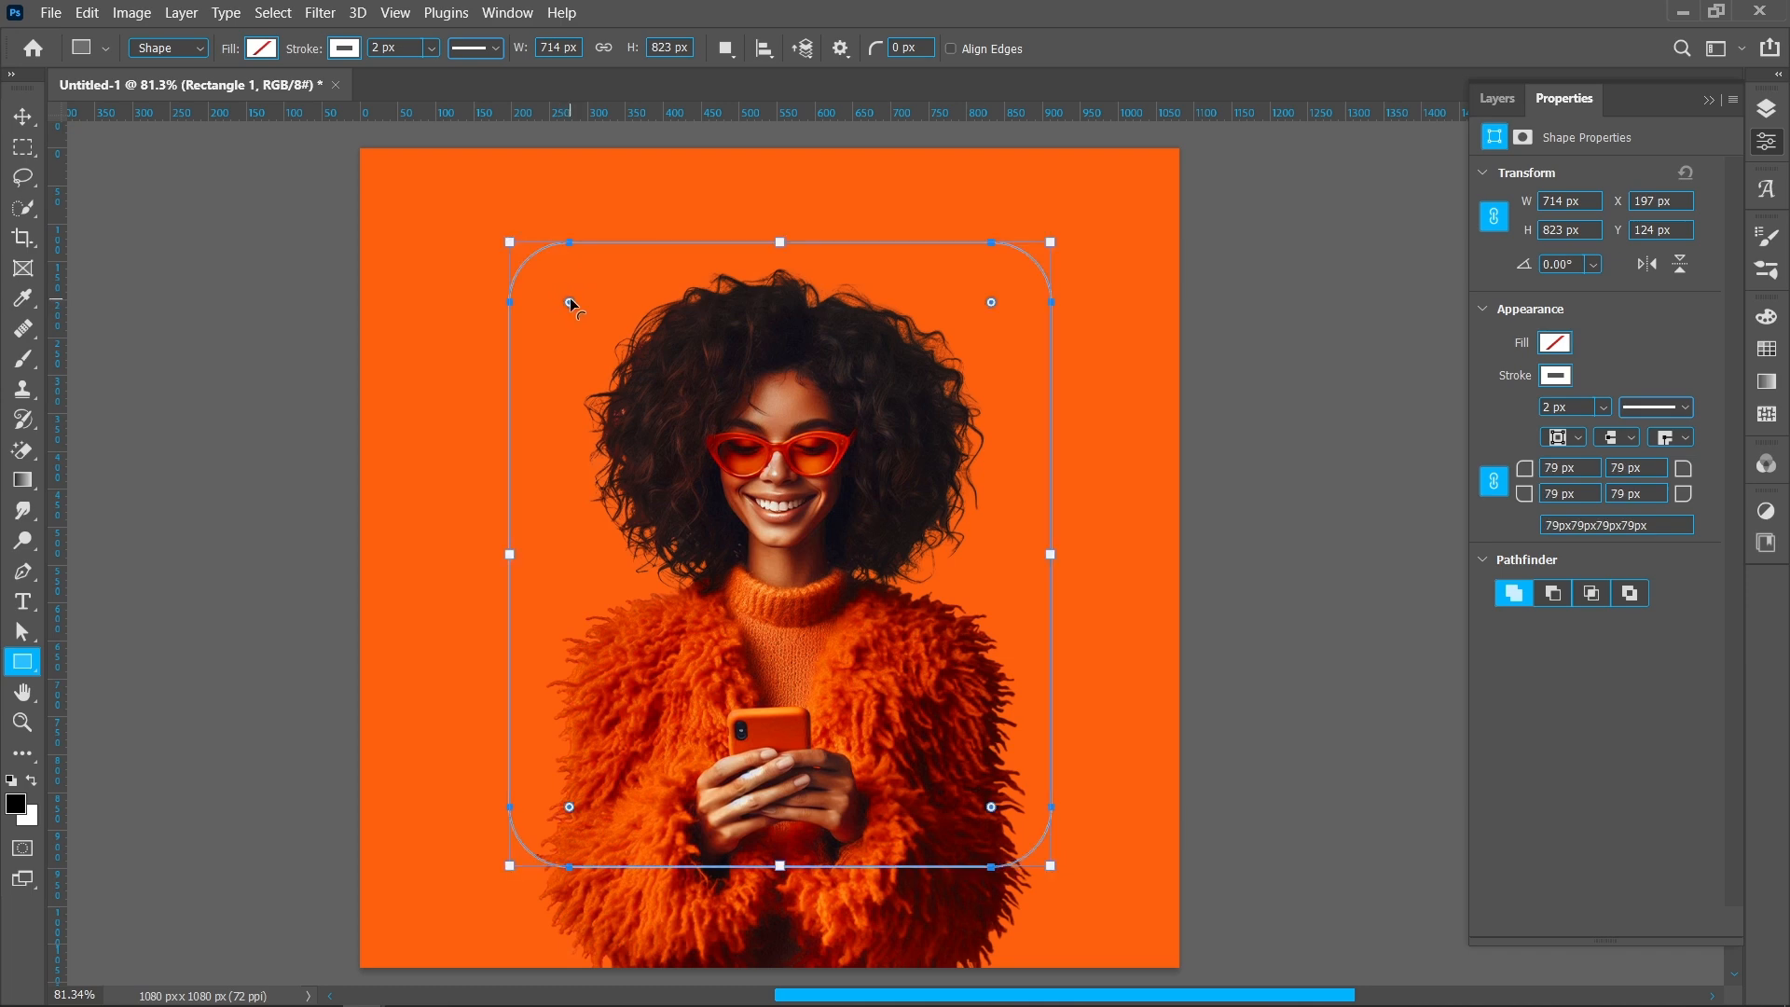
{"action": "left_click", "coordinate": [22, 115]}
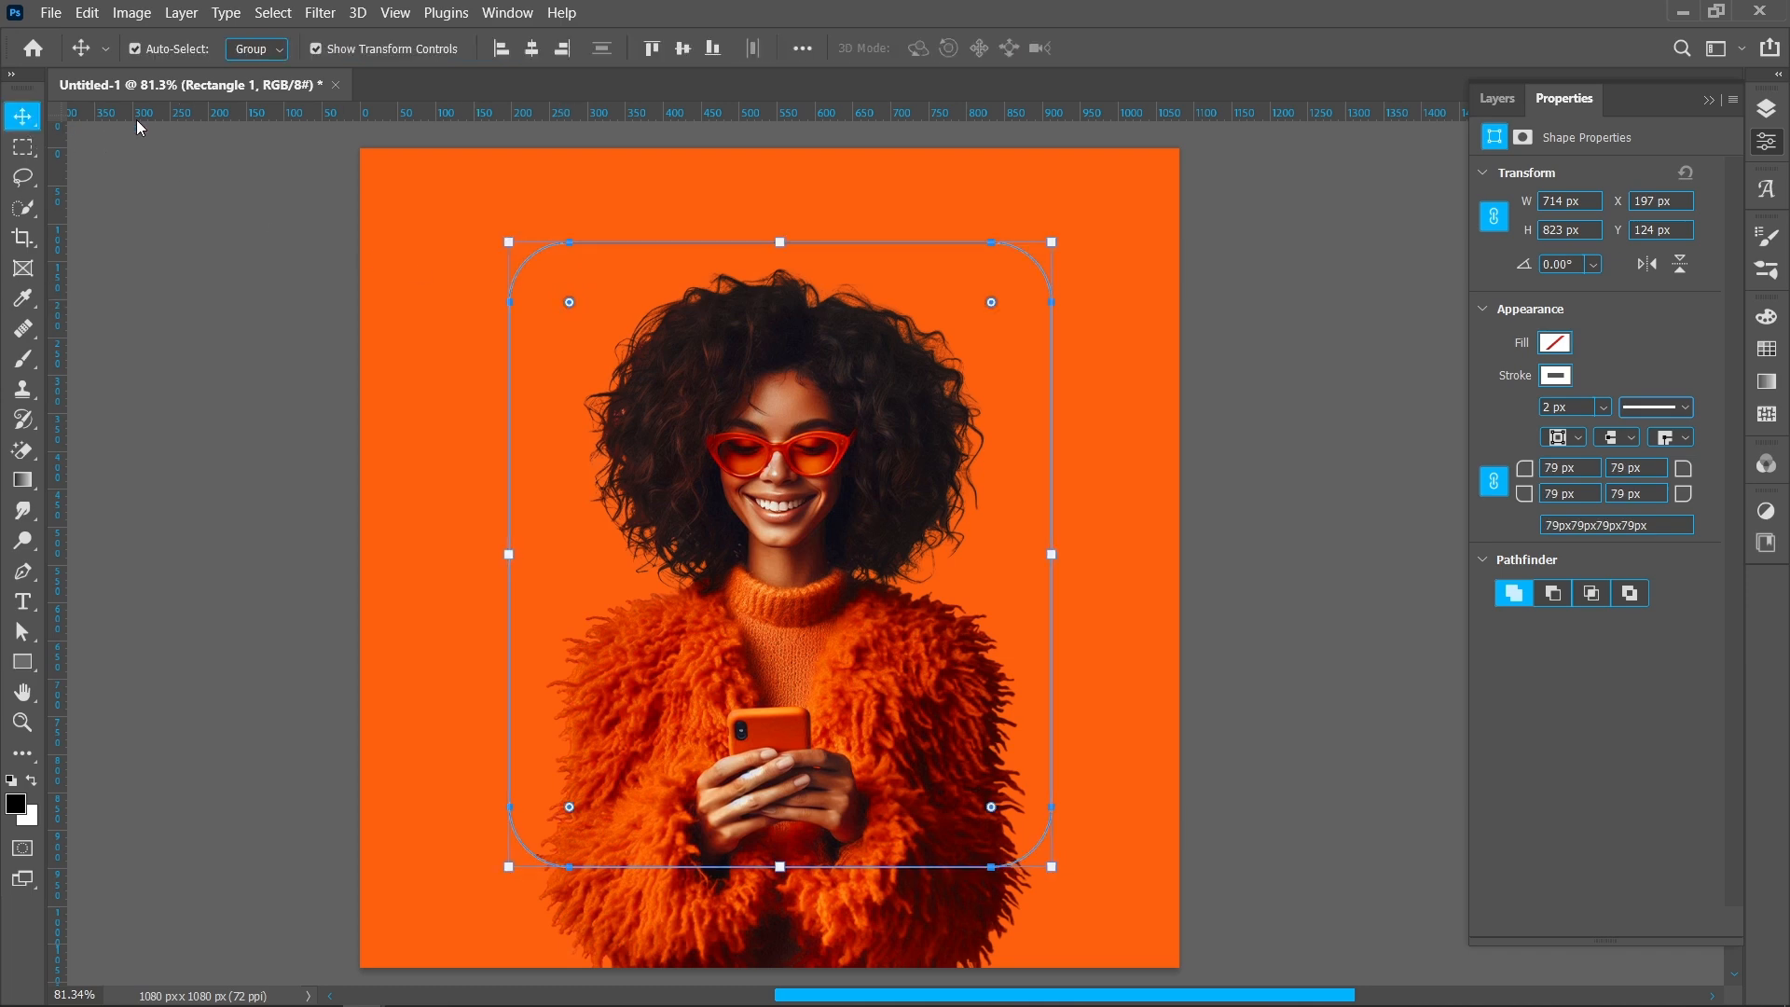
{"action": "left_click", "coordinate": [531, 49]}
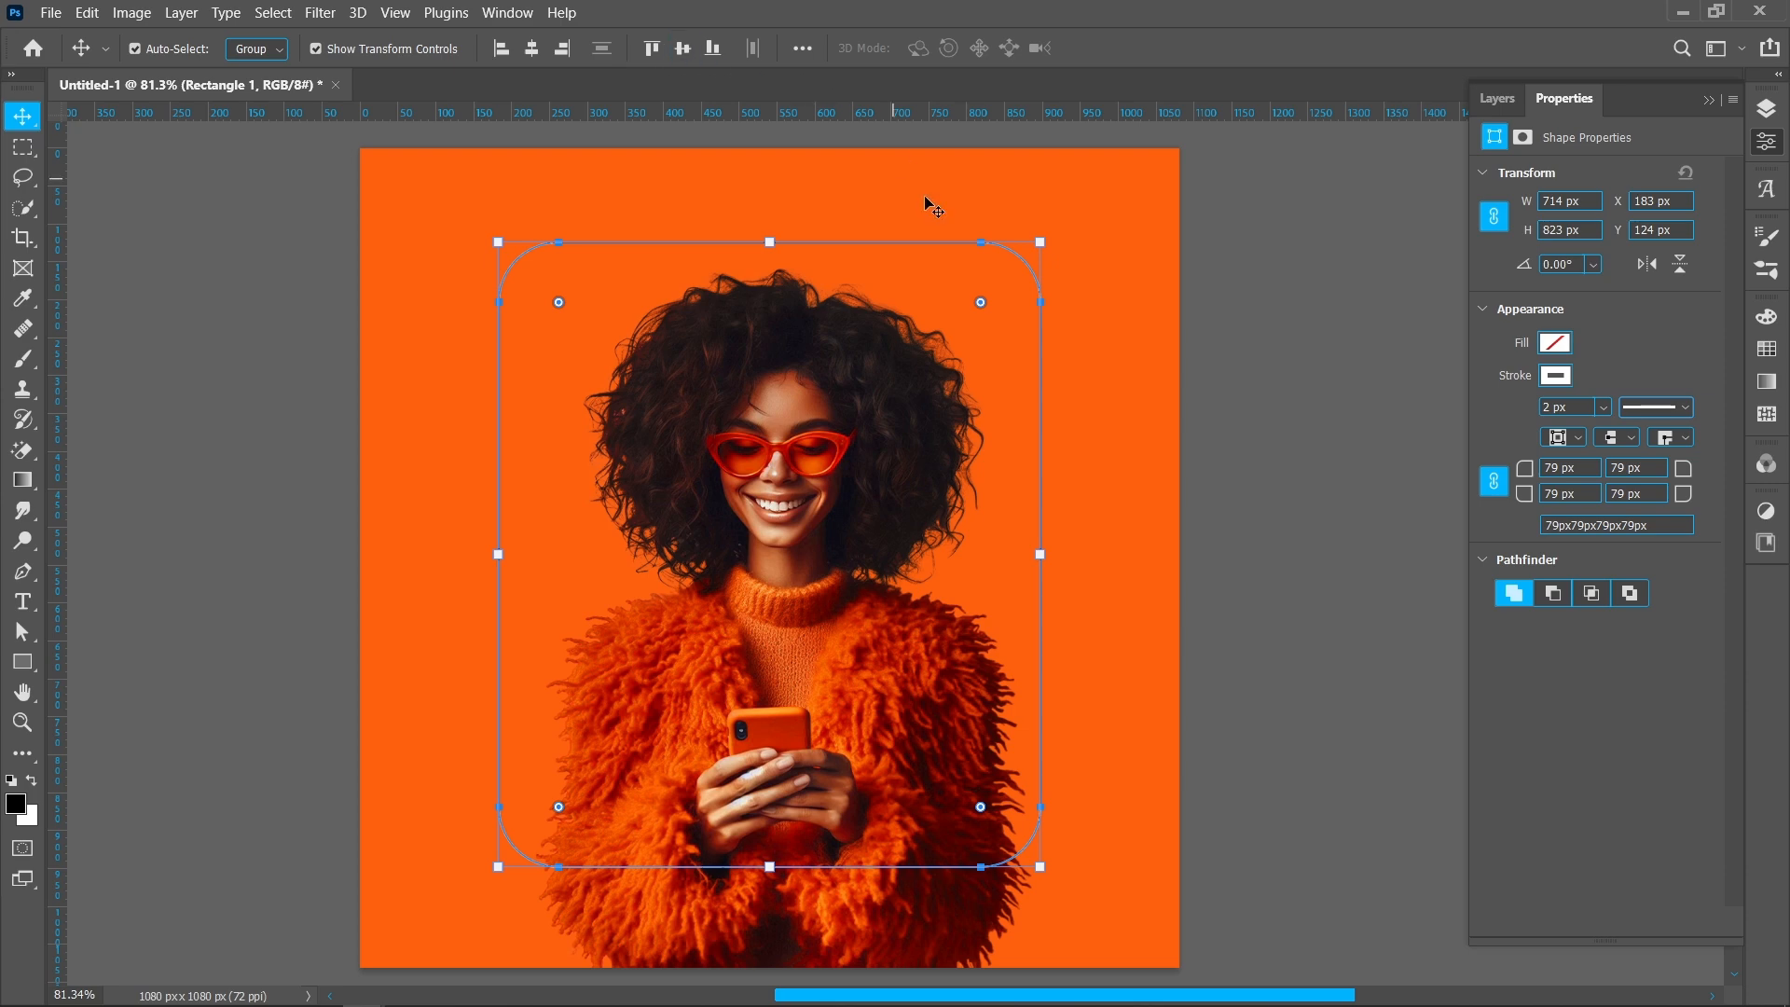
{"action": "left_click", "coordinate": [1272, 567]}
Step: Place a vertical guide at the canvas center and nudge the girl group about 10 px left to center the face on it
{"action": "left_click_drag", "start_coordinate": [59, 449], "coordinate": [769, 459]}
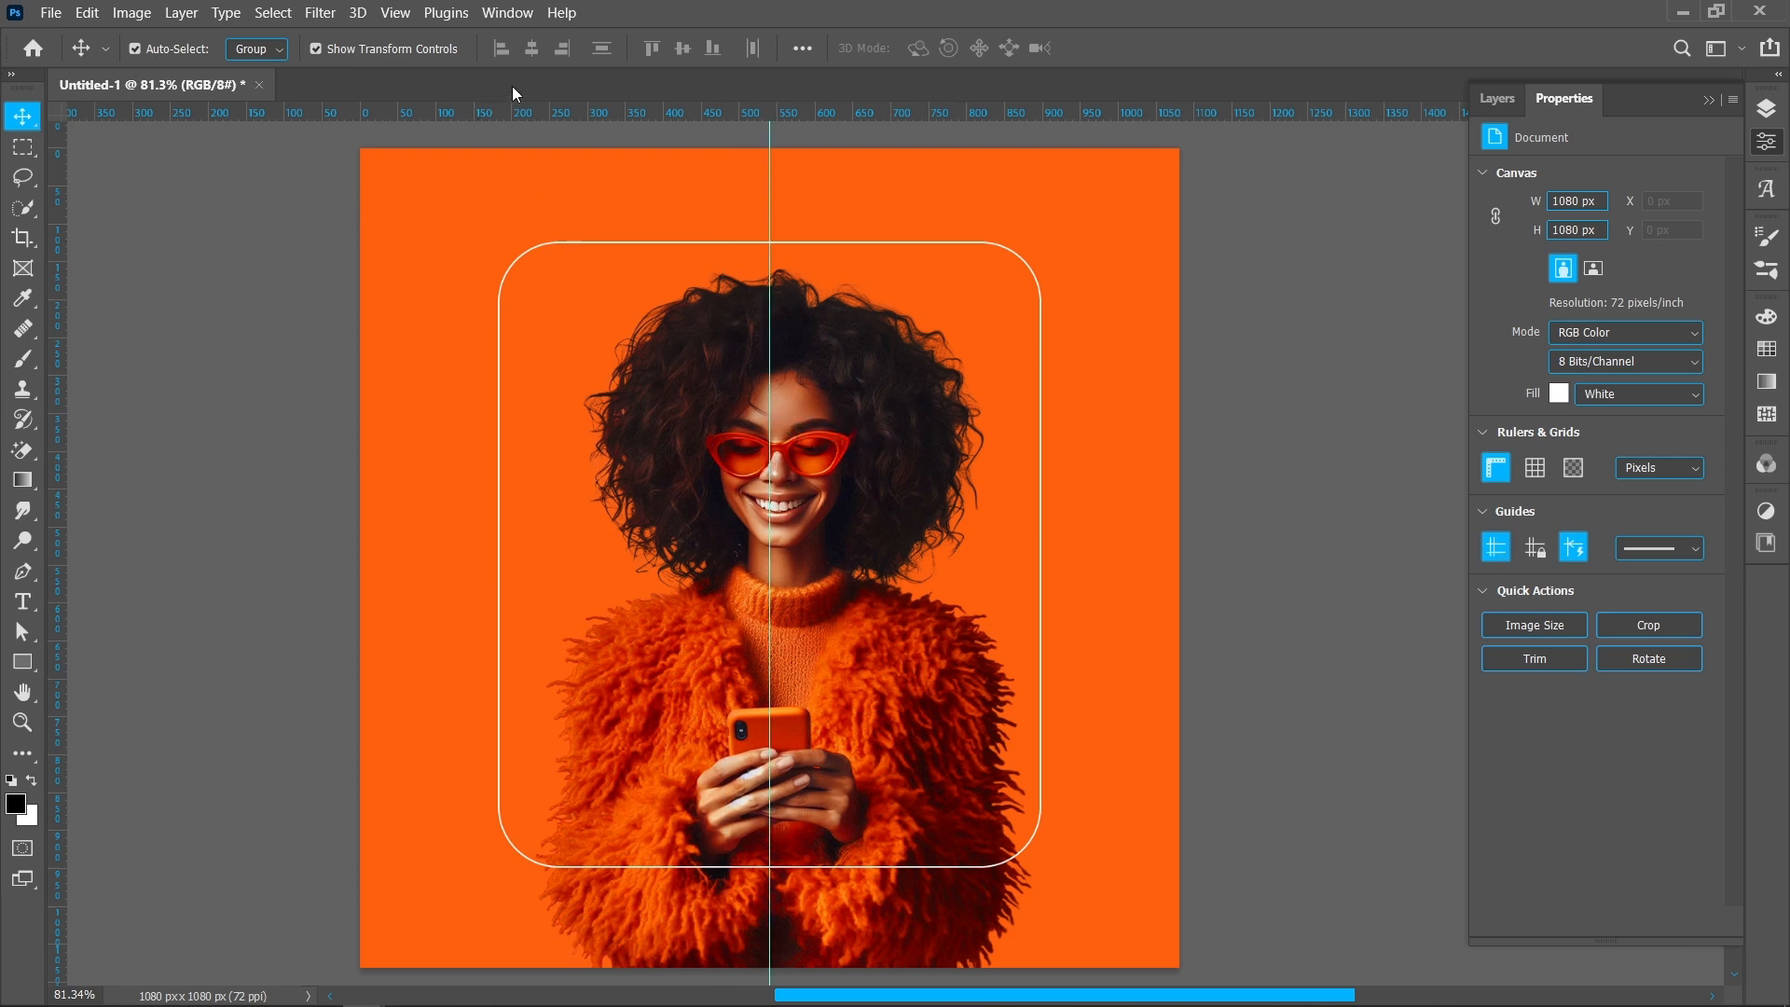
{"action": "left_click", "coordinate": [814, 242]}
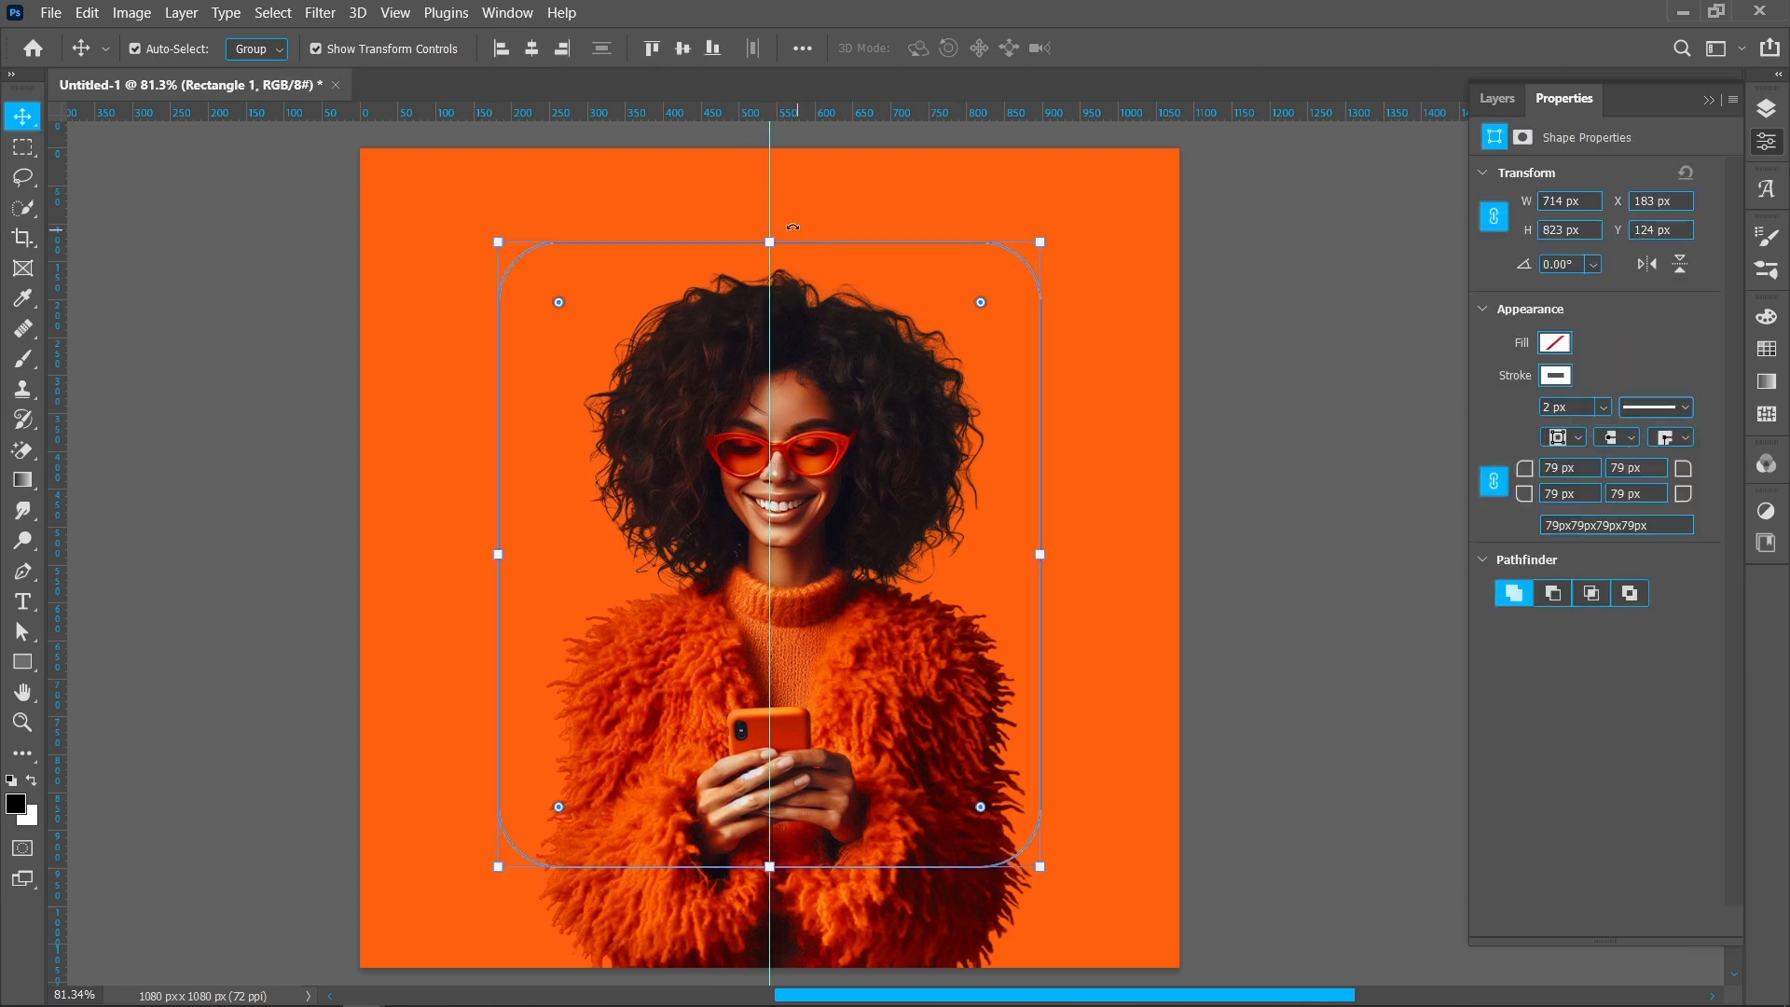
{"action": "left_click", "coordinate": [1238, 471]}
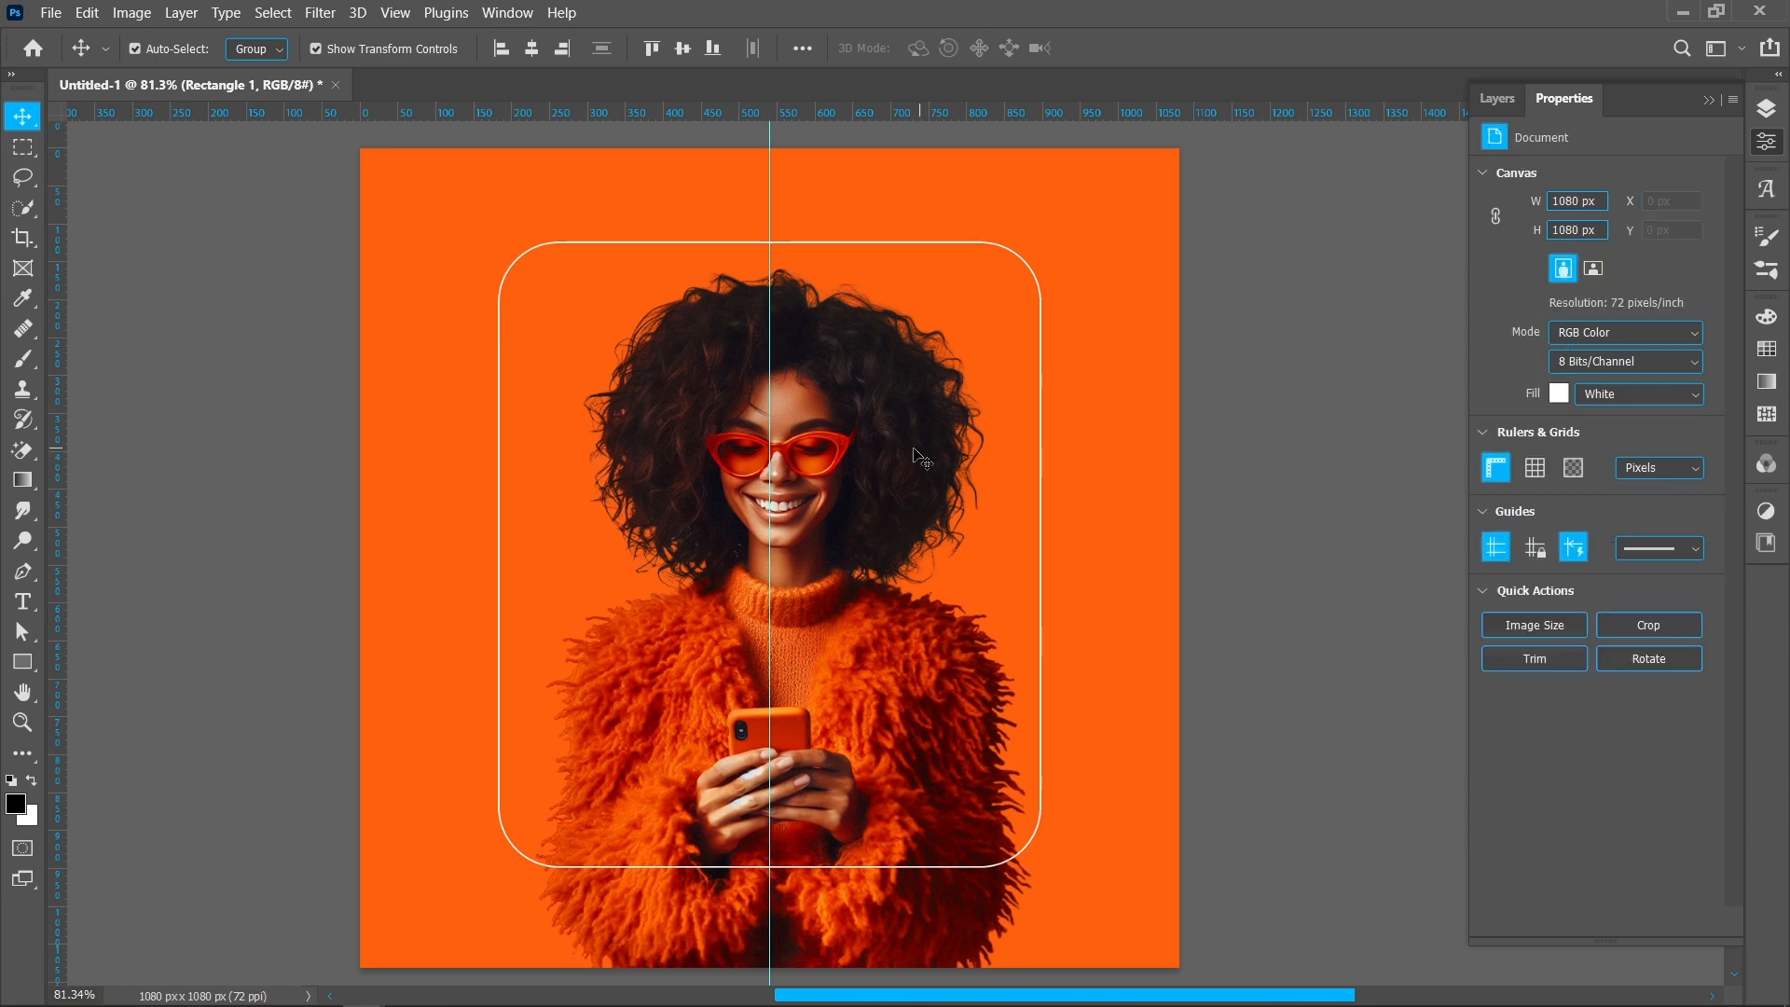
{"action": "left_click", "coordinate": [920, 460]}
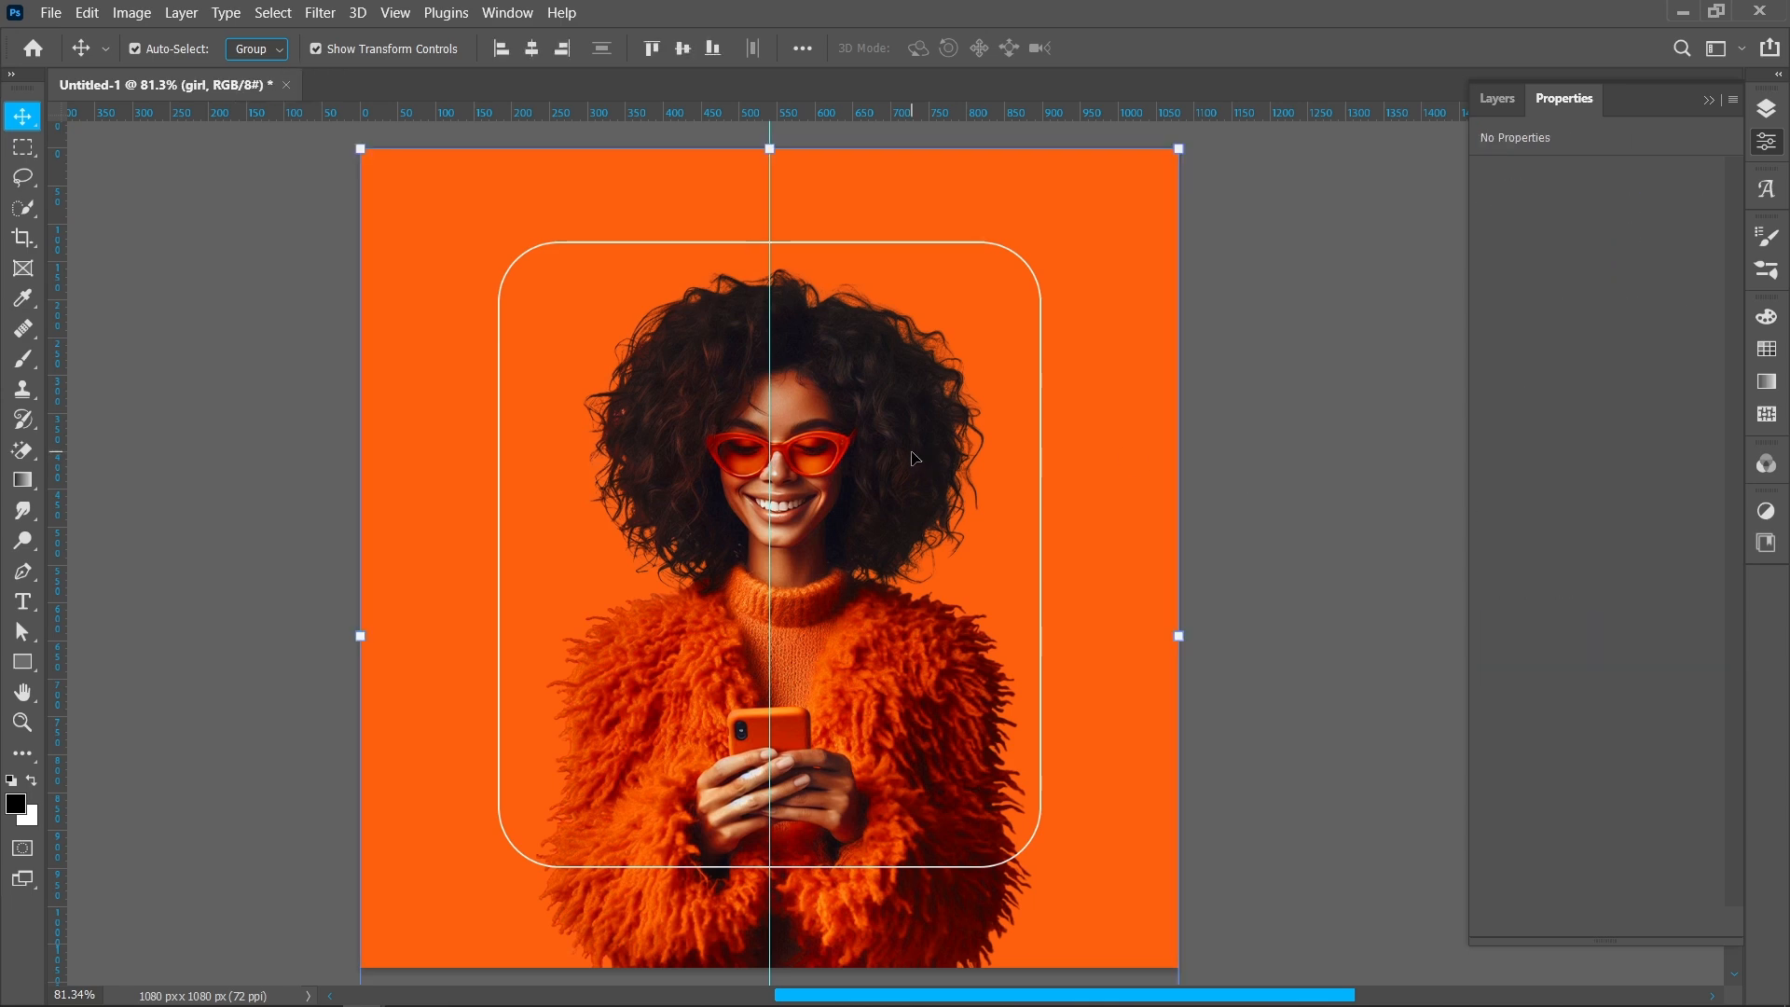
{"action": "key", "text": "shift+Left"}
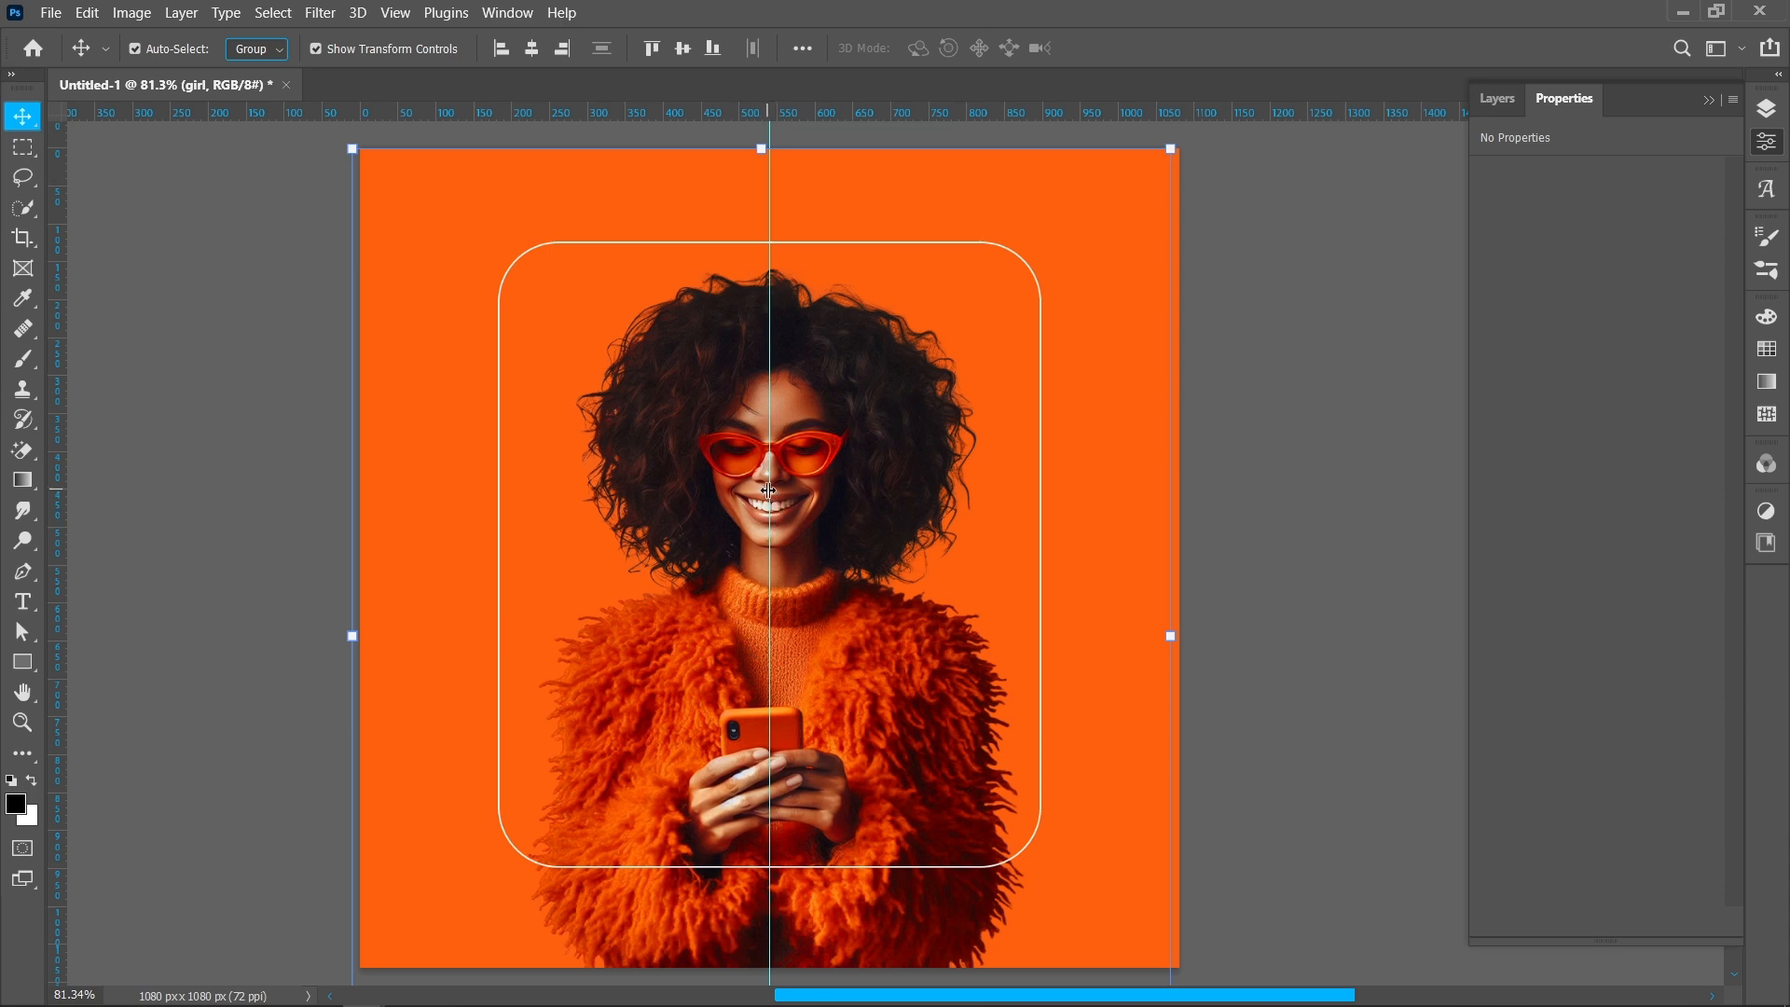
{"action": "left_click", "coordinate": [1257, 582]}
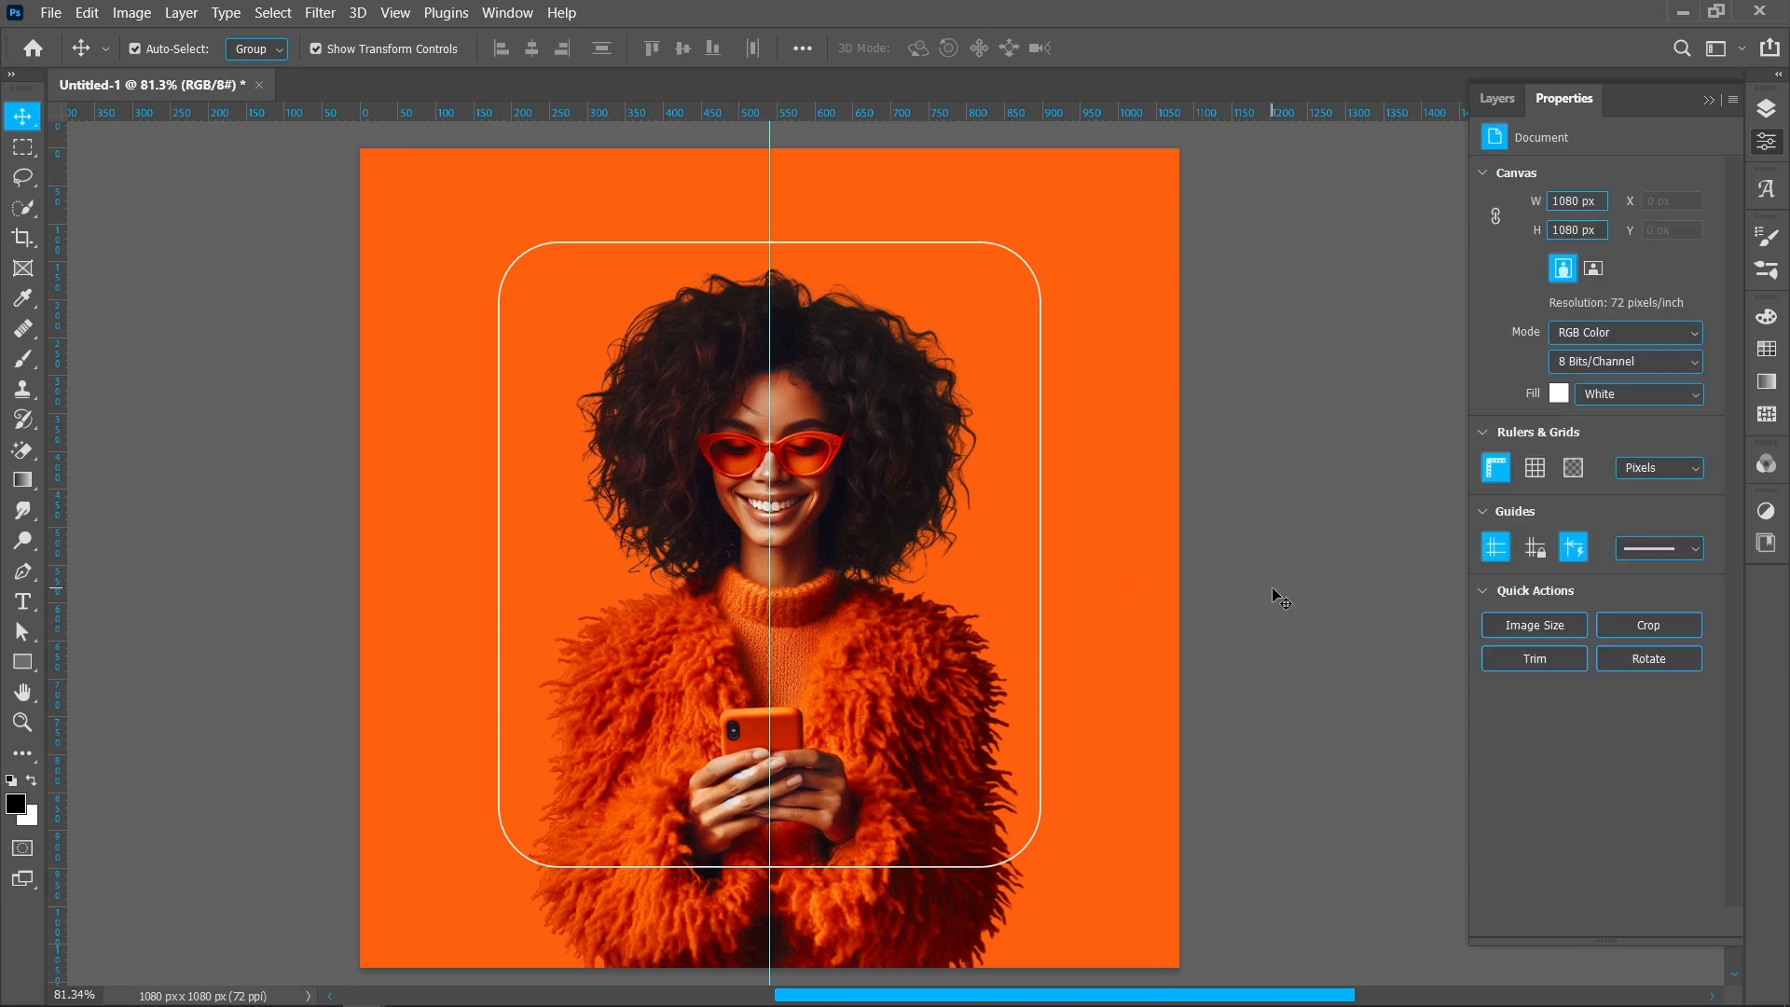
Step: Duplicate the rounded rectangle layer and rename the copy "gradient"
{"action": "left_click", "coordinate": [1028, 270]}
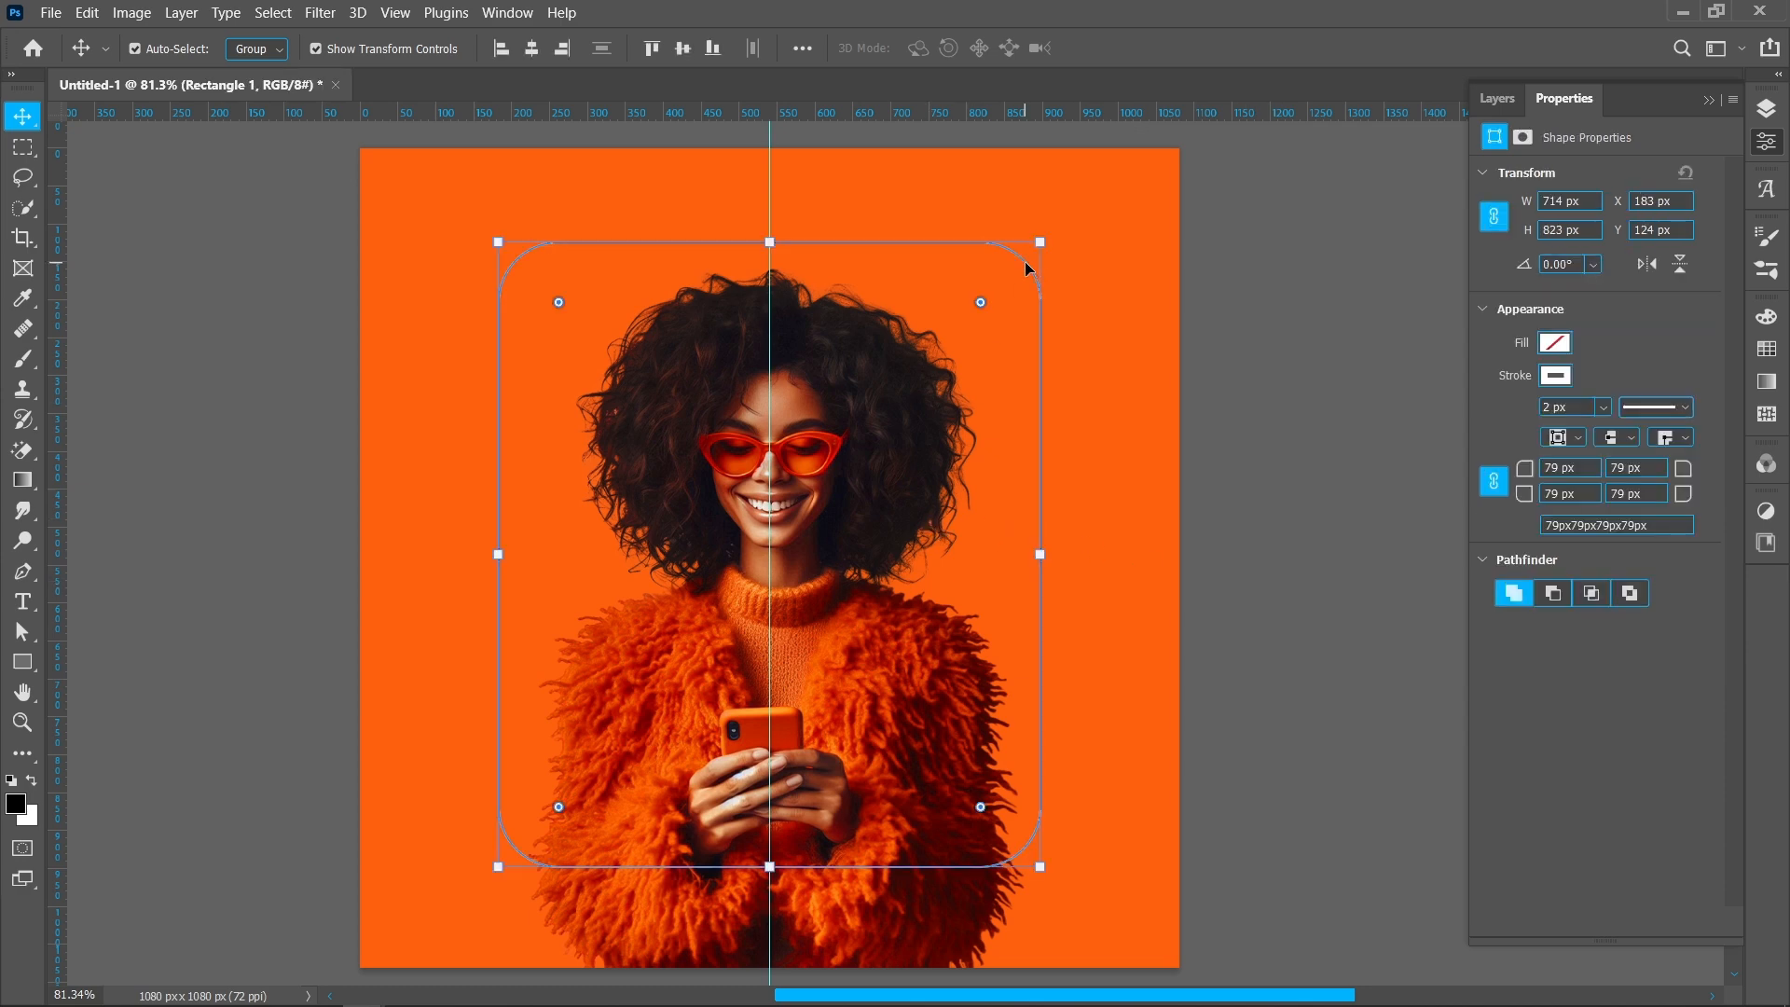
{"action": "left_click", "coordinate": [1767, 108]}
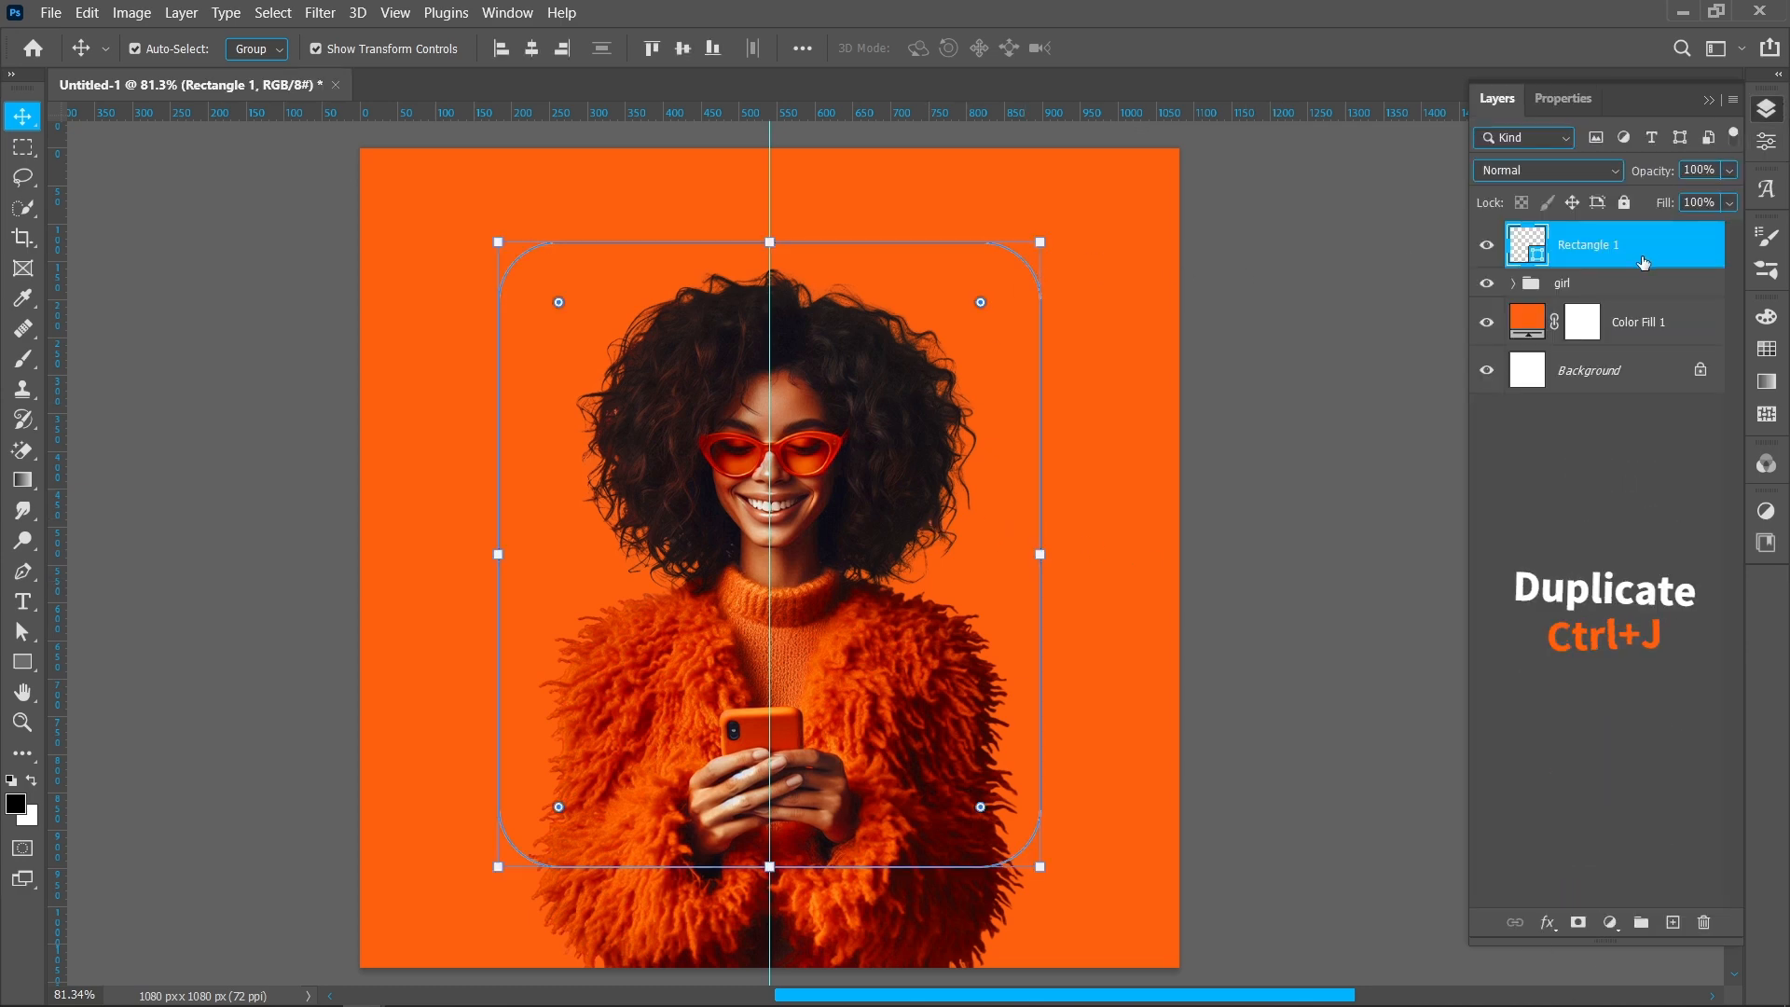
{"action": "key", "text": "ctrl+j"}
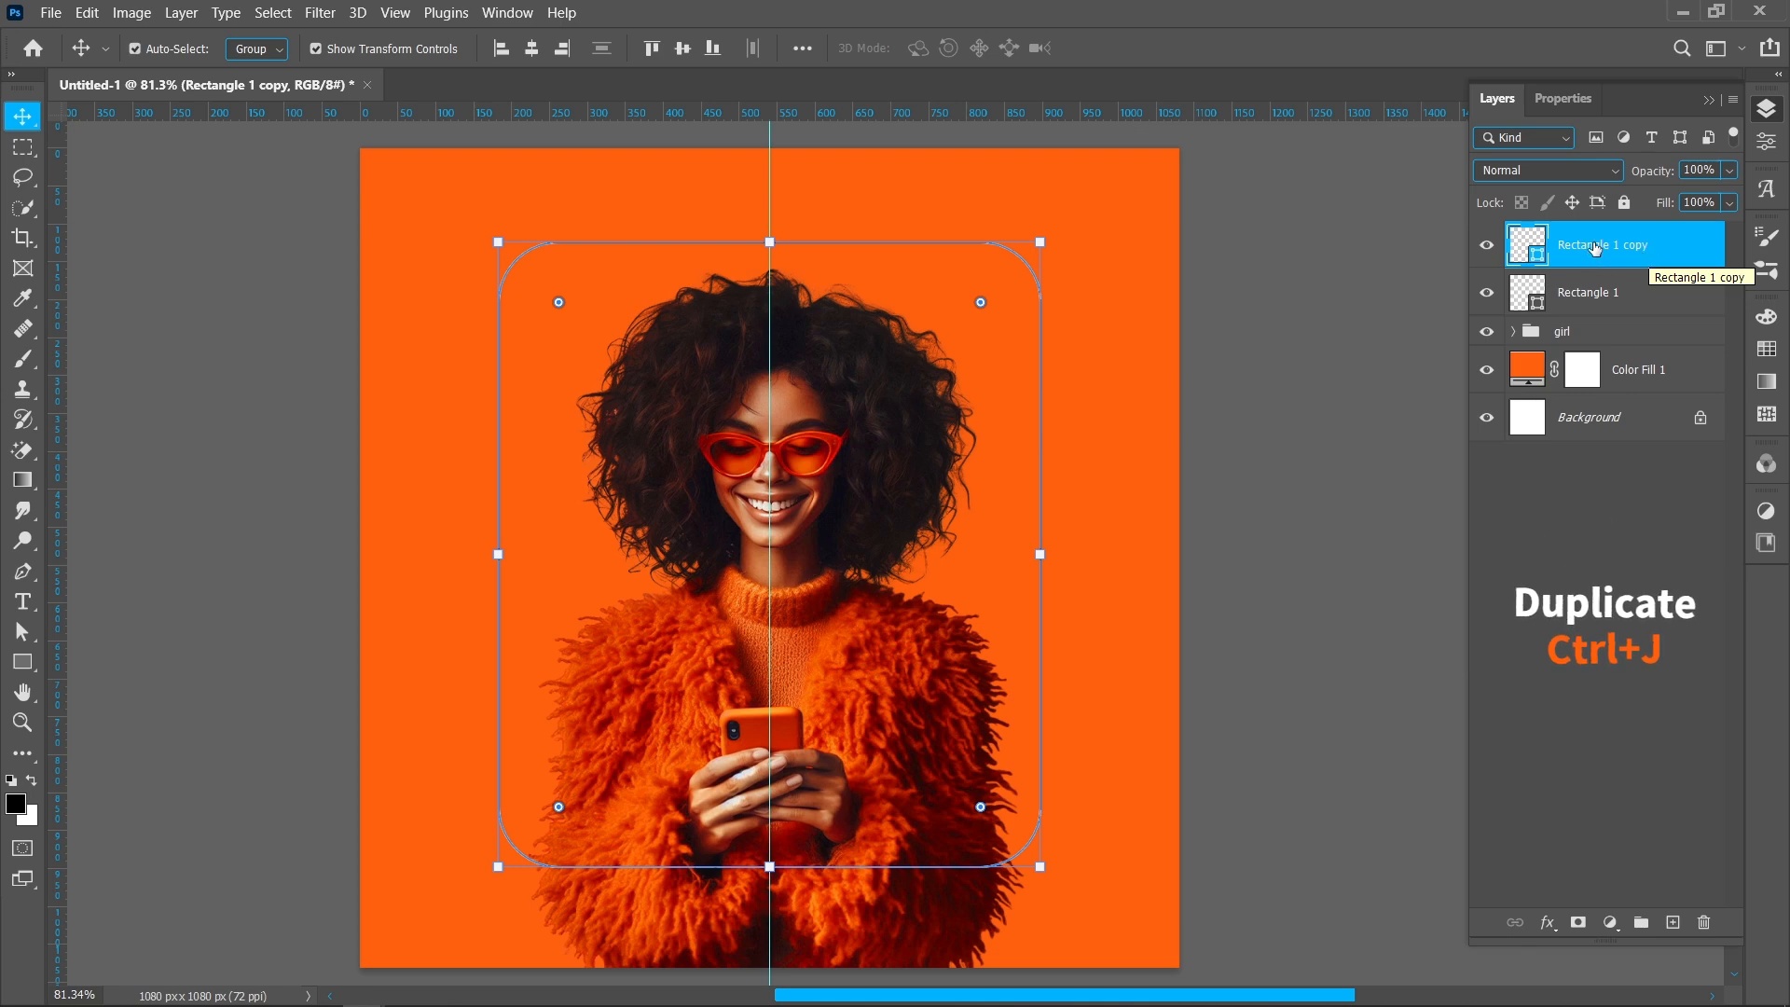
{"action": "double_click", "coordinate": [1600, 245]}
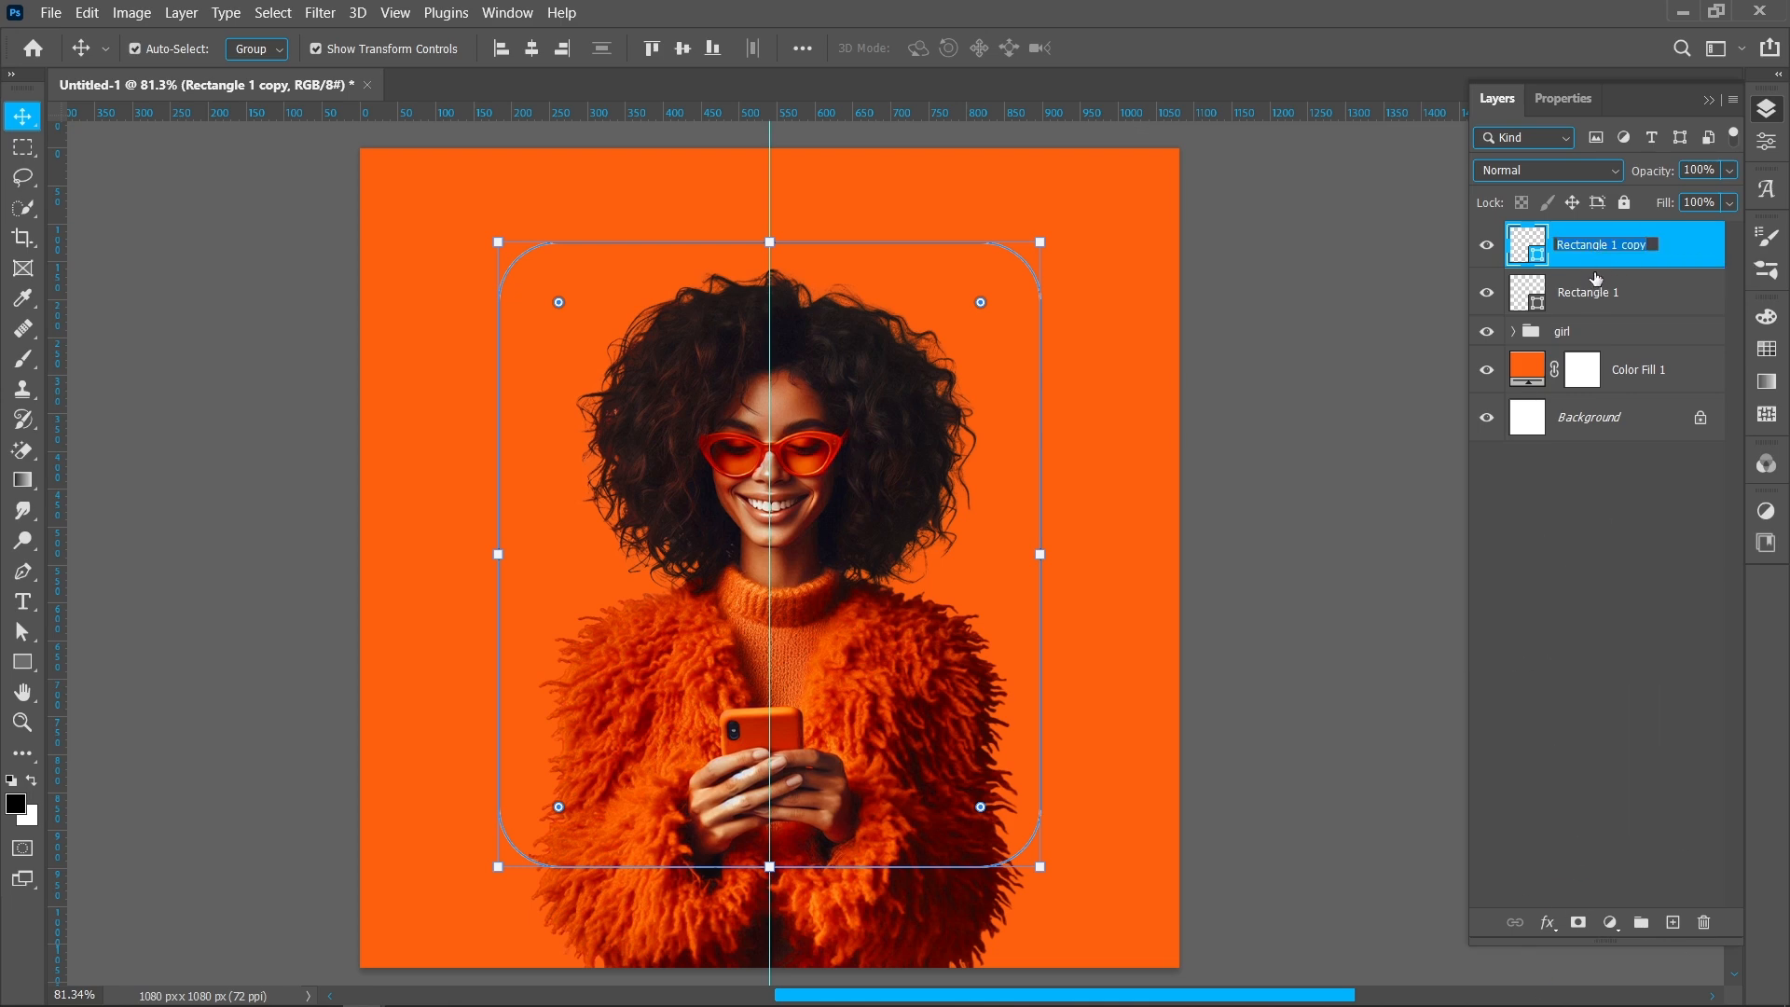
{"action": "type", "text": "gradient"}
{"action": "key", "text": "Return"}
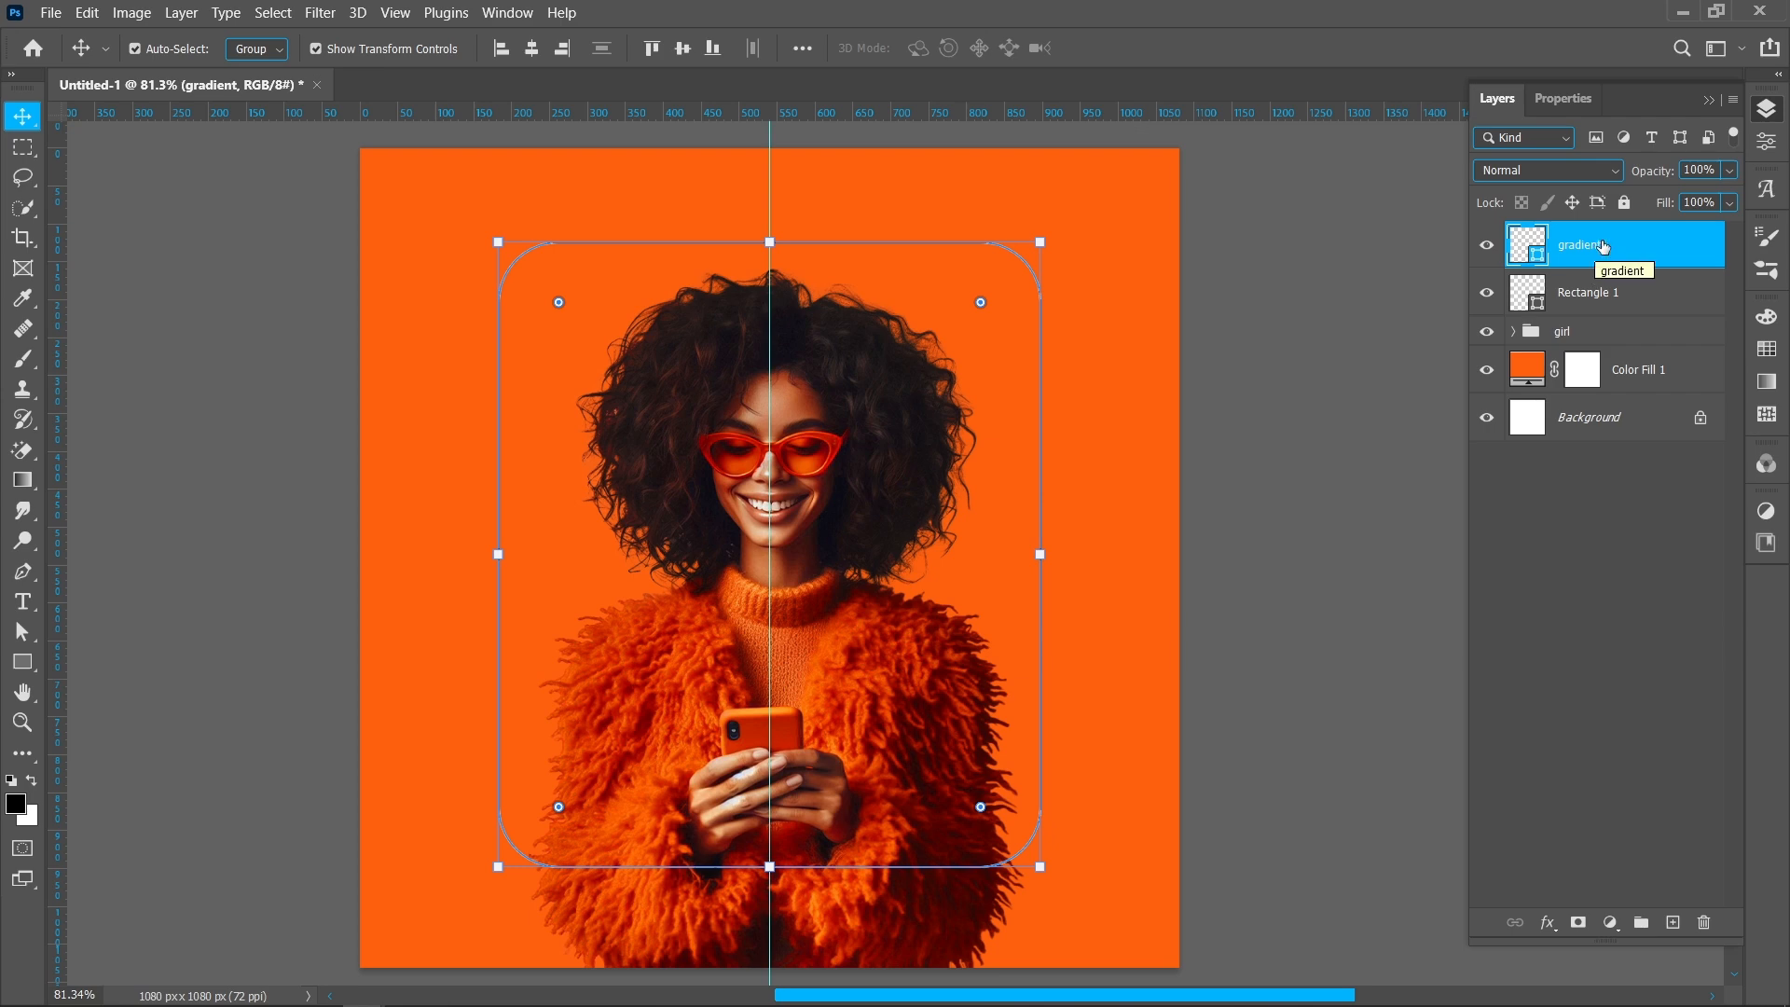
Step: Give the gradient shape a linear gradient fill and open that gradient for detailed editing
{"action": "left_click", "coordinate": [1767, 141]}
{"action": "left_click", "coordinate": [1554, 376]}
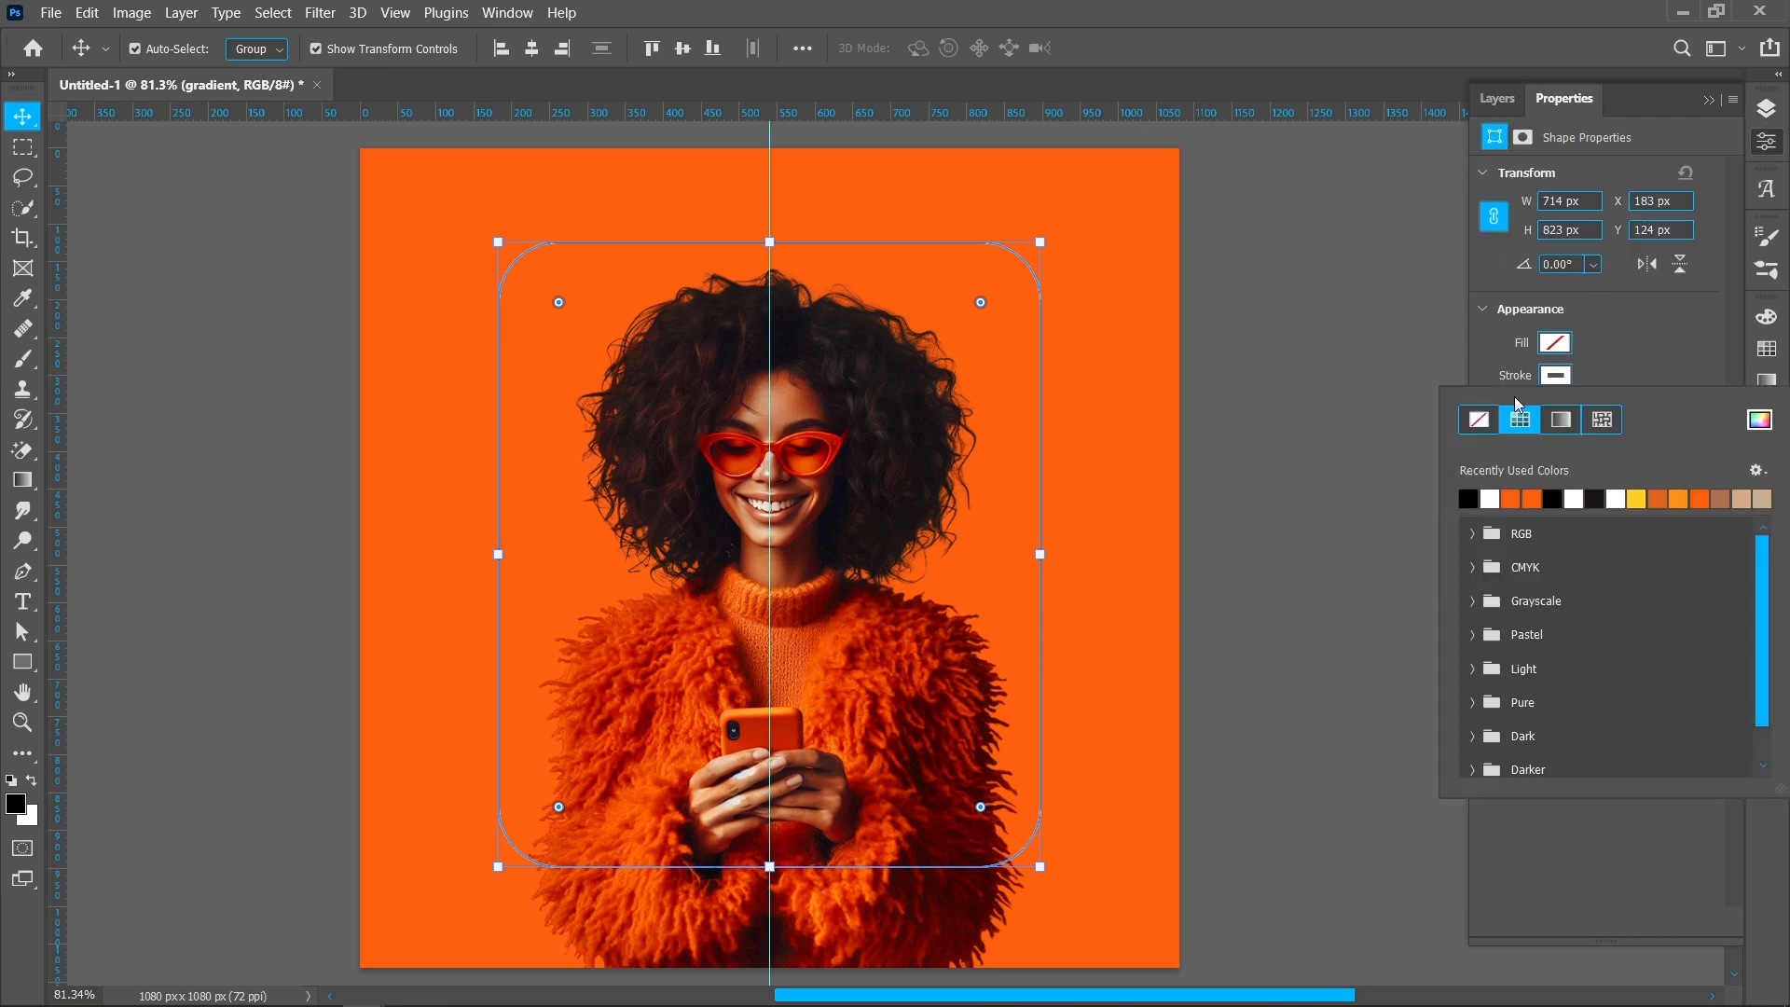
{"action": "left_click", "coordinate": [1548, 345]}
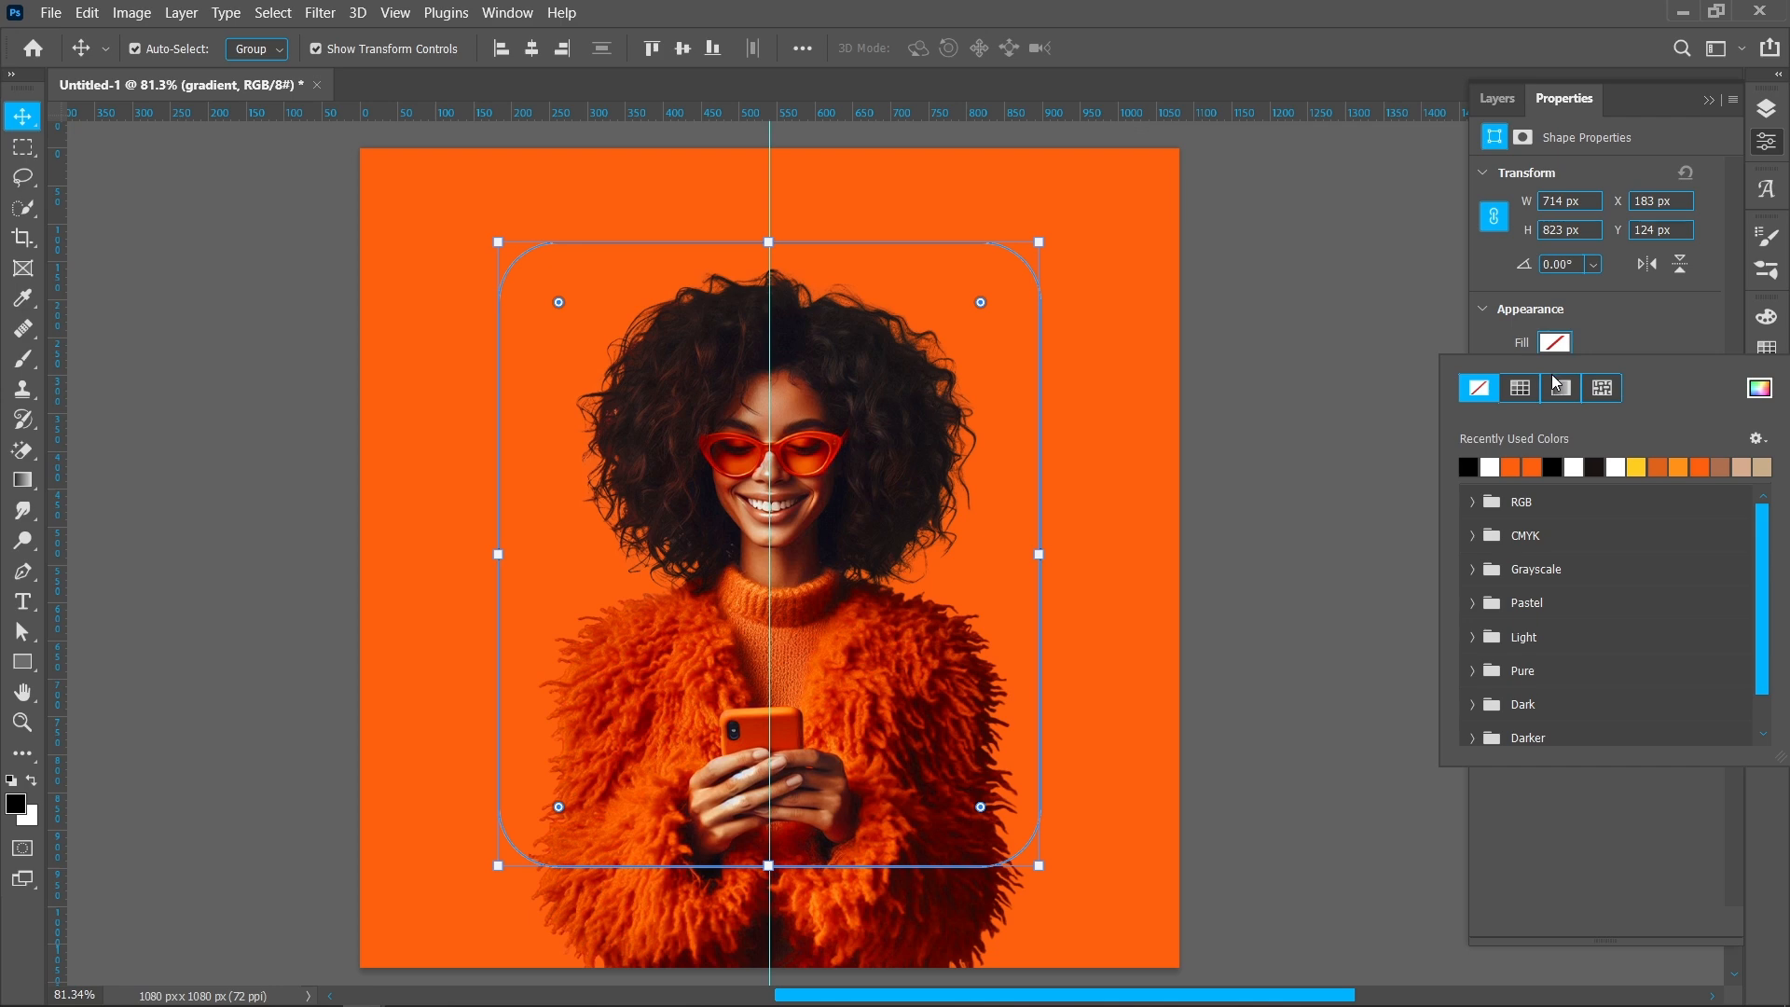
{"action": "left_click", "coordinate": [1560, 388]}
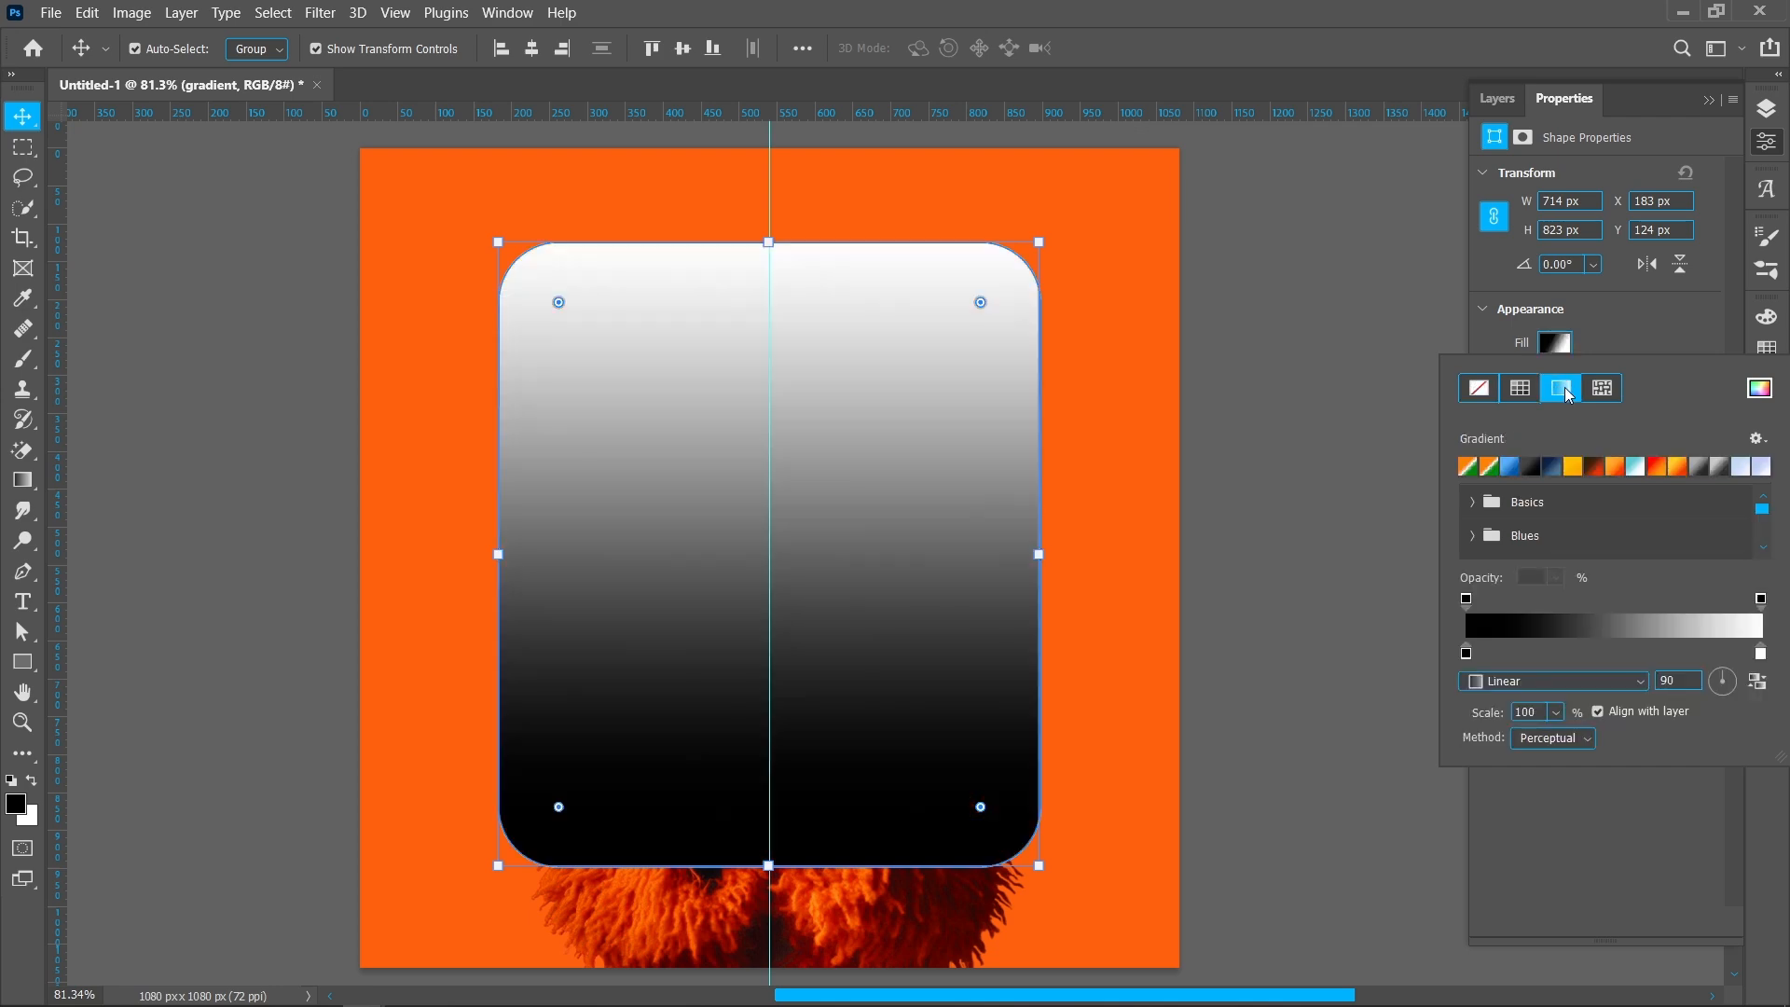
{"action": "left_click", "coordinate": [1602, 630]}
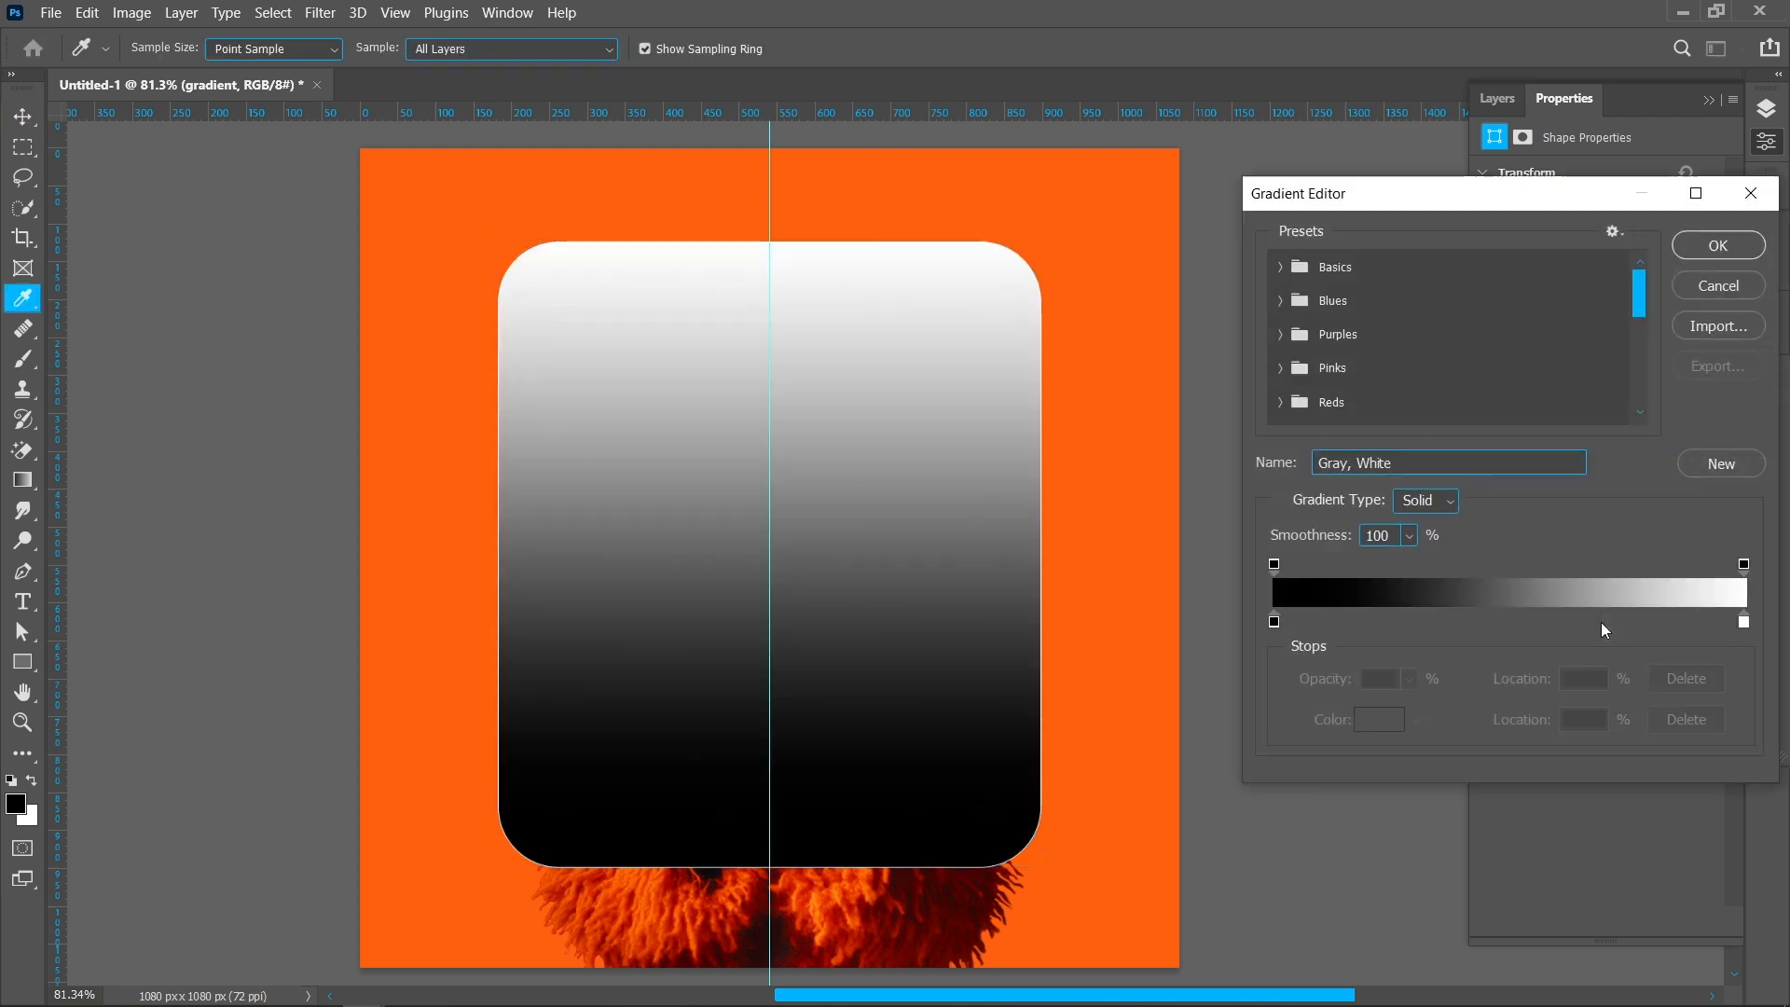
{"action": "left_click_drag", "start_coordinate": [1484, 198], "coordinate": [1339, 181]}
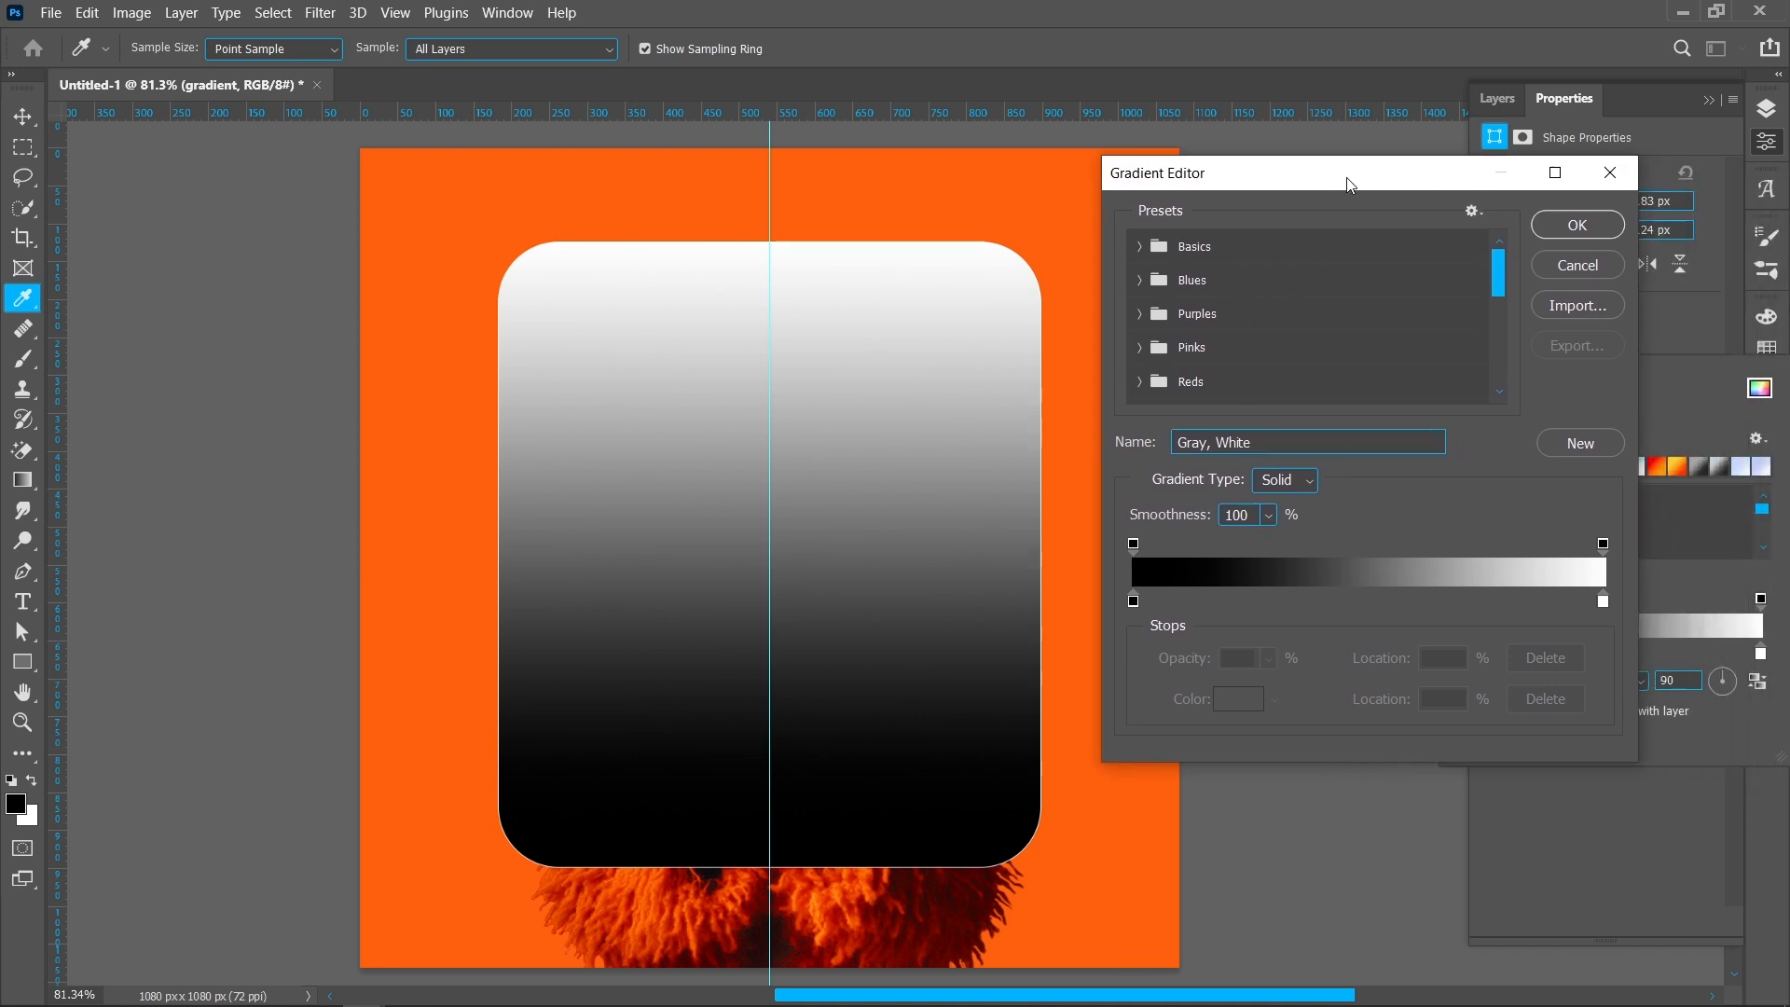
Step: Set the gradient's starting color stop to white (ffffff) and the ending opacity stop to 0%
{"action": "left_click", "coordinate": [1134, 602]}
{"action": "left_click", "coordinate": [1239, 699]}
{"action": "left_click", "coordinate": [1173, 276]}
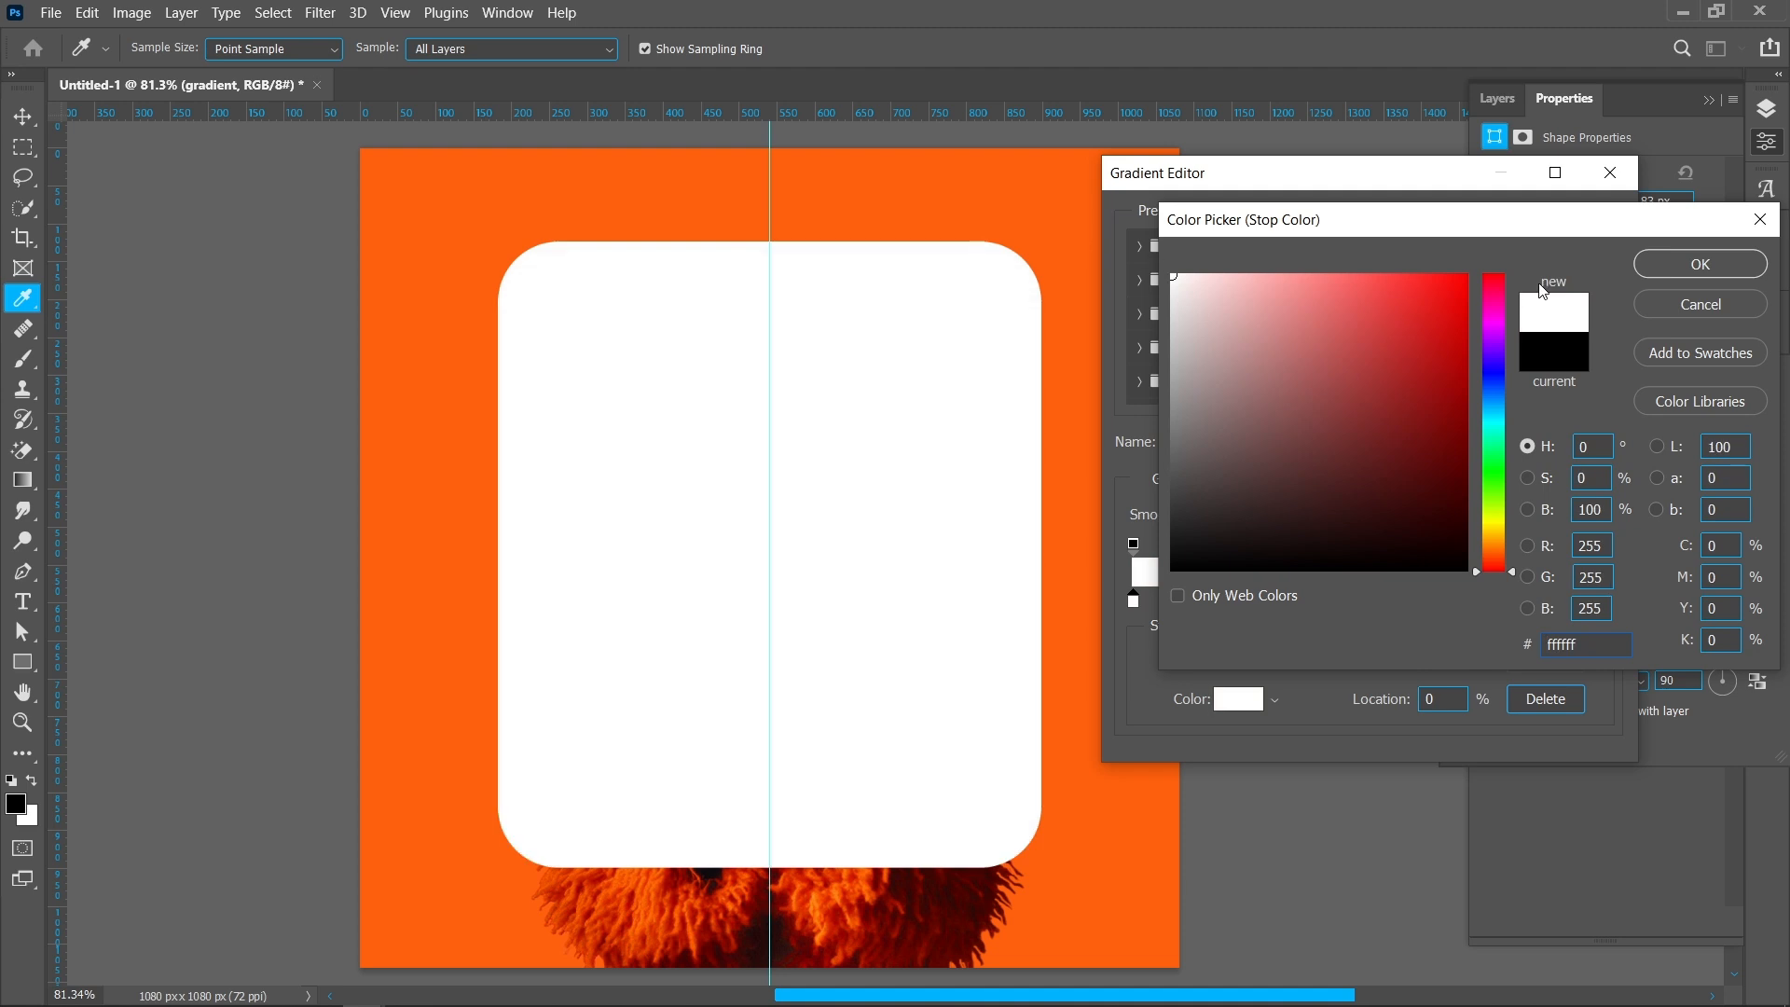
{"action": "left_click", "coordinate": [1665, 267]}
{"action": "left_click", "coordinate": [1603, 543]}
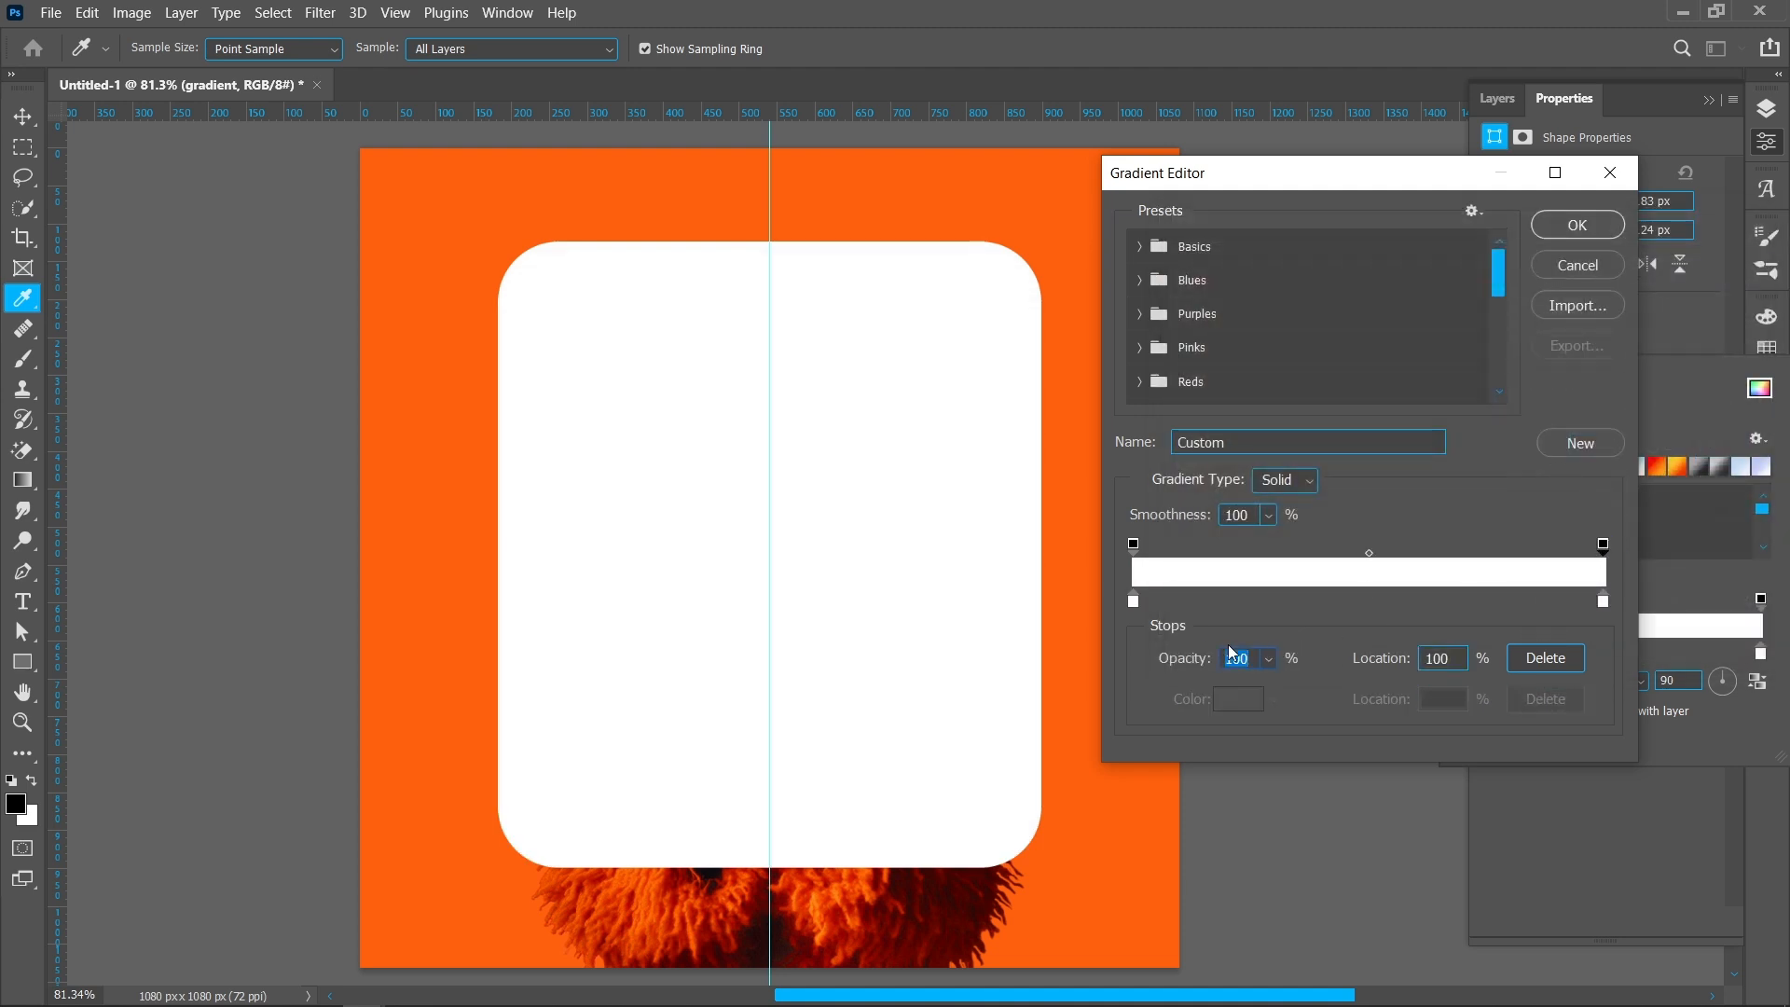
{"action": "type", "text": "0"}
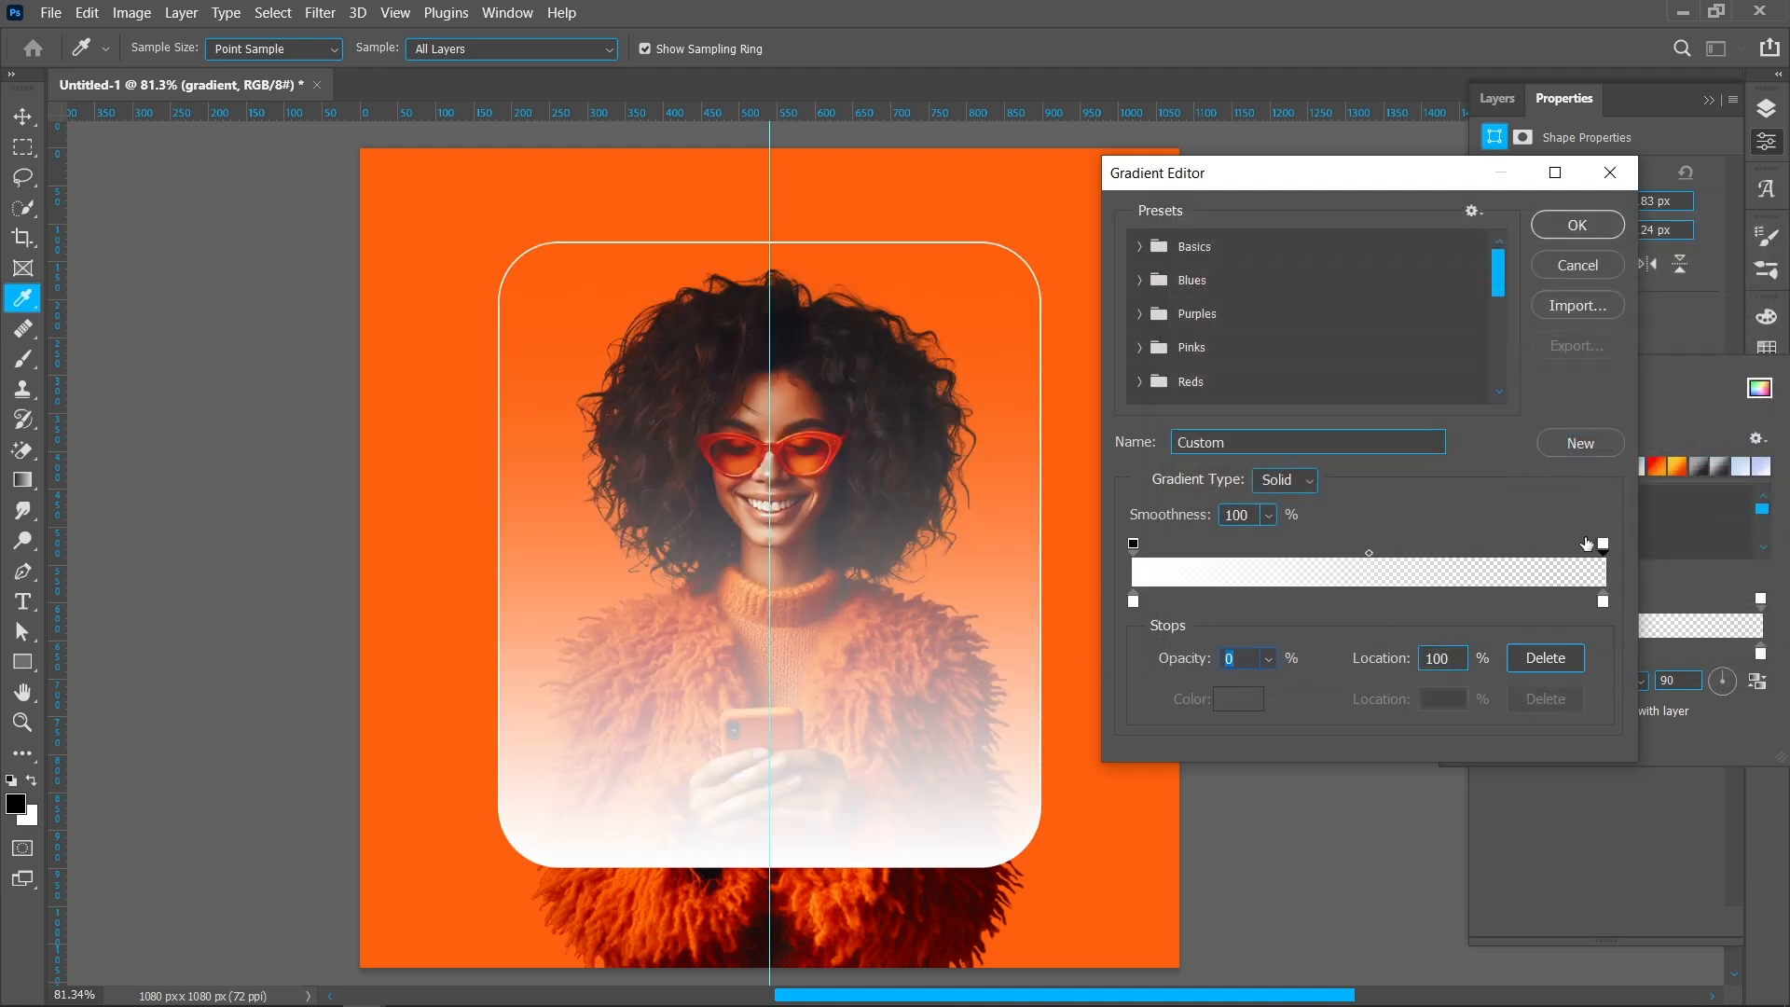
Step: Try the transparent opacity stop and the ending color stop at 61%, with the opacity midpoint at 34%
{"action": "left_click_drag", "start_coordinate": [1587, 544], "coordinate": [1421, 550]}
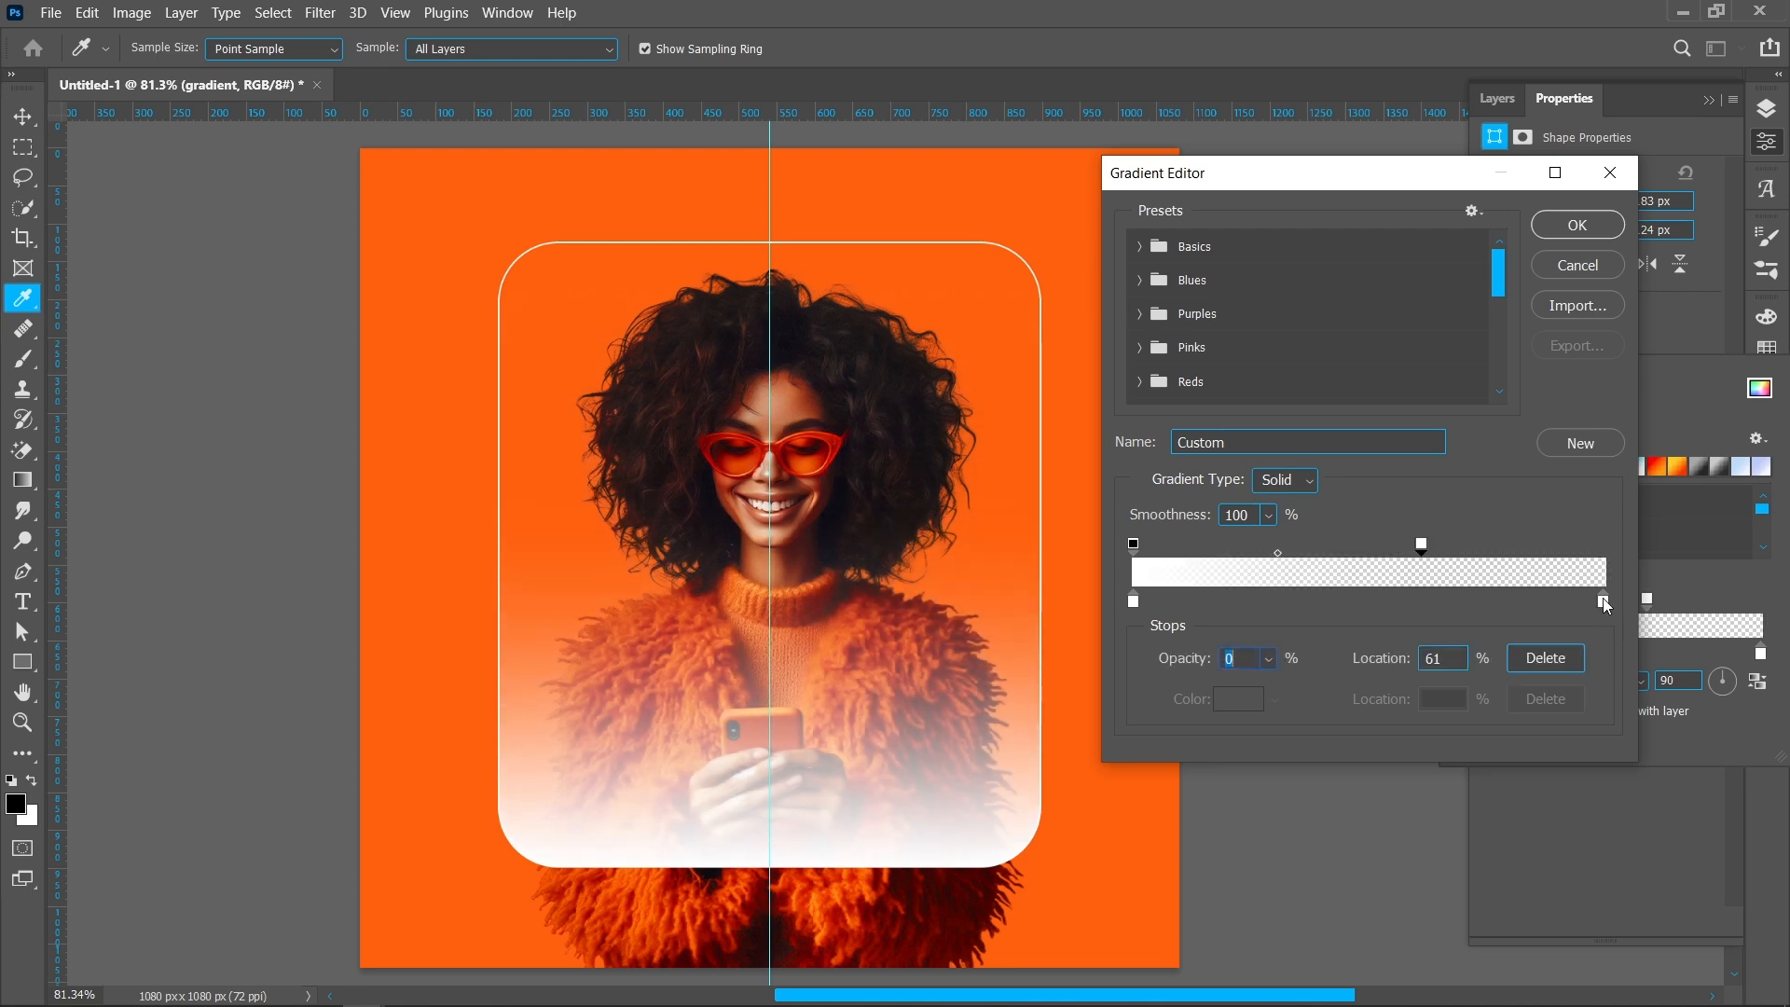
{"action": "left_click_drag", "start_coordinate": [1602, 601], "coordinate": [1423, 602]}
{"action": "left_click", "coordinate": [1425, 603]}
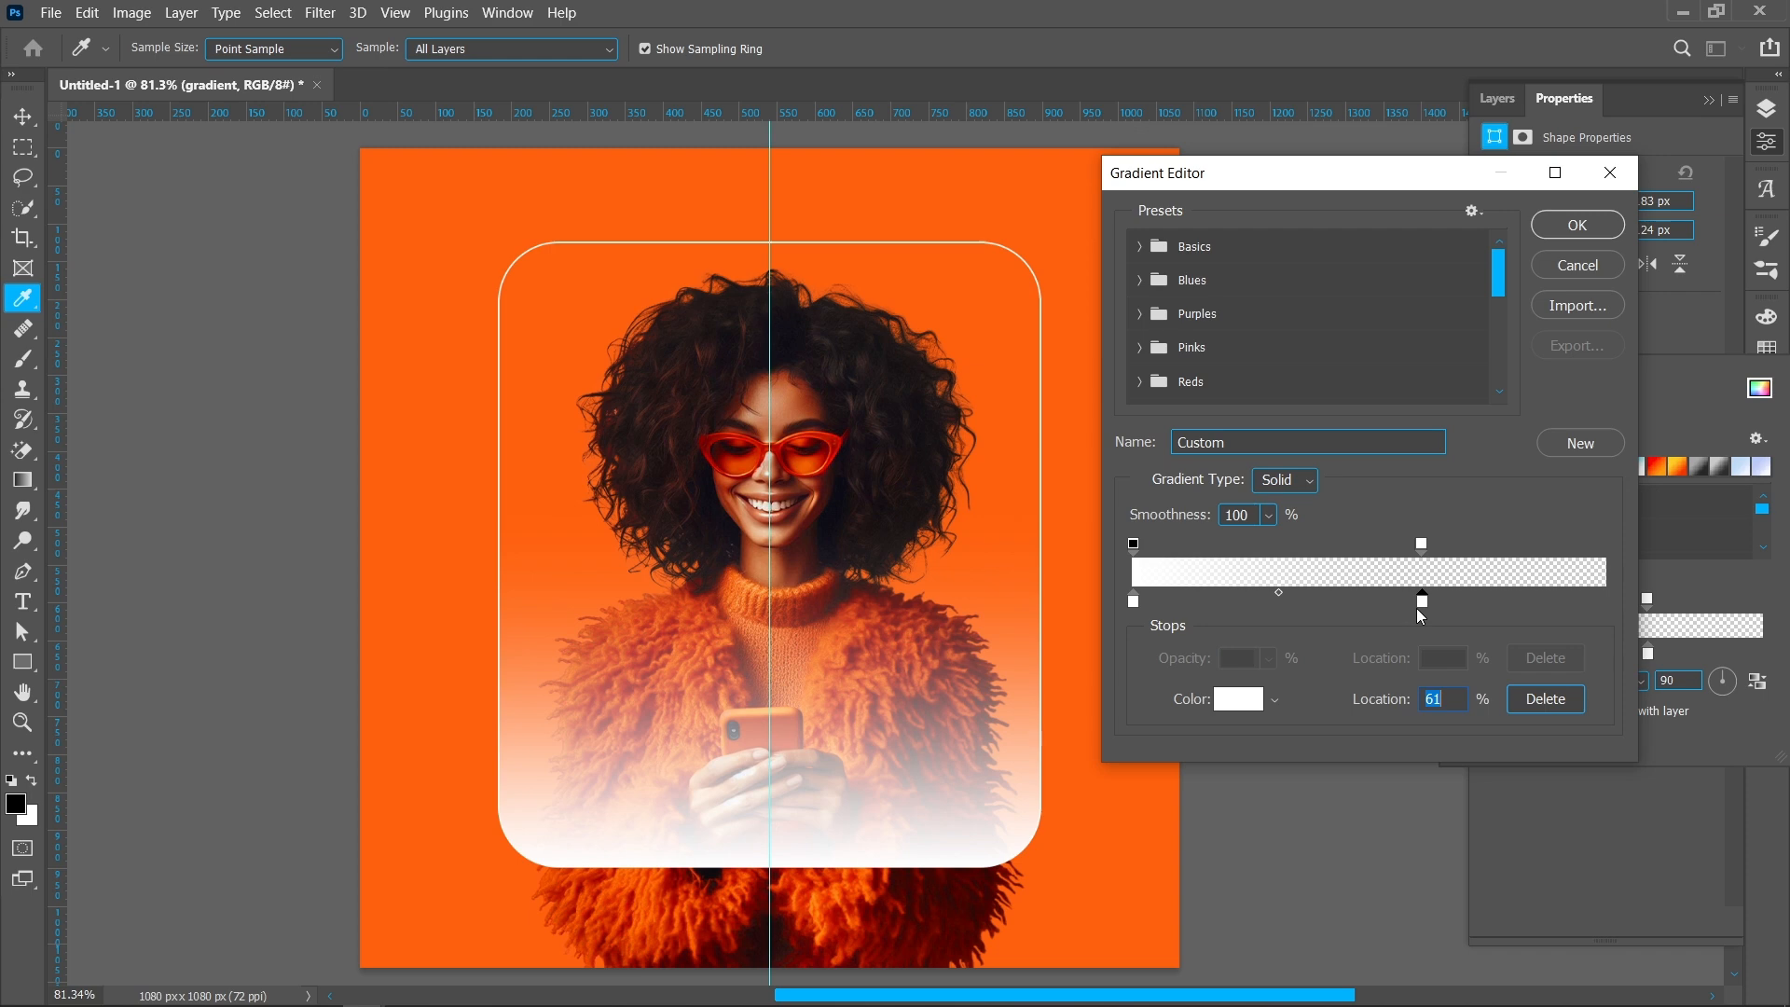
{"action": "left_click_drag", "start_coordinate": [1279, 596], "coordinate": [1228, 560]}
Step: Try the transparent opacity stop at 64% with its midpoint at 29%
{"action": "left_click", "coordinate": [1421, 544]}
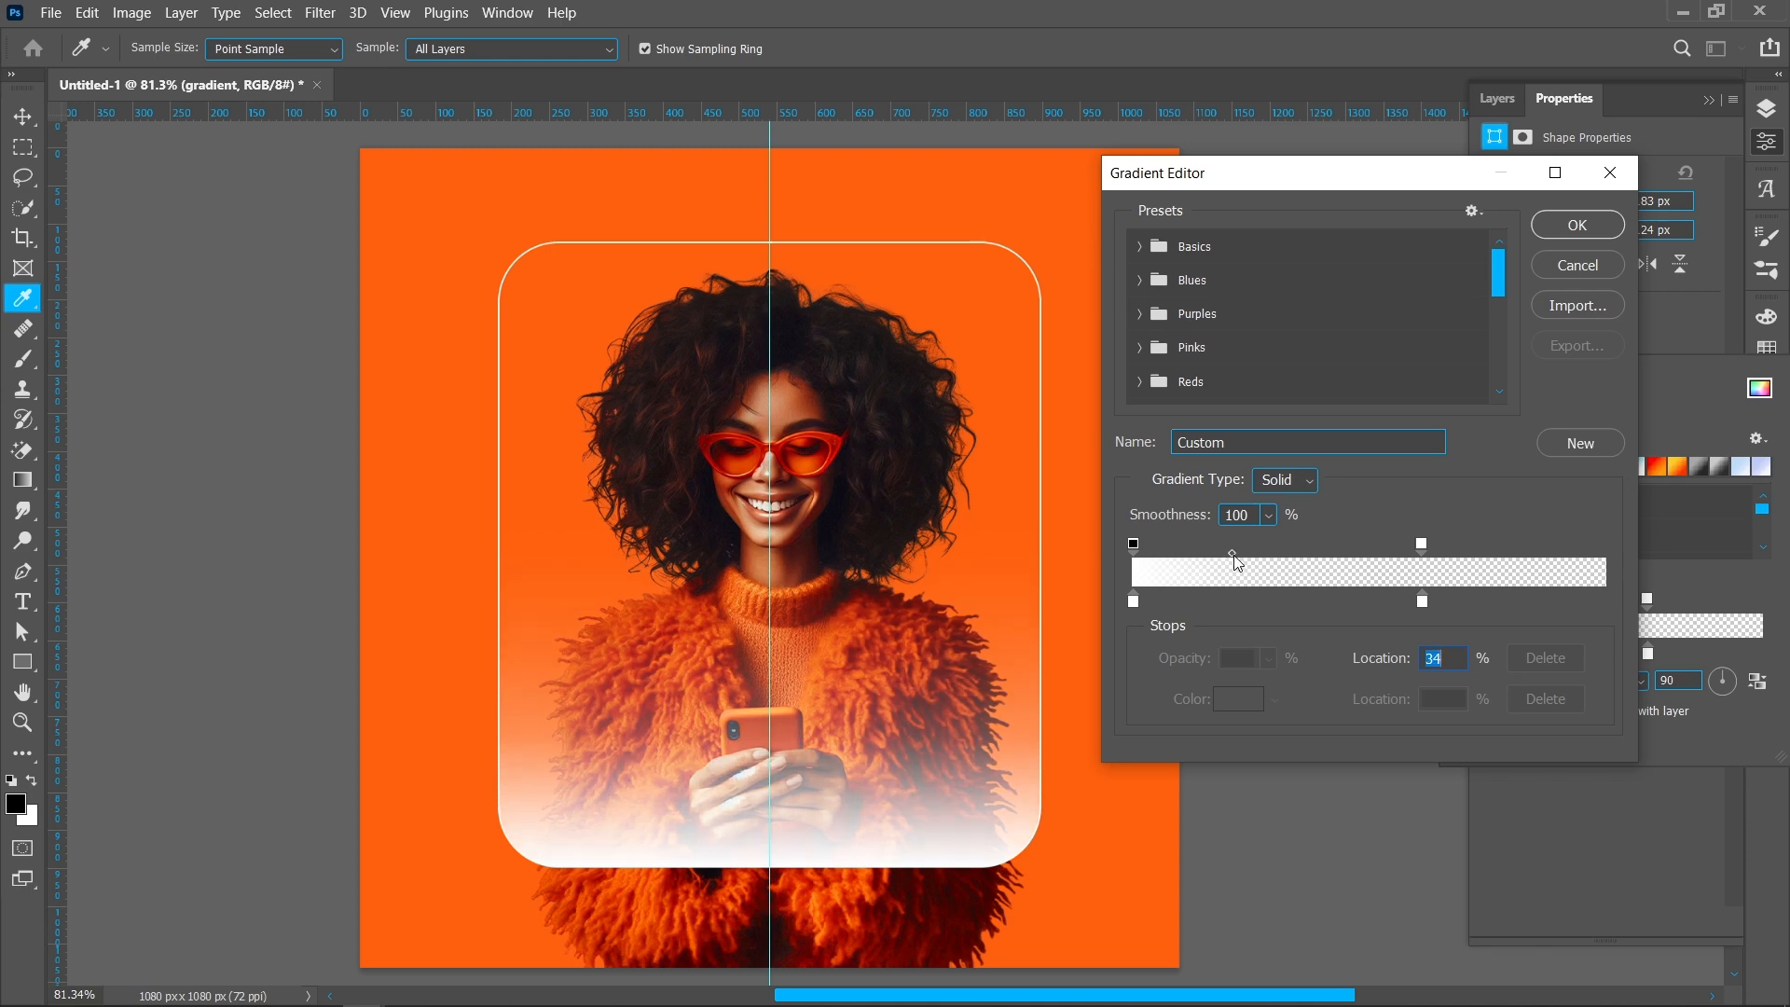
{"action": "left_click", "coordinate": [1421, 544]}
{"action": "left_click_drag", "start_coordinate": [1421, 544], "coordinate": [1434, 544]}
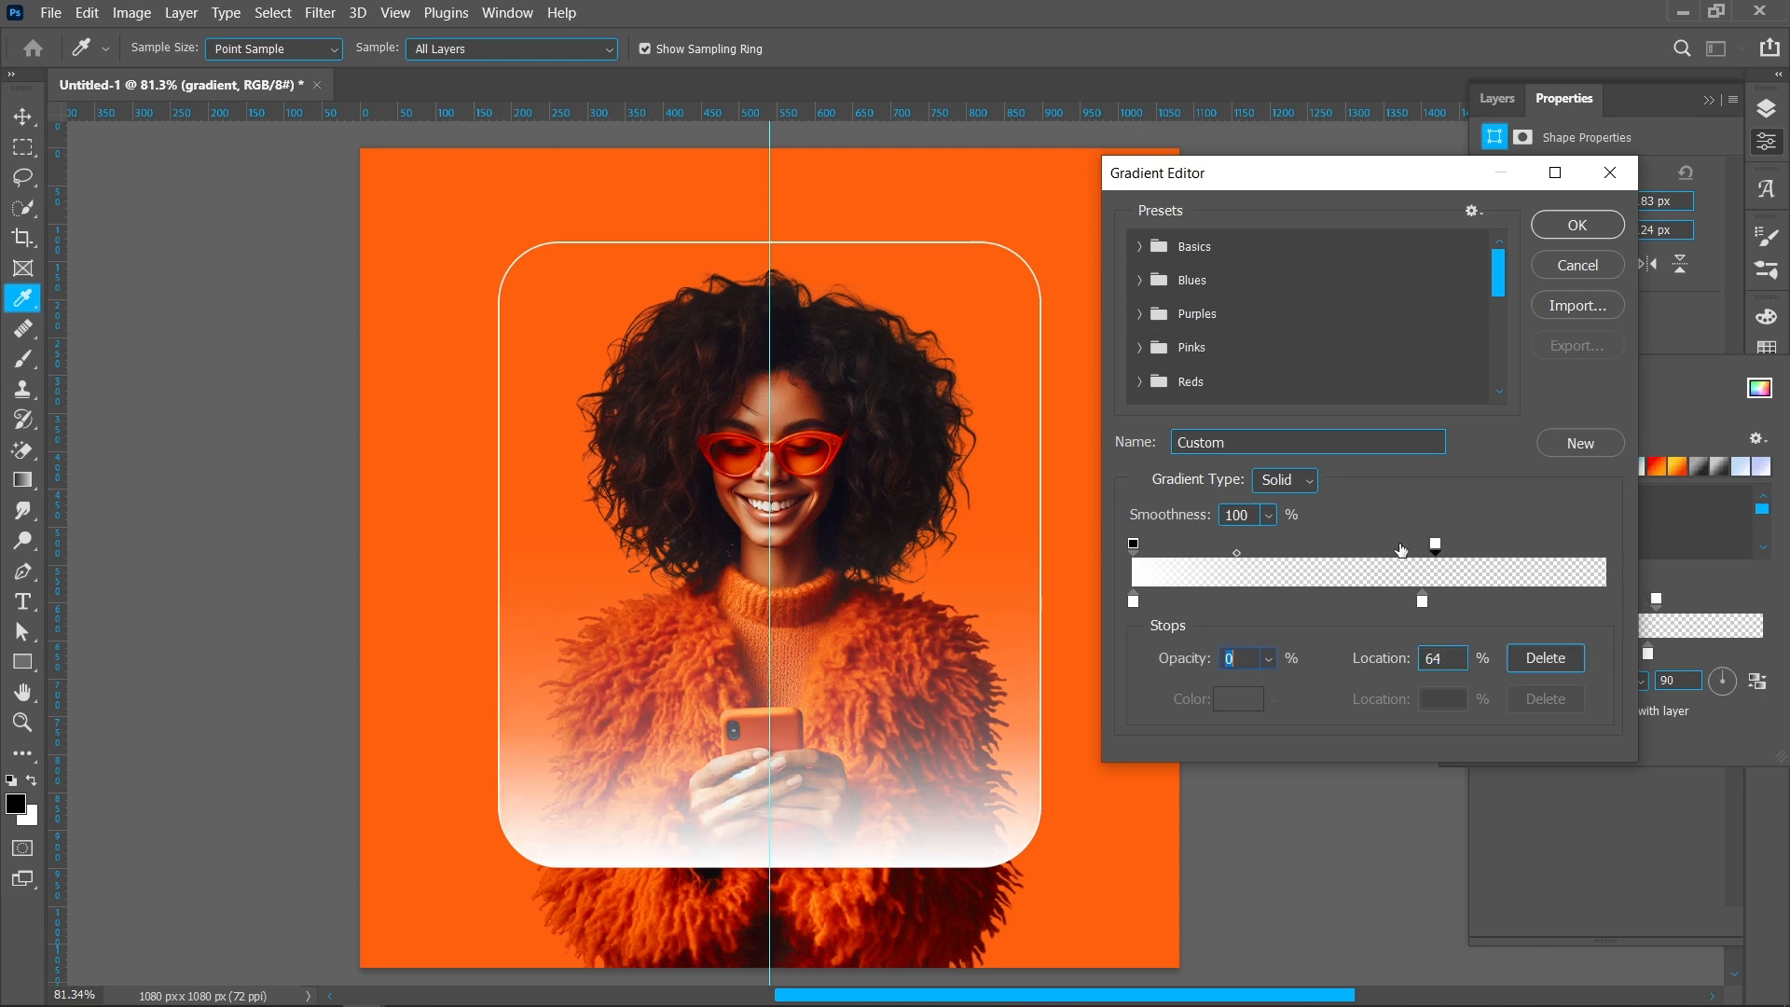
{"action": "left_click_drag", "start_coordinate": [1233, 553], "coordinate": [1221, 553]}
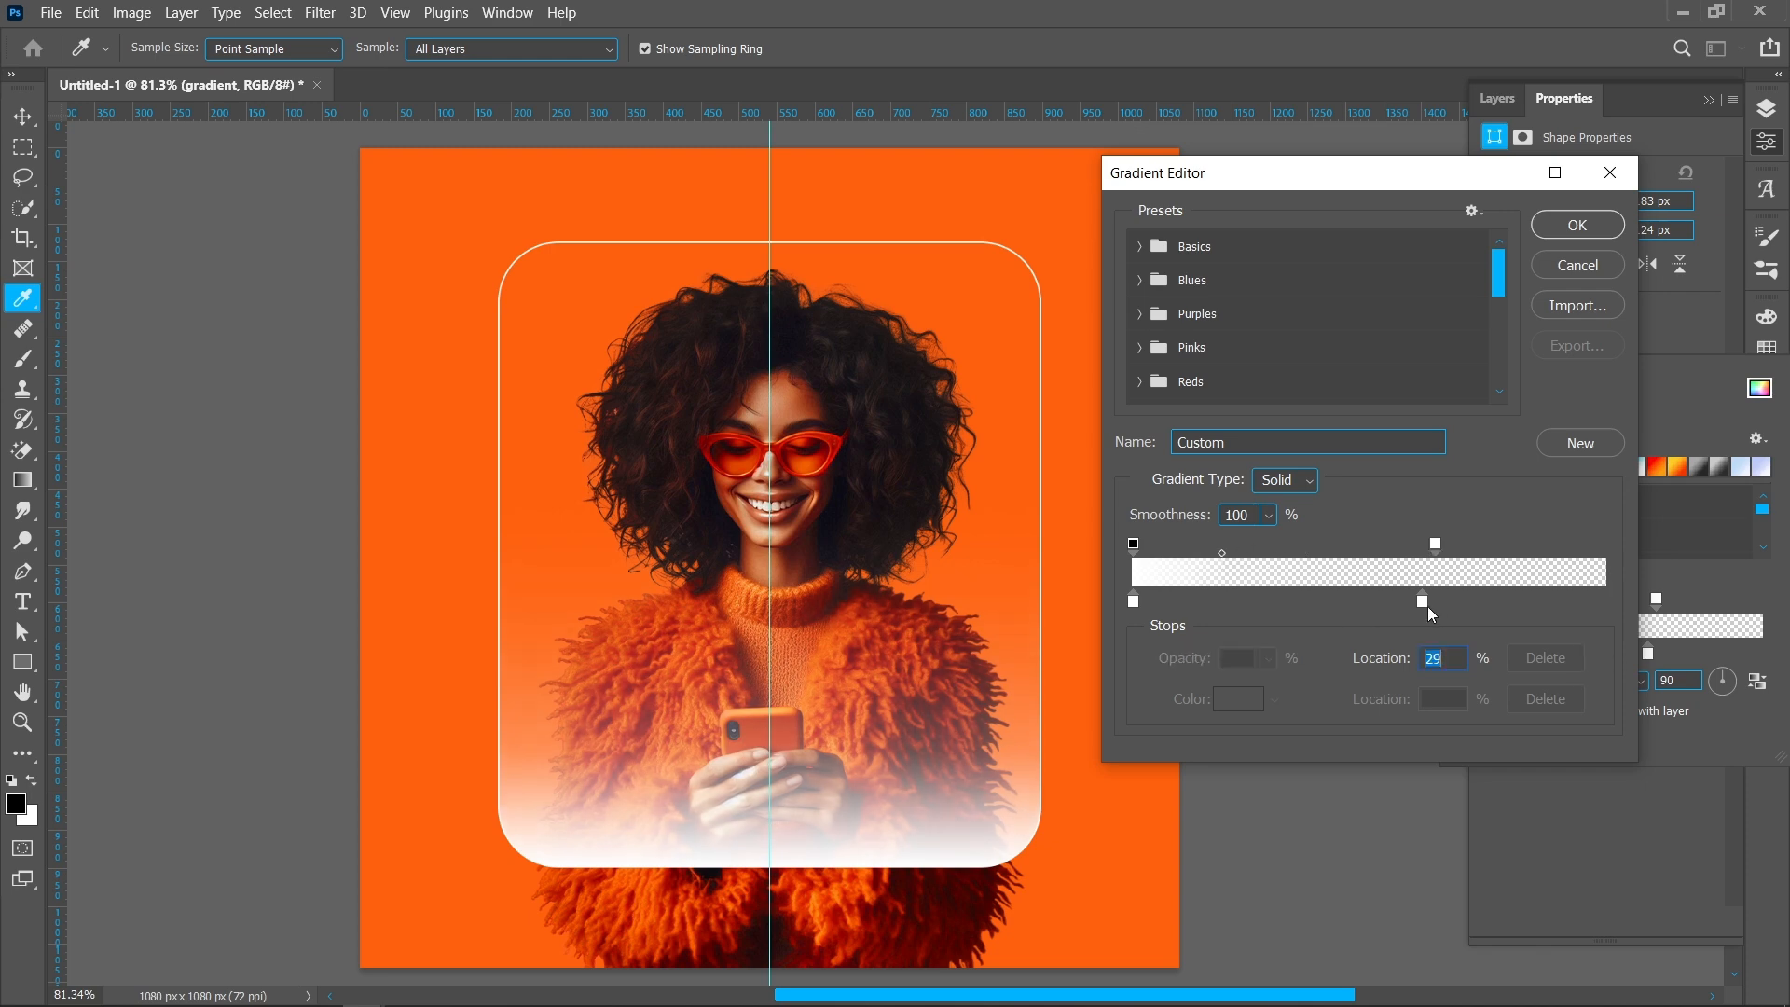
Step: Set the ending color stop to 80%, the transparent opacity stop to 82% and its midpoint to 32%, then accept the gradient
{"action": "left_click_drag", "start_coordinate": [1422, 601], "coordinate": [1515, 607]}
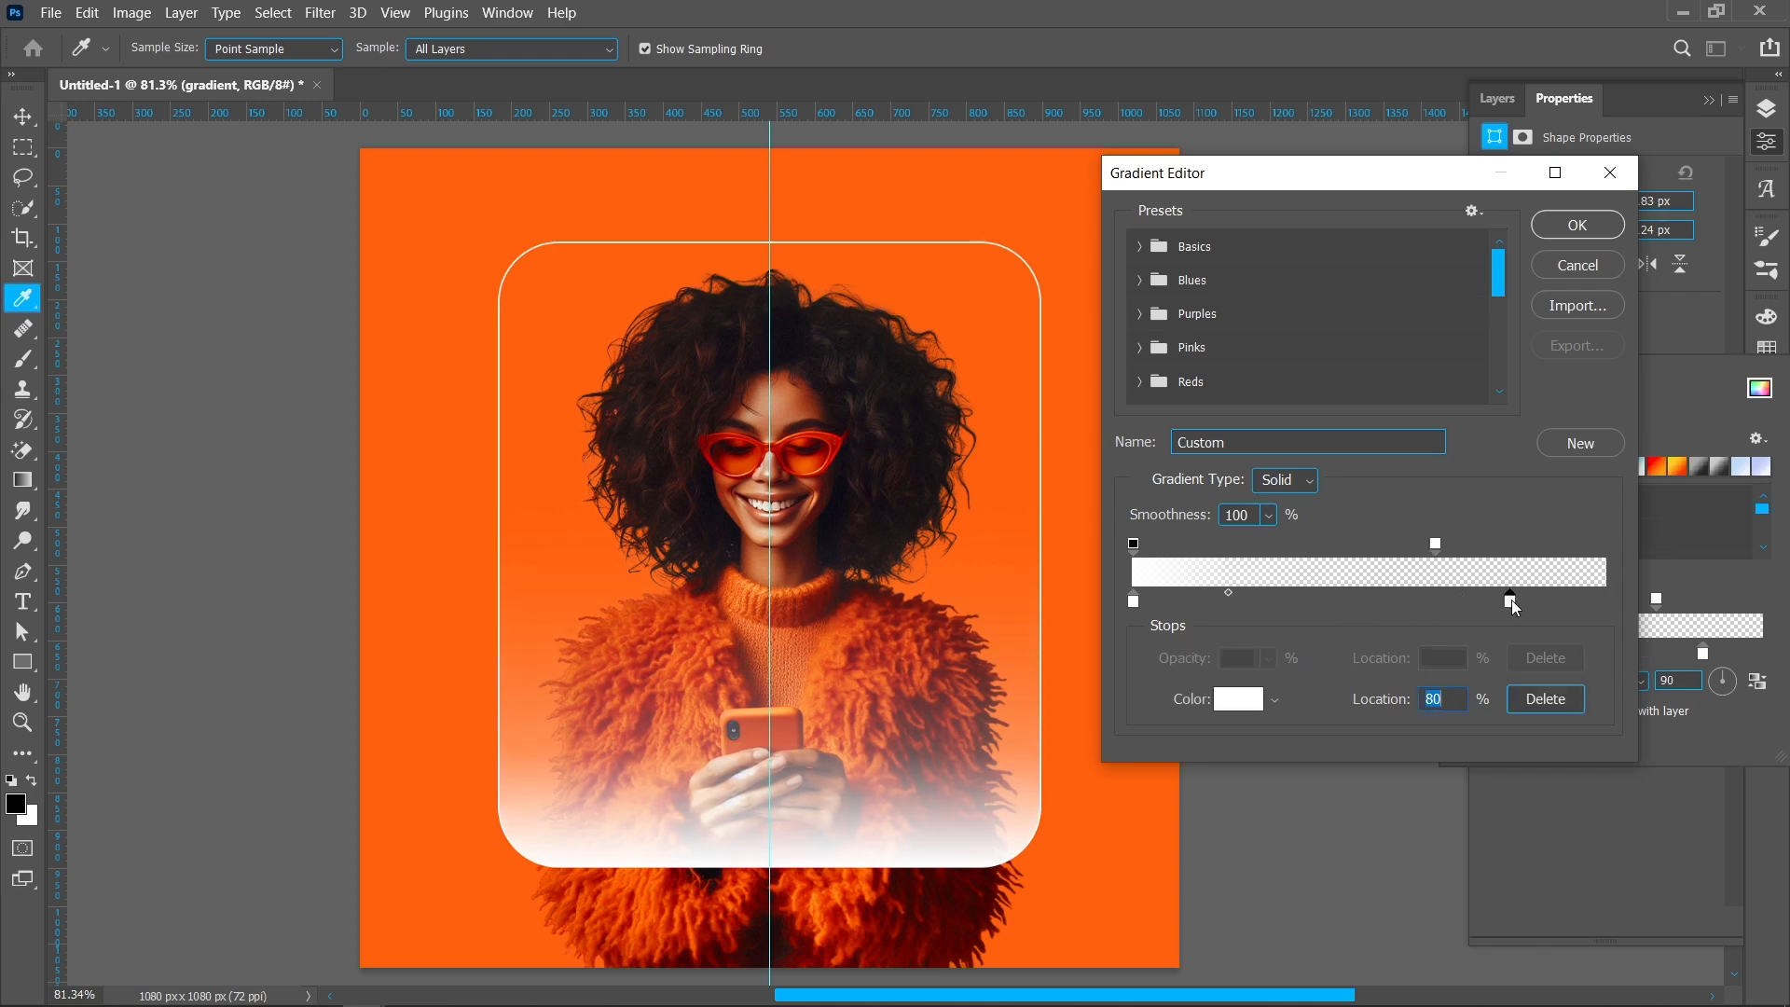
{"action": "left_click", "coordinate": [1435, 545]}
{"action": "left_click_drag", "start_coordinate": [1224, 552], "coordinate": [1241, 551]}
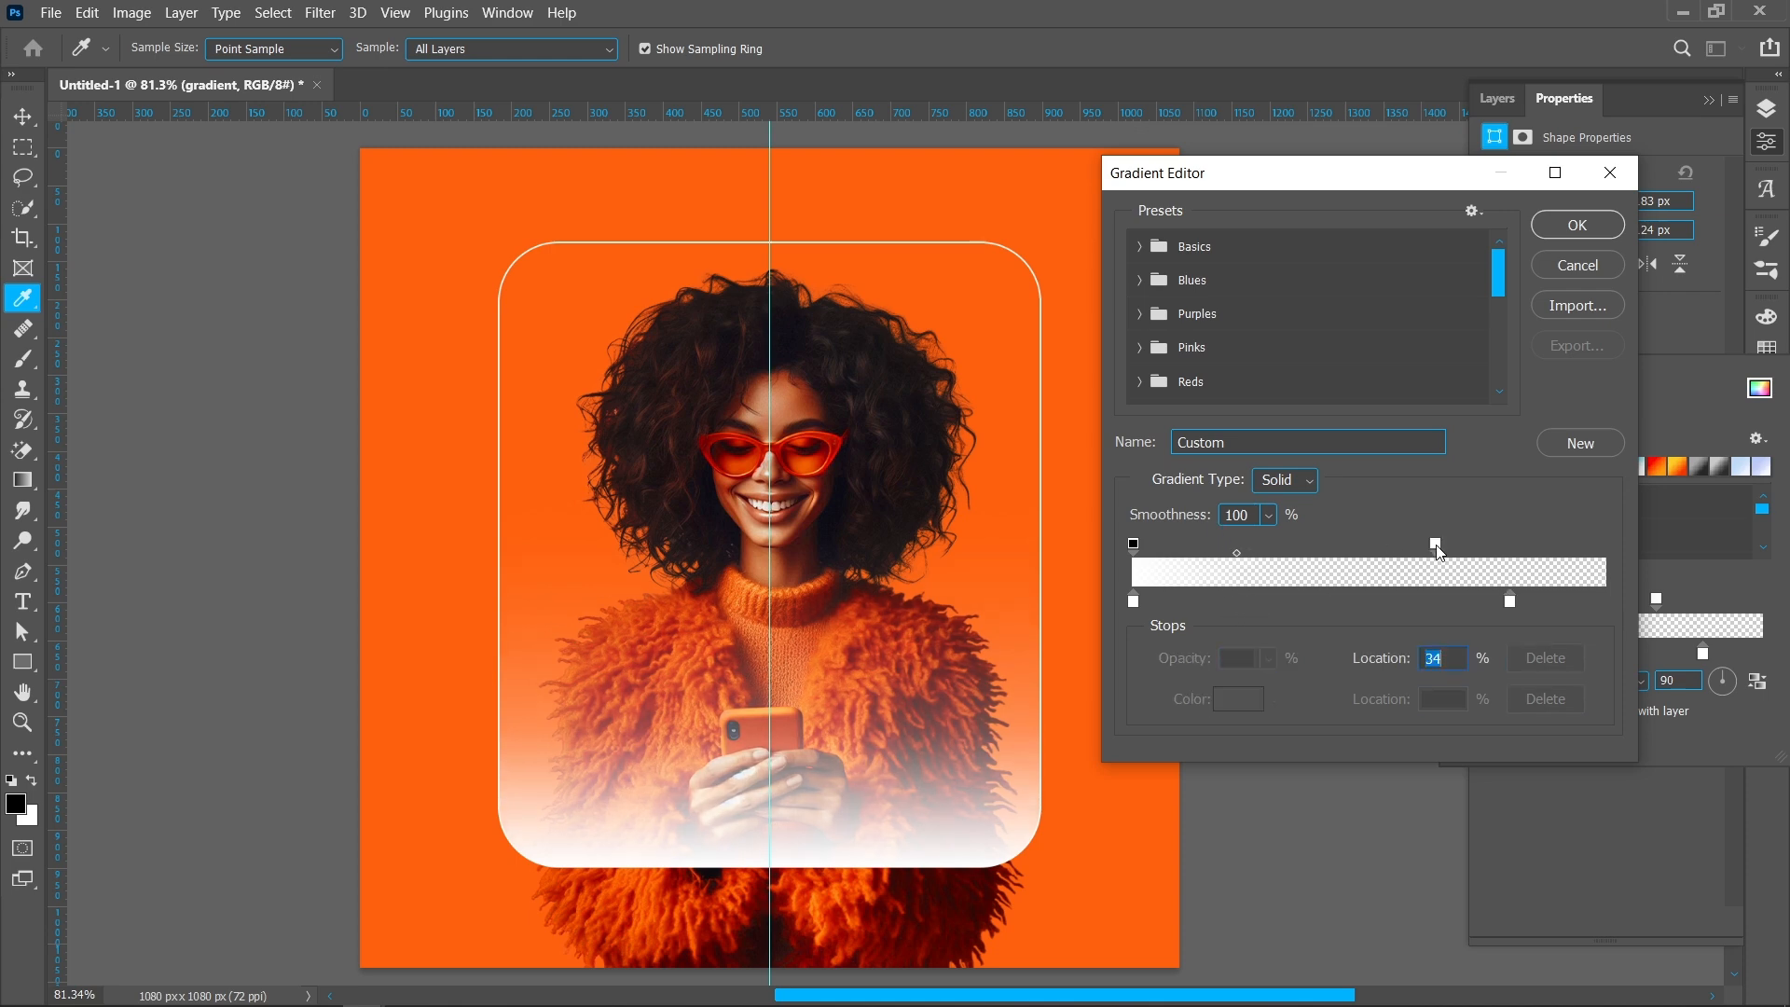
{"action": "left_click_drag", "start_coordinate": [1437, 547], "coordinate": [1521, 550]}
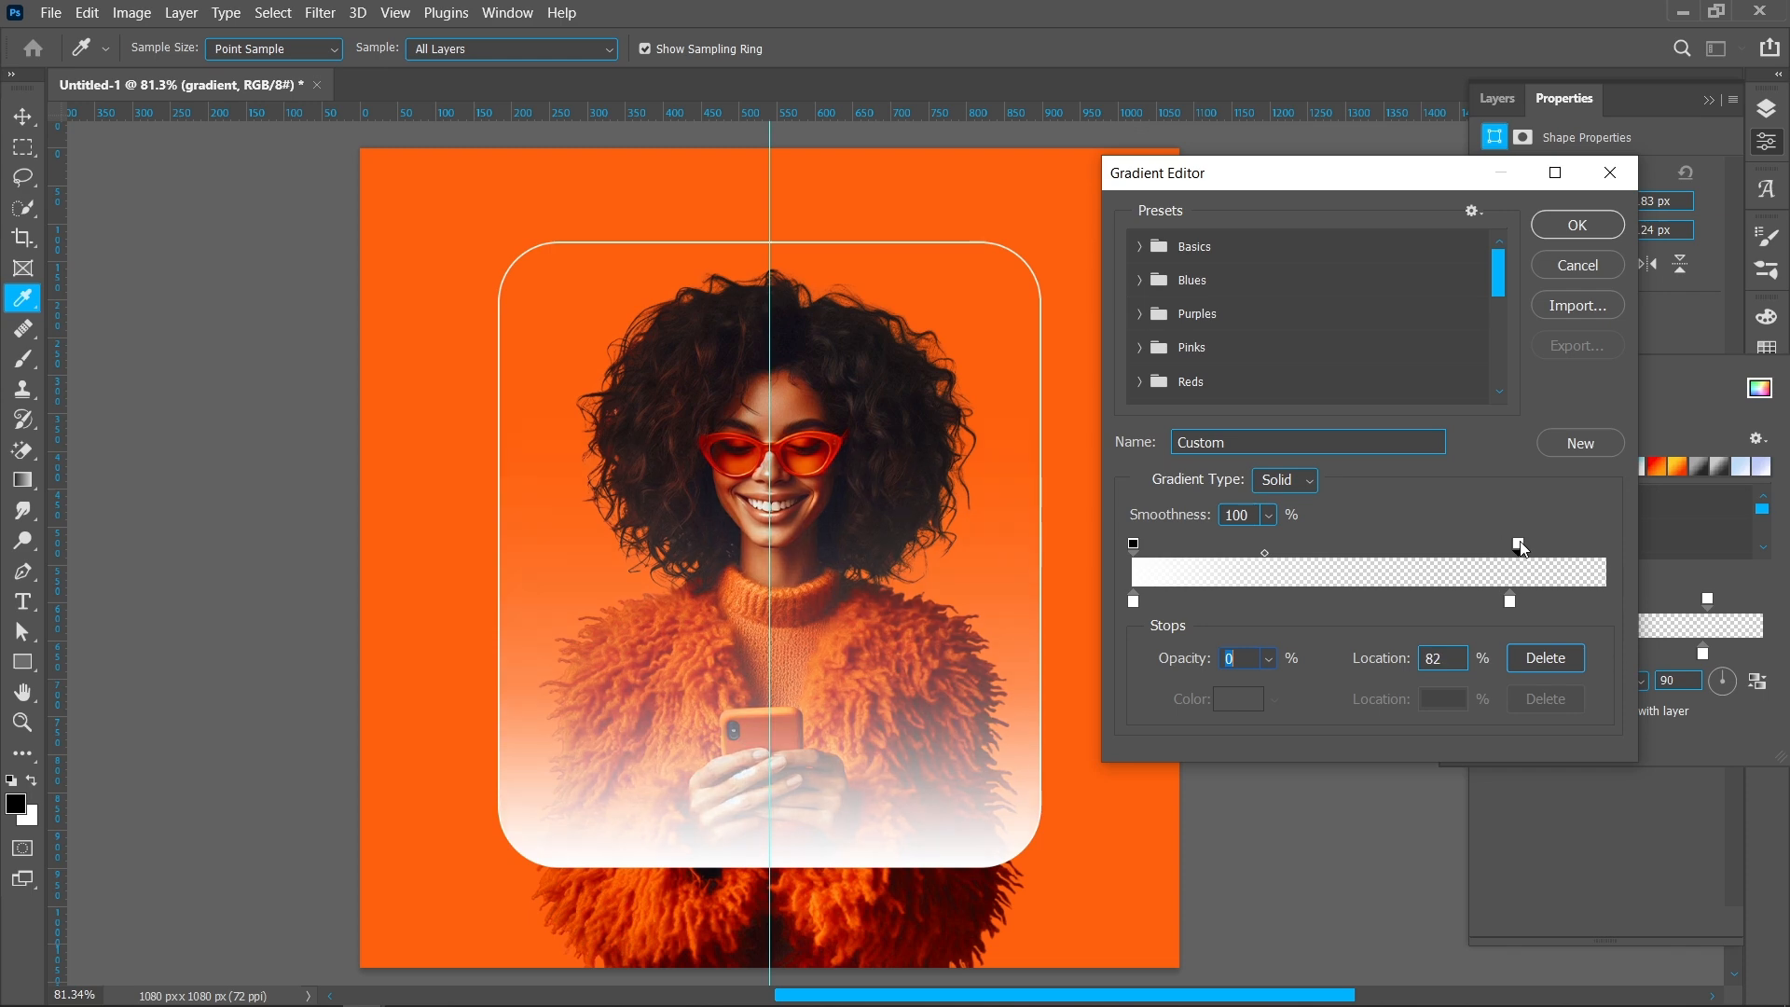
{"action": "mouse_move", "coordinate": [1266, 554]}
{"action": "left_mouse_down"}
{"action": "mouse_move", "coordinate": [1285, 554]}
{"action": "mouse_move", "coordinate": [1262, 556]}
{"action": "left_mouse_up"}
{"action": "left_click", "coordinate": [1283, 552]}
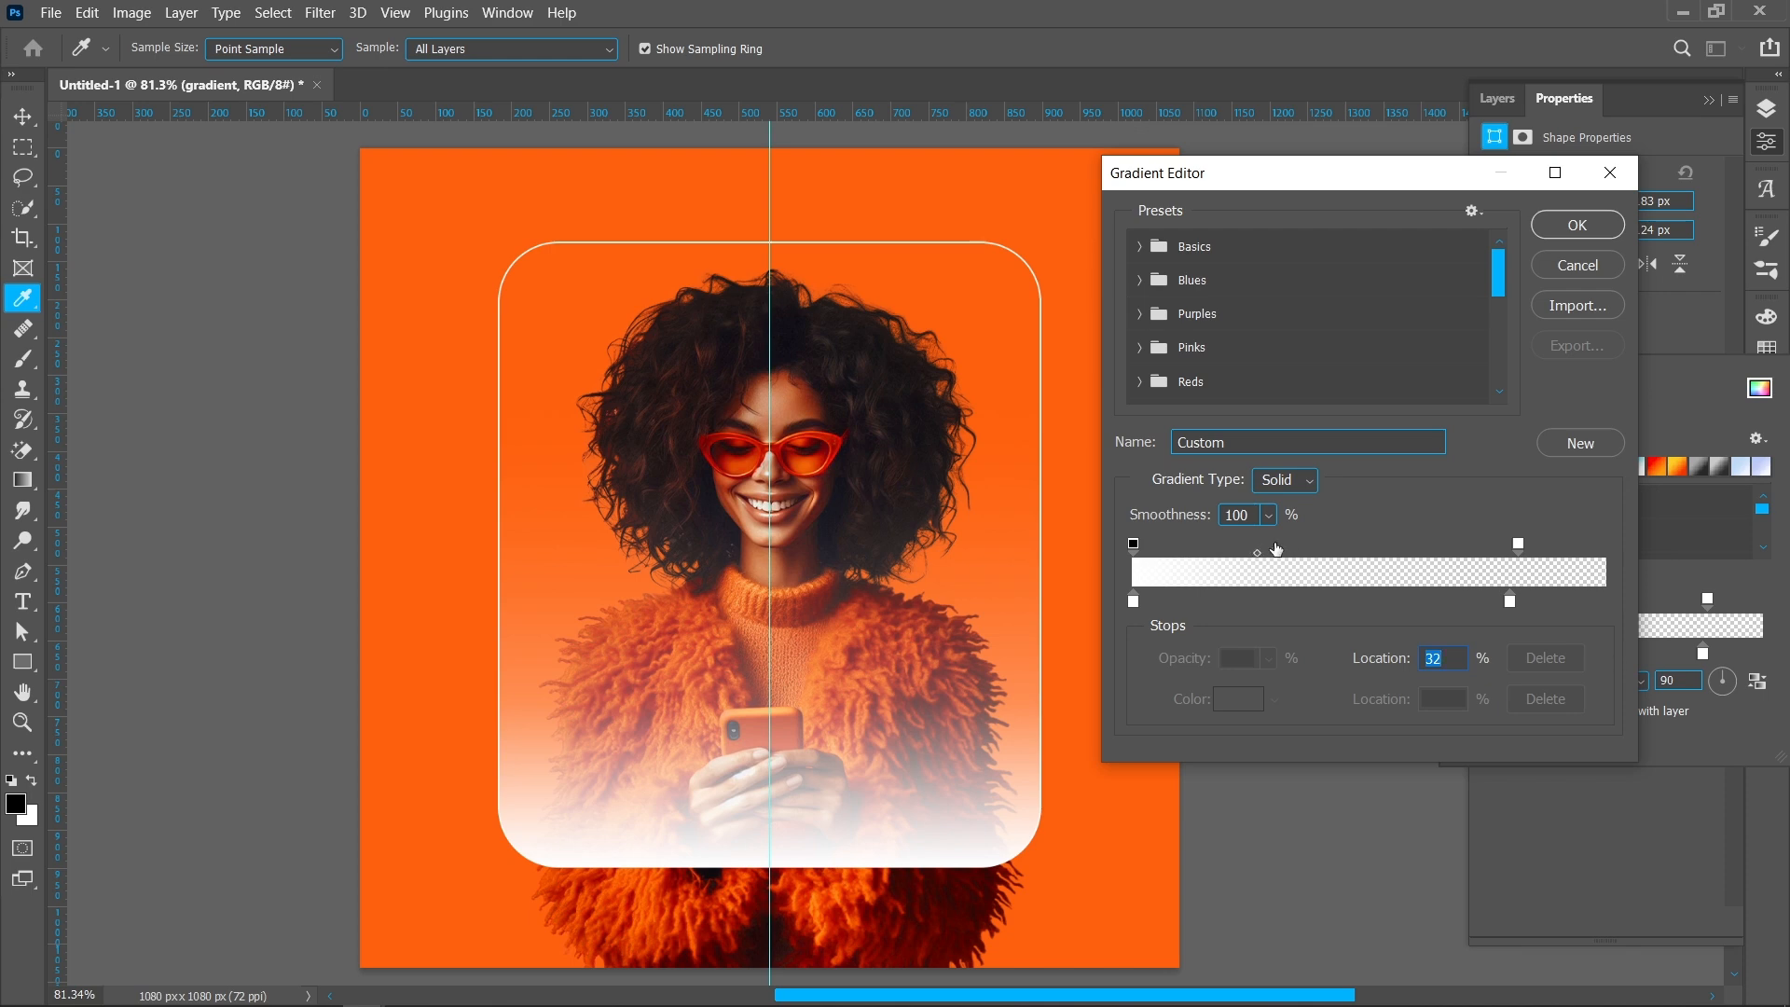
{"action": "left_click", "coordinate": [1574, 229]}
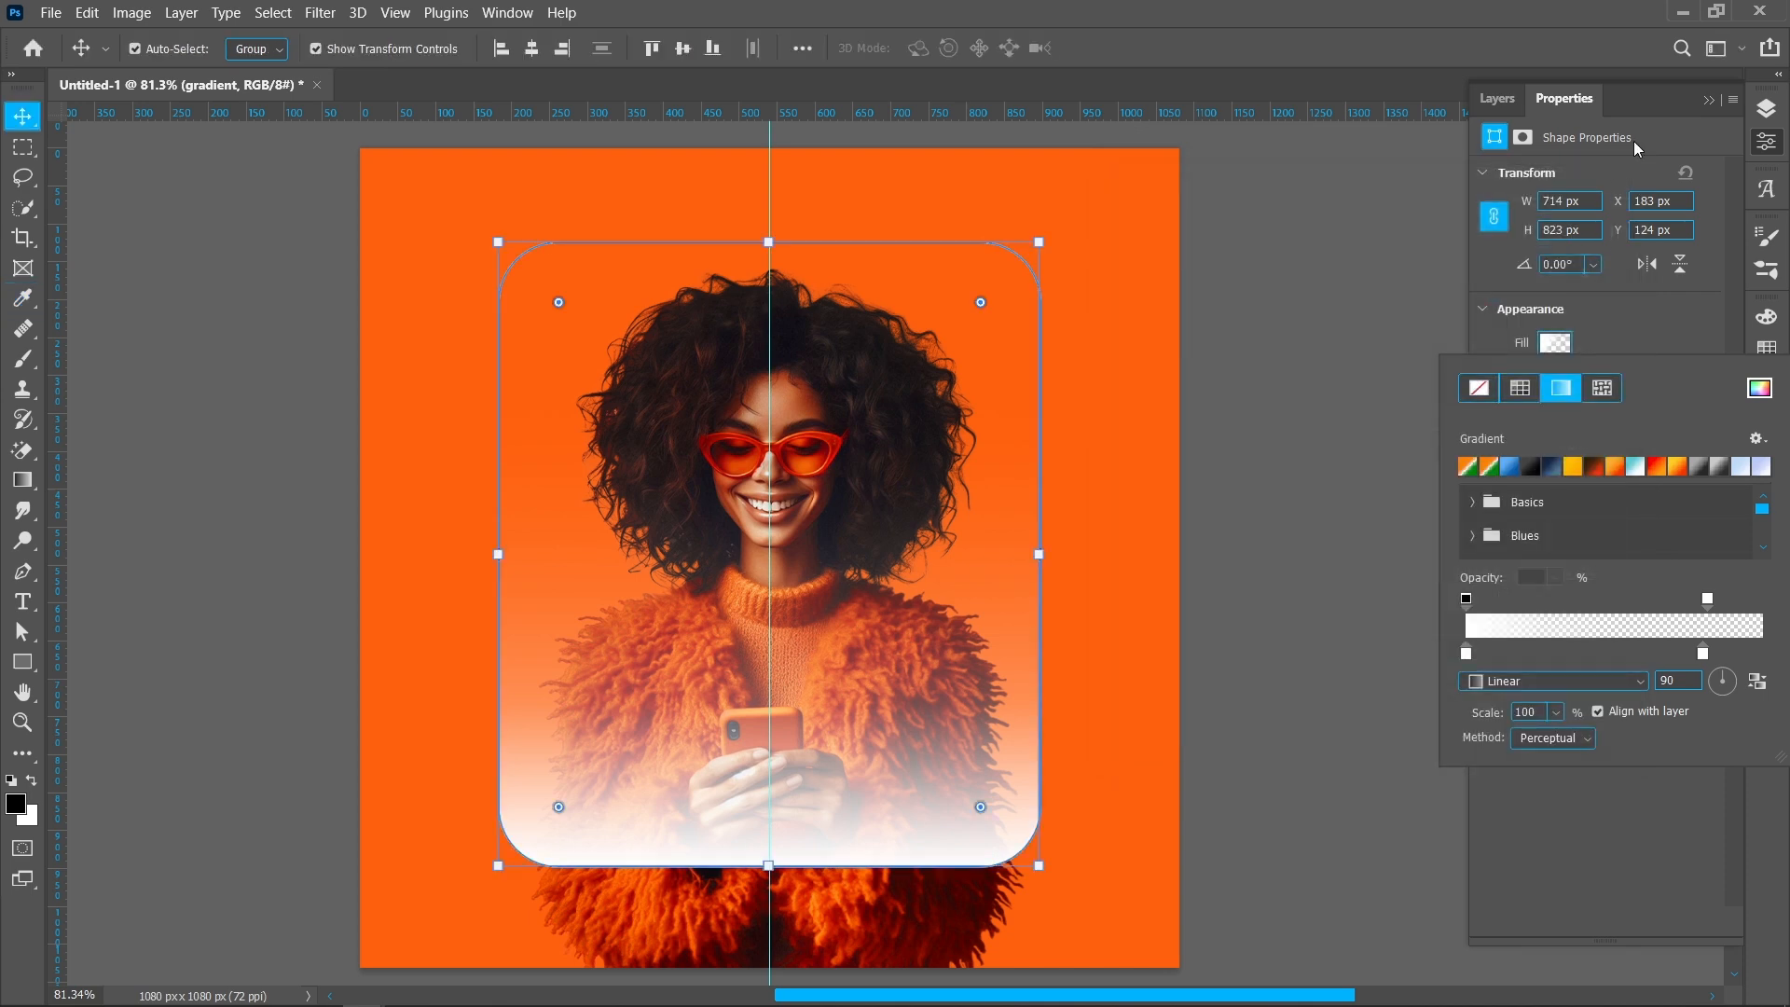
Step: Lower the gradient layer's opacity to about 69% and deselect it
{"action": "left_click", "coordinate": [1767, 109]}
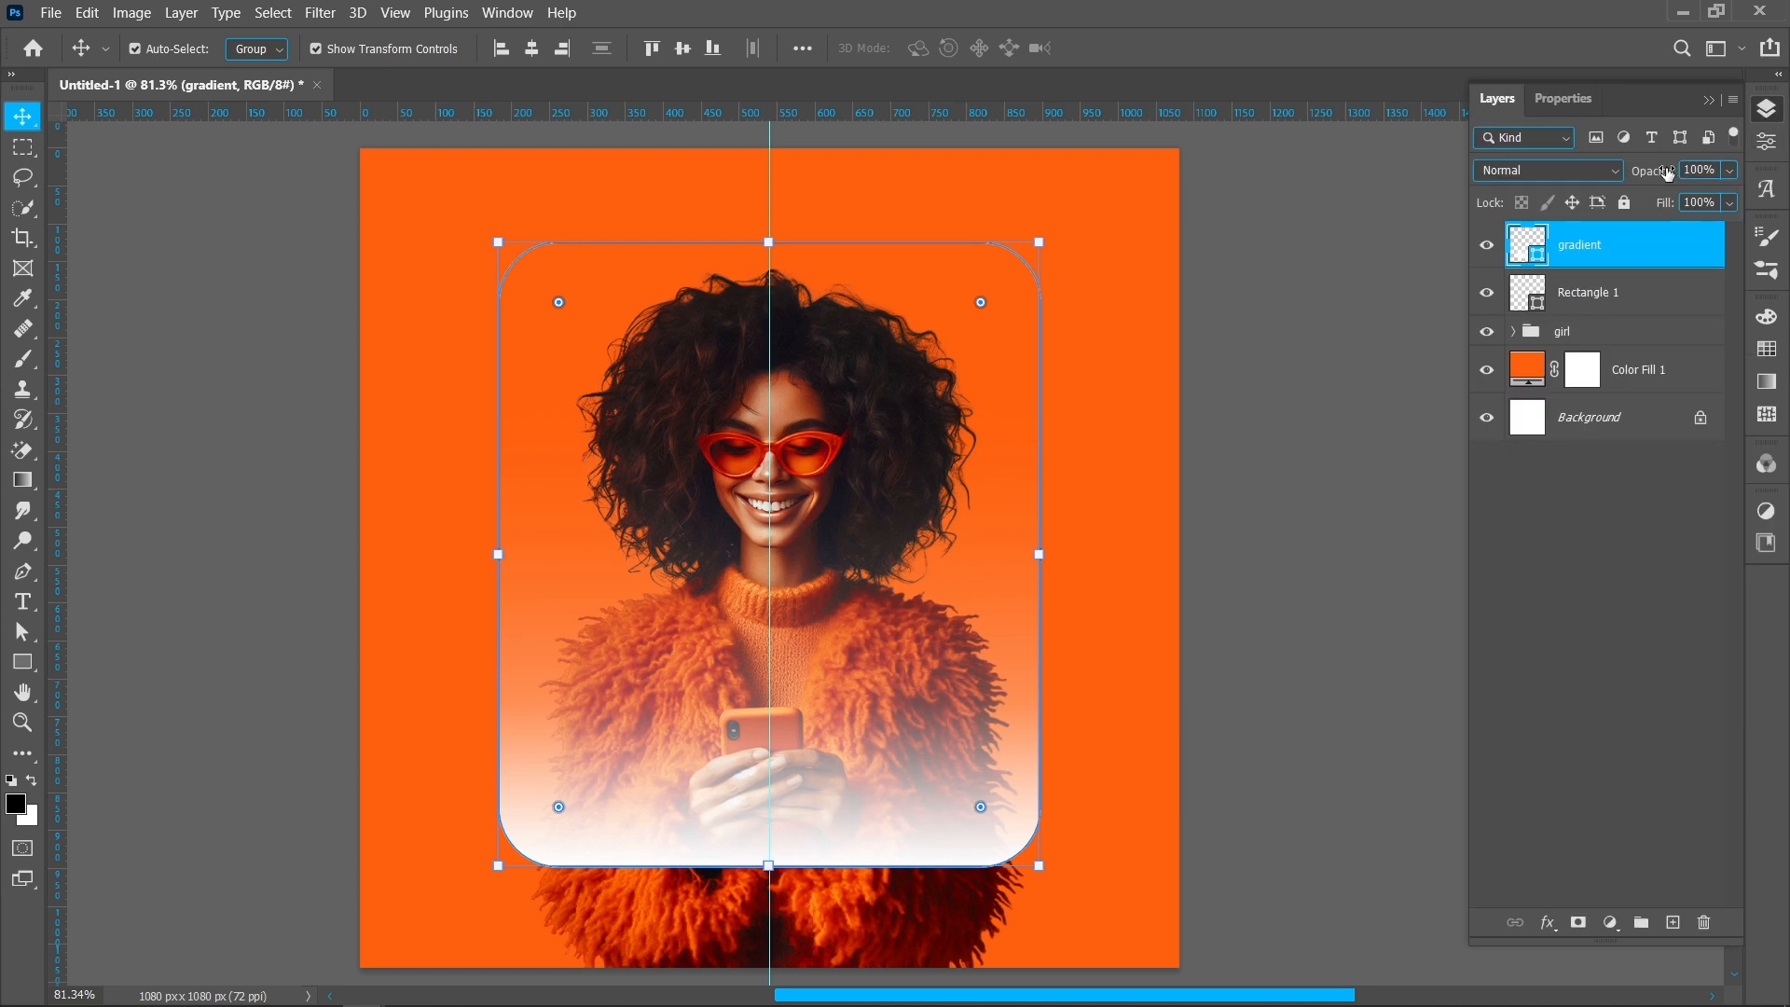
{"action": "mouse_move", "coordinate": [1667, 173]}
{"action": "left_mouse_down"}
{"action": "mouse_move", "coordinate": [1623, 182]}
{"action": "mouse_move", "coordinate": [1667, 177]}
{"action": "left_mouse_up"}
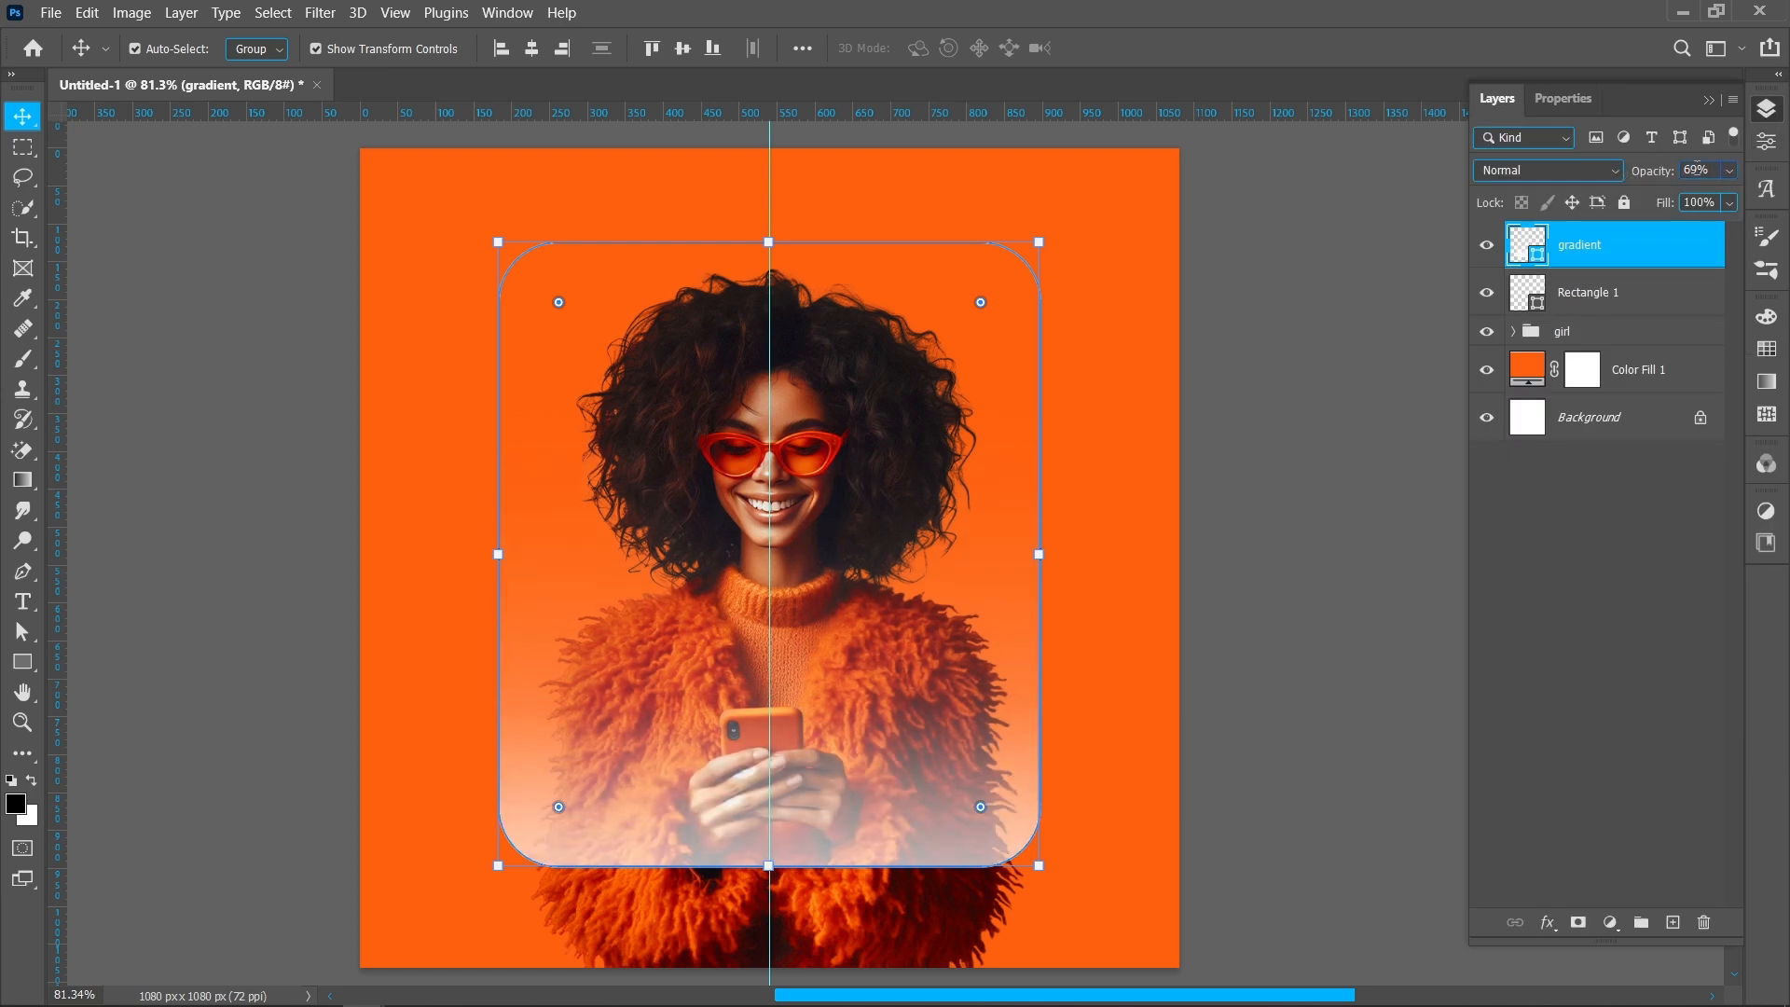
{"action": "scroll", "coordinate": [1697, 167], "scroll_direction": "down", "scroll_amount": 3}
{"action": "left_click", "coordinate": [1281, 553]}
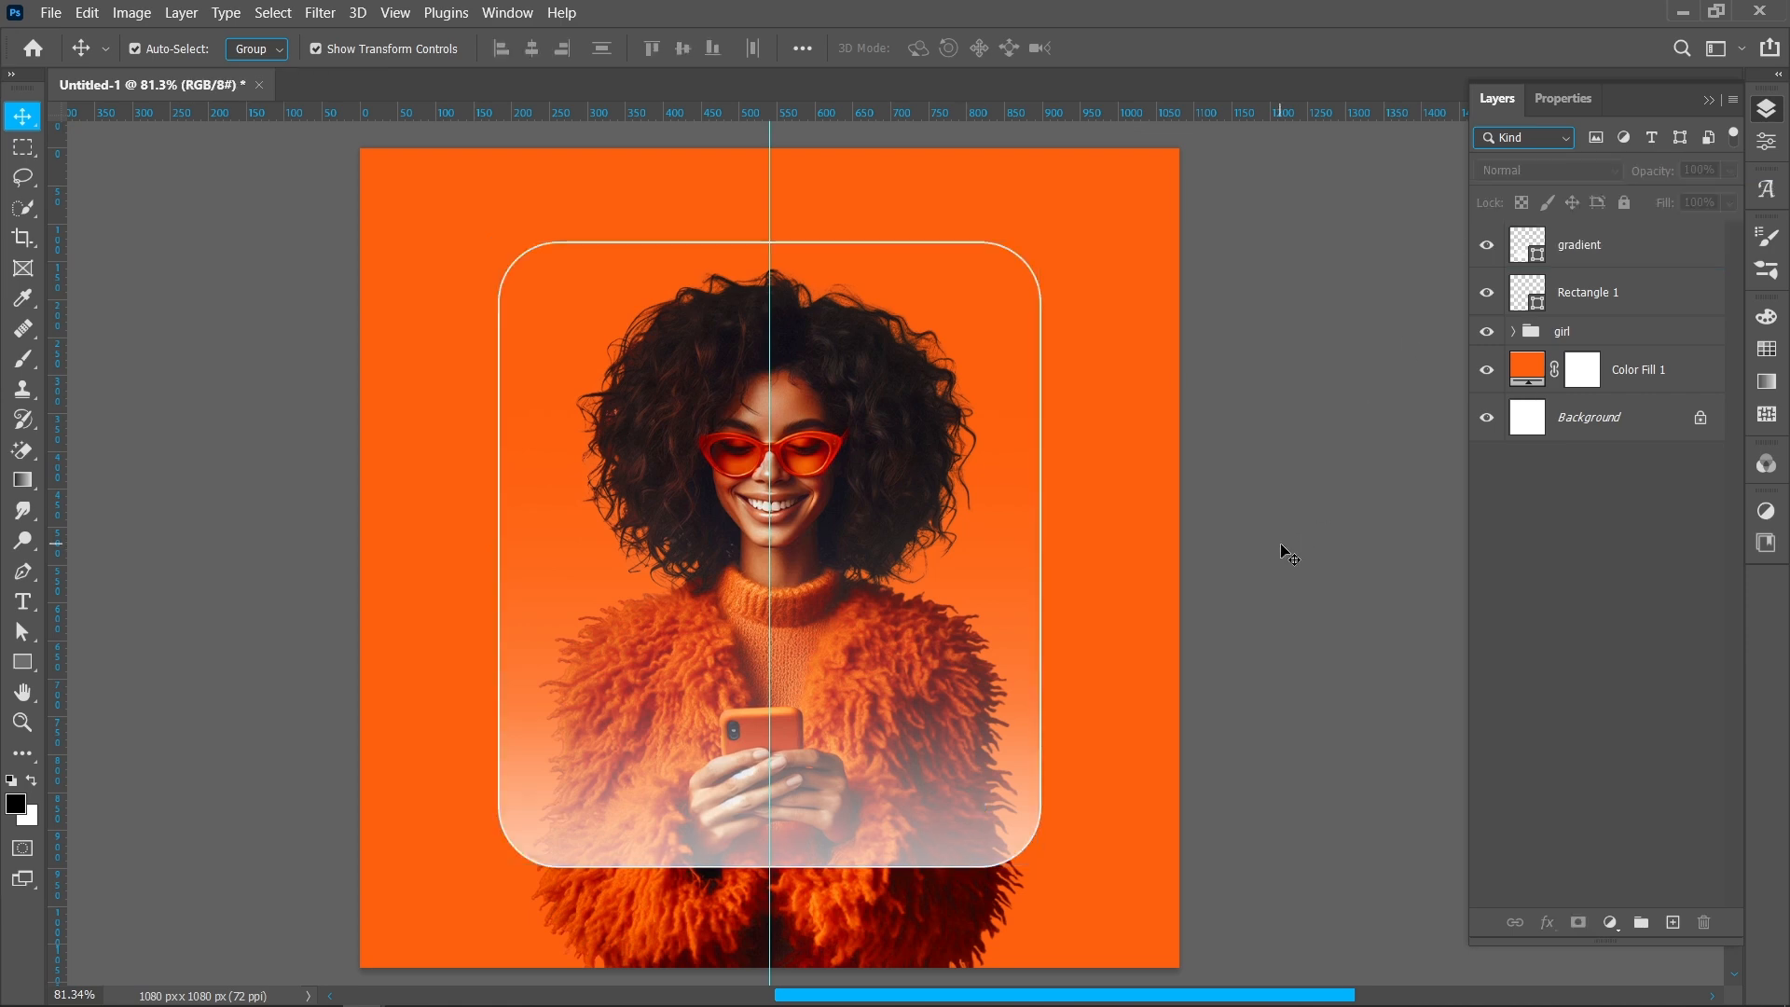
Step: Duplicate the girl group and rename the lower, original group "background girl"
{"action": "left_click", "coordinate": [1654, 342]}
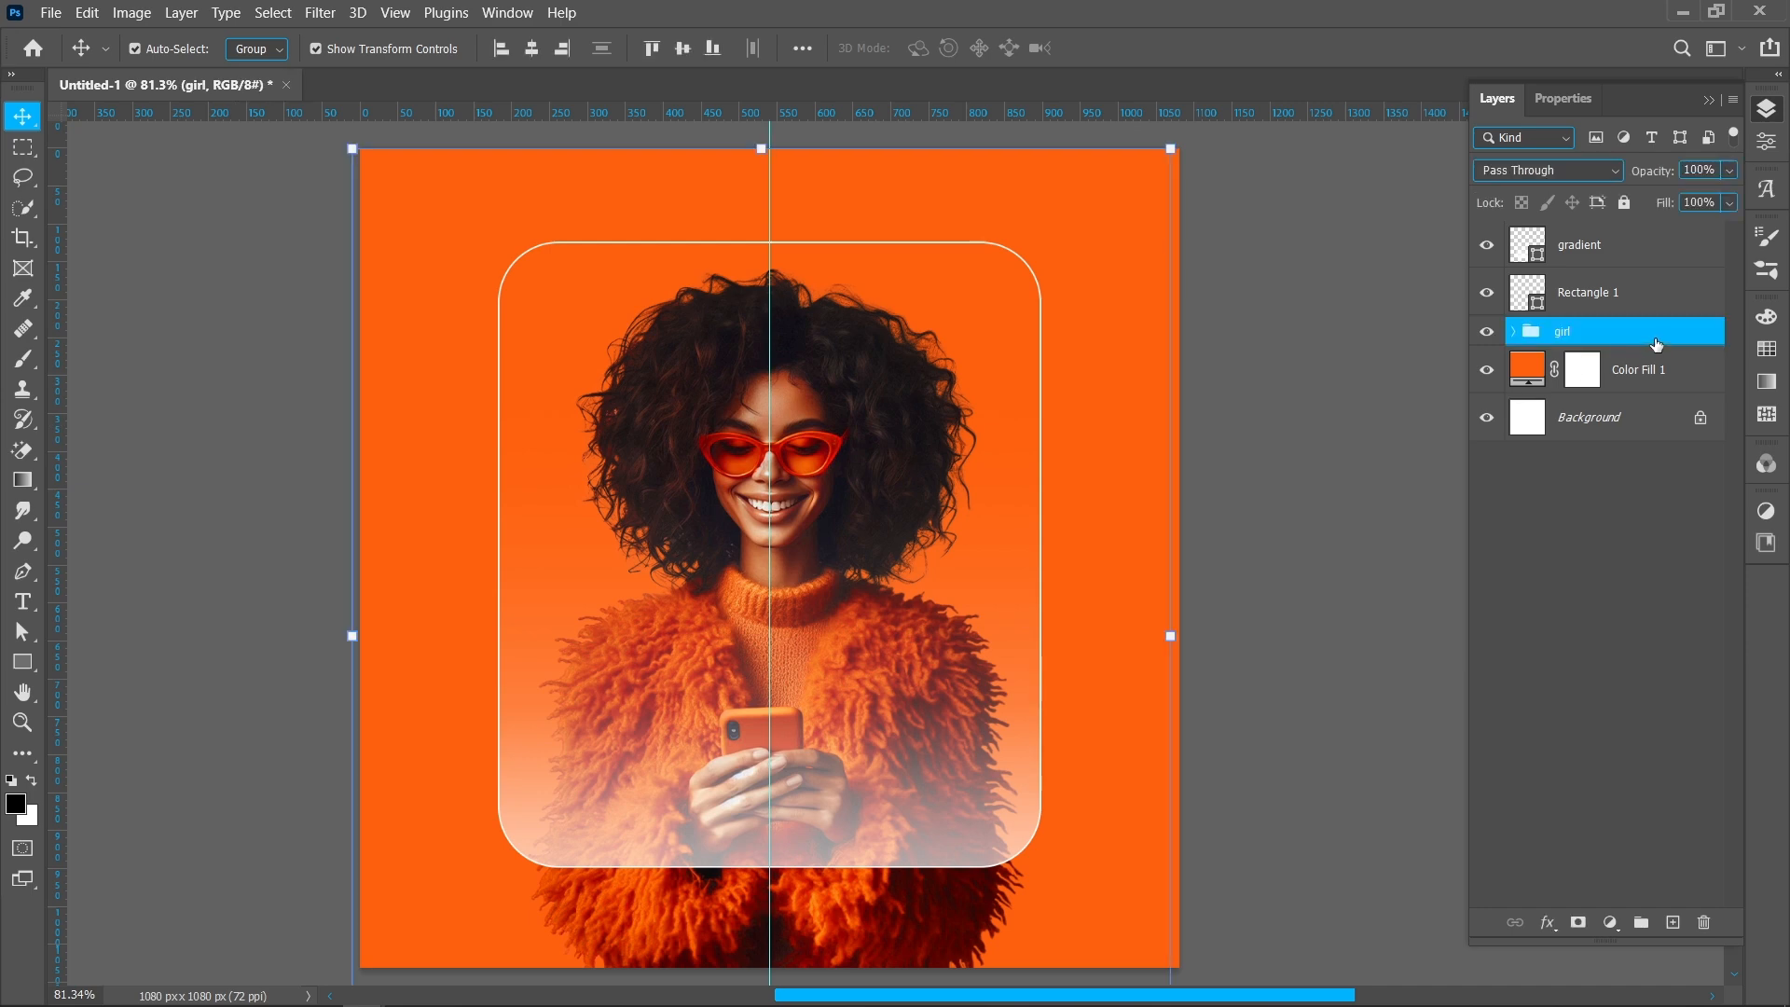
{"action": "key", "text": "ctrl+j"}
{"action": "left_click", "coordinate": [1599, 361]}
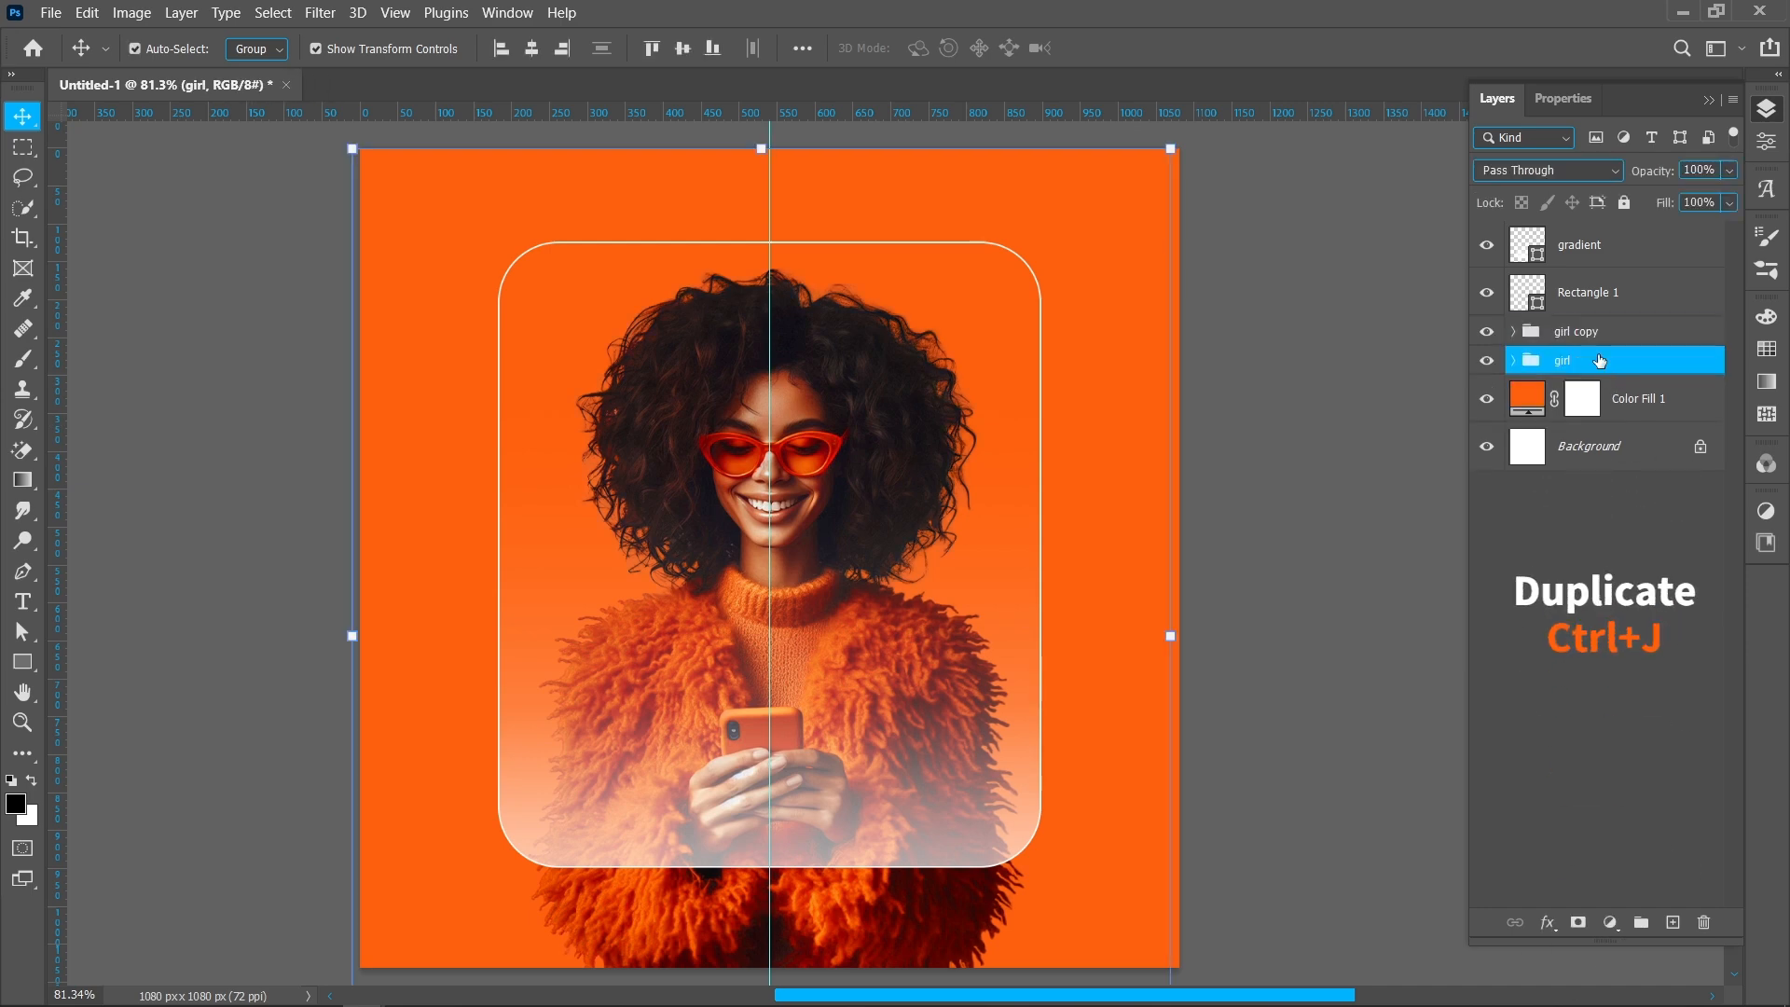
{"action": "double_click", "coordinate": [1563, 361]}
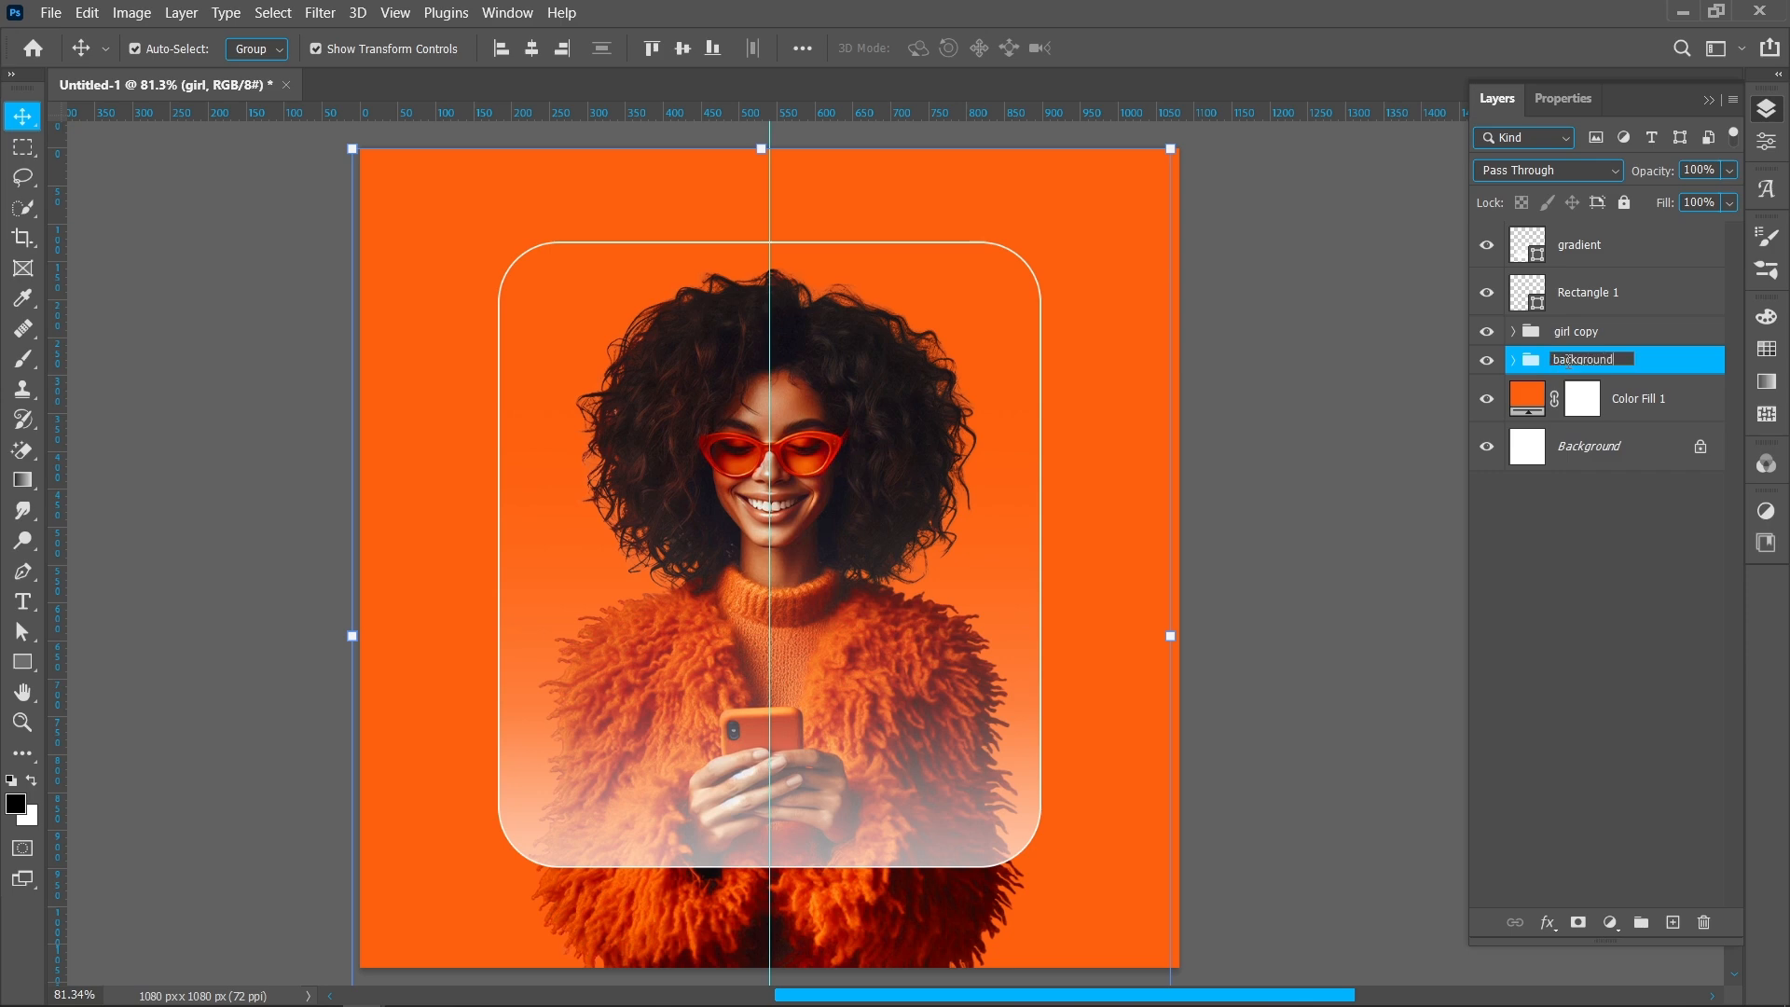
{"action": "key", "text": "Return"}
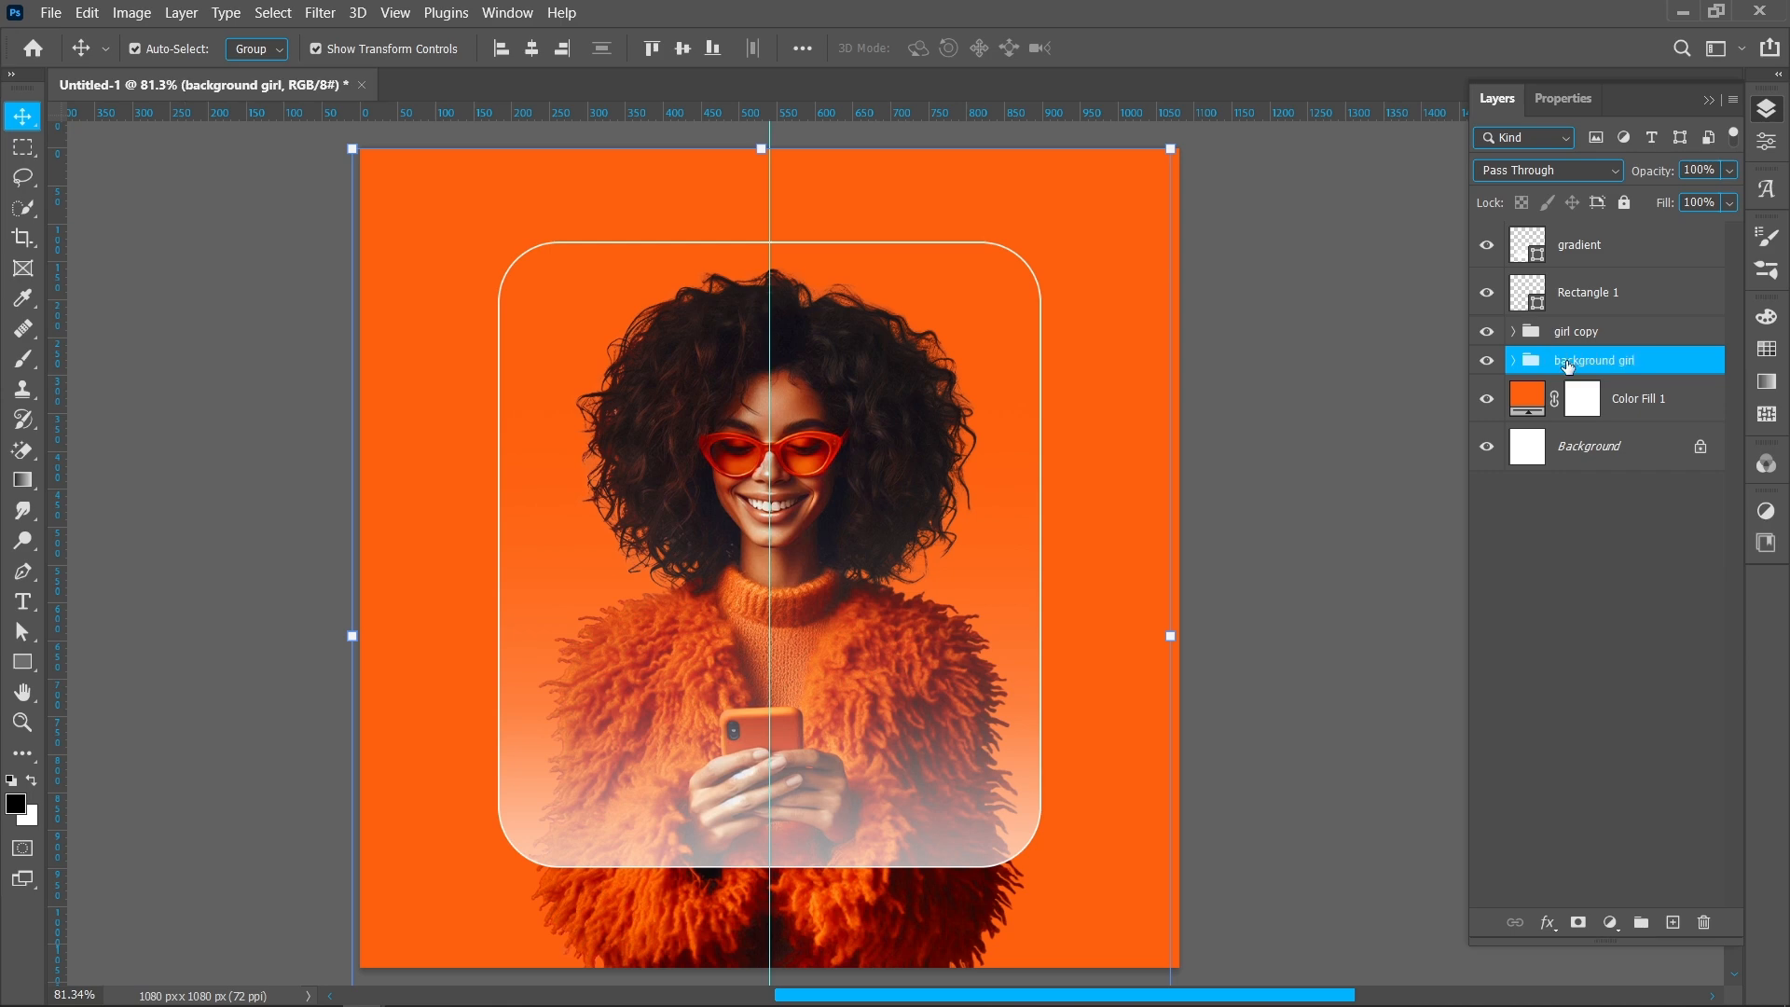
Step: Rename the "girl copy" group as "girl"
{"action": "left_click", "coordinate": [1575, 334]}
{"action": "double_click", "coordinate": [1573, 331]}
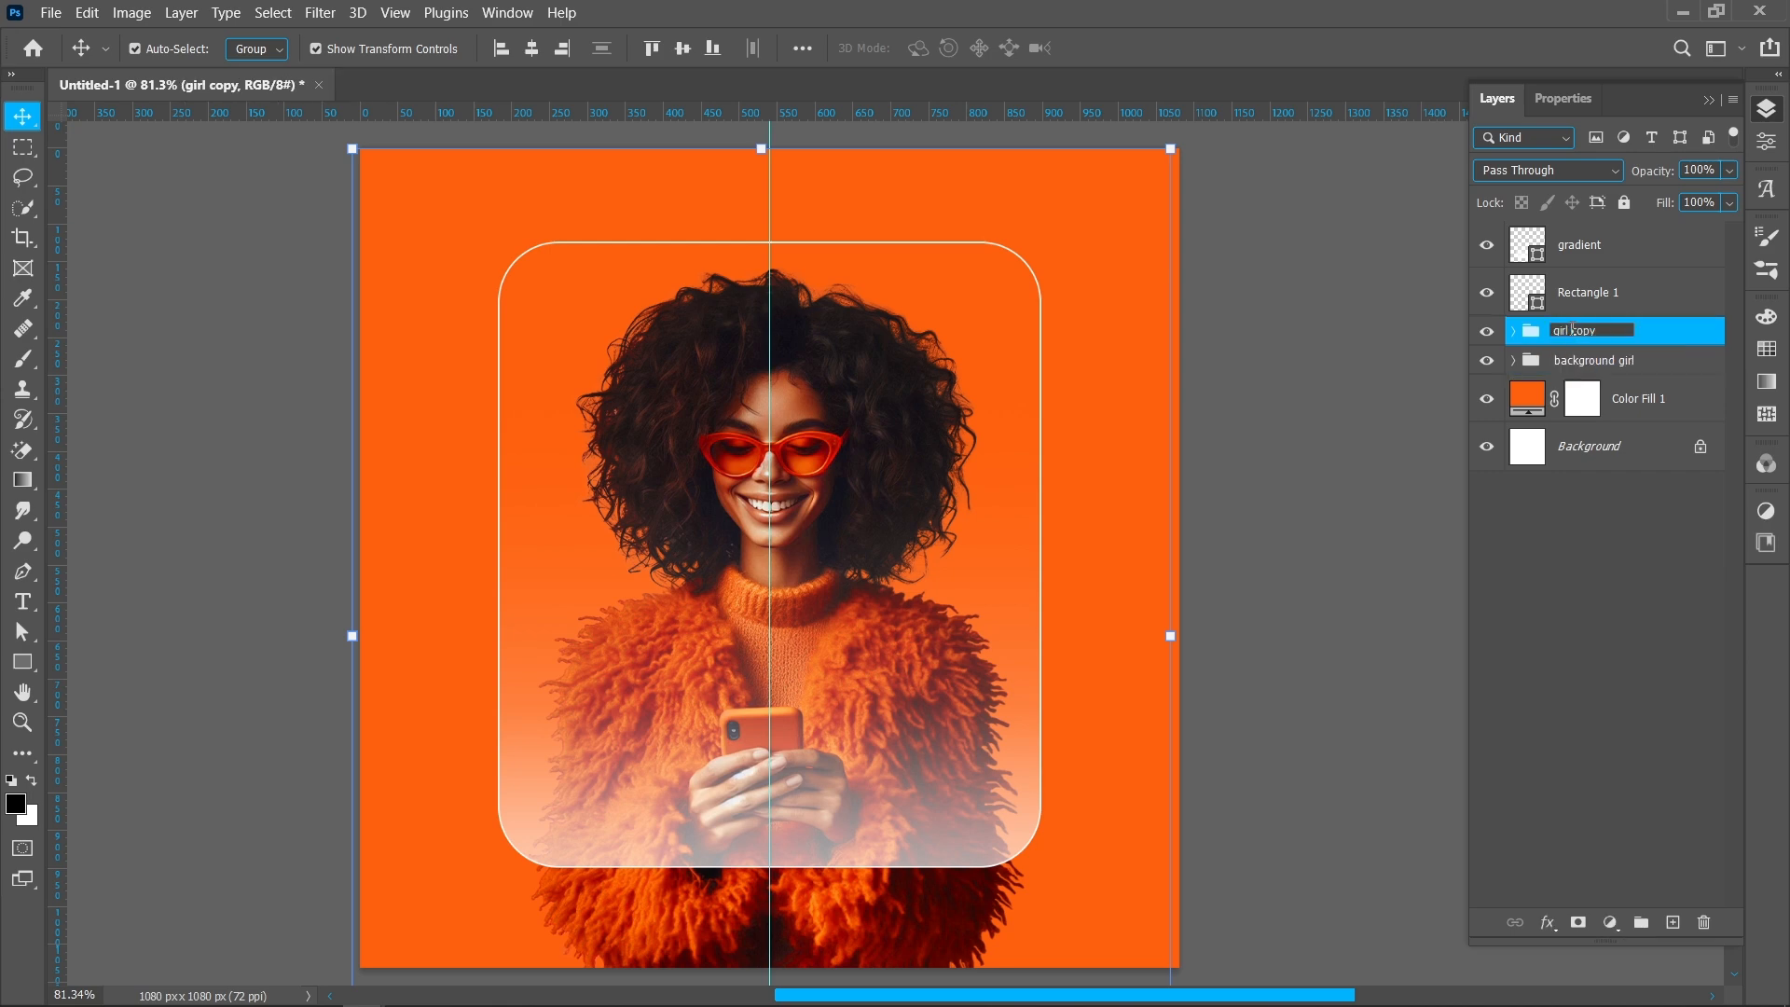
{"action": "key", "text": "BackSpace"}
{"action": "key", "text": "Return"}
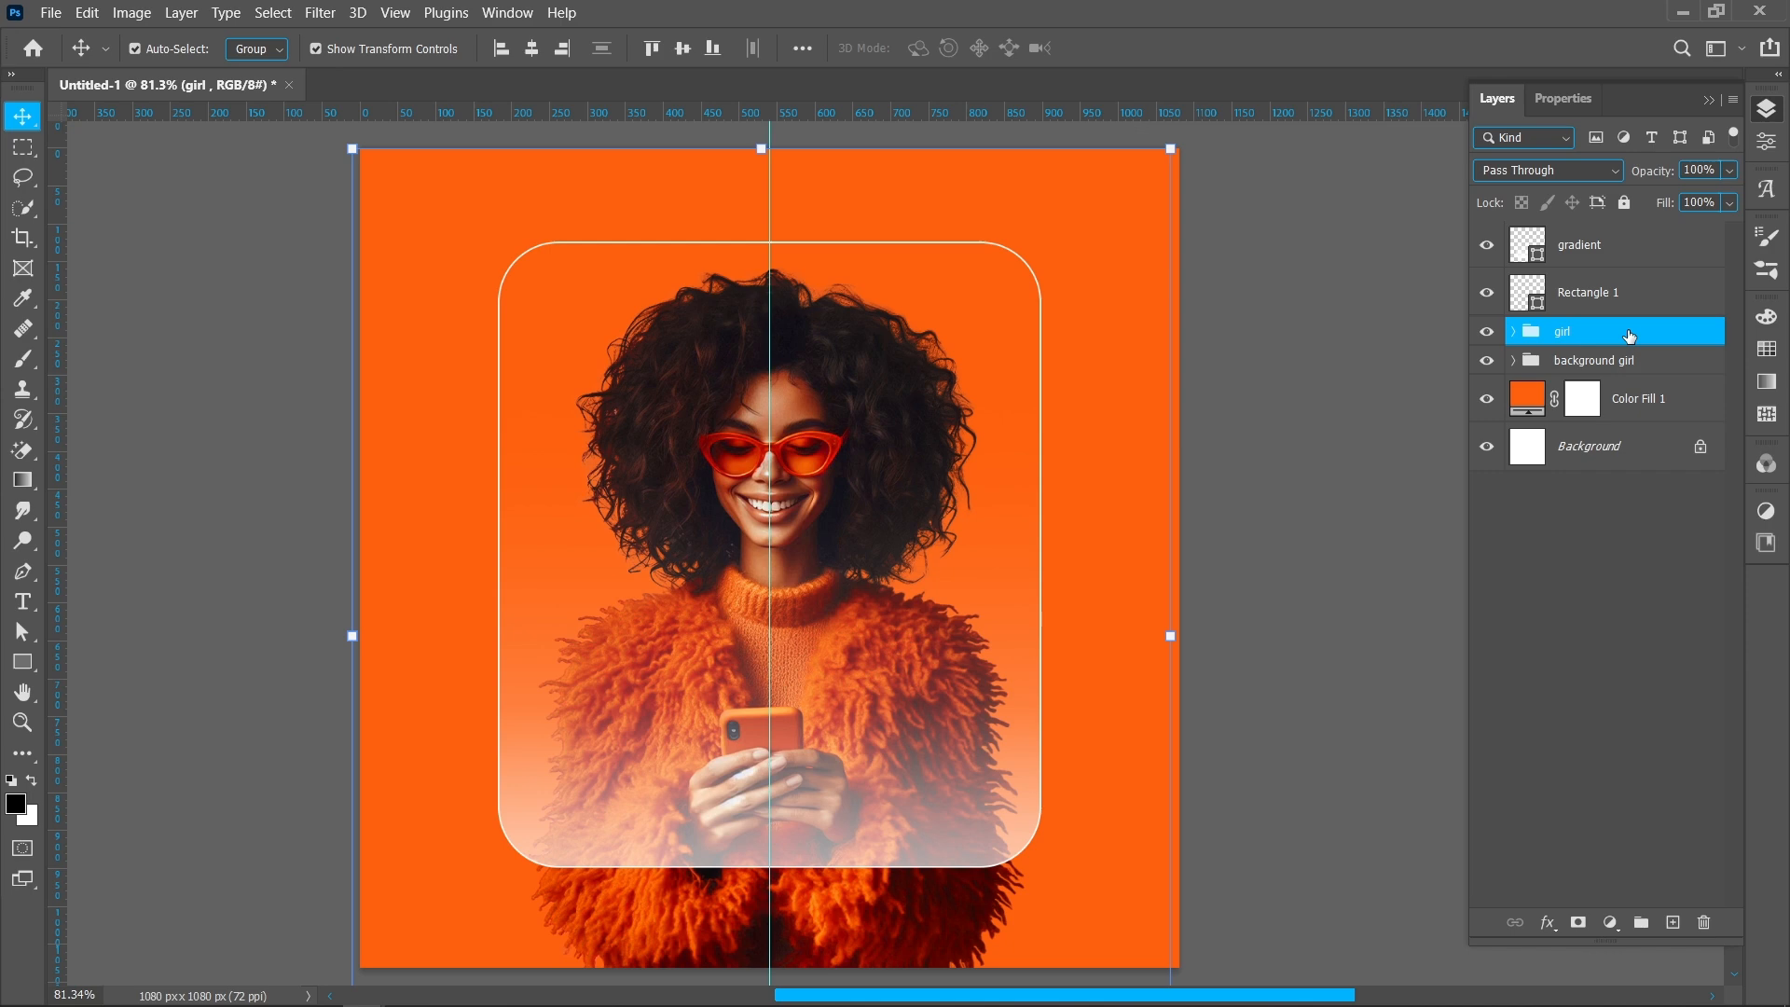
Step: Convert the background girl group to a smart object
{"action": "left_click", "coordinate": [1621, 364]}
{"action": "right_click", "coordinate": [1585, 361]}
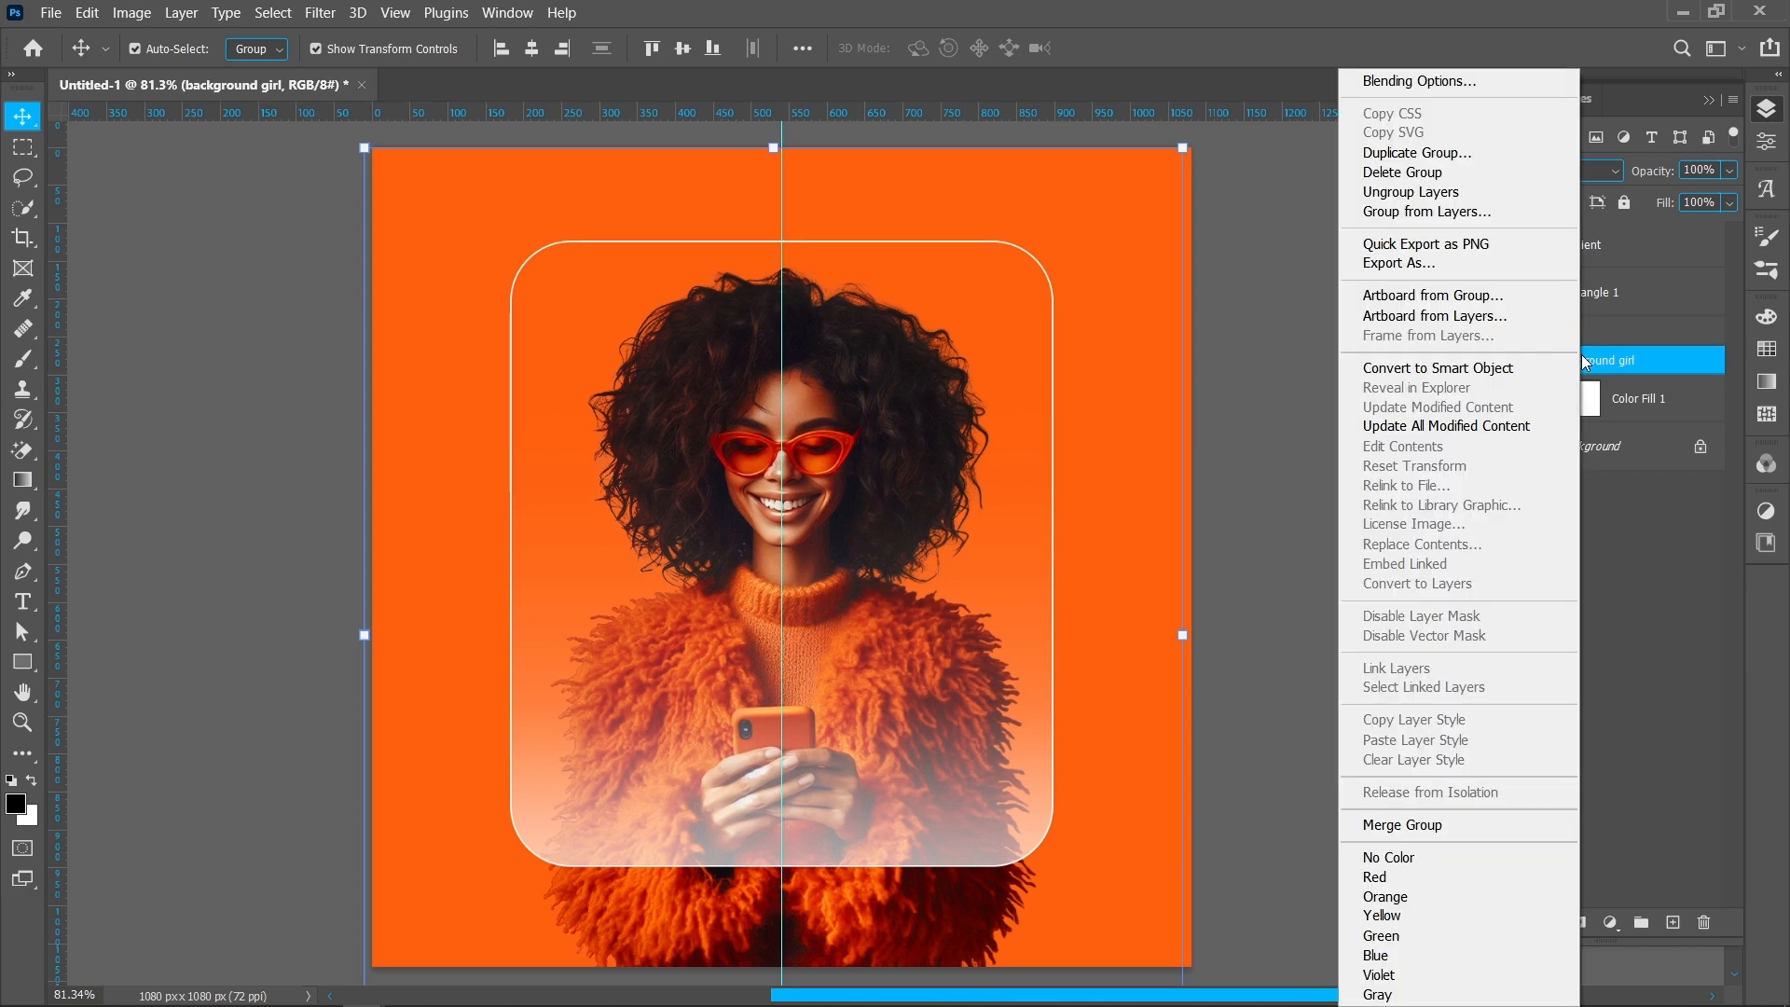
{"action": "left_click", "coordinate": [1447, 371]}
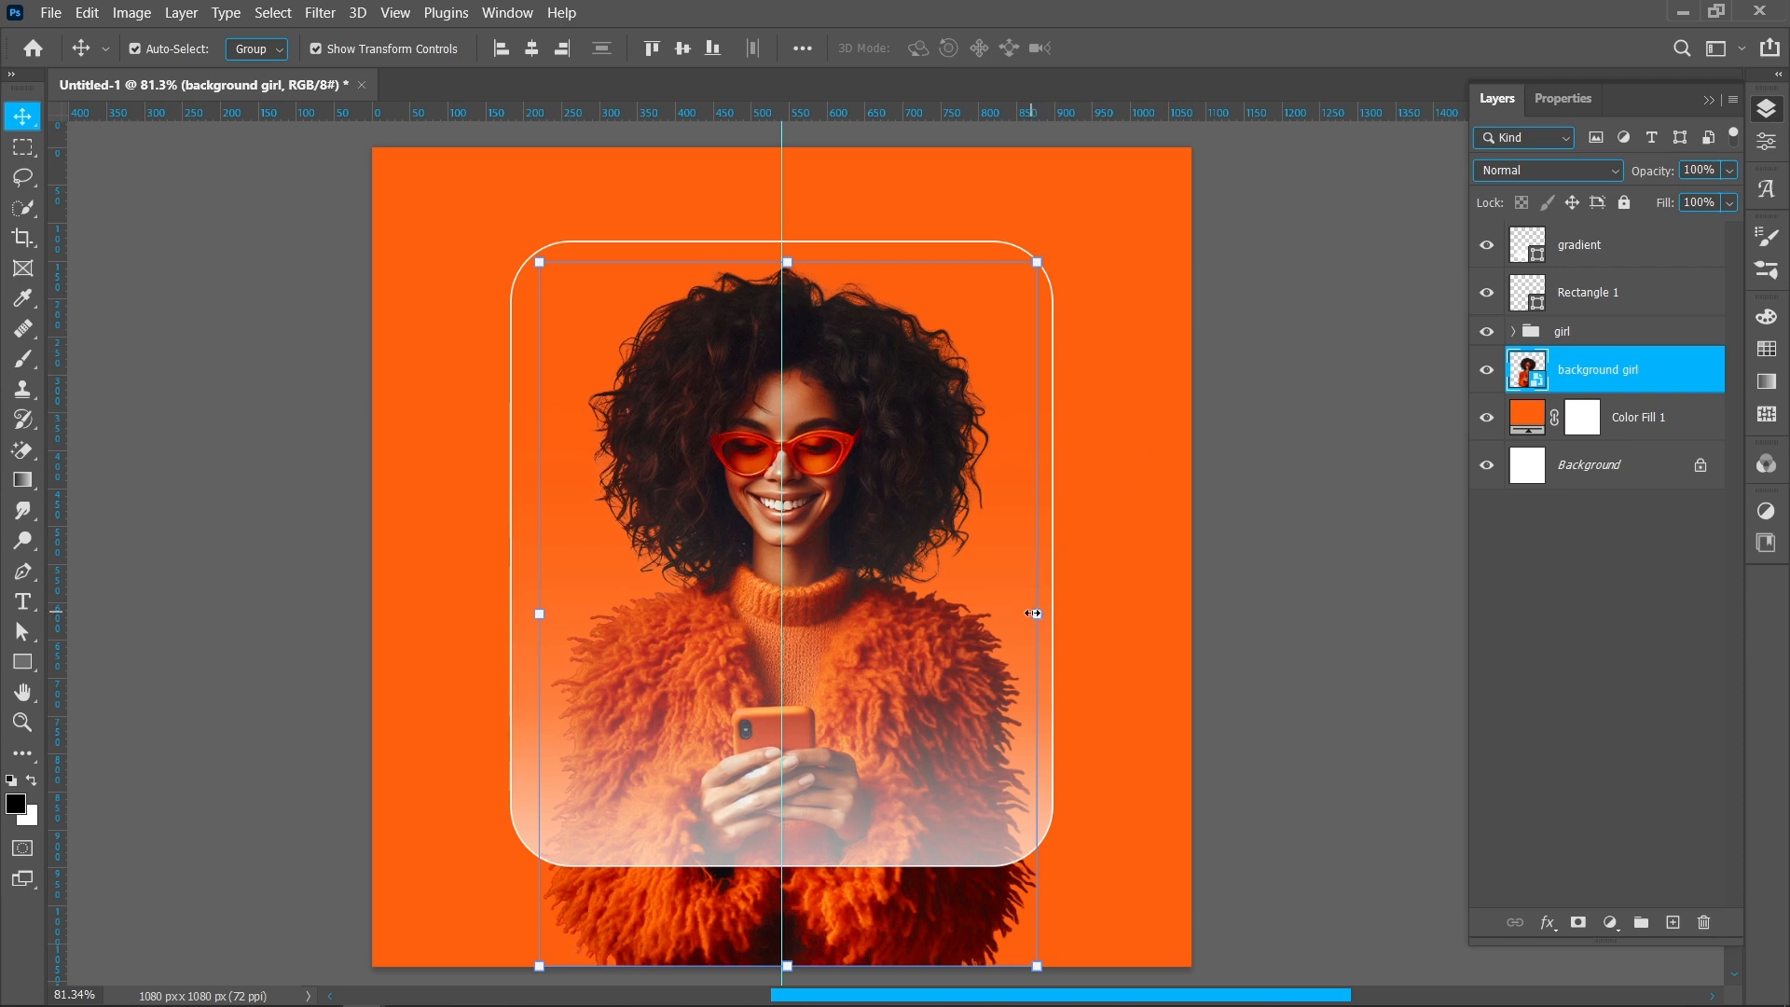
Step: Enlarge the background girl to nearly the canvas width and raise her until the top of her head extends past the canvas's upper edge
{"action": "left_click_drag", "start_coordinate": [1033, 612], "coordinate": [1176, 634]}
{"action": "left_click_drag", "start_coordinate": [1084, 755], "coordinate": [1064, 565]}
{"action": "left_click", "coordinate": [1155, 49]}
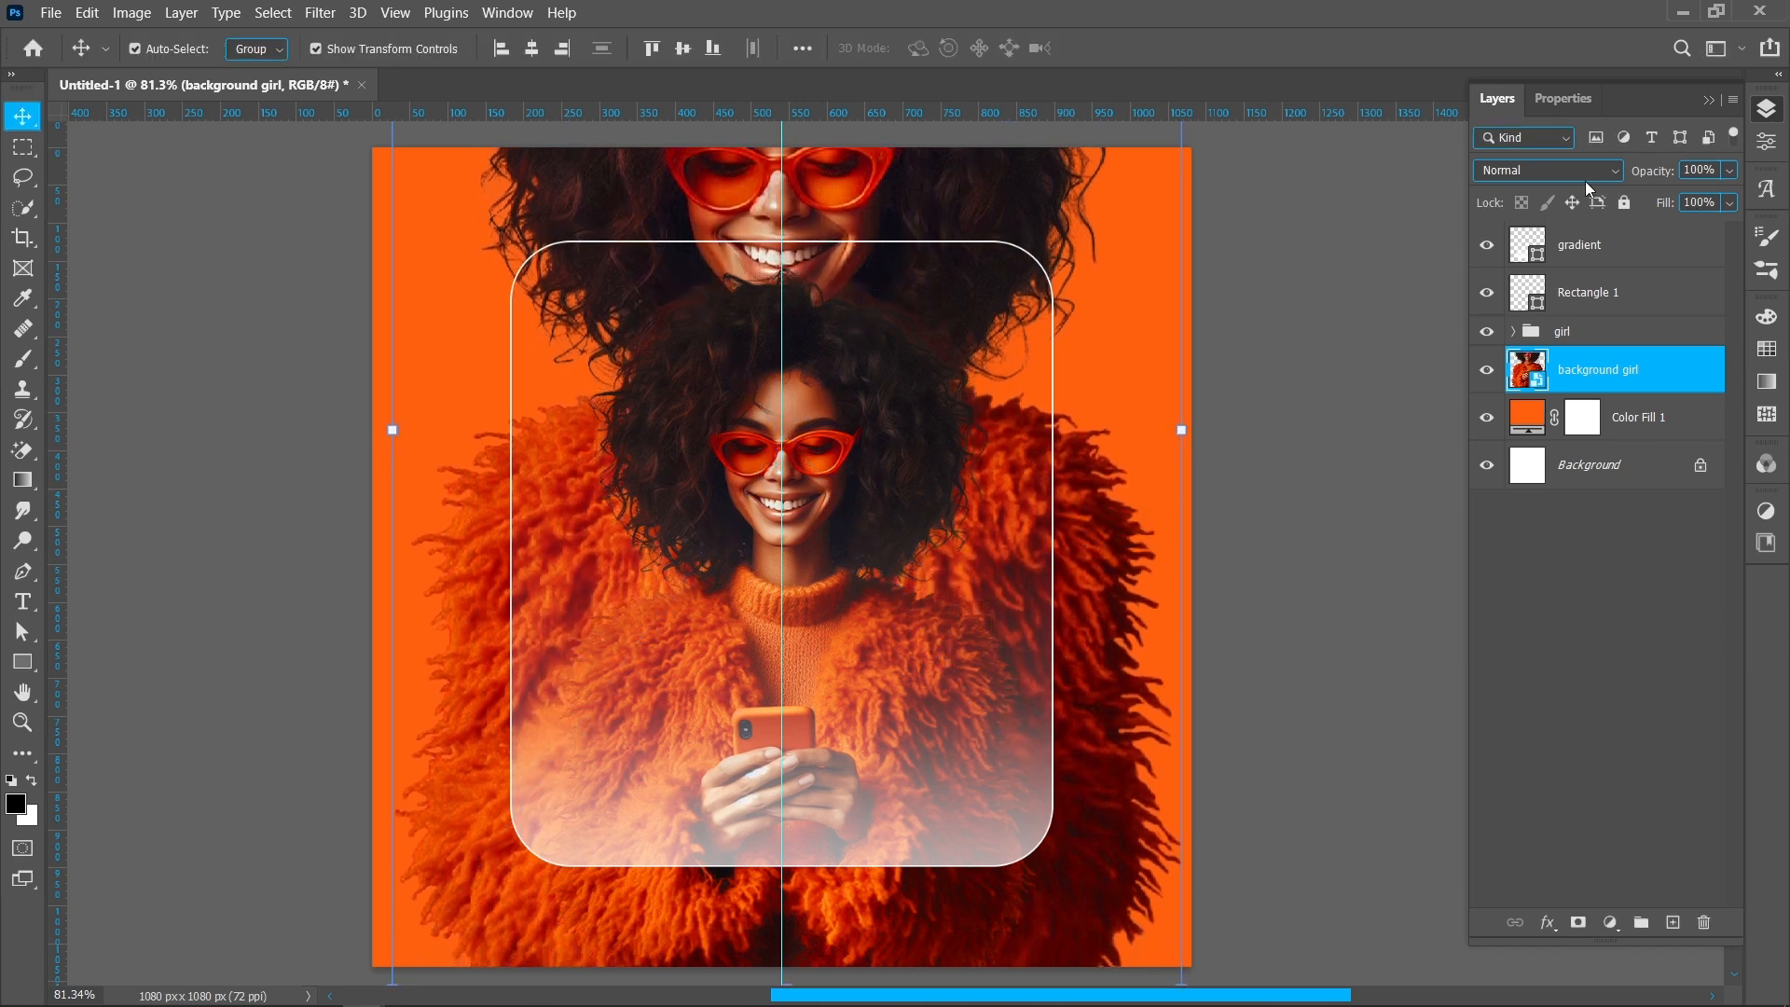
Step: Lower the background girl's opacity to 30% and apply a Gaussian Blur with a radius of 6.0 pixels
{"action": "left_click_drag", "start_coordinate": [1648, 173], "coordinate": [1577, 164]}
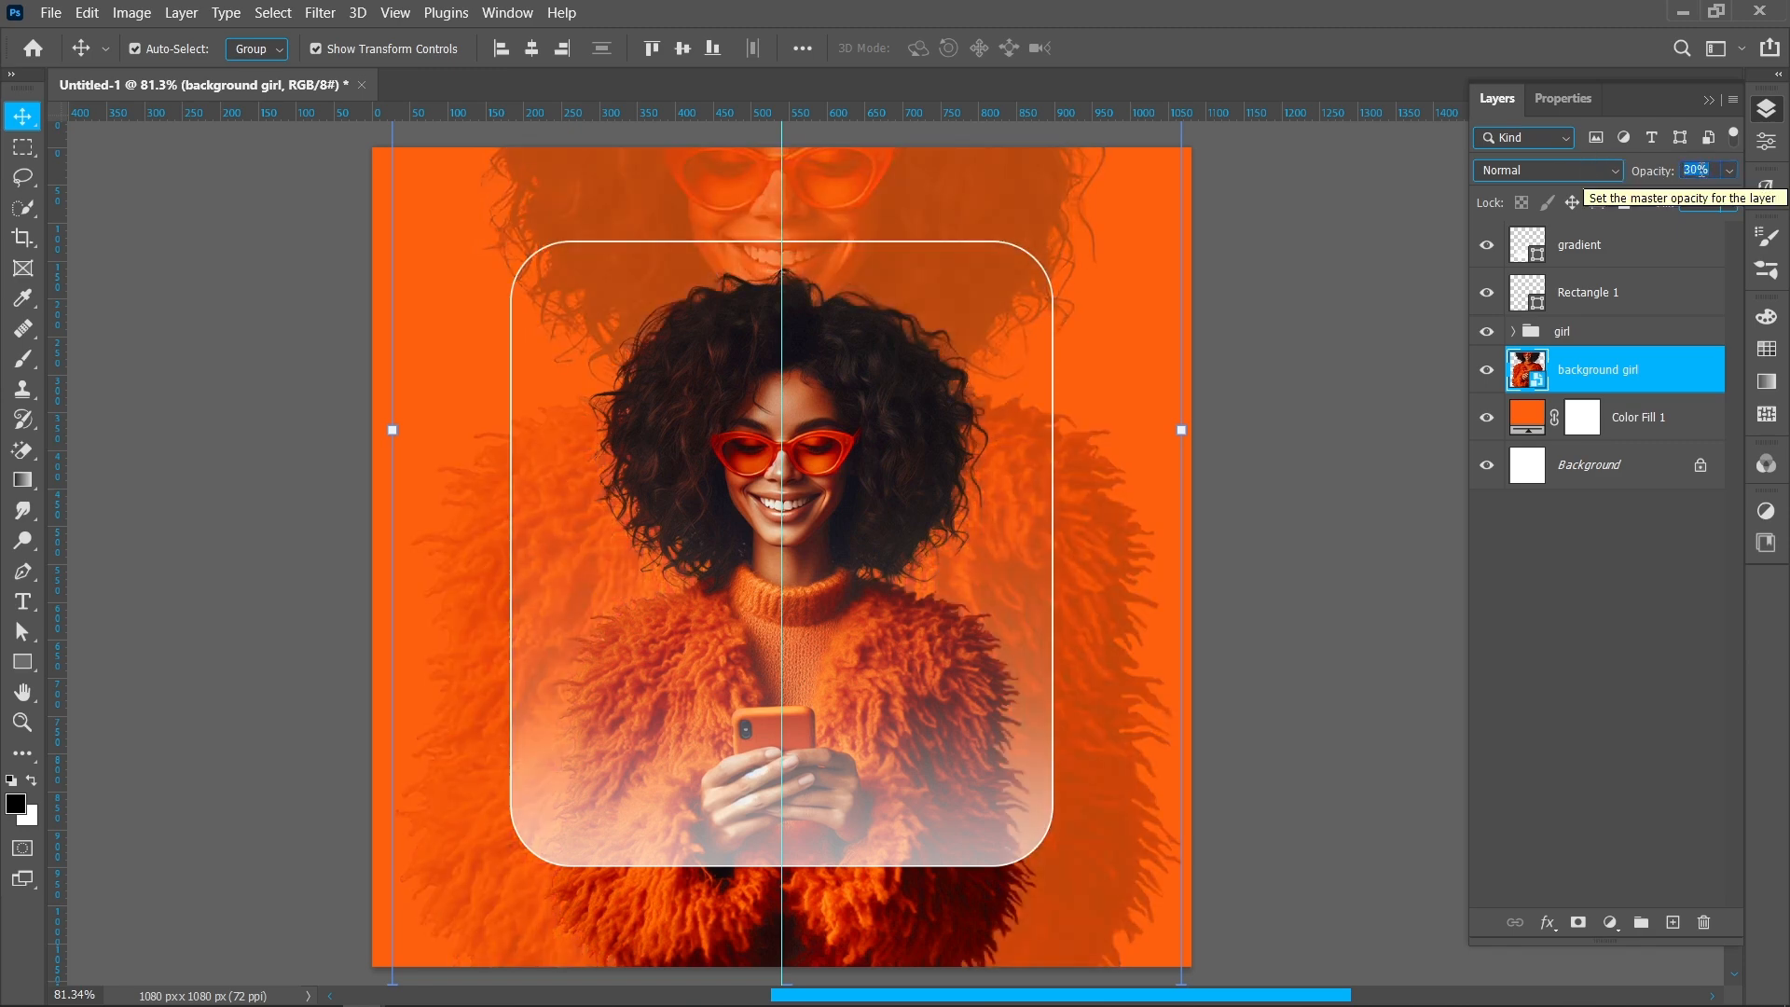
{"action": "key", "text": "Return"}
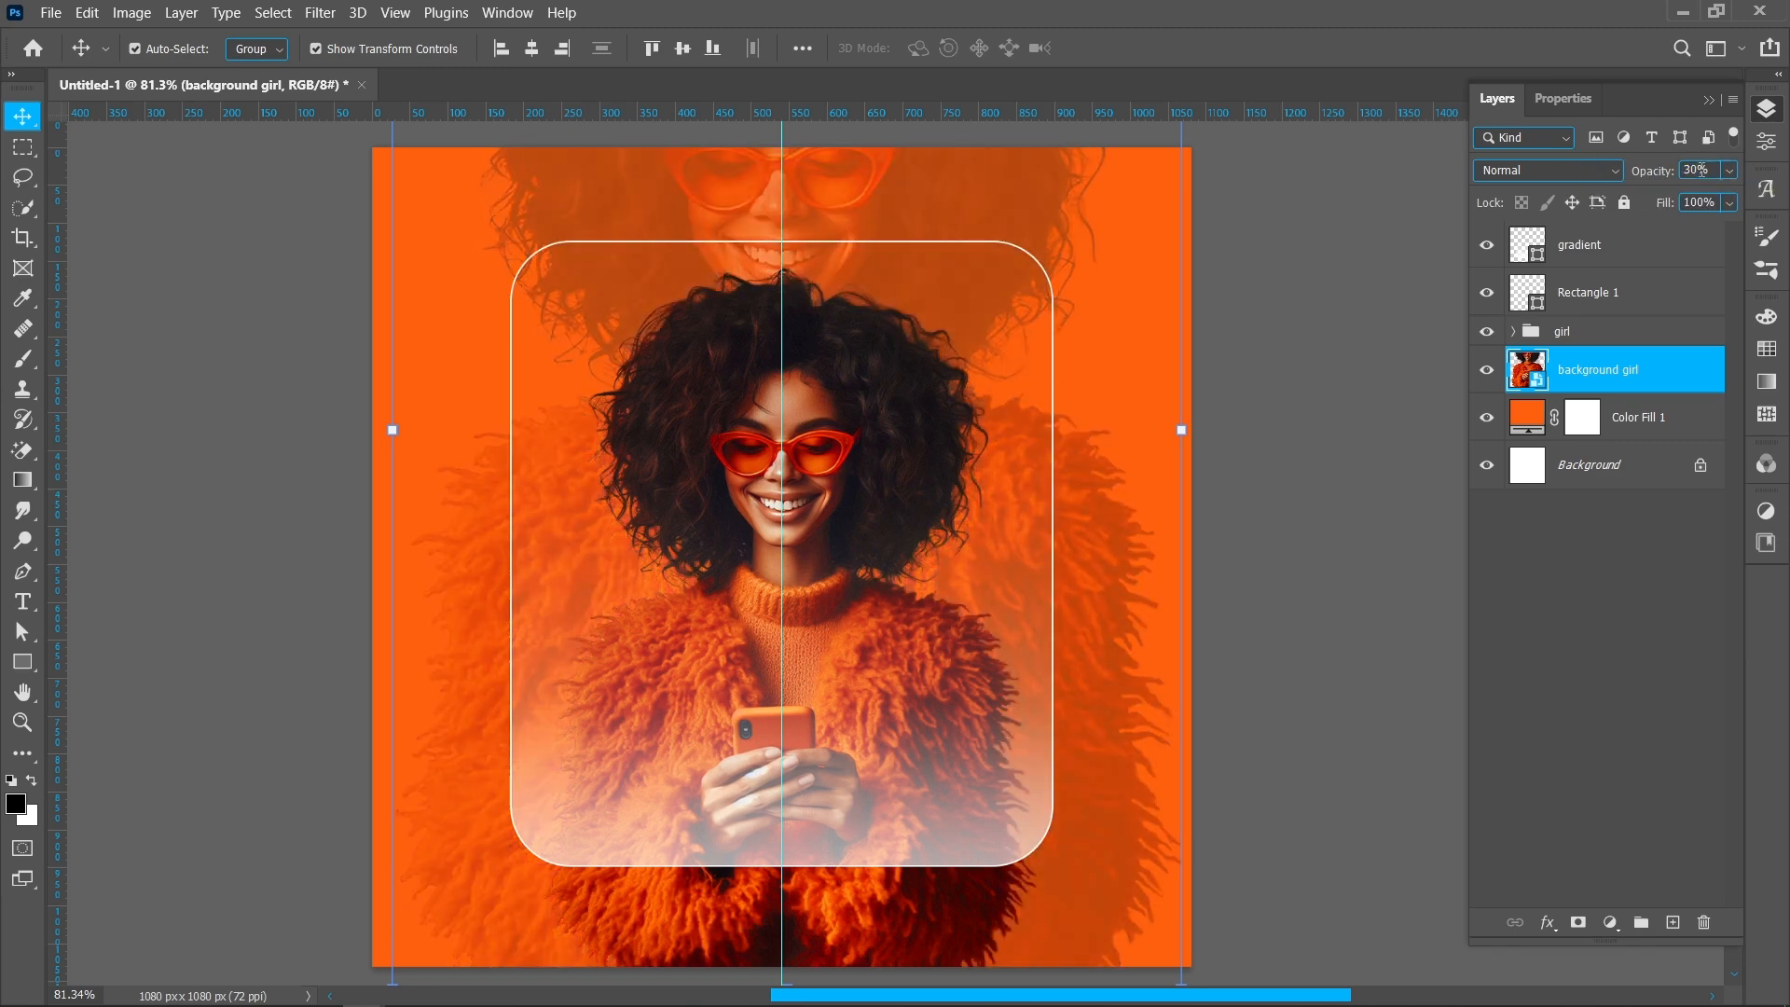
{"action": "left_click", "coordinate": [310, 12]}
{"action": "mouse_move", "coordinate": [522, 291]}
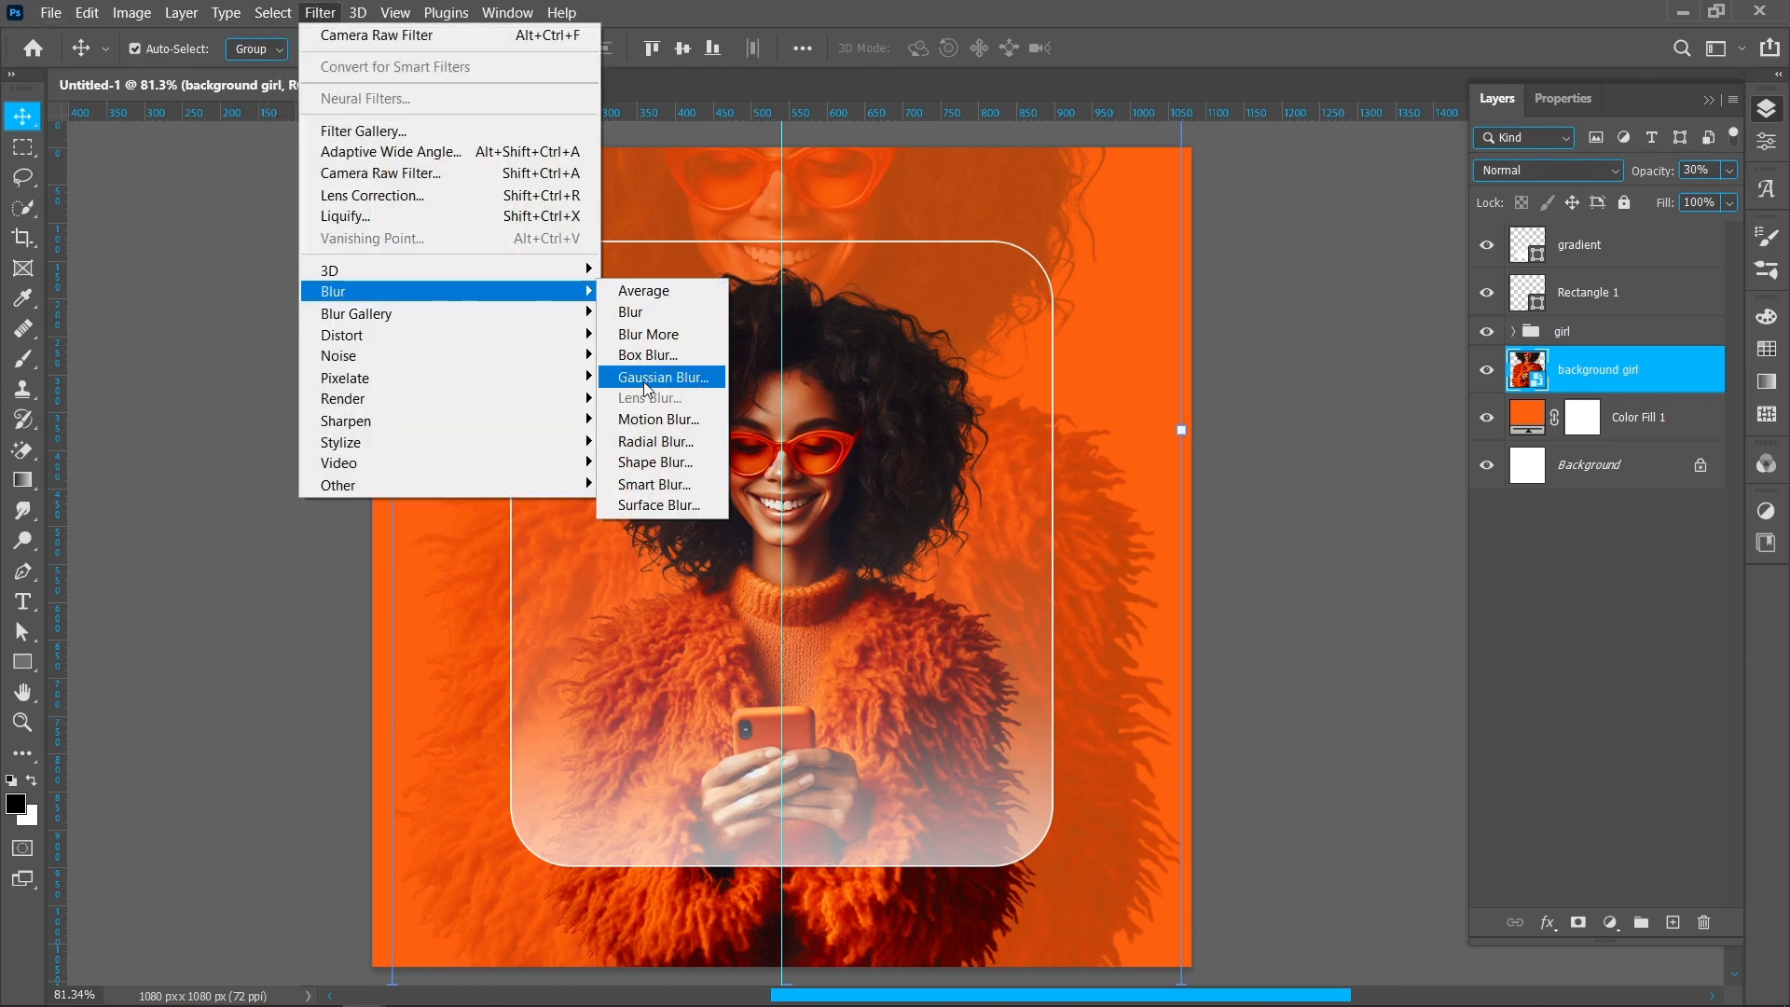
{"action": "left_click", "coordinate": [643, 382]}
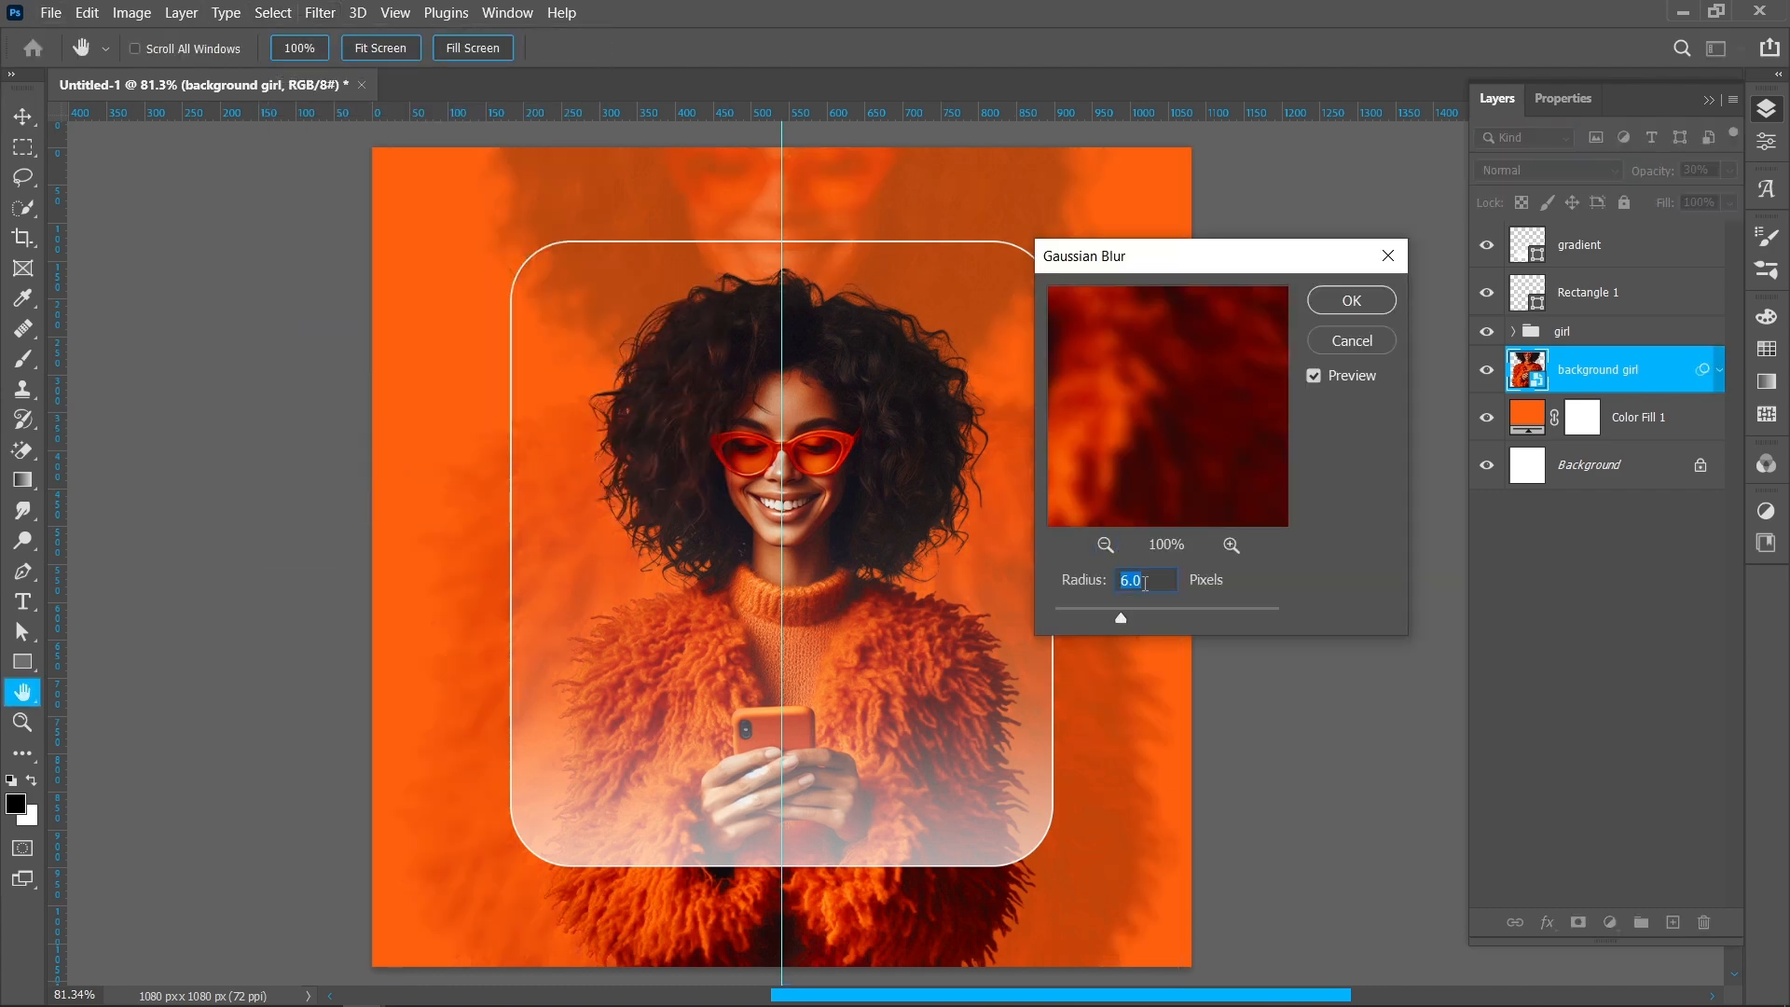
{"action": "left_click", "coordinate": [1343, 302]}
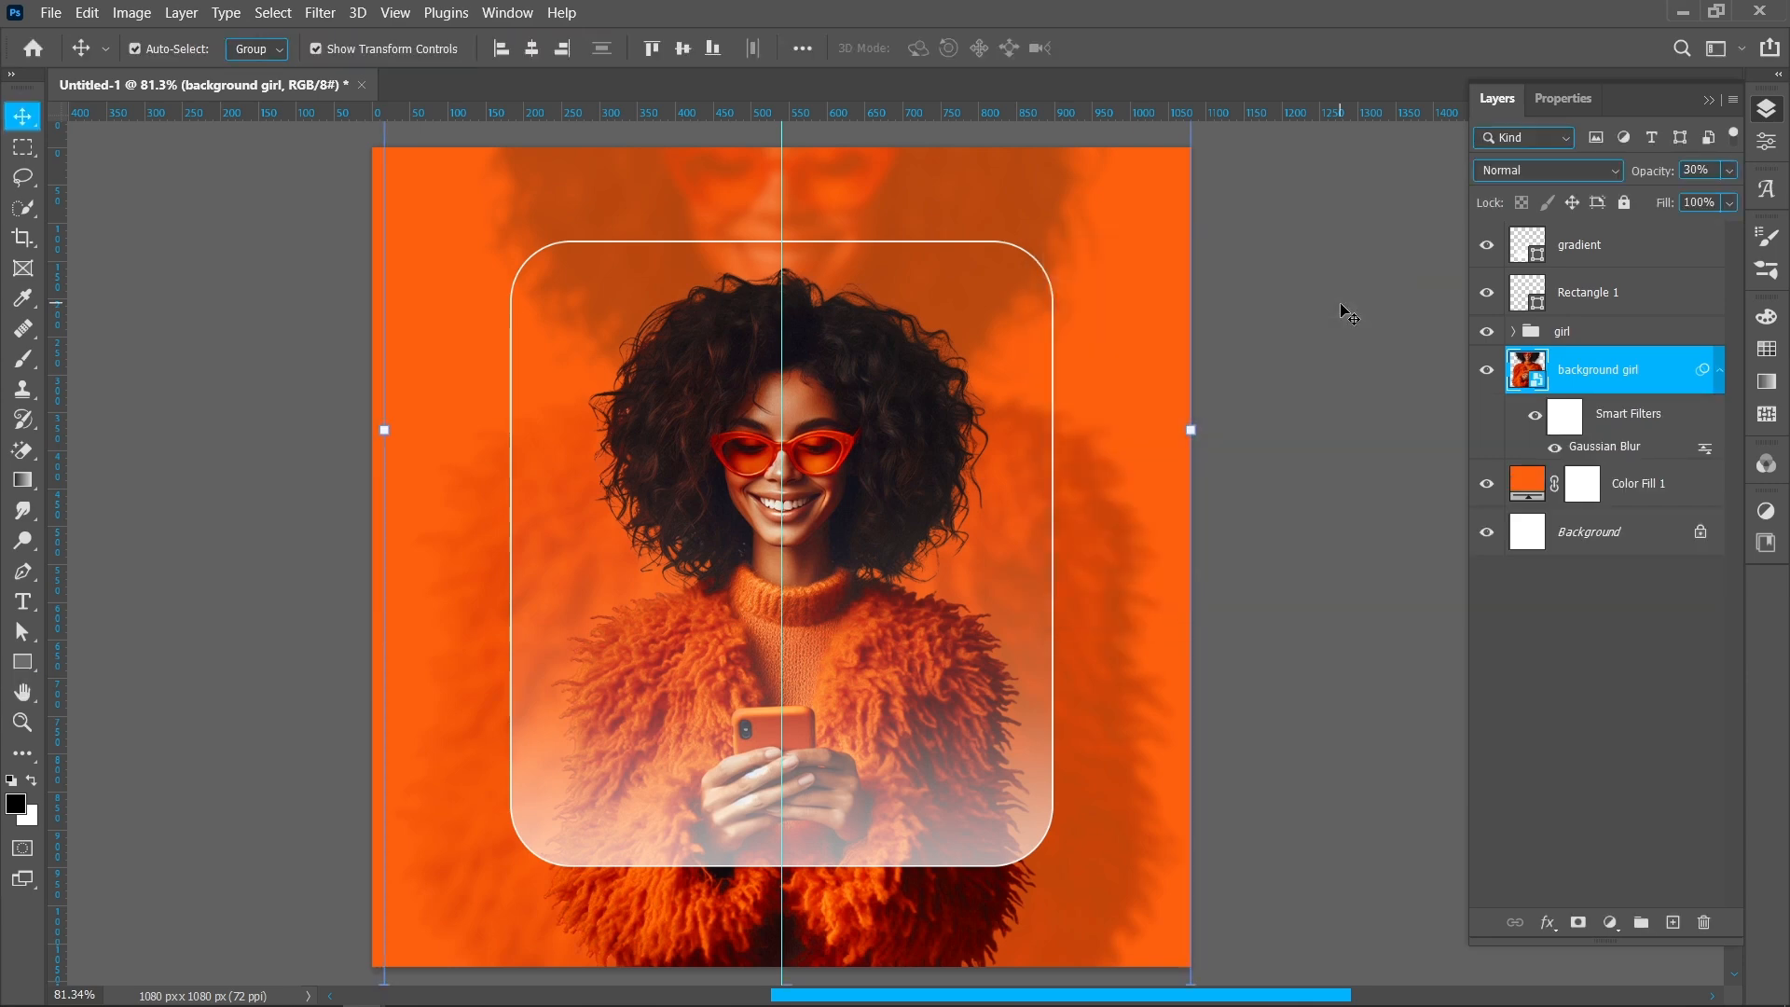
Step: On a new layer above the girl group, paint a soft band along the canvas's lower edge in dark orange sampled from the image
{"action": "left_click", "coordinate": [1627, 334]}
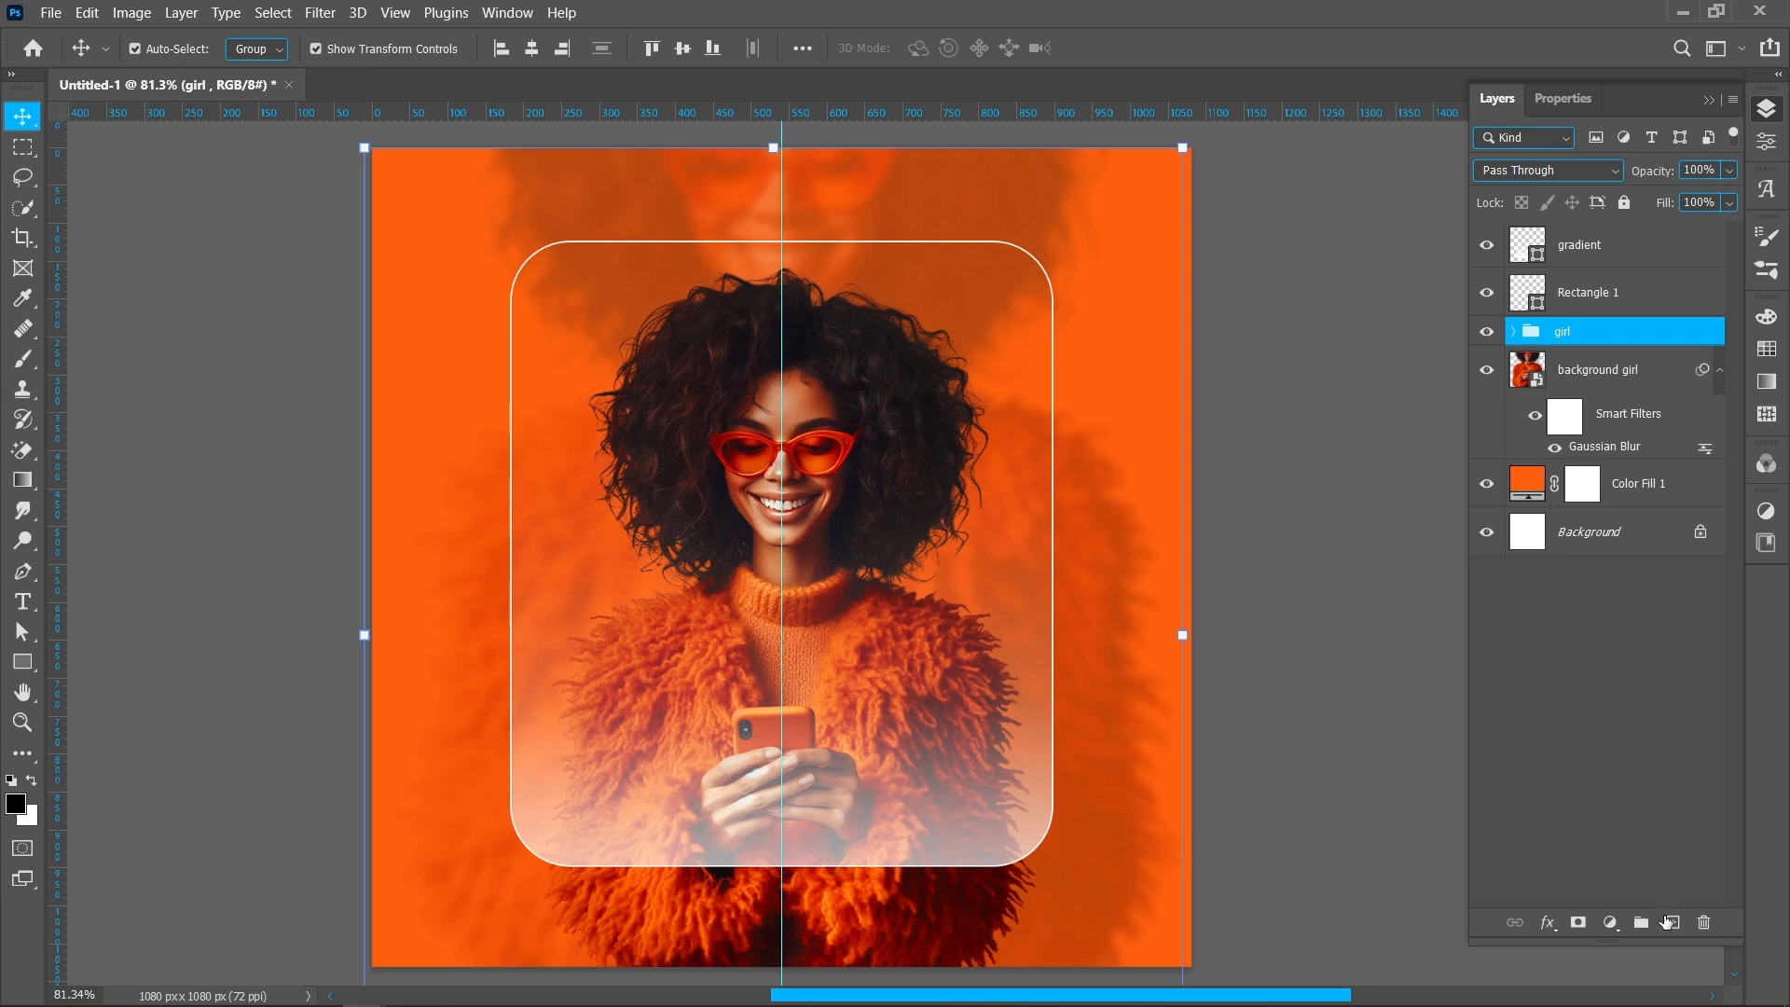
{"action": "left_click", "coordinate": [1670, 922]}
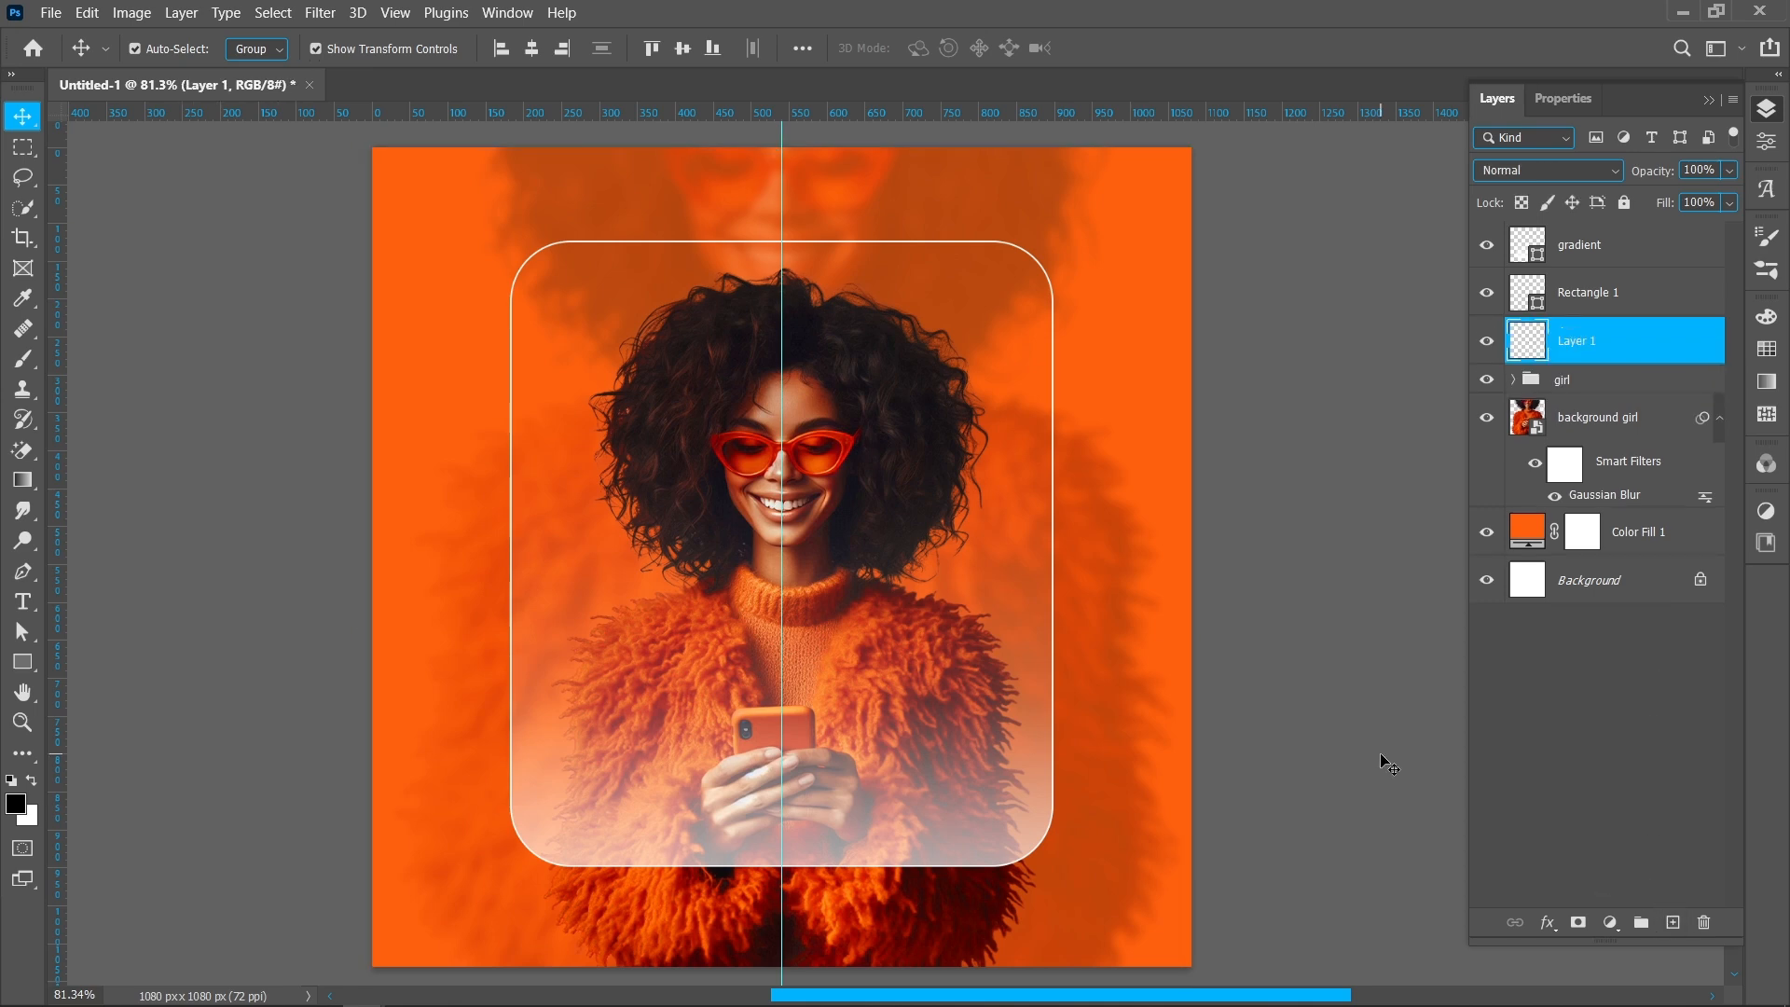
{"action": "left_click", "coordinate": [20, 300]}
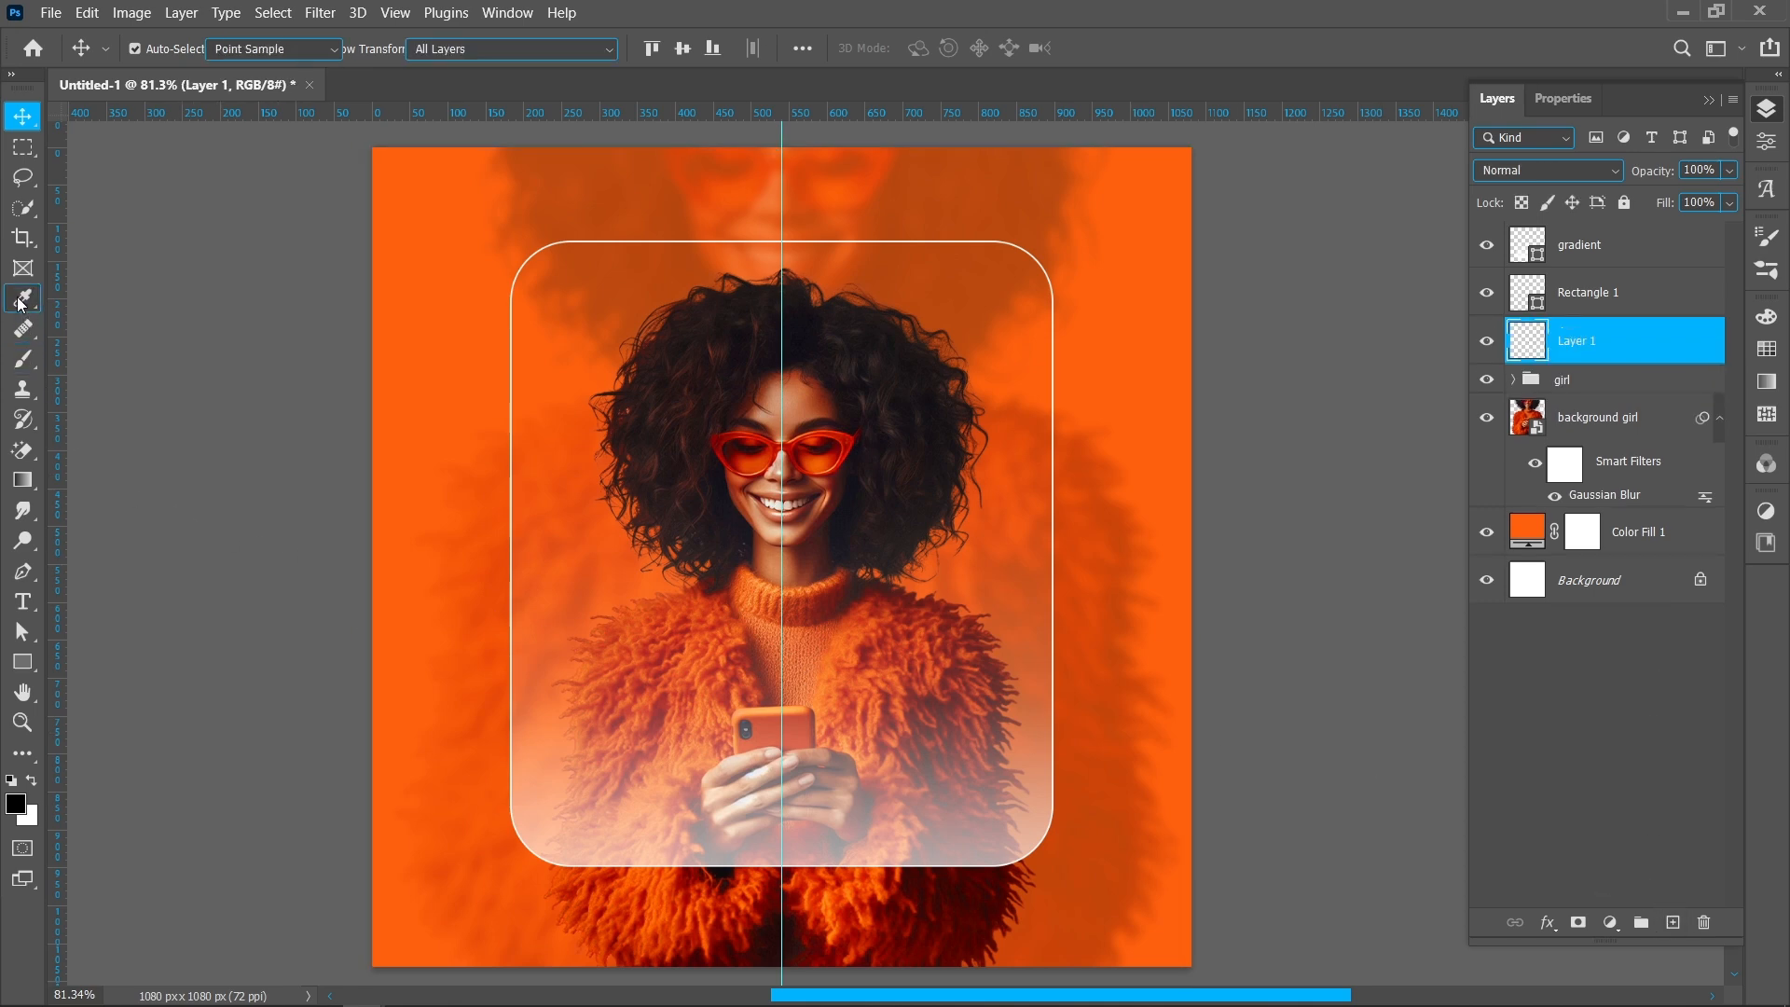
{"action": "left_click", "coordinate": [1091, 694]}
{"action": "left_click", "coordinate": [38, 357]}
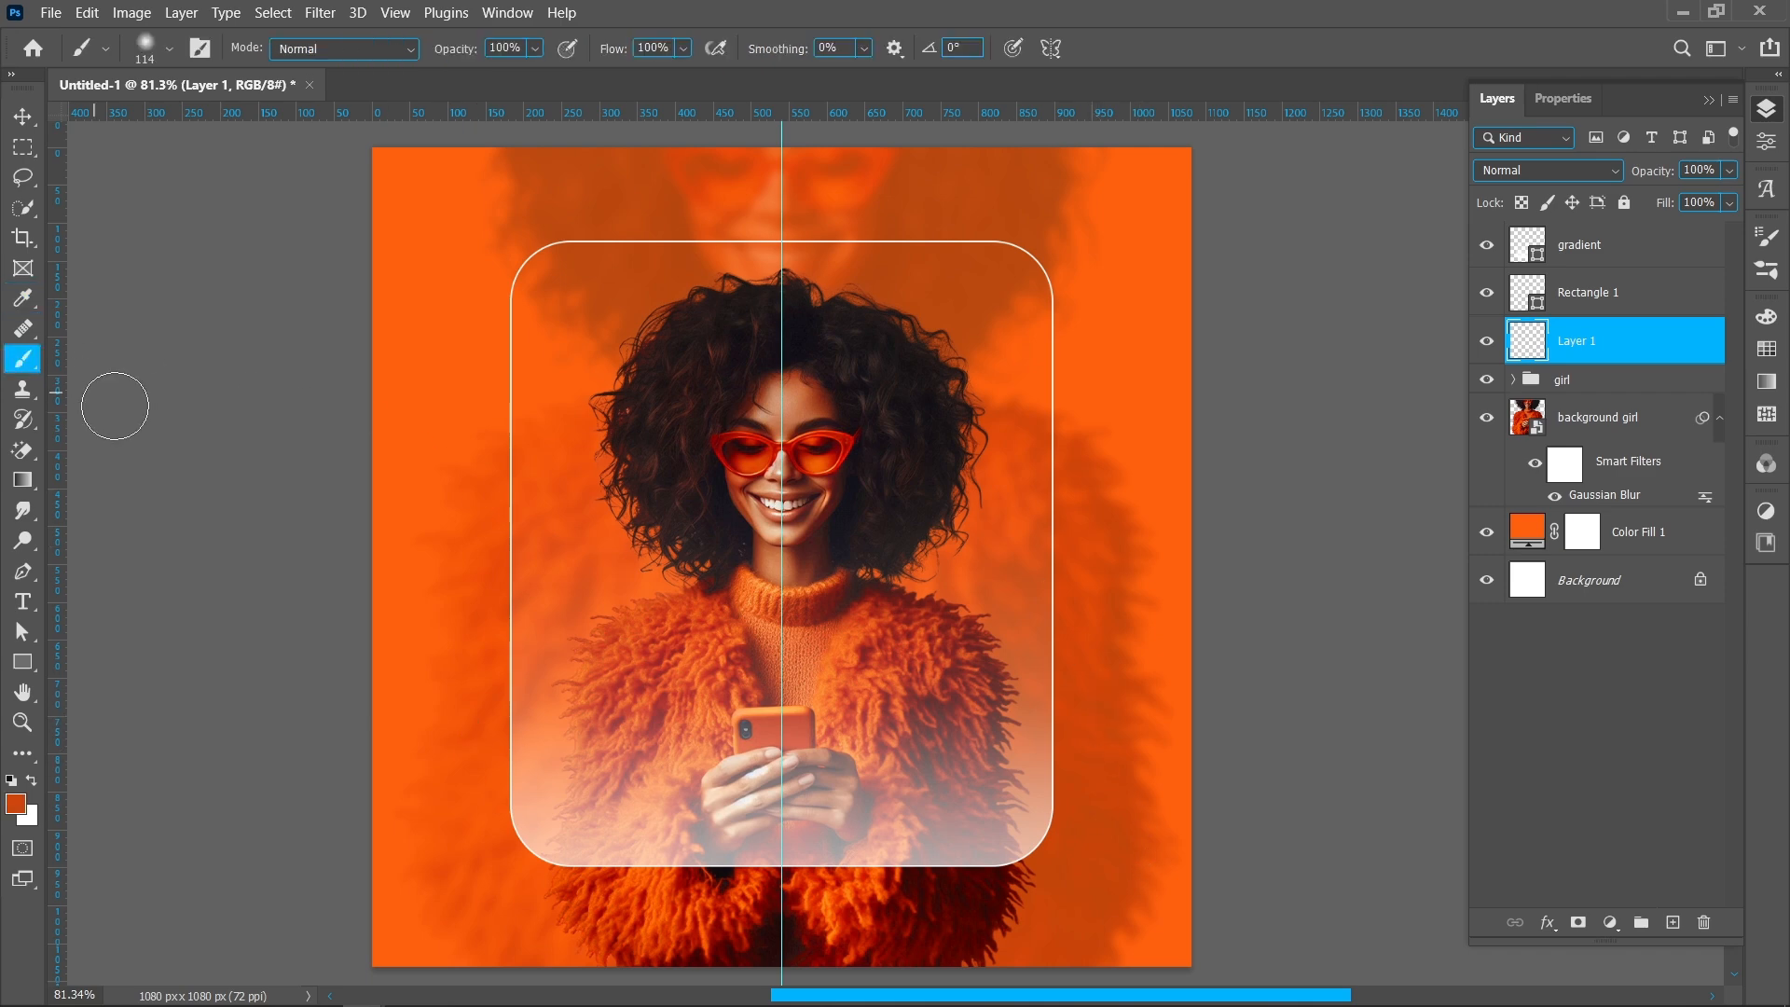
{"action": "right_click", "coordinate": [409, 817], "text": "alt"}
{"action": "left_click_drag", "start_coordinate": [455, 817], "coordinate": [537, 844]}
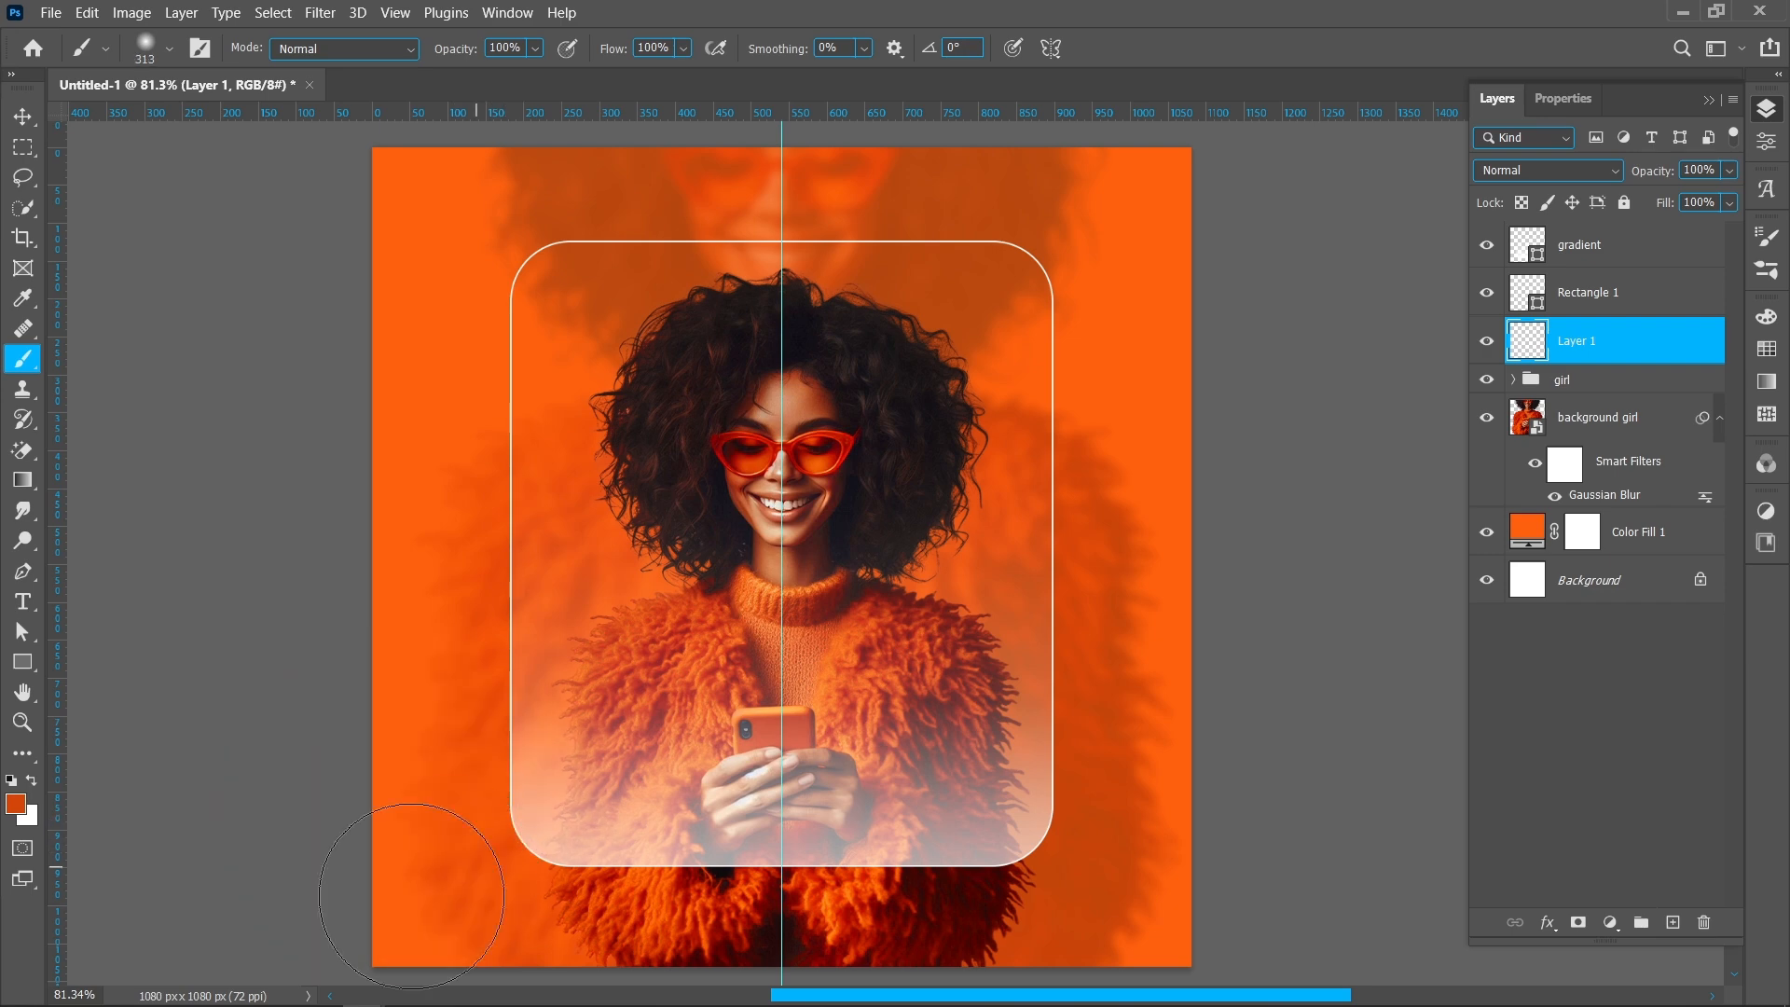
{"action": "left_click", "coordinate": [347, 982]}
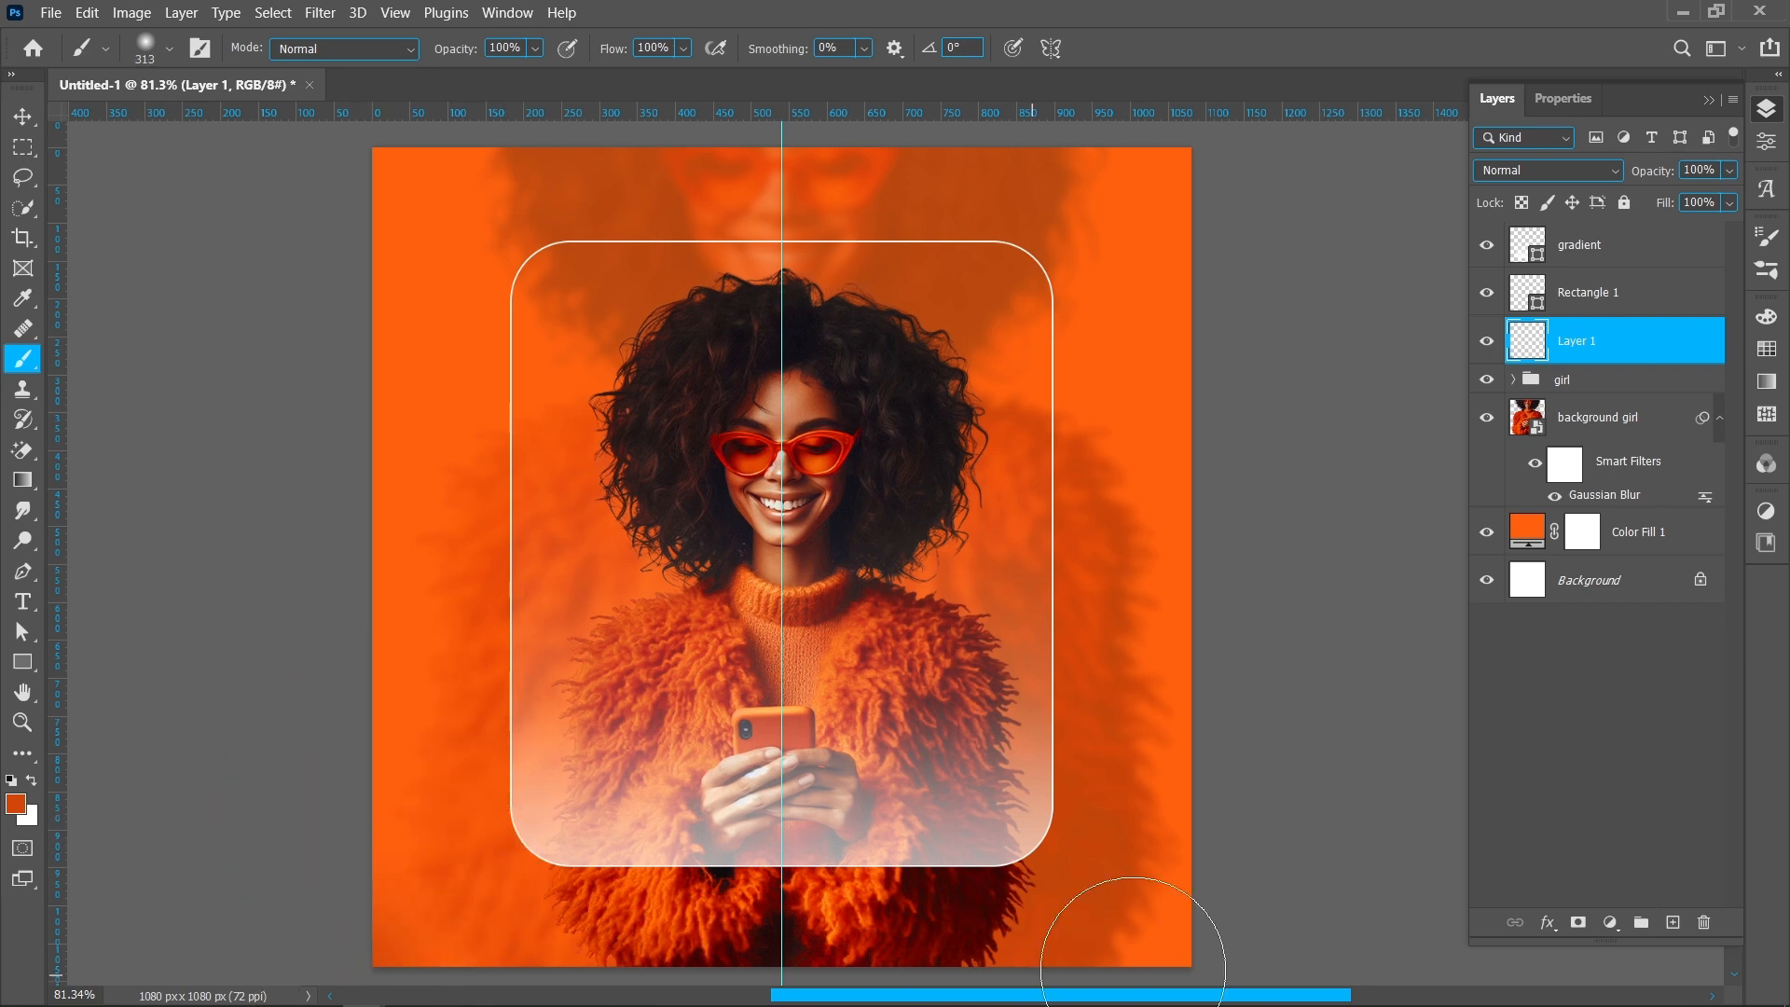
{"action": "left_click", "coordinate": [1193, 965], "text": "shift"}
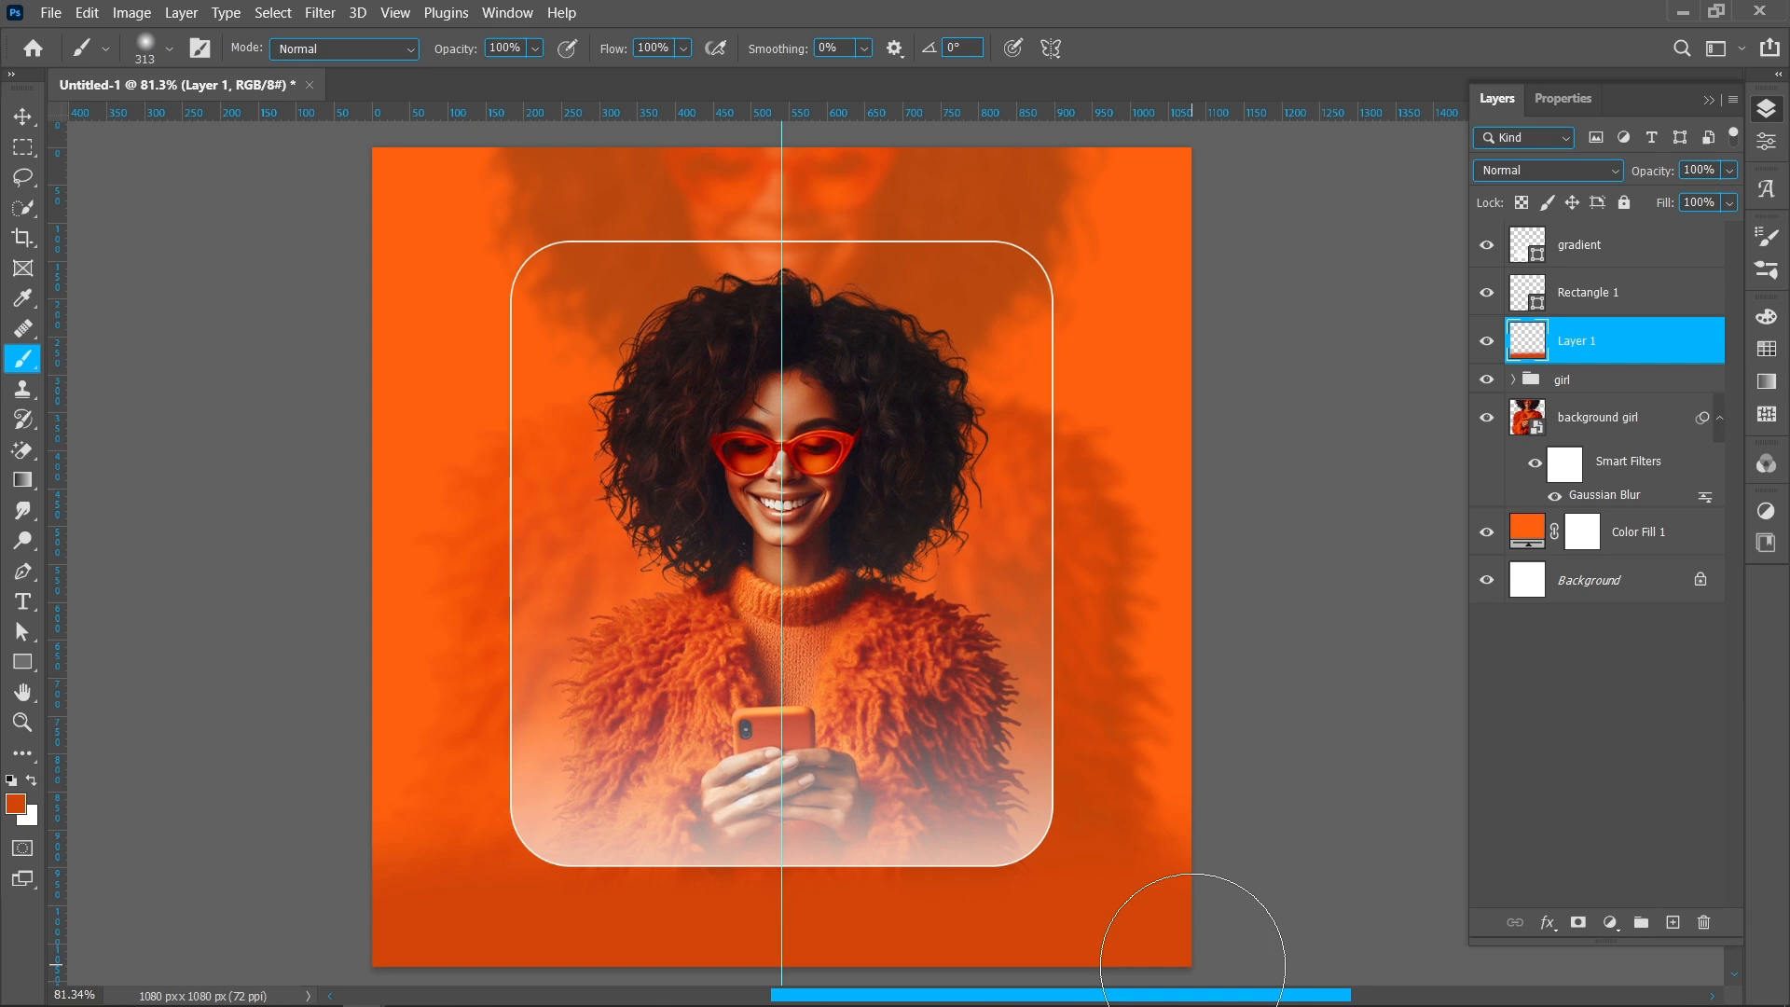
Step: Scale the dark orange band to about 221% so it fades upward over the lower part of the coat
{"action": "key", "text": "v"}
{"action": "left_click_drag", "start_coordinate": [781, 774], "coordinate": [781, 653]}
{"action": "left_click_drag", "start_coordinate": [1138, 796], "coordinate": [1131, 851]}
{"action": "left_click_drag", "start_coordinate": [783, 705], "coordinate": [781, 600]}
{"action": "left_click_drag", "start_coordinate": [1074, 780], "coordinate": [1122, 814]}
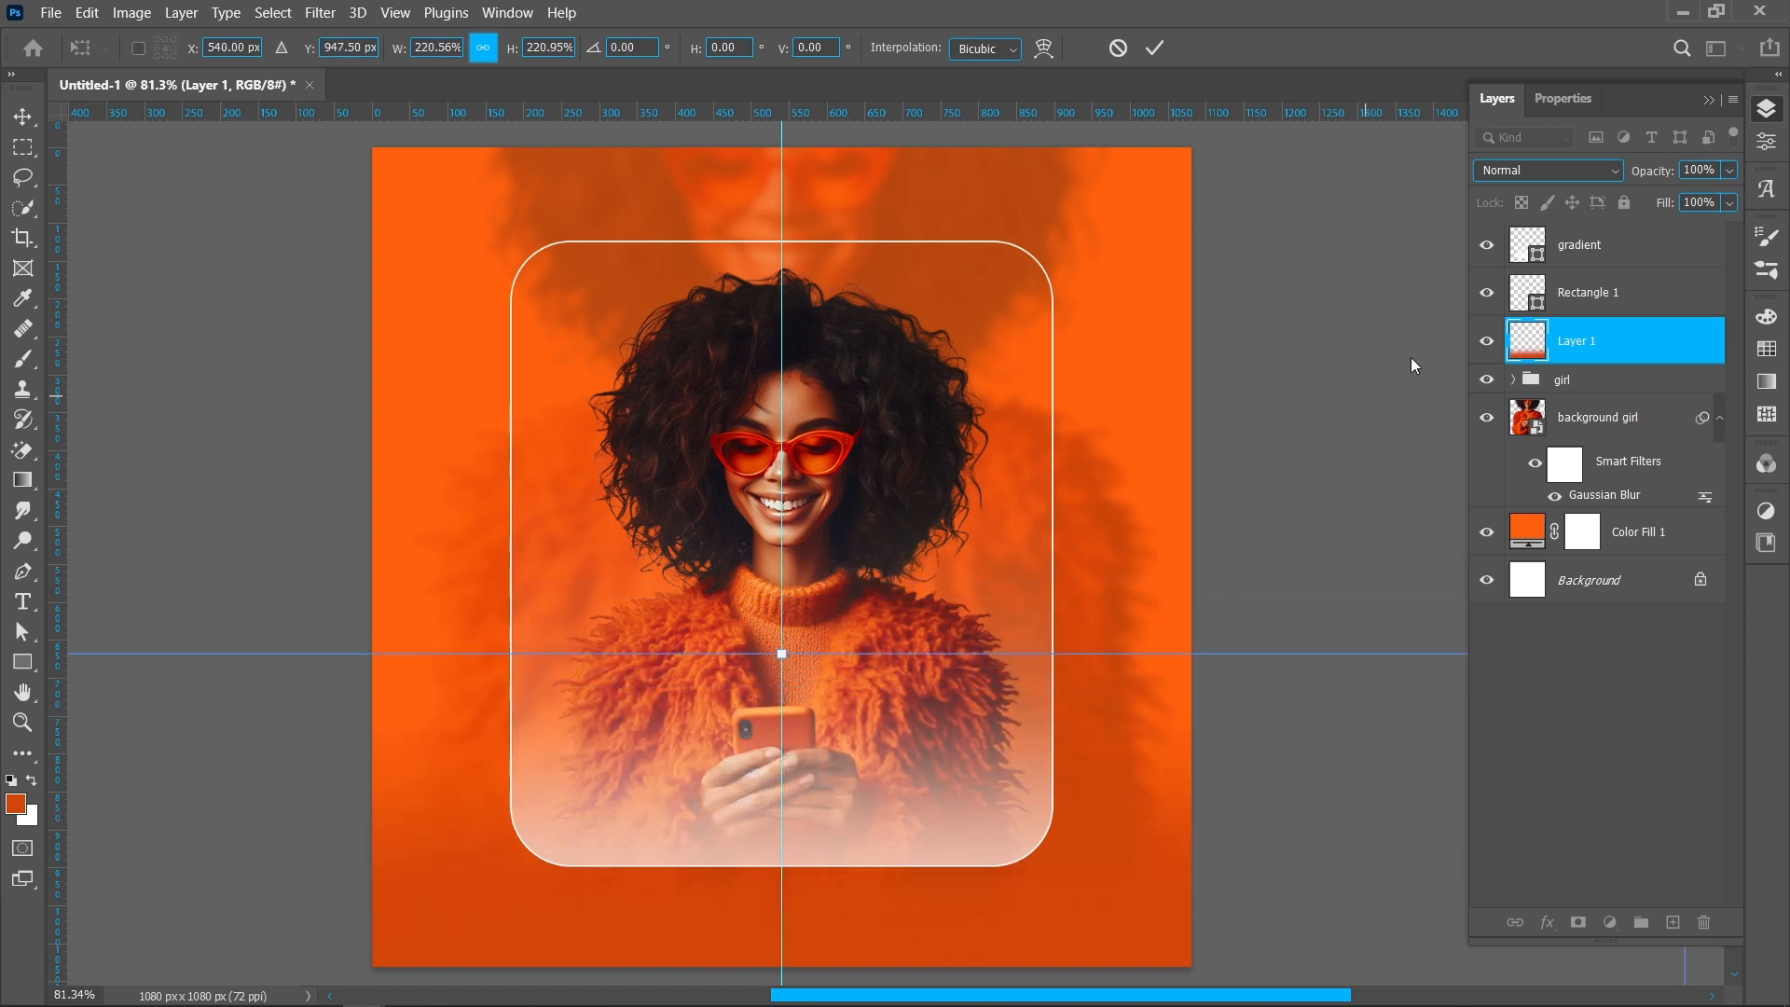
{"action": "key", "text": "Return"}
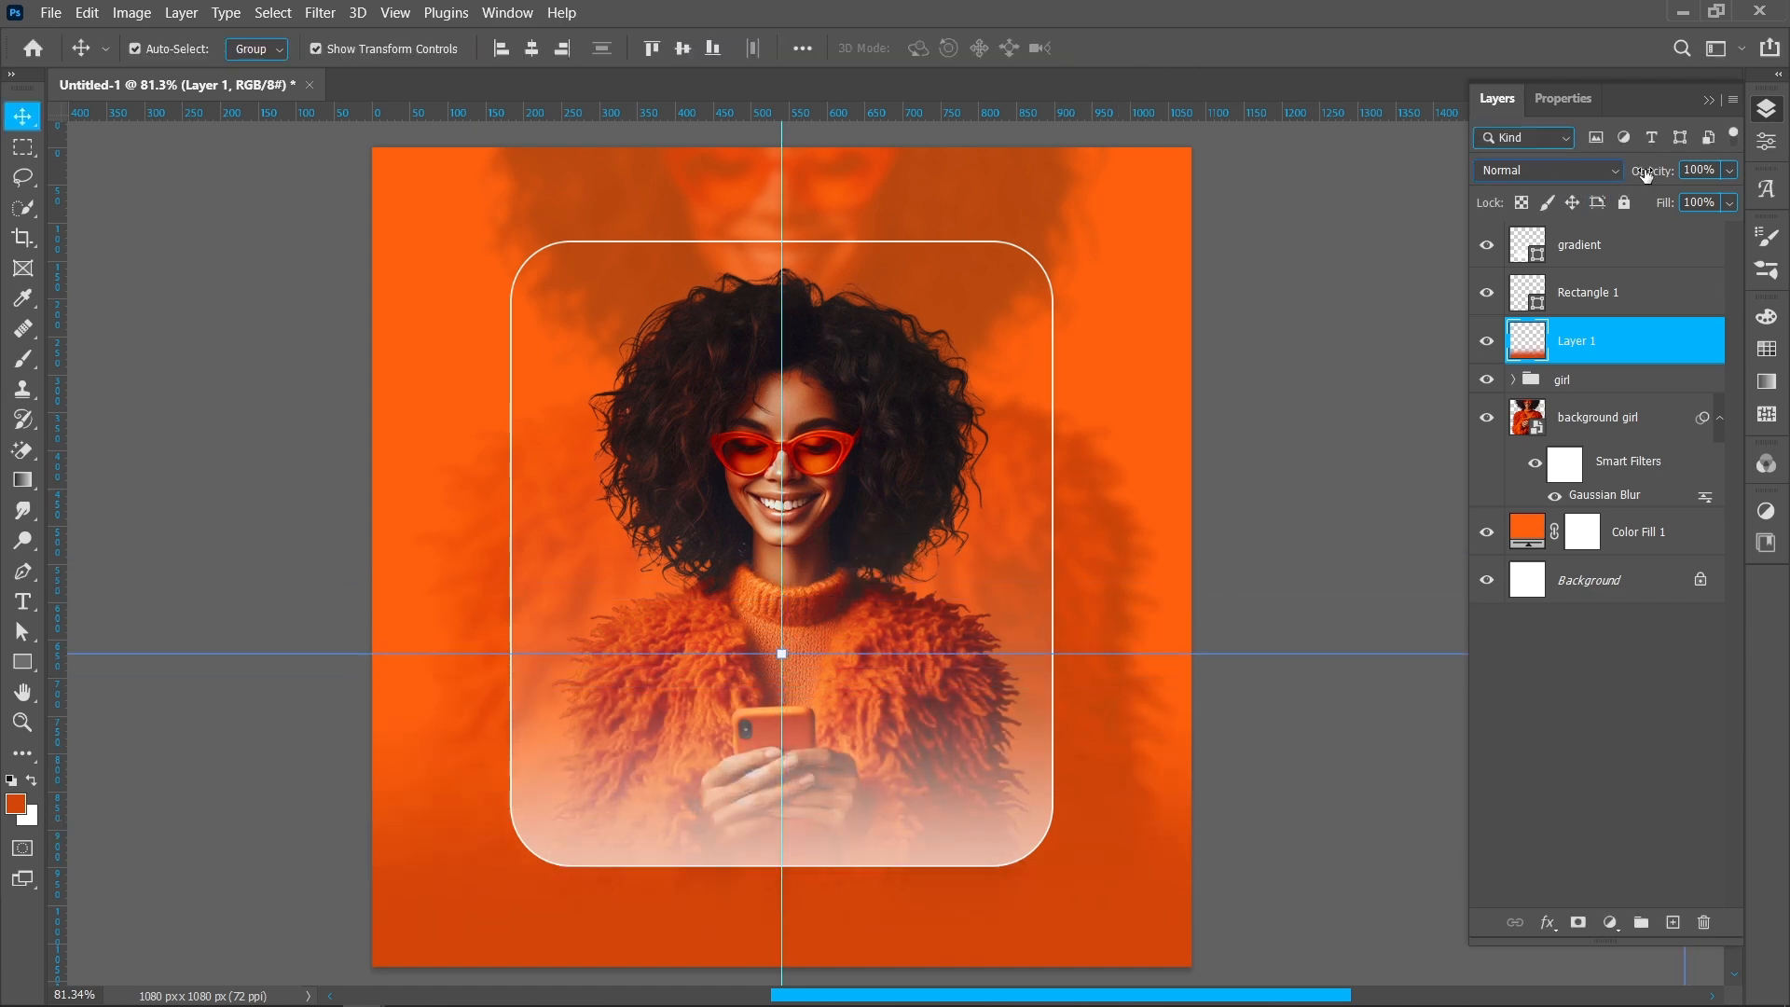
Step: Reduce the dark orange band's opacity to 80% and shift it slightly upward
{"action": "mouse_move", "coordinate": [1638, 177]}
{"action": "left_mouse_down"}
{"action": "mouse_move", "coordinate": [1613, 186]}
{"action": "mouse_move", "coordinate": [1628, 202]}
{"action": "left_mouse_up"}
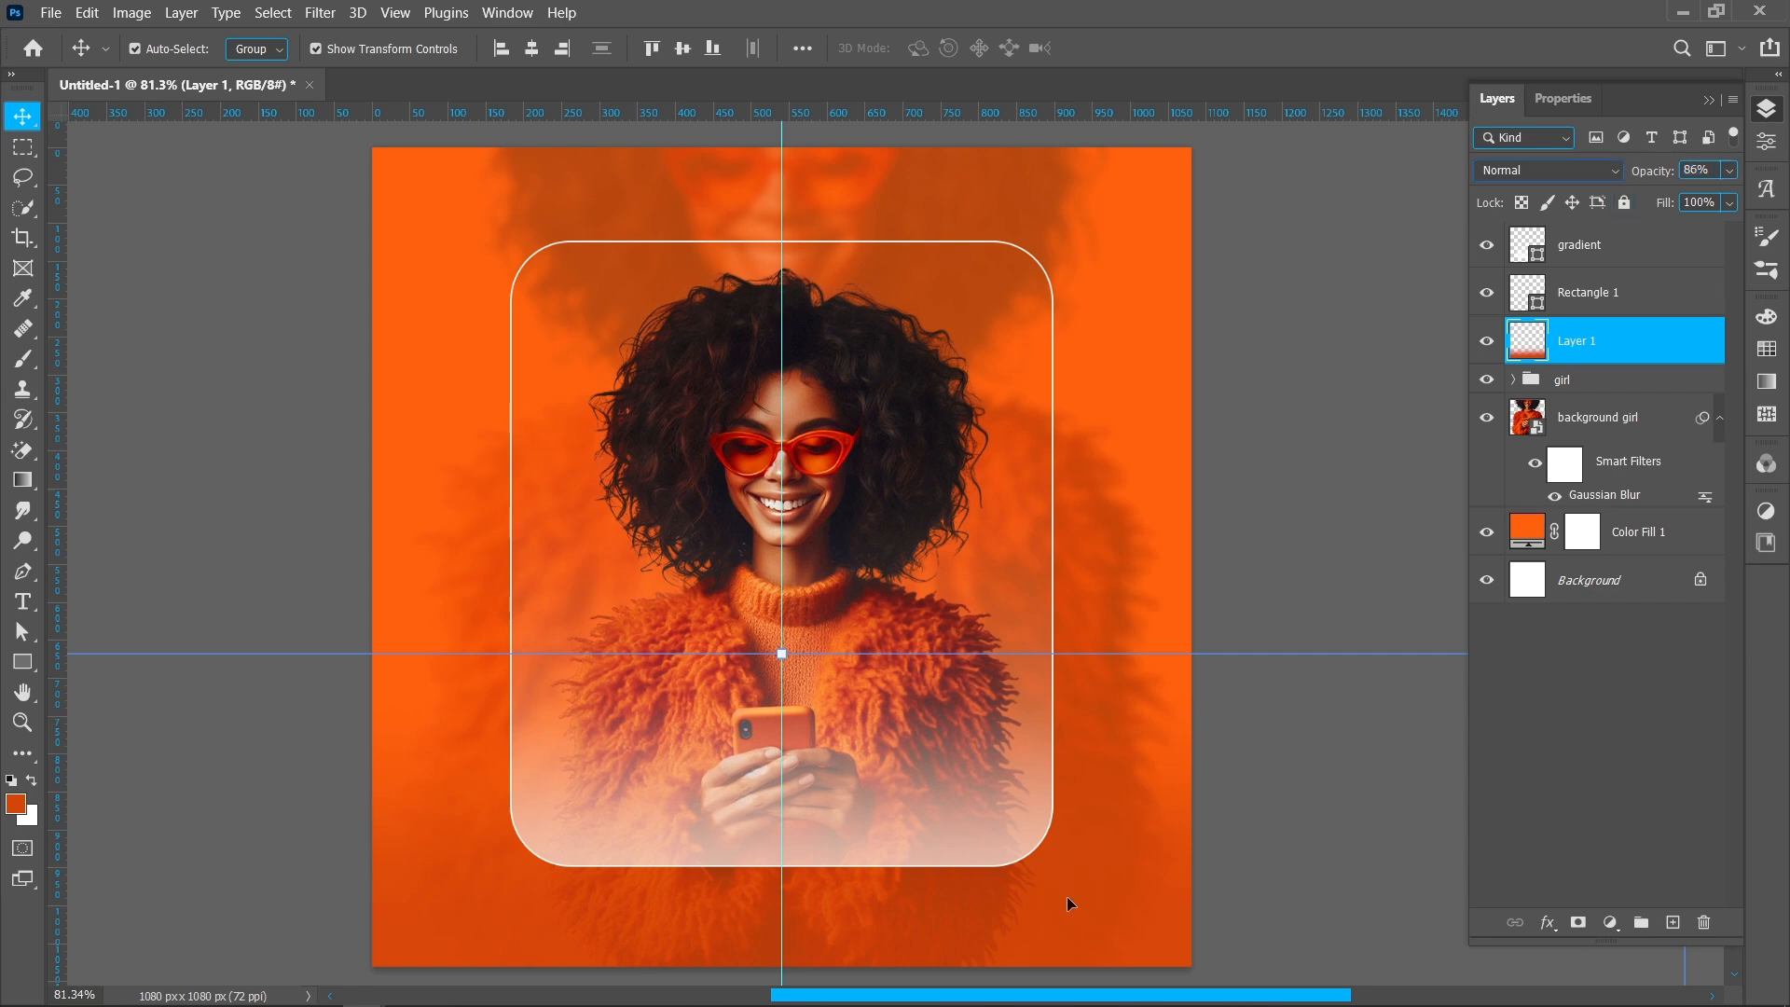
{"action": "mouse_move", "coordinate": [1067, 897]}
{"action": "left_mouse_down"}
{"action": "mouse_move", "coordinate": [1082, 835]}
{"action": "mouse_move", "coordinate": [1096, 881]}
{"action": "left_mouse_up"}
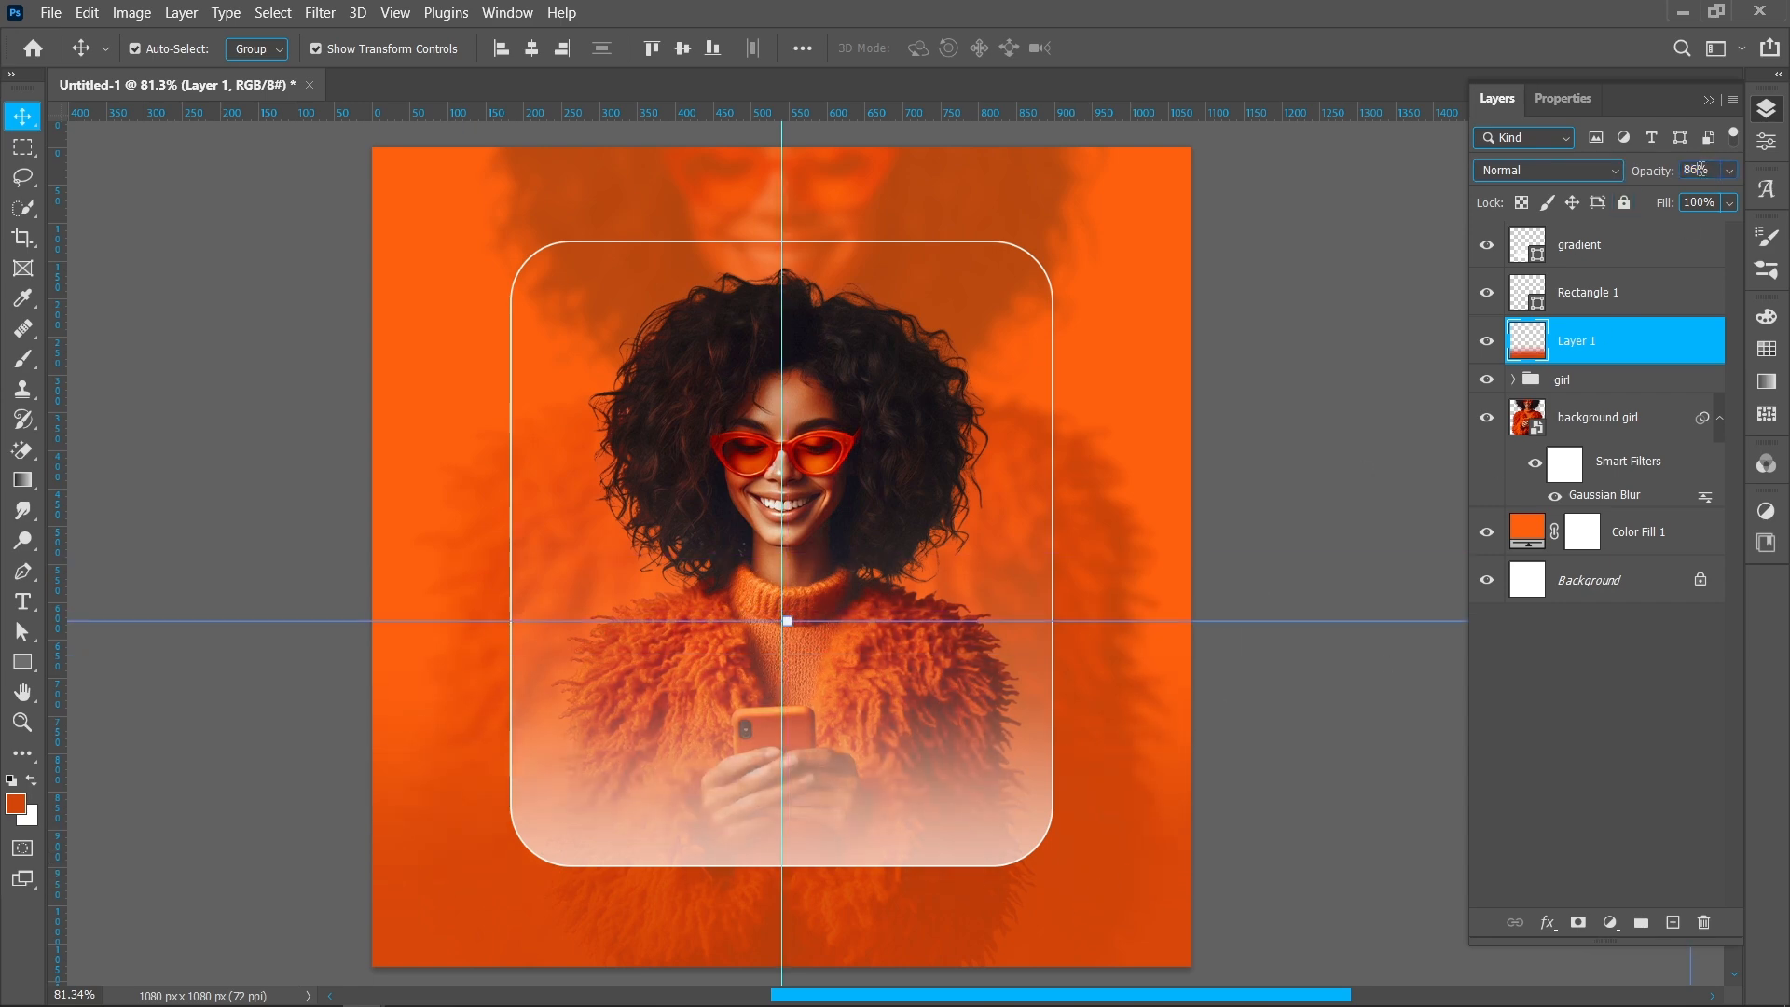
{"action": "left_click", "coordinate": [1216, 501]}
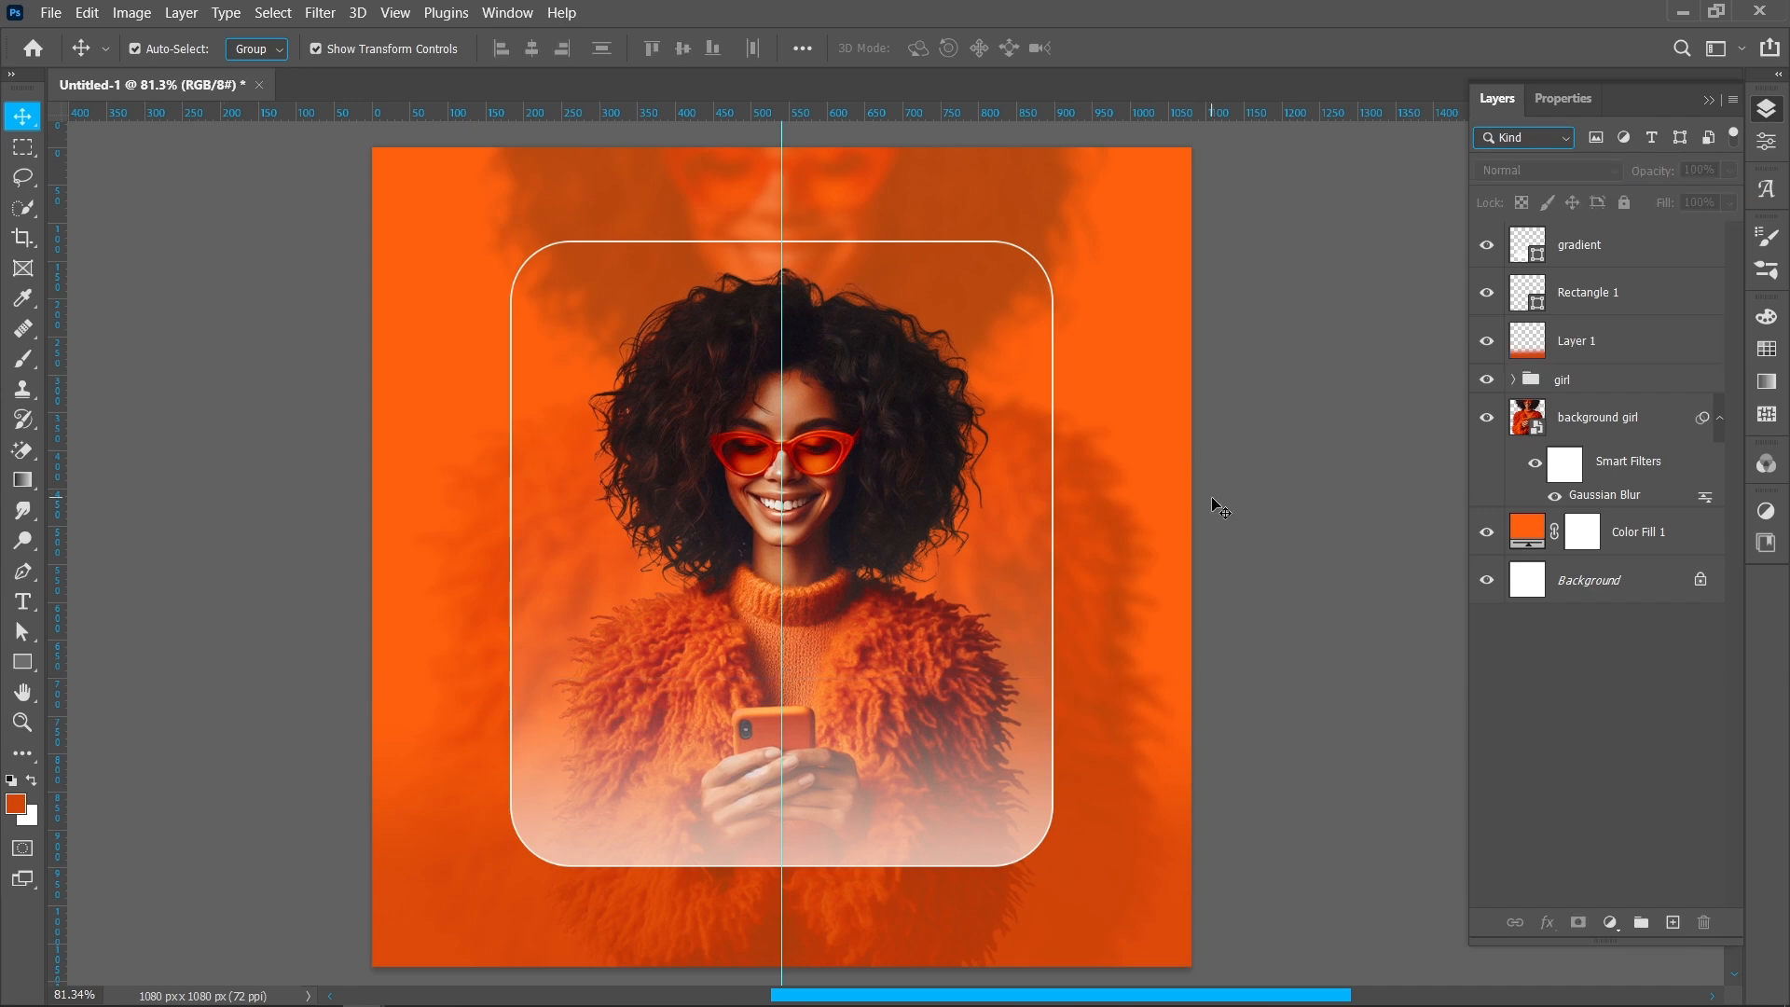
Step: Add a new layer above the background girl and set the foreground color to a bright yellow
{"action": "left_click", "coordinate": [1722, 425]}
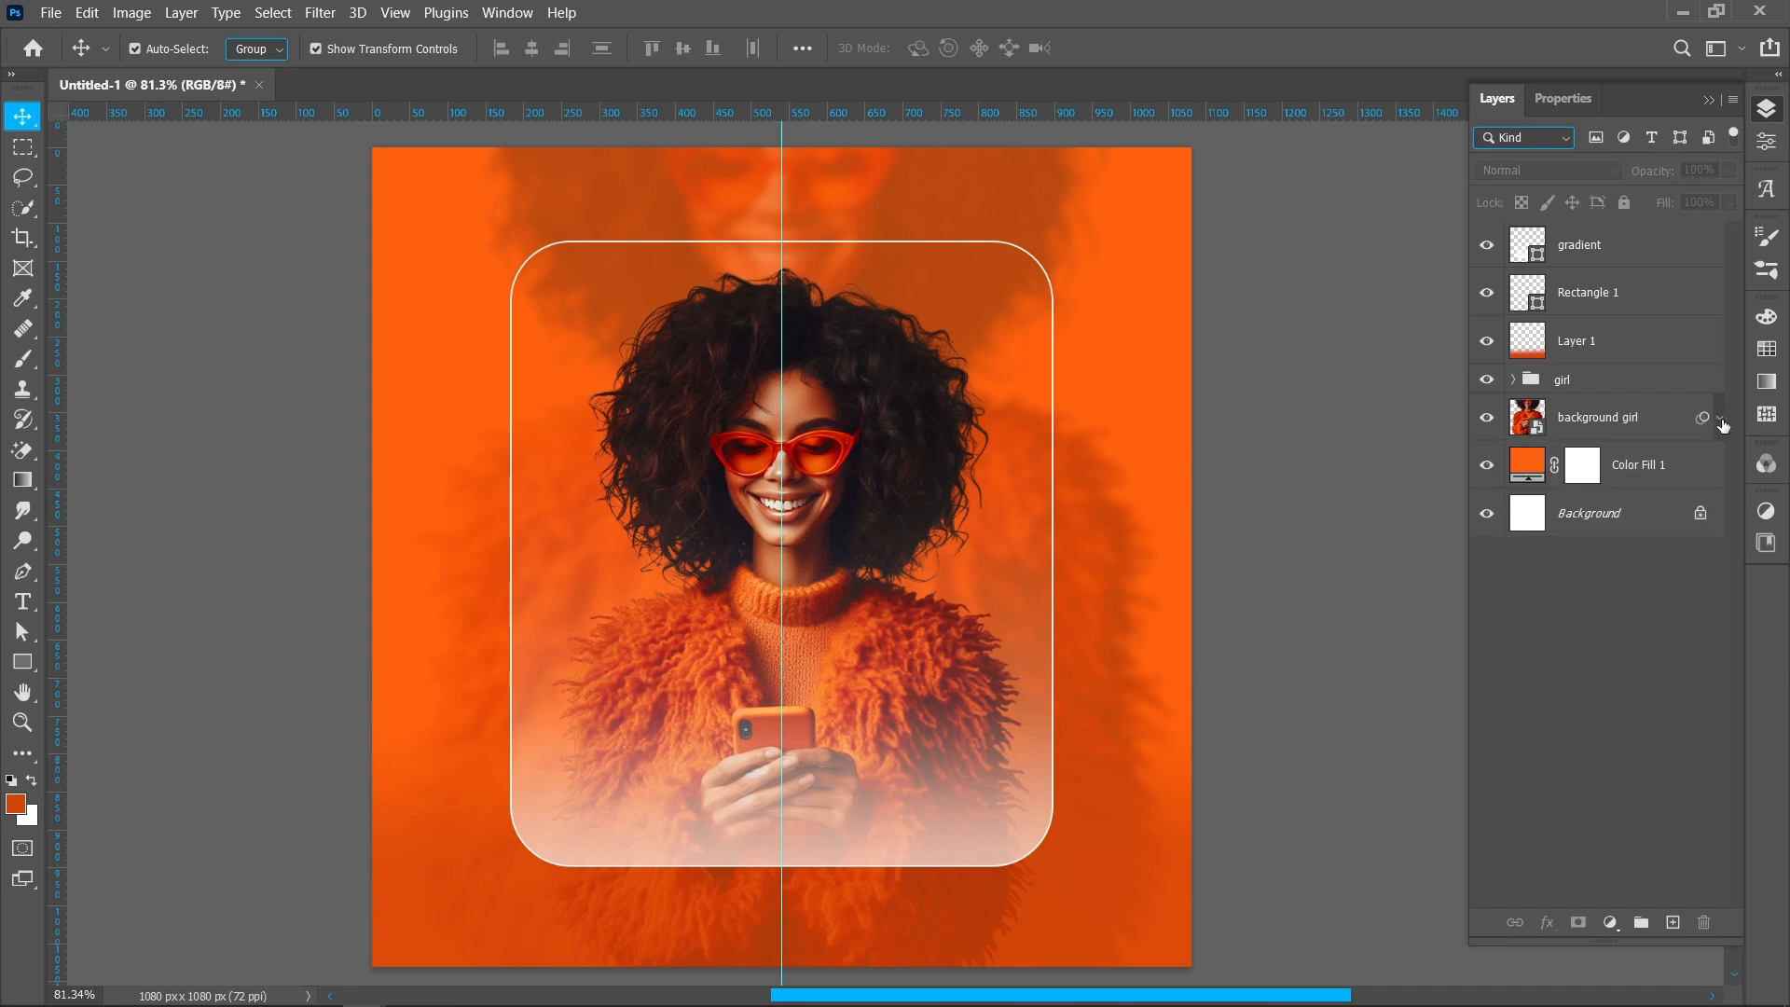
{"action": "left_click", "coordinate": [1673, 421]}
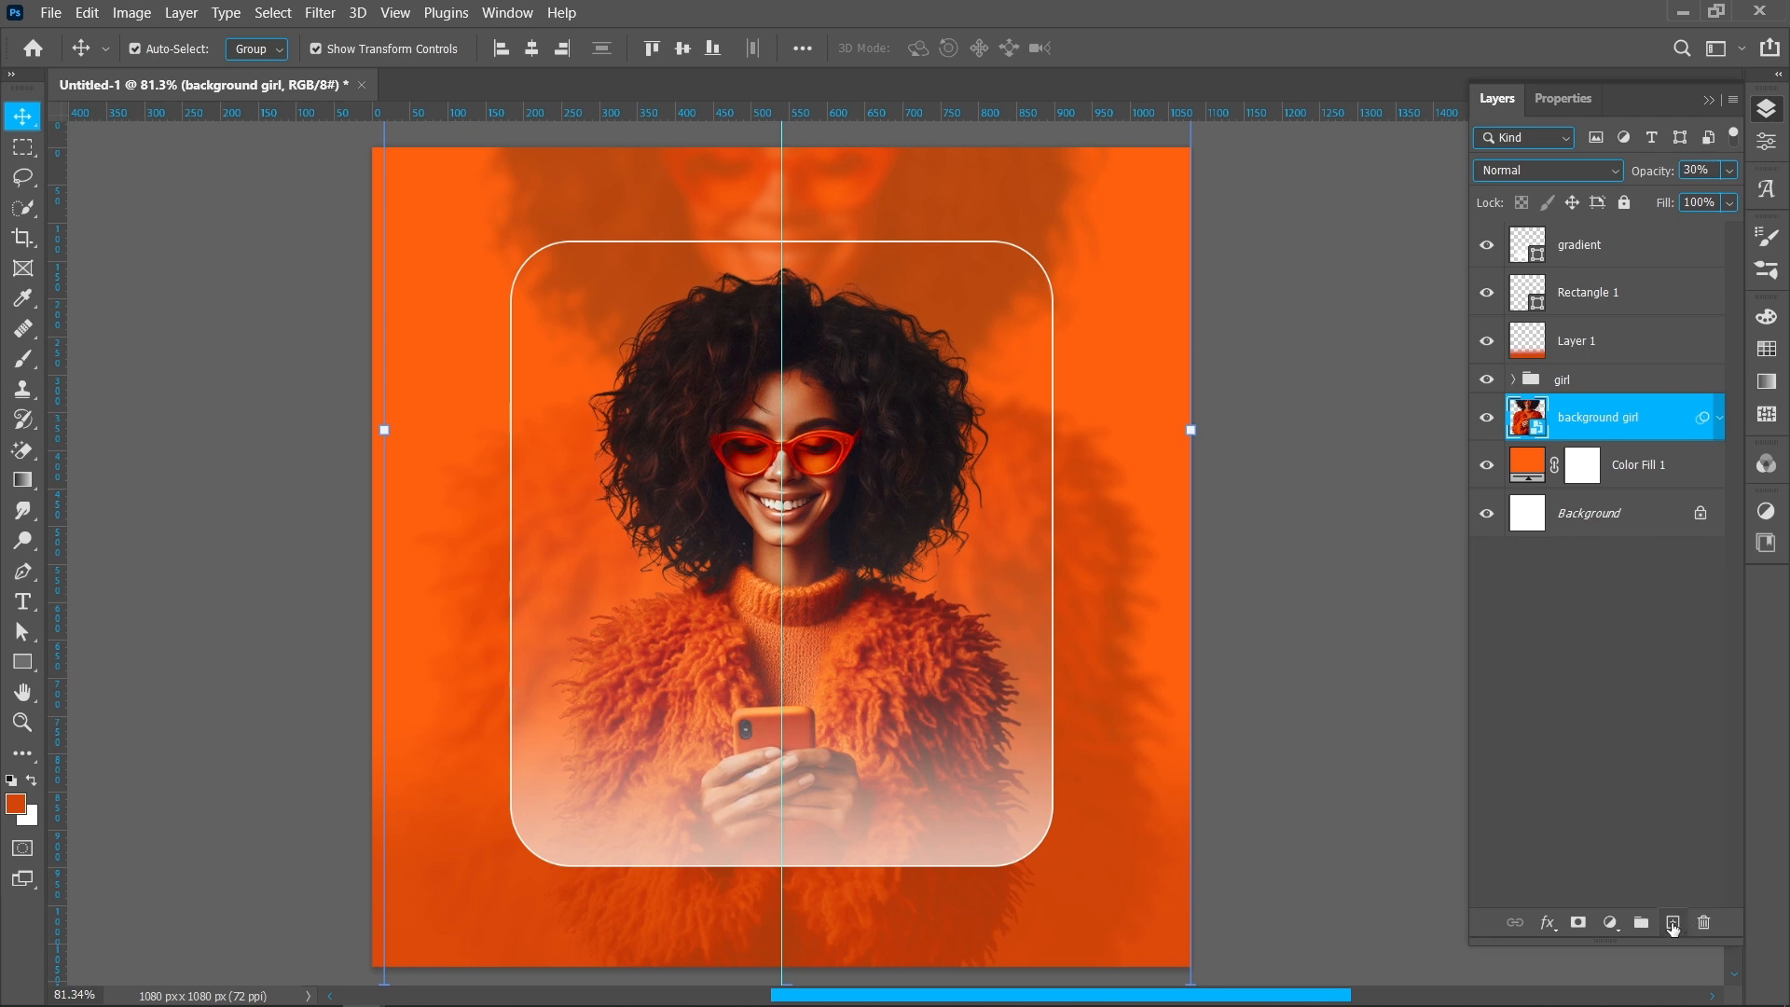
{"action": "left_click", "coordinate": [1673, 923]}
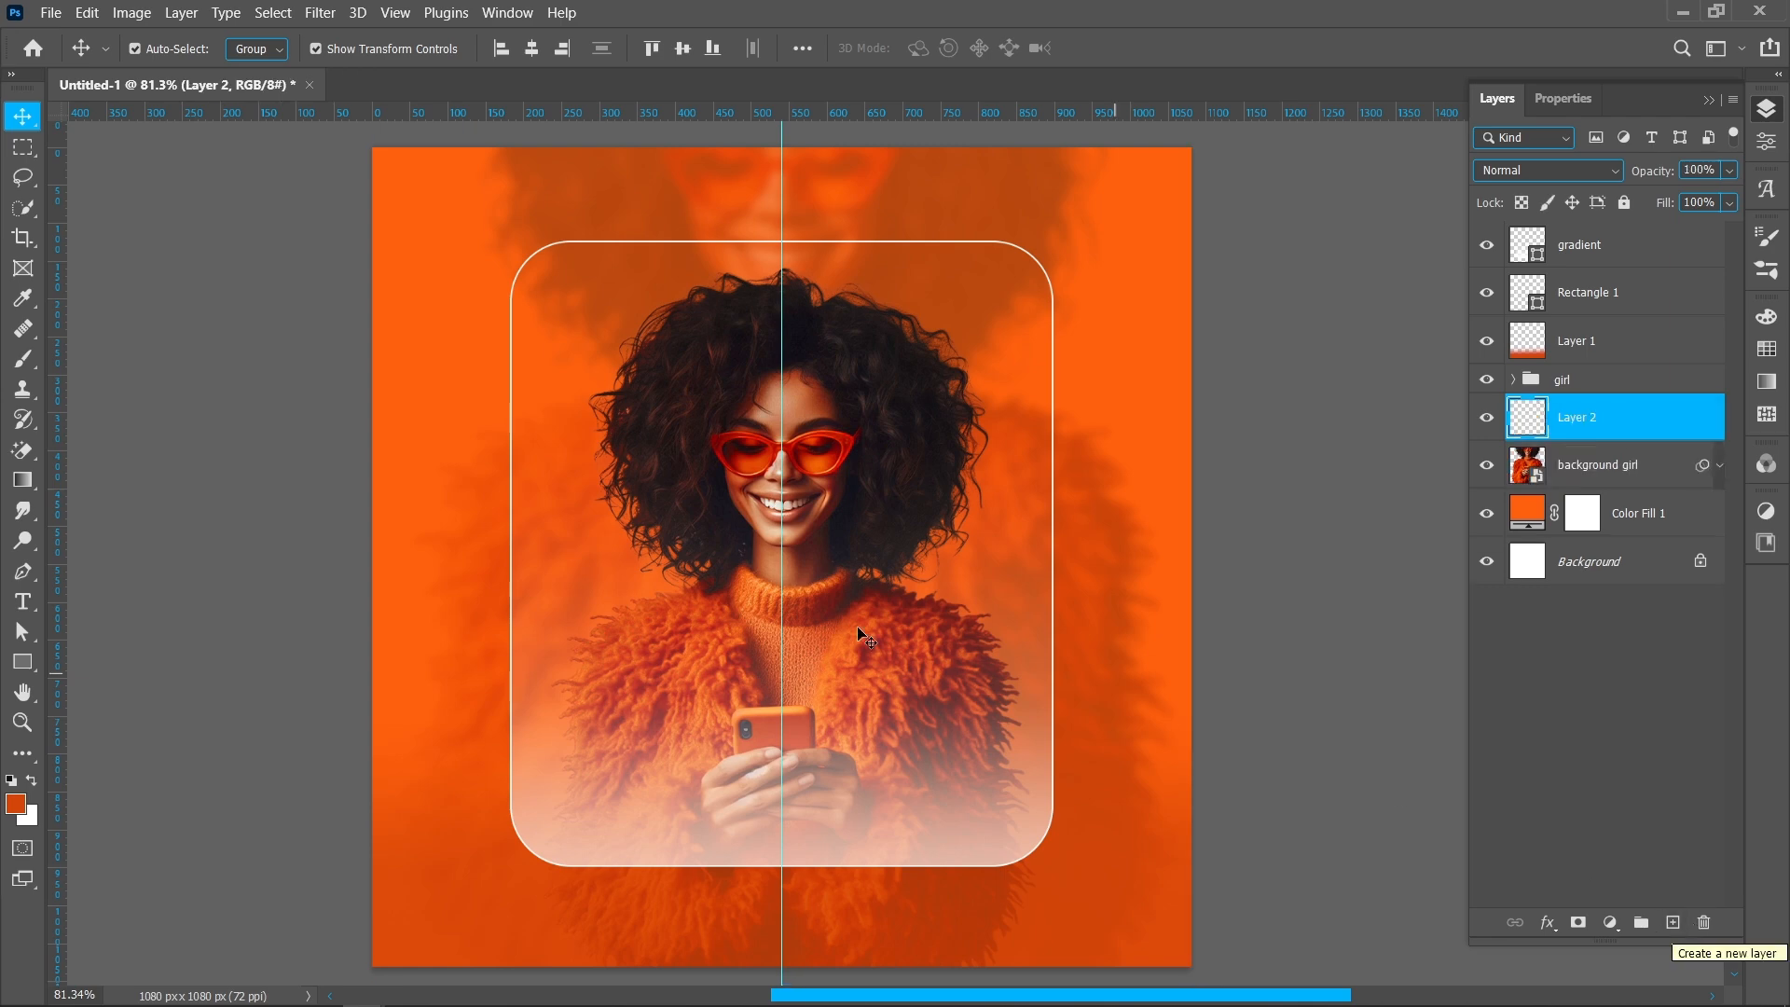
{"action": "left_click", "coordinate": [14, 806]}
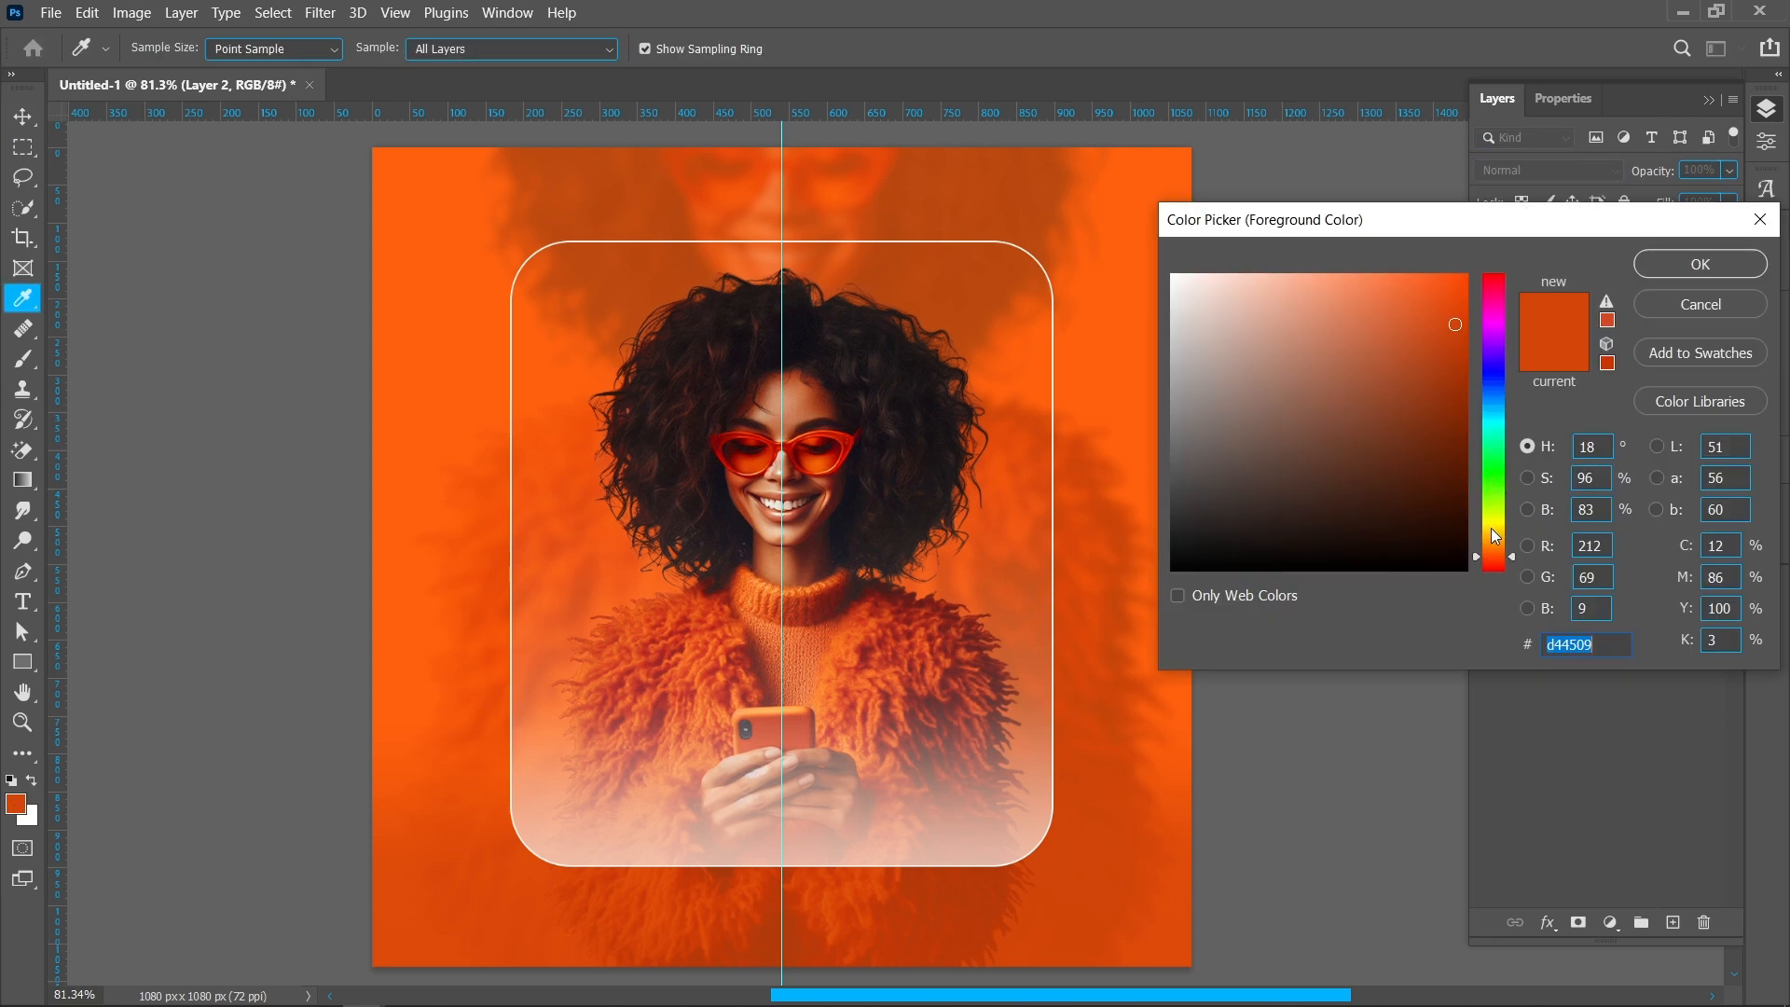
{"action": "left_click", "coordinate": [1494, 530]}
{"action": "left_click", "coordinate": [1445, 257]}
{"action": "left_click", "coordinate": [1661, 268]}
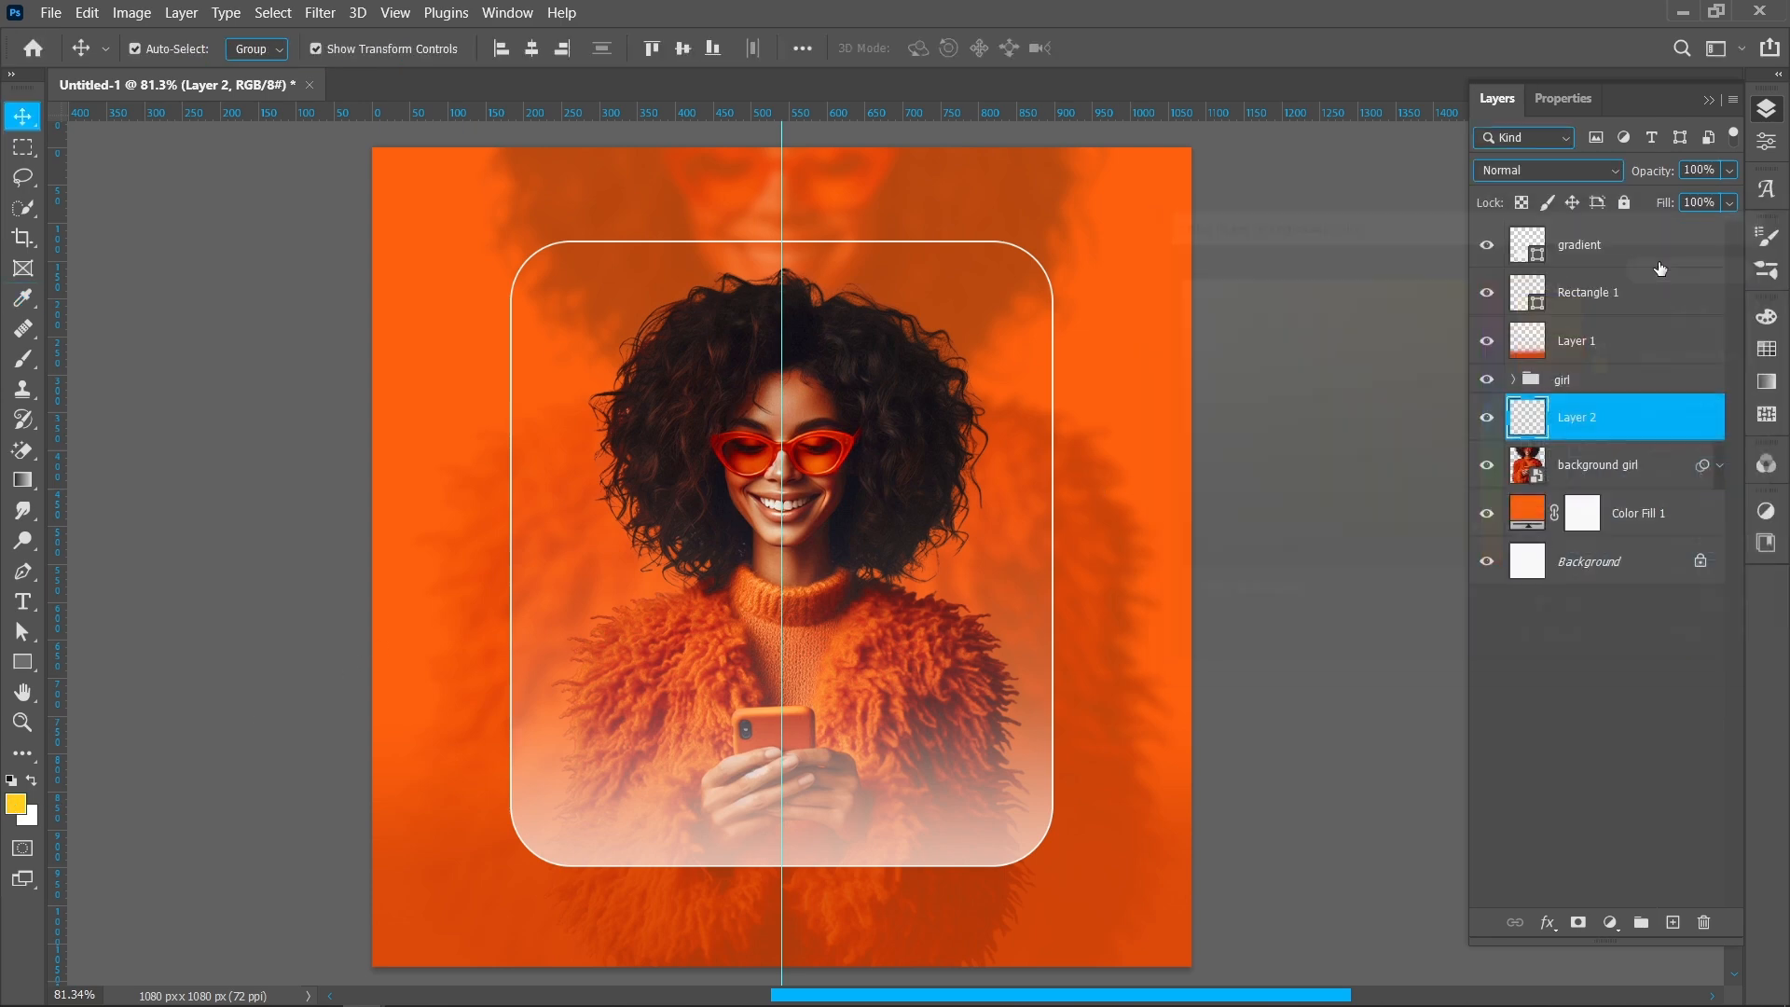
Step: Paint a soft yellow spot with a 635 px brush on the canvas's left edge and enlarge it into a glow along that edge
{"action": "key", "text": "b"}
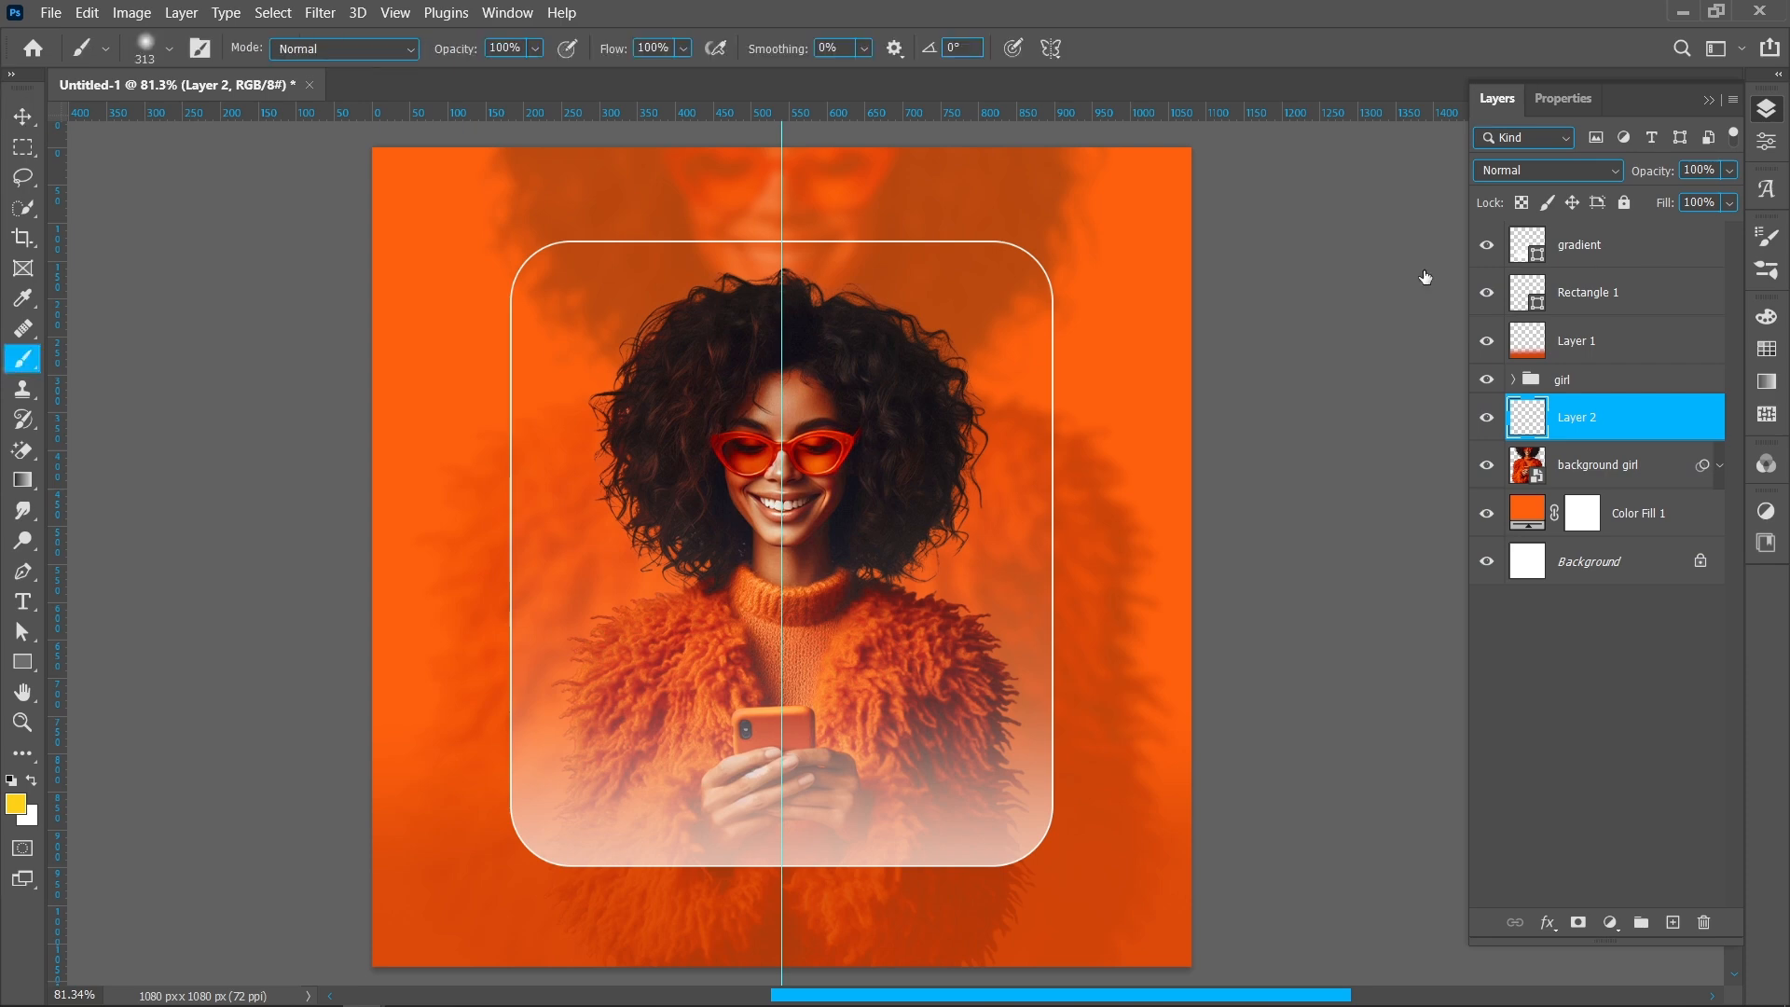
{"action": "left_click_drag", "start_coordinate": [796, 477], "coordinate": [873, 474]}
{"action": "left_click", "coordinate": [376, 556]}
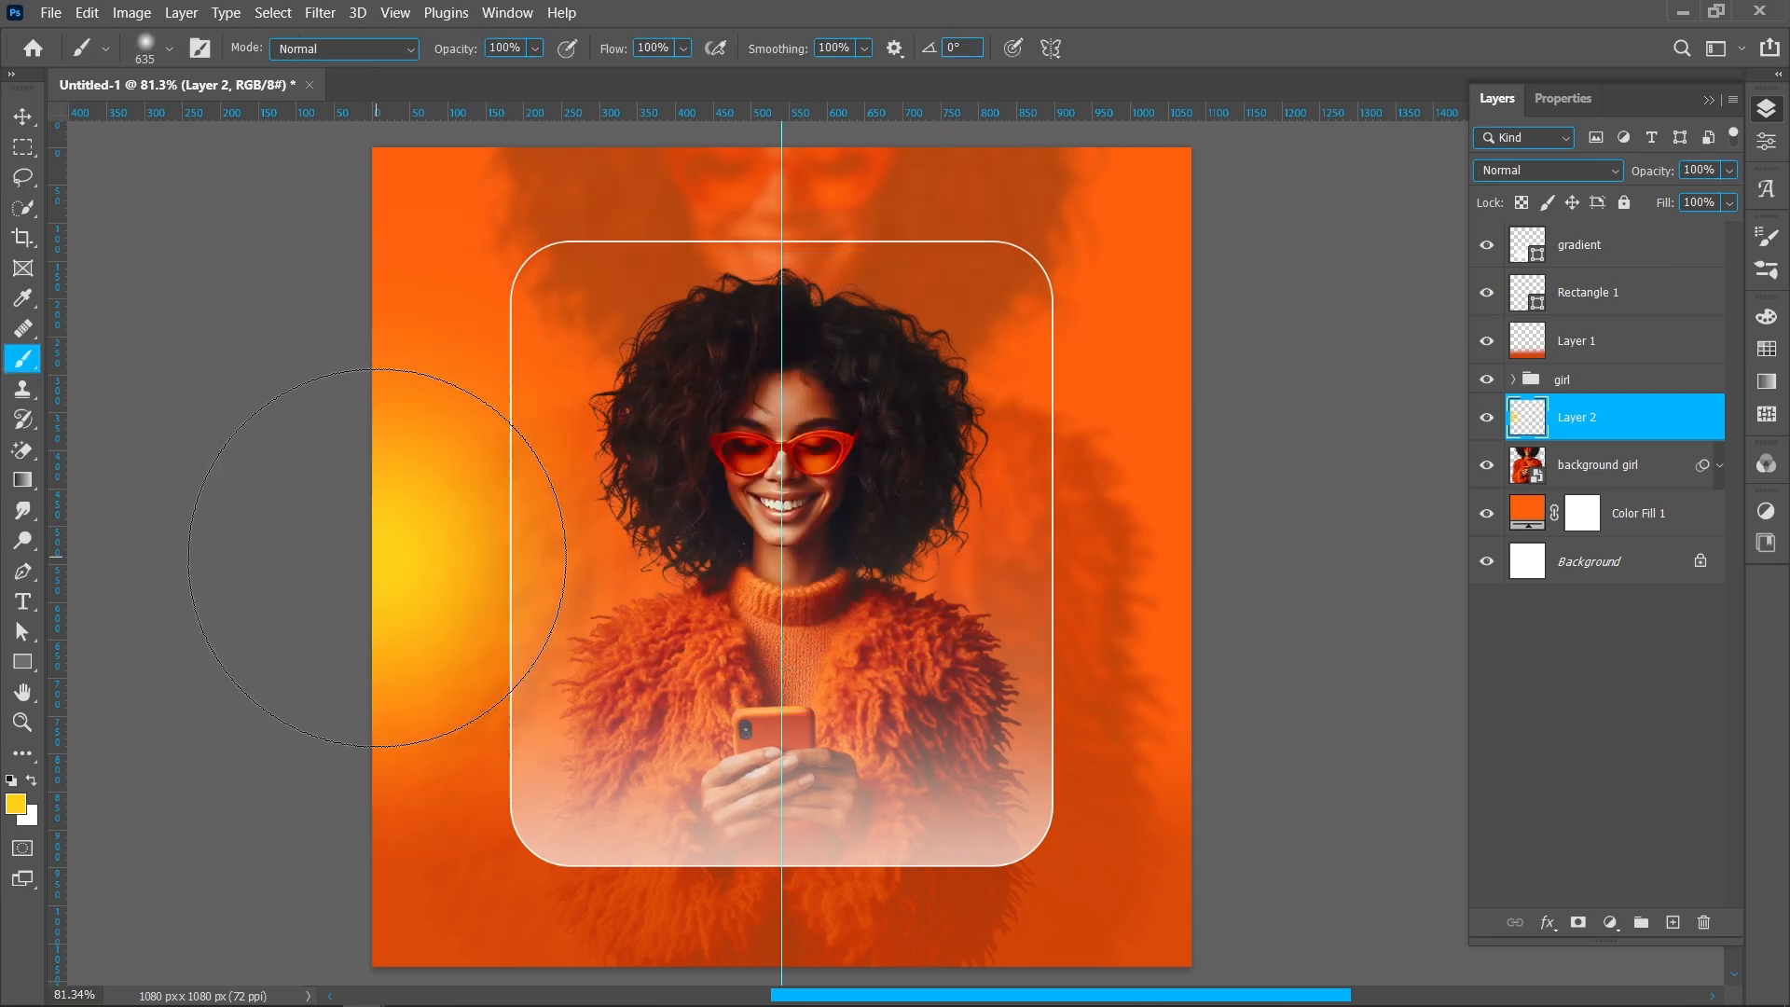
{"action": "key", "text": "ctrl+t"}
{"action": "left_click_drag", "start_coordinate": [771, 556], "coordinate": [858, 582]}
{"action": "left_click_drag", "start_coordinate": [434, 579], "coordinate": [476, 563]}
{"action": "left_click", "coordinate": [1155, 48]}
Step: Enlarge the dark orange fade to about 180%, lower it over the coat, and nudge the yellow edge glow slightly down
{"action": "left_click_drag", "start_coordinate": [970, 899], "coordinate": [1026, 831]}
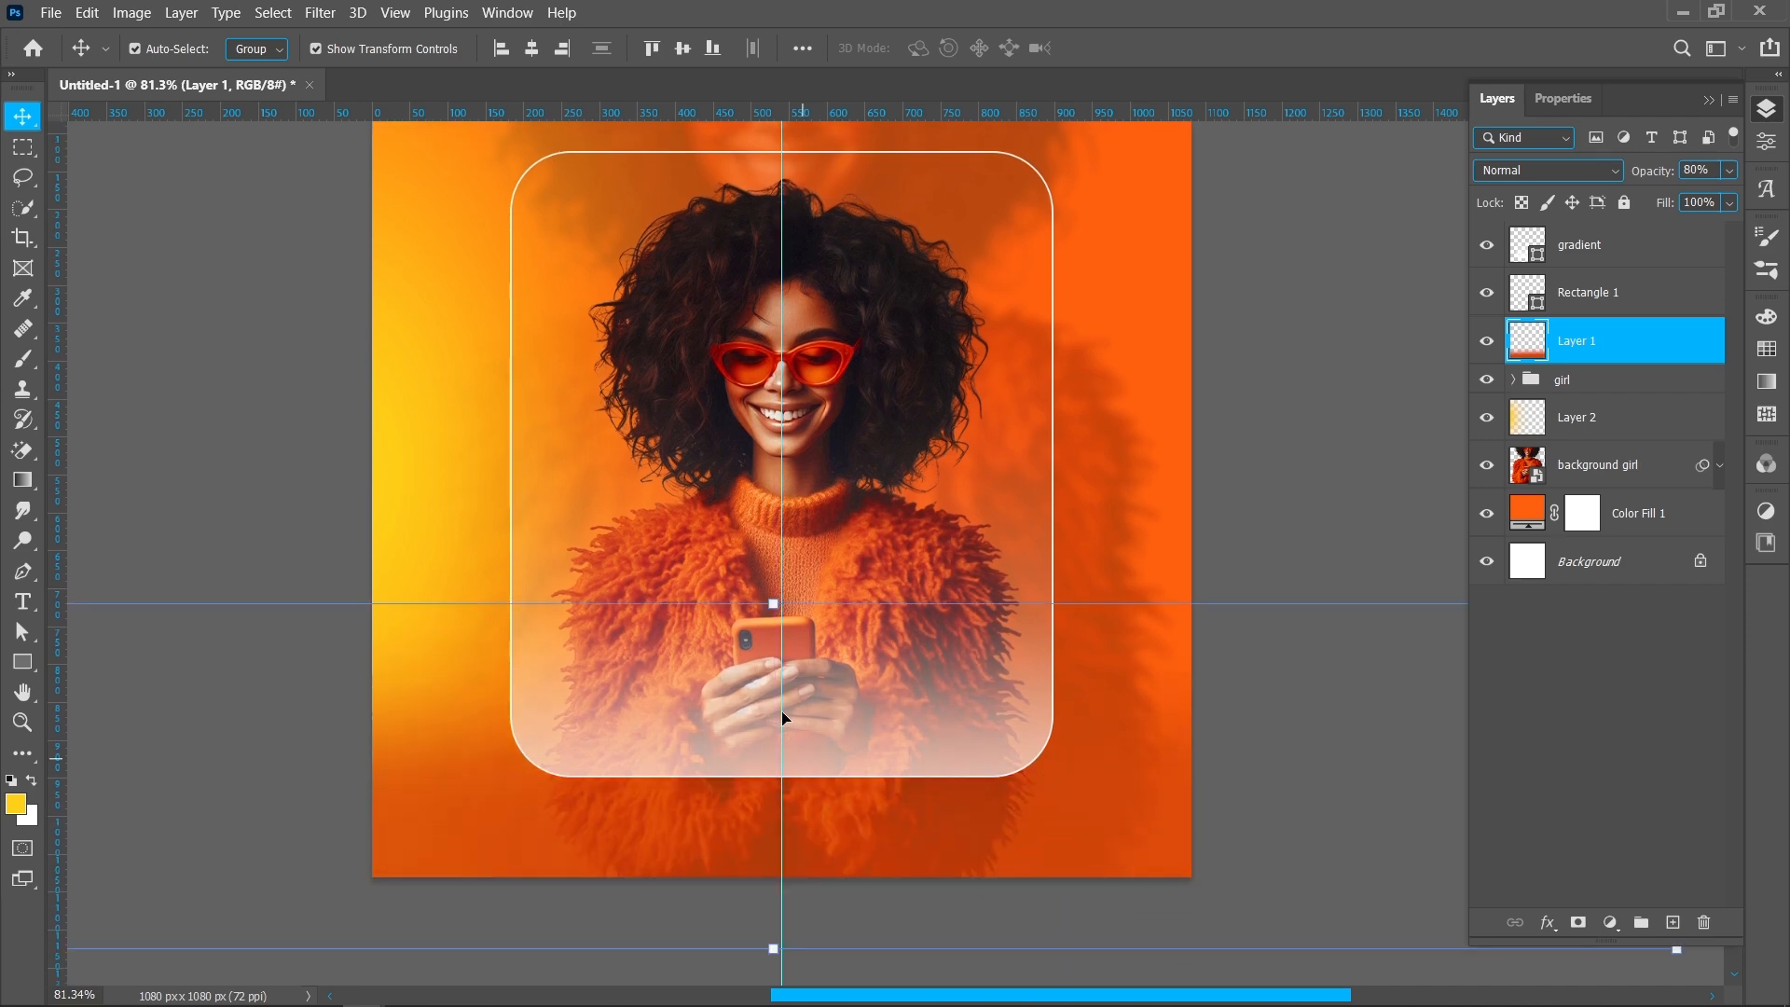
{"action": "left_click_drag", "start_coordinate": [773, 602], "coordinate": [808, 328]}
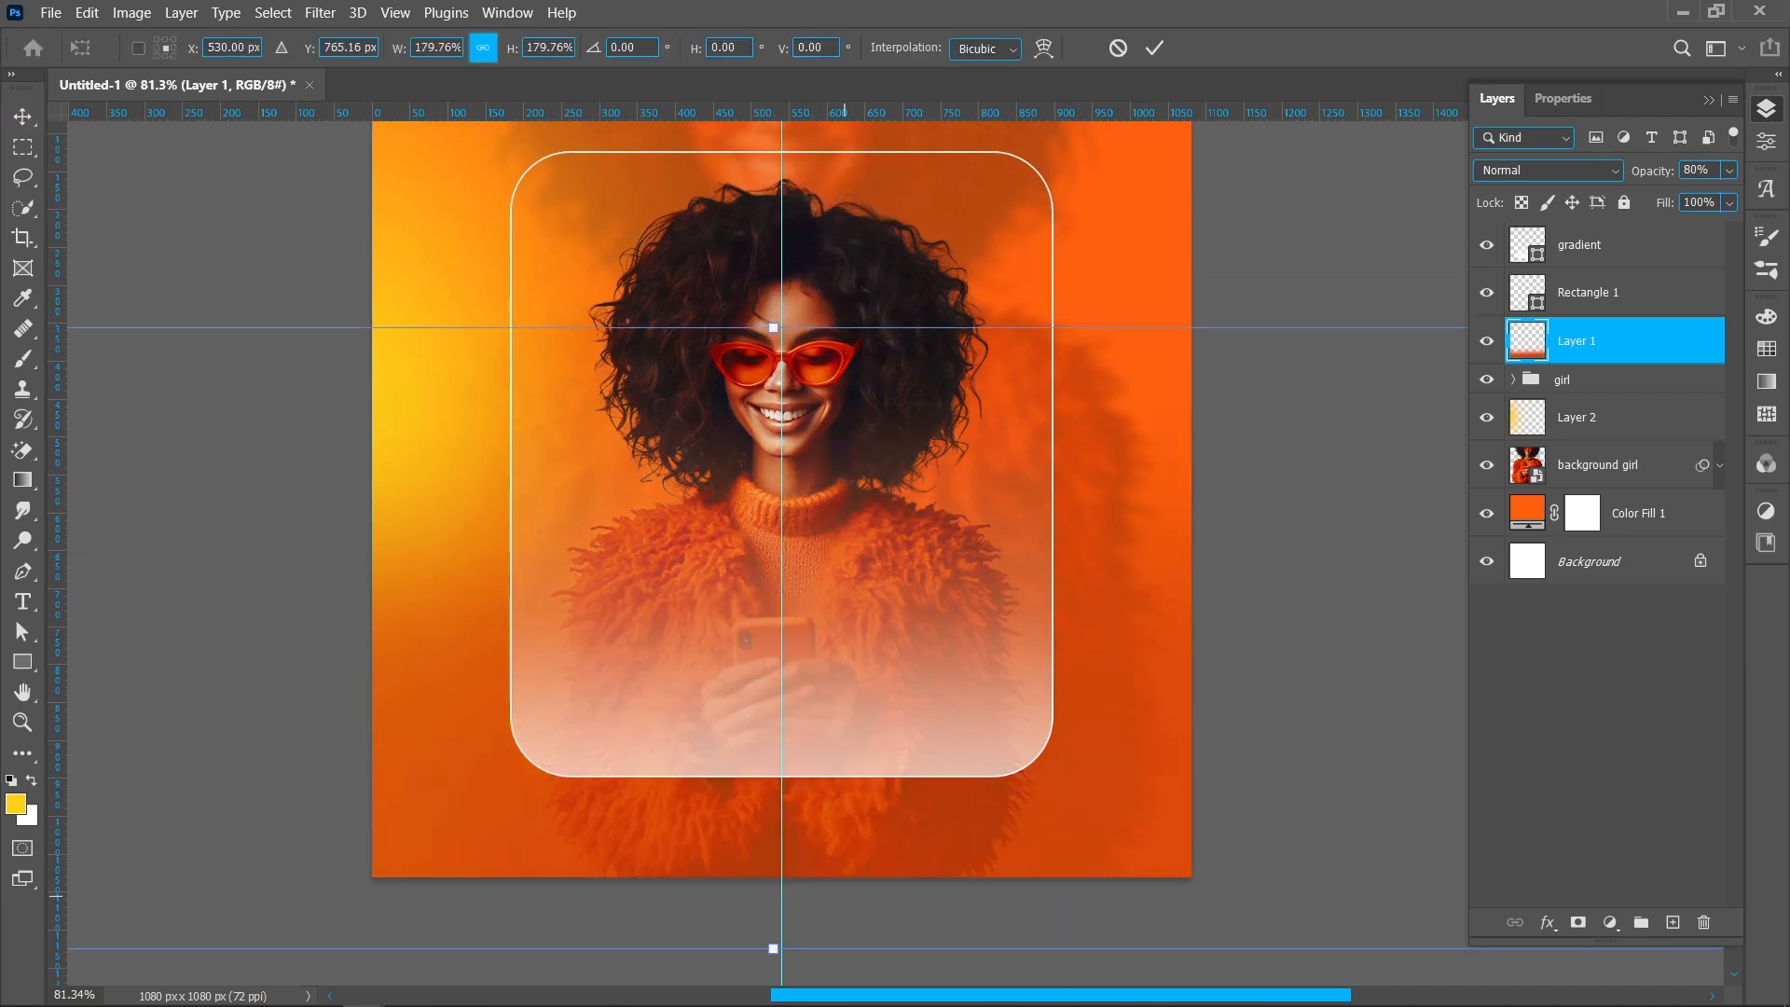
{"action": "left_click_drag", "start_coordinate": [1097, 729], "coordinate": [1099, 884]}
{"action": "left_click", "coordinate": [1155, 49]}
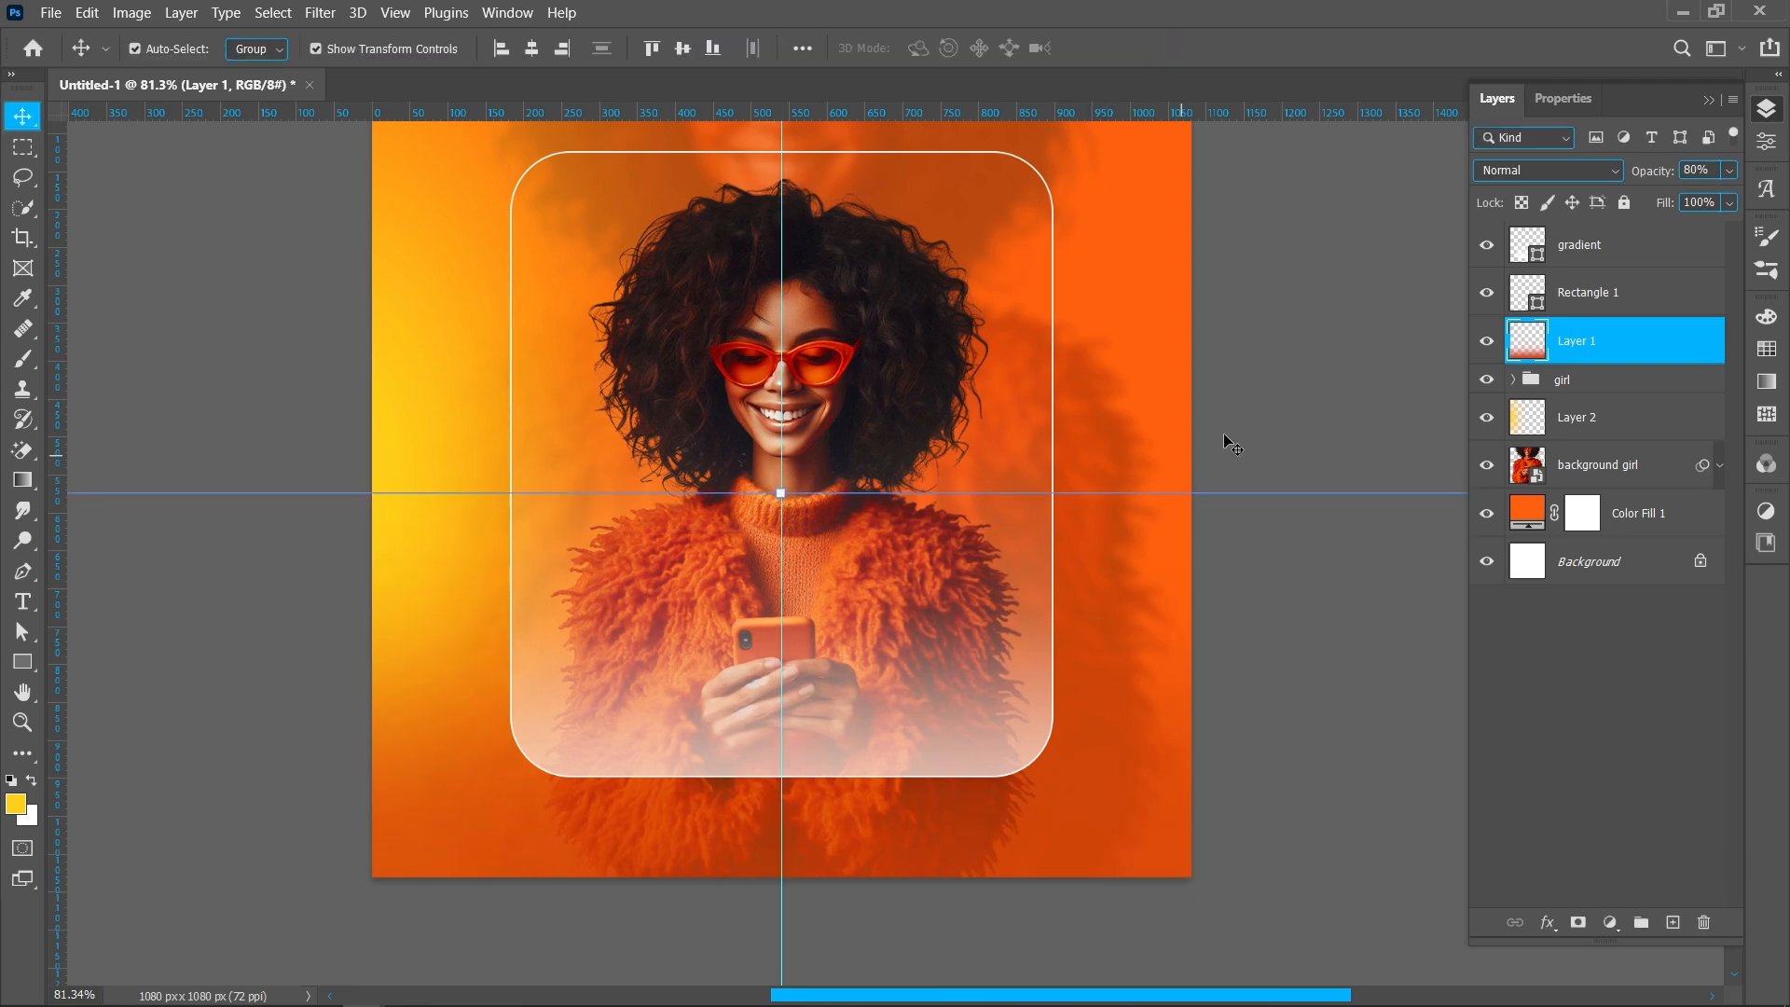
{"action": "left_click_drag", "start_coordinate": [471, 466], "coordinate": [472, 495]}
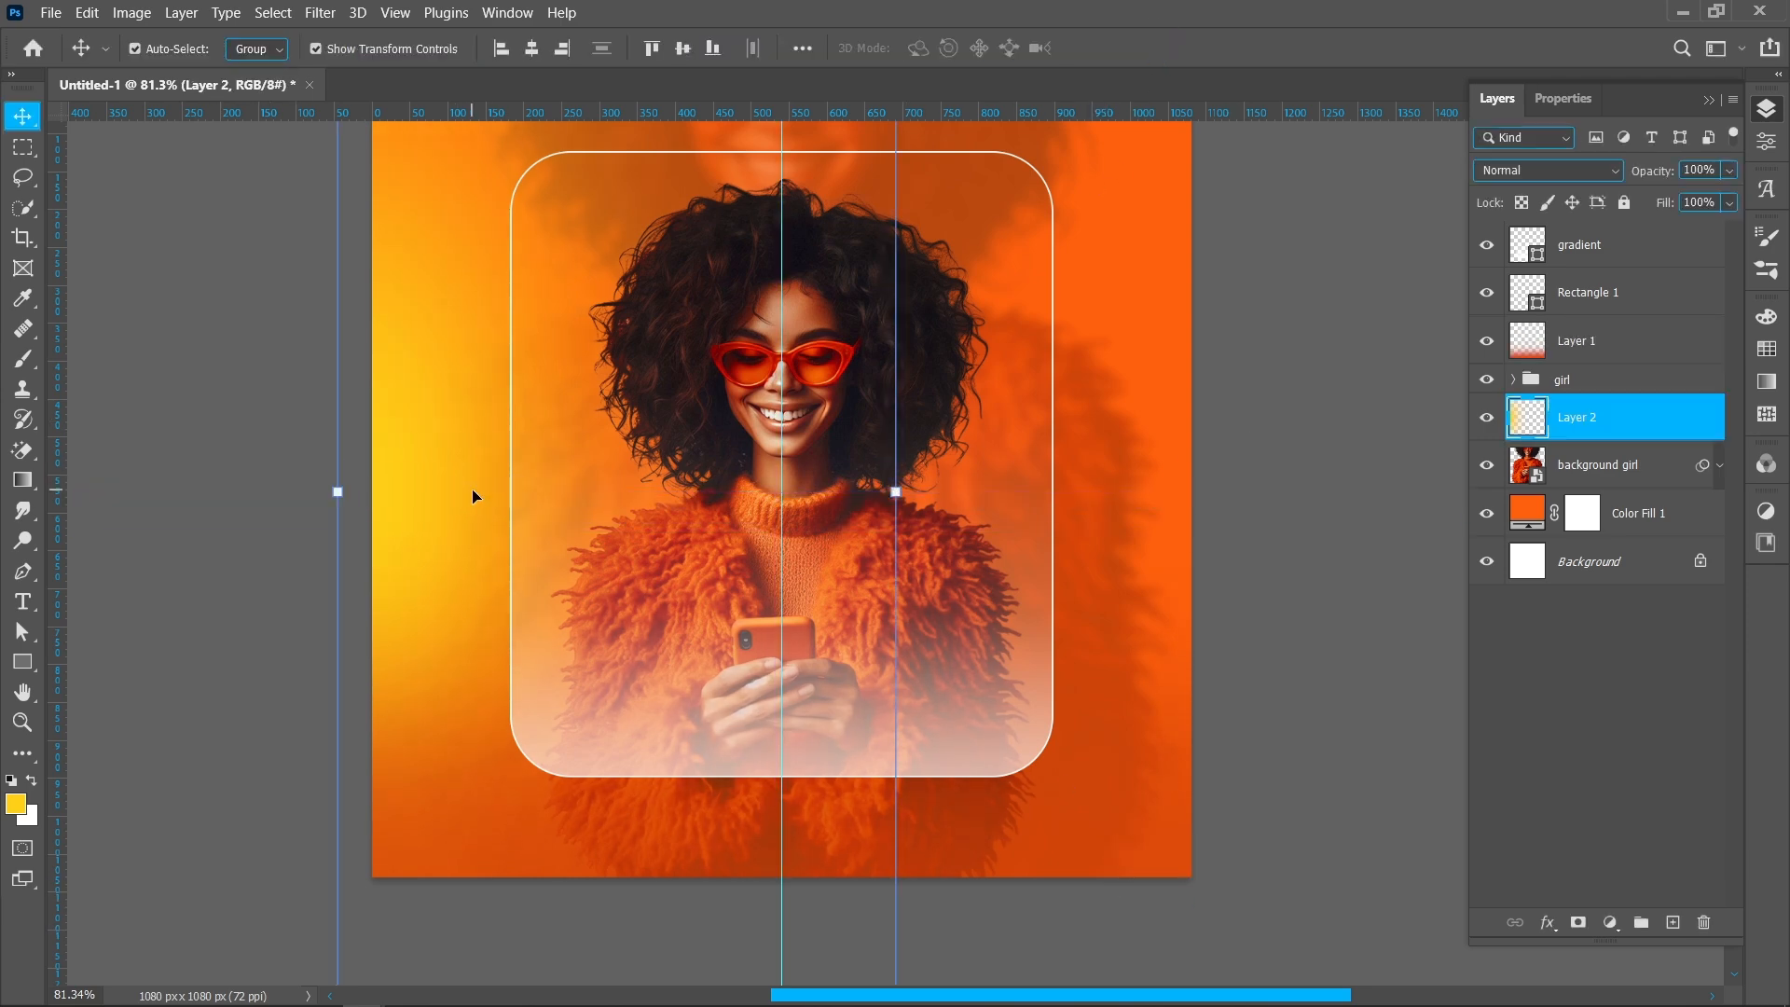
{"action": "left_click", "coordinate": [250, 518]}
Step: On a new layer above the yellow glow, paint a smaller yellow spot on the canvas's left edge with a 348 px soft brush
{"action": "left_click", "coordinate": [1635, 427]}
{"action": "left_click", "coordinate": [1673, 922]}
{"action": "key", "text": "b"}
{"action": "left_click_drag", "start_coordinate": [608, 470], "coordinate": [495, 473]}
{"action": "left_click", "coordinate": [372, 482]}
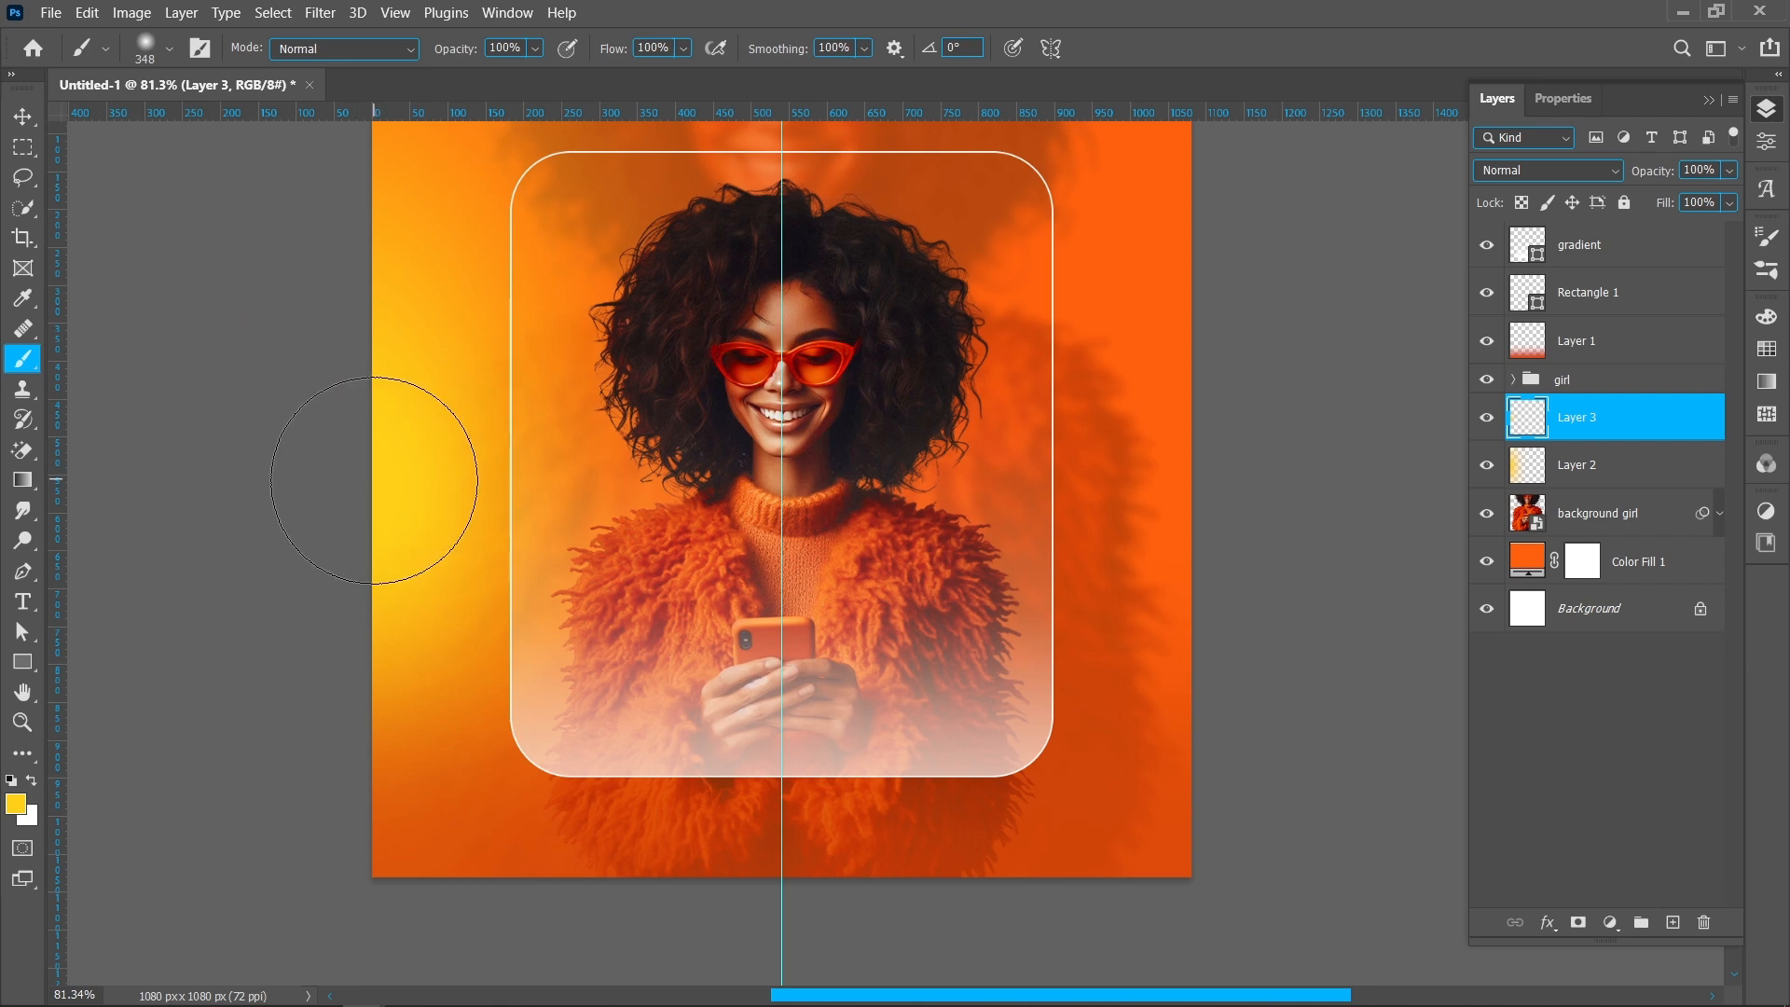
Step: Stretch the smaller yellow spot to about 119% width and 170% height, and set its blend mode to Screen
{"action": "key", "text": "v"}
{"action": "mouse_move", "coordinate": [568, 486]}
{"action": "left_mouse_down"}
{"action": "mouse_move", "coordinate": [666, 488]}
{"action": "mouse_move", "coordinate": [593, 494]}
{"action": "left_mouse_up"}
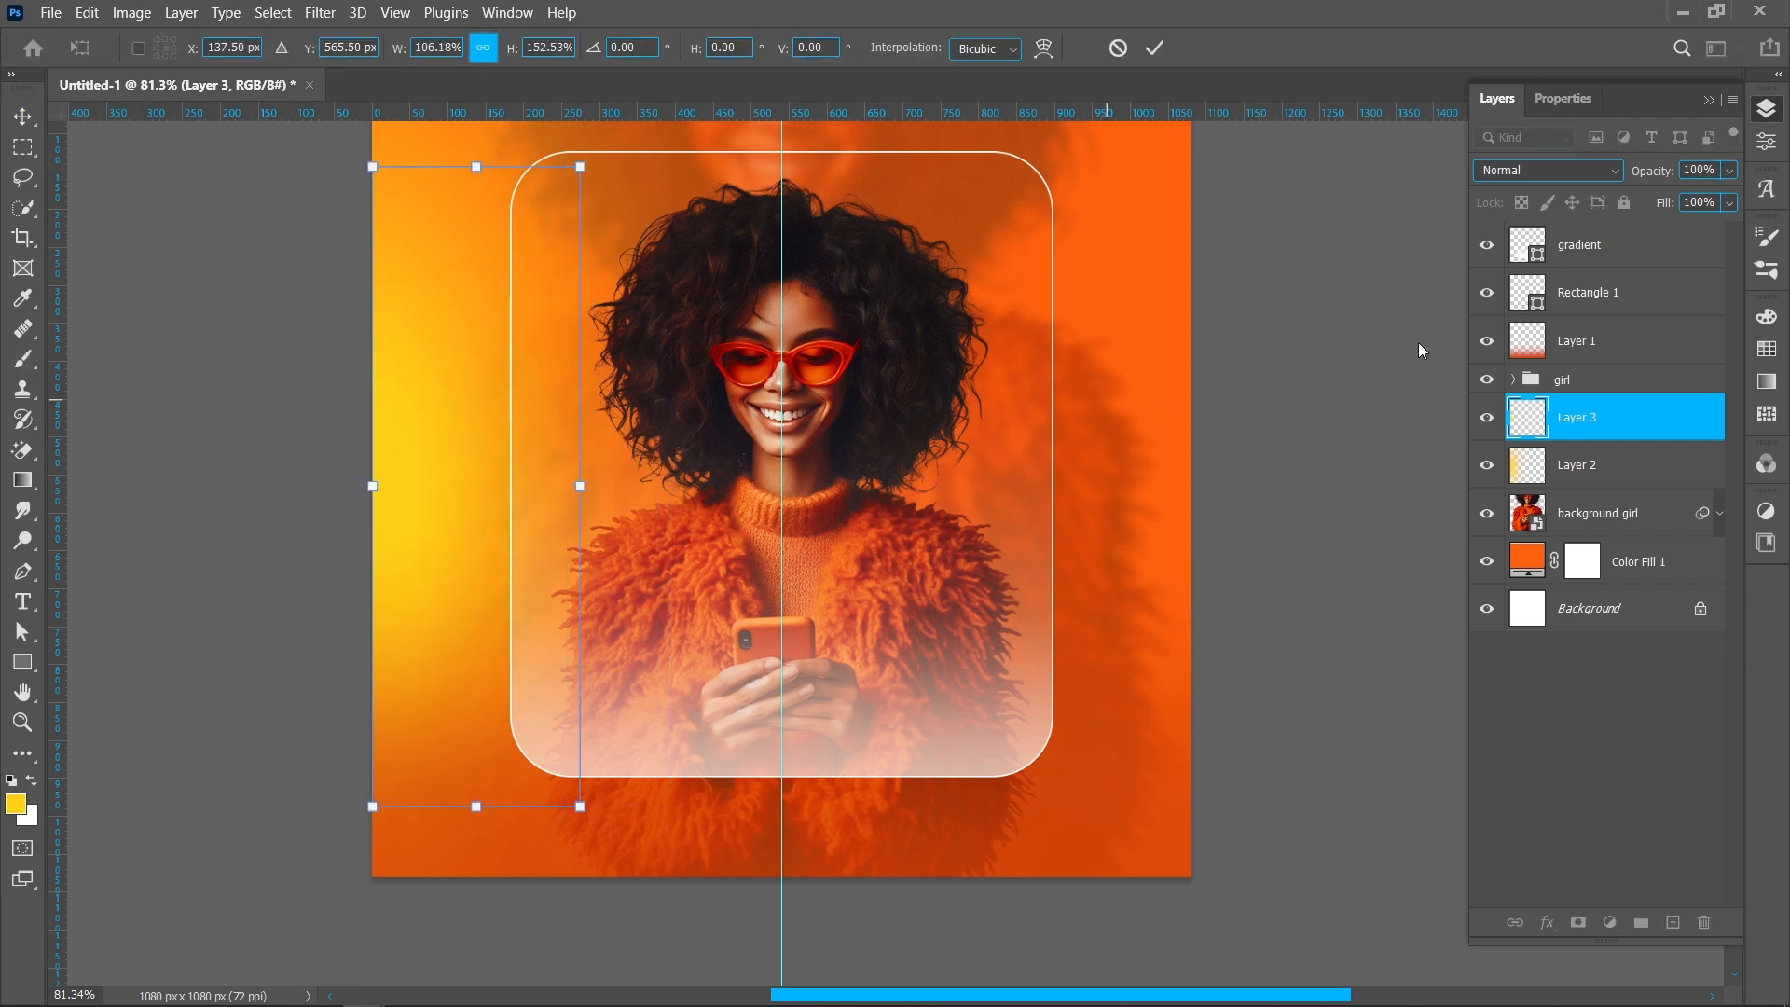
{"action": "left_click", "coordinate": [1610, 174]}
{"action": "left_click", "coordinate": [1546, 365]}
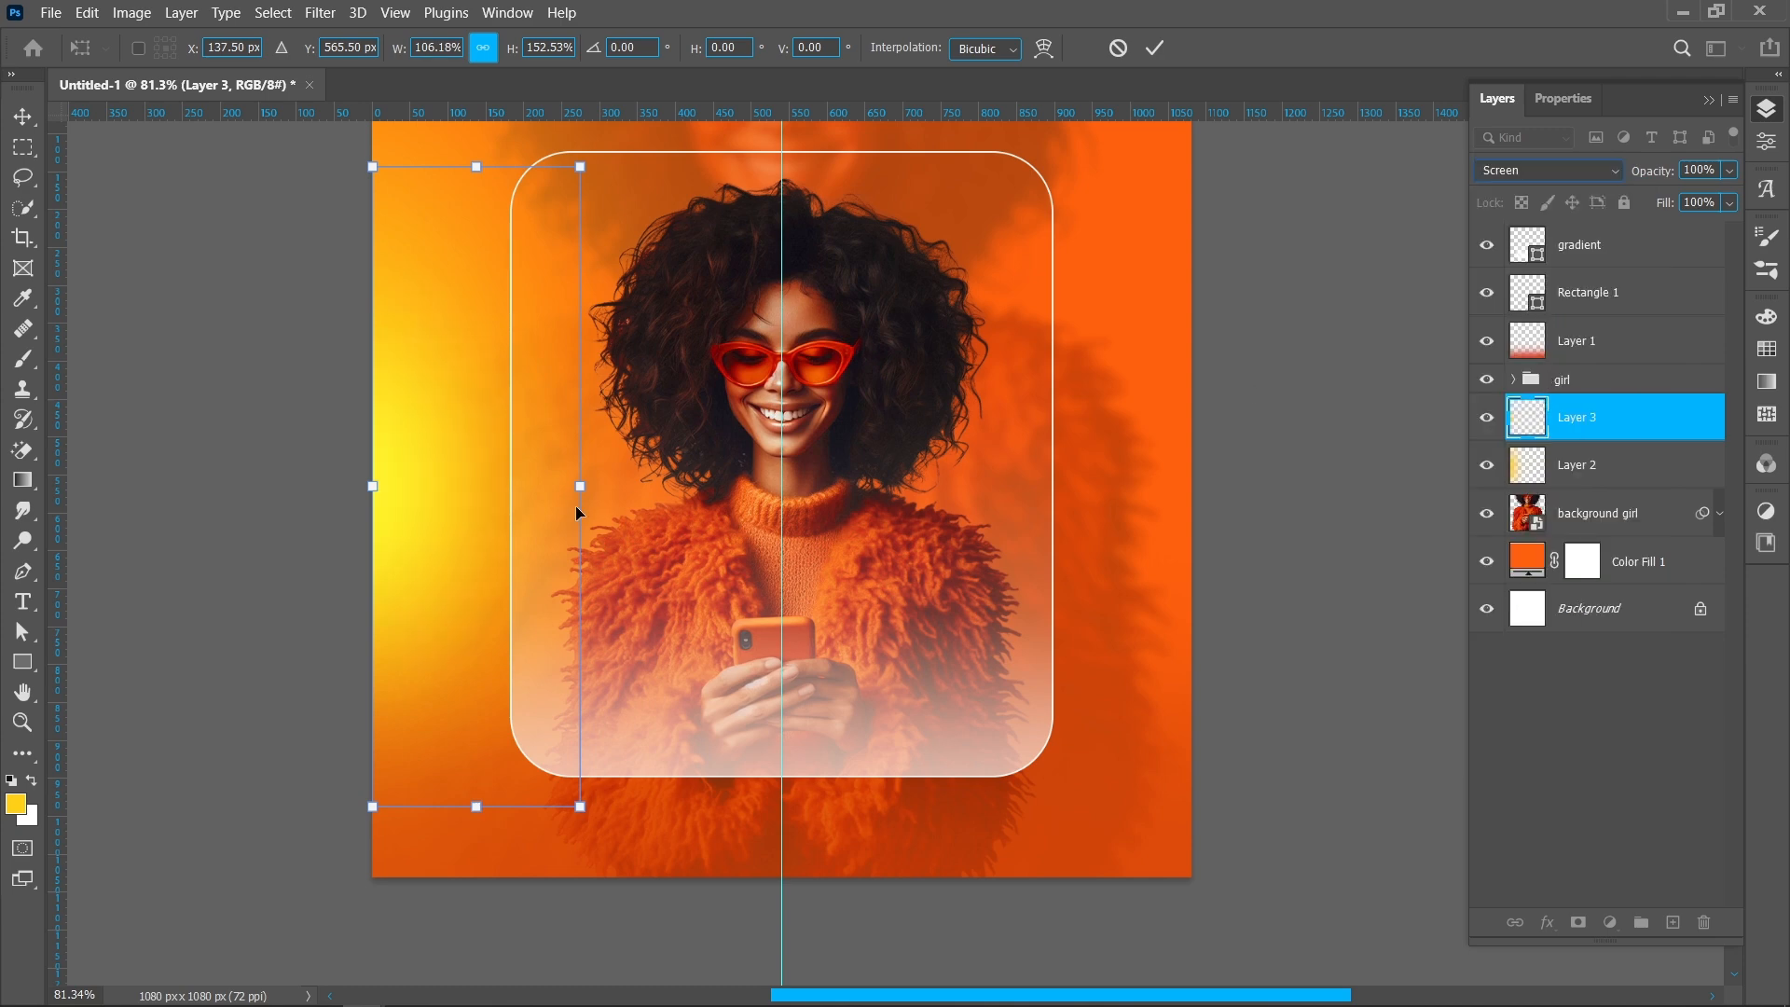
{"action": "left_click_drag", "start_coordinate": [580, 487], "coordinate": [603, 487]}
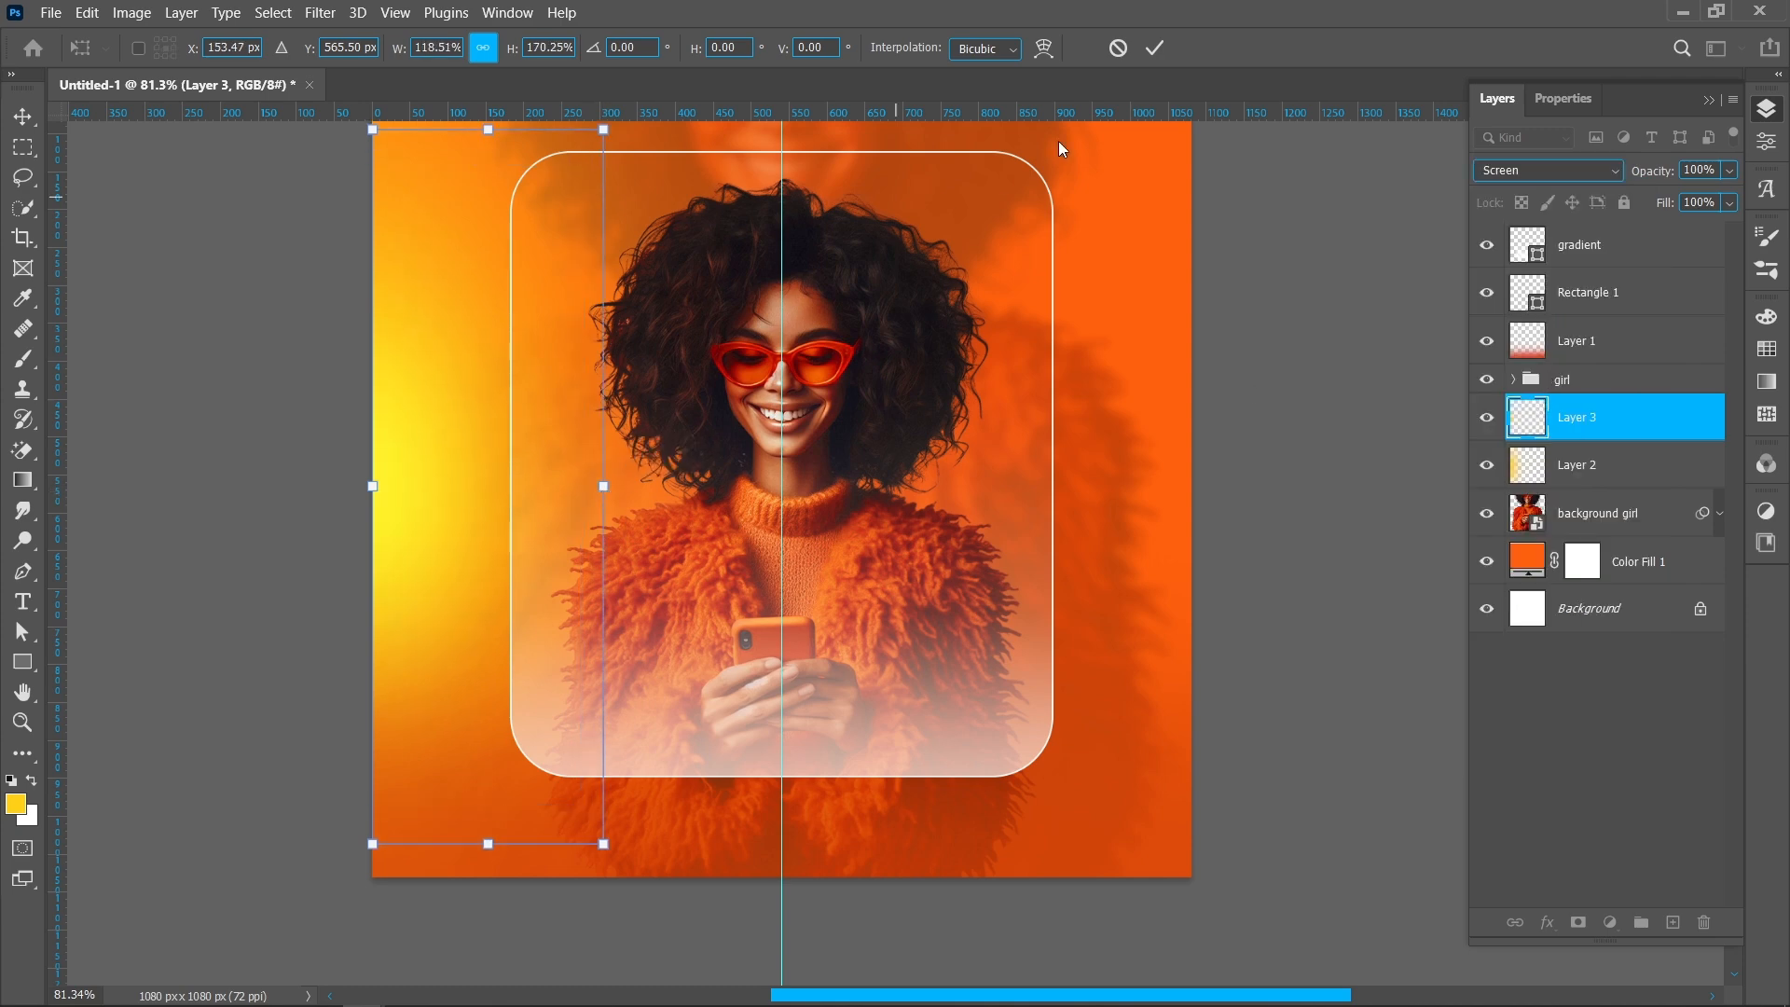
{"action": "left_click", "coordinate": [1156, 48]}
Step: Reduce the opacity of the smaller yellow glow and lower the larger yellow glow's opacity to roughly half
{"action": "left_click_drag", "start_coordinate": [1662, 171], "coordinate": [1605, 172]}
{"action": "left_click", "coordinate": [1644, 476]}
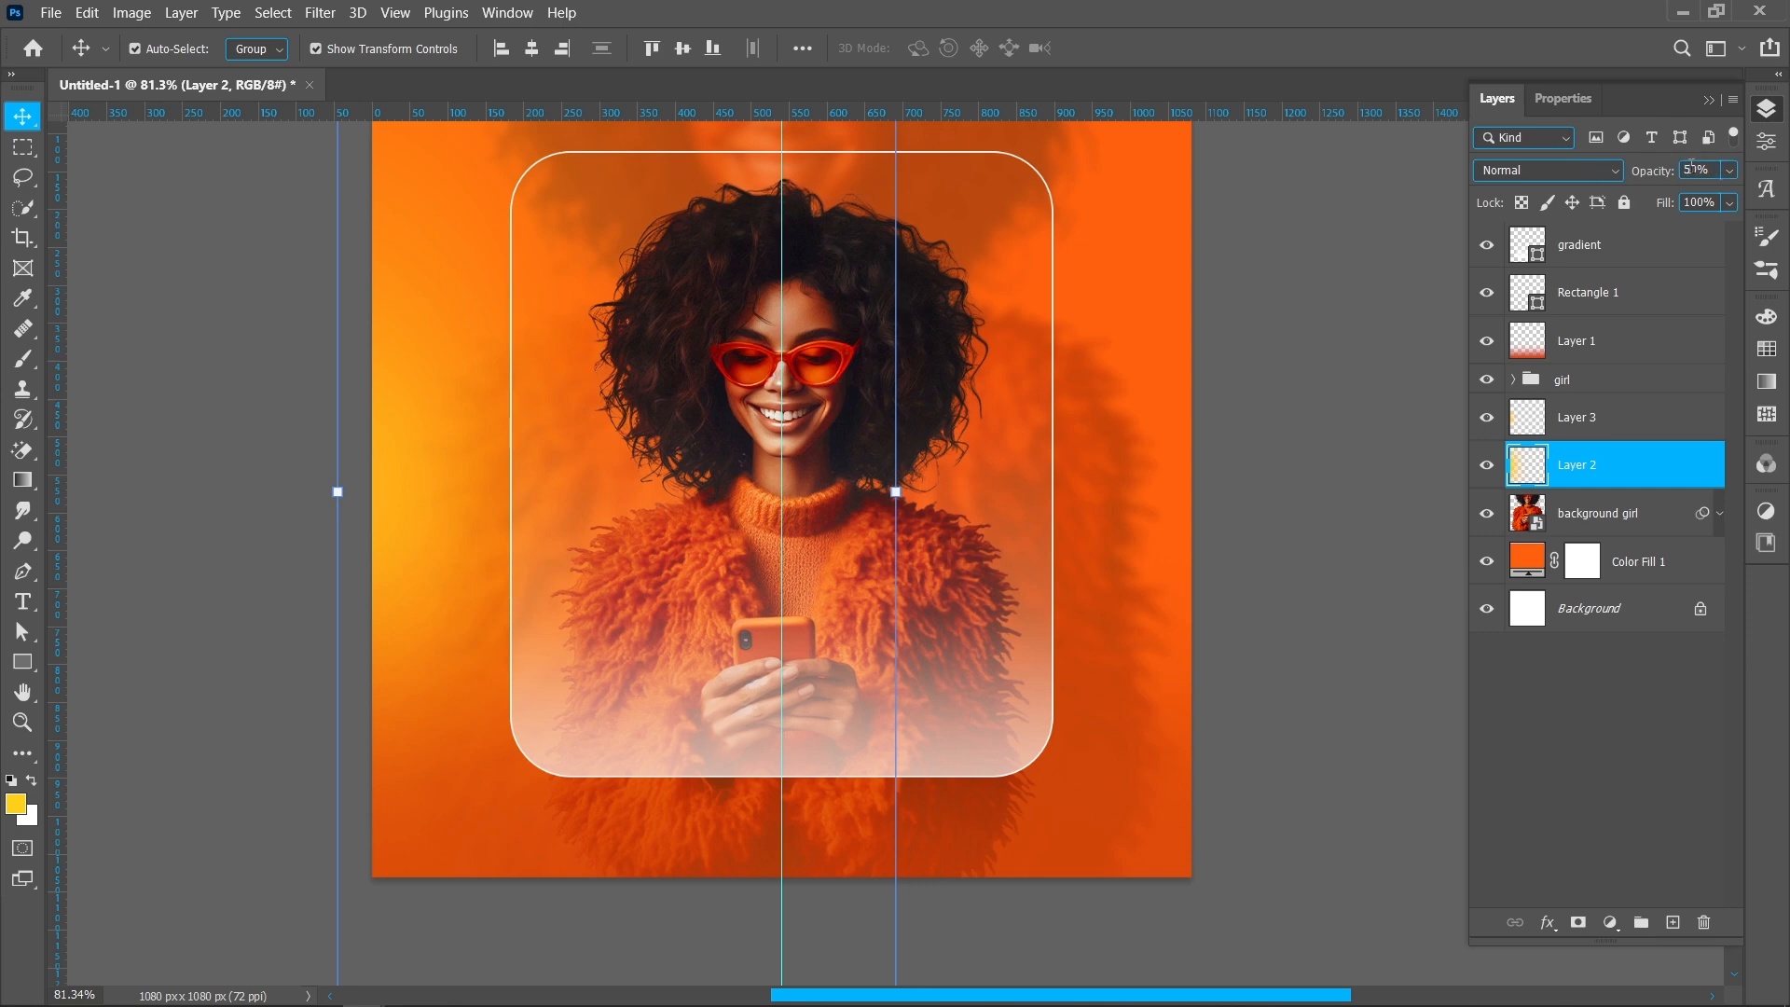
{"action": "left_click", "coordinate": [1265, 635]}
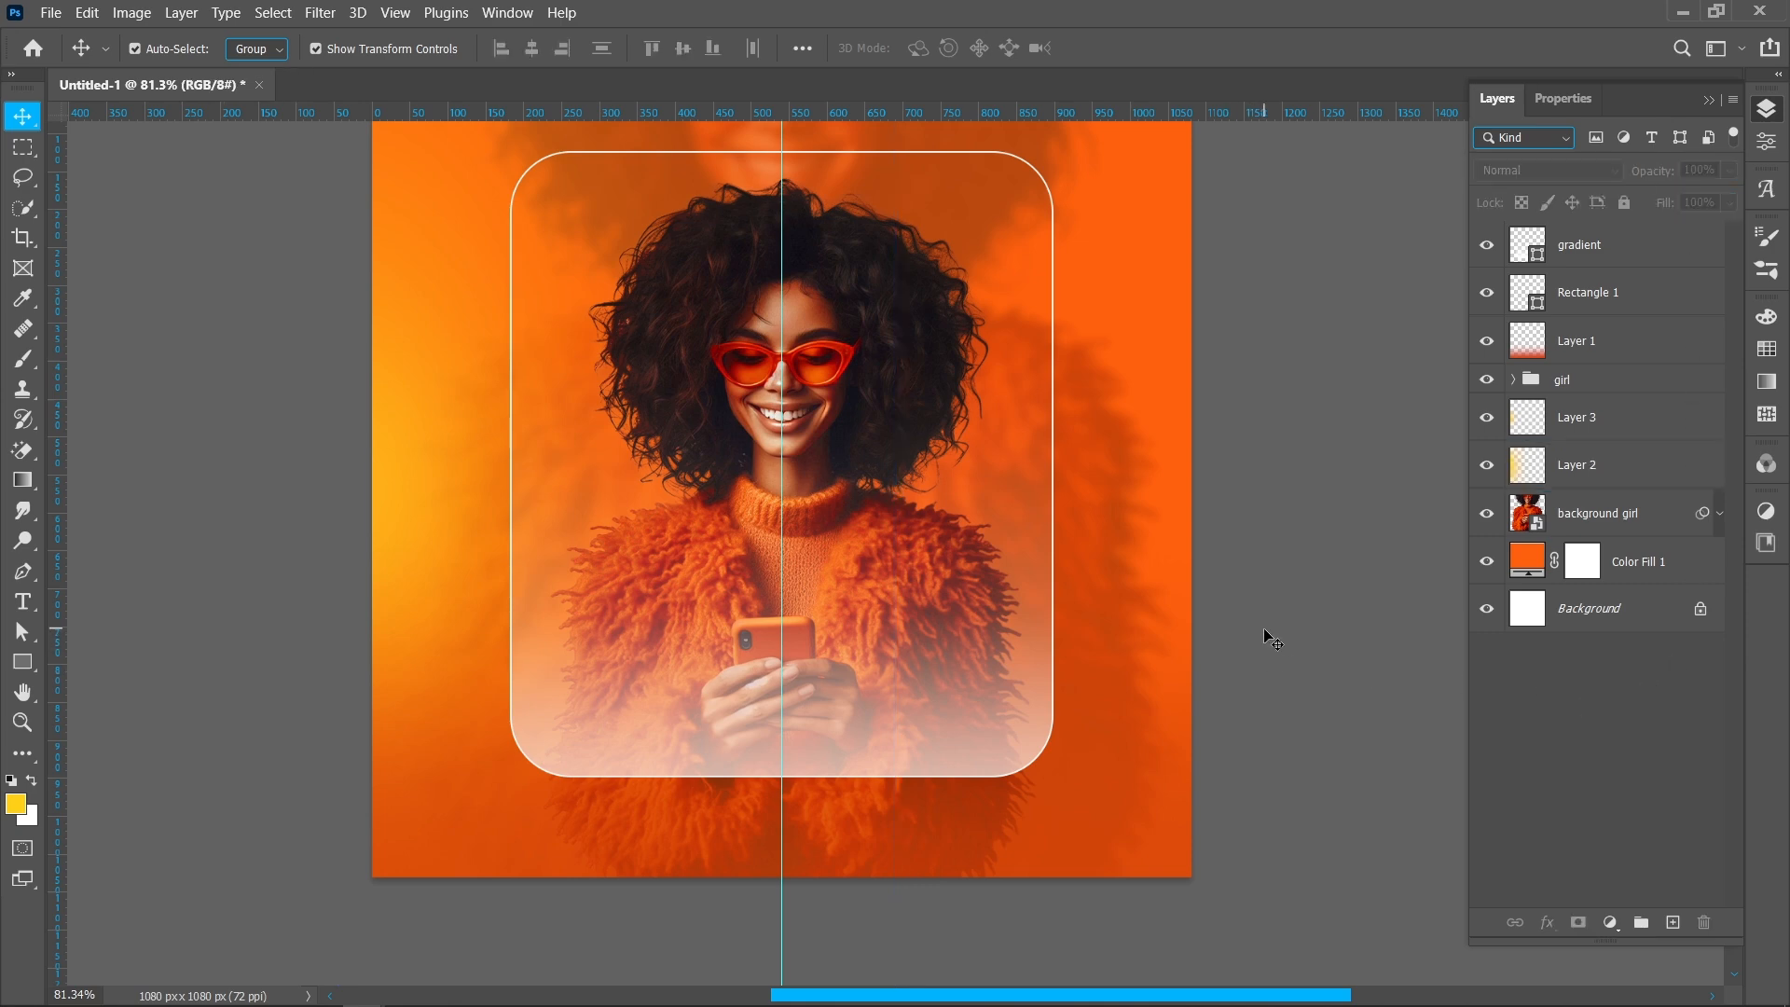
{"action": "key", "text": "space"}
{"action": "left_click_drag", "start_coordinate": [901, 550], "coordinate": [902, 632]}
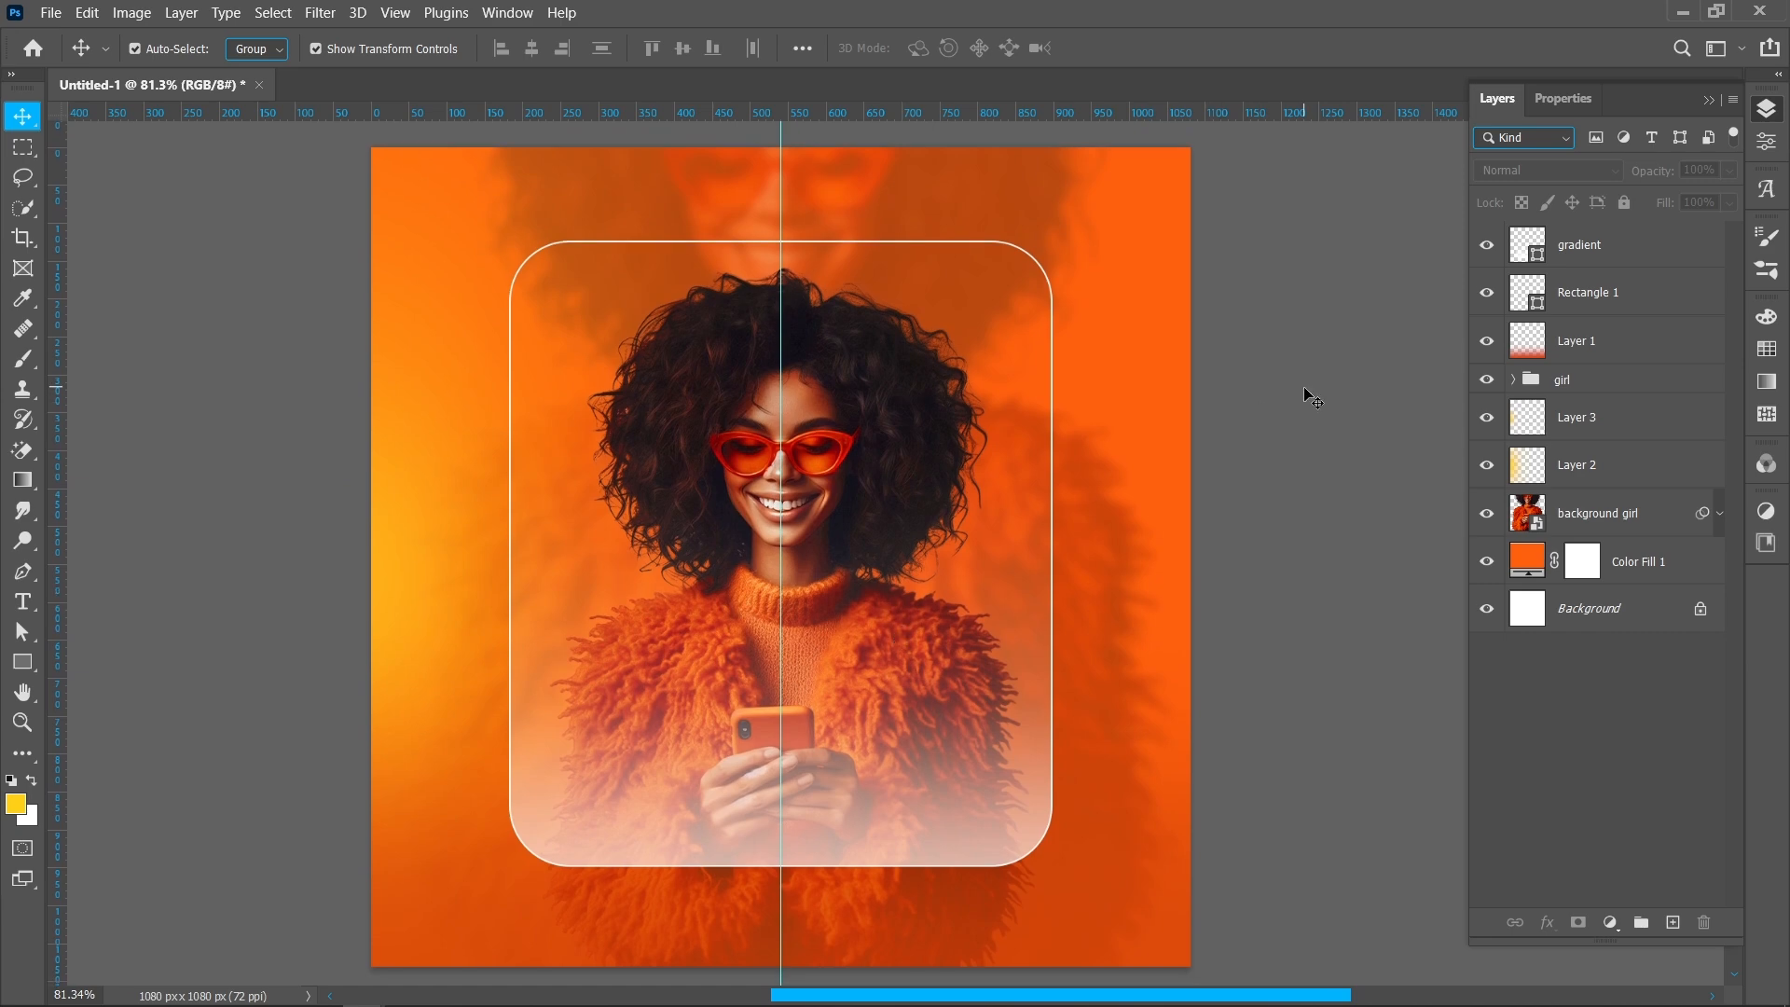
Step: Move the larger yellow glow layer above the girl group and rename it "front light"
{"action": "left_click_drag", "start_coordinate": [1600, 468], "coordinate": [1579, 398]}
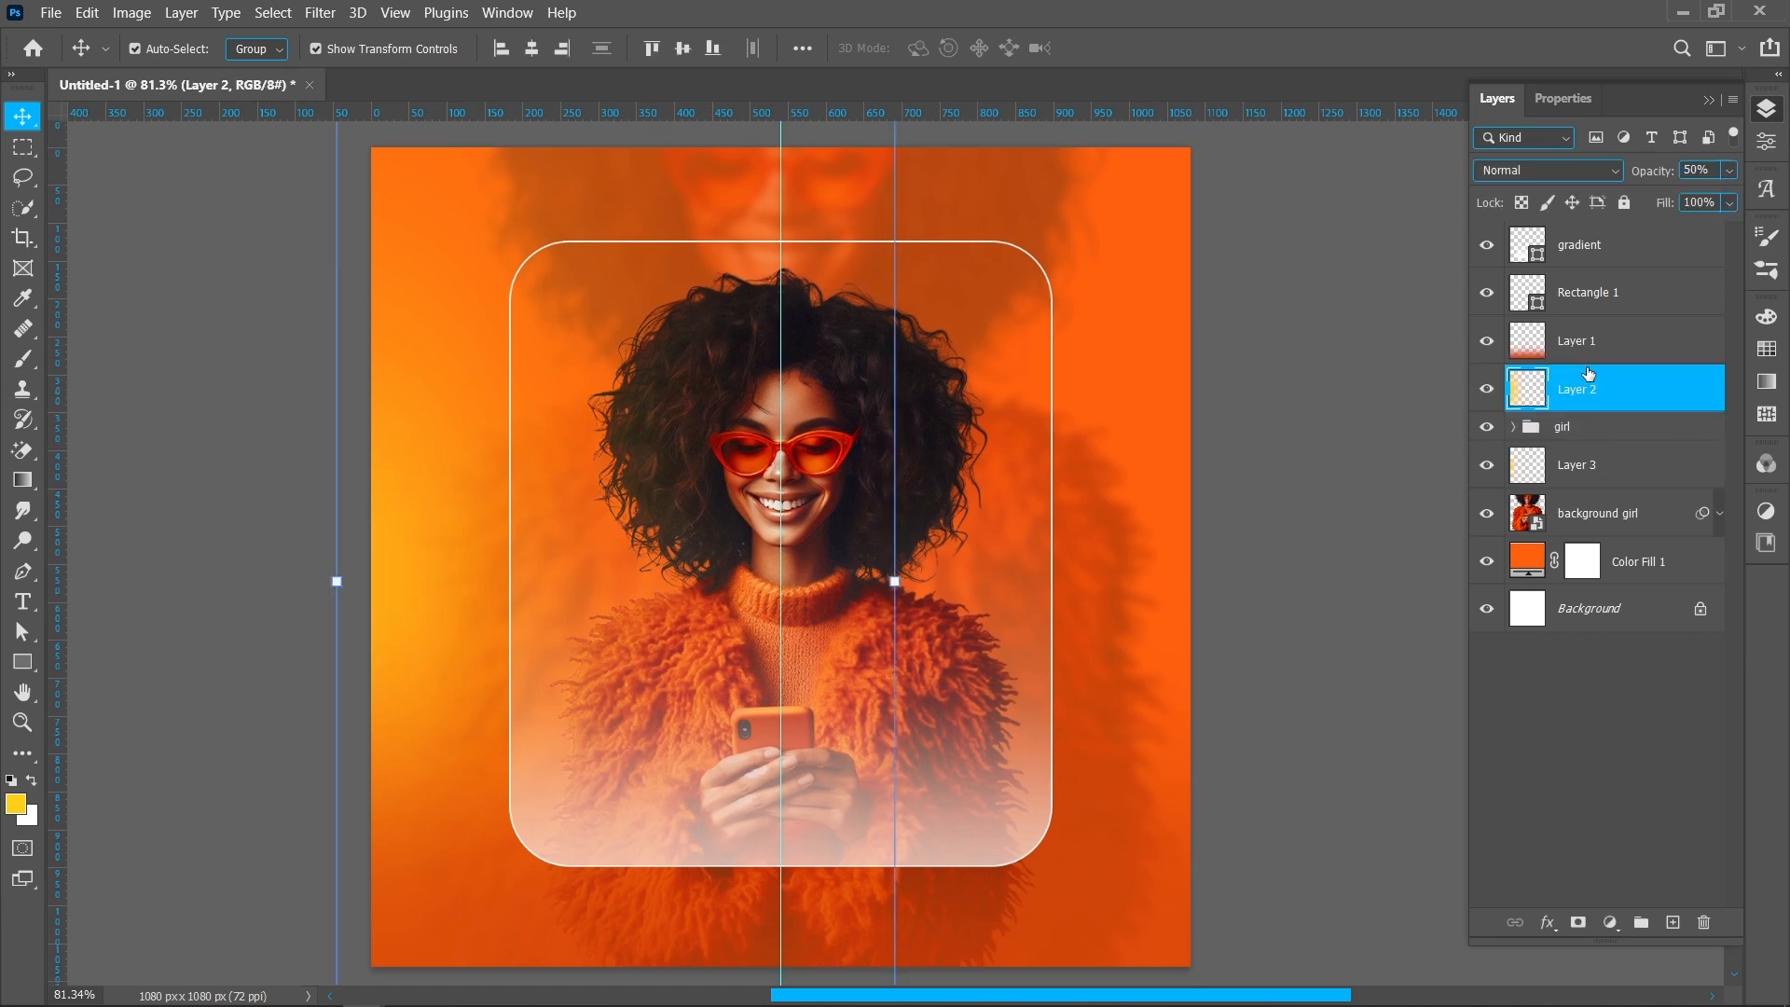
{"action": "double_click", "coordinate": [1579, 397]}
{"action": "type", "text": "front light"}
{"action": "key", "text": "Return"}
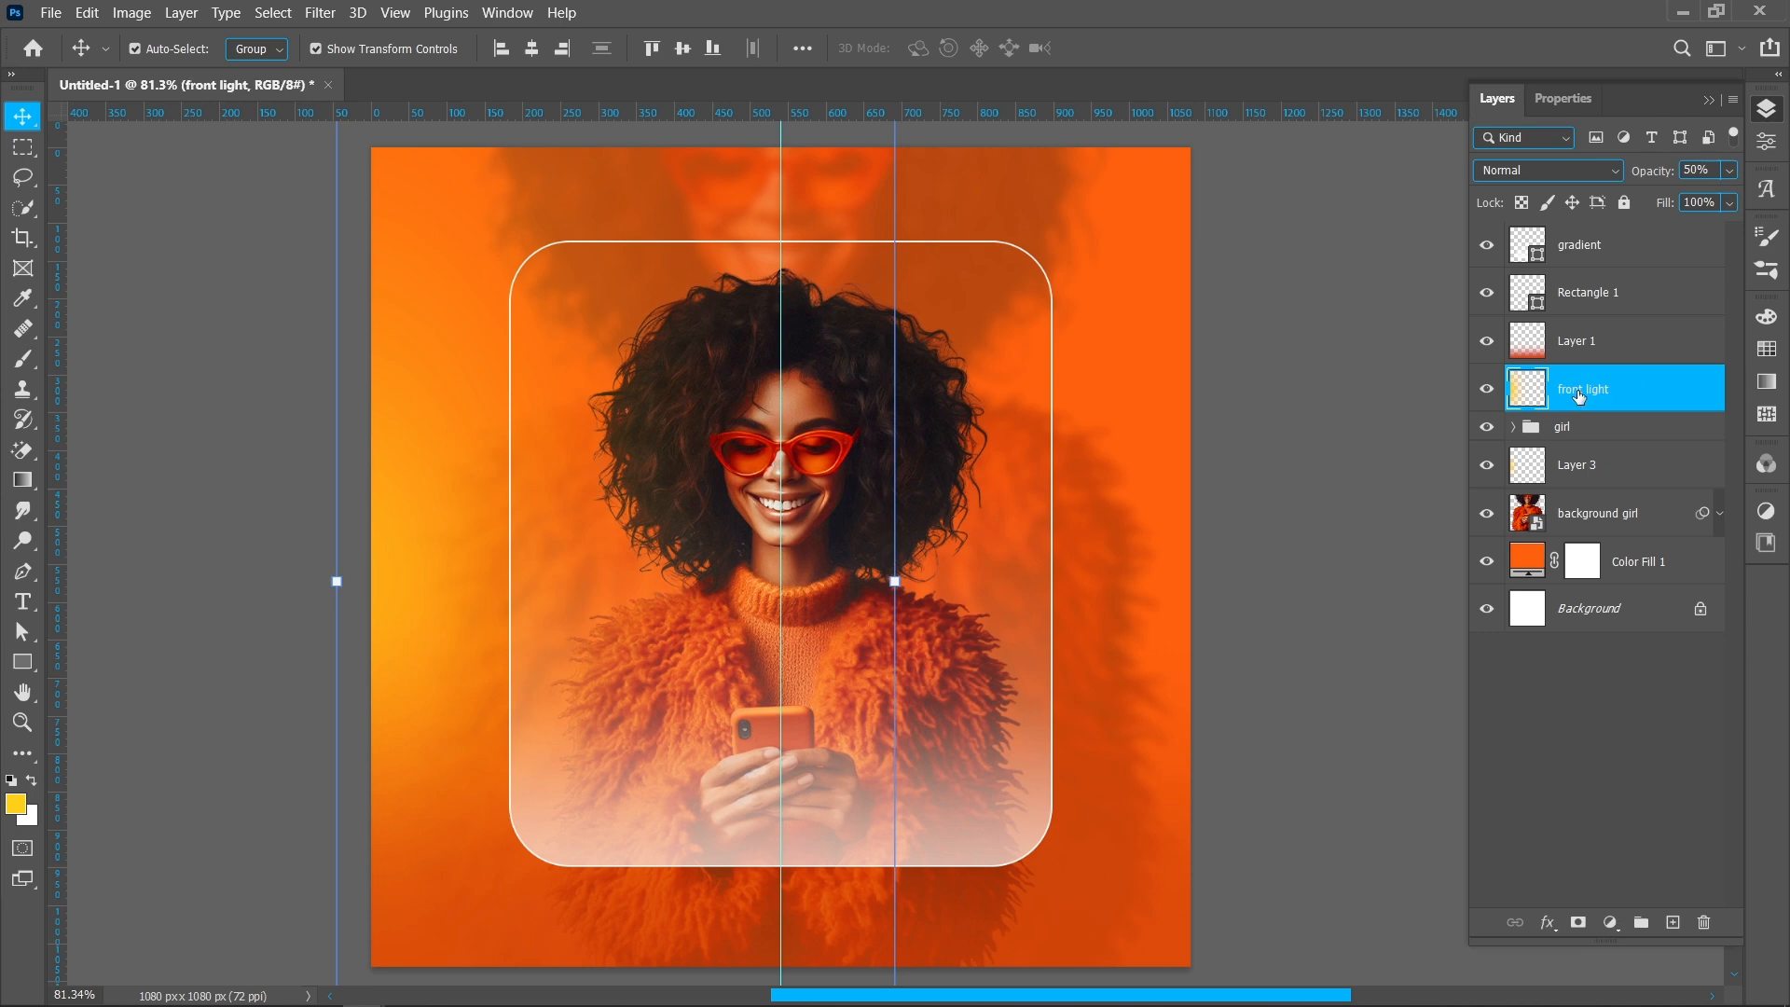
Step: Rename the smaller yellow glow layer "light" and the rounded frame layer "stroke"
{"action": "double_click", "coordinate": [1569, 466]}
{"action": "type", "text": "light"}
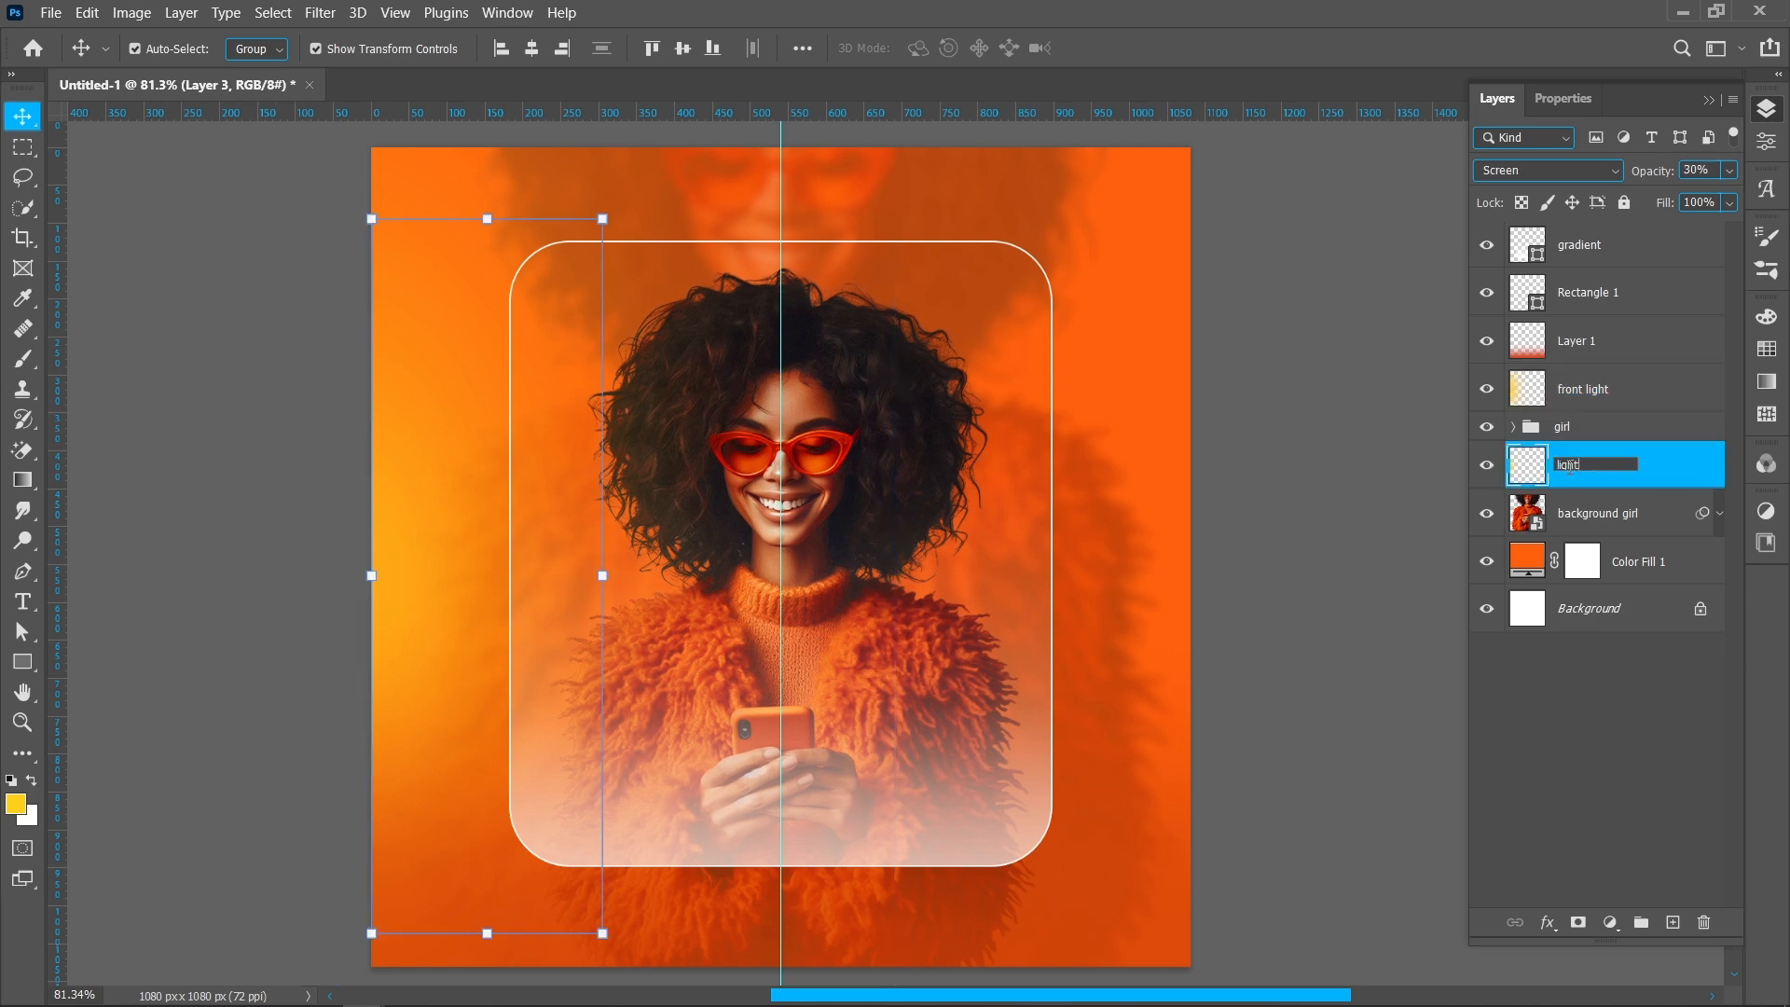
{"action": "key", "text": "Return"}
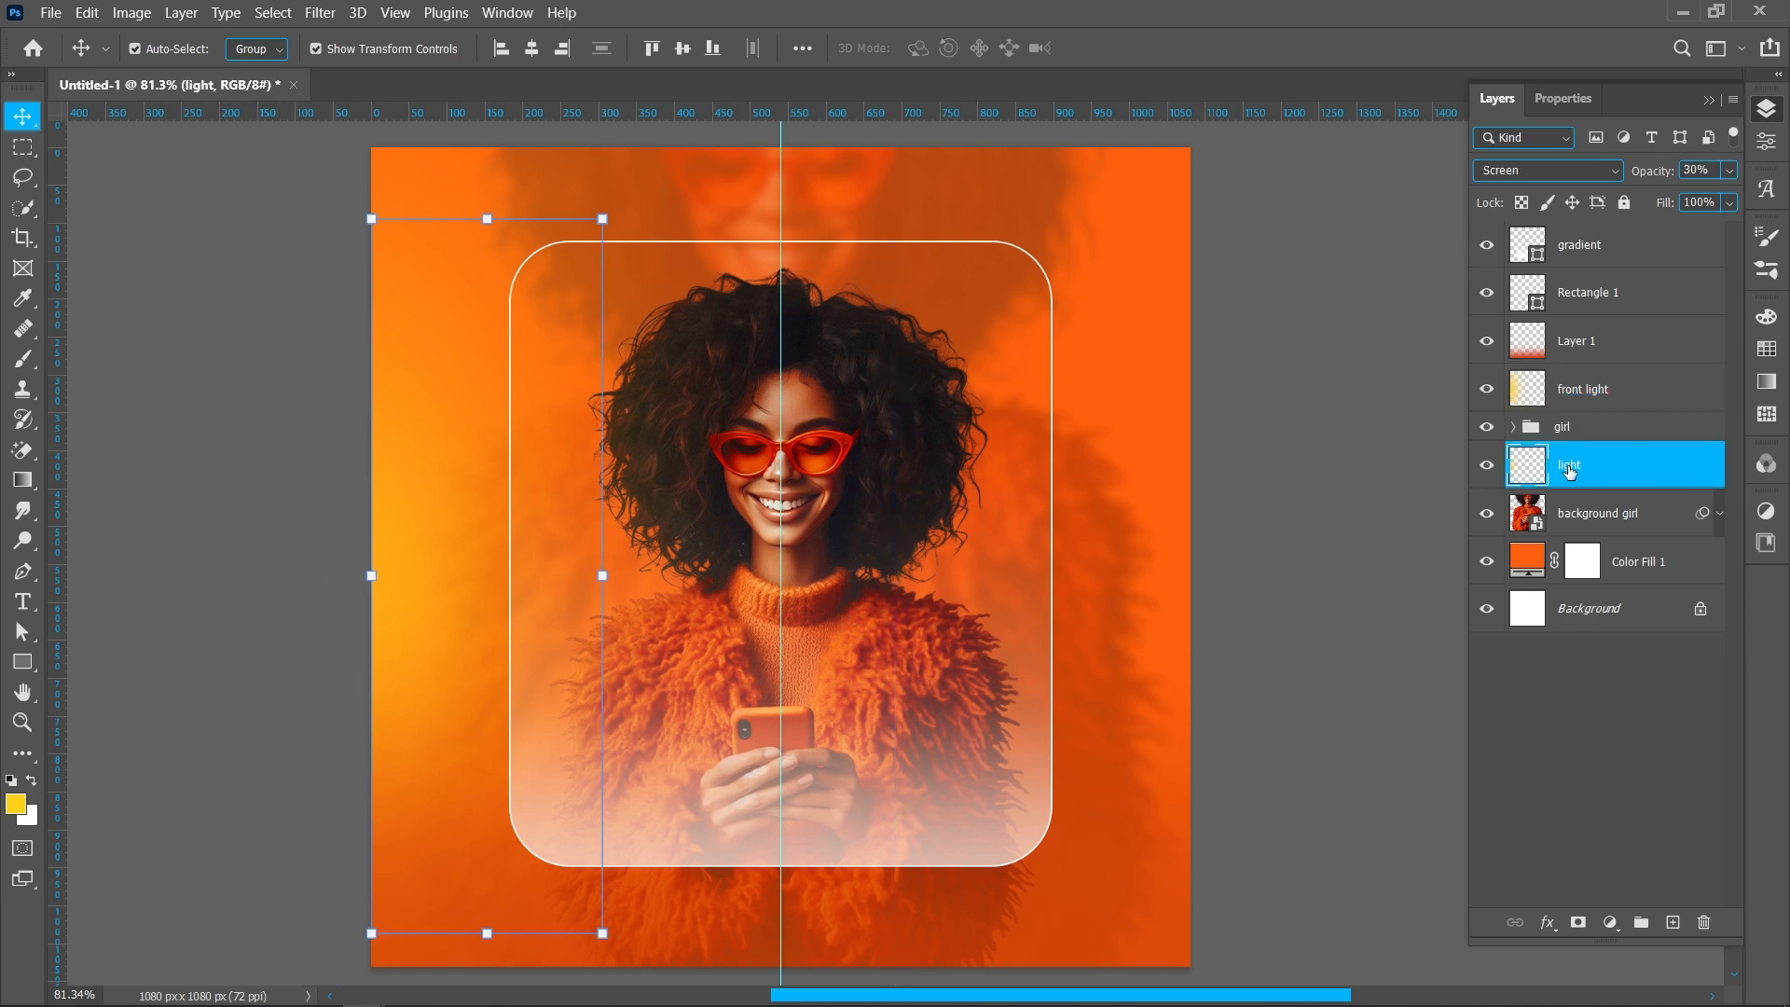
{"action": "left_click", "coordinate": [1486, 295]}
{"action": "left_click", "coordinate": [1486, 295]}
{"action": "double_click", "coordinate": [1596, 293]}
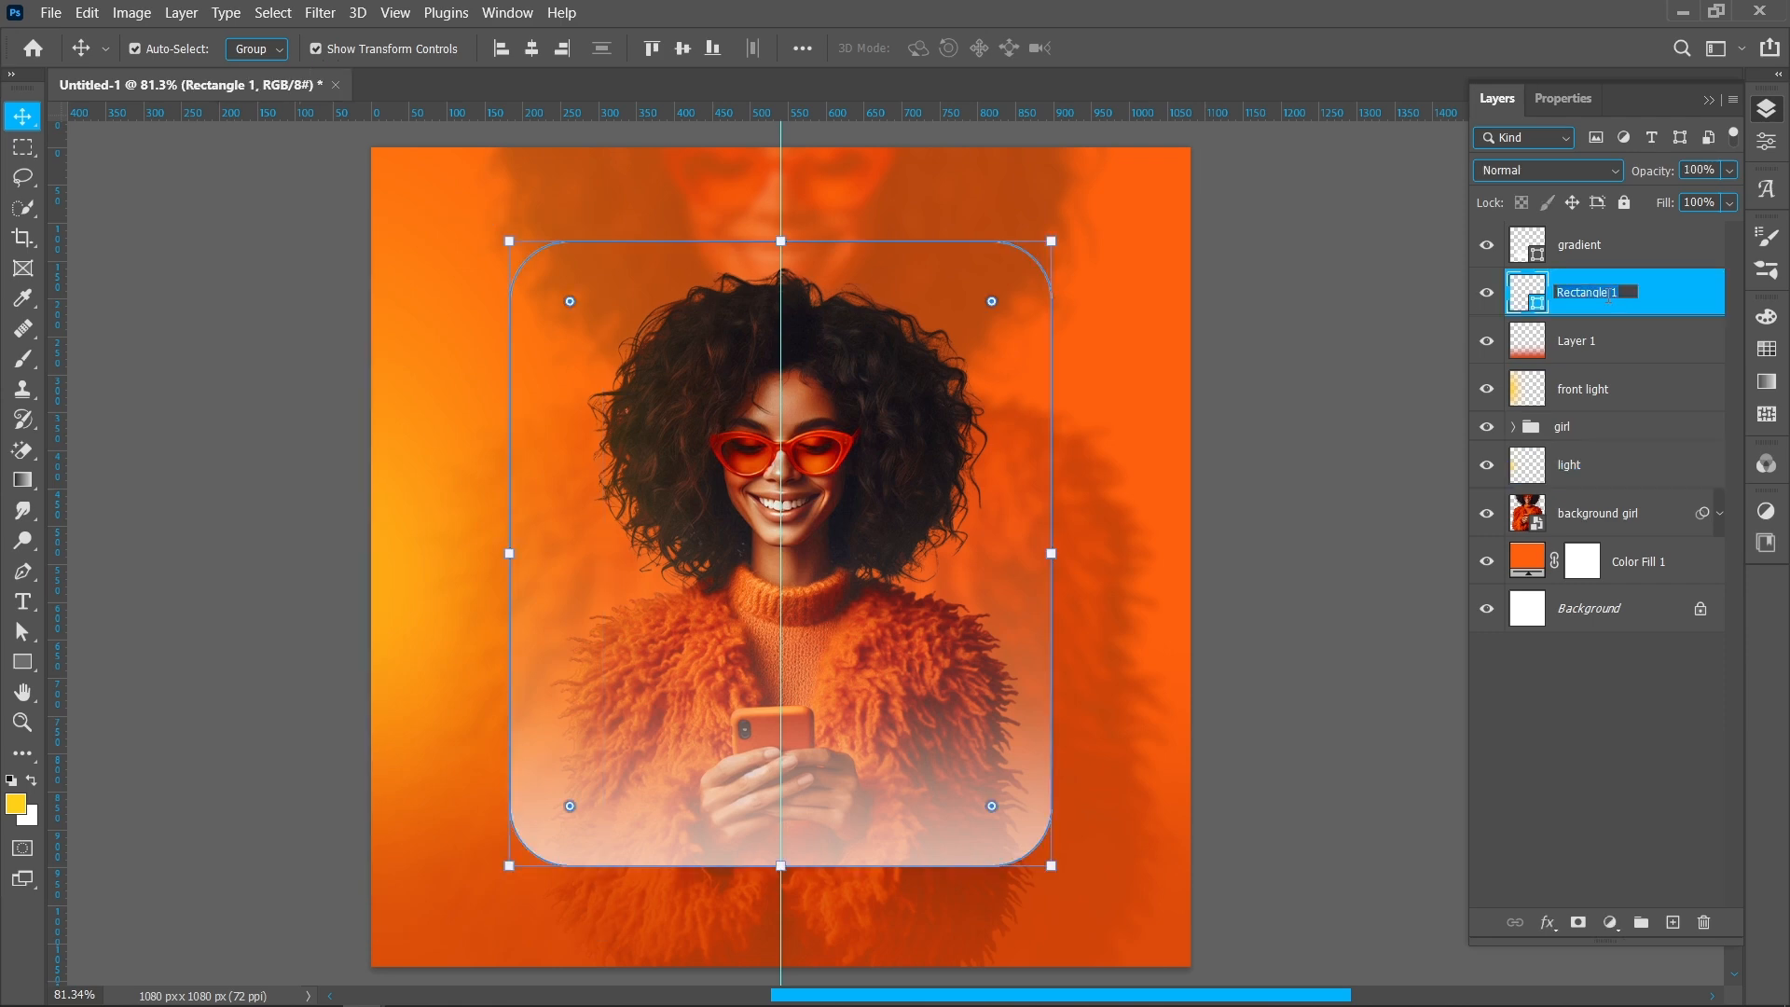
{"action": "type", "text": "stroke"}
{"action": "key", "text": "Return"}
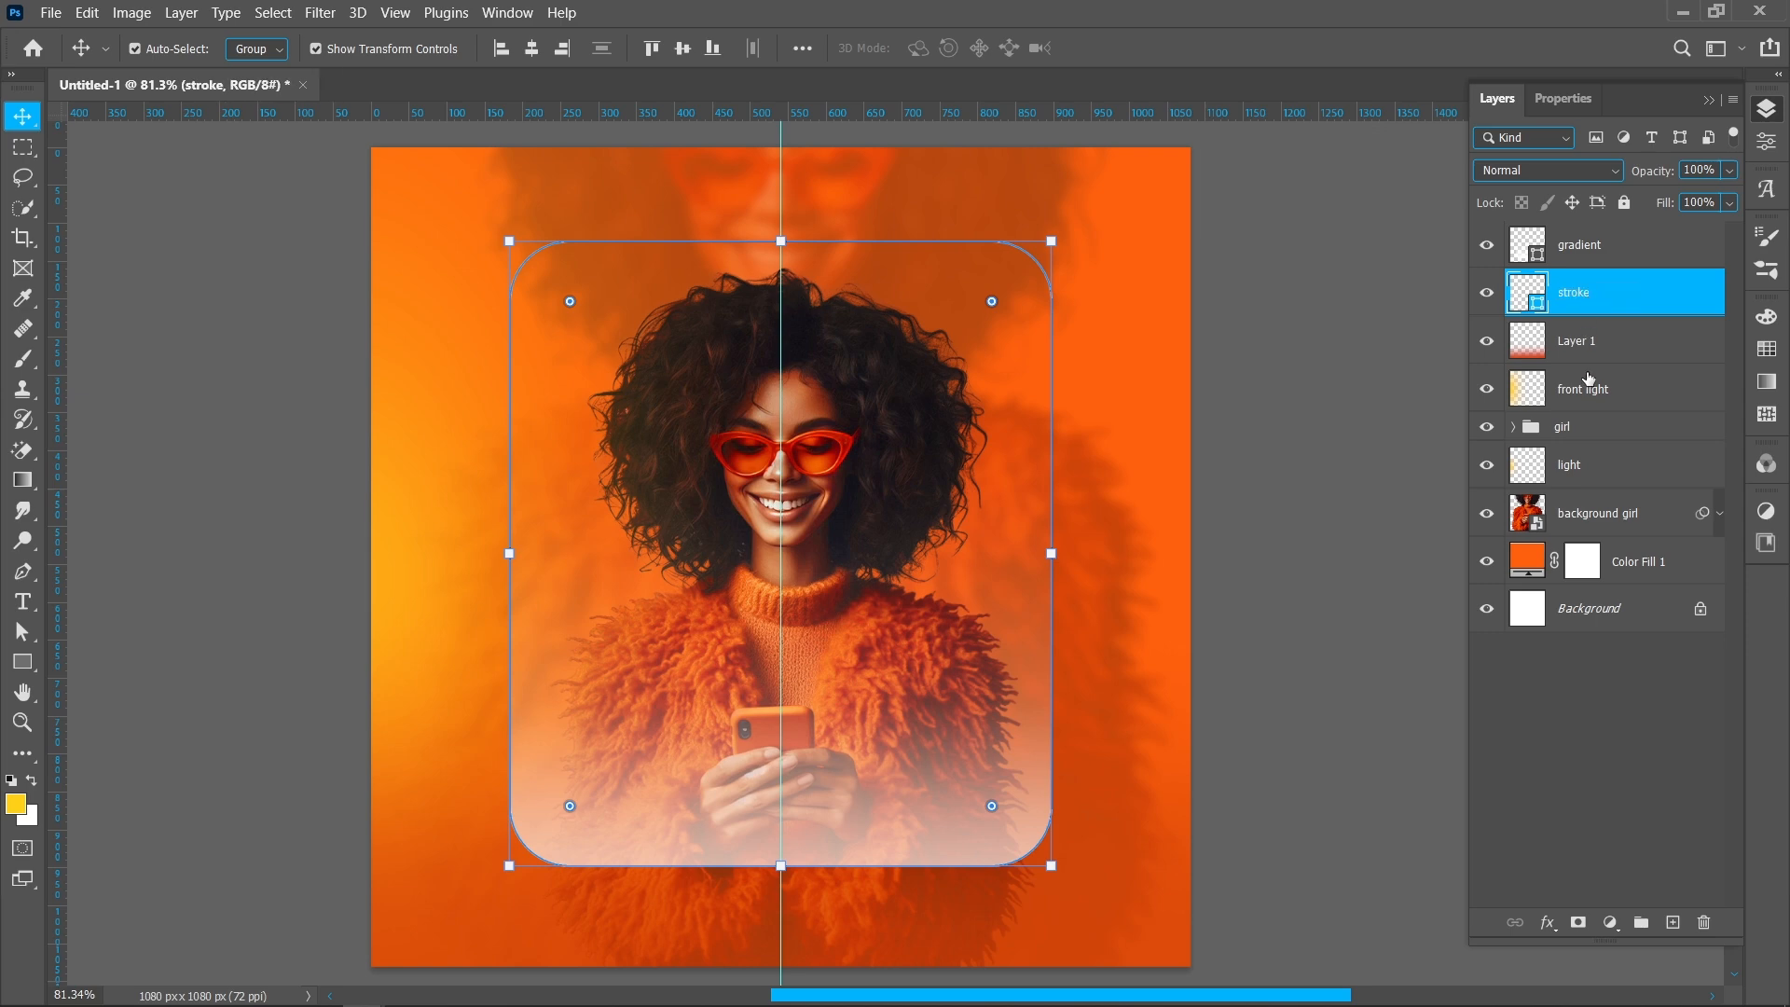
{"action": "left_click", "coordinate": [1612, 705]}
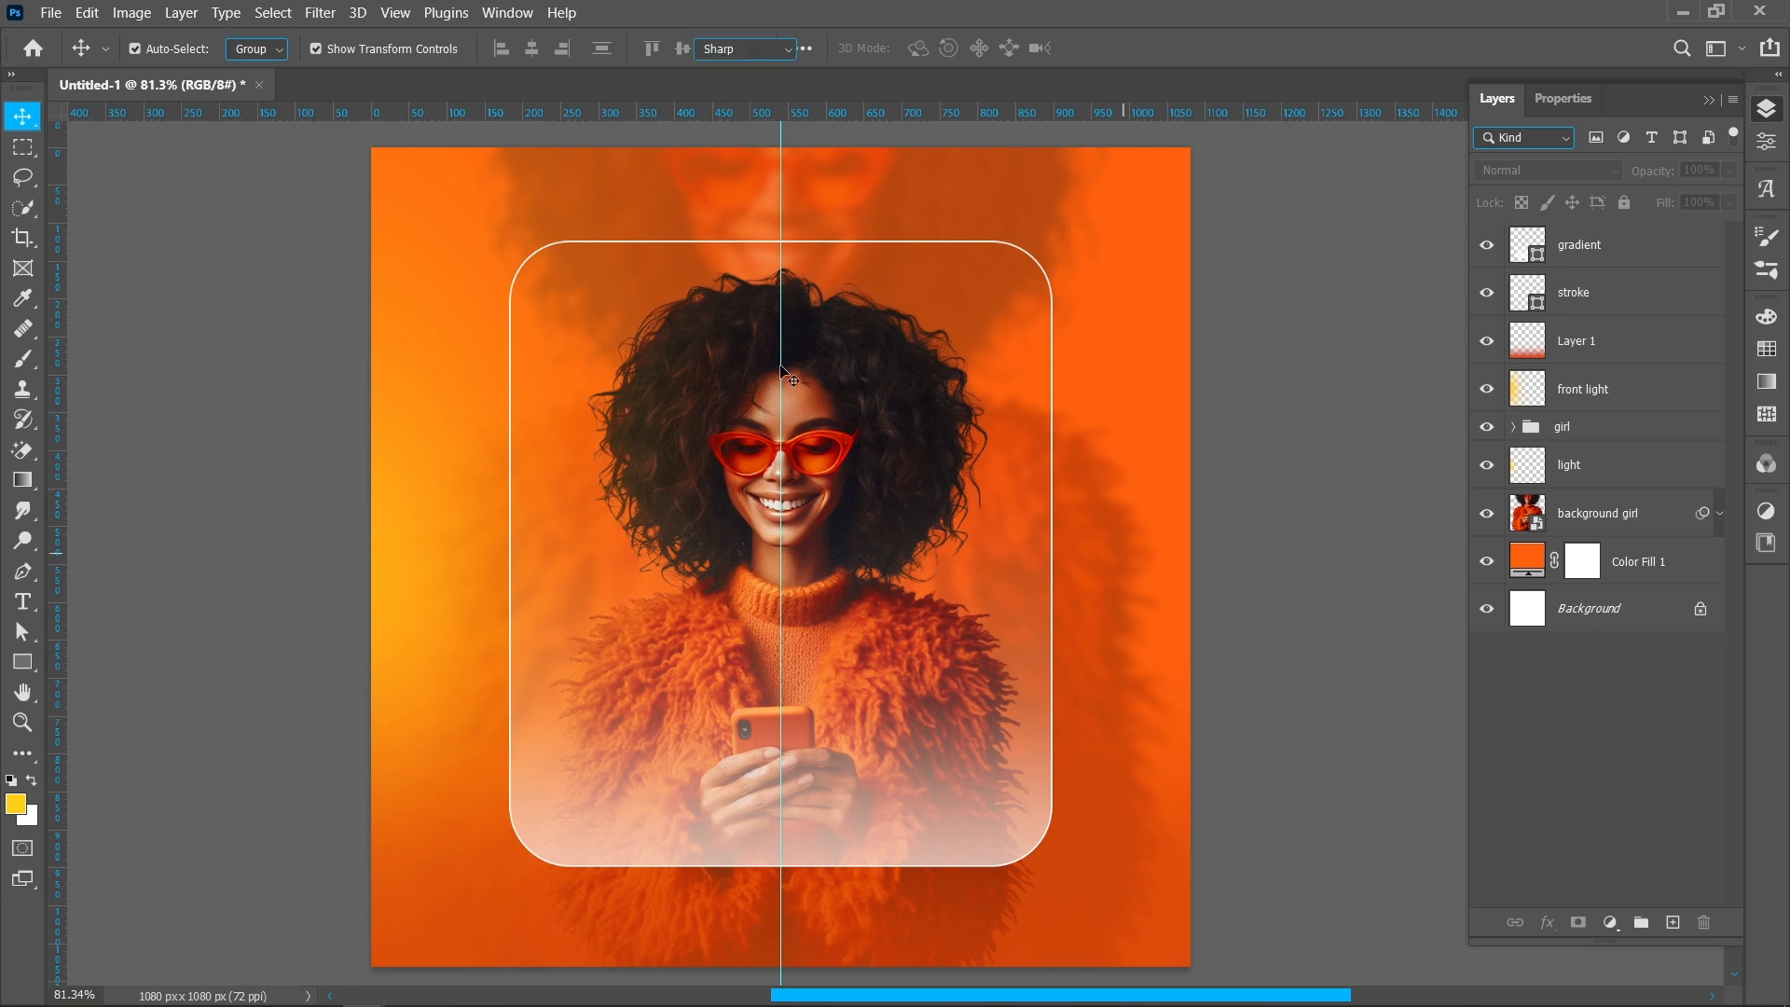
Step: Add the designer's social media handle as white 22 pt Roboto Regular text above the rounded frame
{"action": "key", "text": "t"}
{"action": "left_click", "coordinate": [698, 214]}
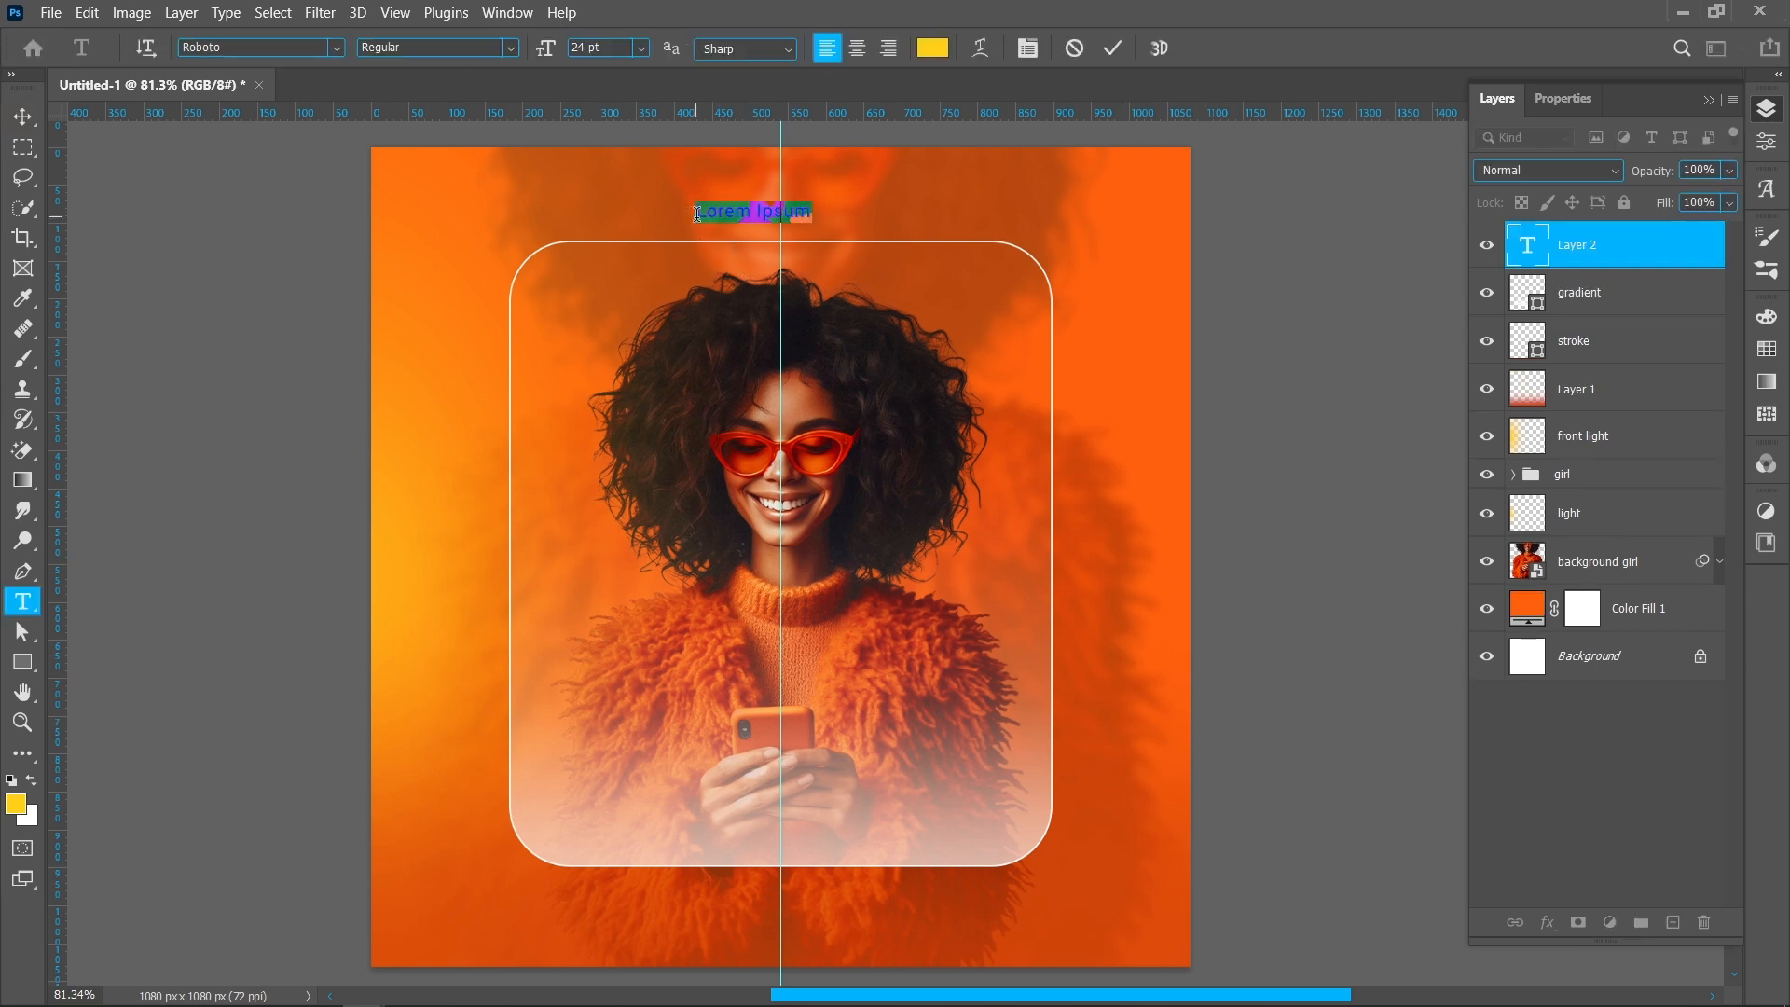
{"action": "left_click", "coordinate": [929, 52]}
{"action": "left_click_drag", "start_coordinate": [1182, 295], "coordinate": [1152, 260]}
{"action": "left_click", "coordinate": [1700, 264]}
{"action": "left_click", "coordinate": [619, 49]}
{"action": "scroll", "coordinate": [619, 48], "scroll_direction": "down", "scroll_amount": 2}
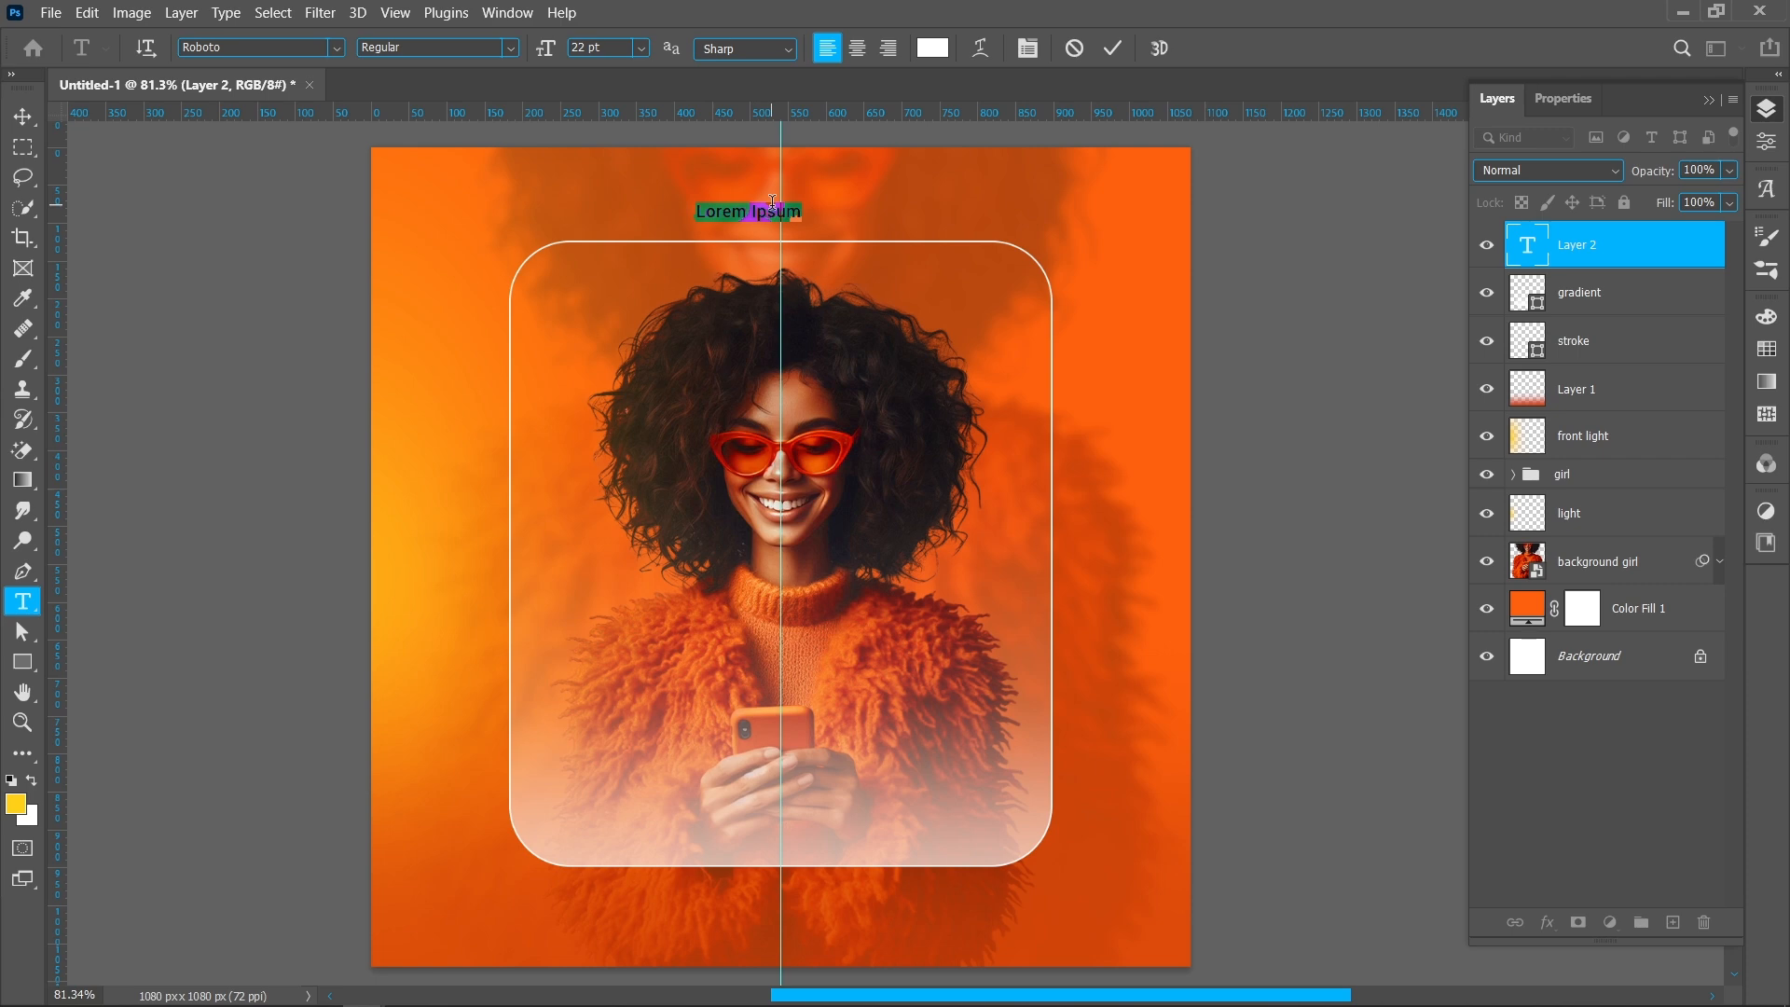
{"action": "type", "text": "@designer.anupam"}
{"action": "left_click", "coordinate": [1109, 53]}
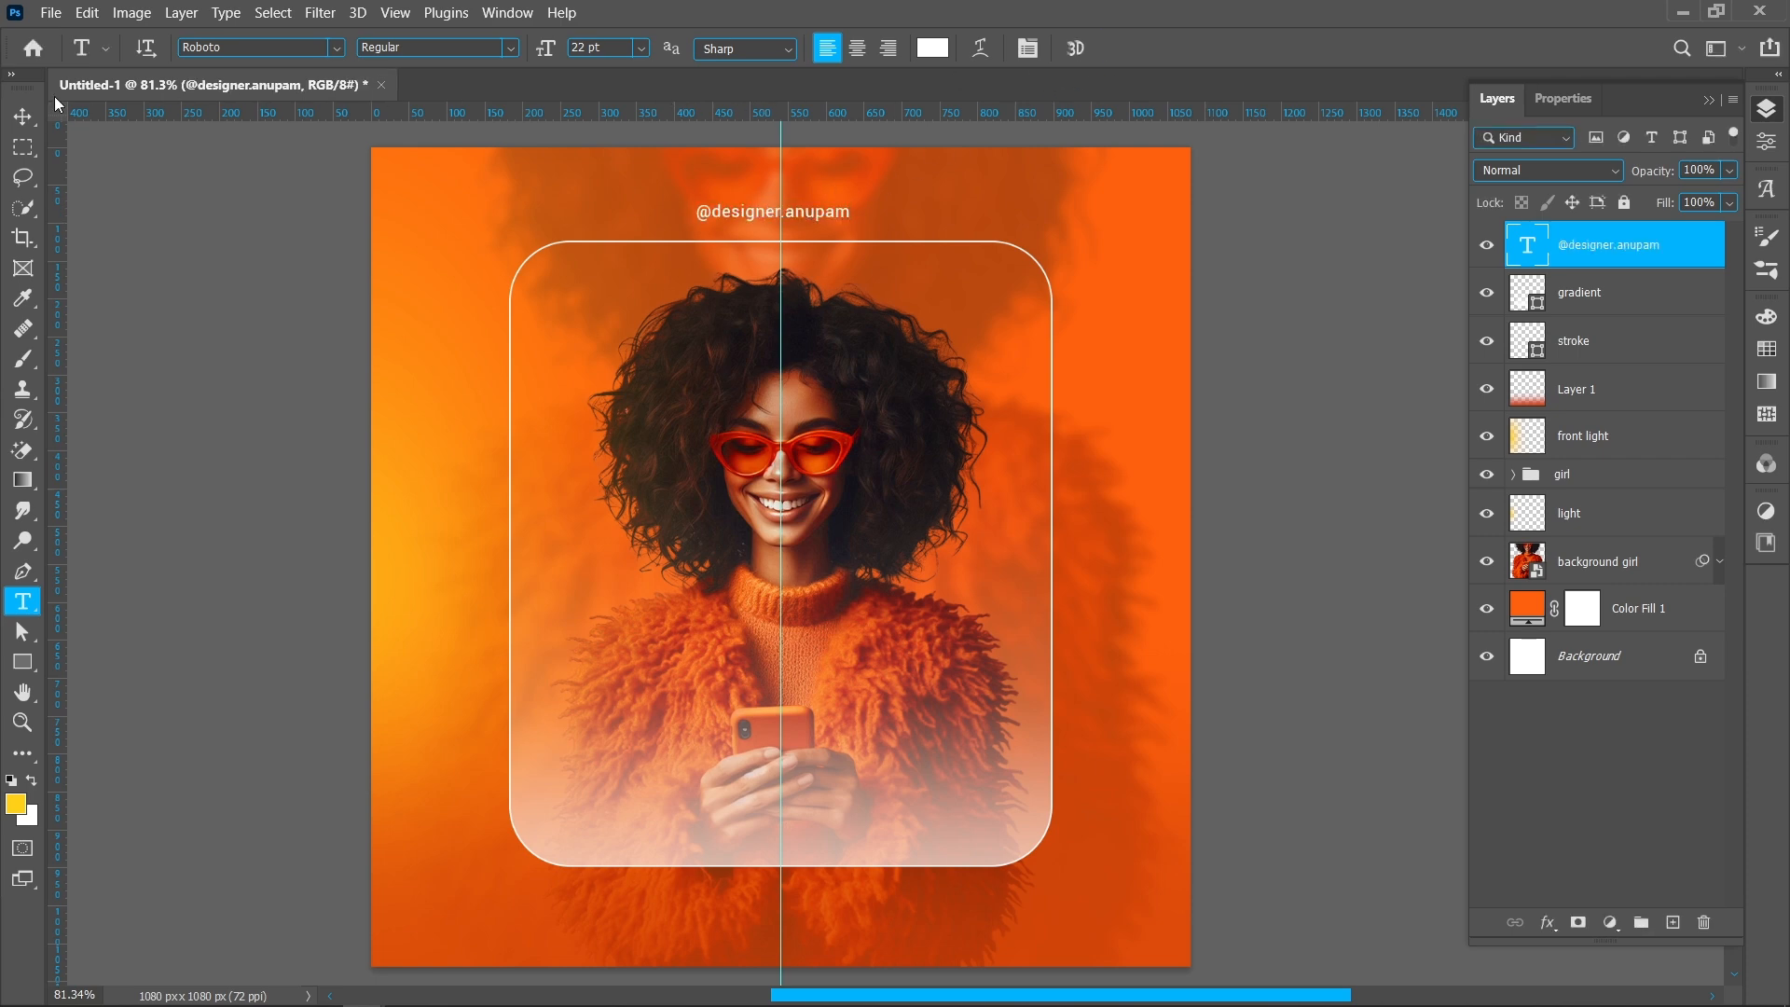
Step: Center the social media handle horizontally on the canvas guide
{"action": "key", "text": "v"}
{"action": "left_click", "coordinate": [533, 48]}
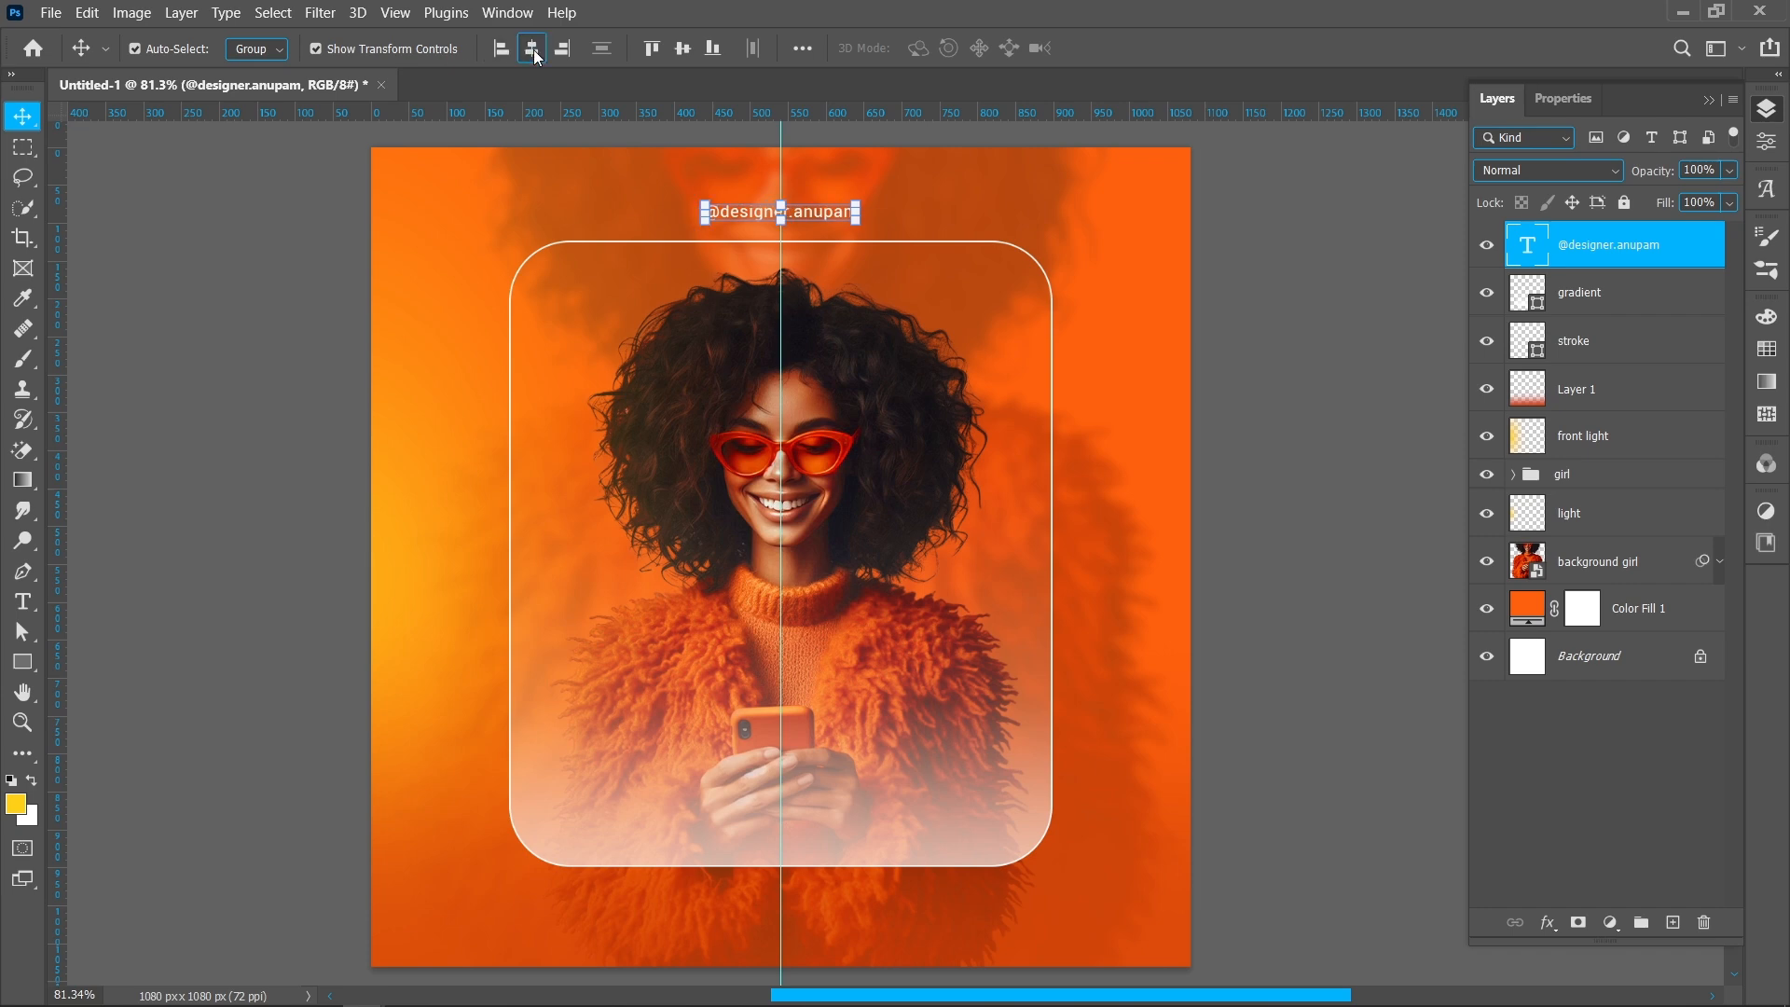
{"action": "left_click", "coordinate": [1272, 335]}
Step: Show the "our service" group and move its Logo, Carousel, Branding and Illustration row just below the rounded frame
{"action": "scroll", "coordinate": [1492, 240], "scroll_direction": "up", "scroll_amount": 1}
{"action": "left_click", "coordinate": [1489, 237]}
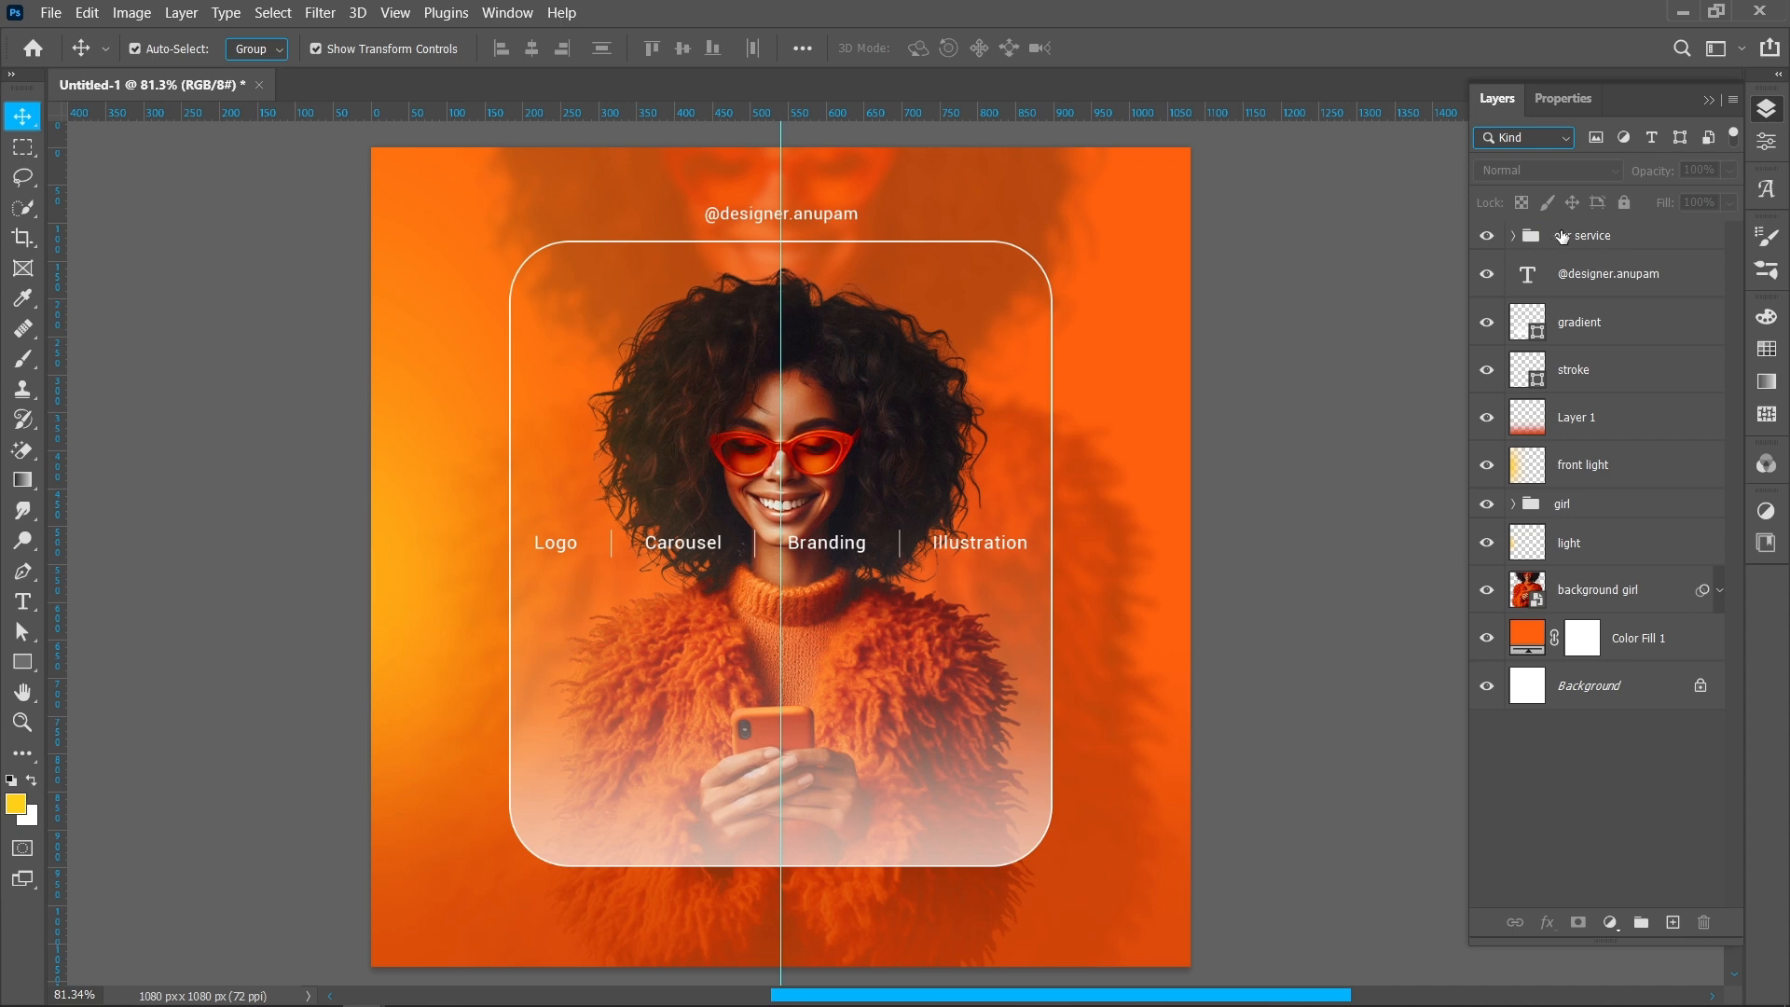
{"action": "left_click_drag", "start_coordinate": [823, 539], "coordinate": [807, 905]}
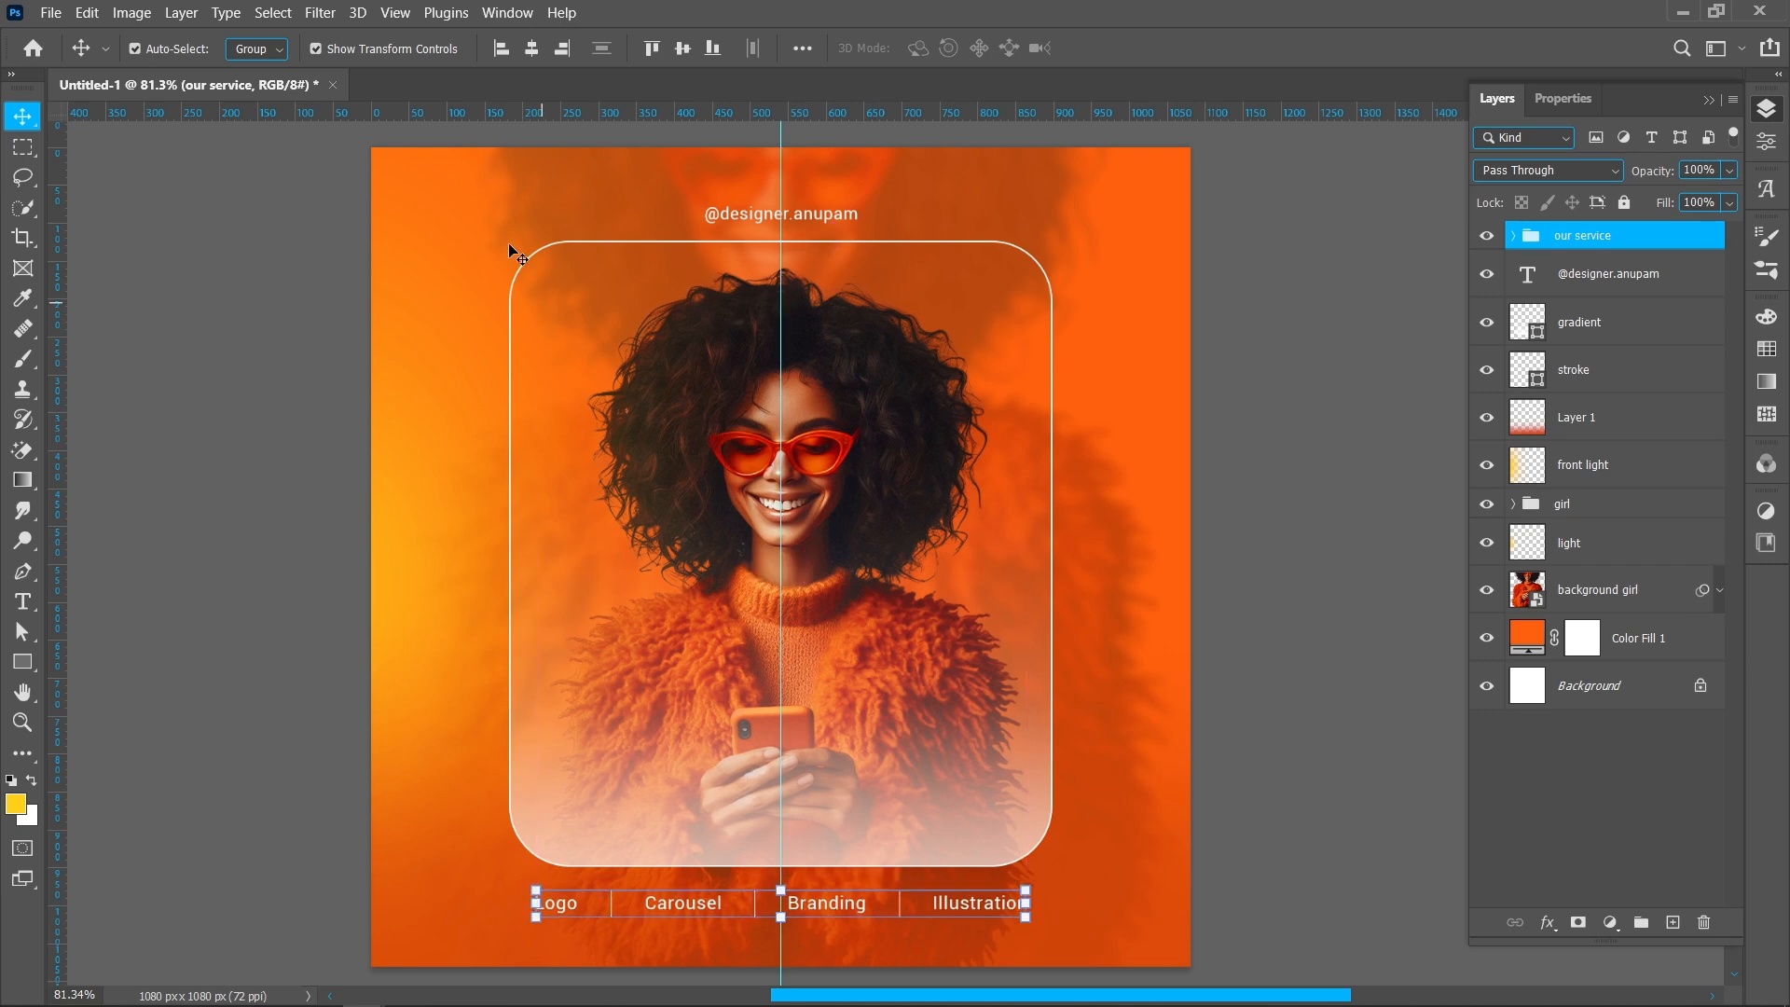
{"action": "left_click", "coordinate": [318, 342]}
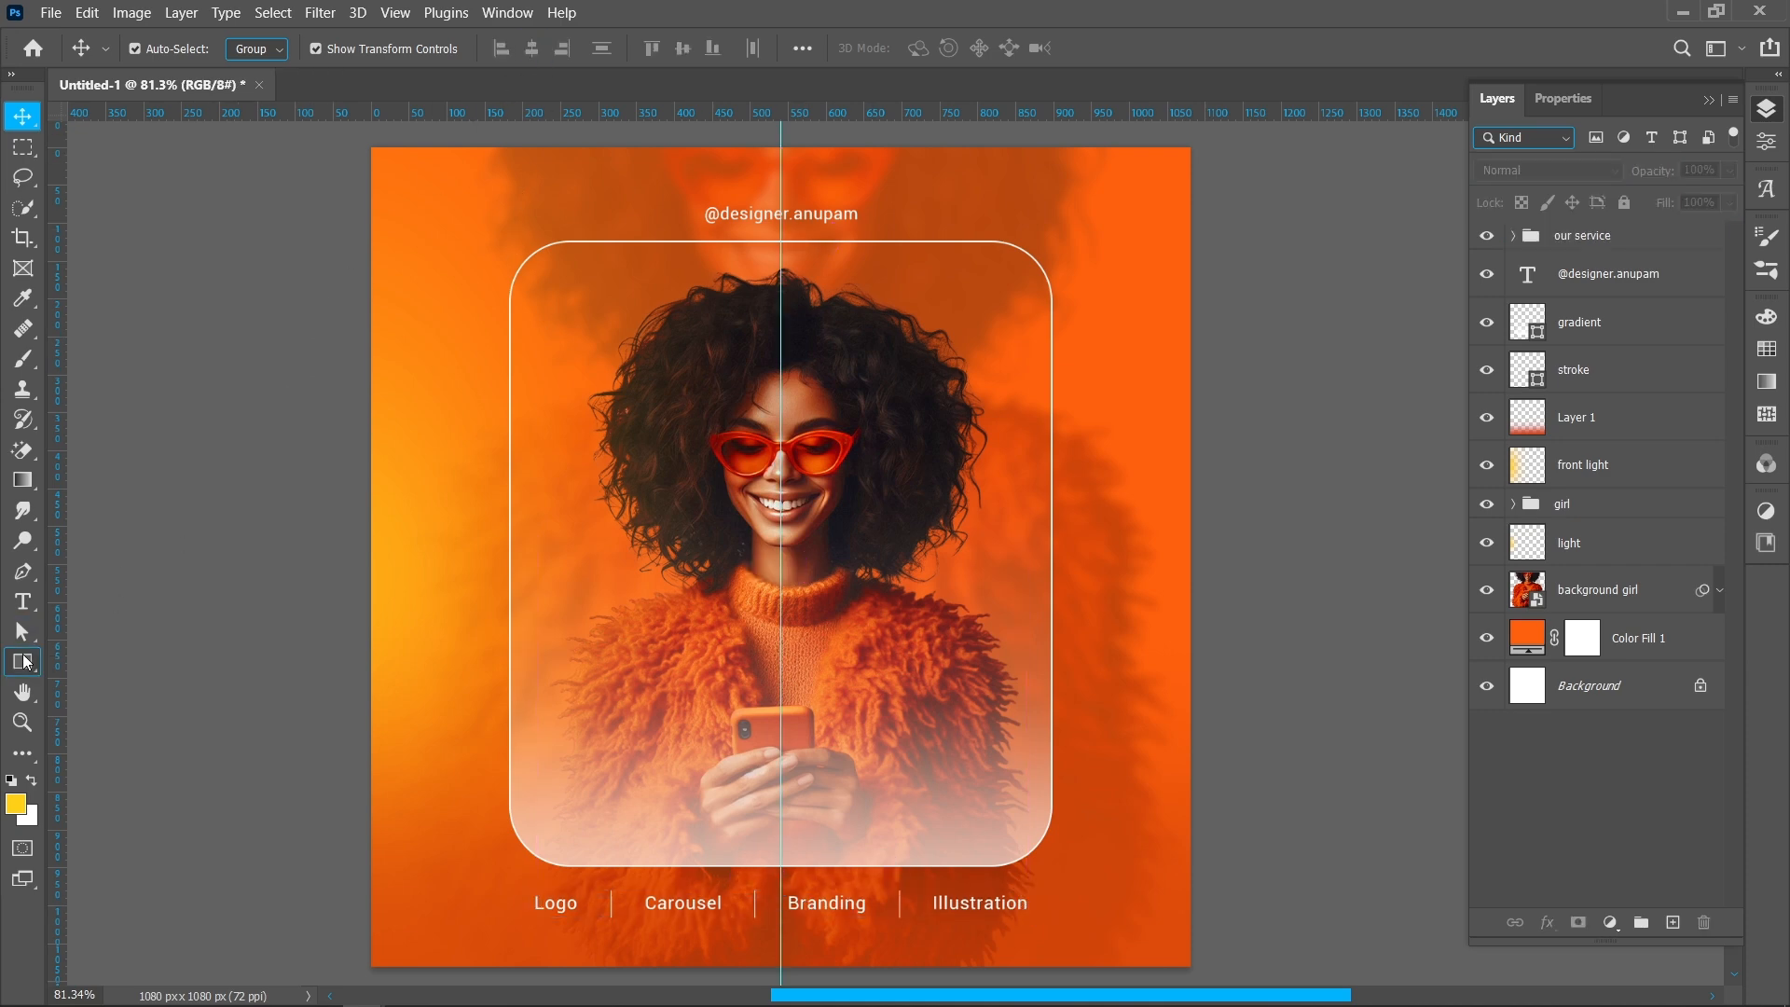
Step: Draw a horizontal white line about 507 px long across the woman's hands with the Line tool
{"action": "right_click", "coordinate": [22, 662]}
{"action": "left_click", "coordinate": [117, 746]}
{"action": "key", "text": "ctrl+z"}
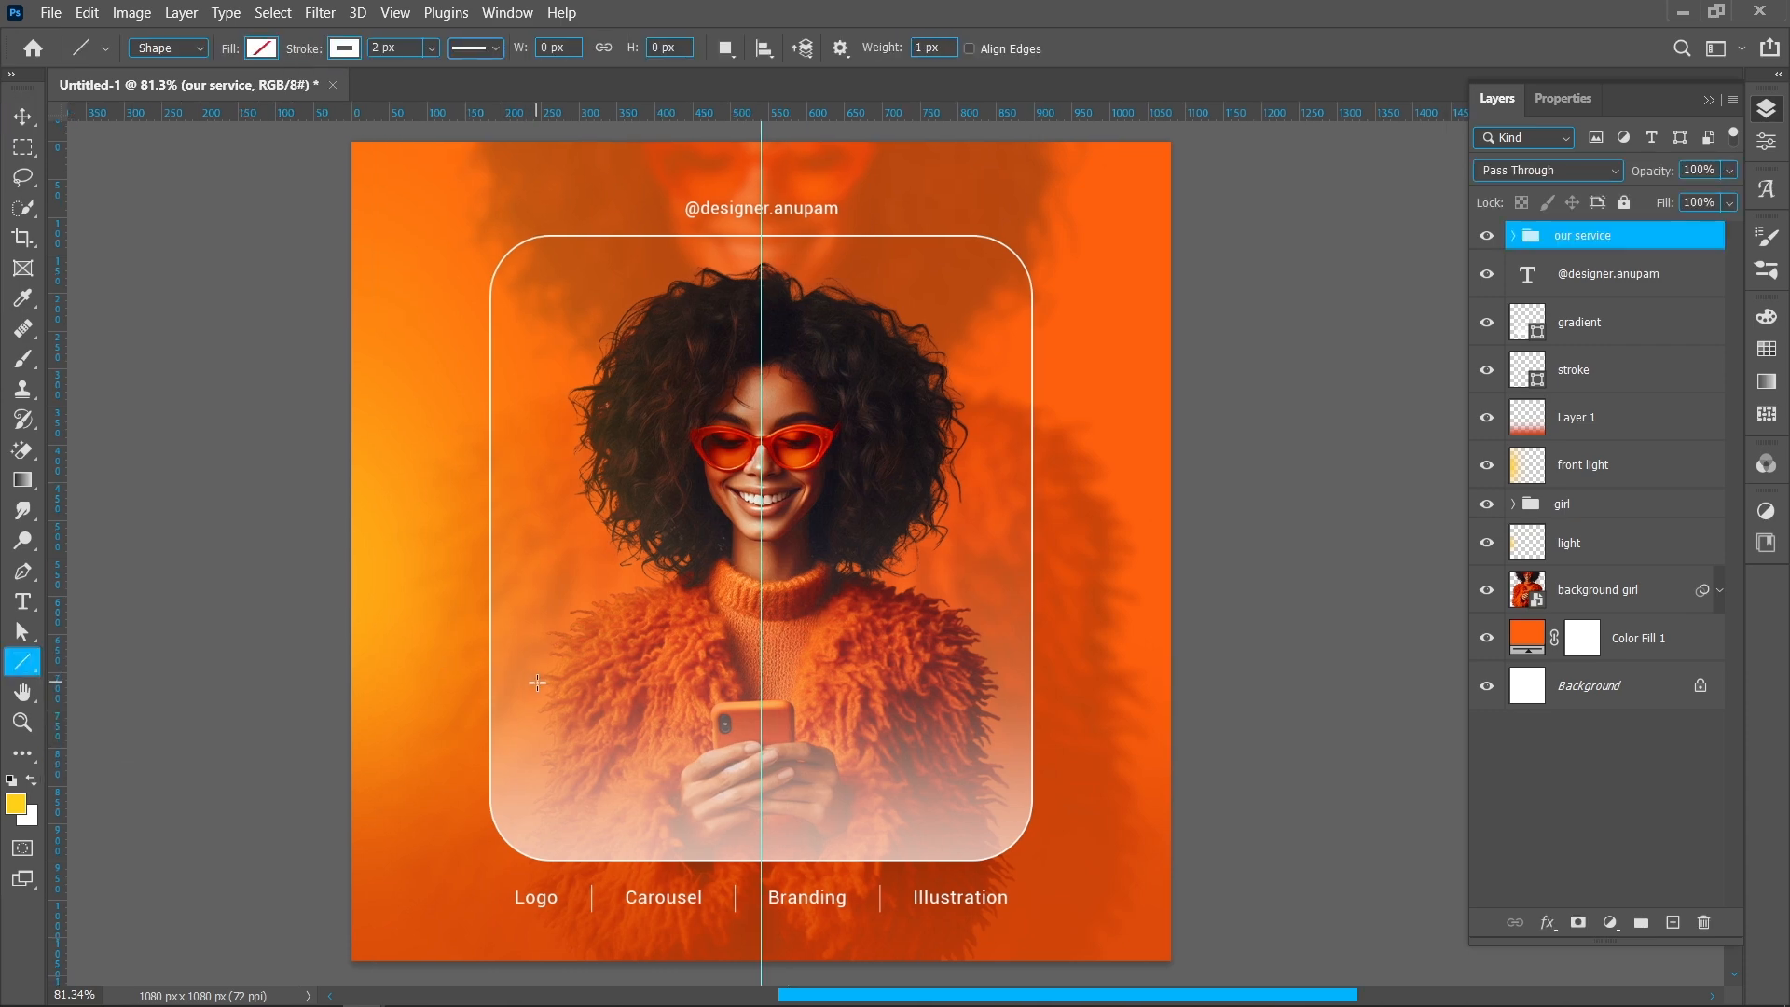
{"action": "left_click_drag", "start_coordinate": [566, 767], "coordinate": [950, 767]}
{"action": "scroll", "coordinate": [768, 848], "scroll_direction": "up", "scroll_amount": 5}
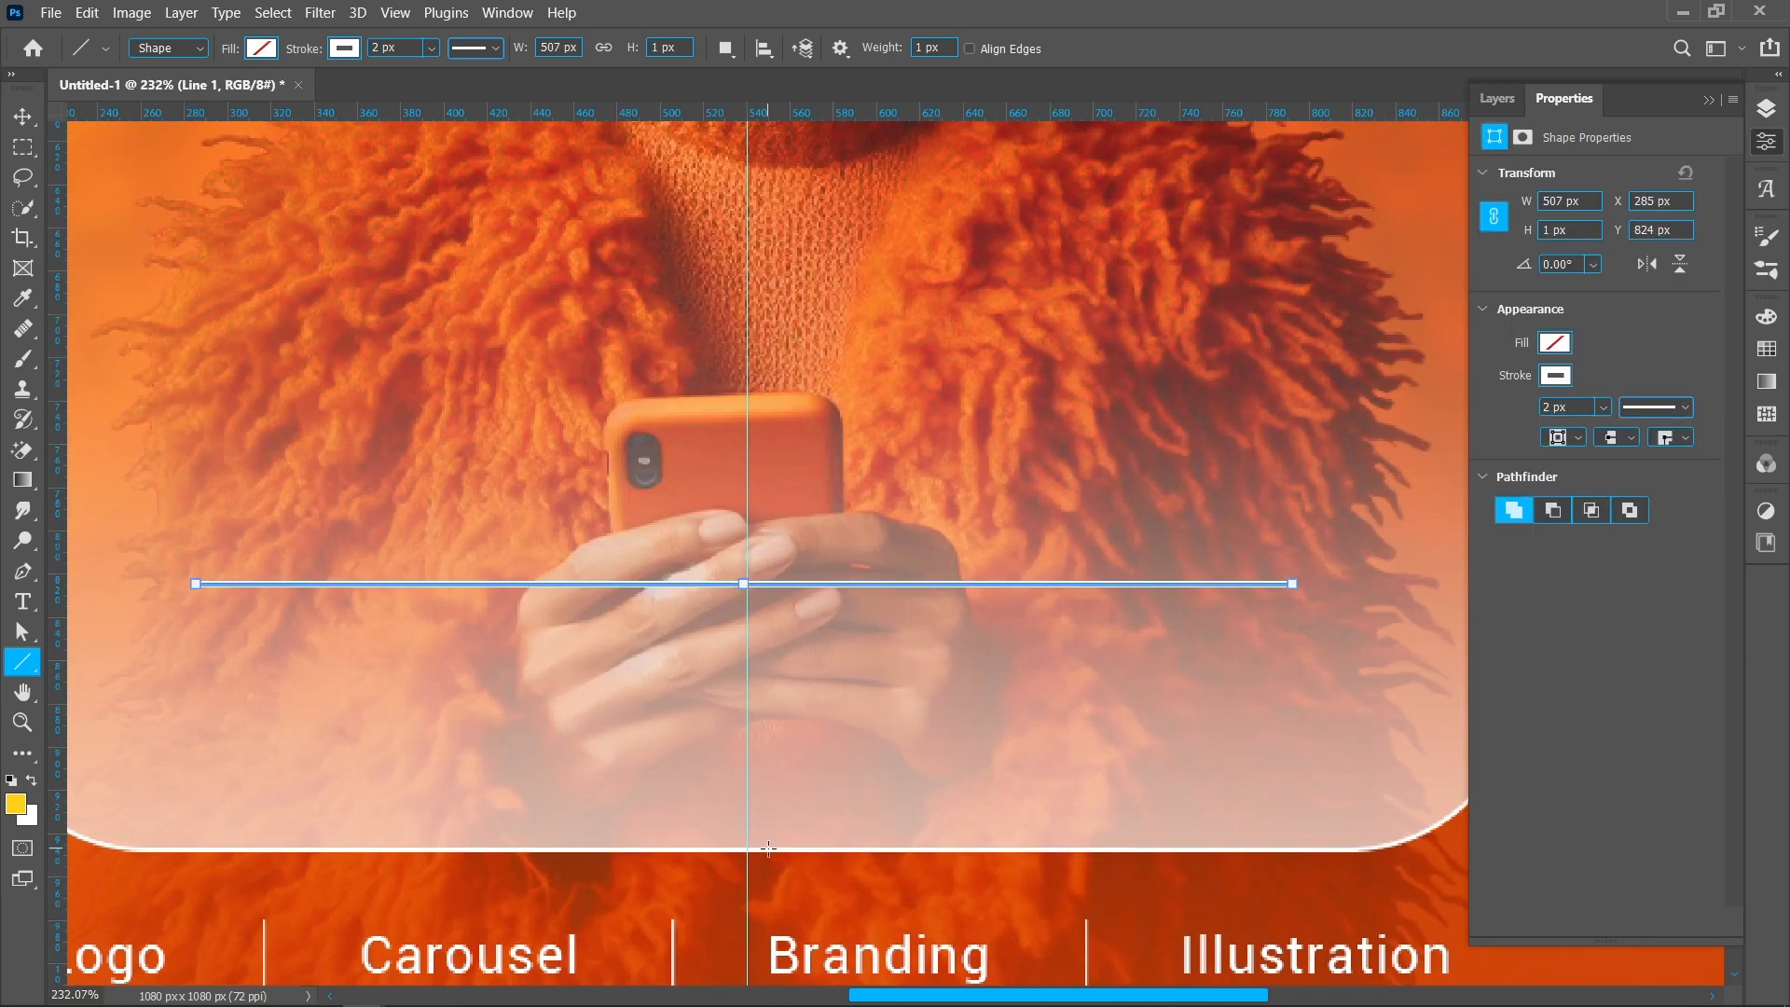
Step: Set the line's stroke width to 1 px and center the line horizontally on the canvas
{"action": "left_click", "coordinate": [22, 116]}
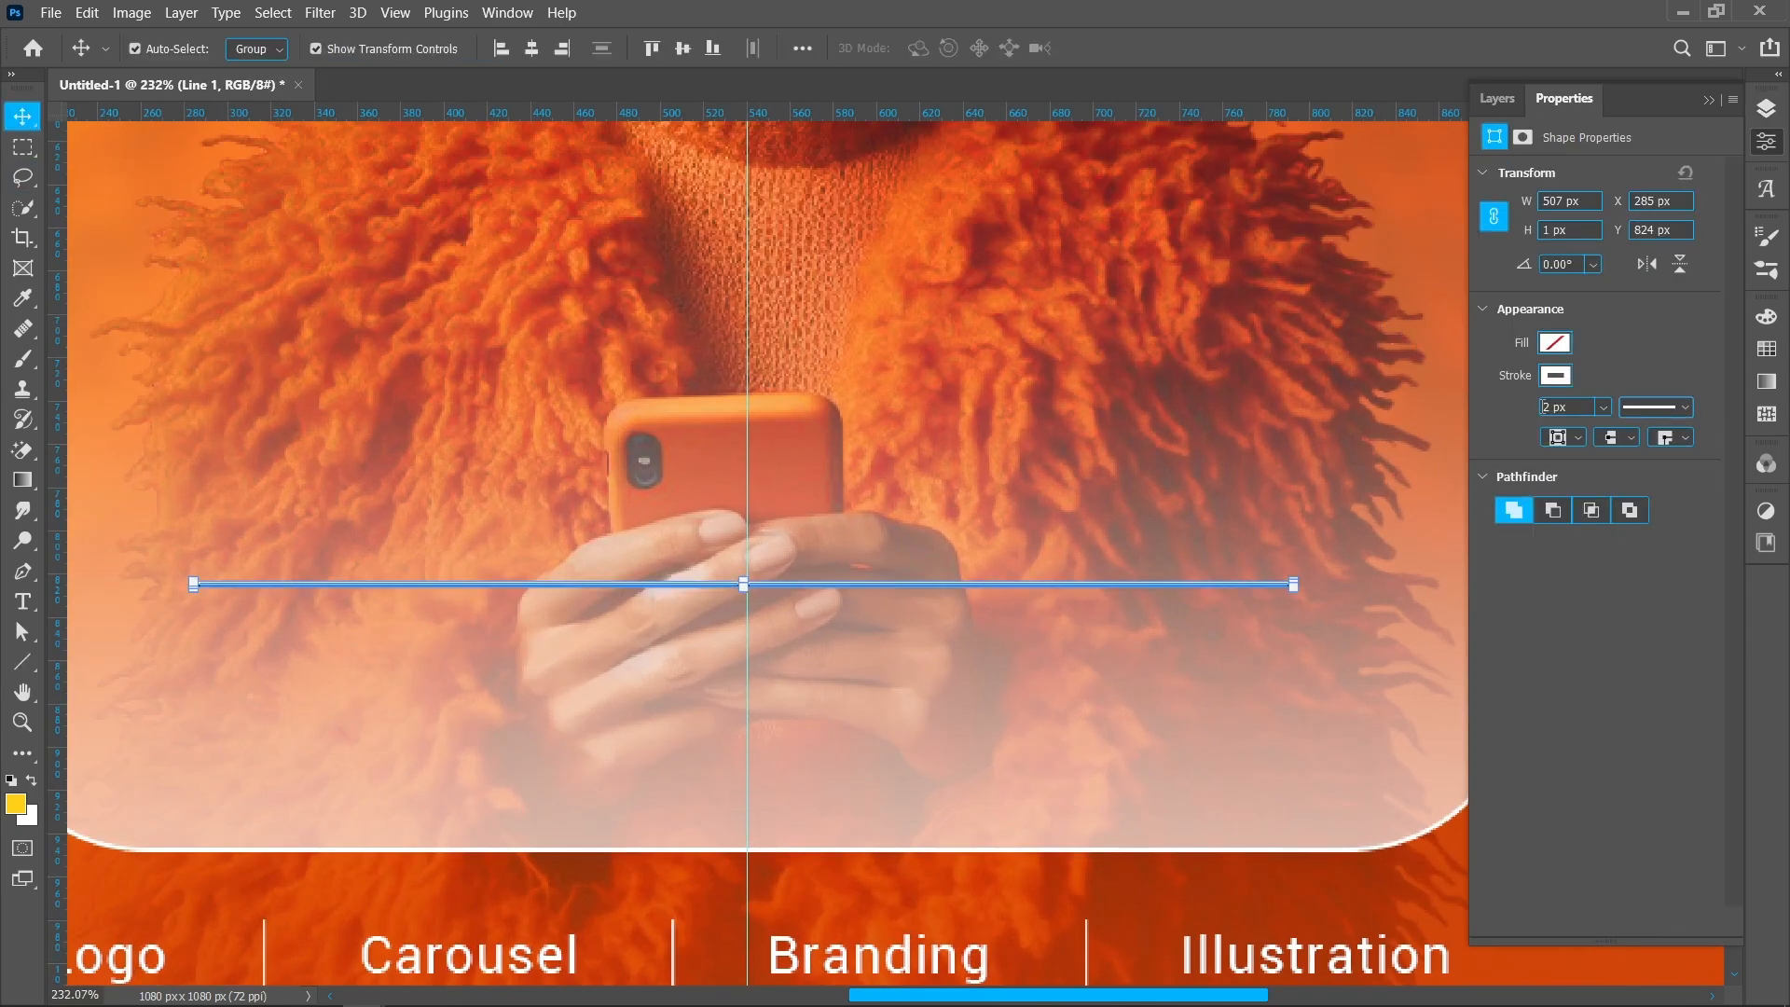
{"action": "key", "text": "Down"}
{"action": "key", "text": "Return"}
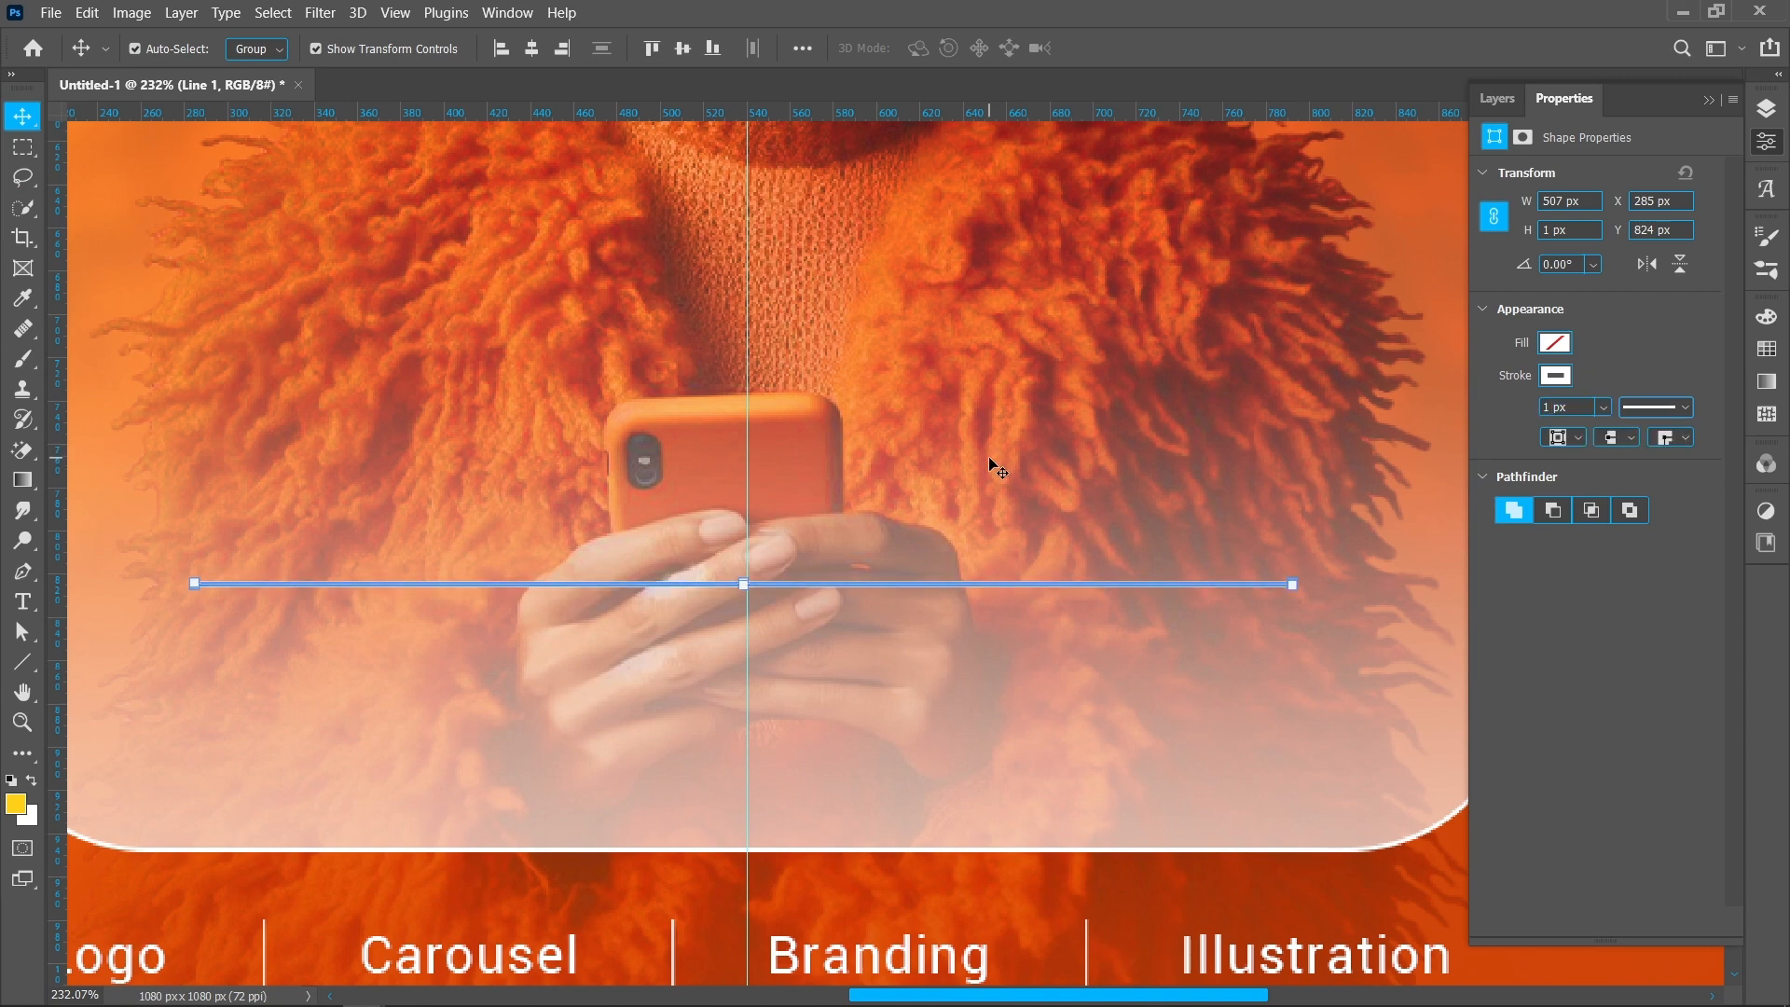
{"action": "left_click", "coordinate": [532, 49]}
Step: Duplicate the line about 34 px below itself and move both lines down 28 px
{"action": "left_click_drag", "start_coordinate": [879, 585], "coordinate": [886, 660]}
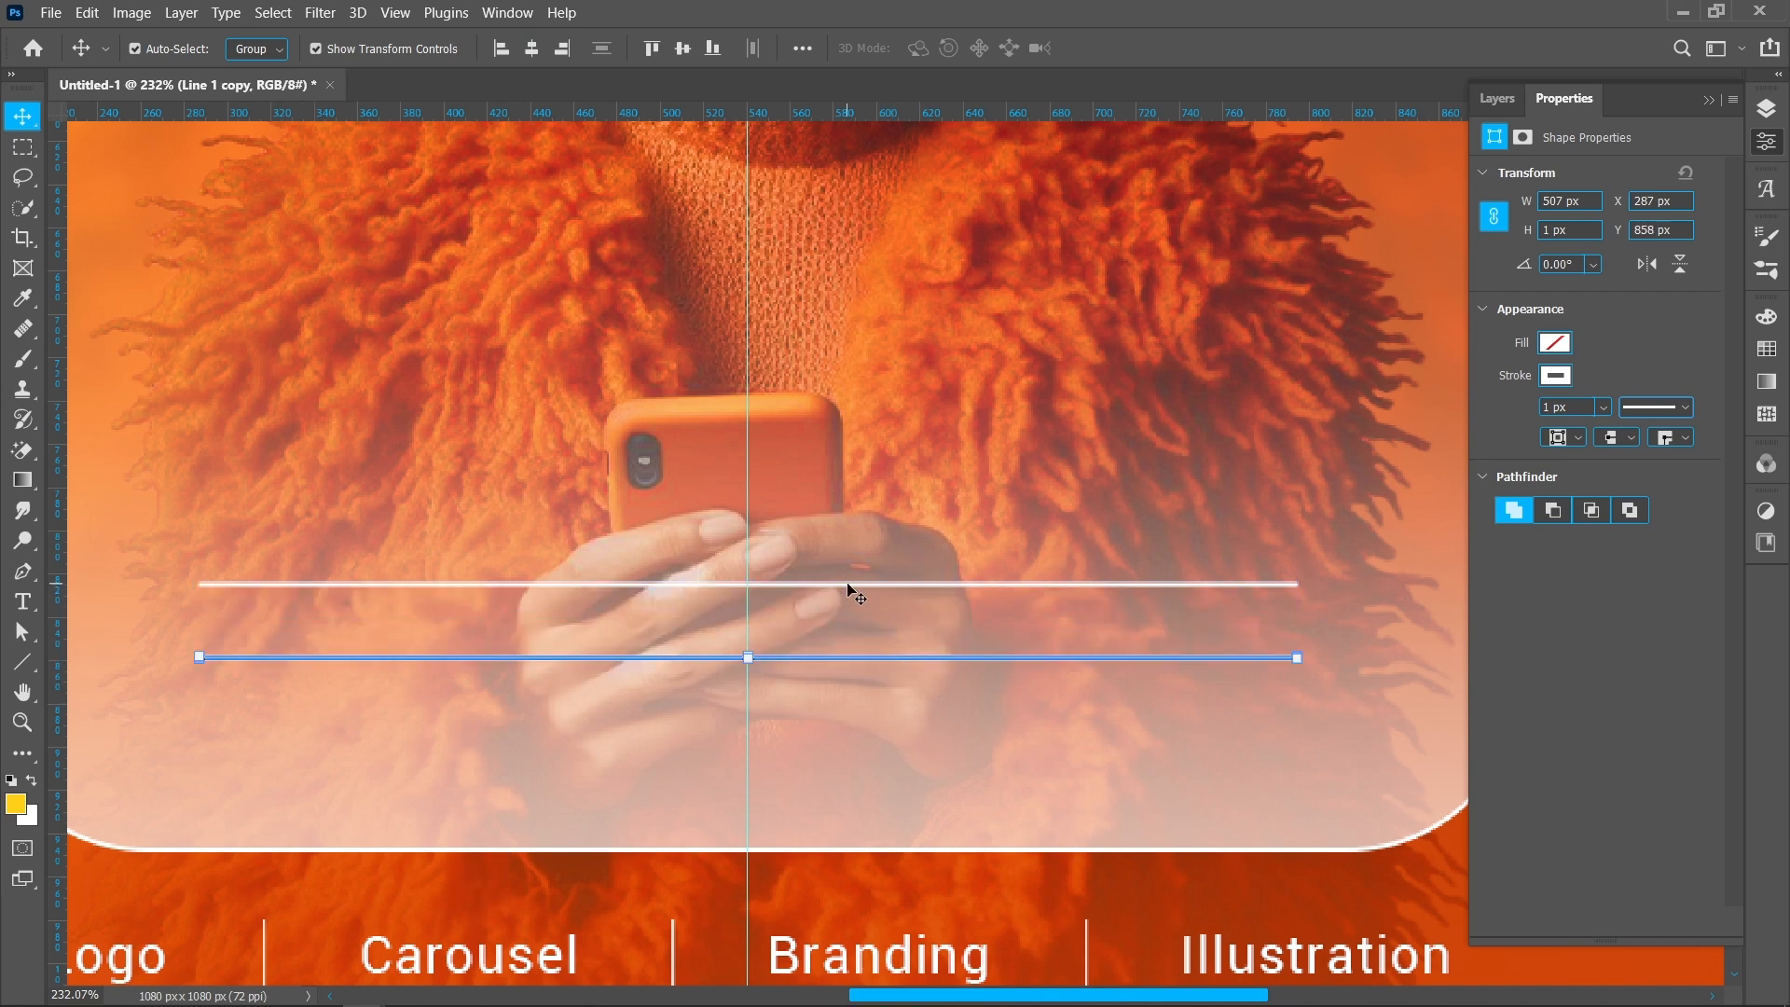
{"action": "left_click", "coordinate": [847, 582], "text": "shift"}
{"action": "key", "text": "shift+Down"}
{"action": "key", "text": "shift+Down"}
{"action": "key", "text": "shift+Down"}
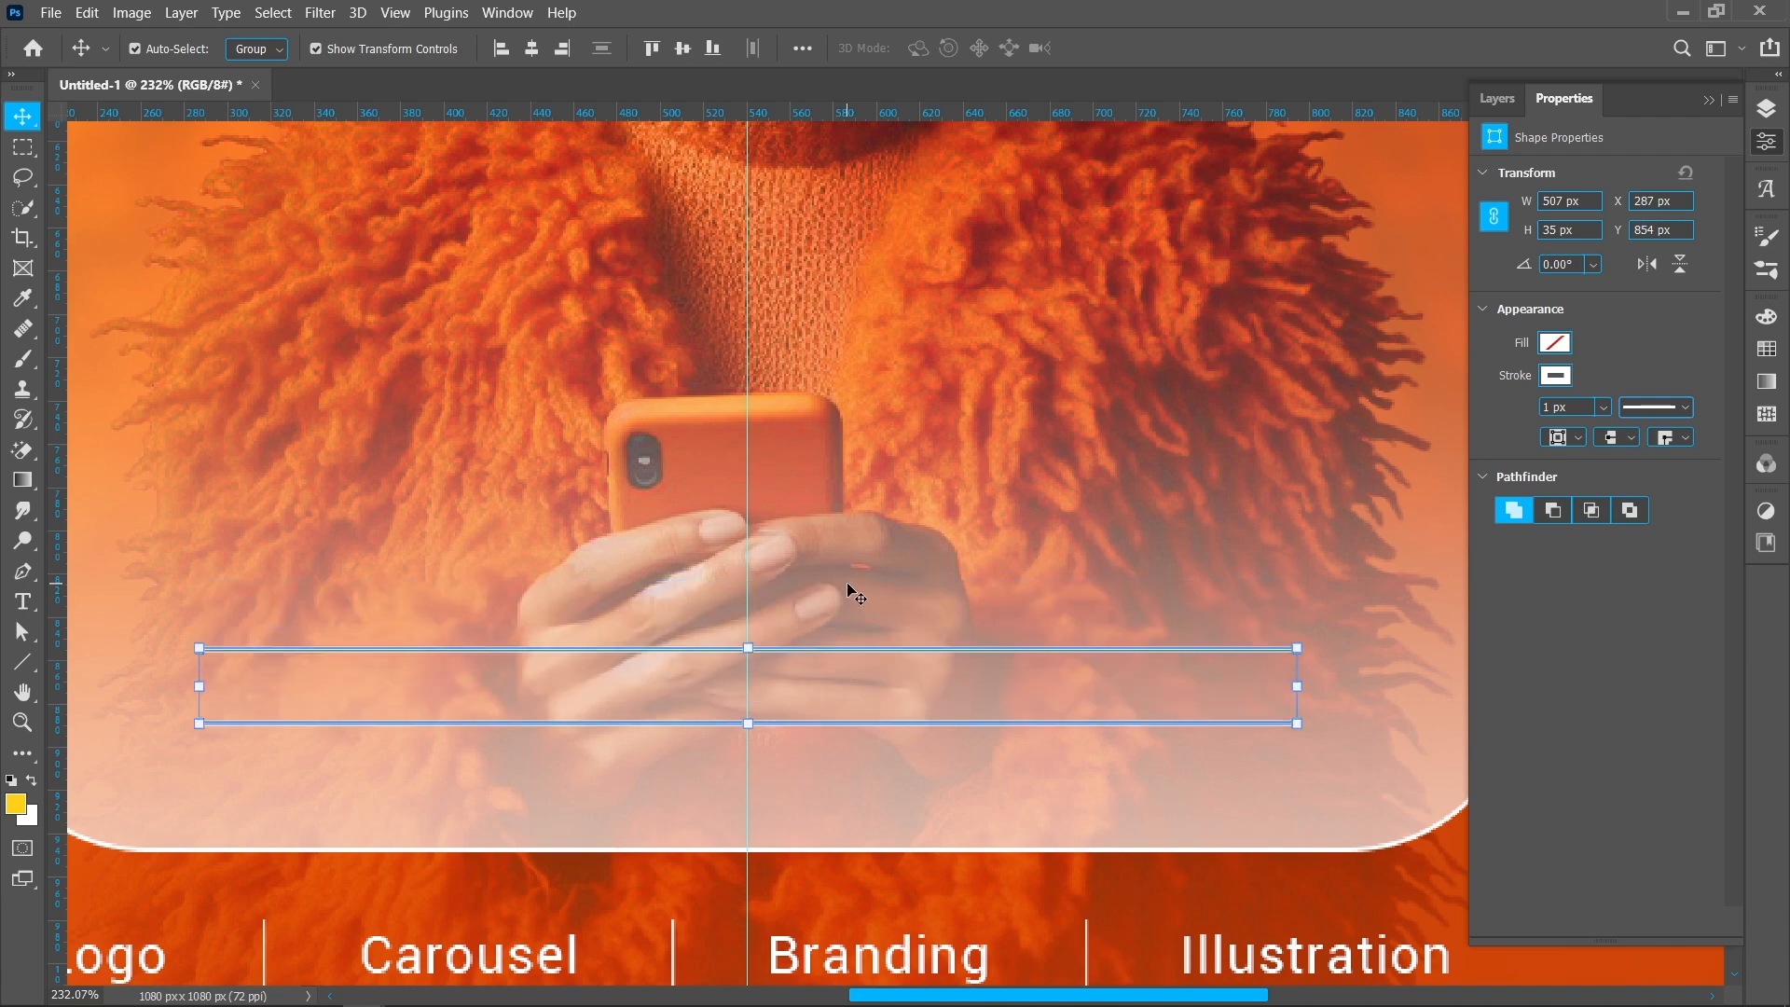
{"action": "key", "text": "Up"}
{"action": "key", "text": "Up"}
{"action": "scroll", "coordinate": [640, 591], "scroll_direction": "down", "scroll_amount": 5}
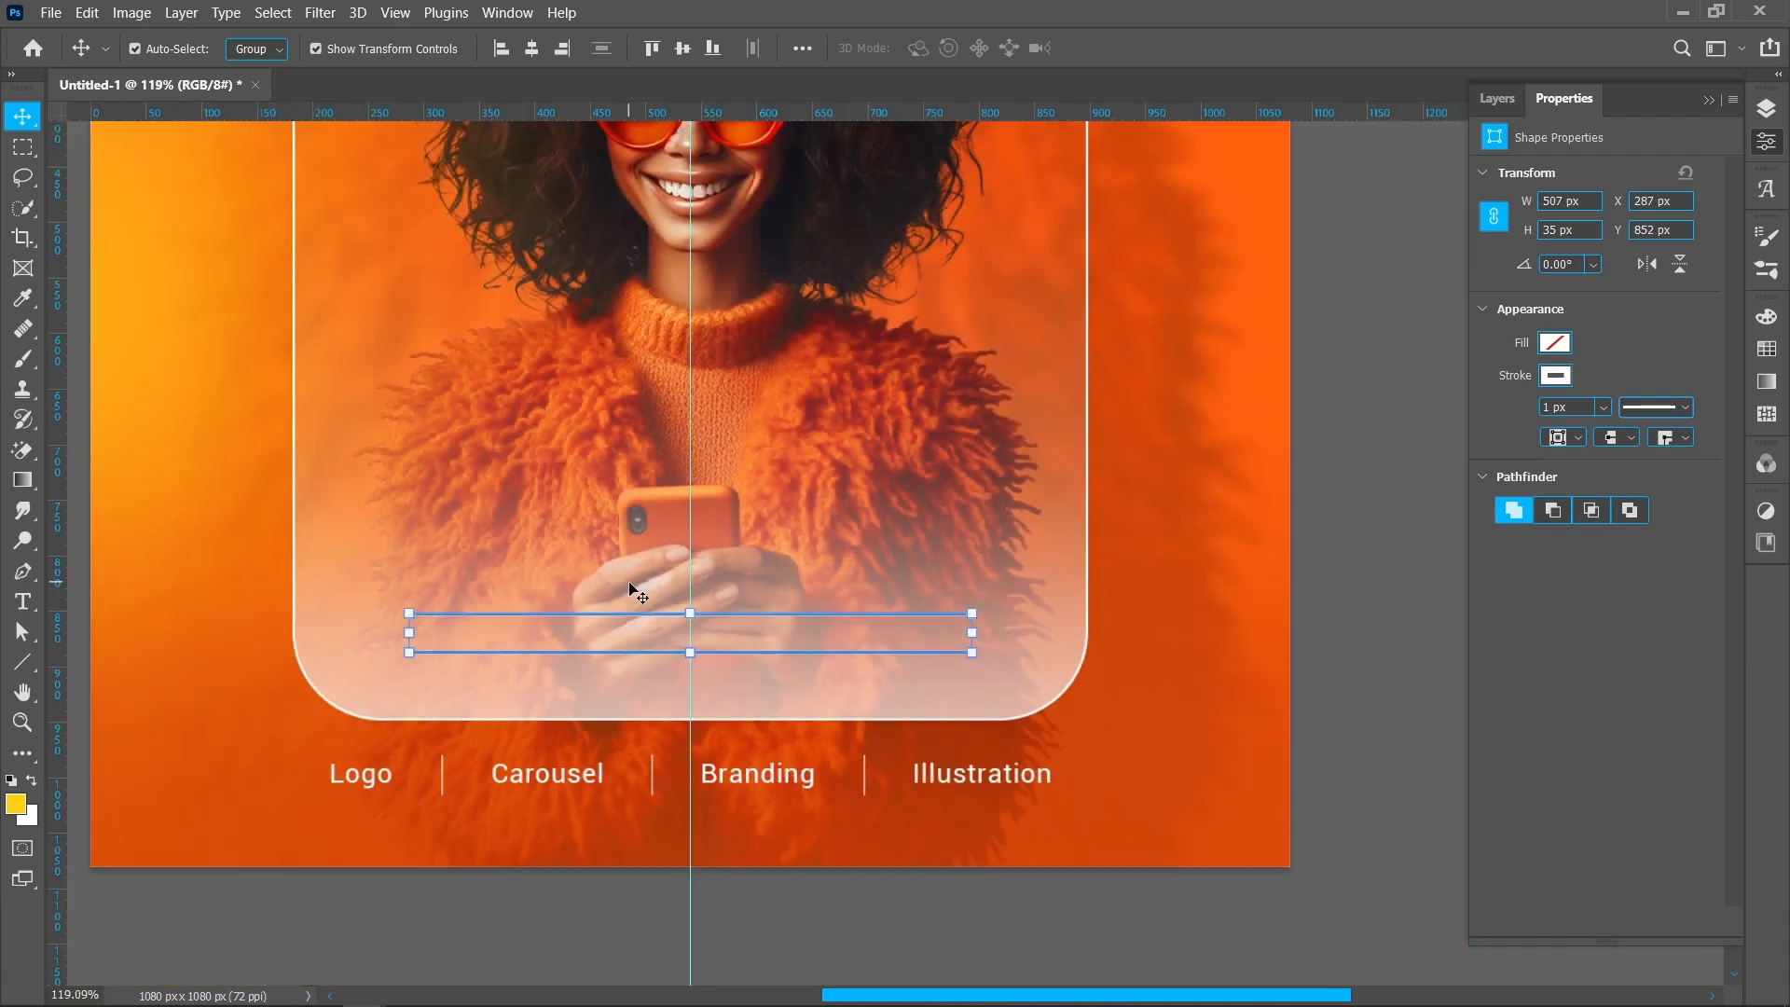
Step: Thin the stroke of both lines to 0.51 px
{"action": "left_click", "coordinate": [1603, 407]}
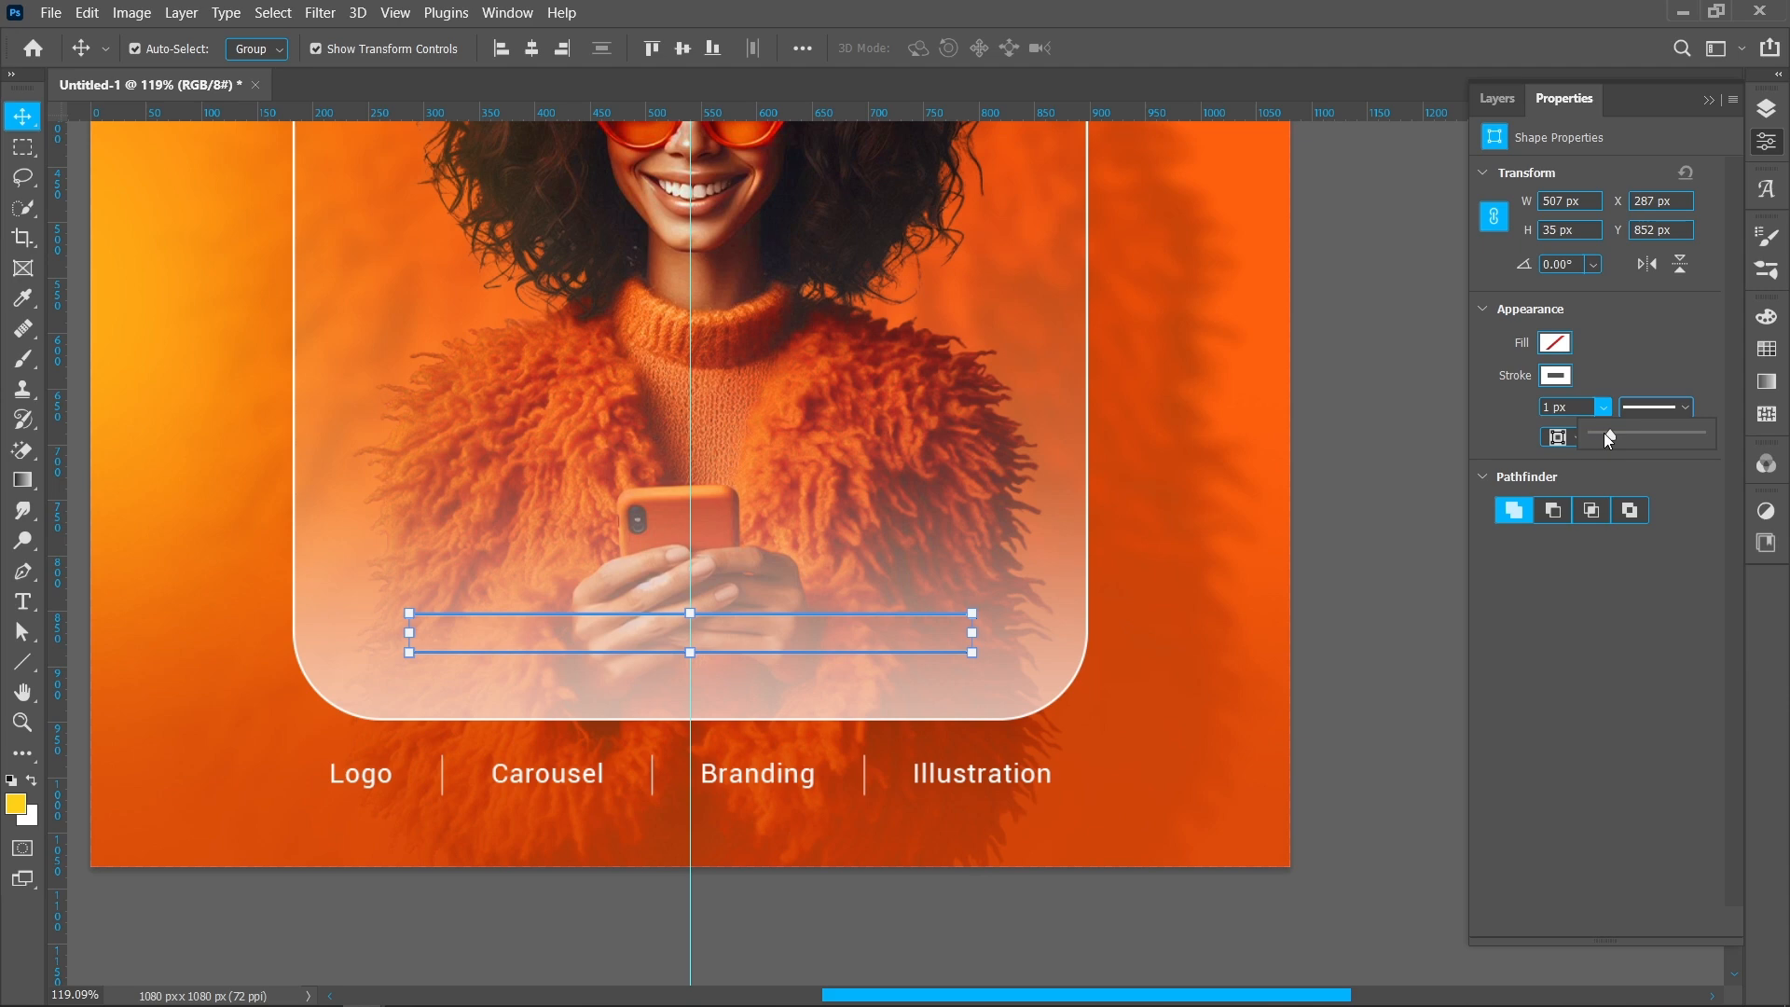
{"action": "left_click_drag", "start_coordinate": [1604, 432], "coordinate": [1596, 434]}
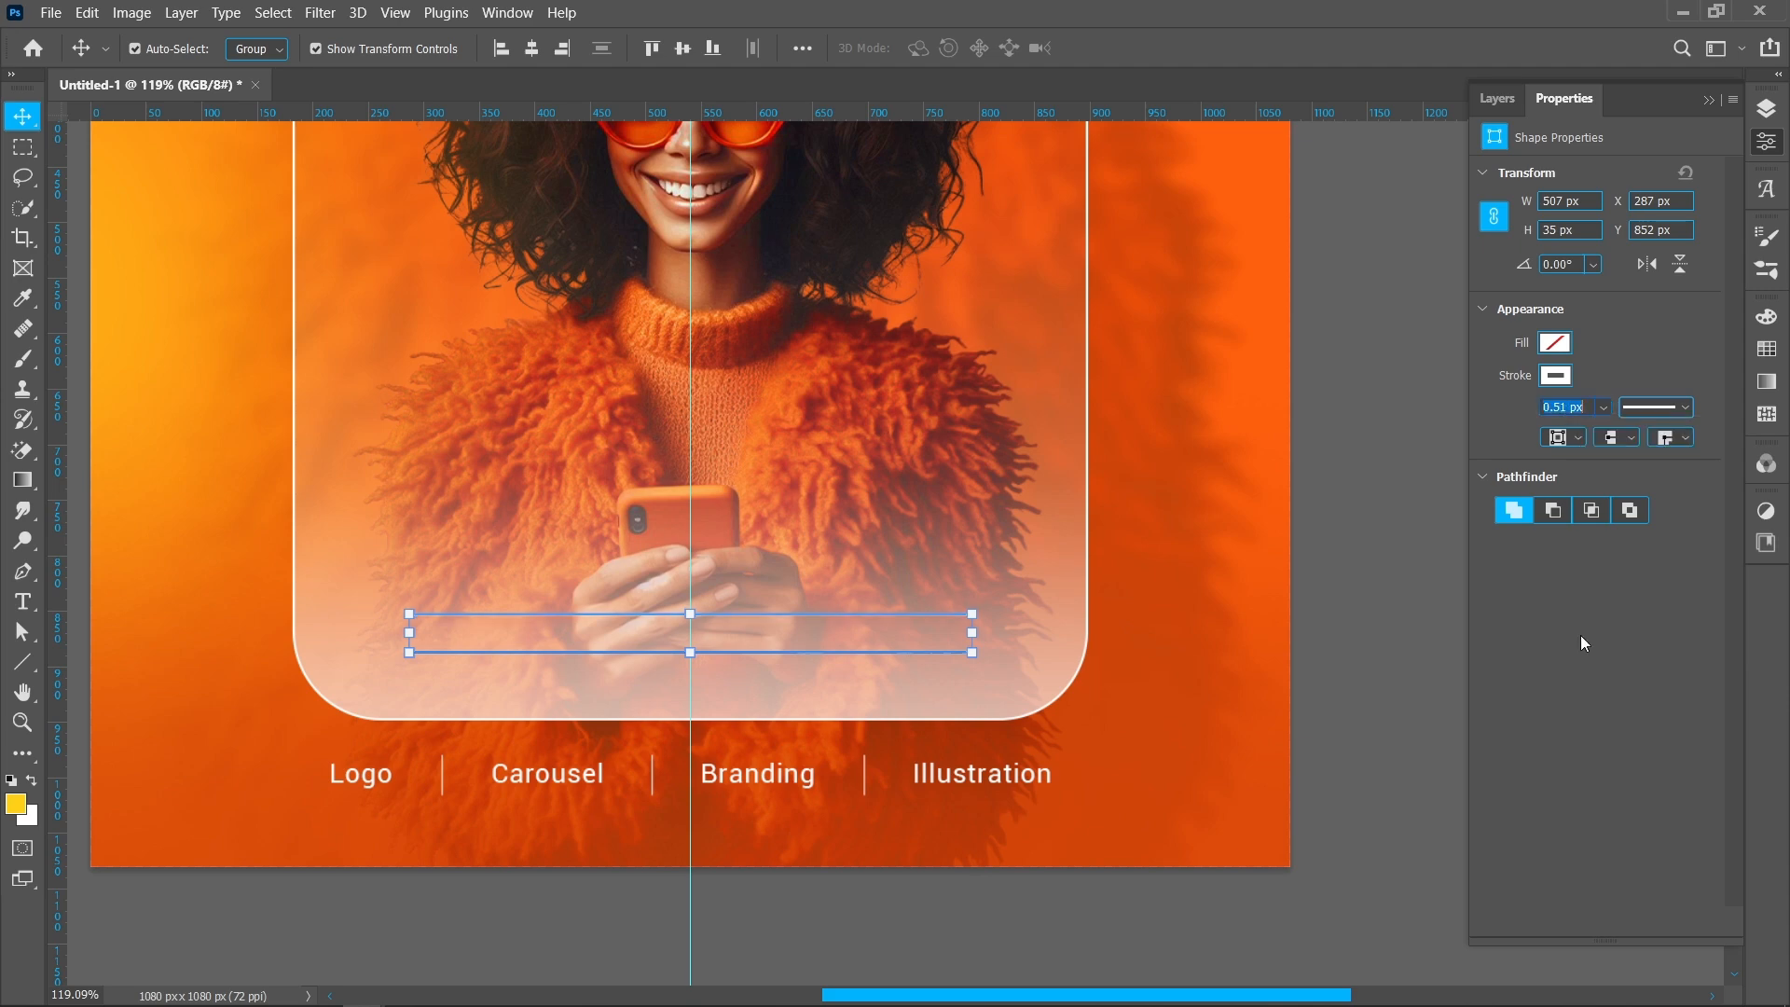
{"action": "left_click", "coordinate": [1380, 658]}
{"action": "scroll", "coordinate": [1363, 659], "scroll_direction": "down", "scroll_amount": 3}
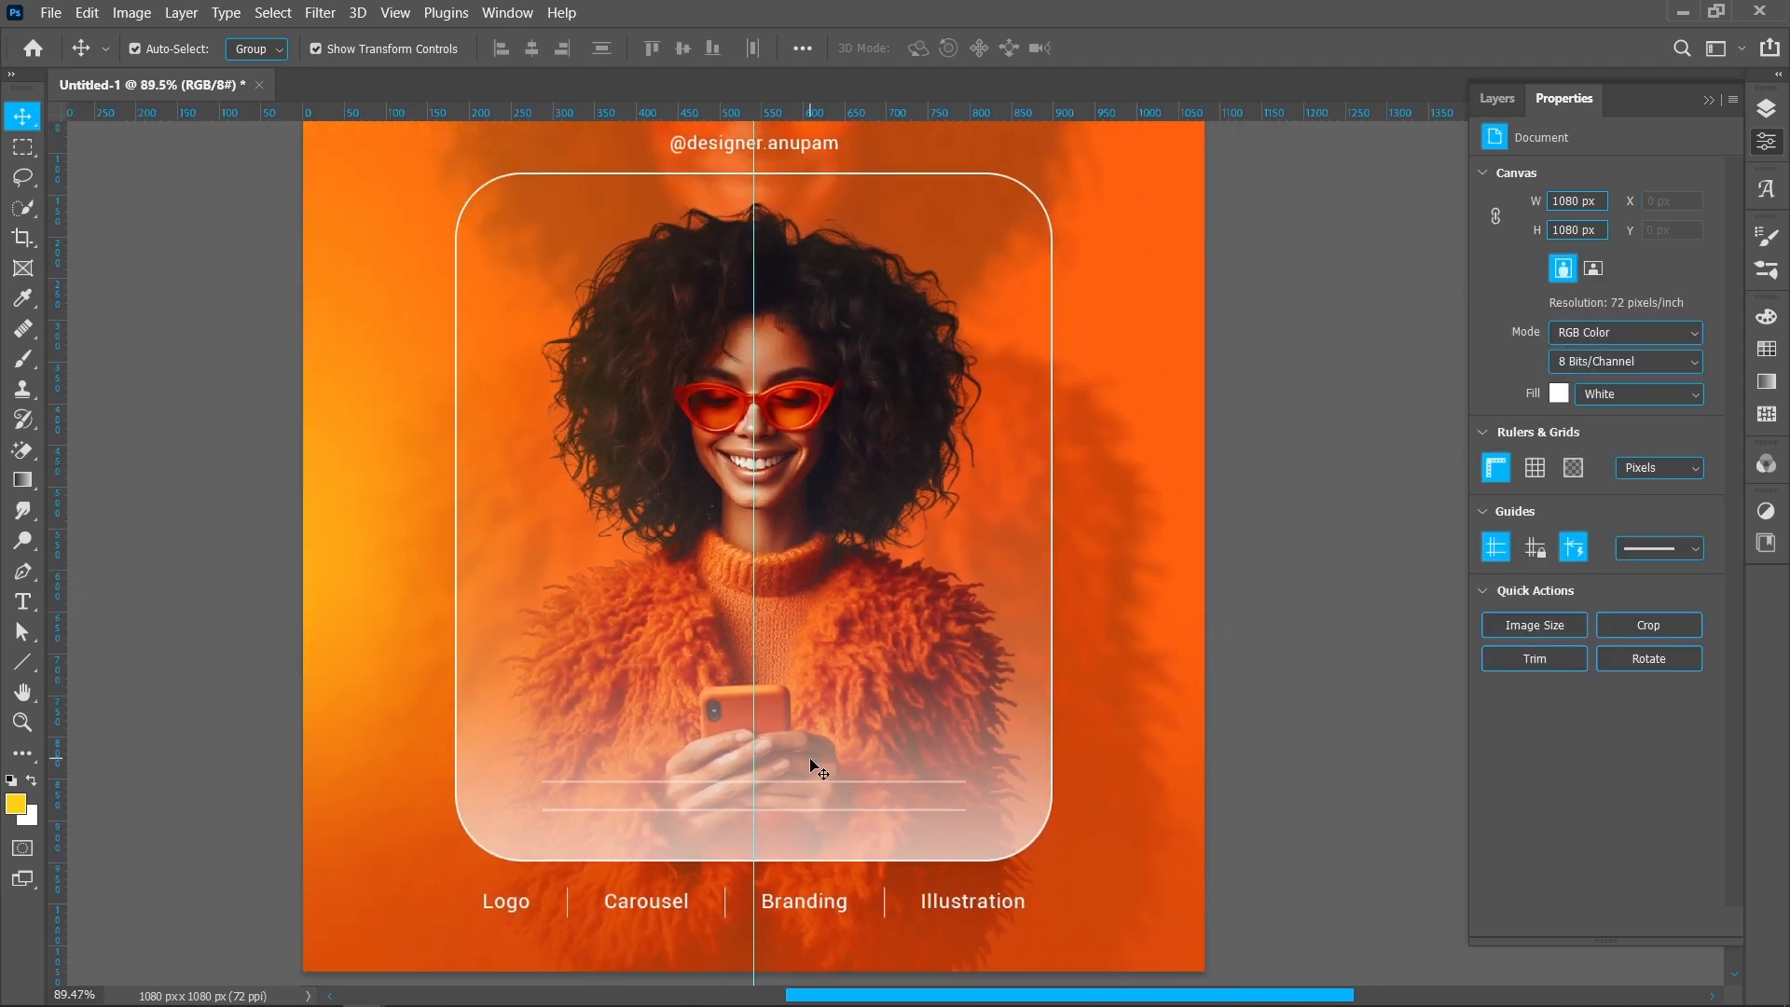
{"action": "scroll", "coordinate": [818, 771], "scroll_direction": "down", "scroll_amount": 2}
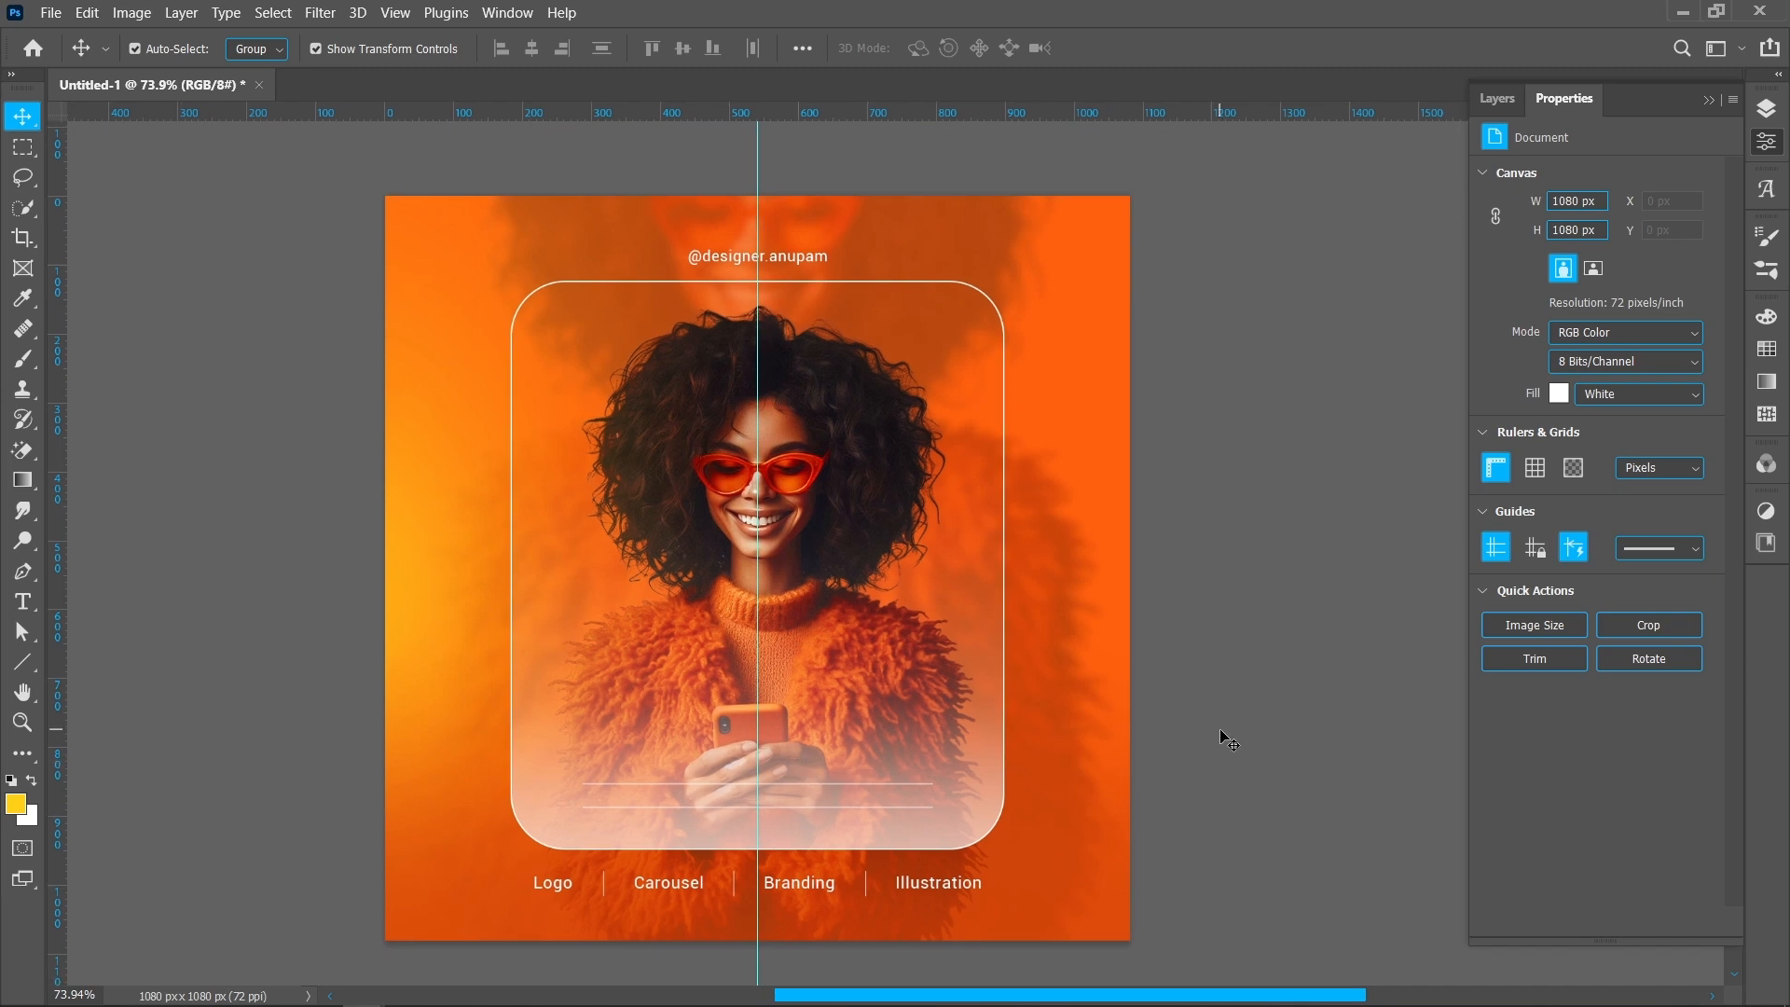
Step: Add a white 22 pt text "Send a DM/SMS to" followed by the contact phone number, with the number in Roboto Black
{"action": "key", "text": "t"}
{"action": "left_click", "coordinate": [627, 717]}
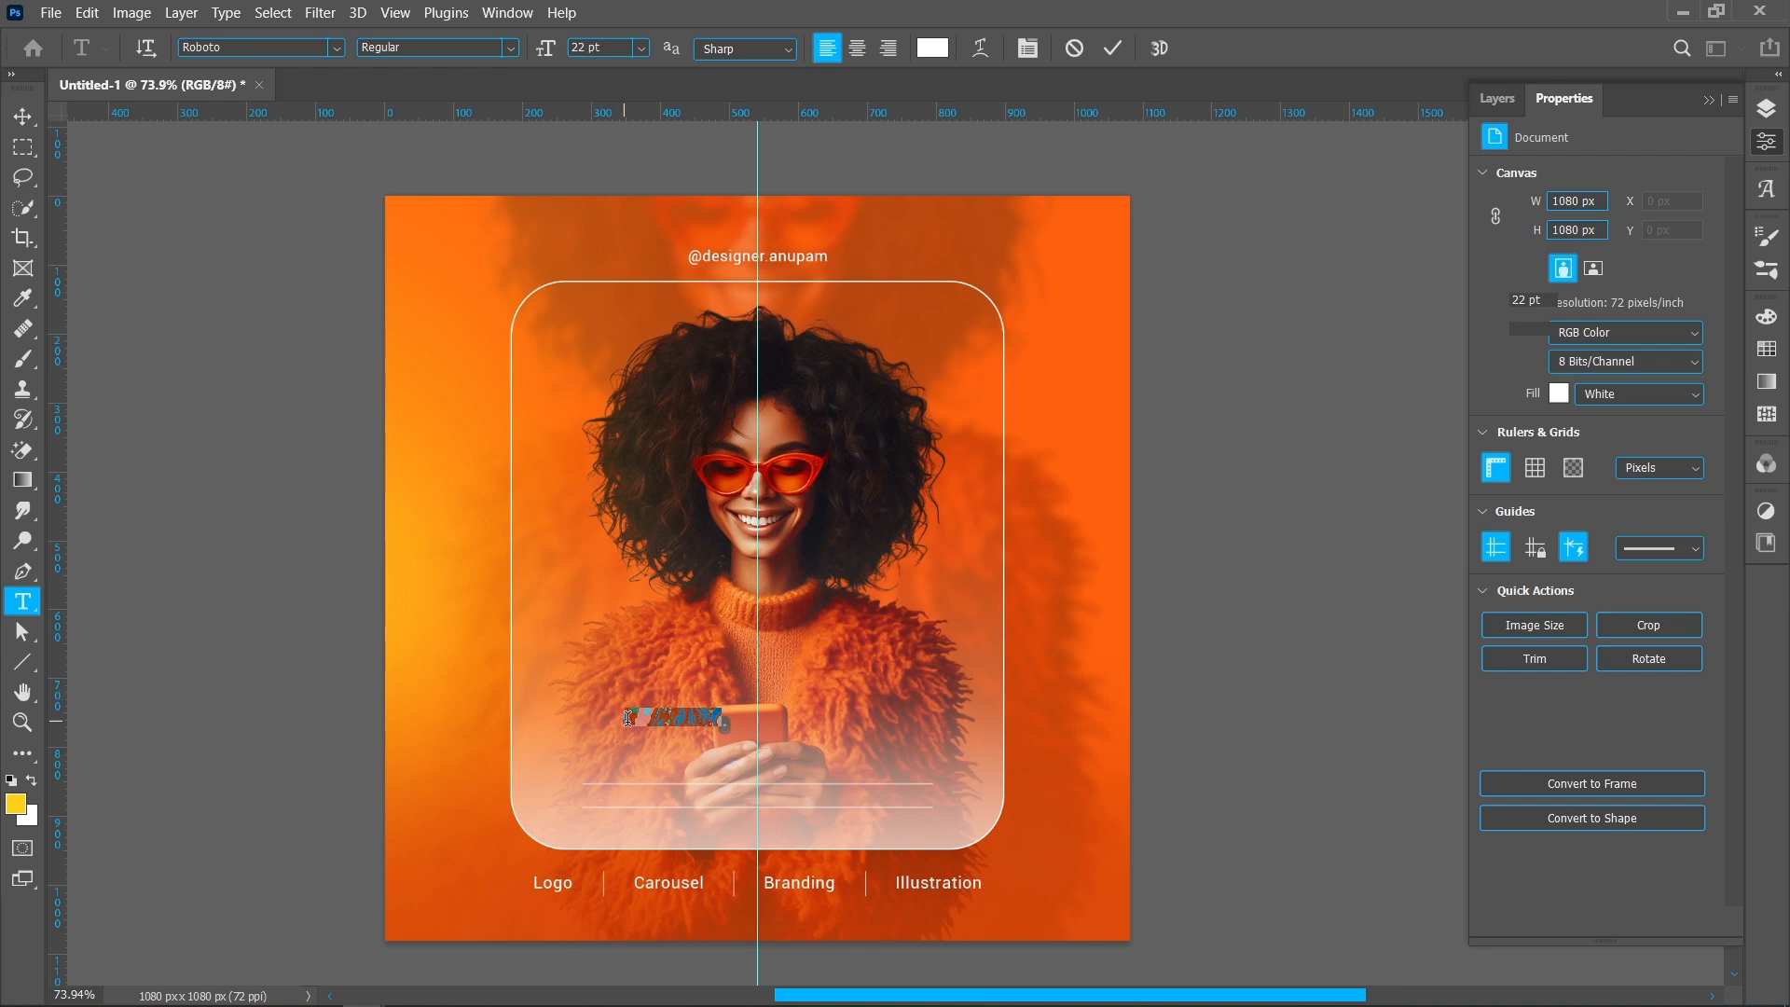
{"action": "key", "text": "ctrl+v"}
{"action": "left_click_drag", "start_coordinate": [767, 716], "coordinate": [905, 723]}
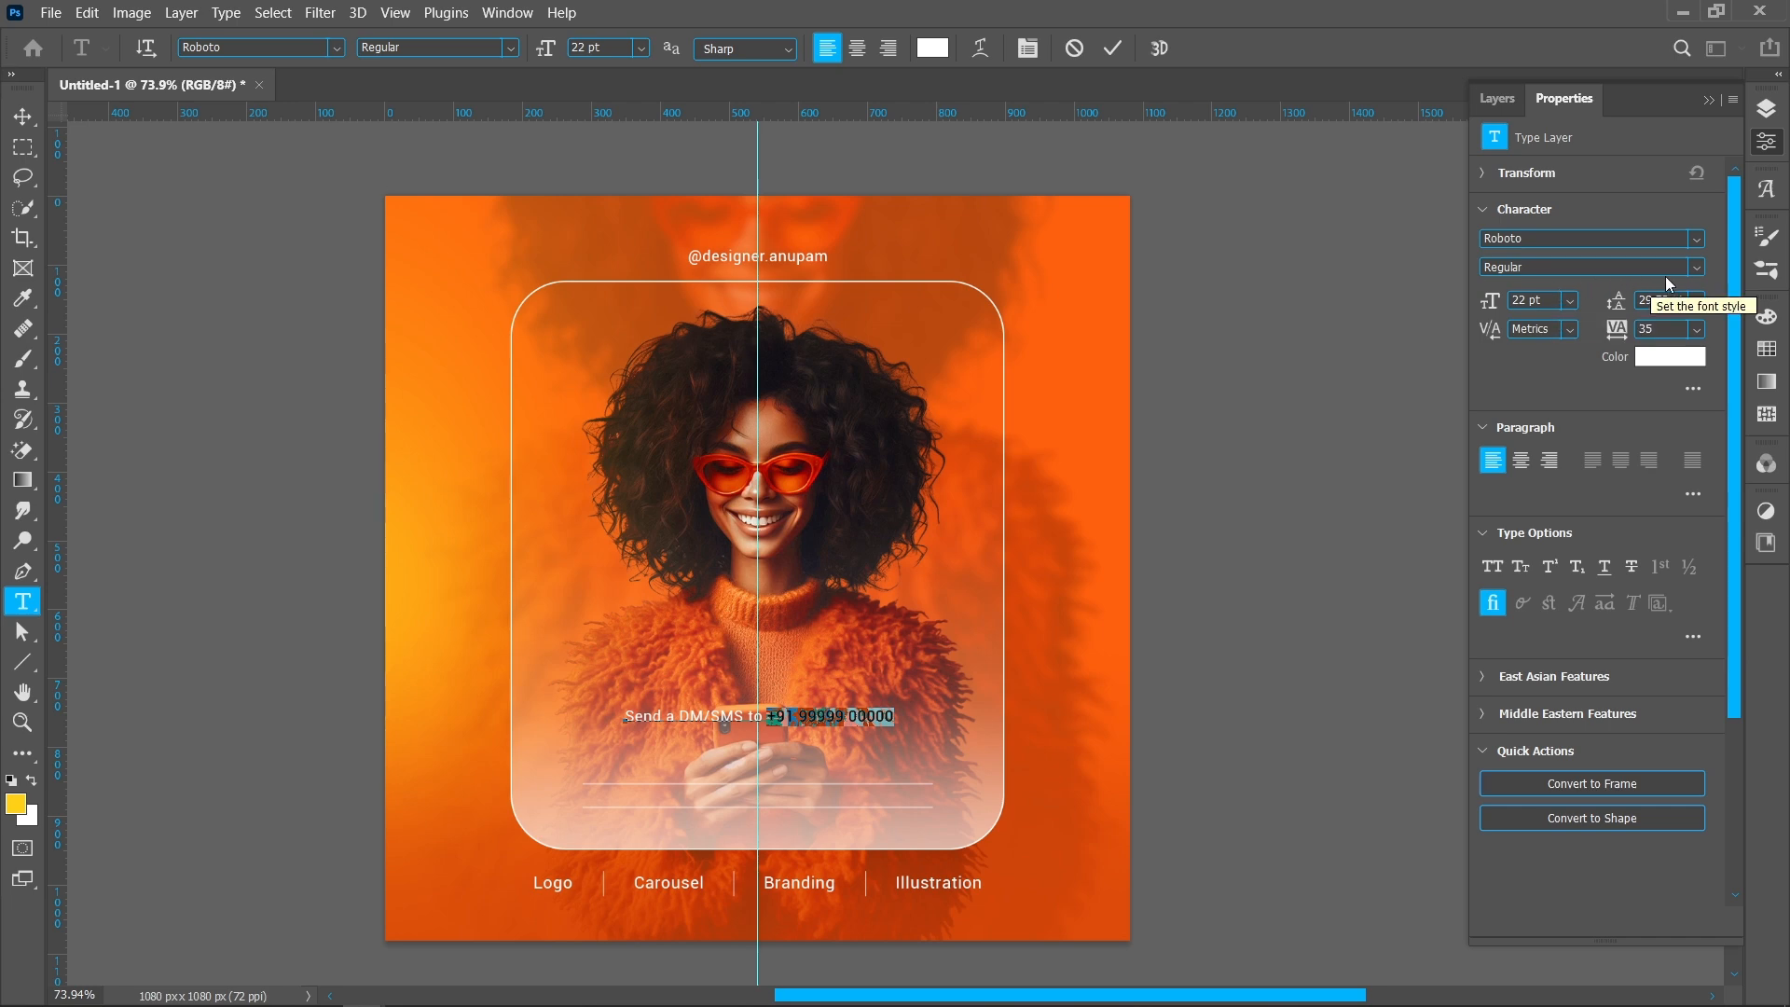
{"action": "left_click", "coordinate": [1695, 268]}
{"action": "left_click", "coordinate": [1566, 438]}
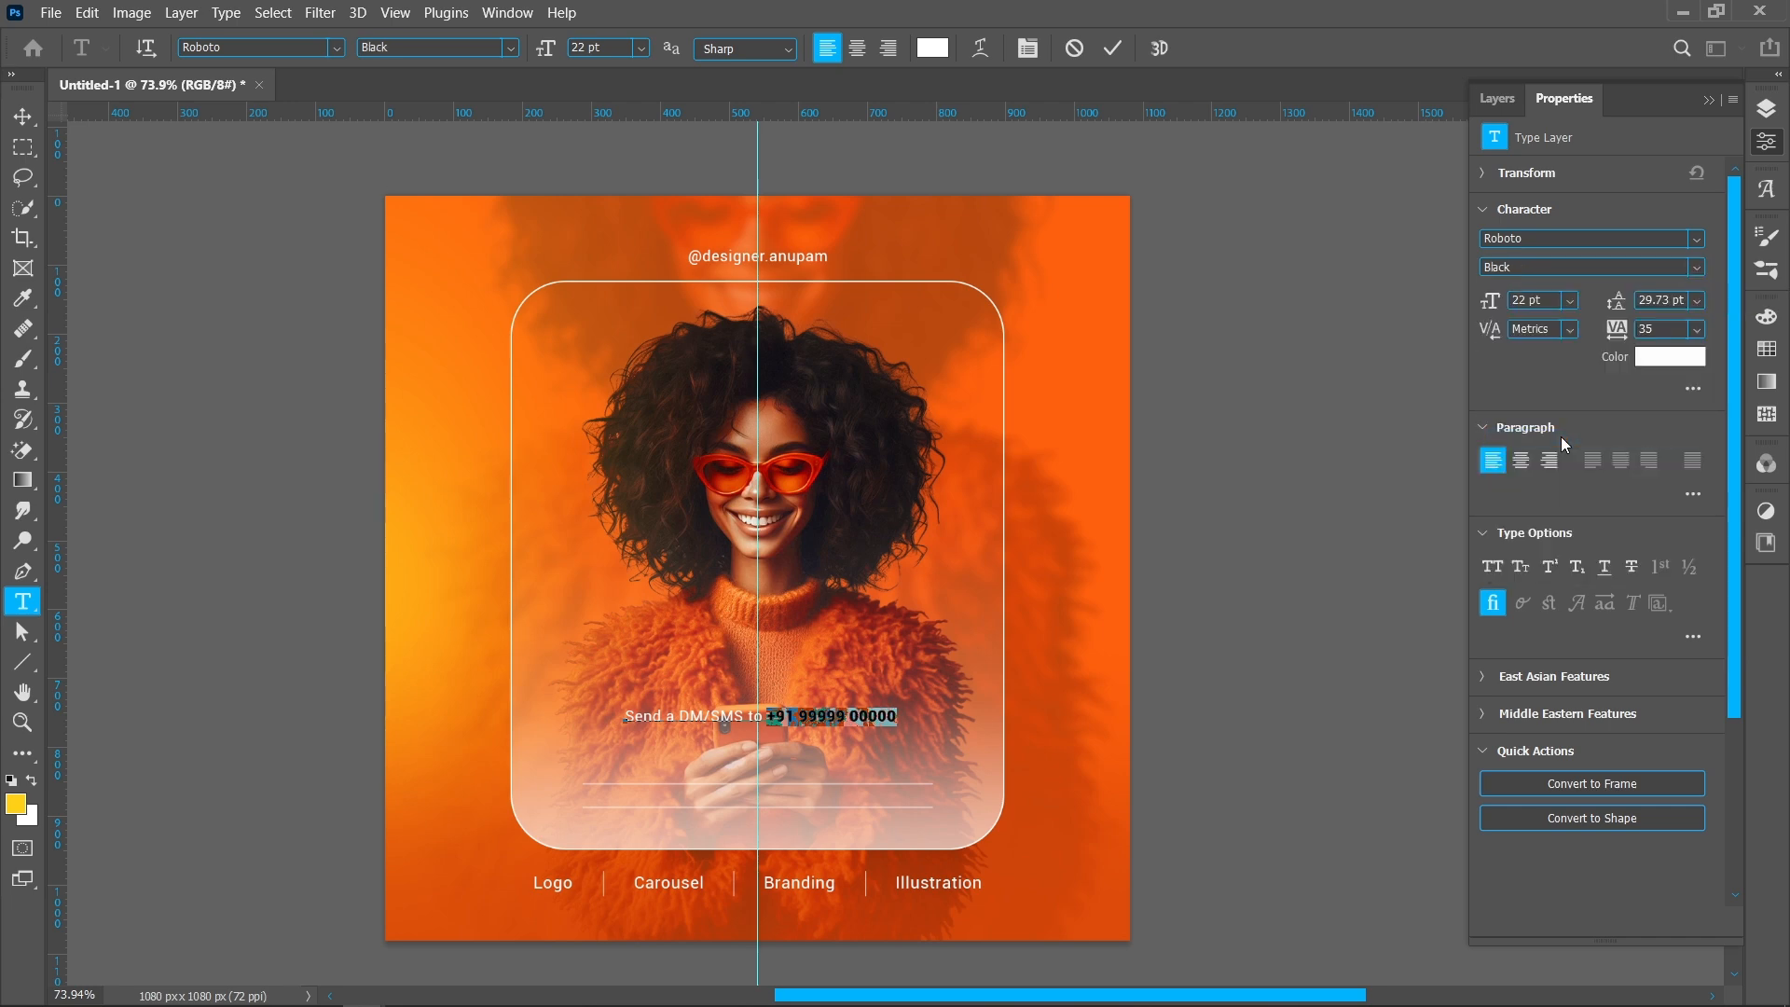
{"action": "left_click", "coordinate": [1109, 49]}
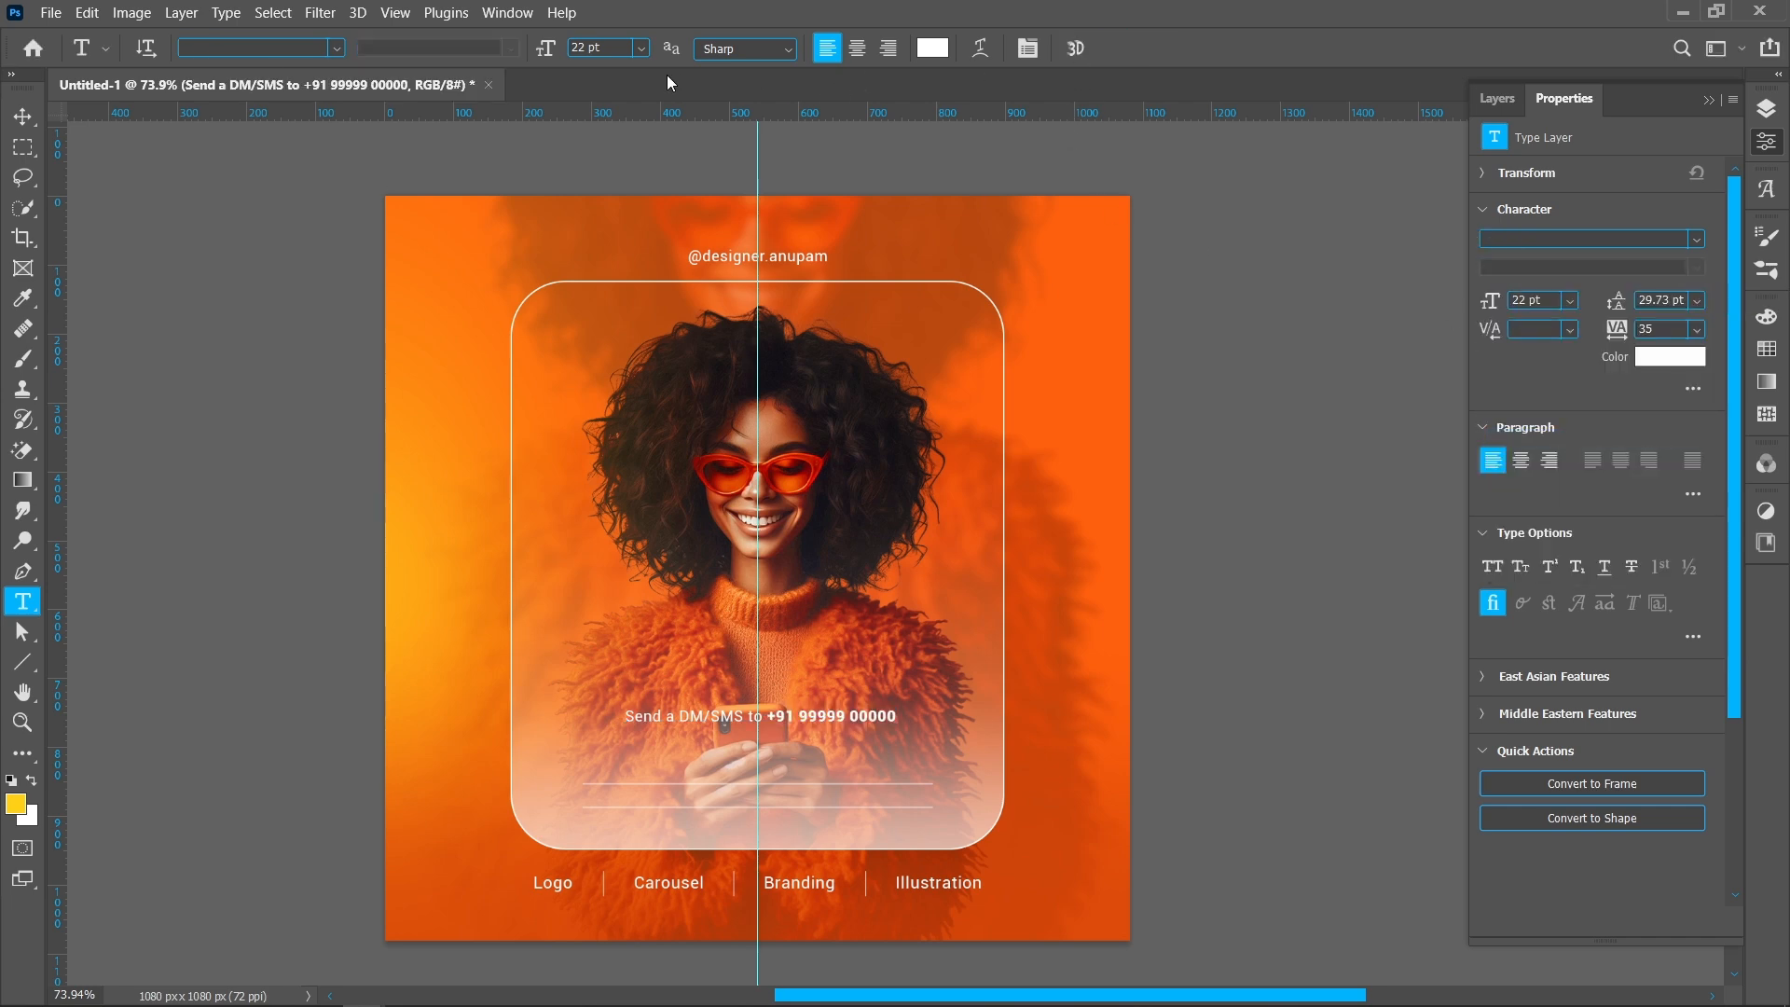
Step: Center the contact text horizontally and lower it until it sits between the two thin lines
{"action": "left_click", "coordinate": [21, 116]}
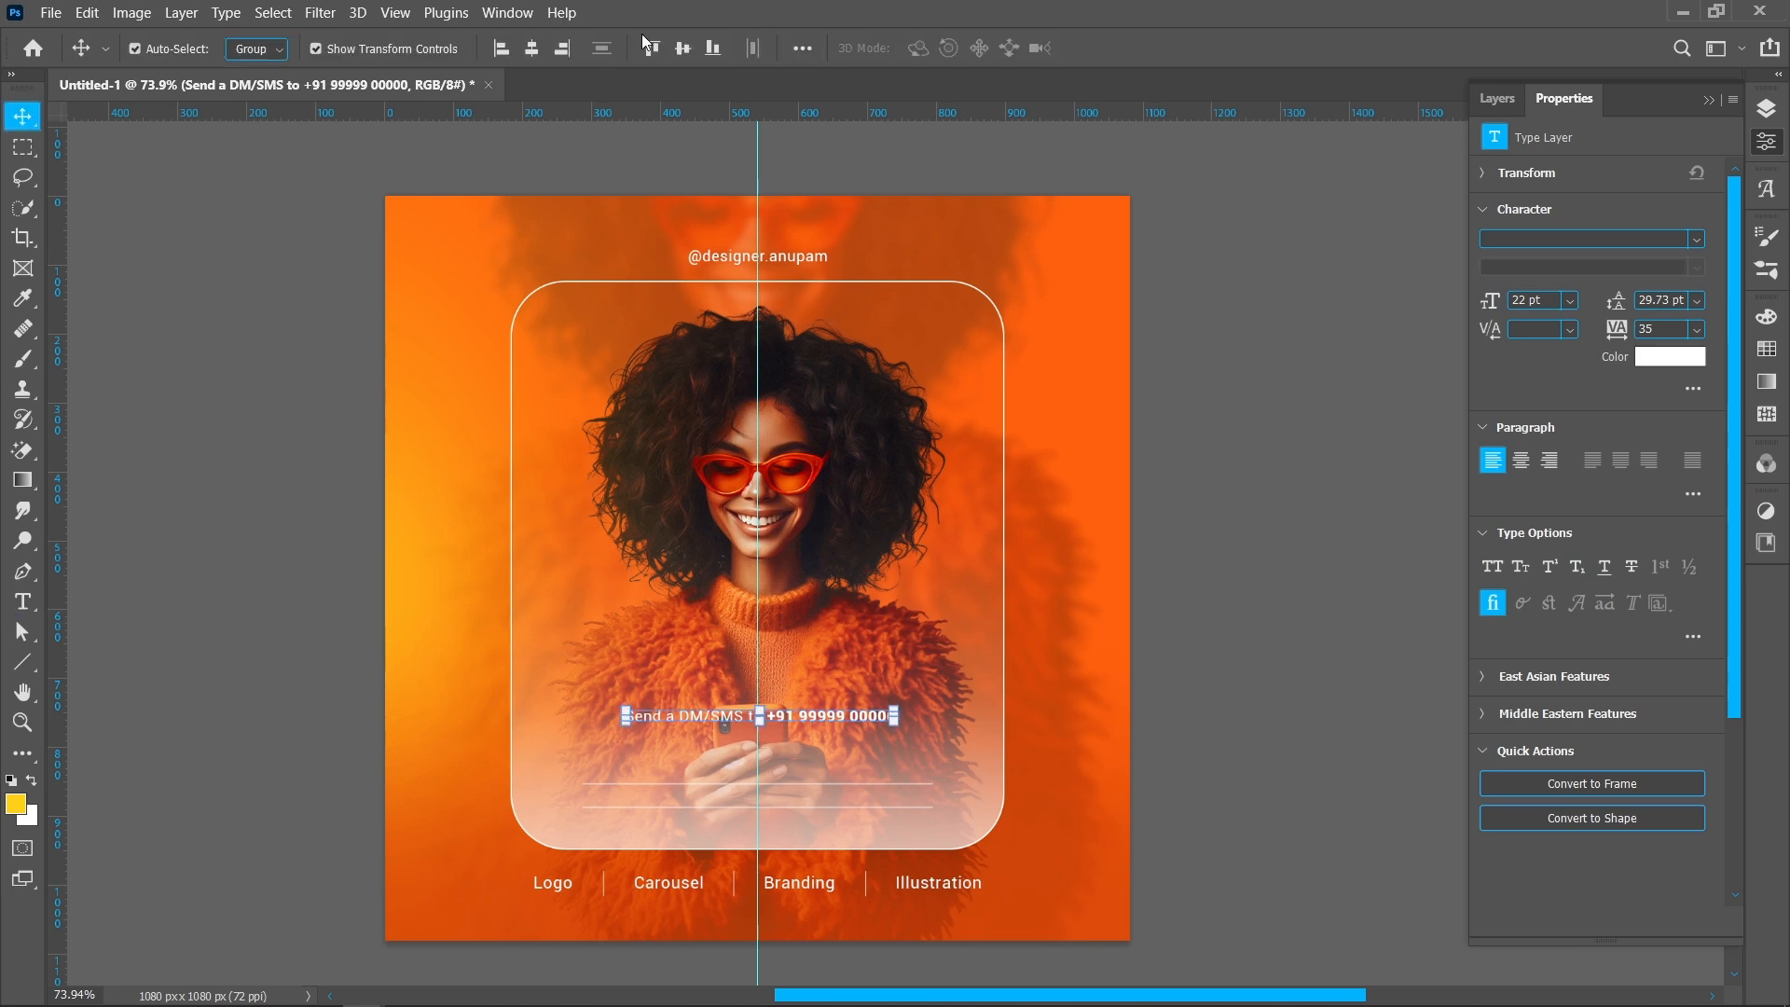
{"action": "left_click", "coordinate": [535, 50]}
{"action": "key", "text": "shift+Down"}
{"action": "key", "text": "shift+Down"}
{"action": "key", "text": "shift+Down"}
{"action": "key", "text": "shift+Down"}
{"action": "key", "text": "shift+Down"}
{"action": "key", "text": "shift+Down"}
{"action": "key", "text": "shift+Down"}
{"action": "key", "text": "shift+Down"}
{"action": "key", "text": "shift+Down"}
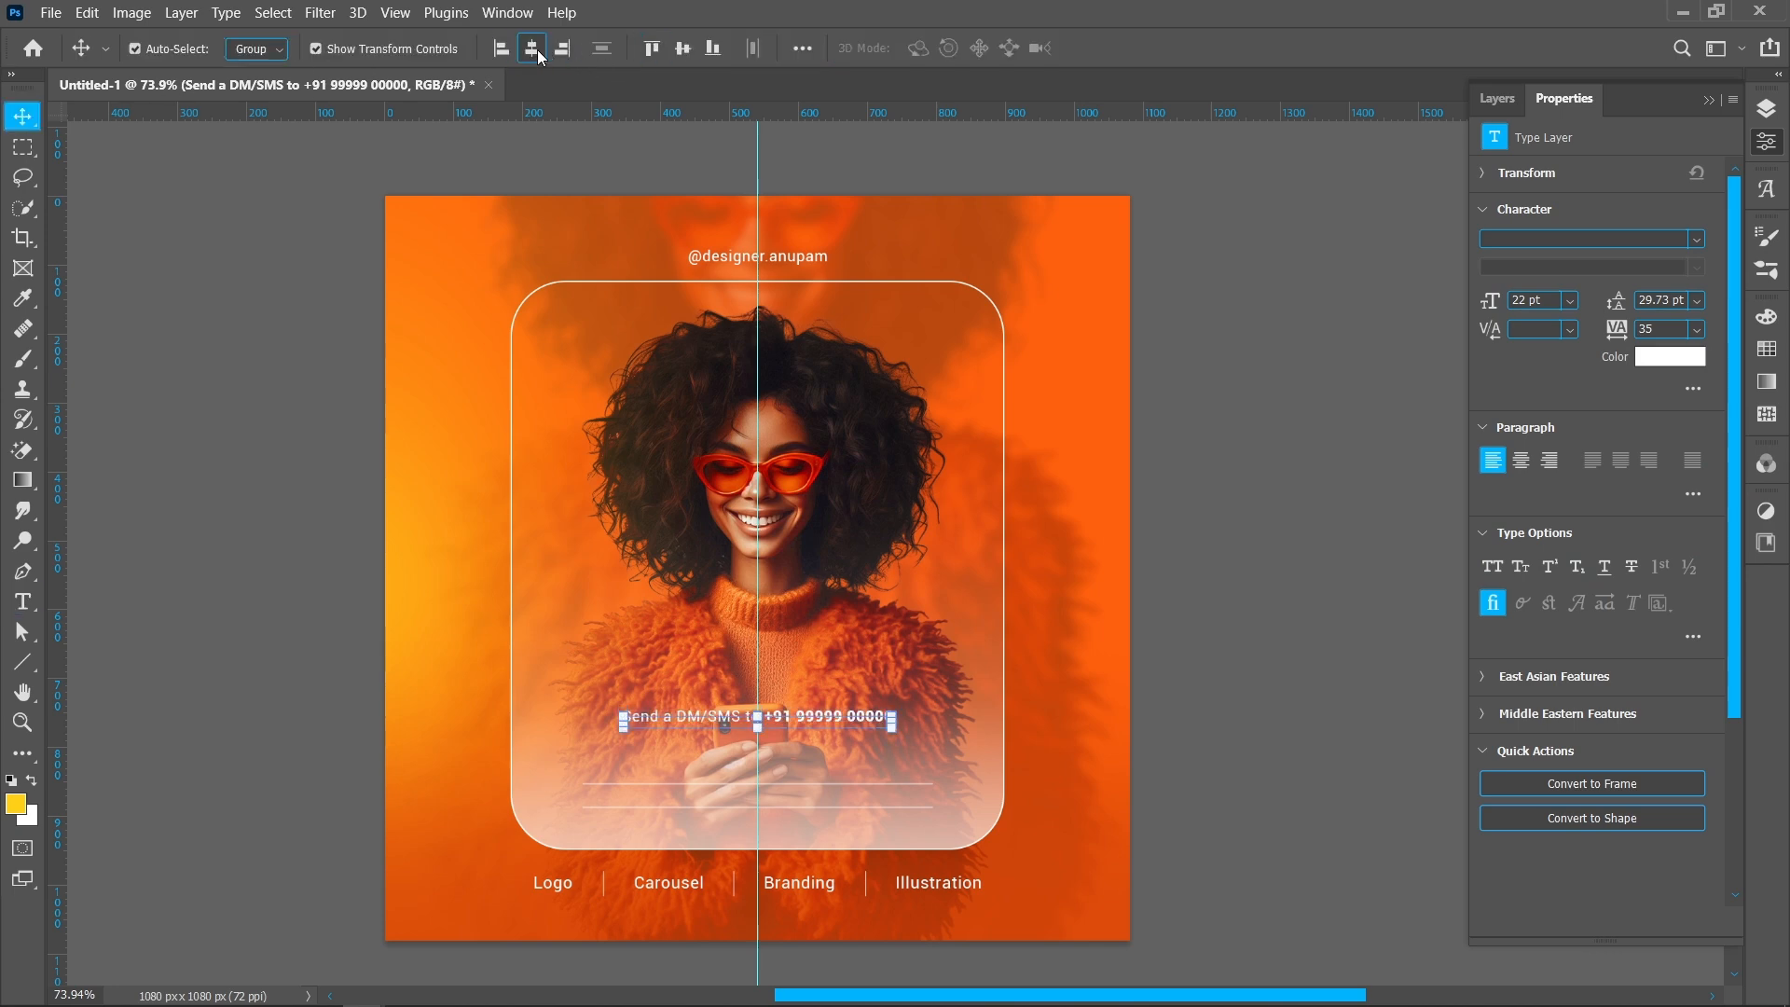
{"action": "key", "text": "shift+Down"}
{"action": "key", "text": "shift+Down"}
{"action": "key", "text": "shift+Down"}
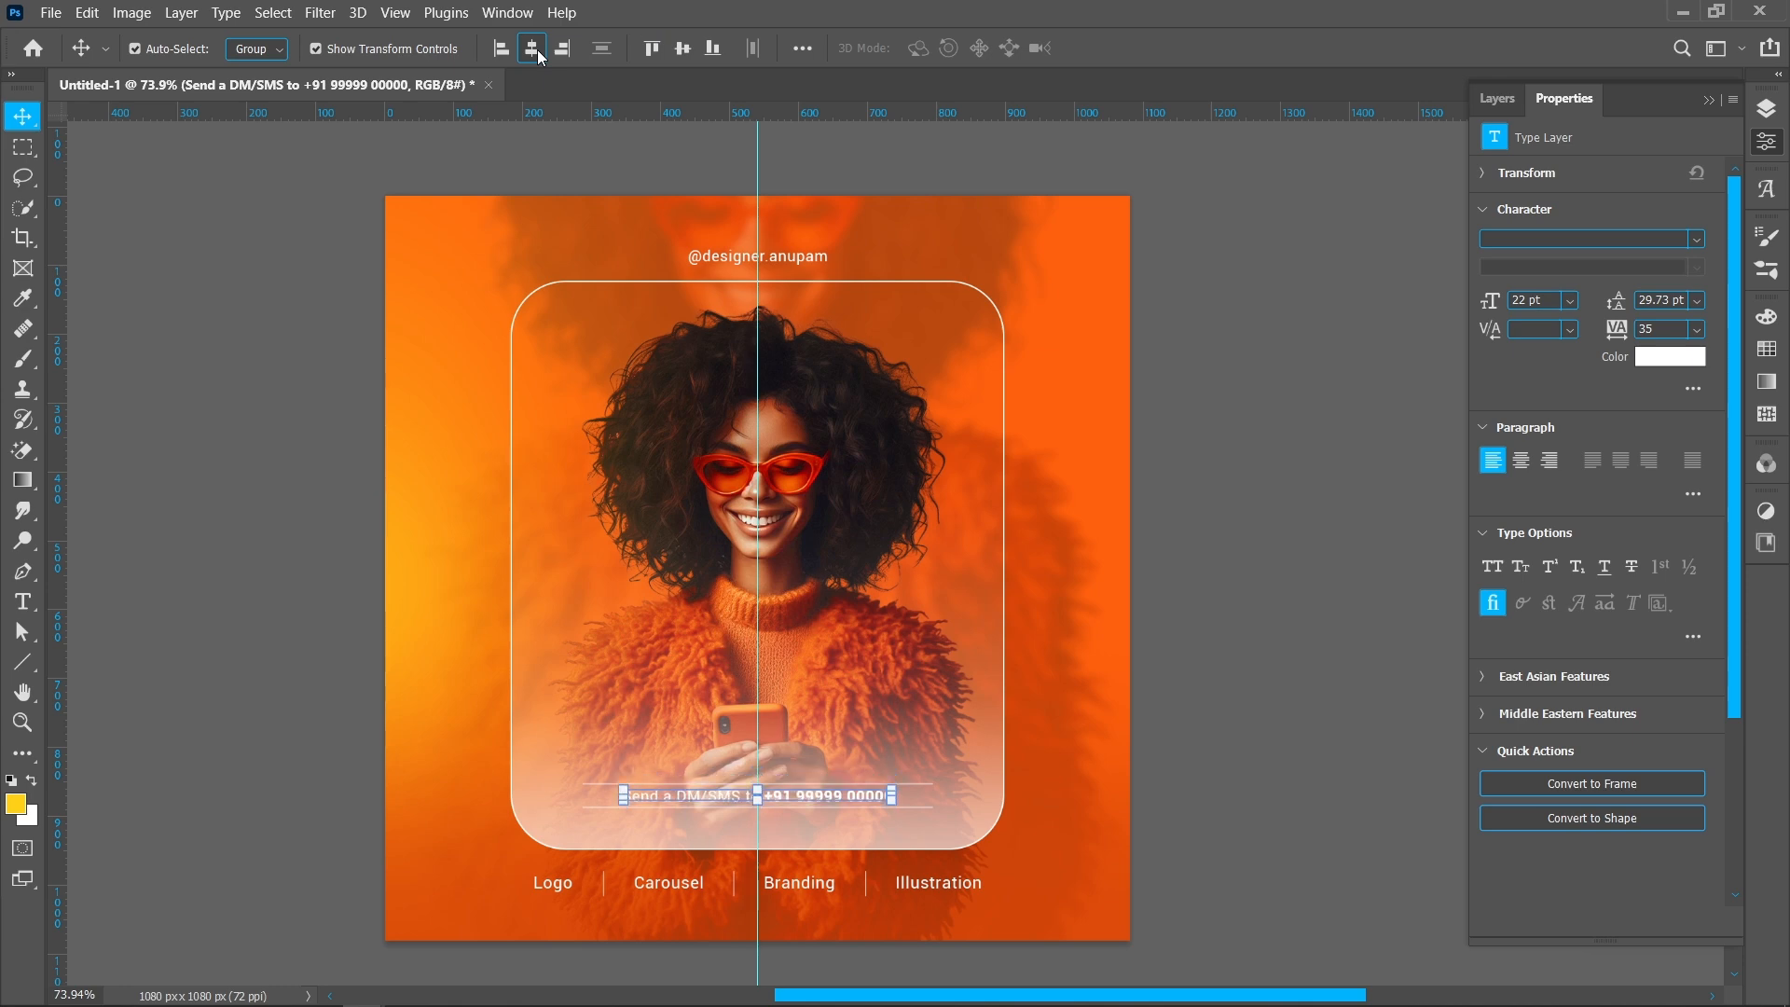
{"action": "left_click", "coordinate": [1230, 795]}
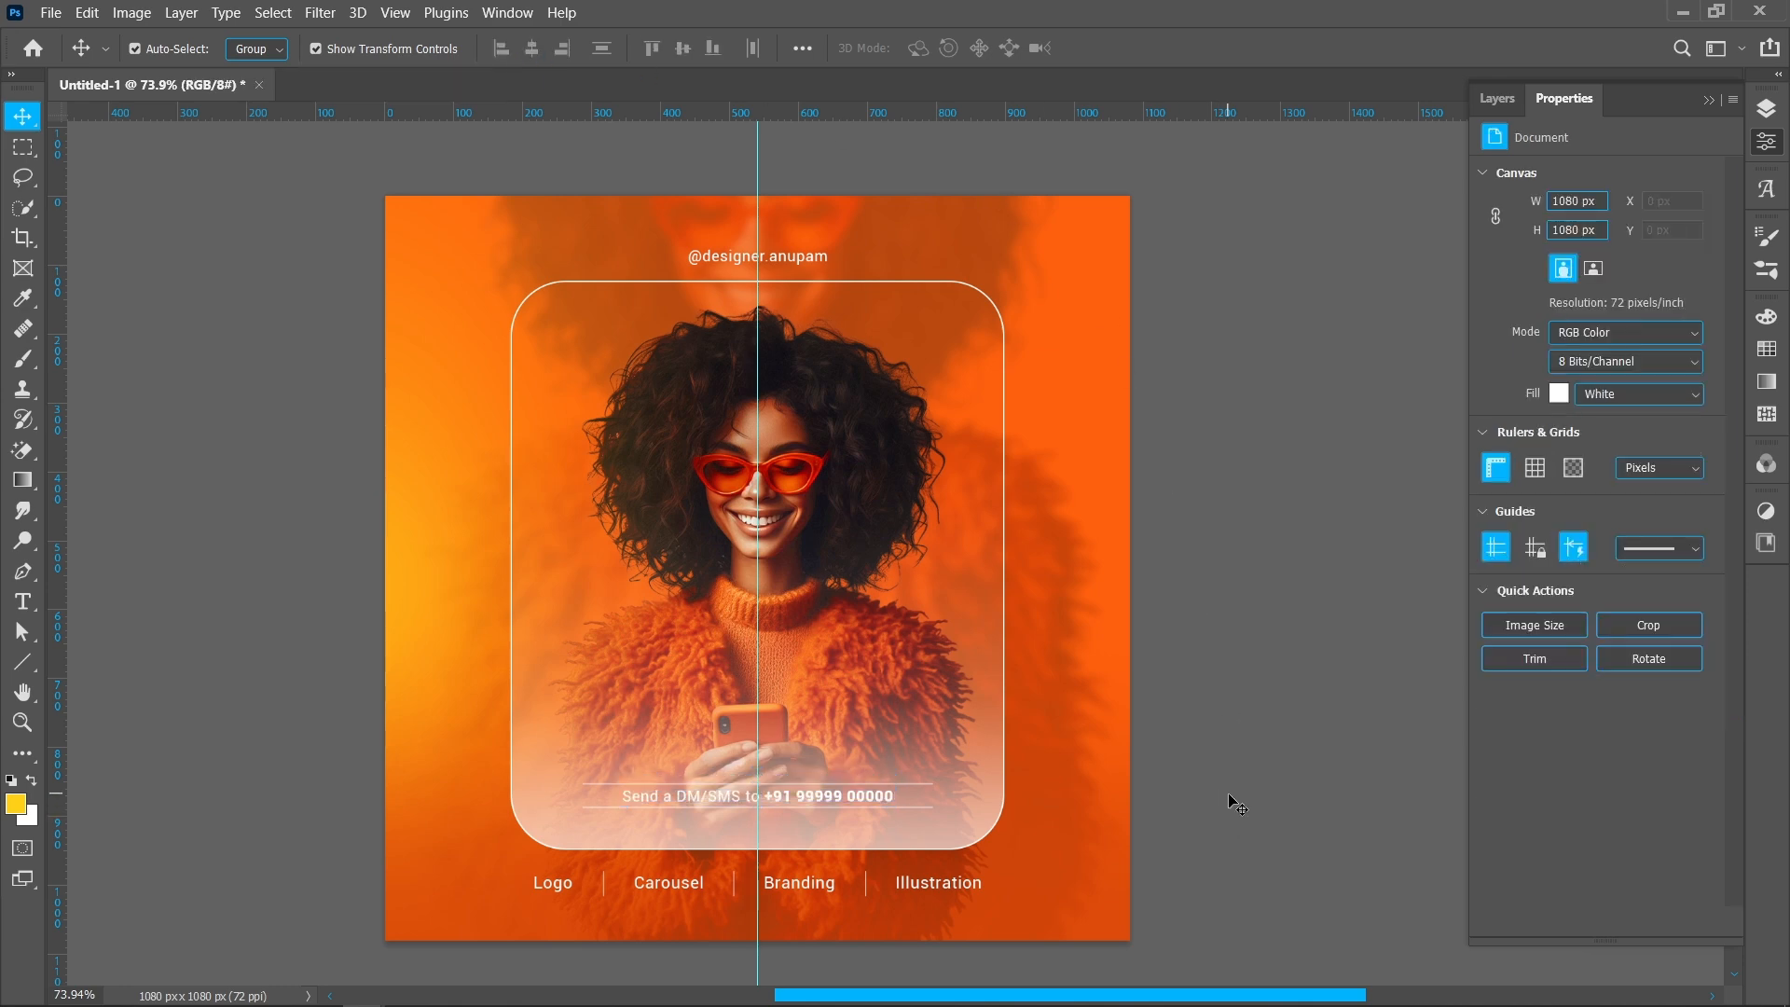
Step: Raise the upper thin line slightly and move the contact text up between the two lines
{"action": "scroll", "coordinate": [760, 833], "scroll_direction": "up", "scroll_amount": 4}
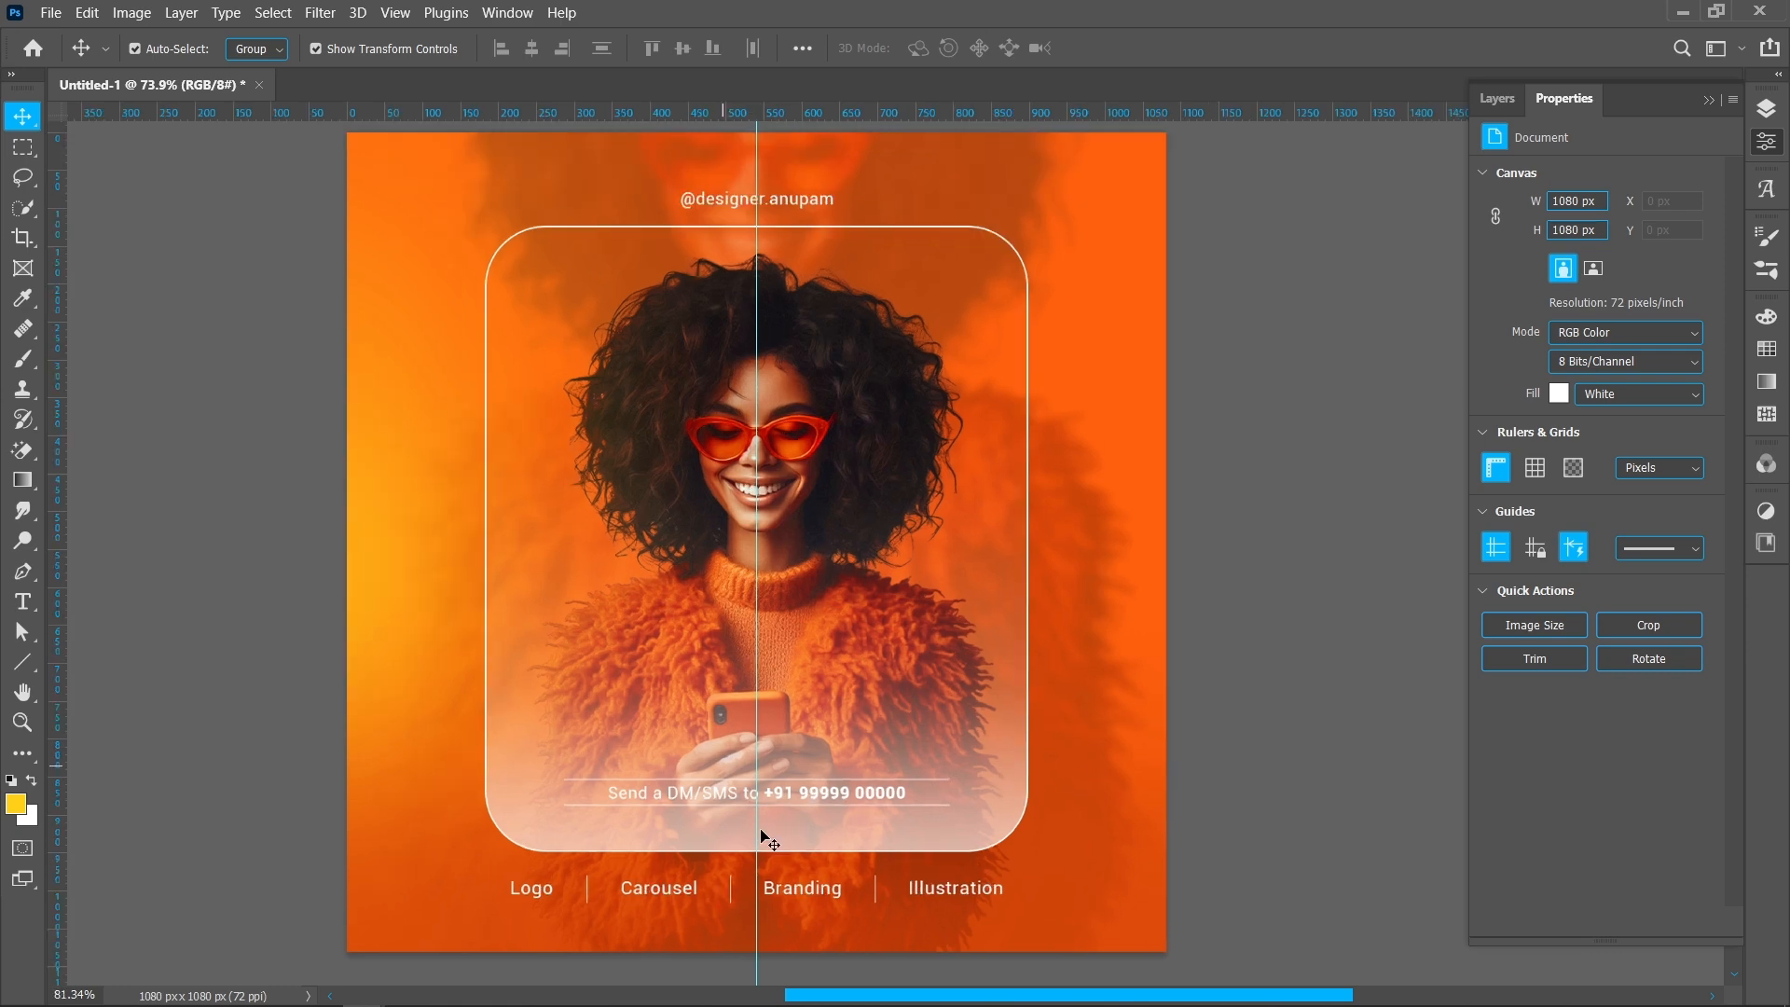
{"action": "left_click", "coordinate": [800, 671]}
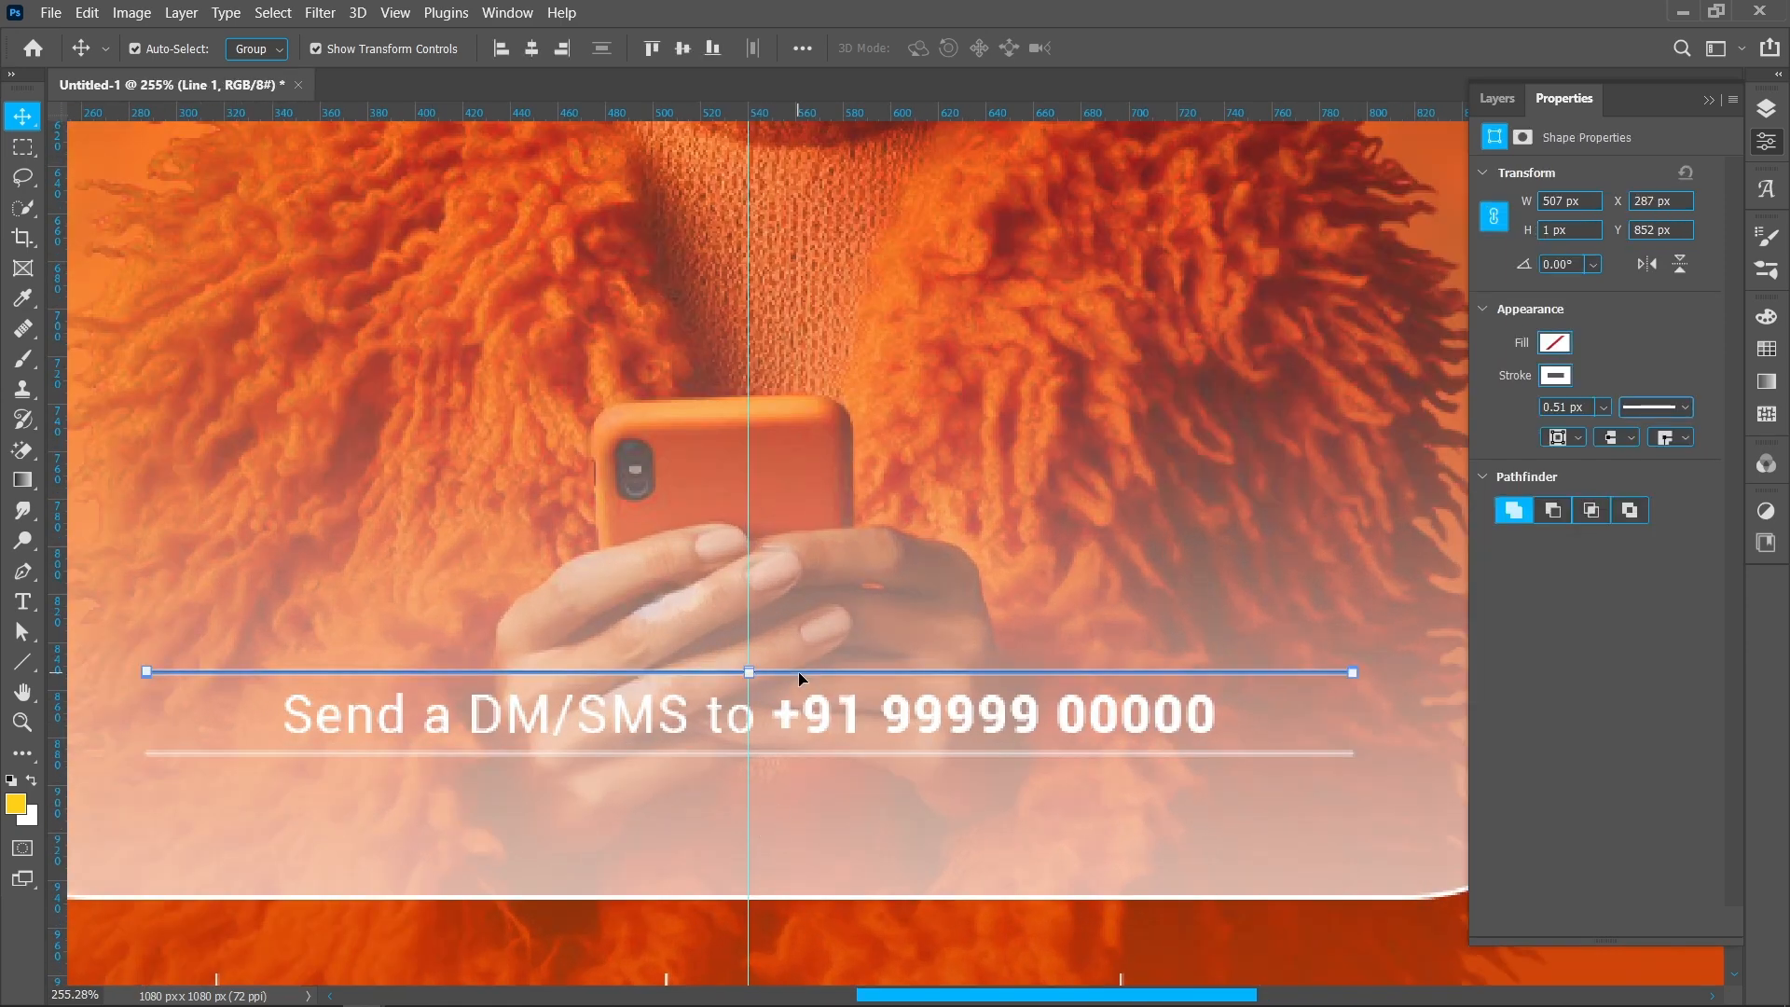
{"action": "left_click", "coordinate": [823, 714]}
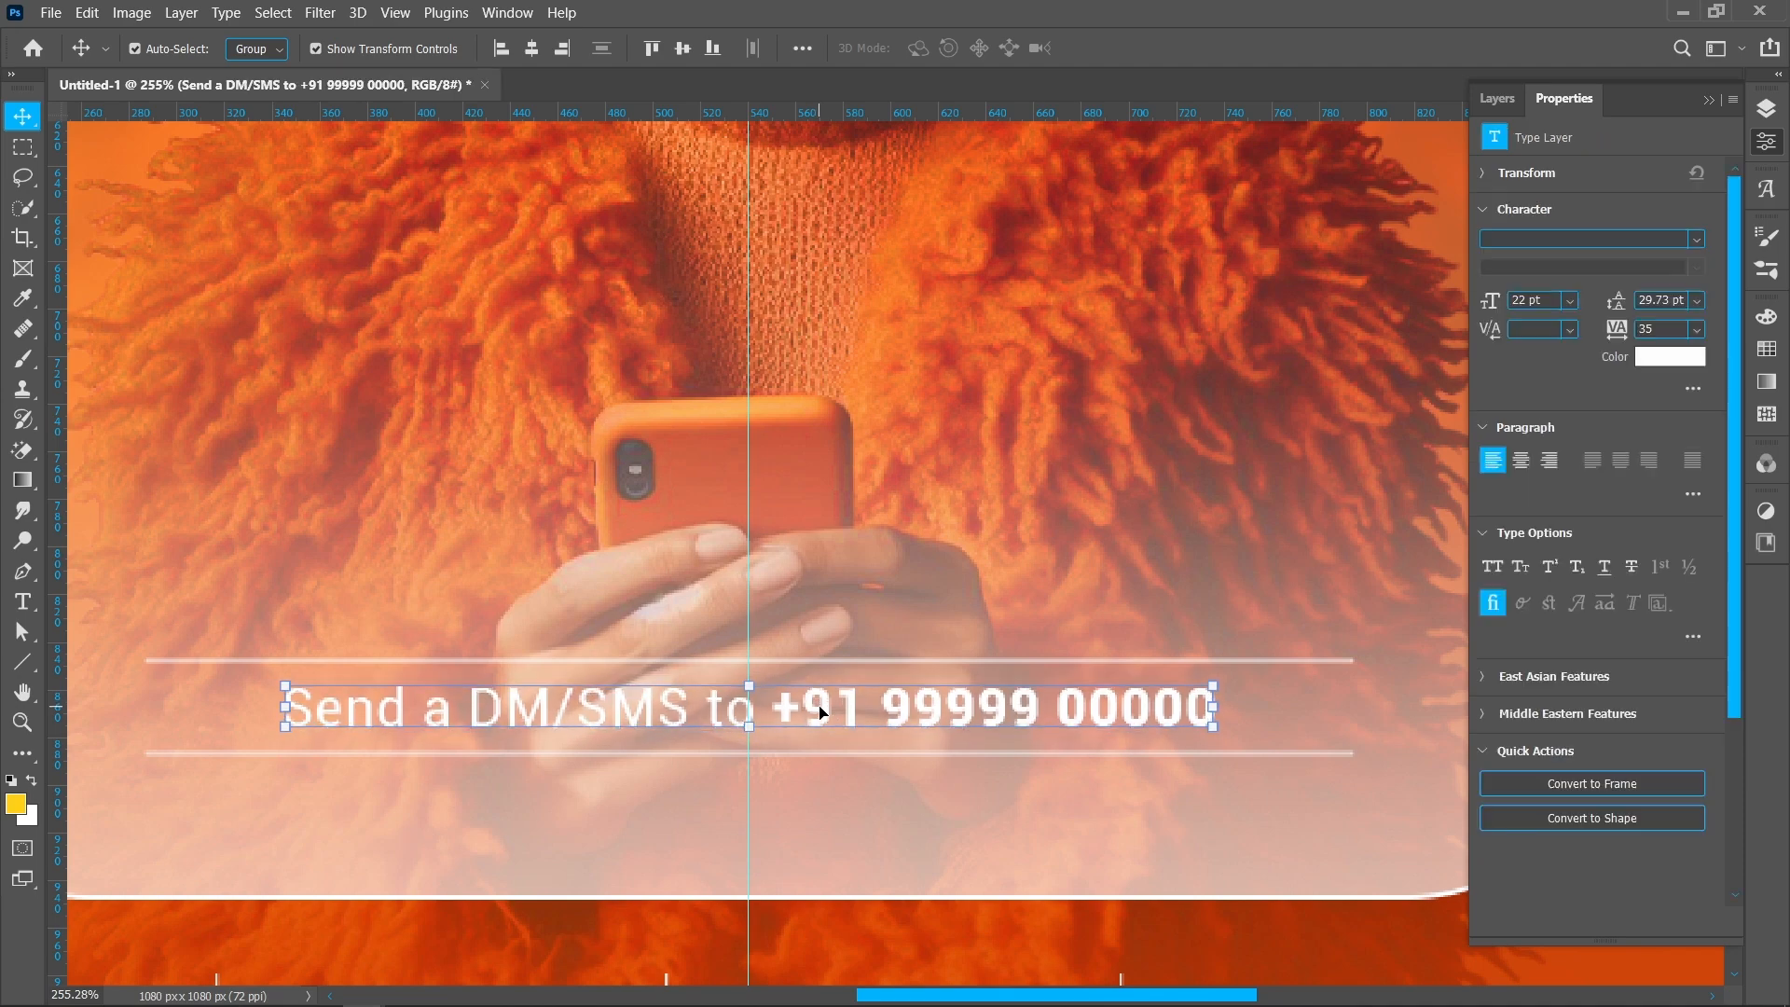
Step: Recolor the contact text to dark red #a72101, sampled from the frame of the woman's sunglasses
{"action": "scroll", "coordinate": [822, 713], "scroll_direction": "down", "scroll_amount": 2}
{"action": "scroll", "coordinate": [822, 713], "scroll_direction": "down", "scroll_amount": 2}
{"action": "scroll", "coordinate": [822, 713], "scroll_direction": "down", "scroll_amount": 2}
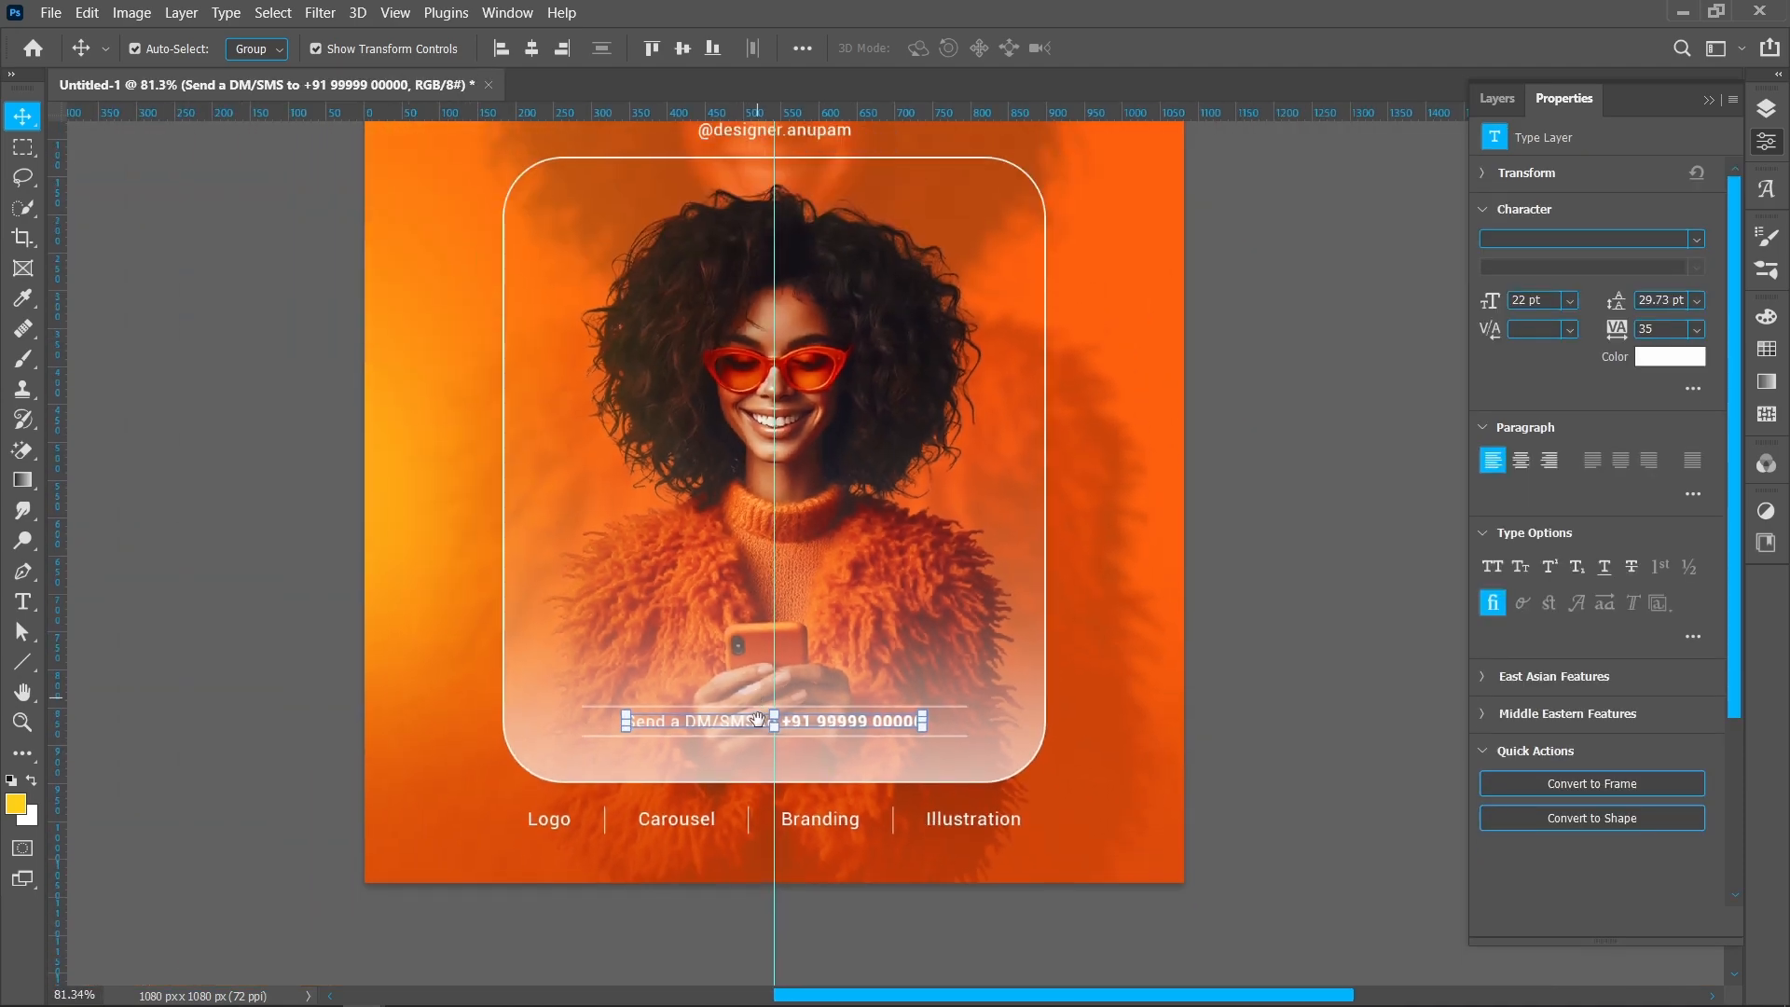
{"action": "left_click_drag", "start_coordinate": [758, 700], "coordinate": [729, 778]}
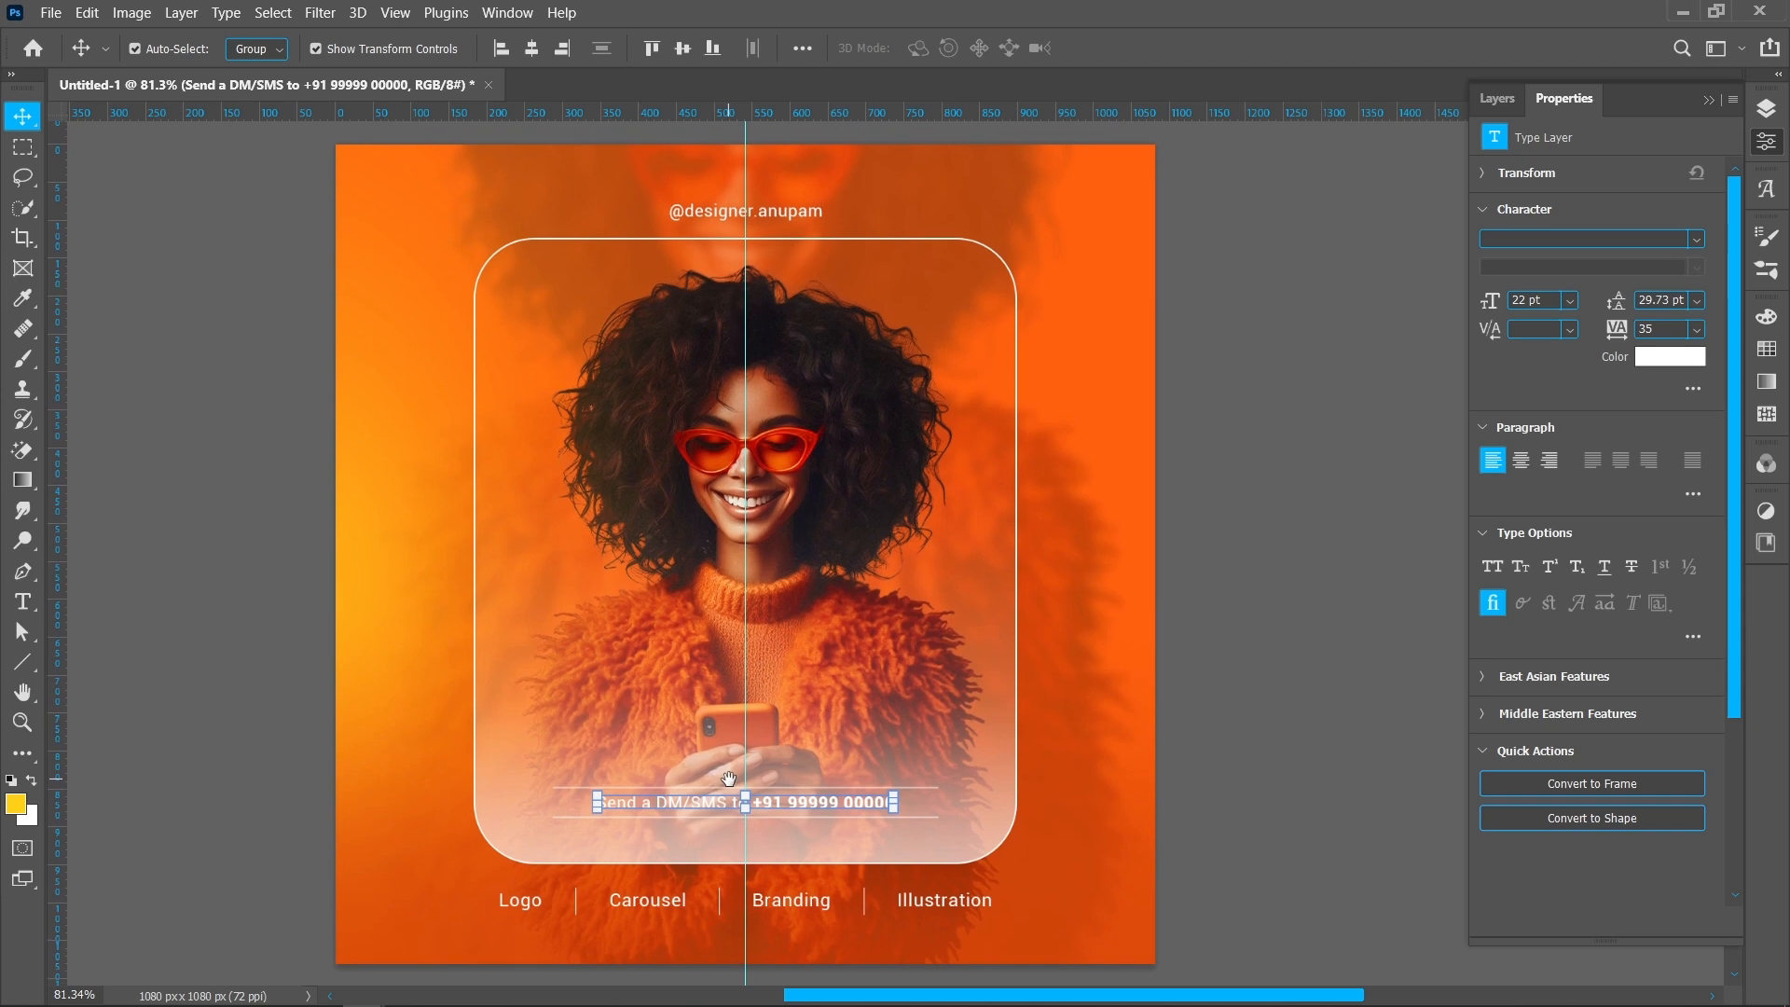
{"action": "left_click", "coordinate": [1690, 356]}
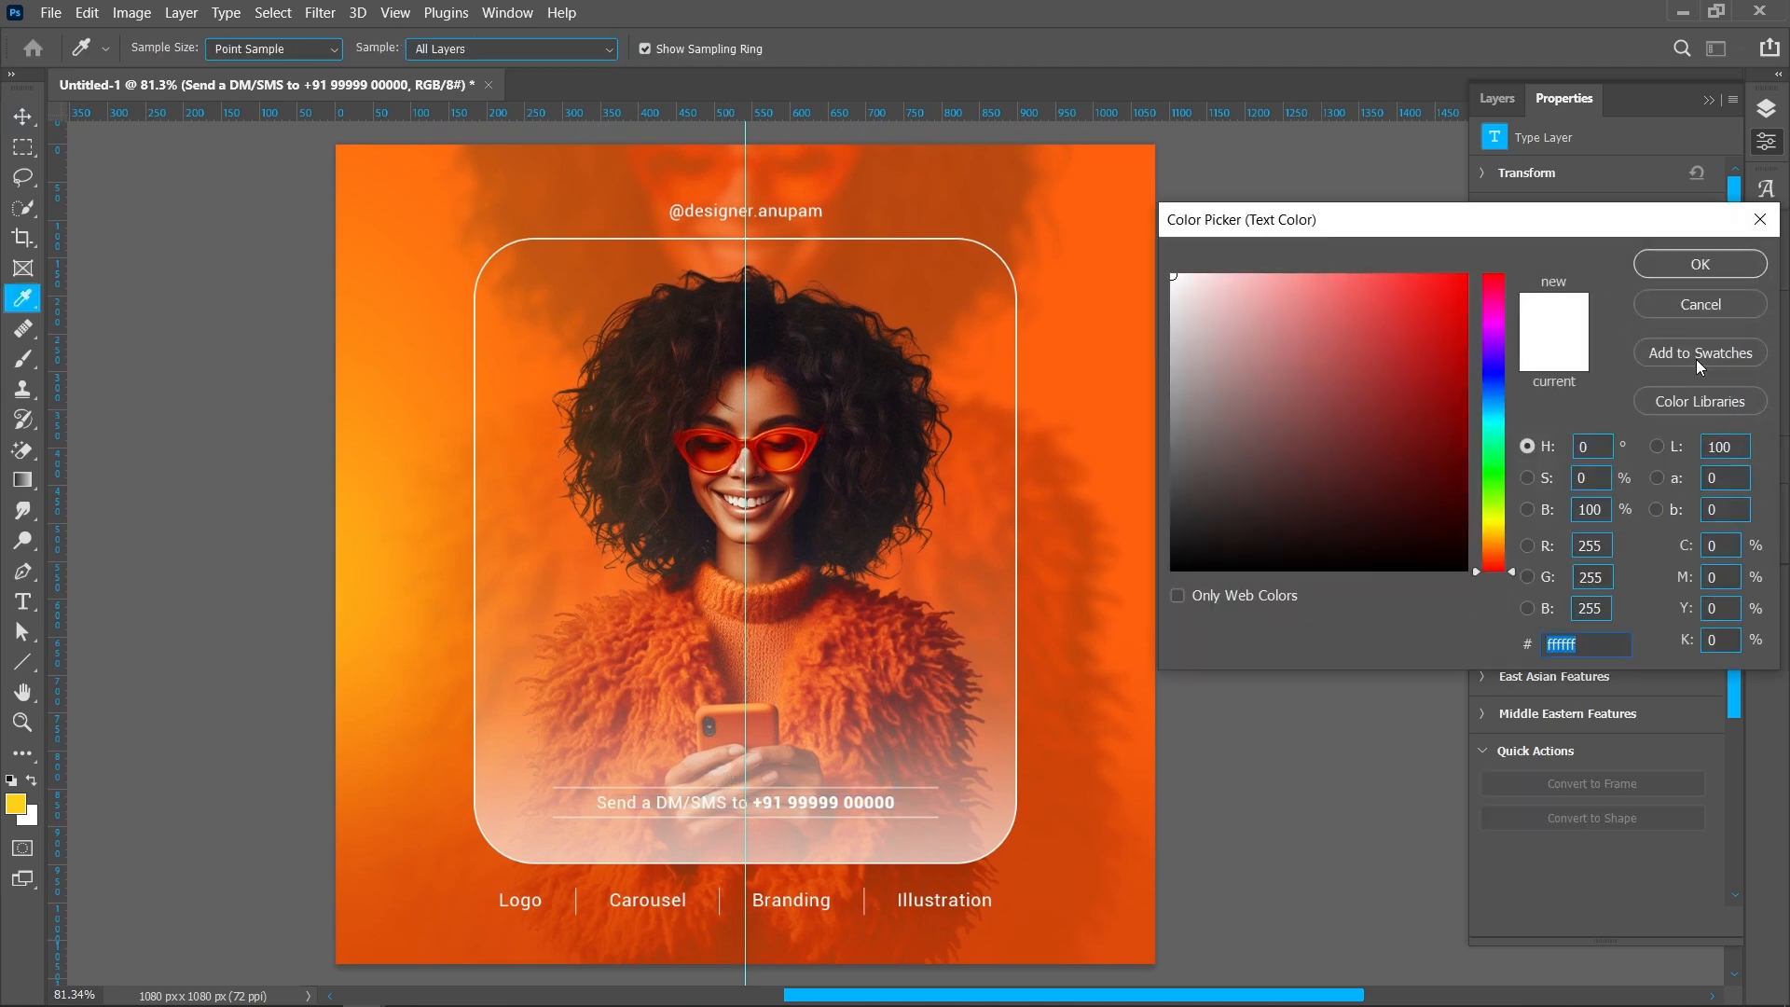
{"action": "left_click", "coordinate": [810, 427]}
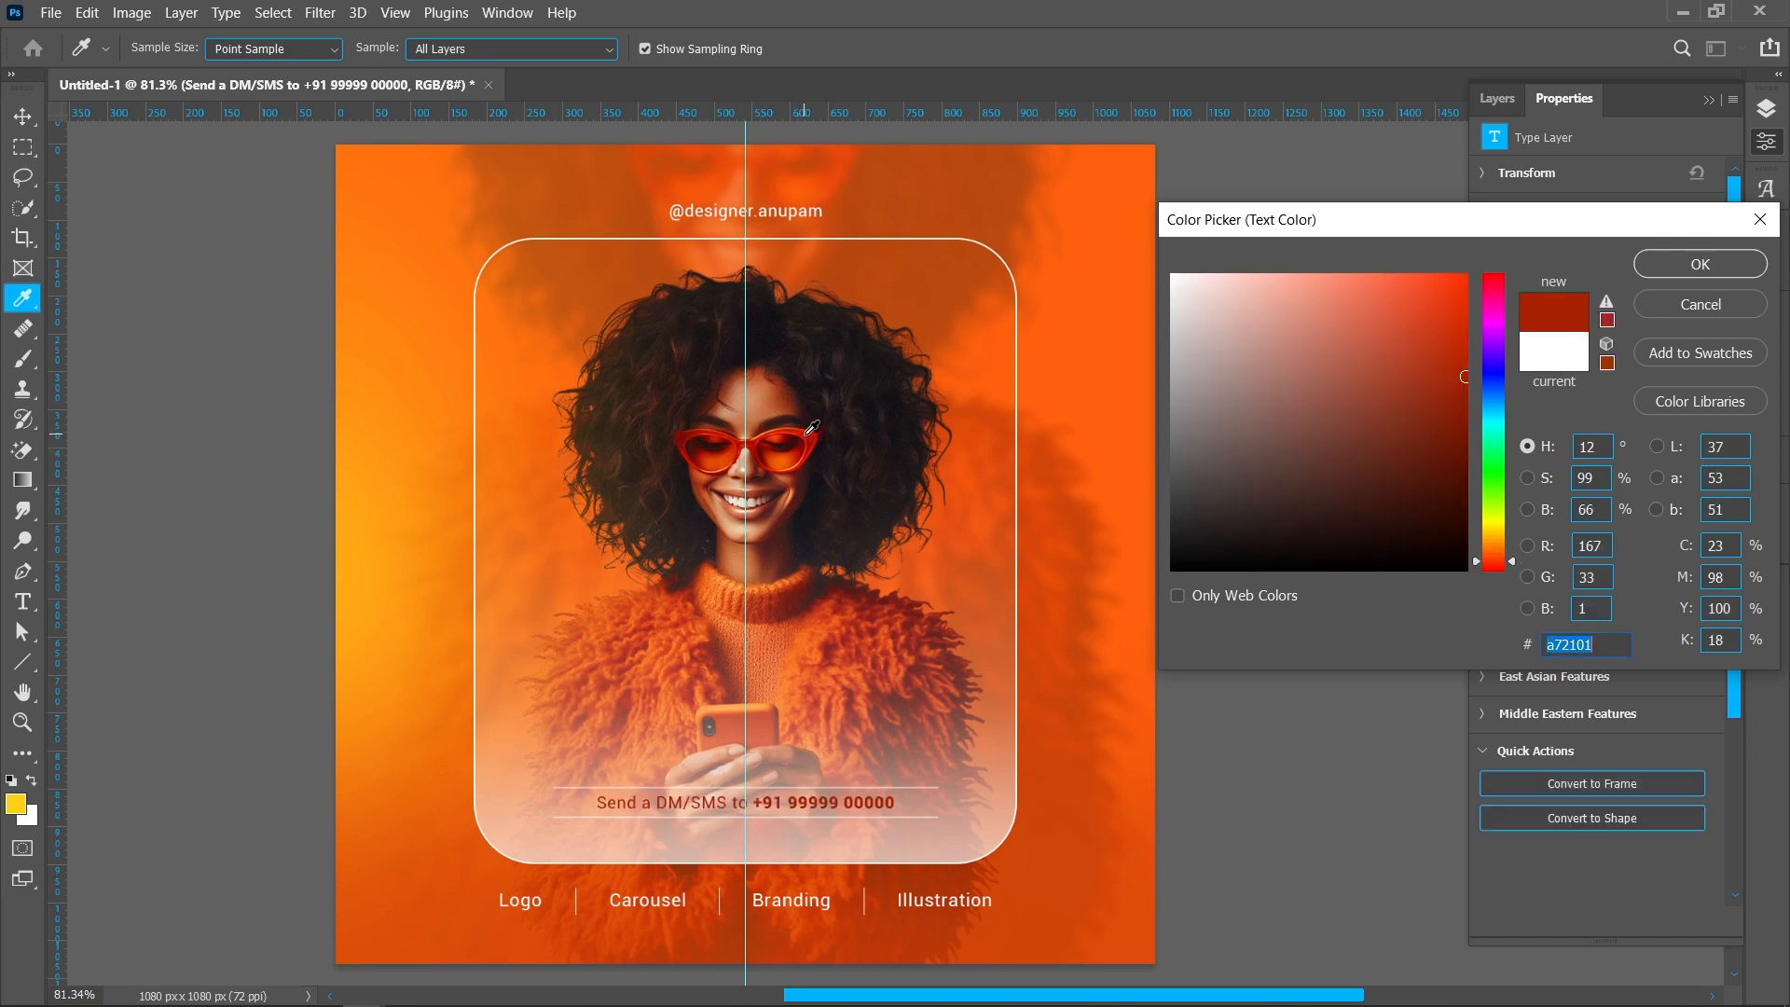
{"action": "left_click", "coordinate": [1700, 264]}
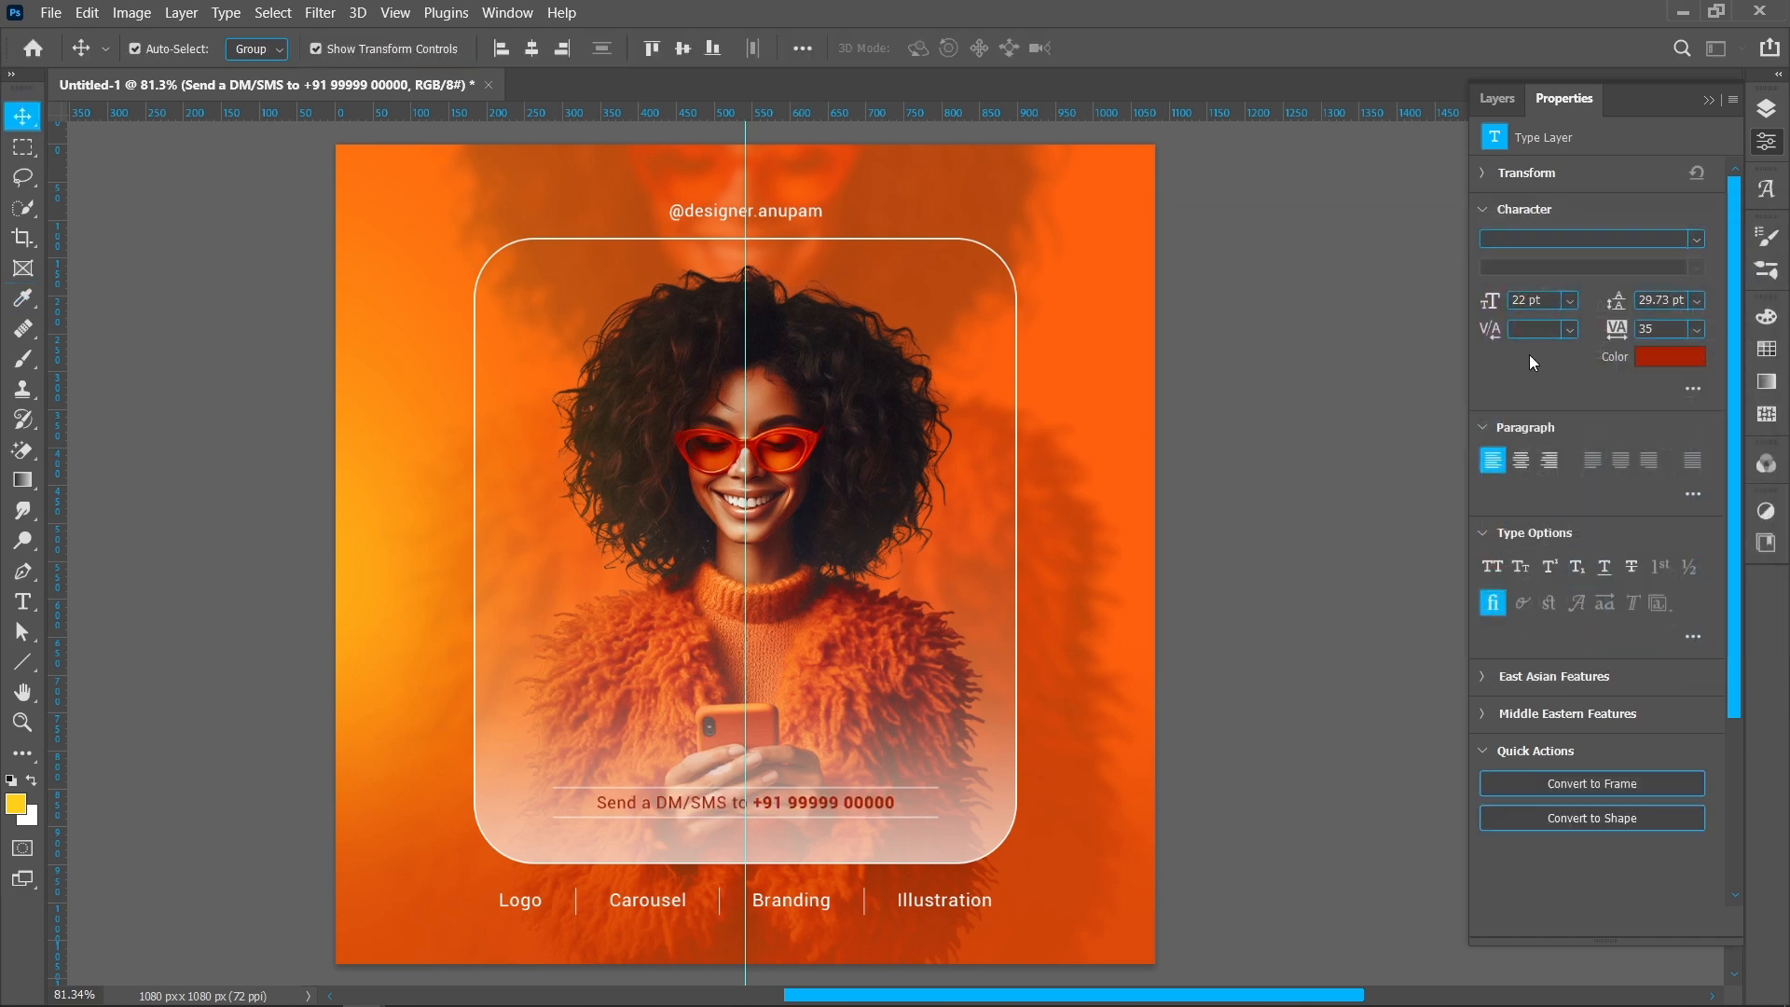
{"action": "left_click", "coordinate": [1212, 511]}
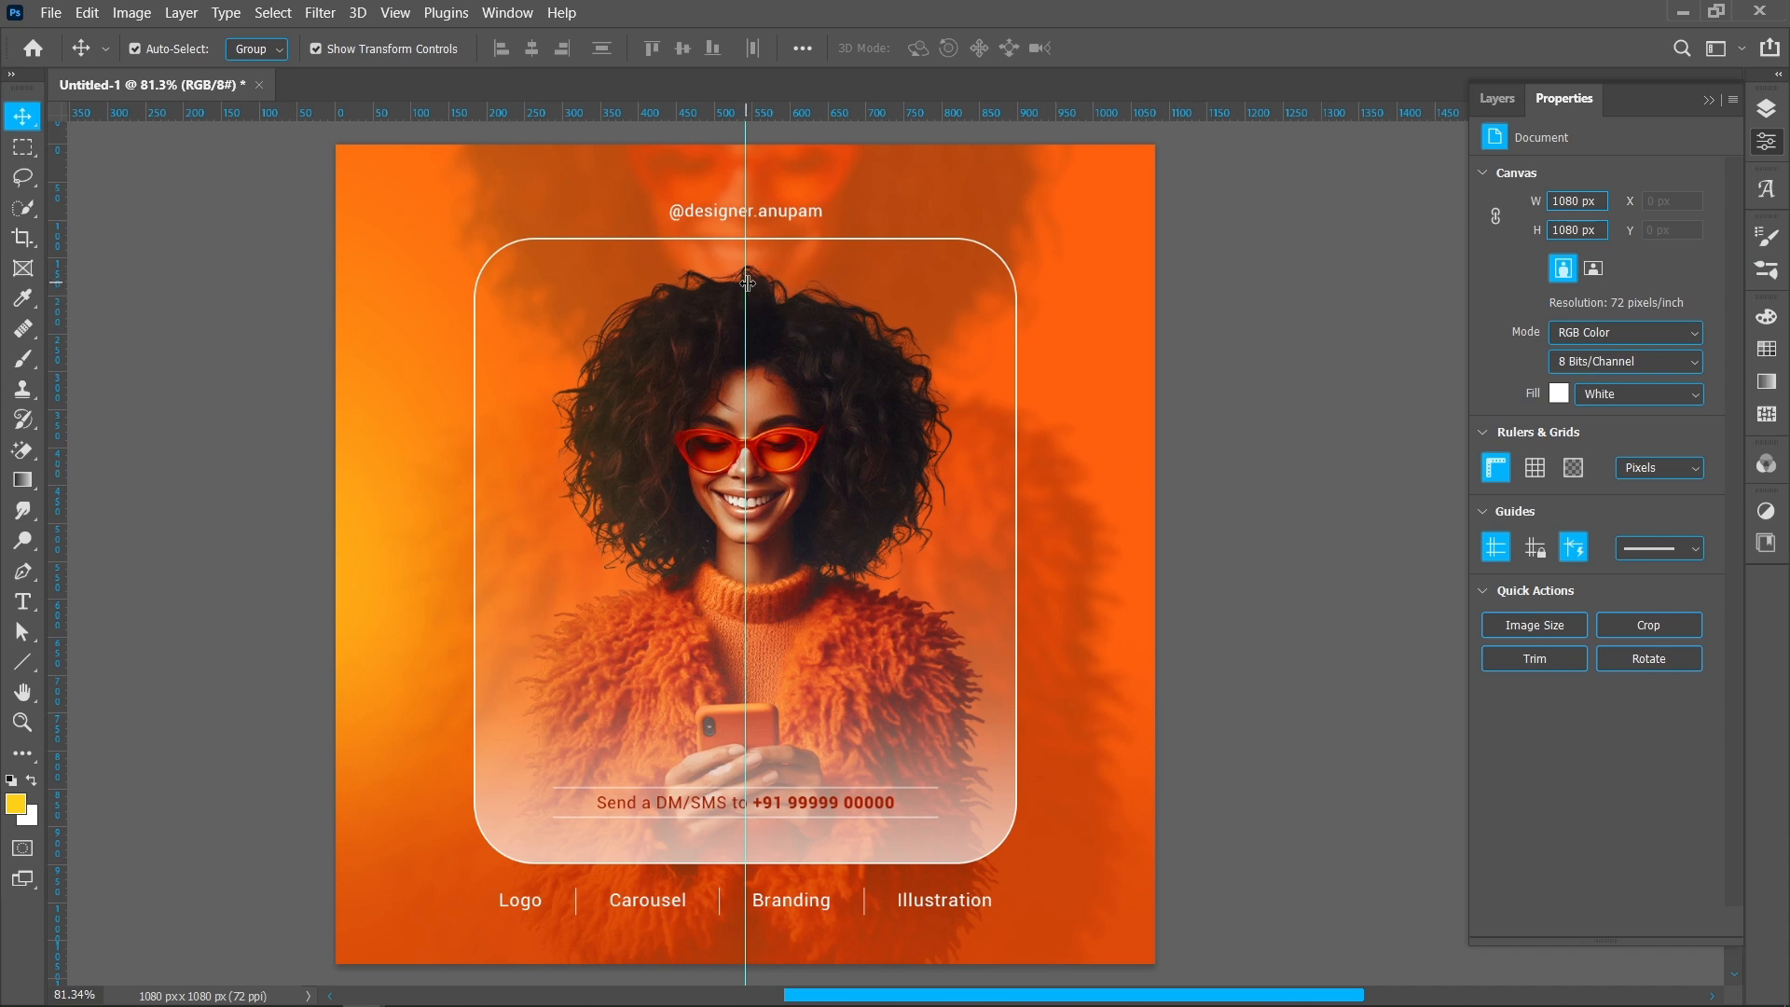
Step: Remove the vertical center guide and stamp all visible layers into a new layer above the contact text
{"action": "left_click_drag", "start_coordinate": [747, 281], "coordinate": [54, 244]}
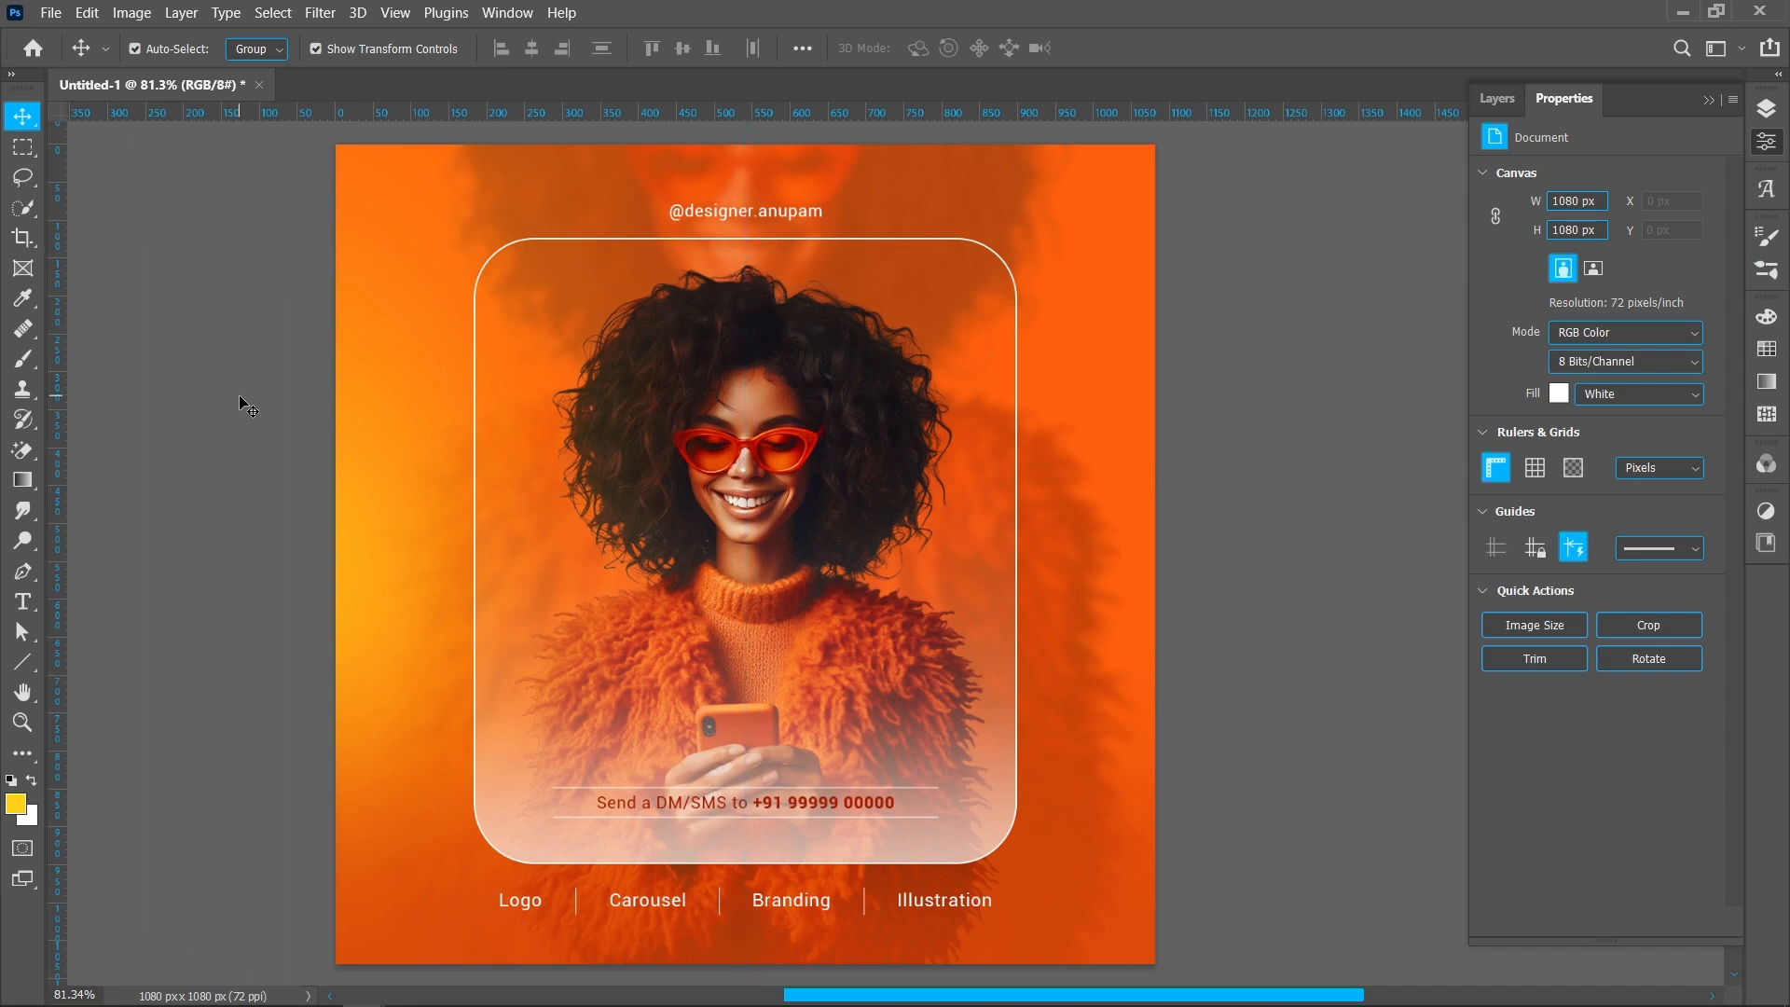
{"action": "left_click", "coordinate": [1777, 100]}
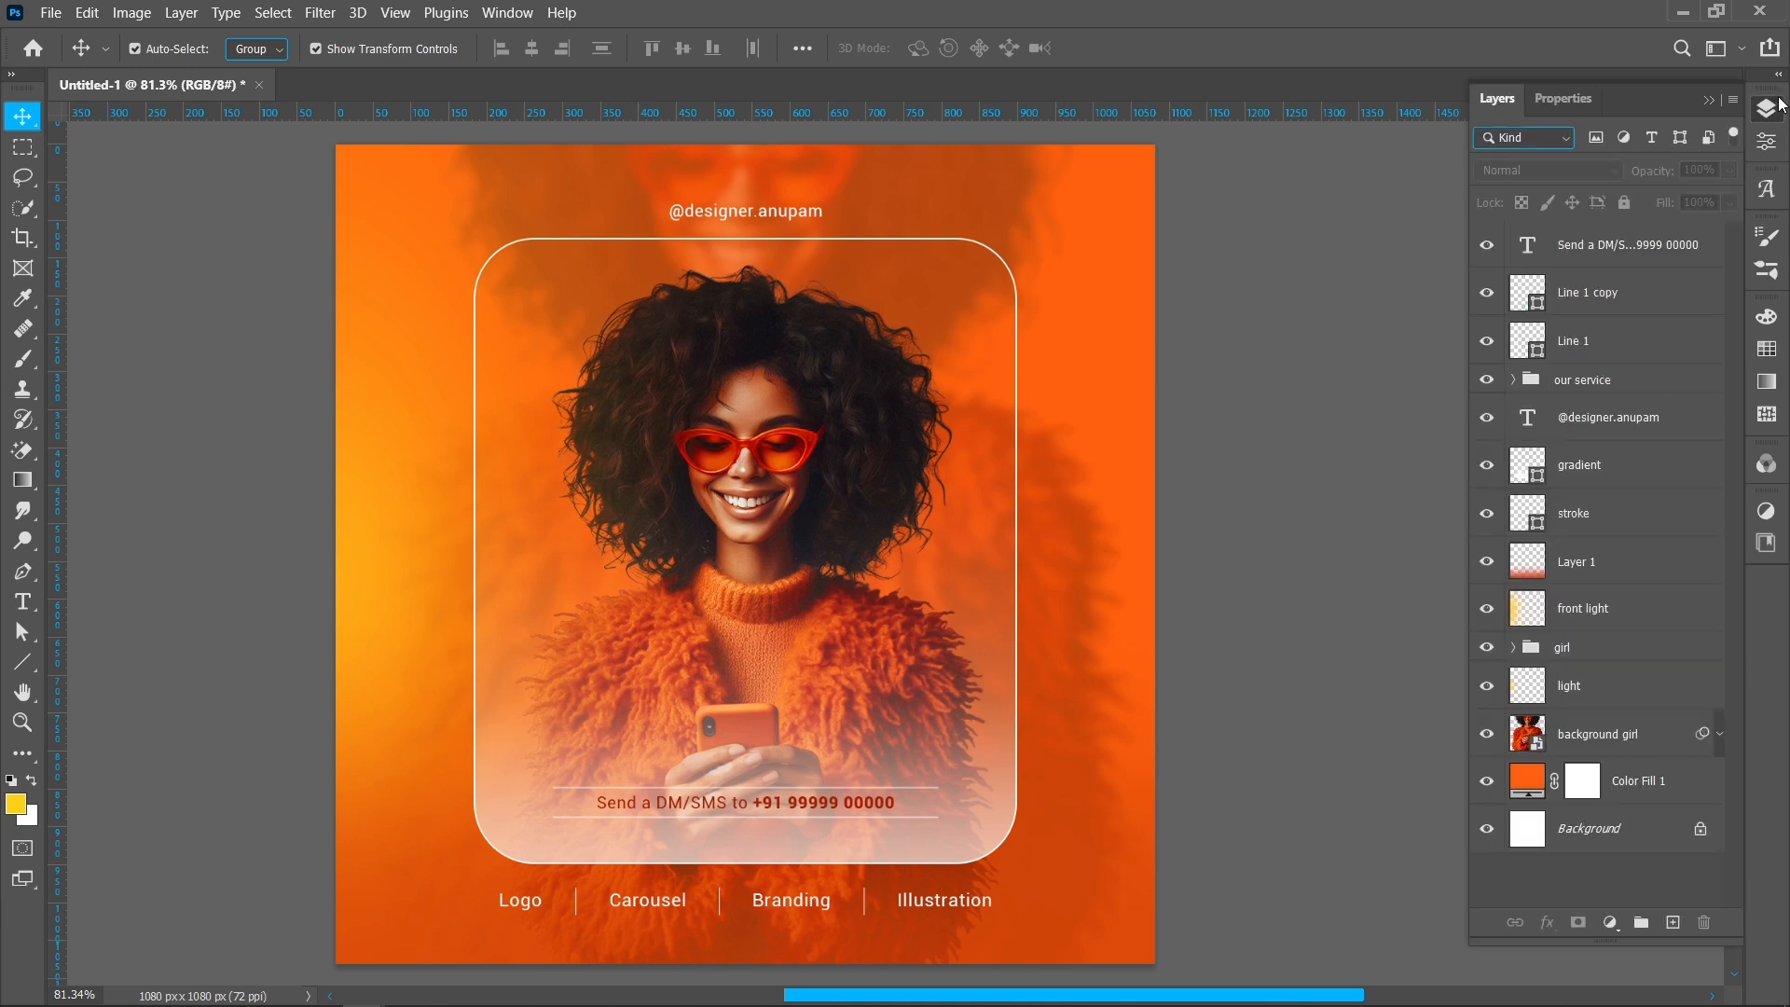
{"action": "left_click", "coordinate": [1588, 250]}
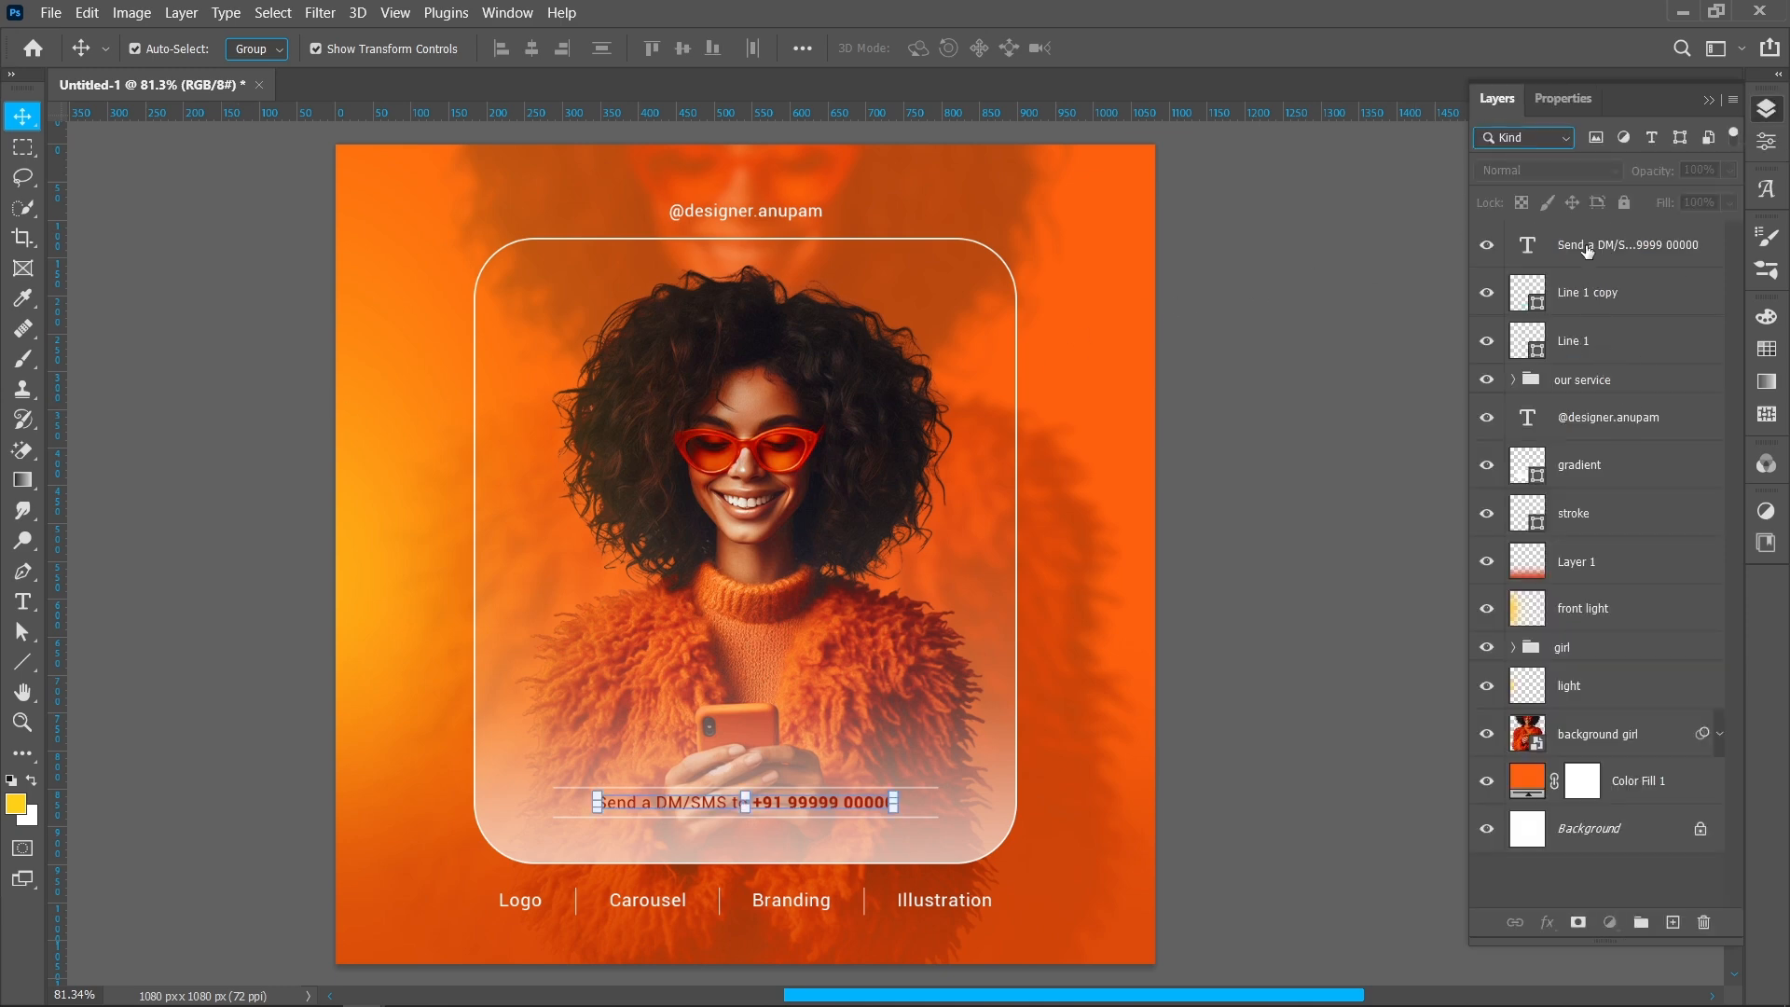
{"action": "key", "text": "ctrl+alt+shift+e"}
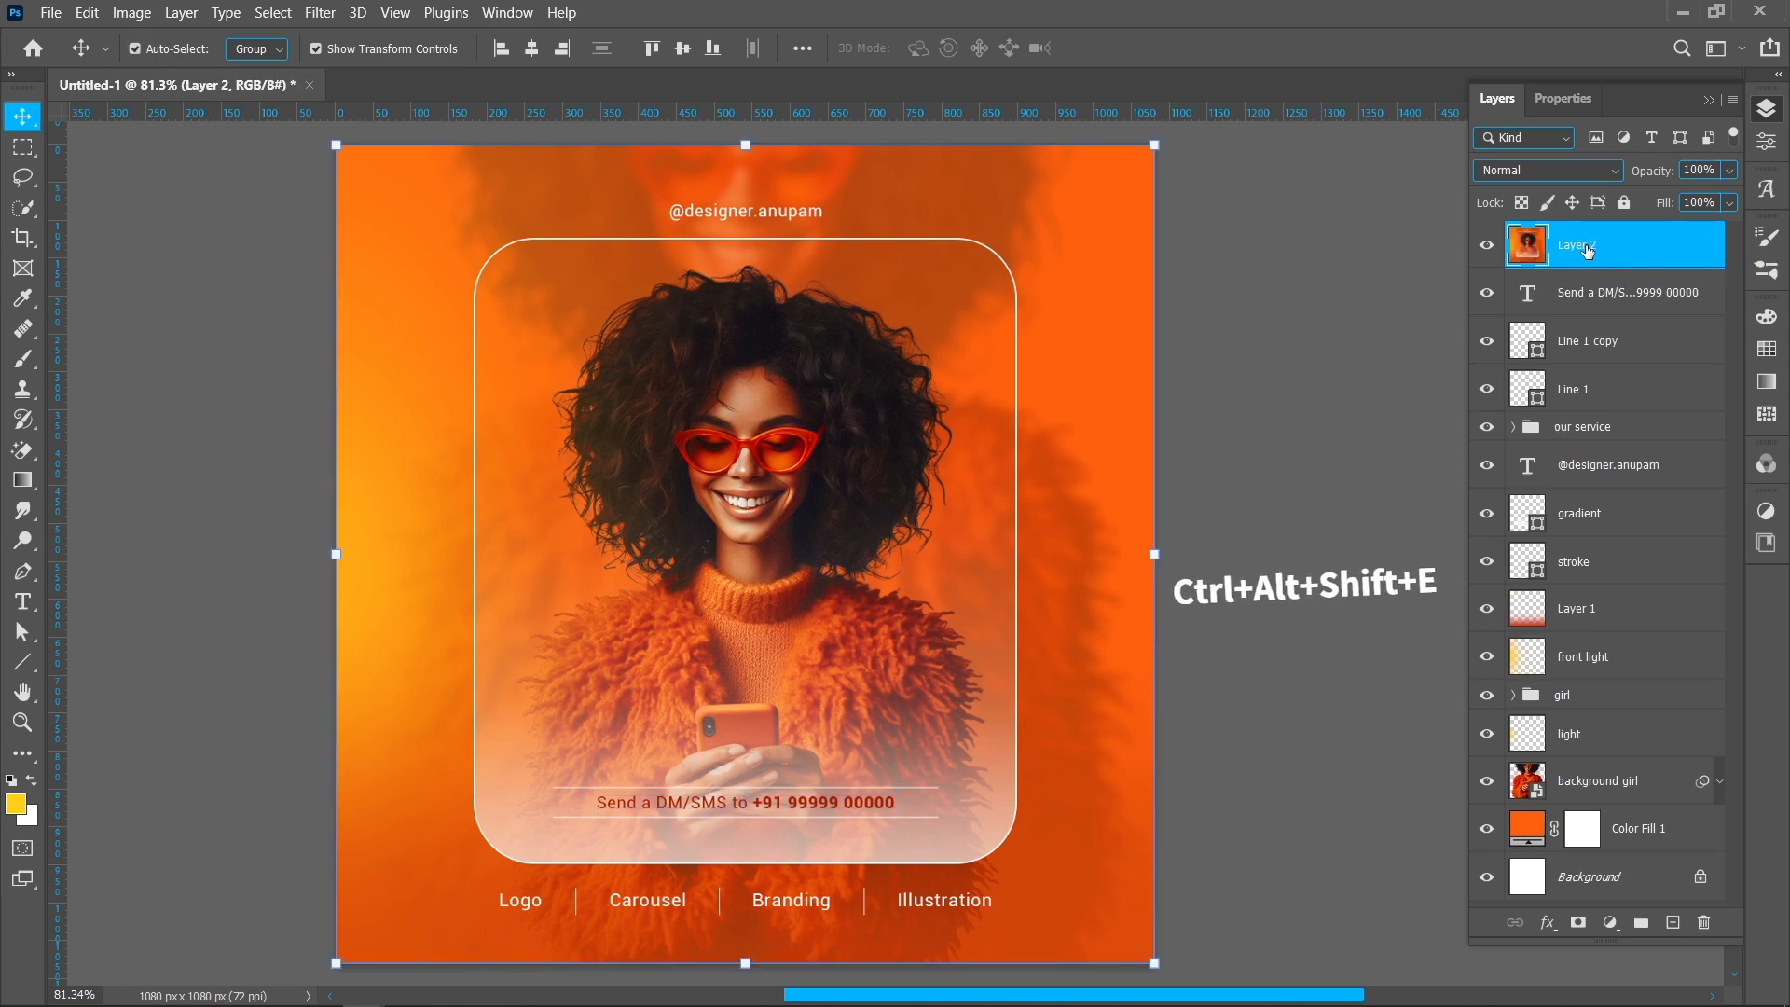
Step: Convert the stamped layer to a smart object and rename it "social media creative"
{"action": "right_click", "coordinate": [1582, 249]}
{"action": "left_click", "coordinate": [1463, 349]}
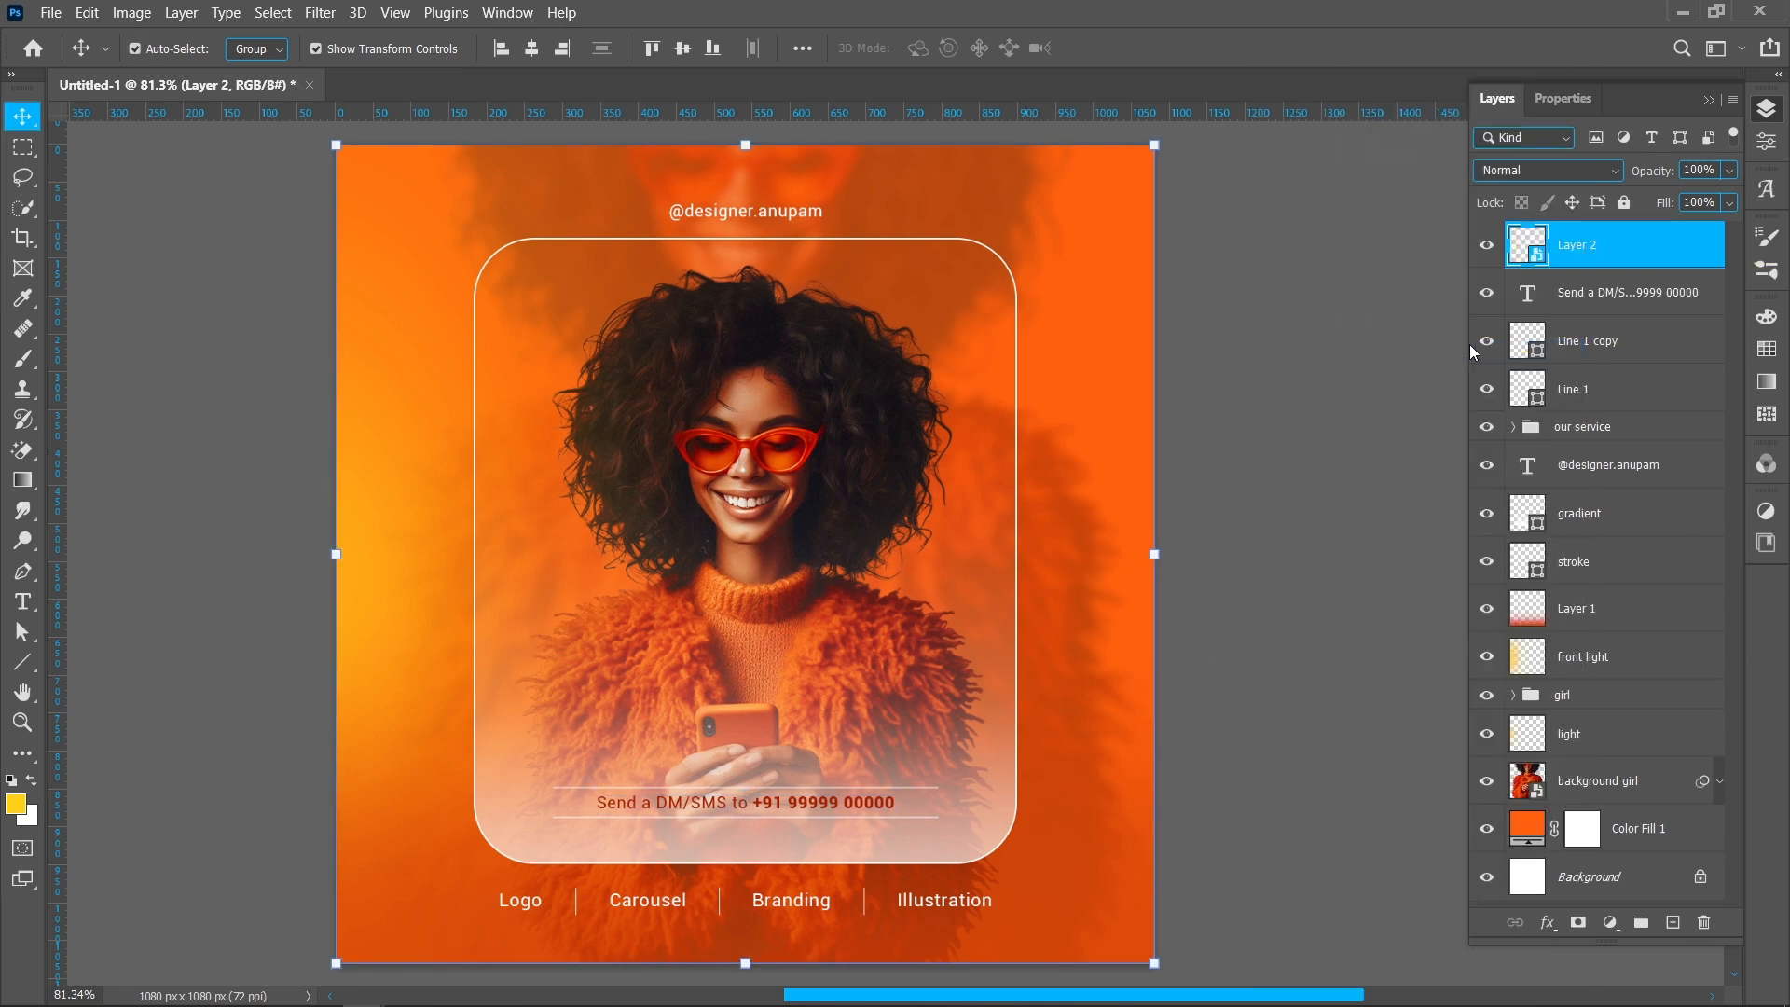
{"action": "double_click", "coordinate": [1586, 247]}
{"action": "type", "text": "social media creative"}
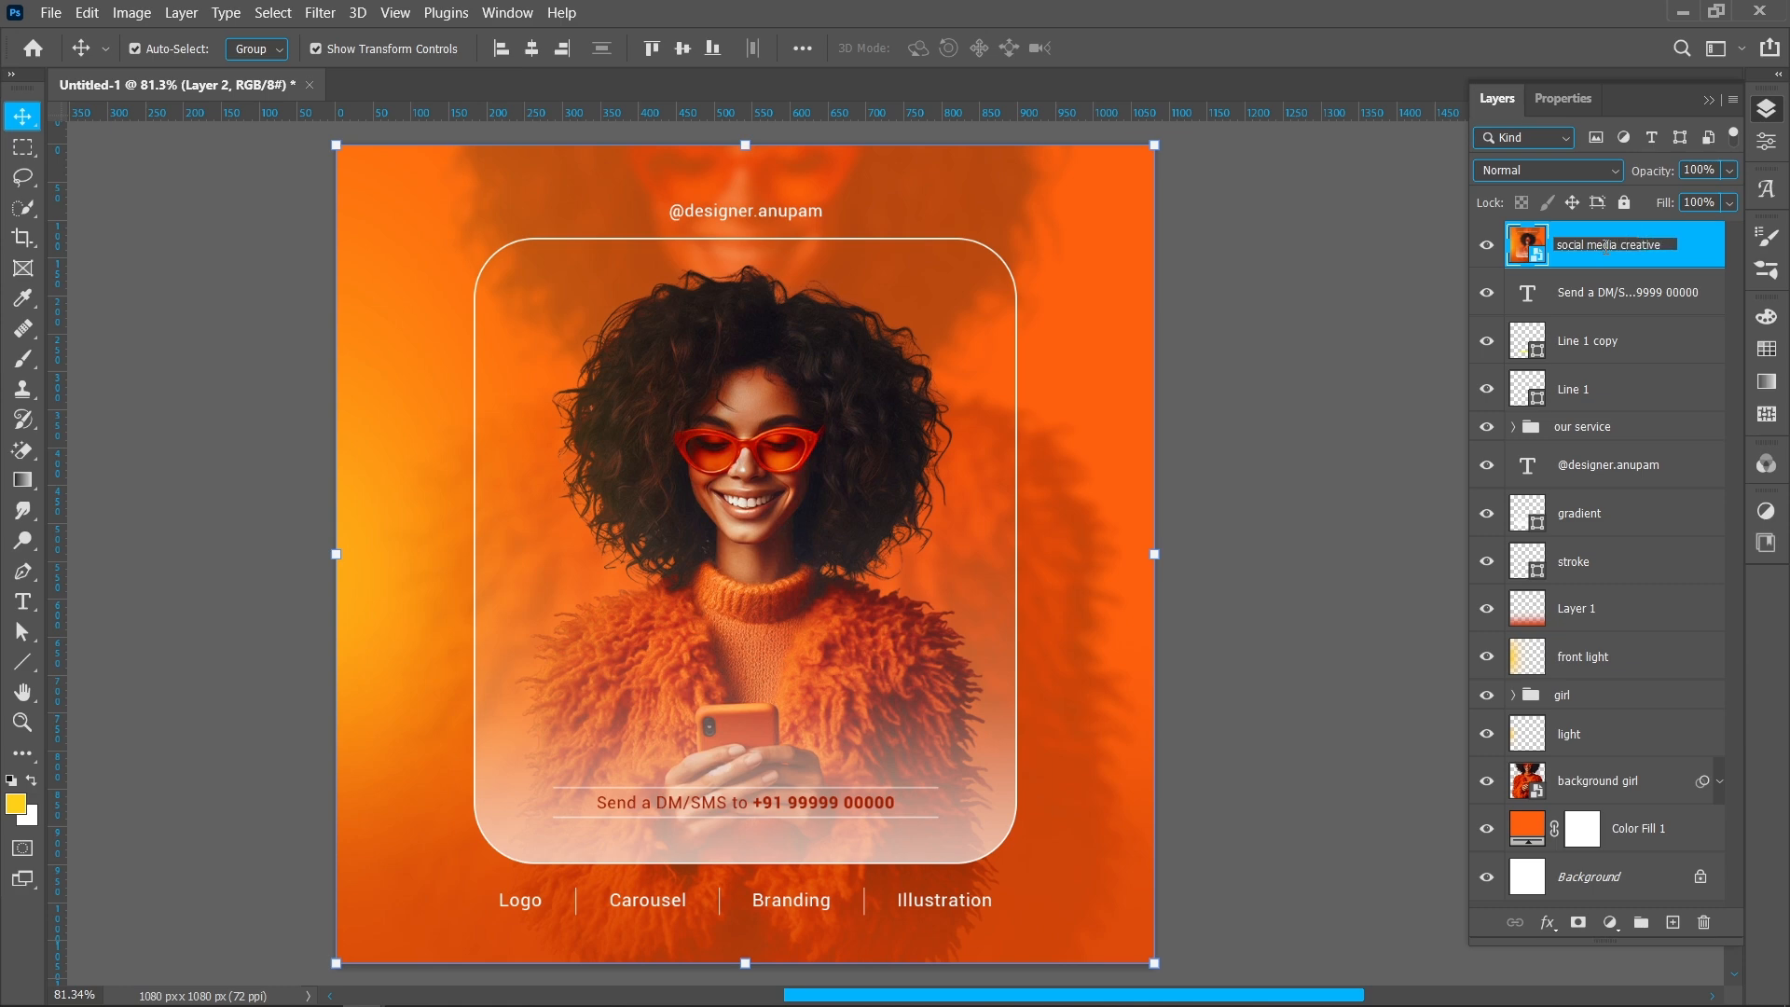
{"action": "key", "text": "Return"}
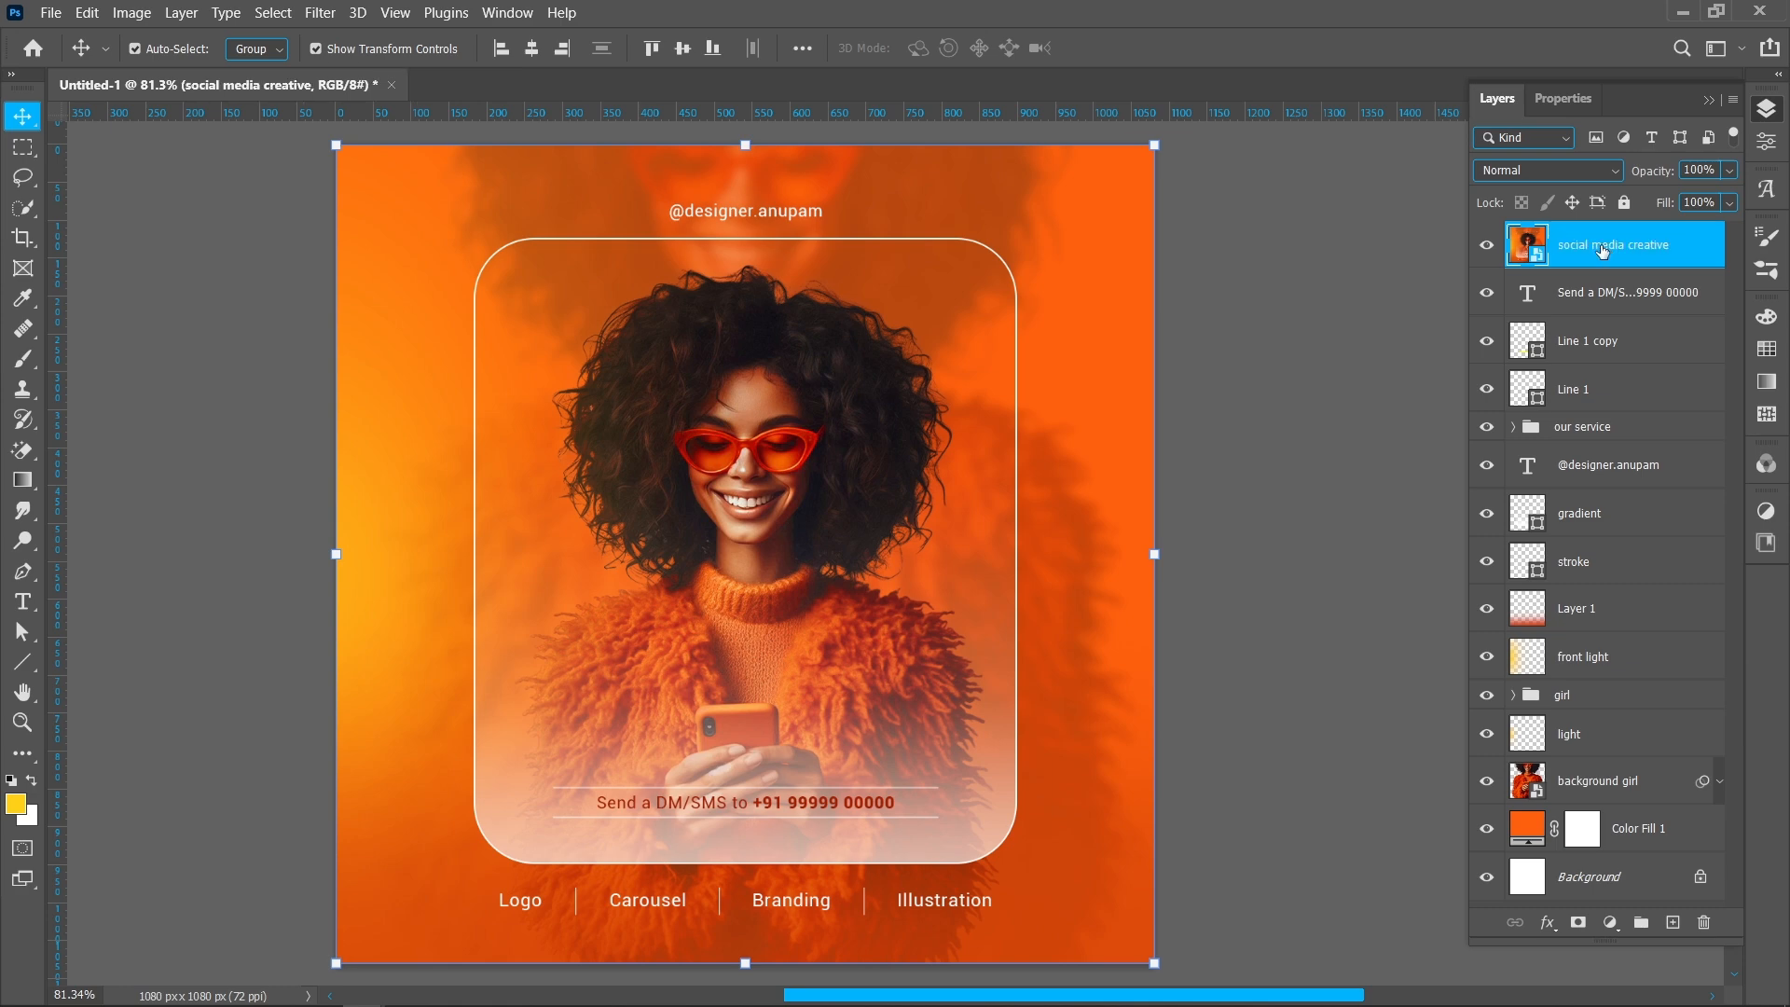
Step: Start the Camera Raw Filter on the "social media creative" layer and set Contrast to +20
{"action": "left_click", "coordinate": [322, 12]}
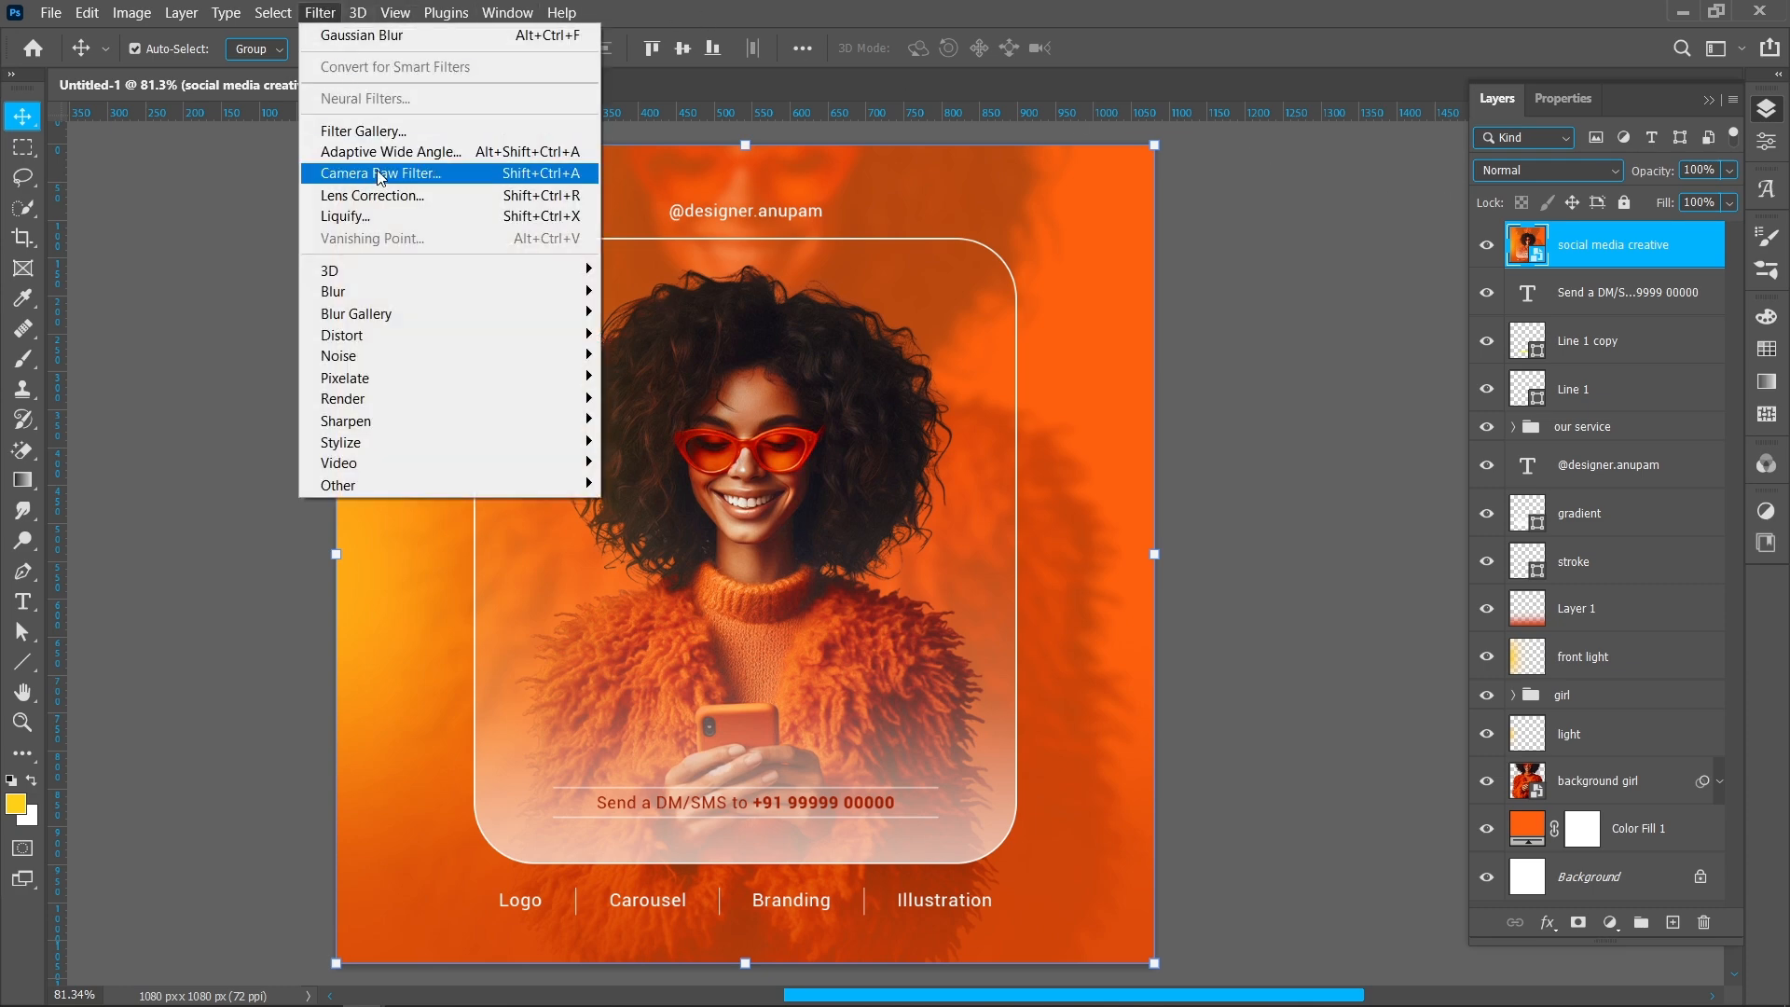
{"action": "left_click", "coordinate": [457, 177]}
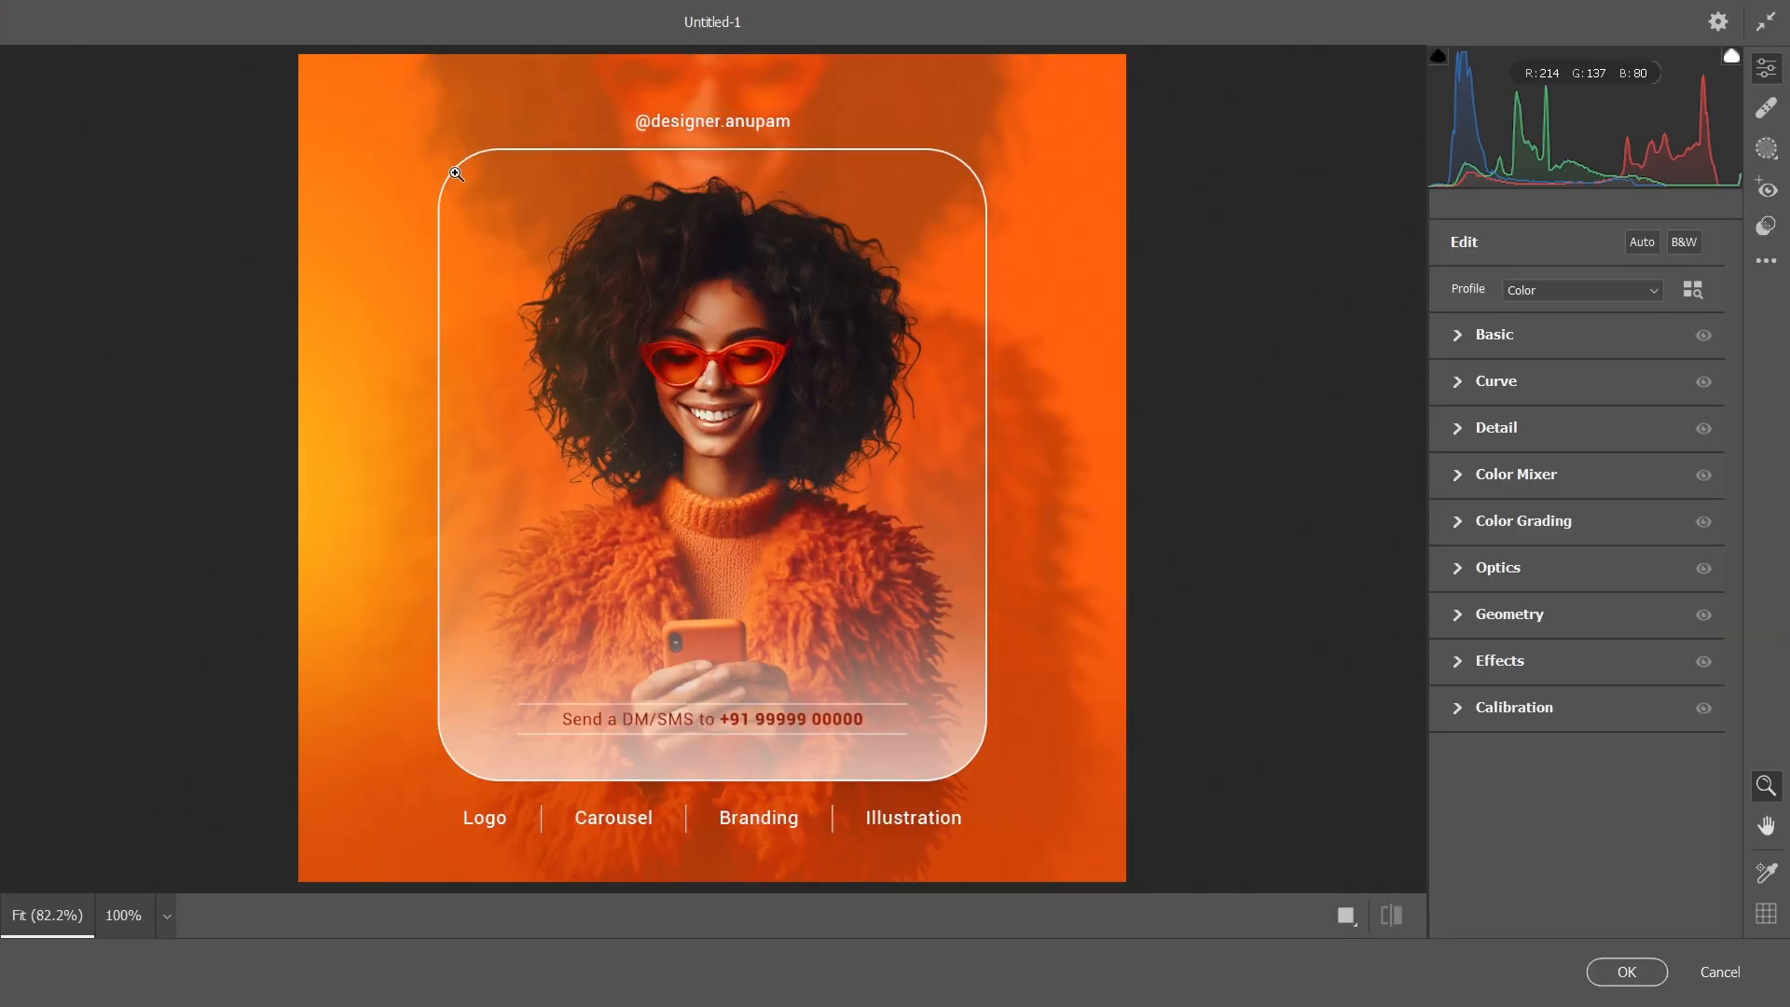
{"action": "left_click", "coordinate": [1457, 334]}
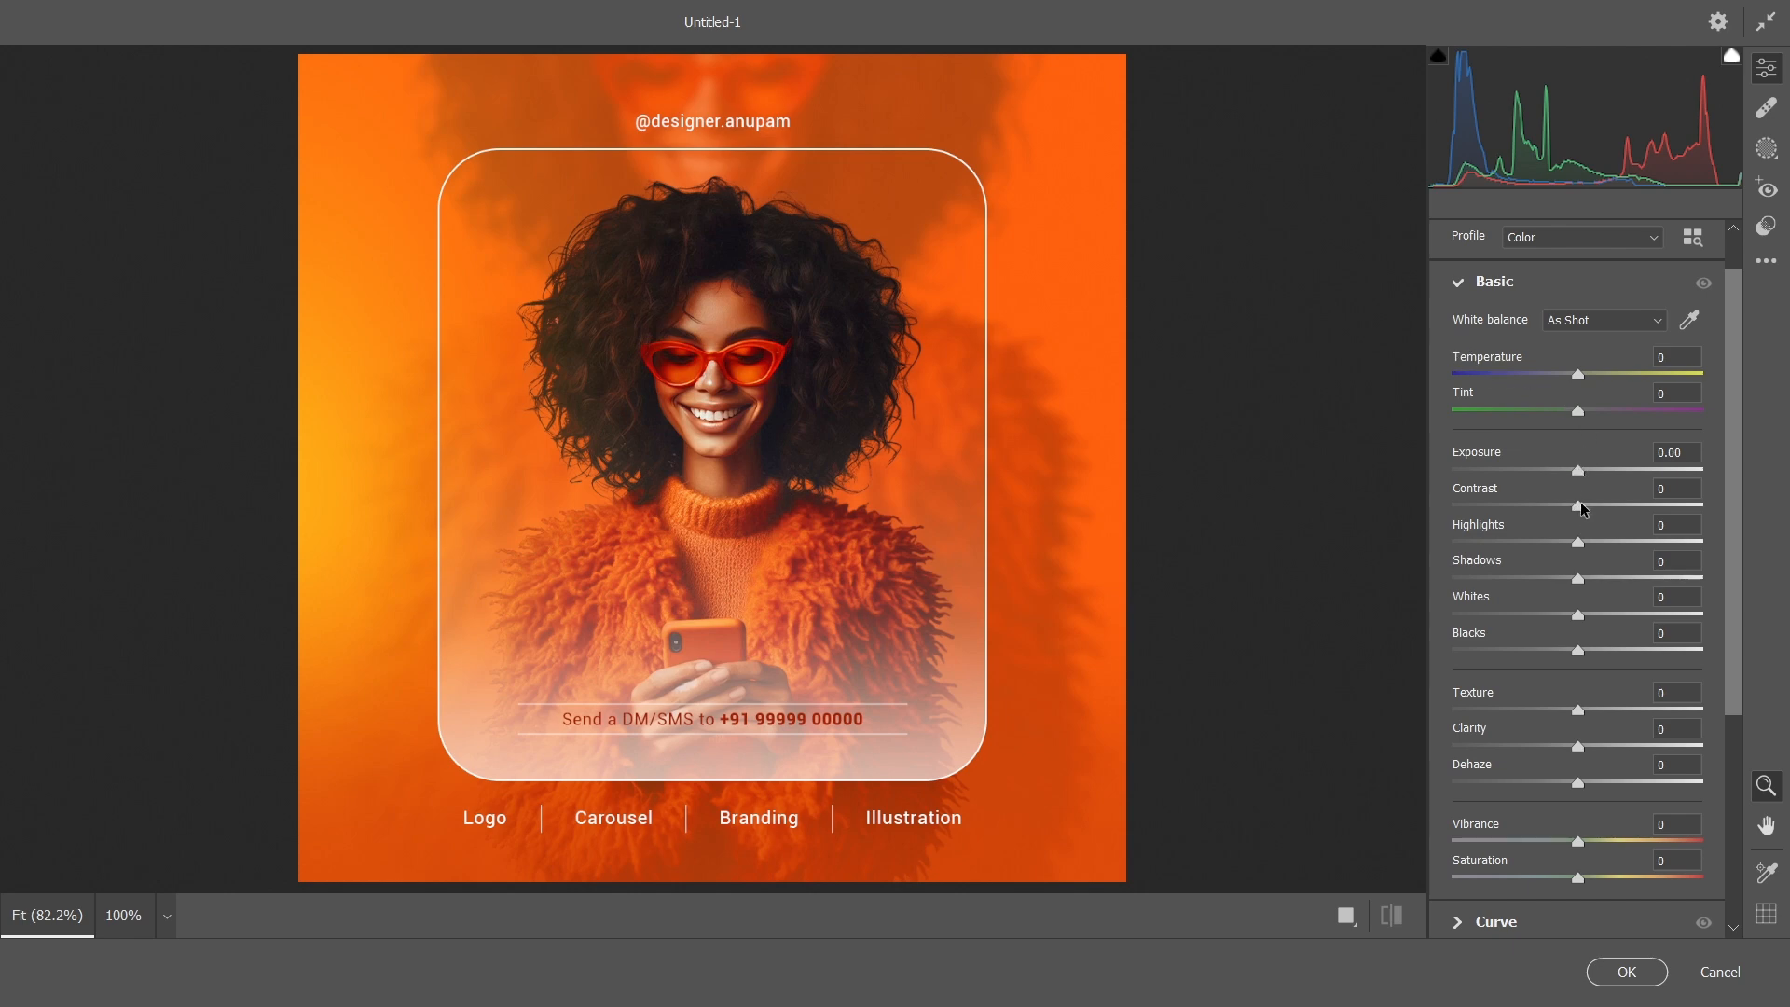
{"action": "left_click_drag", "start_coordinate": [1583, 508], "coordinate": [1607, 508]}
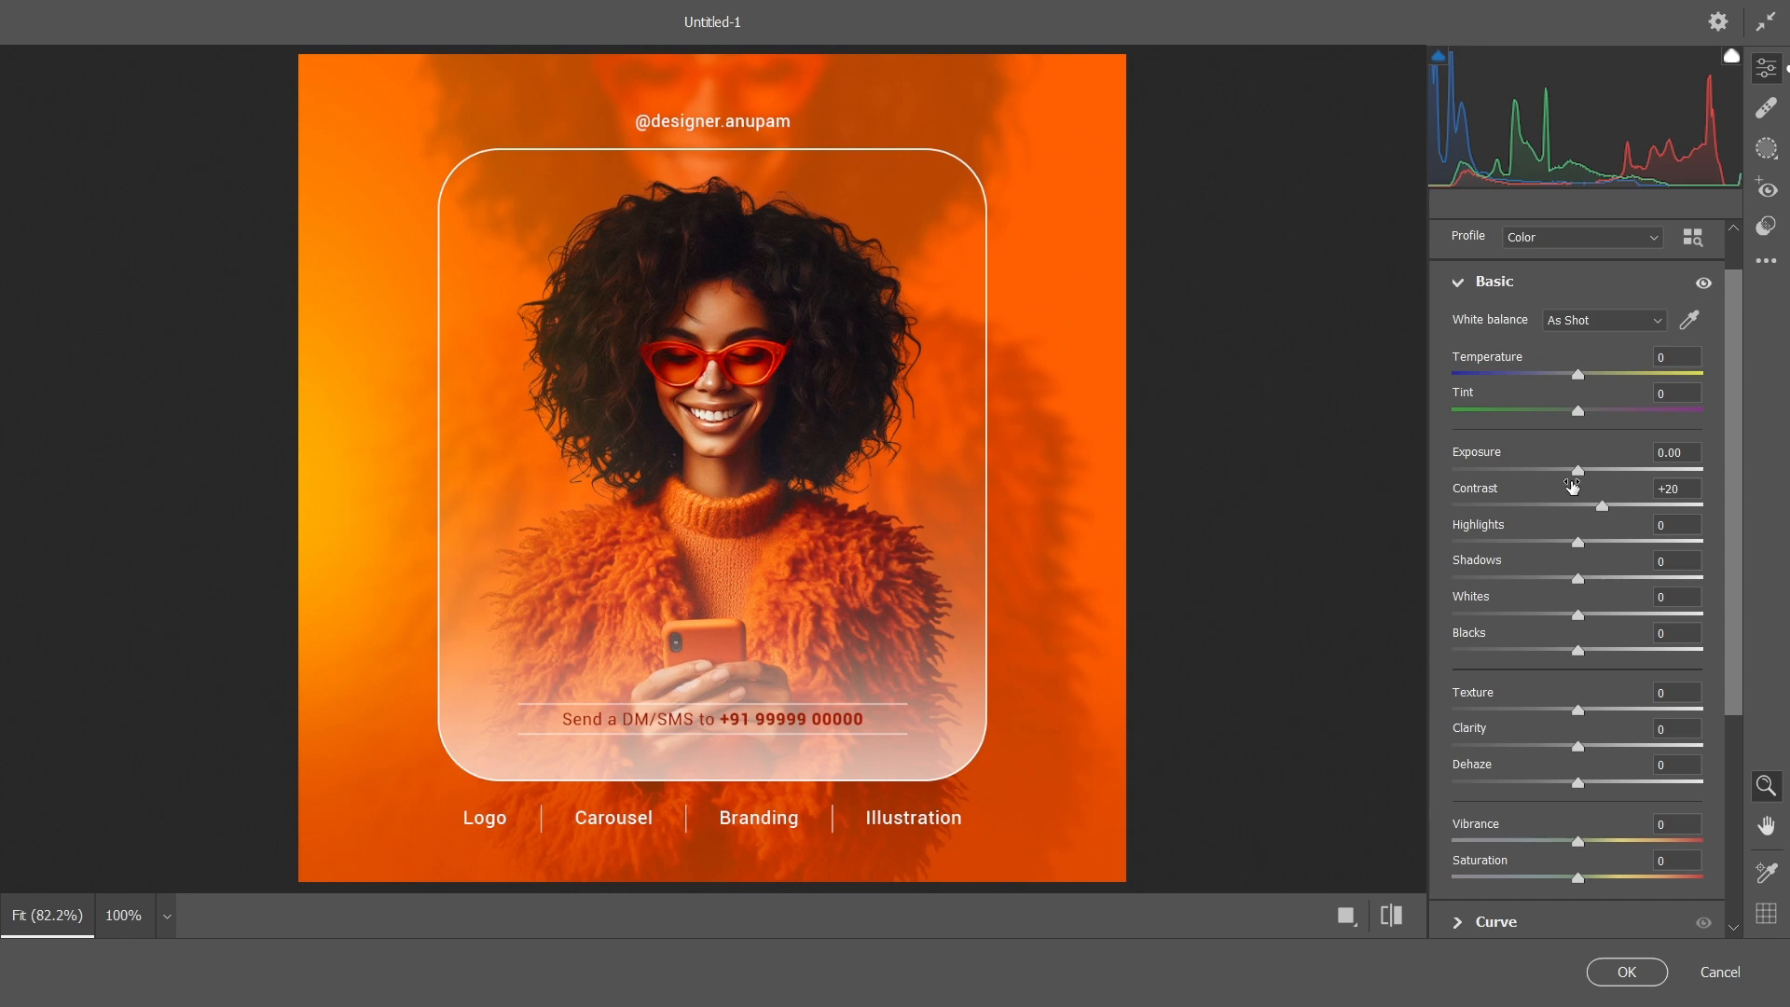
Step: Set Highlights to +10, Shadows to -10, Whites to +11, Texture to +21 and Clarity to +10
{"action": "scroll", "coordinate": [1574, 484], "scroll_direction": "down", "scroll_amount": 3}
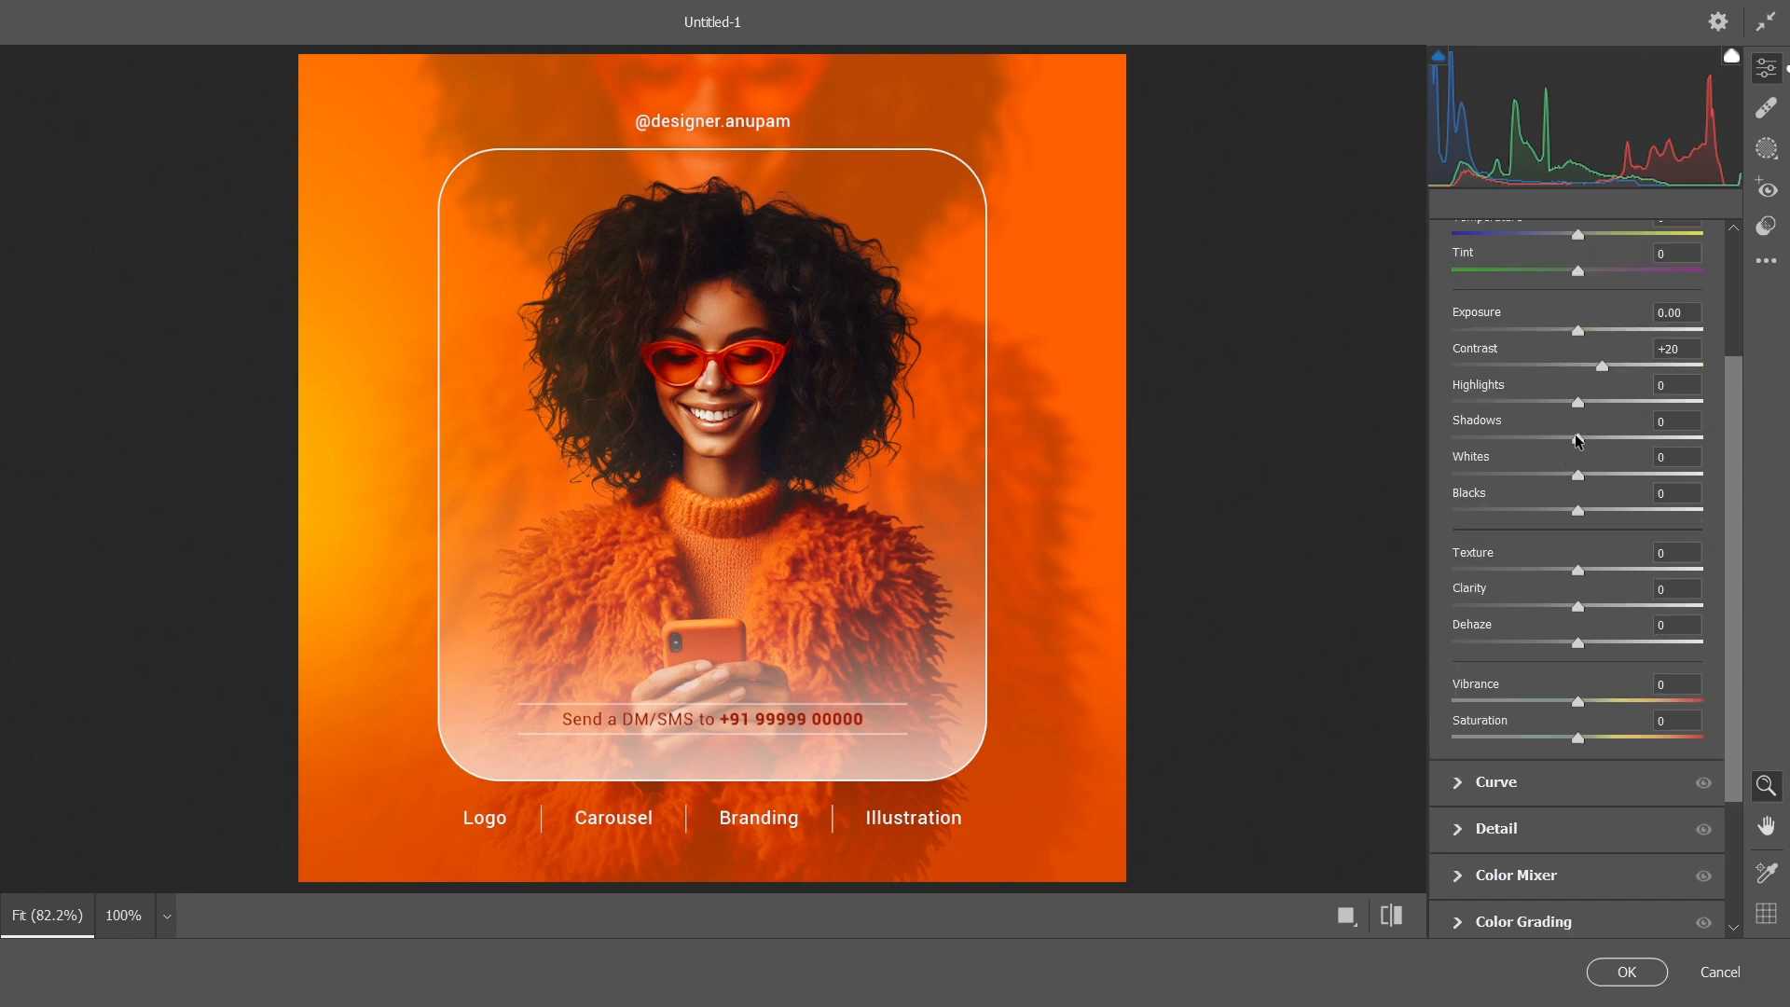
{"action": "left_click_drag", "start_coordinate": [1576, 402], "coordinate": [1591, 468]}
{"action": "scroll", "coordinate": [1581, 512], "scroll_direction": "down", "scroll_amount": 3}
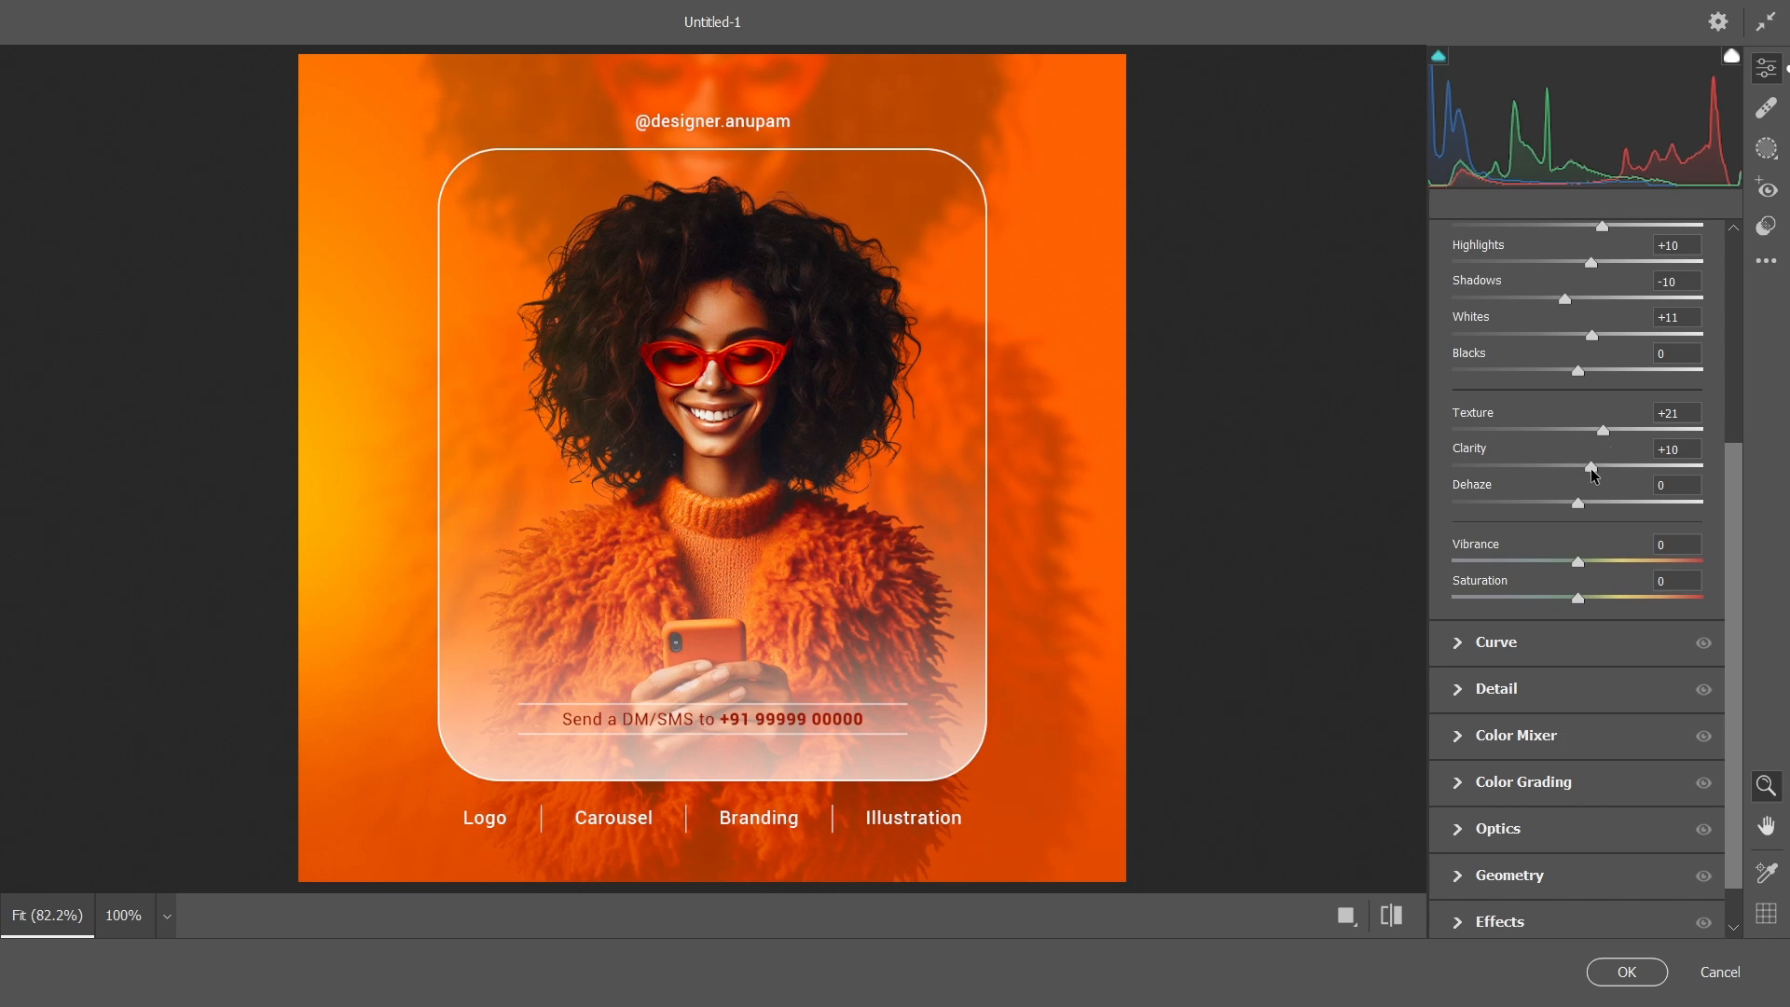
Step: Set Vibrance to +11 and apply the Camera Raw Filter
{"action": "left_click_drag", "start_coordinate": [1577, 563], "coordinate": [1592, 567]}
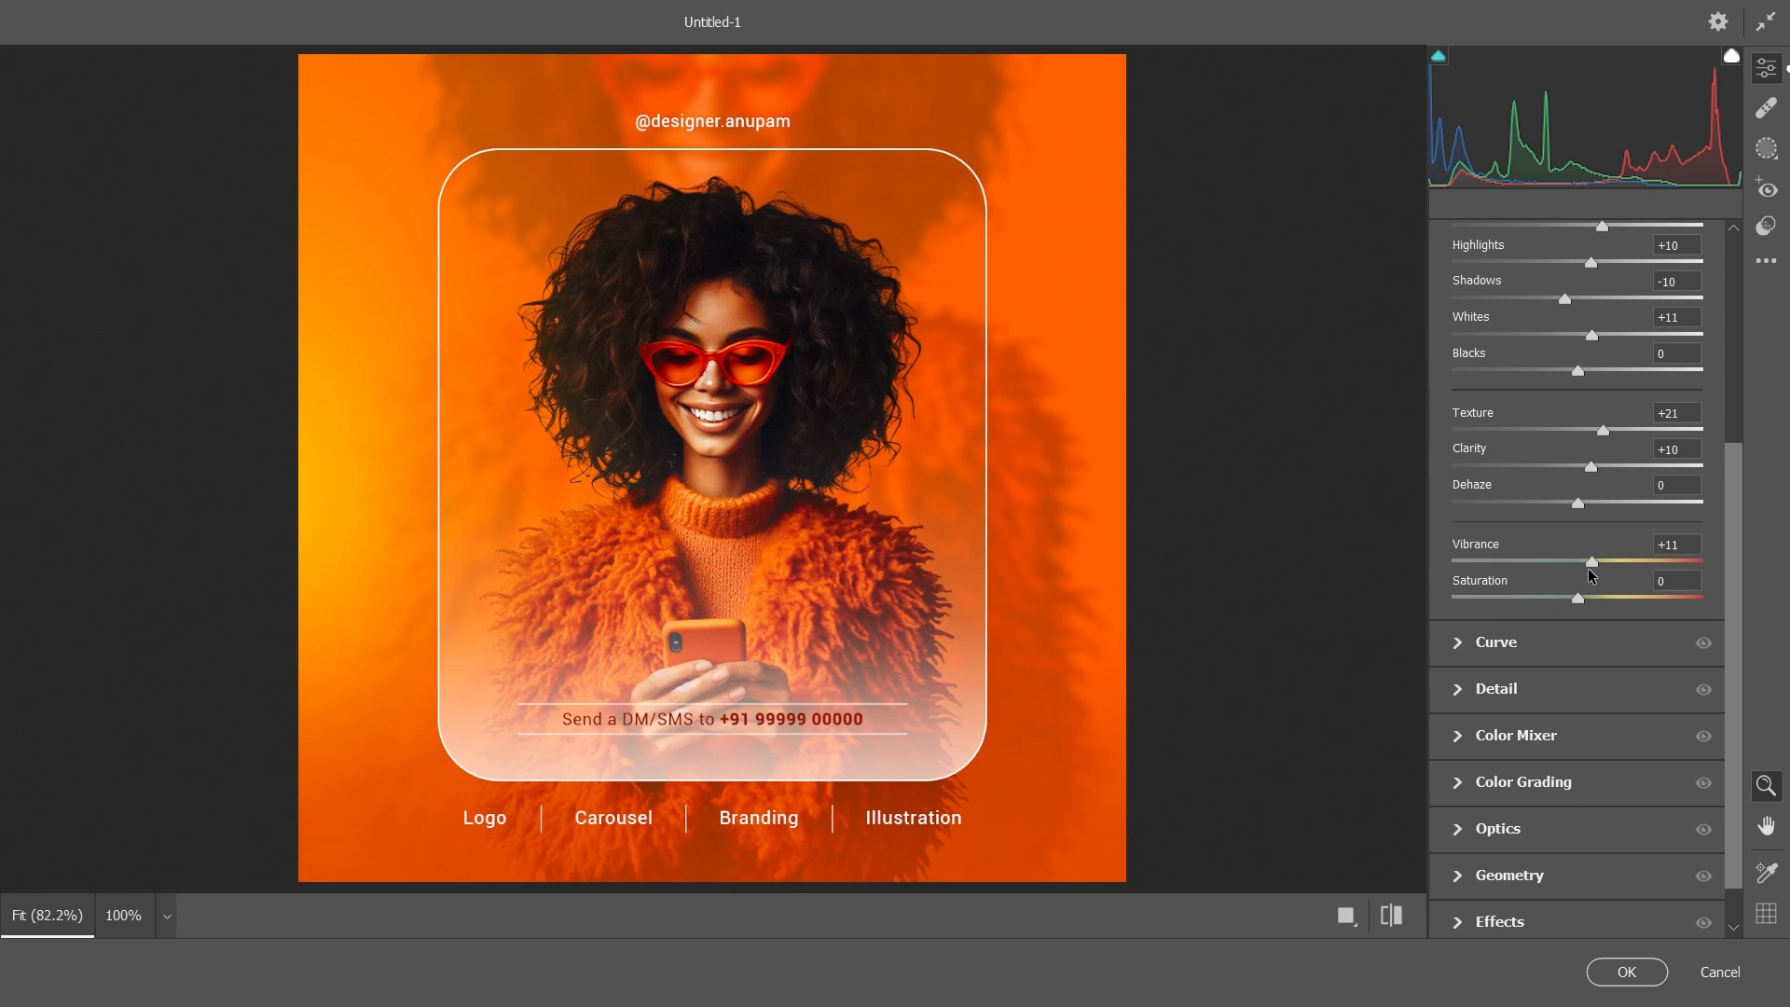
{"action": "left_click_drag", "start_coordinate": [1587, 568], "coordinate": [1580, 569]}
{"action": "left_click", "coordinate": [1622, 971]}
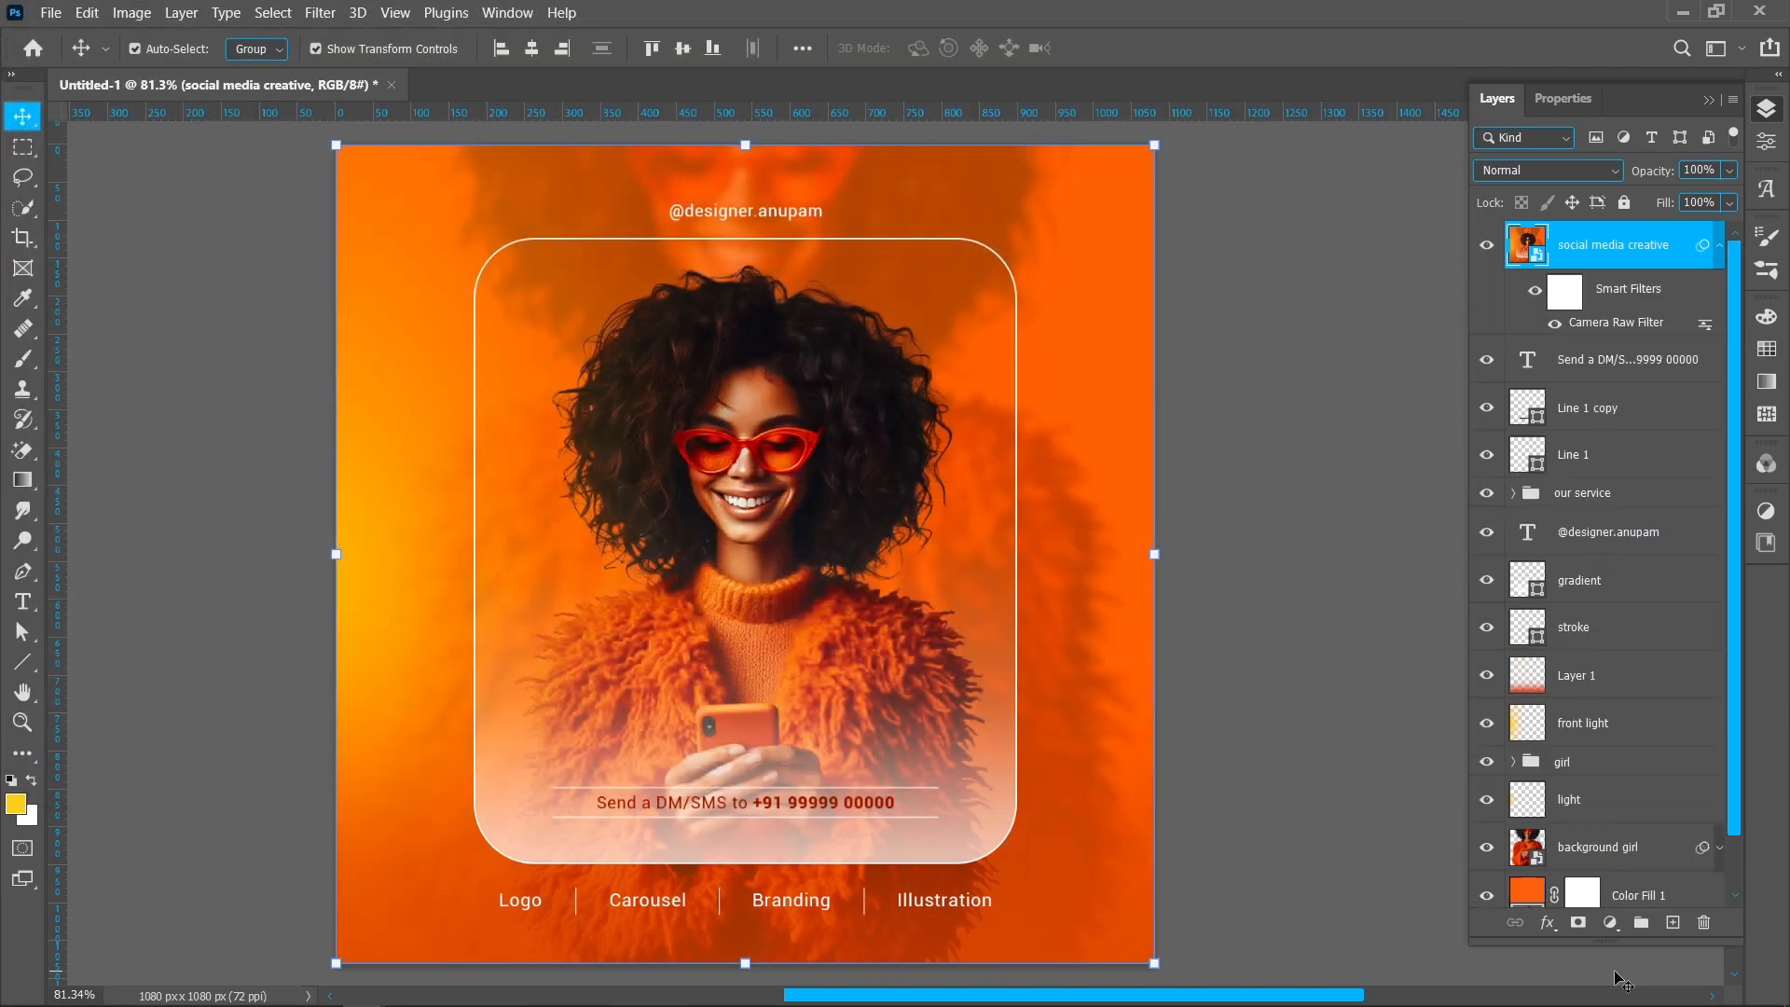
Step: Collapse the smart filter list and compare the design with the "social media creative" layer hidden and shown
{"action": "left_click", "coordinate": [1720, 244]}
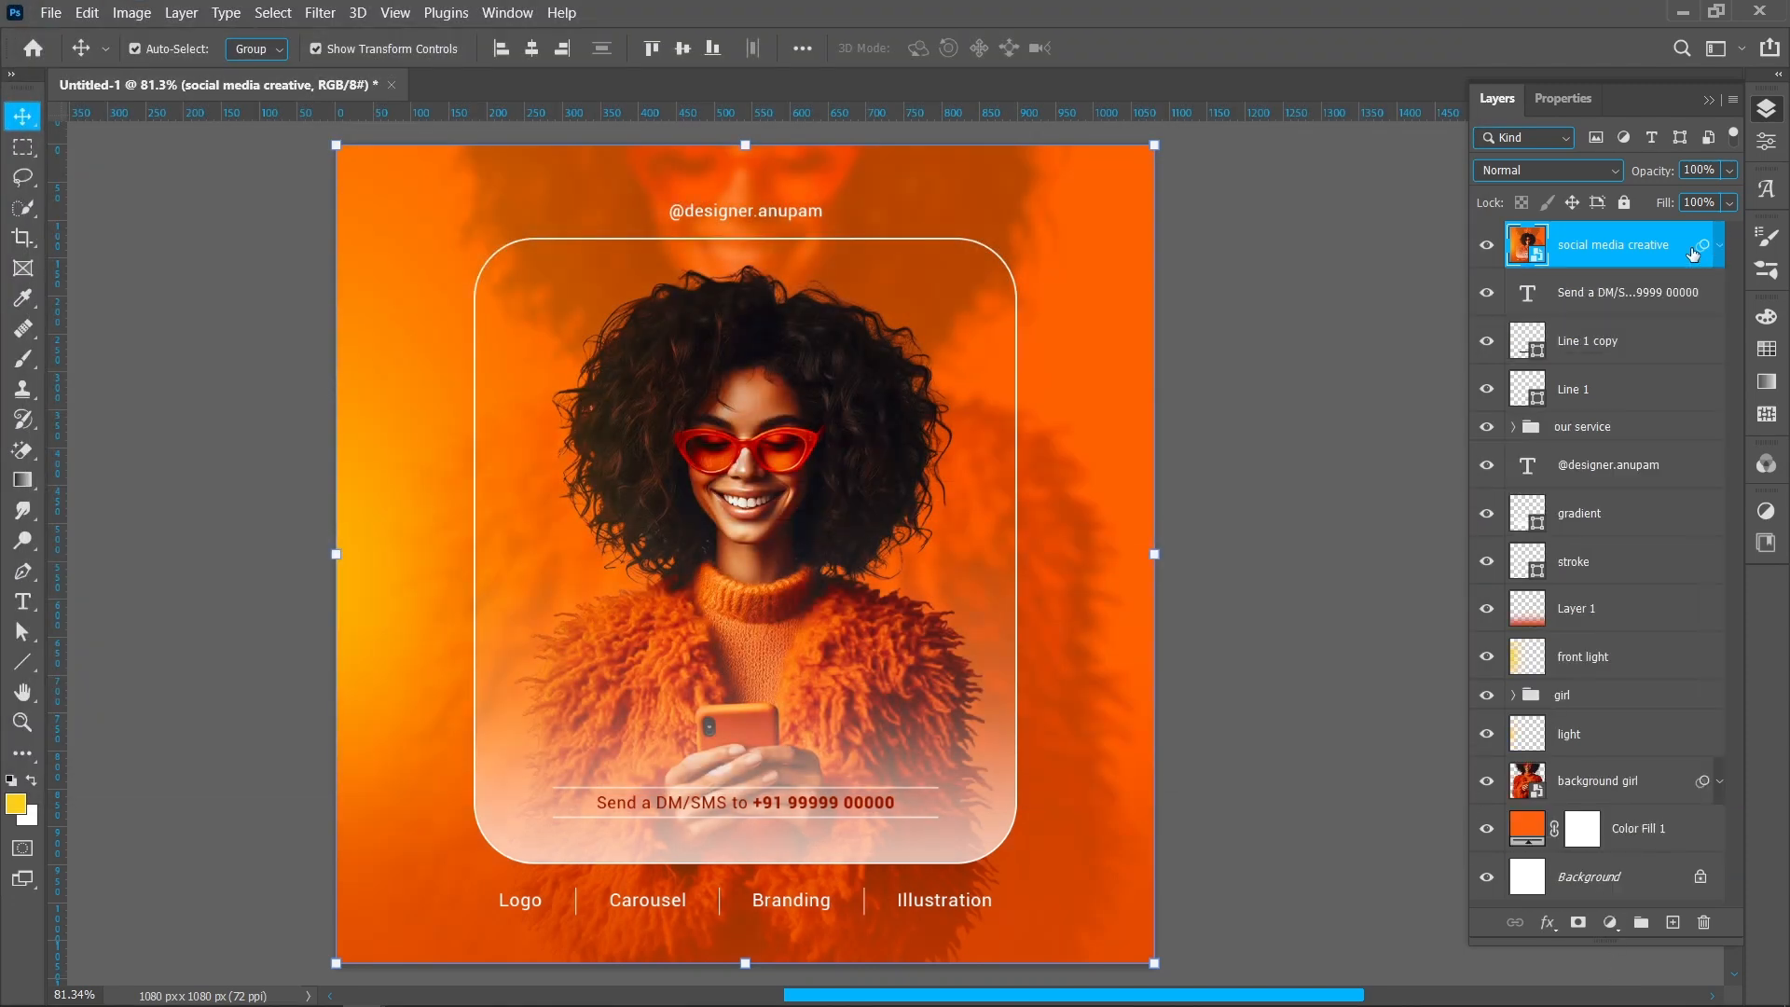
{"action": "left_click", "coordinate": [1486, 247]}
{"action": "left_click", "coordinate": [1486, 247]}
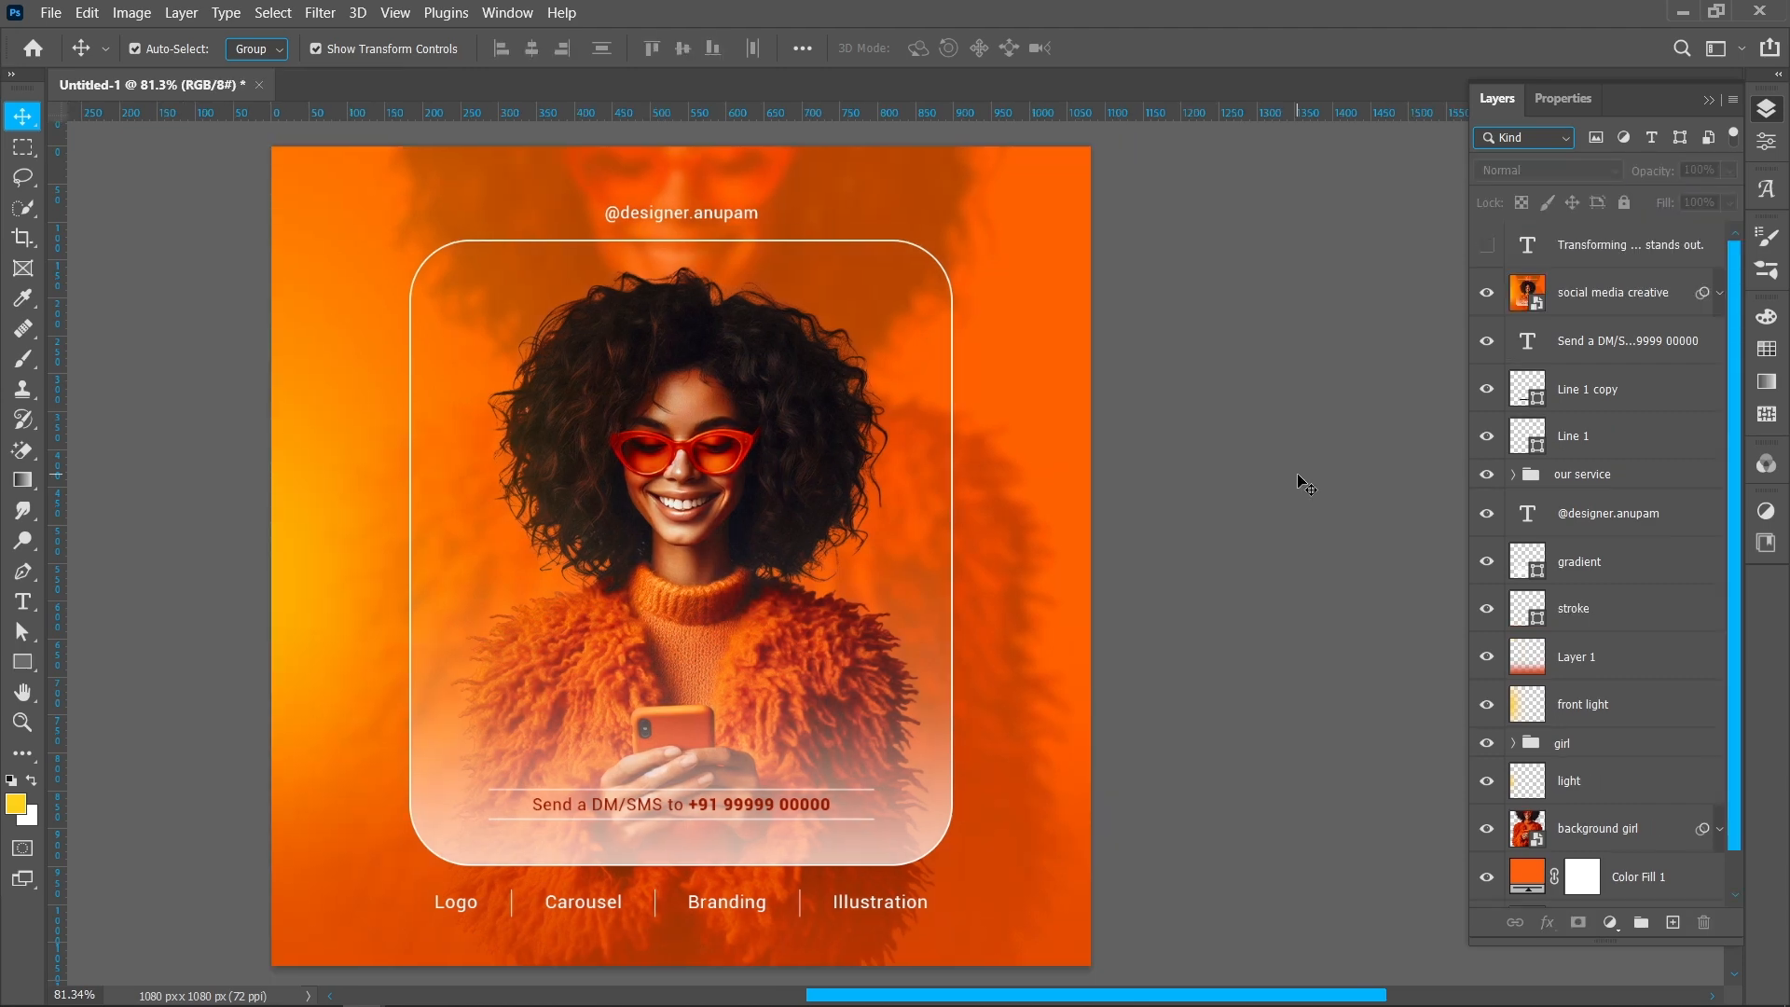
Step: Show the hidden text layer "Transforming your ideas into a brand that stands out."
{"action": "left_click", "coordinate": [1489, 246]}
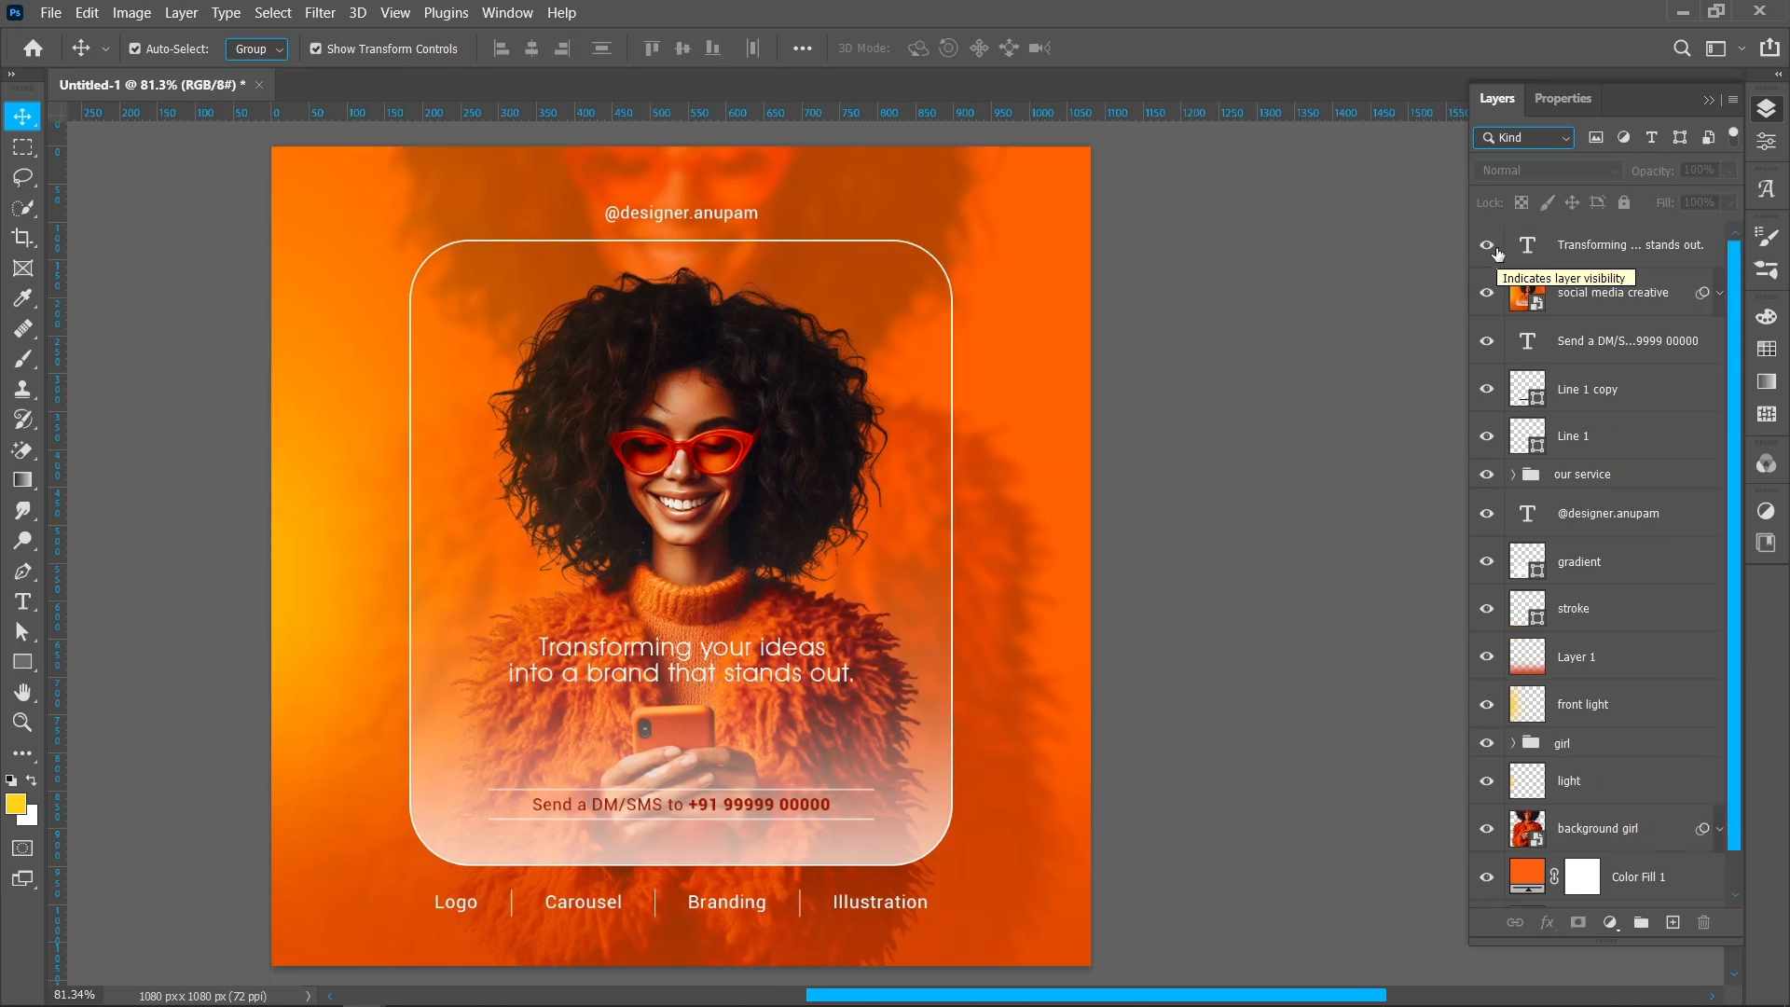